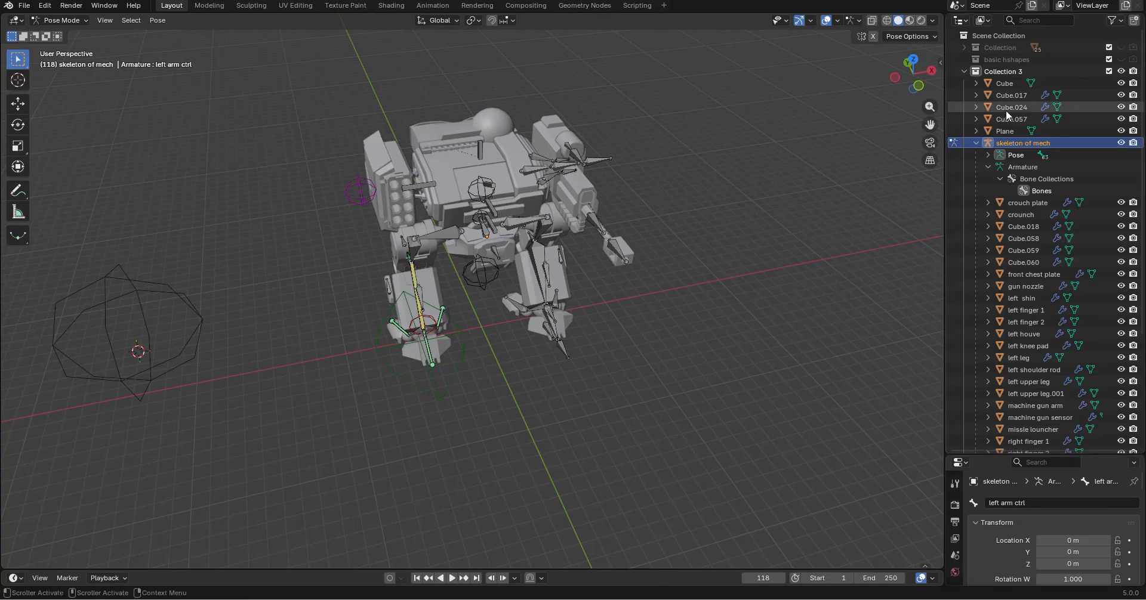
Collapse the skeleton of mech hierarchy in the outliner and switch from Pose Mode to Object Mode
{"action": "left_click", "coordinate": [977, 142]}
{"action": "left_click", "coordinate": [1085, 107]}
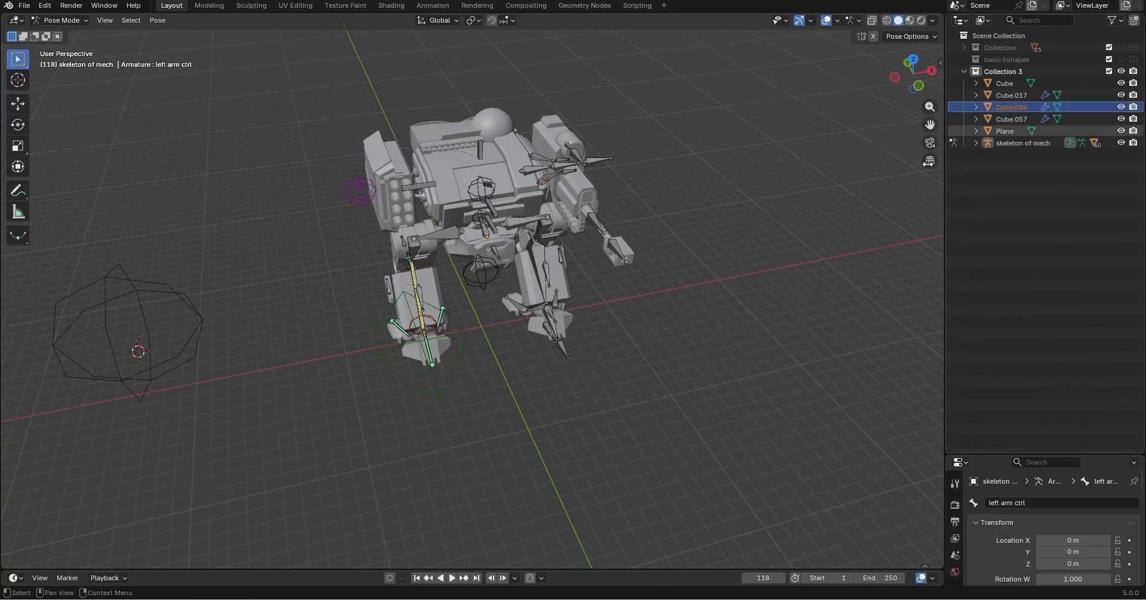
{"action": "middle_click_drag", "start_coordinate": [367, 300], "coordinate": [501, 255]}
{"action": "left_click", "coordinate": [60, 20]}
{"action": "left_click", "coordinate": [51, 30]}
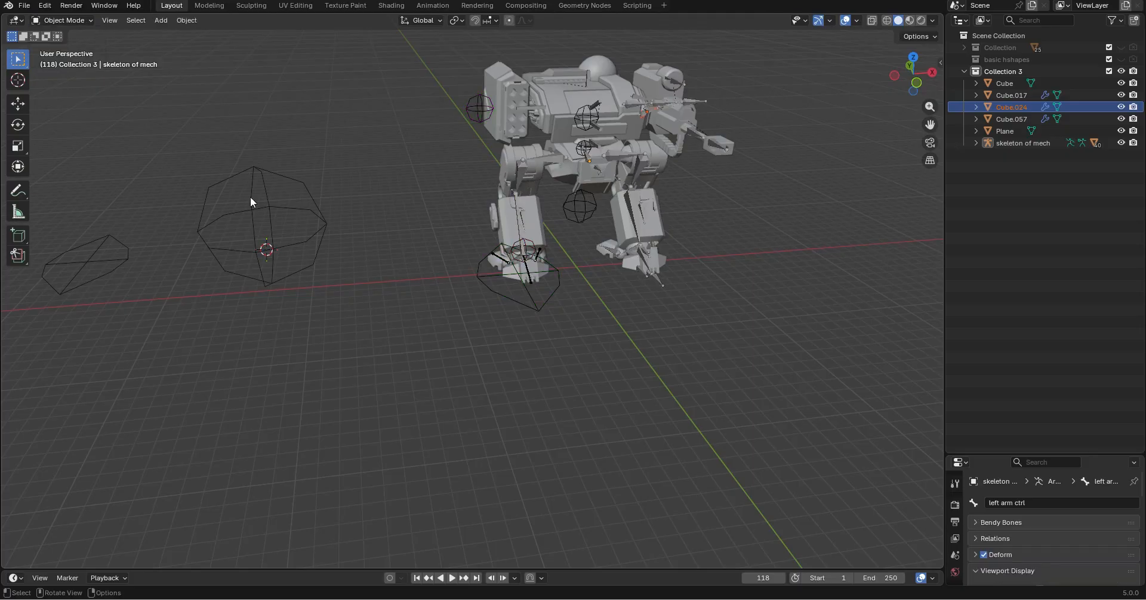
Examine the wireframe control shapes beside the mech and the custom bone shapes on its armature
{"action": "left_click_drag", "start_coordinate": [77, 182], "coordinate": [373, 374]}
{"action": "middle_click_drag", "start_coordinate": [372, 379], "coordinate": [447, 403], "text": "shift"}
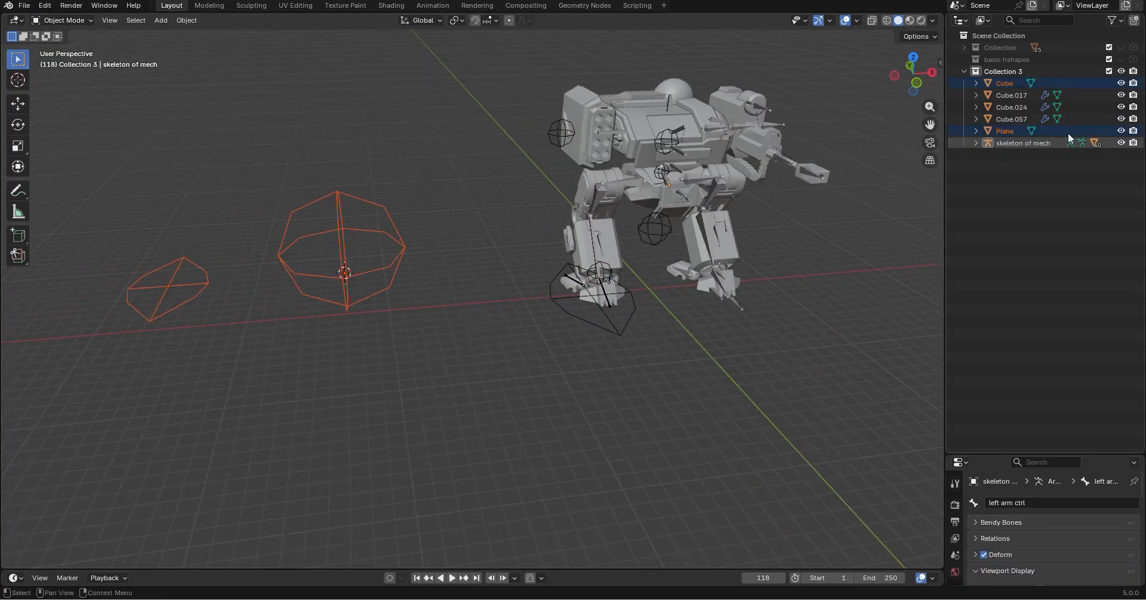
{"action": "left_click", "coordinate": [1025, 116]}
{"action": "middle_click_drag", "start_coordinate": [674, 185], "coordinate": [594, 210]}
{"action": "middle_click_drag", "start_coordinate": [830, 206], "coordinate": [628, 260], "text": "shift"}
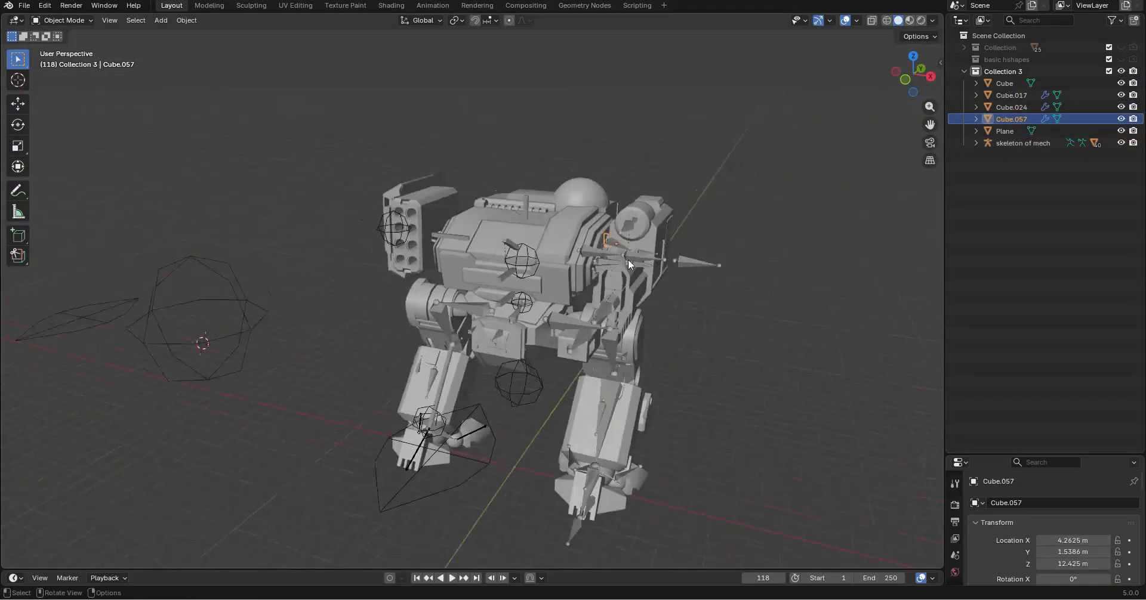
{"action": "scroll", "coordinate": [628, 260], "scroll_direction": "up", "scroll_amount": 4}
{"action": "middle_click_drag", "start_coordinate": [704, 260], "coordinate": [463, 292]}
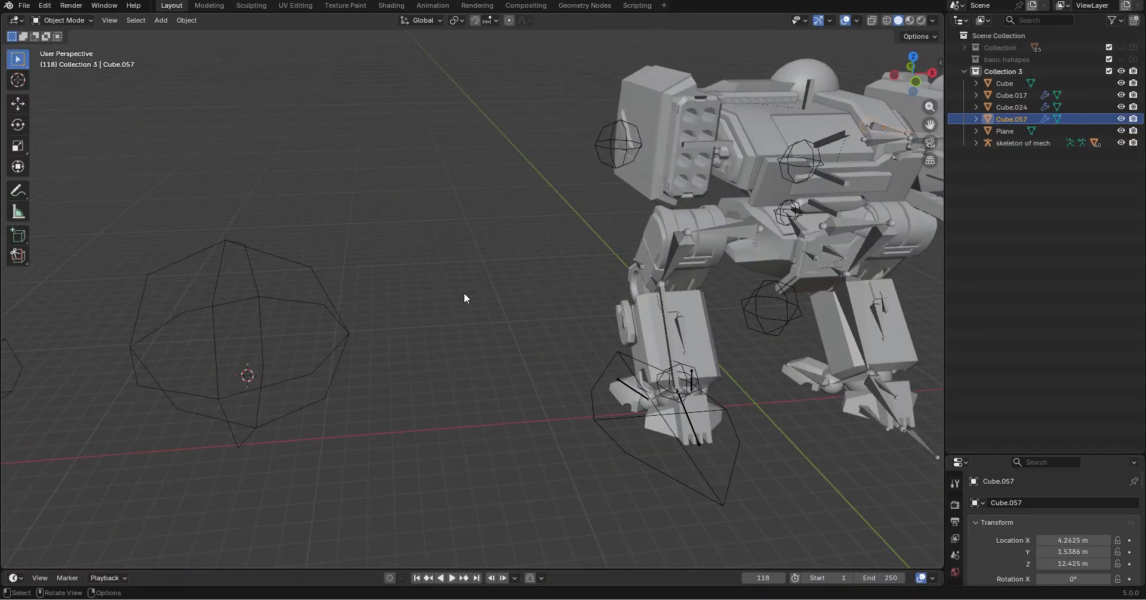
{"action": "mouse_move", "coordinate": [465, 293]}
{"action": "middle_mouse_down"}
{"action": "mouse_move", "coordinate": [361, 296]}
{"action": "mouse_move", "coordinate": [481, 303]}
{"action": "middle_mouse_up"}
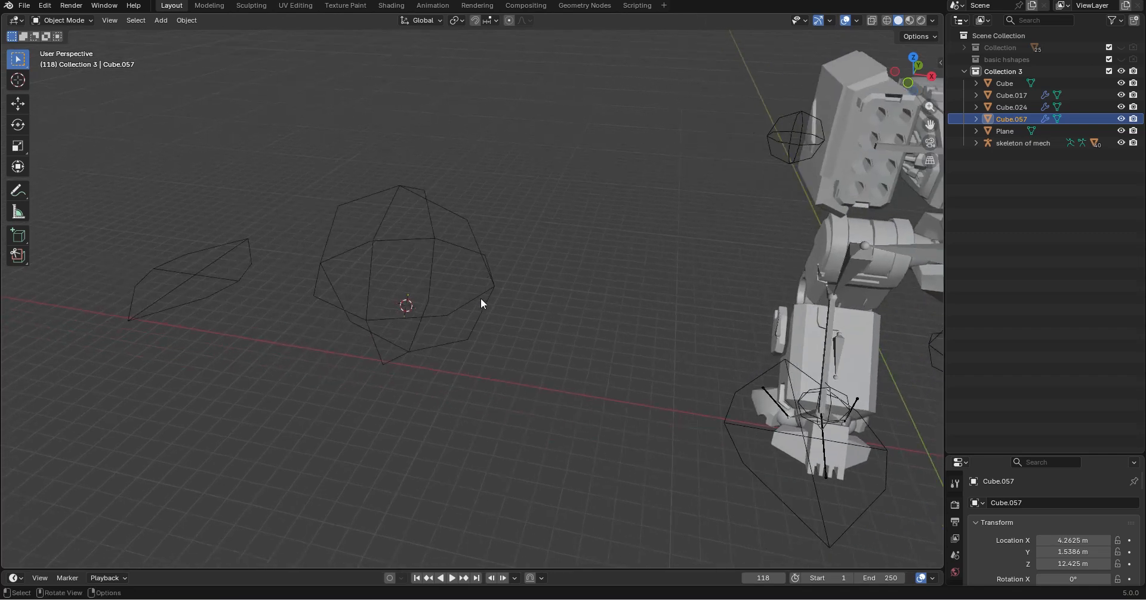
{"action": "middle_click_drag", "start_coordinate": [411, 402], "coordinate": [647, 431], "text": "shift"}
{"action": "left_click", "coordinate": [618, 406]}
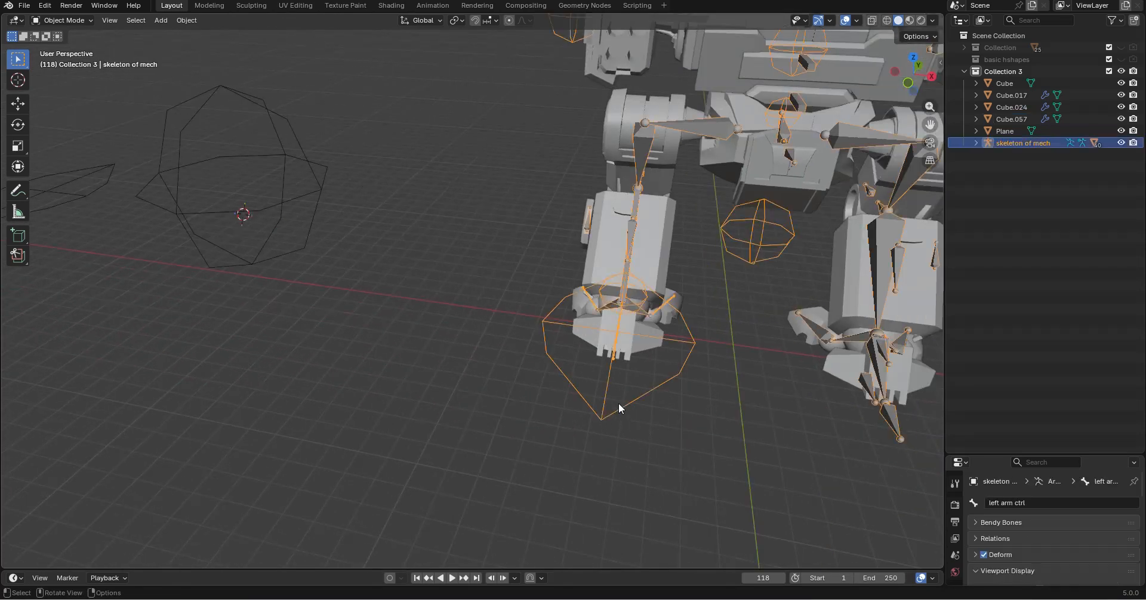
{"action": "scroll", "coordinate": [770, 486], "scroll_direction": "down", "scroll_amount": 6}
{"action": "middle_click_drag", "start_coordinate": [818, 440], "coordinate": [514, 430]}
{"action": "left_click", "coordinate": [514, 430]}
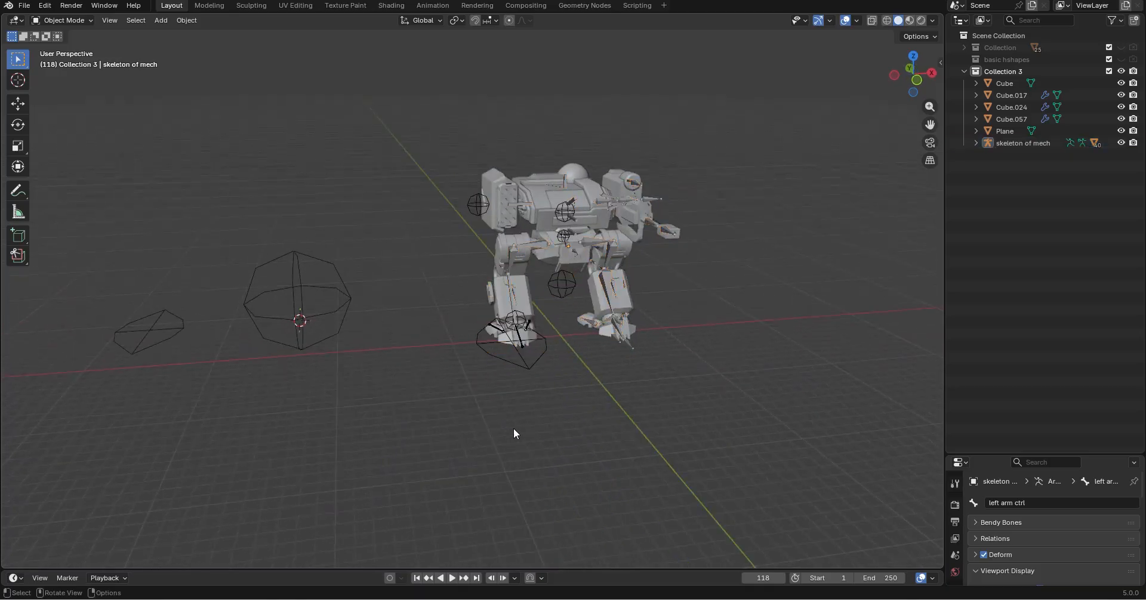
Add a cube mesh, raise it about 11.65 m along the Z axis, and enter Edit Mode on it
{"action": "left_click", "coordinate": [162, 22]}
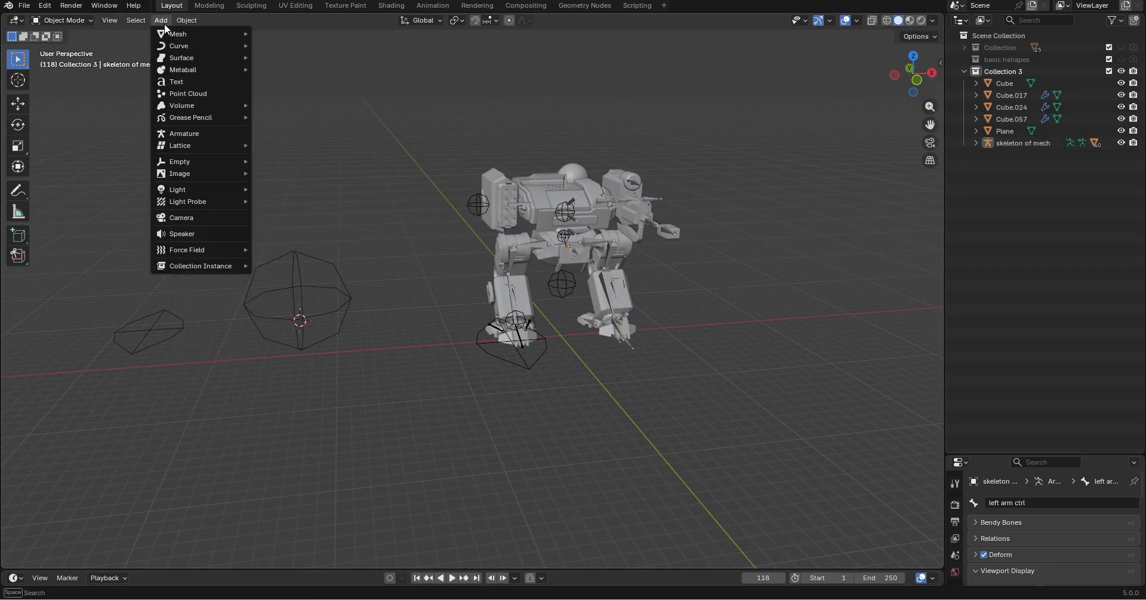
{"action": "mouse_move", "coordinate": [183, 38]}
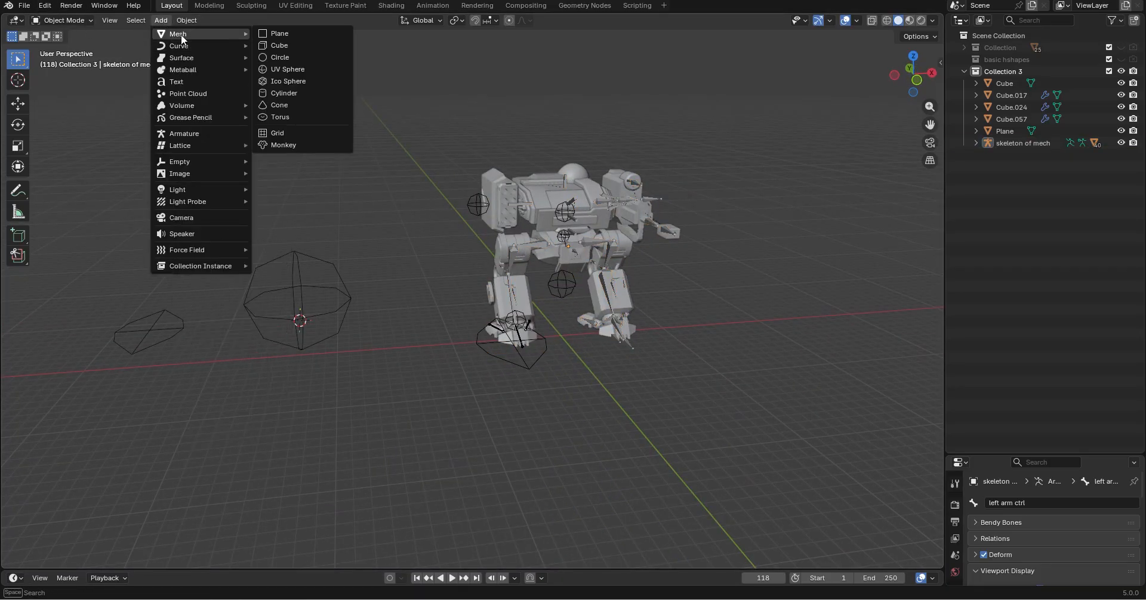
{"action": "left_click", "coordinate": [297, 50]}
{"action": "key", "text": "g"}
{"action": "key", "text": "z"}
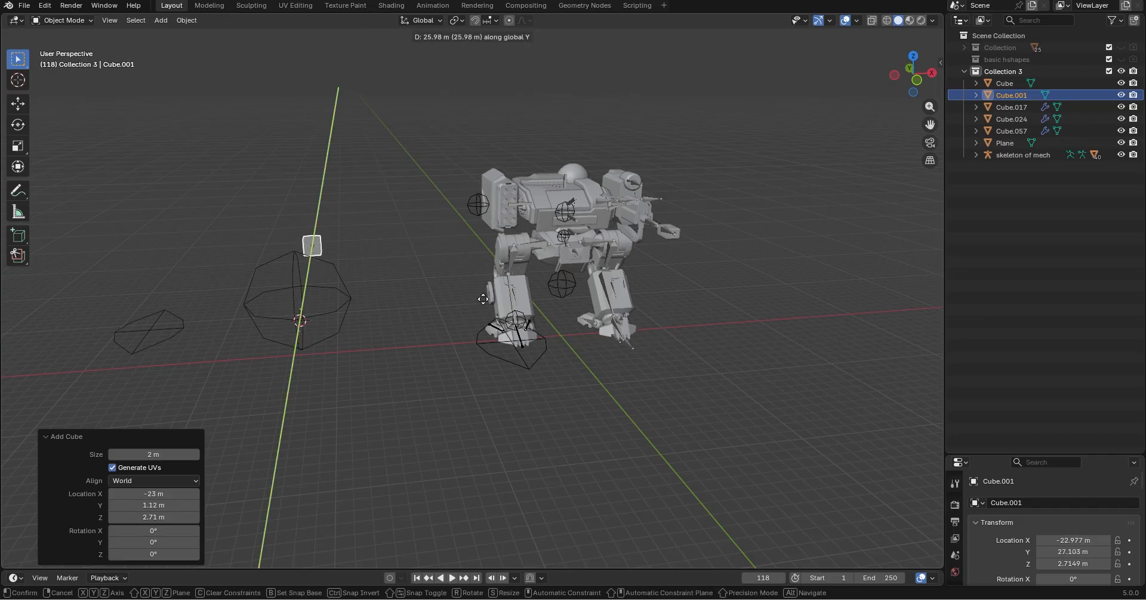
{"action": "left_click", "coordinate": [463, 241]}
{"action": "key", "text": "KP_Decimal"}
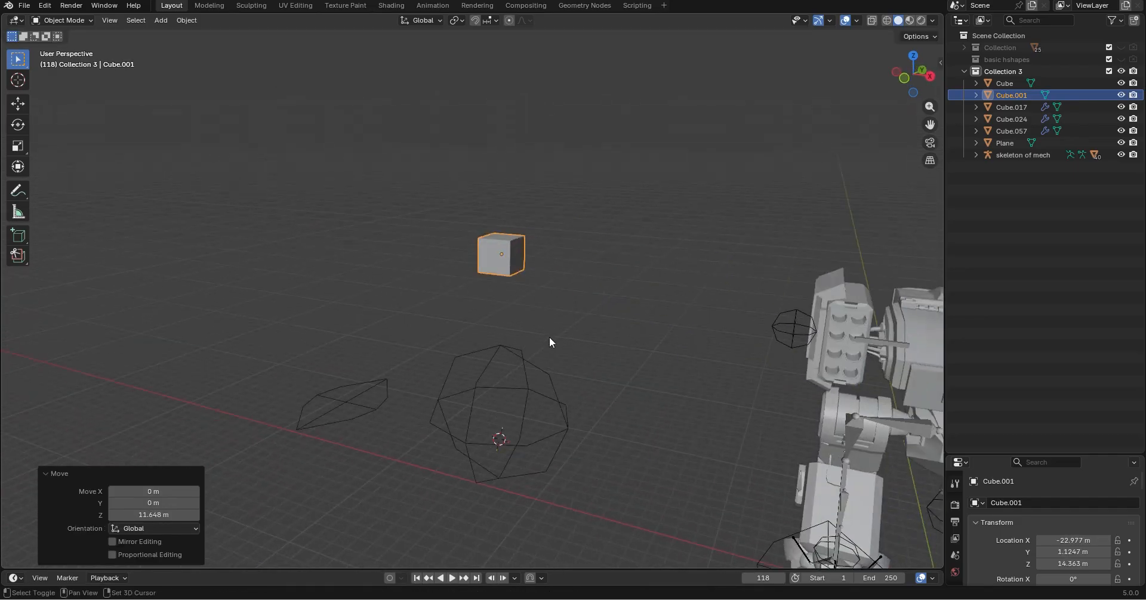
{"action": "middle_click_drag", "start_coordinate": [621, 310], "coordinate": [559, 338]}
{"action": "key", "text": "Tab"}
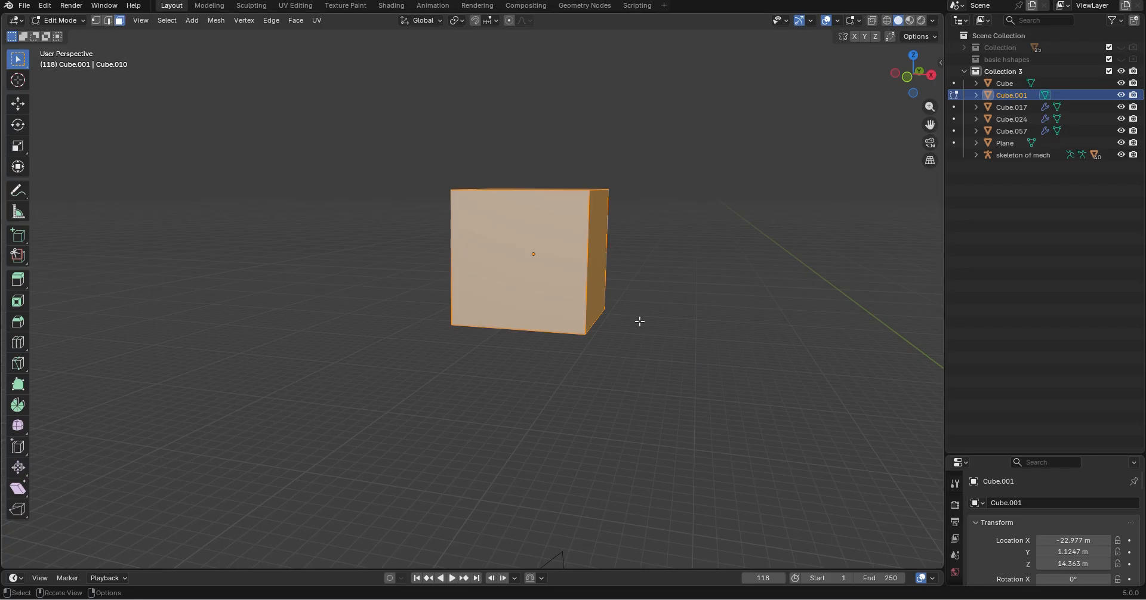
{"action": "key", "text": "x"}
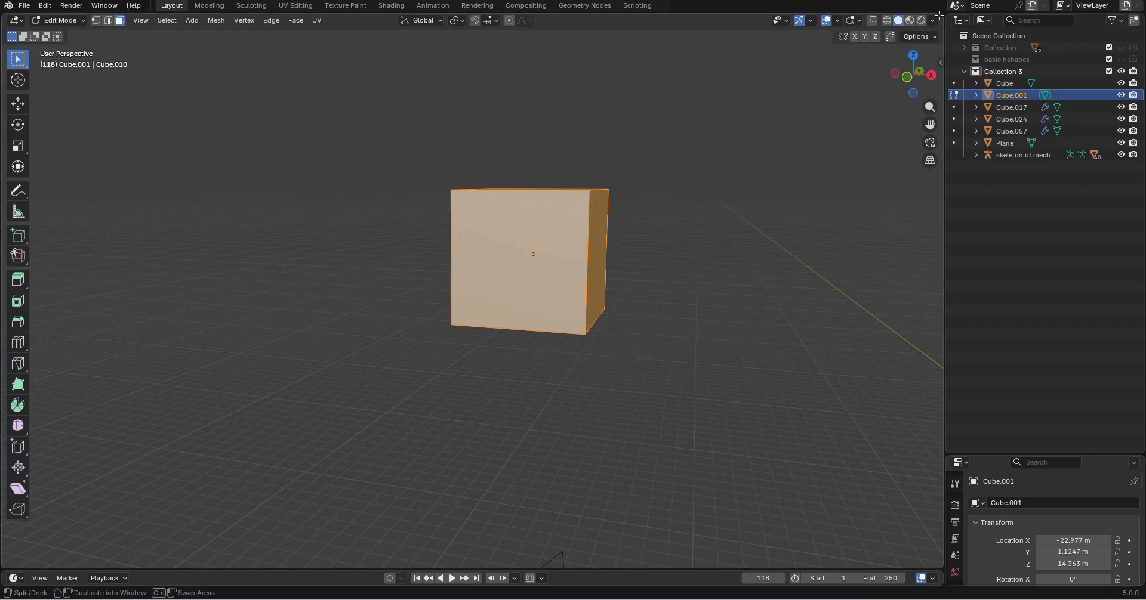
Turn on the Screencast Keys overlay for the 3D view and collapse its settings
{"action": "left_click", "coordinate": [941, 71]}
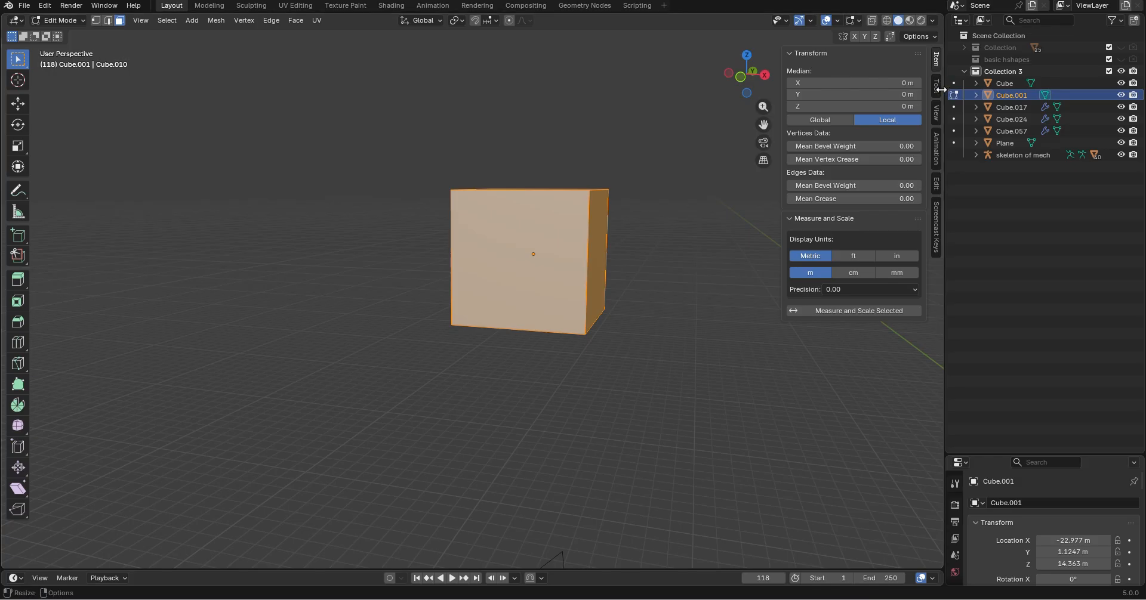
{"action": "left_click", "coordinate": [936, 113]}
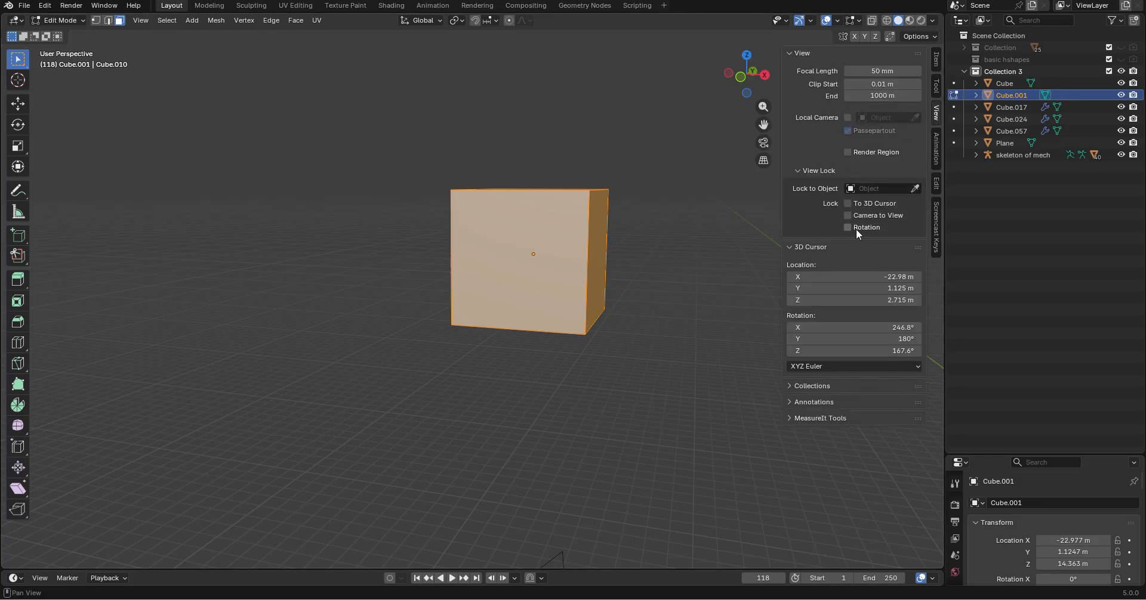
{"action": "left_click", "coordinate": [937, 149]}
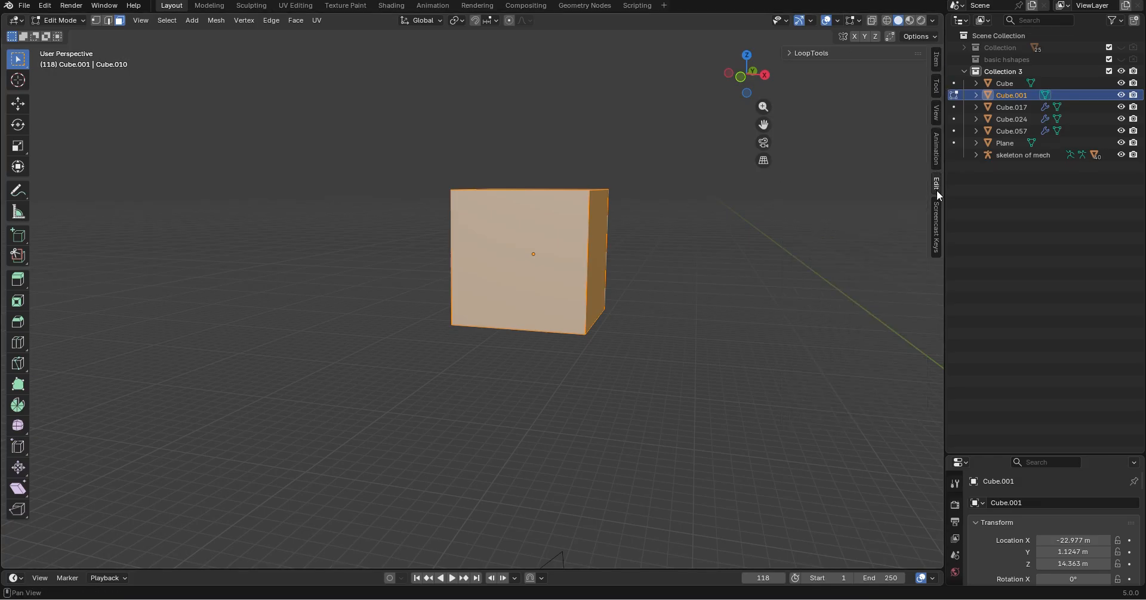
{"action": "left_click", "coordinate": [937, 229]}
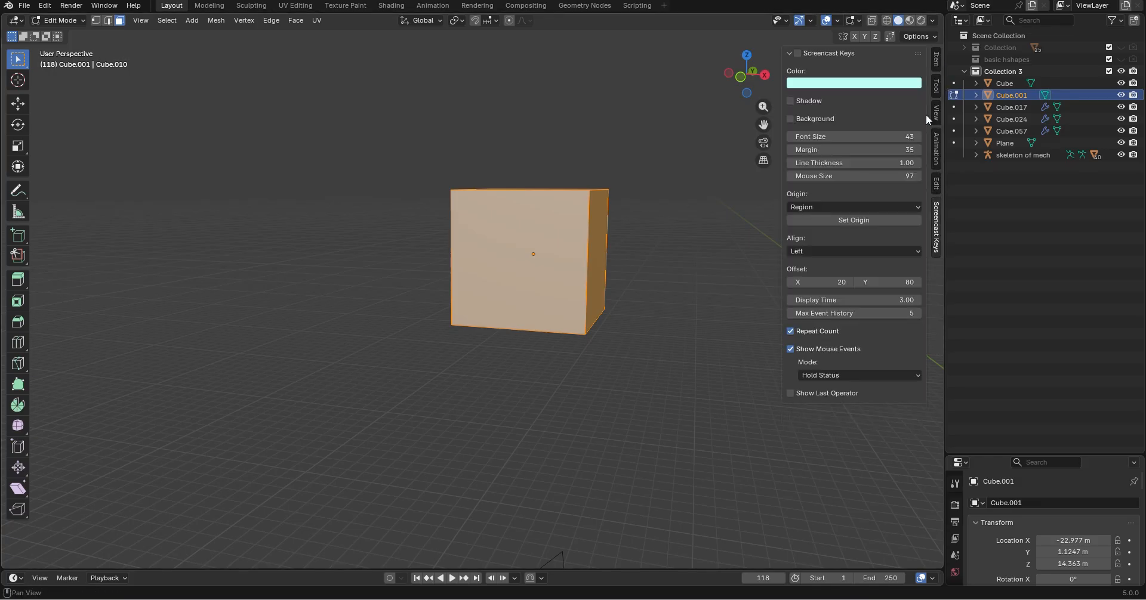
{"action": "left_click", "coordinate": [799, 104]}
{"action": "left_click", "coordinate": [796, 105]}
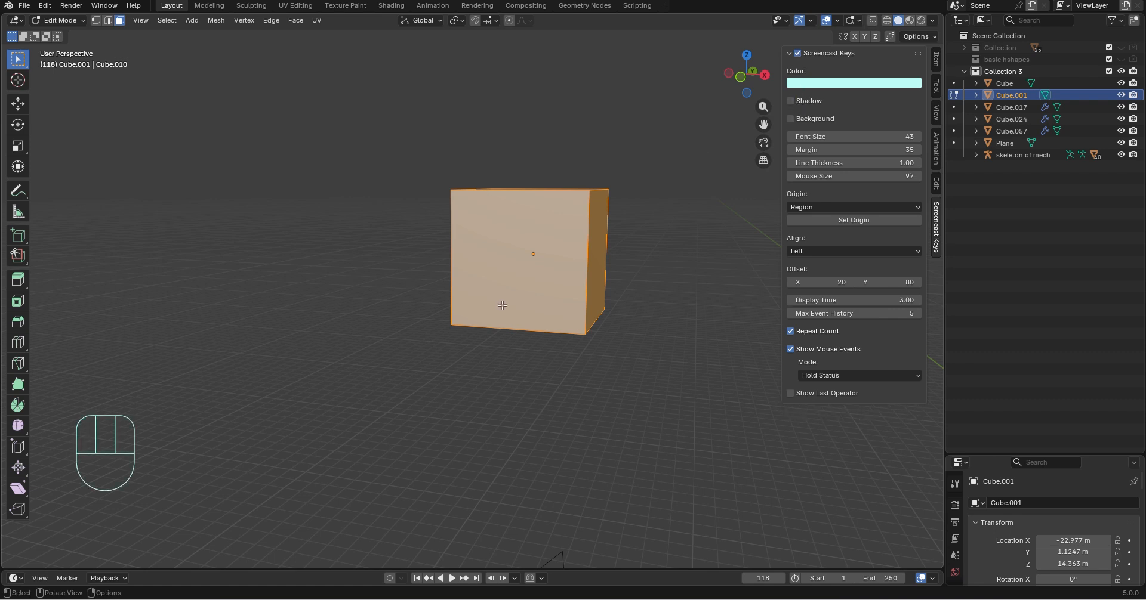
{"action": "middle_click_drag", "start_coordinate": [525, 224], "coordinate": [588, 254]}
{"action": "middle_click_drag", "start_coordinate": [549, 295], "coordinate": [400, 236], "text": "shift"}
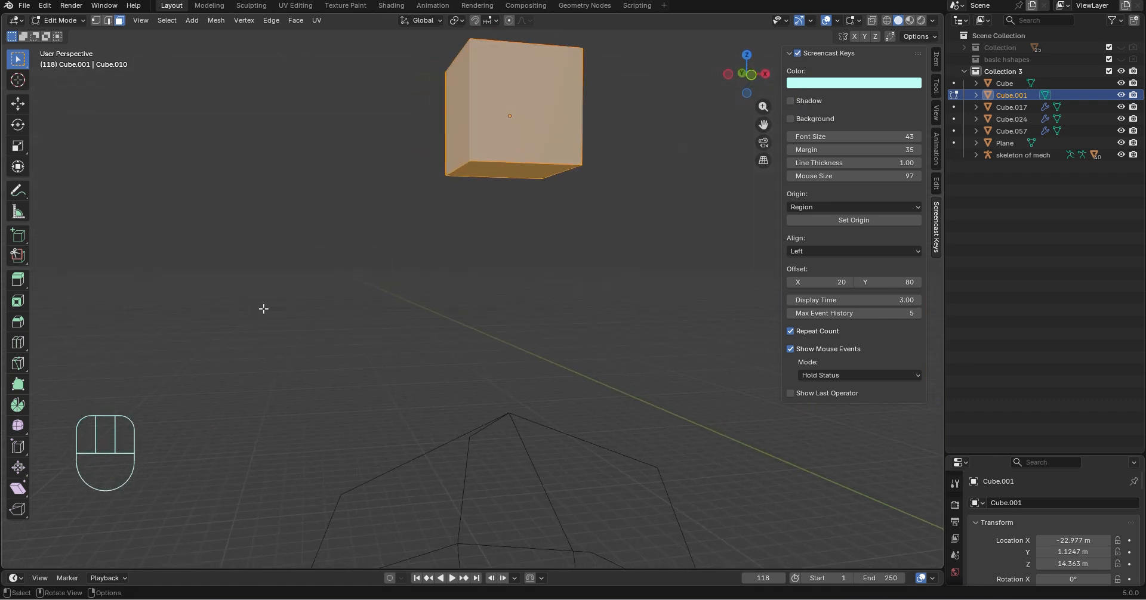
{"action": "middle_click_drag", "start_coordinate": [264, 308], "coordinate": [623, 296]}
{"action": "left_click", "coordinate": [789, 53]}
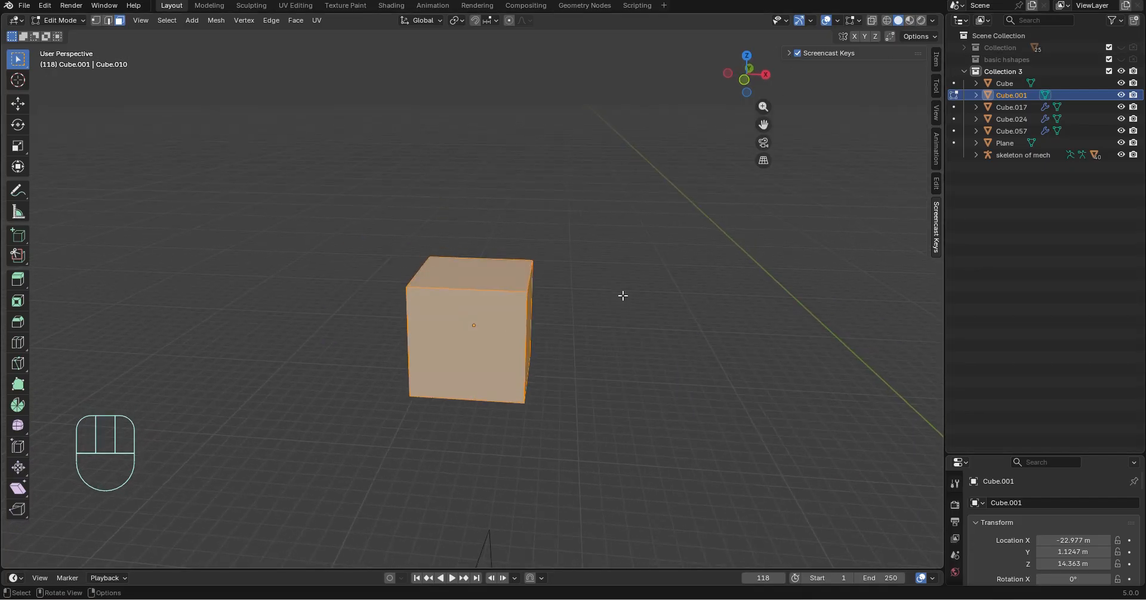
Delete only the faces of the new cube, keeping its edges as a wireframe
{"action": "key", "text": "Delete"}
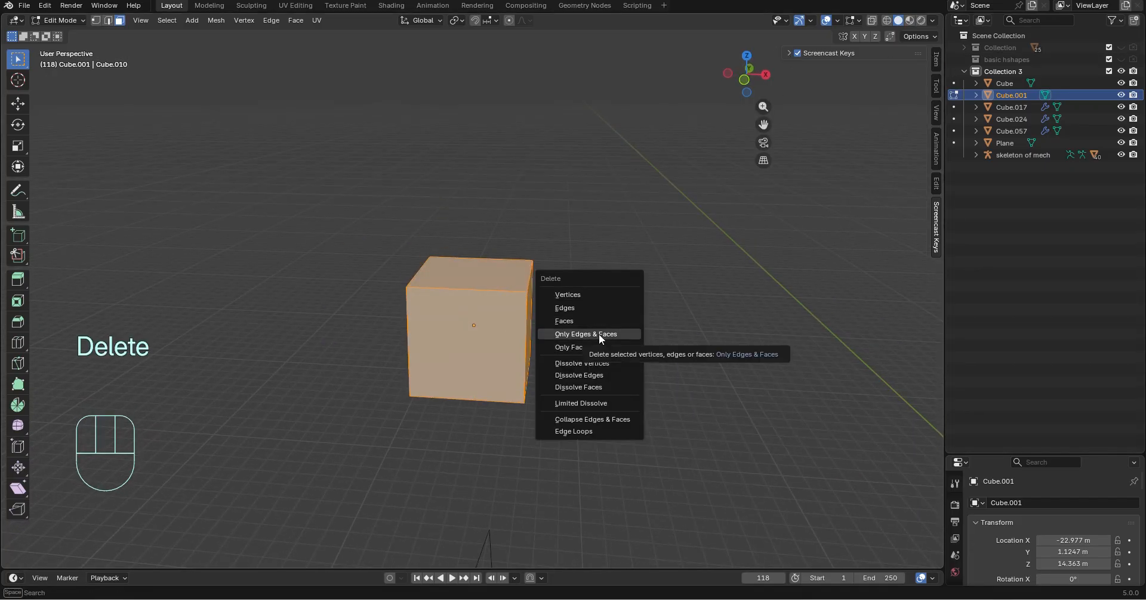
{"action": "left_click", "coordinate": [608, 351]}
{"action": "middle_click_drag", "start_coordinate": [606, 363], "coordinate": [583, 361]}
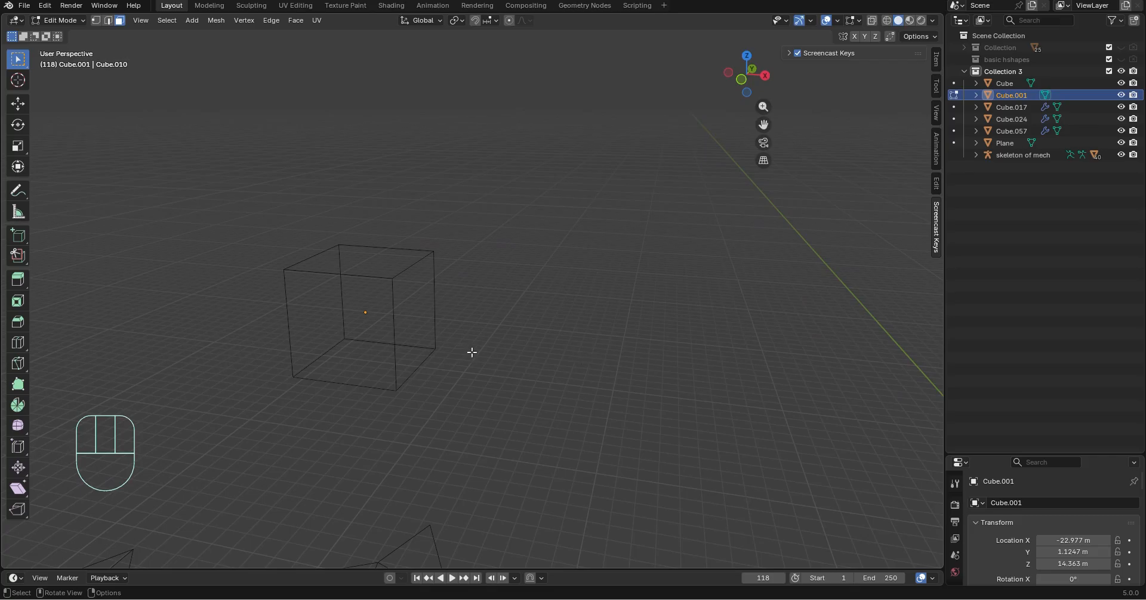
{"action": "middle_click_drag", "start_coordinate": [471, 352], "coordinate": [539, 340], "text": "shift"}
{"action": "key", "text": "Tab"}
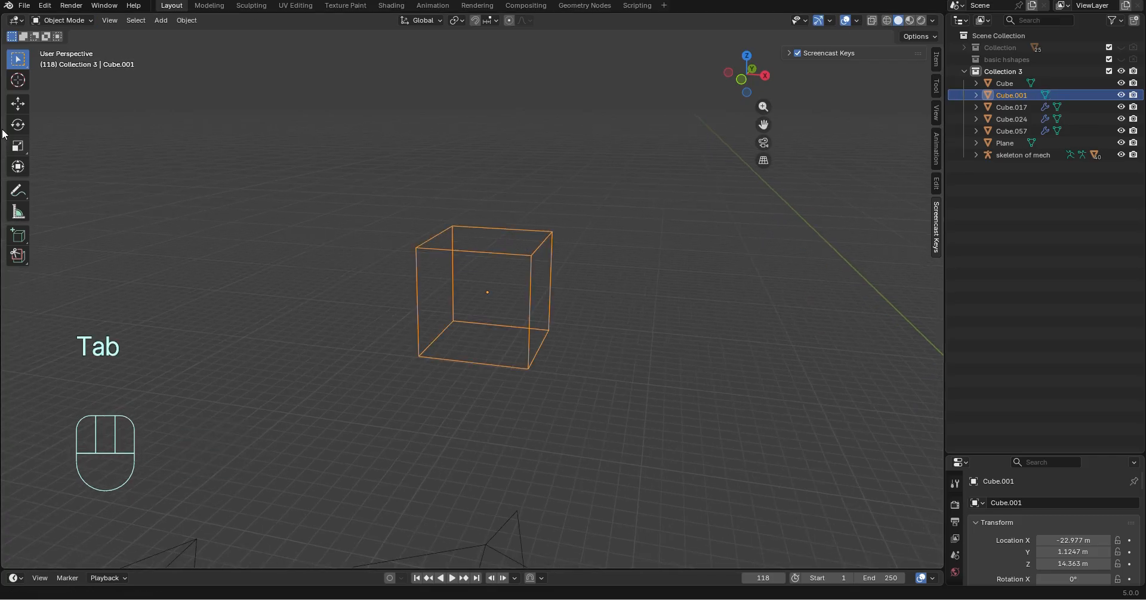
{"action": "left_click", "coordinate": [72, 24]}
{"action": "left_click", "coordinate": [59, 50]}
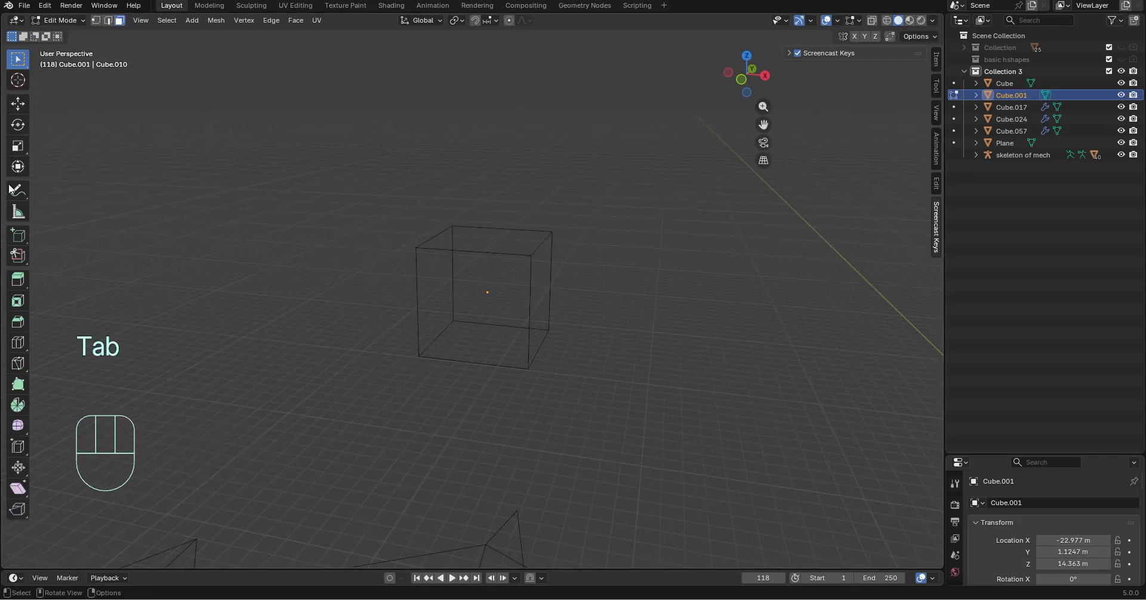
Split the wireframe cube's horizontal edges at their midpoints with single loop cuts, and return to vertex selection
{"action": "left_click", "coordinate": [16, 347]}
{"action": "left_click", "coordinate": [488, 252]}
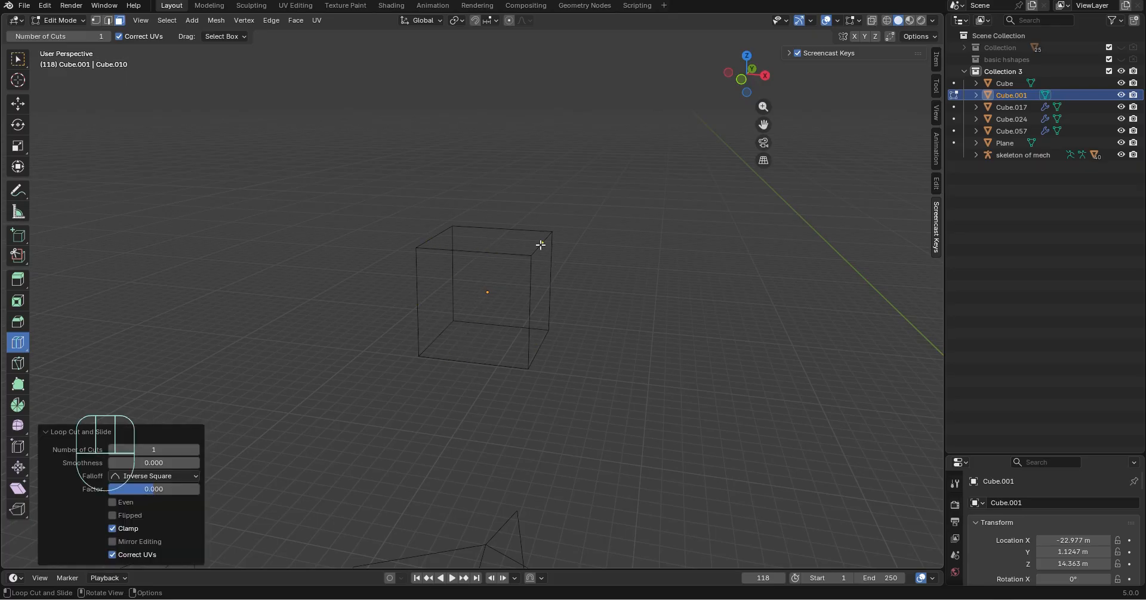
{"action": "key", "text": "1"}
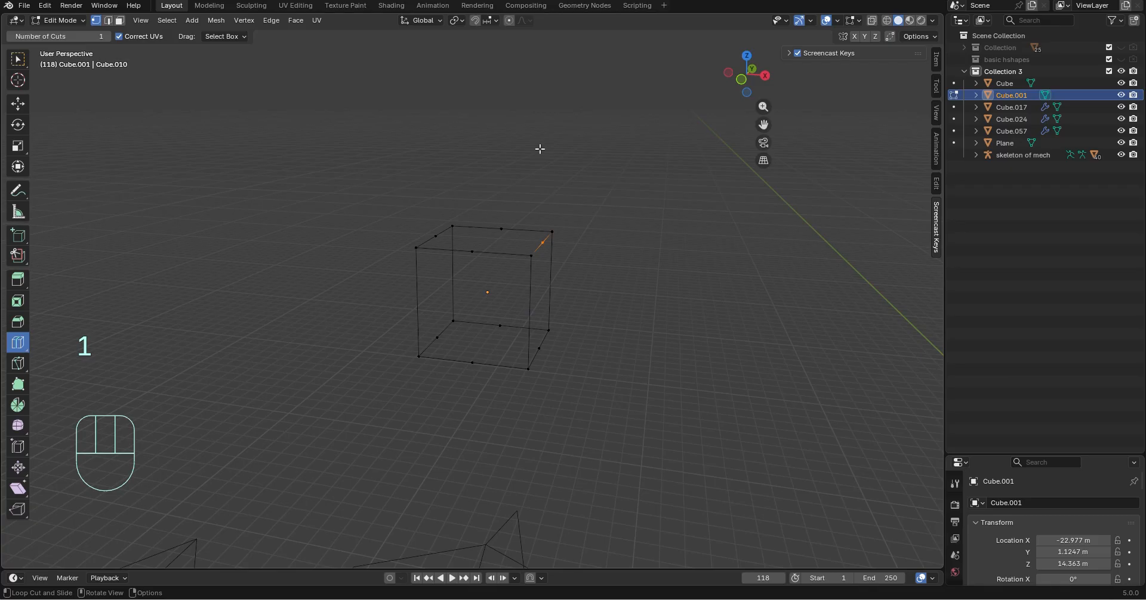
{"action": "left_click", "coordinate": [18, 59]}
Select the wireframe cube's top edge loop and shape it into a circle with LoopTools
{"action": "middle_click_drag", "start_coordinate": [478, 269], "coordinate": [601, 268]}
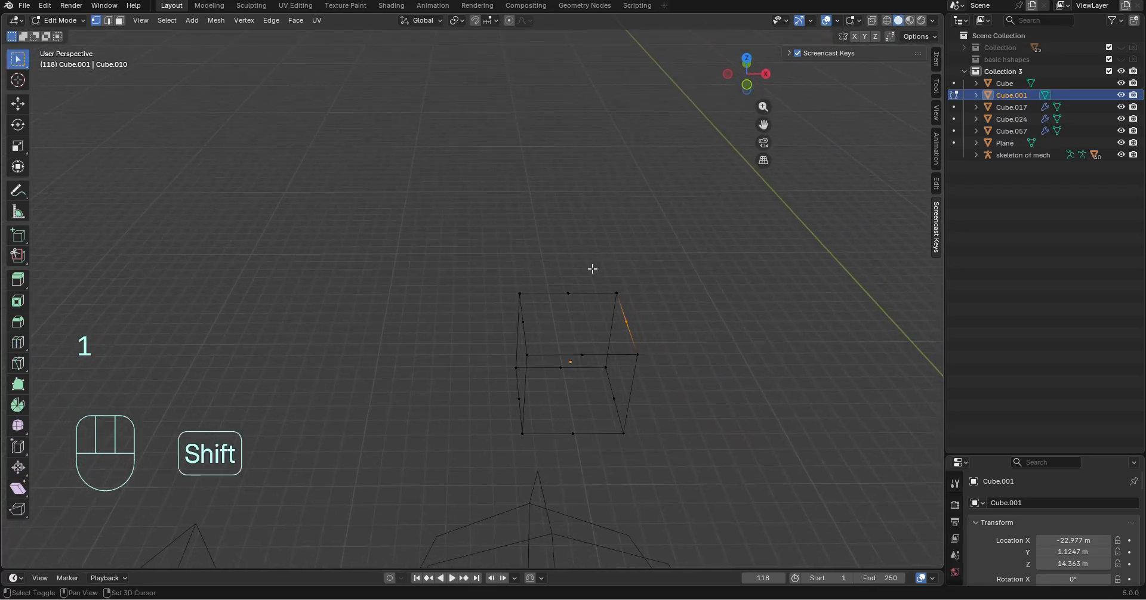
{"action": "left_click", "coordinate": [591, 293], "text": "alt"}
{"action": "middle_click_drag", "start_coordinate": [695, 290], "coordinate": [621, 249], "text": "shift"}
{"action": "middle_click_drag", "start_coordinate": [503, 200], "coordinate": [516, 223]}
{"action": "key", "text": "2"}
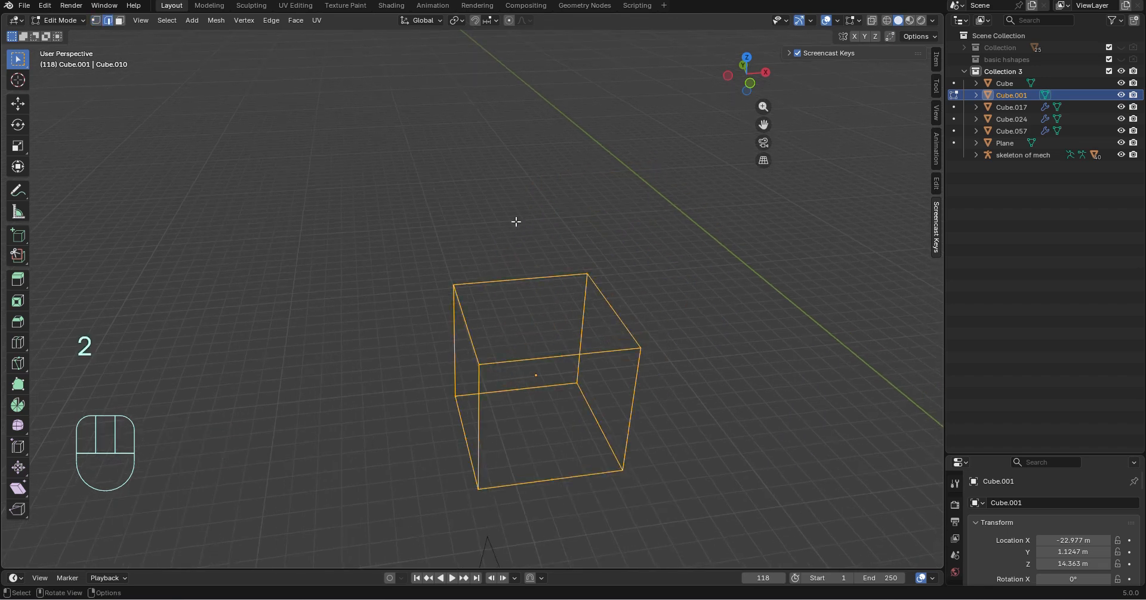
{"action": "middle_click_drag", "start_coordinate": [623, 260], "coordinate": [640, 353]}
{"action": "middle_click_drag", "start_coordinate": [511, 254], "coordinate": [511, 230]}
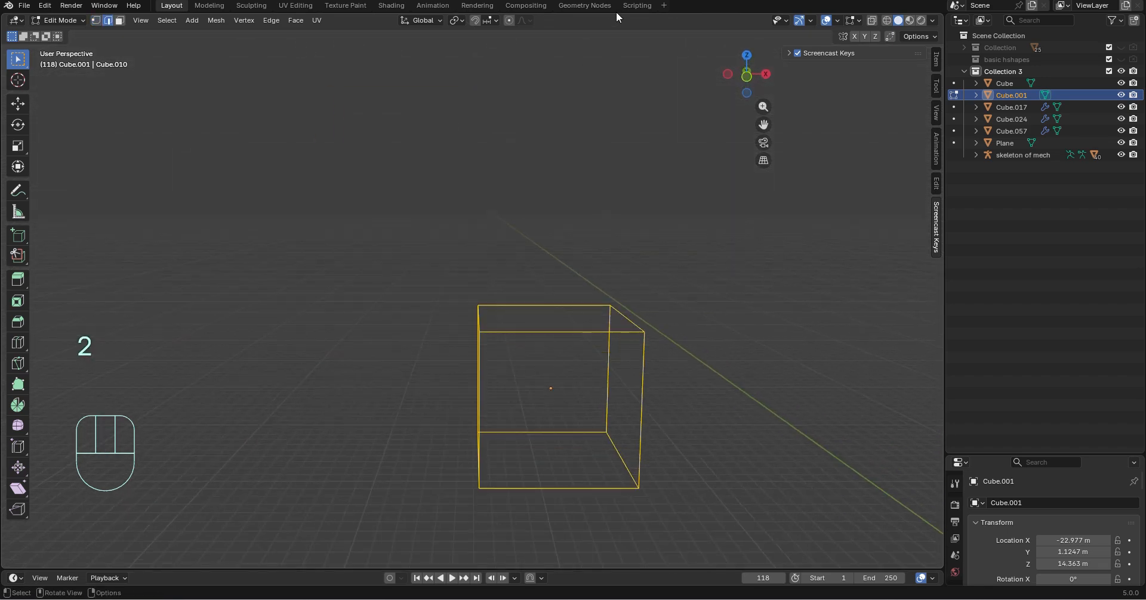
{"action": "left_click", "coordinate": [587, 290], "text": "alt"}
{"action": "middle_click_drag", "start_coordinate": [752, 358], "coordinate": [597, 257]}
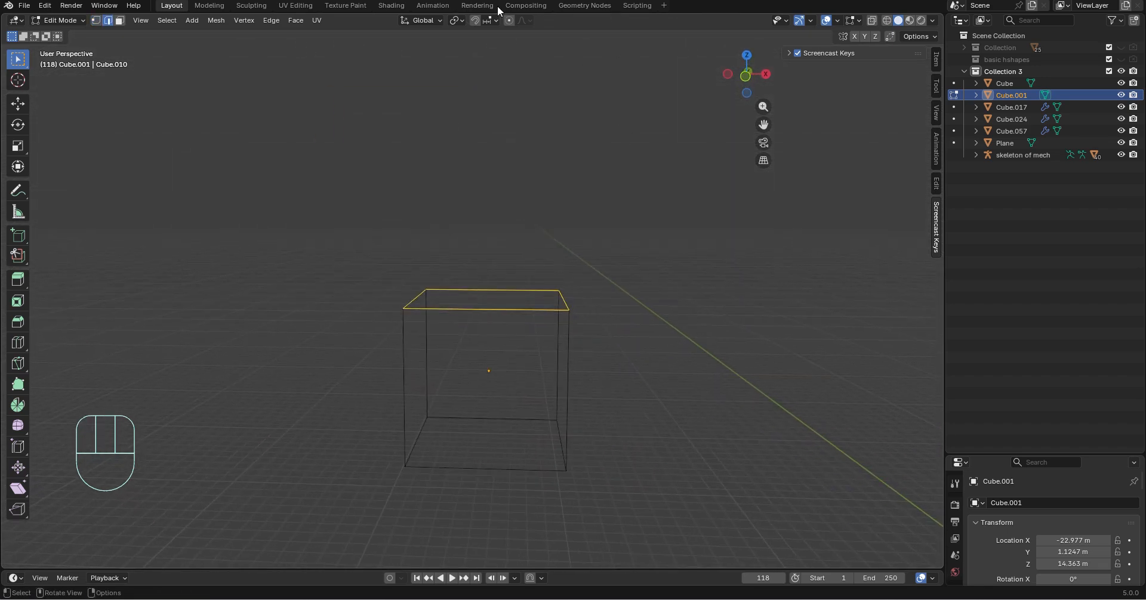
{"action": "right_click", "coordinate": [582, 294]}
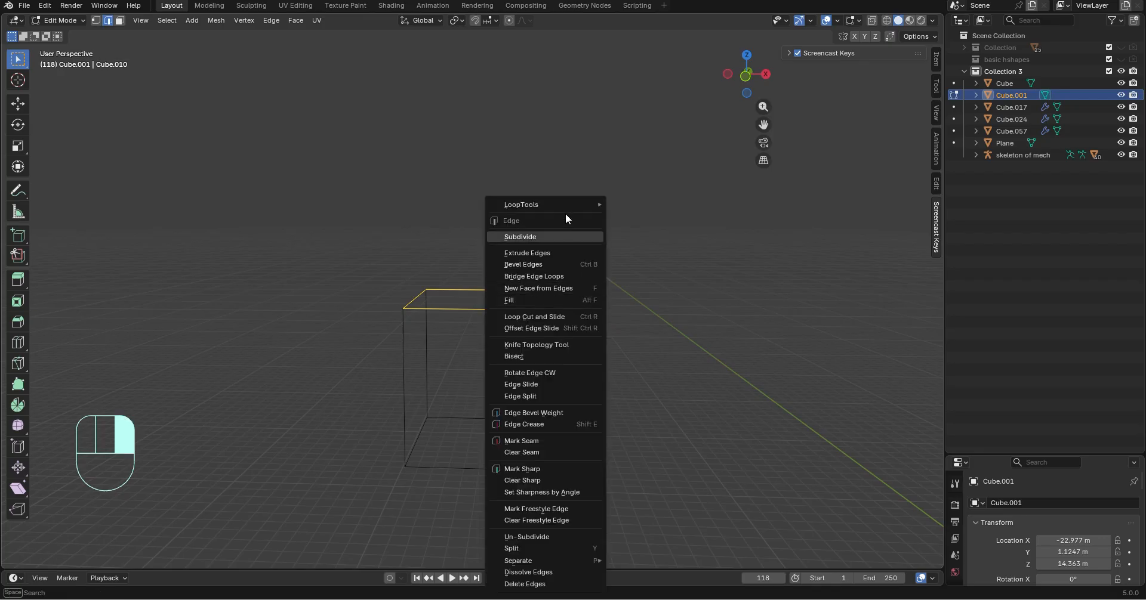
{"action": "mouse_move", "coordinate": [565, 205]}
{"action": "left_click", "coordinate": [647, 213]}
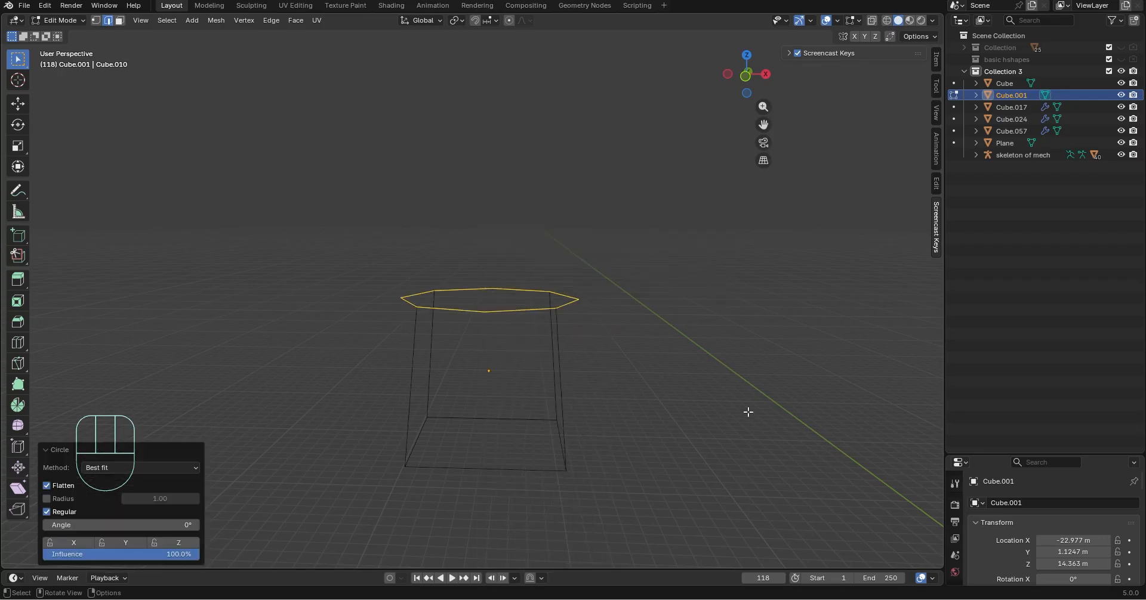
Select the wireframe cube's bottom edge loop and shape it into a circle with LoopTools
{"action": "middle_click_drag", "start_coordinate": [747, 414], "coordinate": [599, 364]}
{"action": "left_click", "coordinate": [582, 366]}
{"action": "left_click", "coordinate": [559, 373], "text": "shift"}
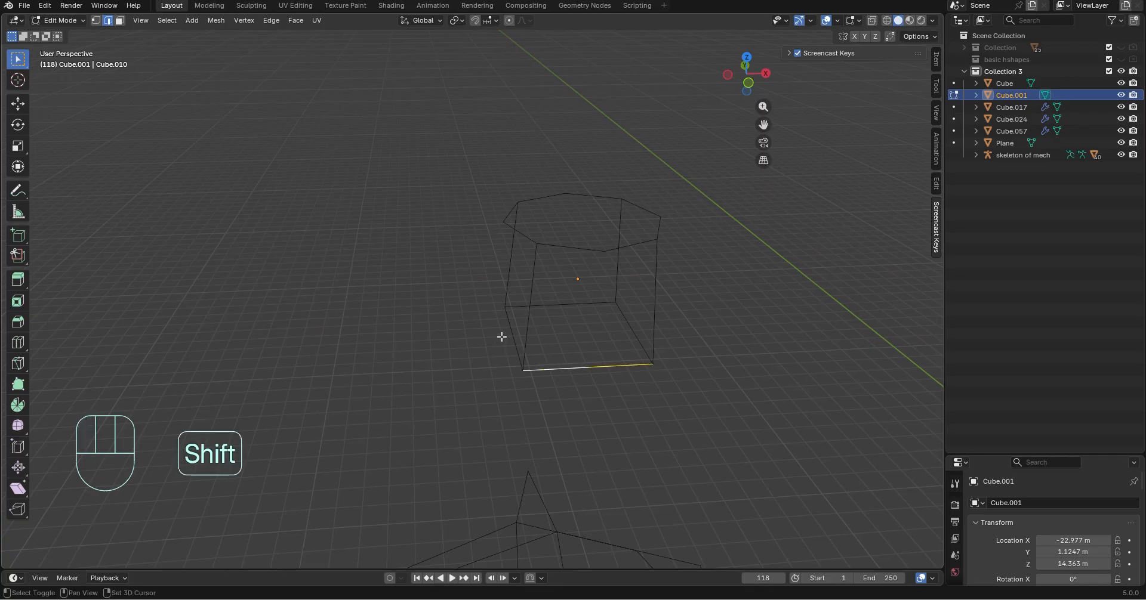
{"action": "left_click", "coordinate": [509, 327], "text": "shift"}
{"action": "left_click", "coordinate": [573, 304], "text": "shift"}
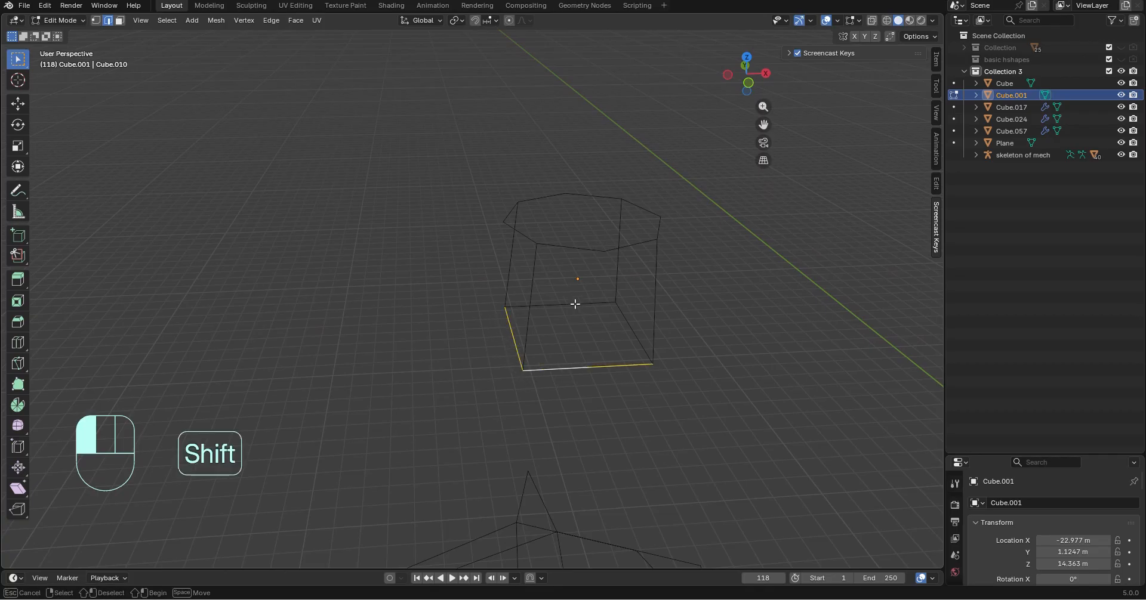
{"action": "middle_click_drag", "start_coordinate": [573, 304], "coordinate": [548, 339]}
{"action": "left_click", "coordinate": [325, 284], "text": "shift"}
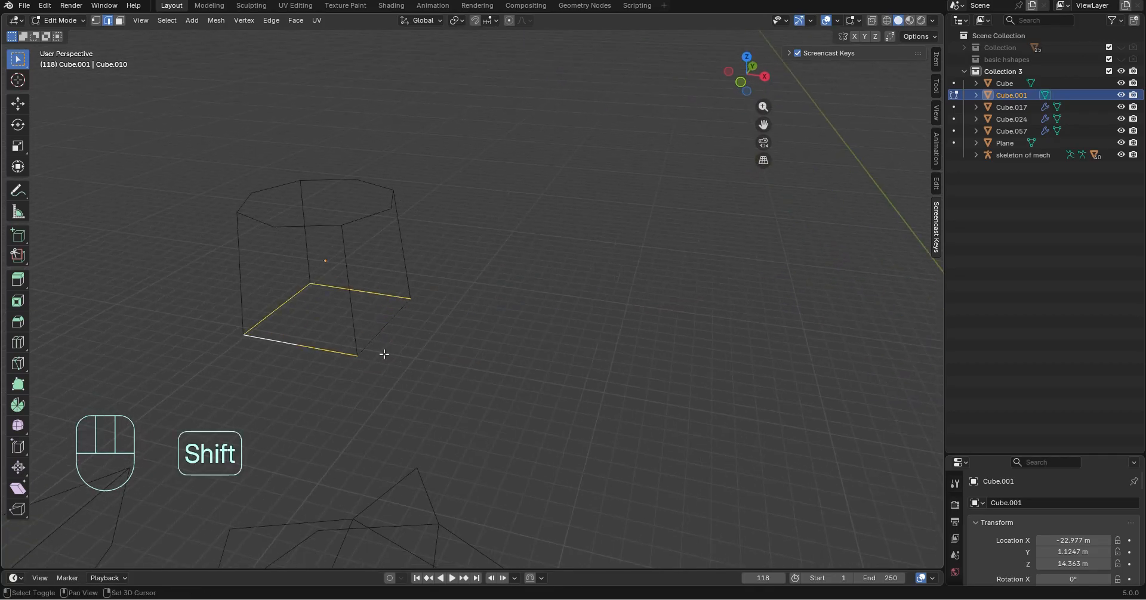
{"action": "right_click", "coordinate": [424, 353]}
{"action": "mouse_move", "coordinate": [513, 204]}
{"action": "left_click", "coordinate": [570, 220]}
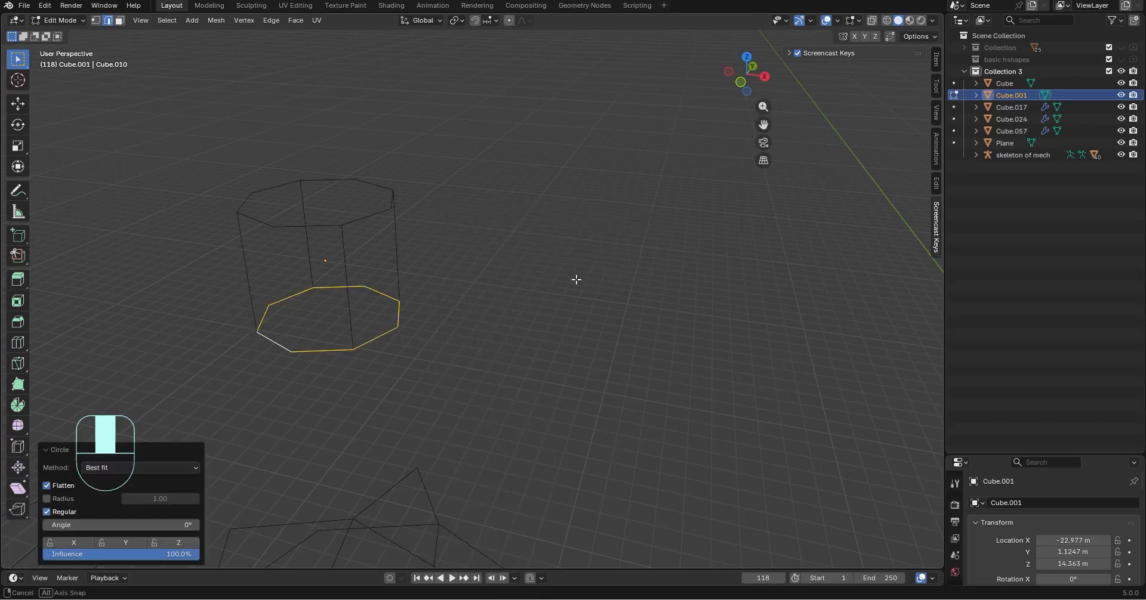
Split the shape's four vertical edges at their midpoints with single loop cuts, and return to the selection tool
{"action": "middle_click_drag", "start_coordinate": [576, 279], "coordinate": [95, 328]}
{"action": "key", "text": "1"}
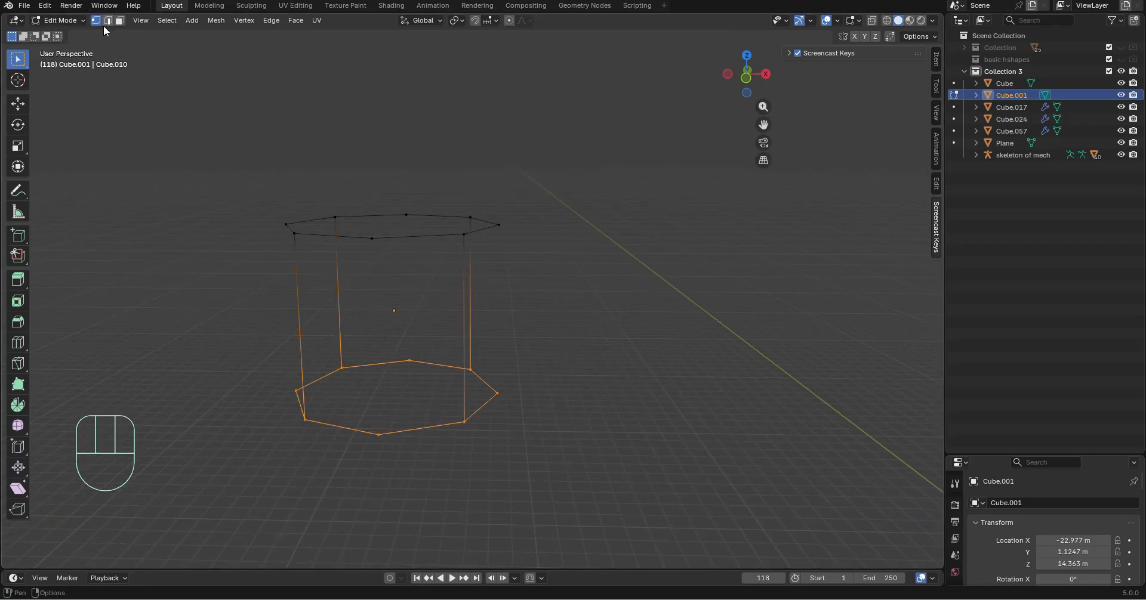
{"action": "left_click", "coordinate": [16, 345]}
{"action": "left_click", "coordinate": [337, 333]}
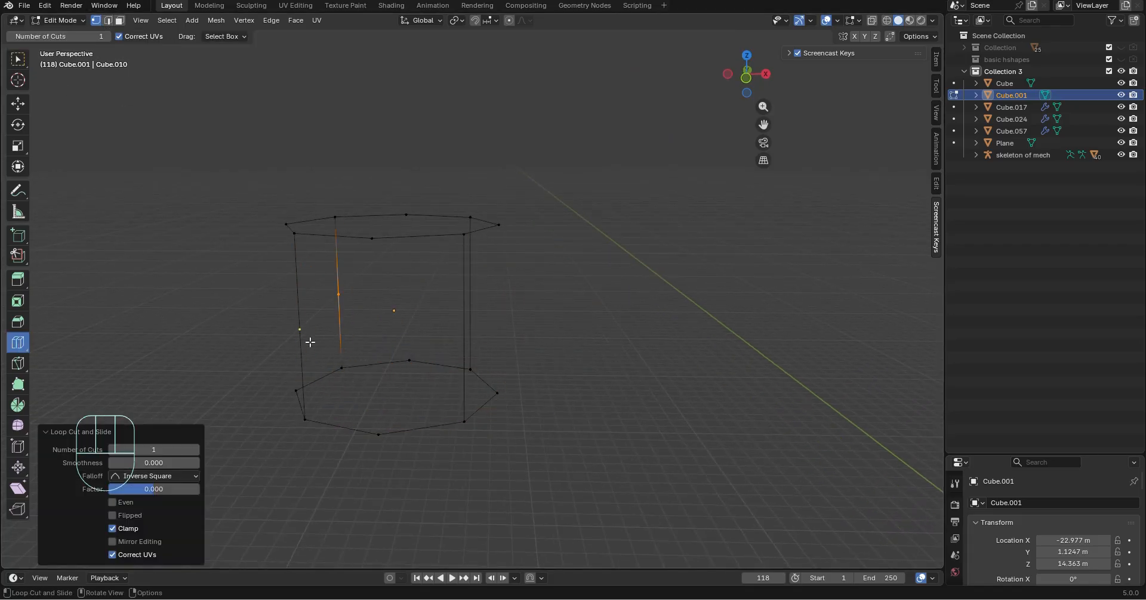
{"action": "left_click", "coordinate": [451, 307]}
{"action": "left_click", "coordinate": [481, 301]}
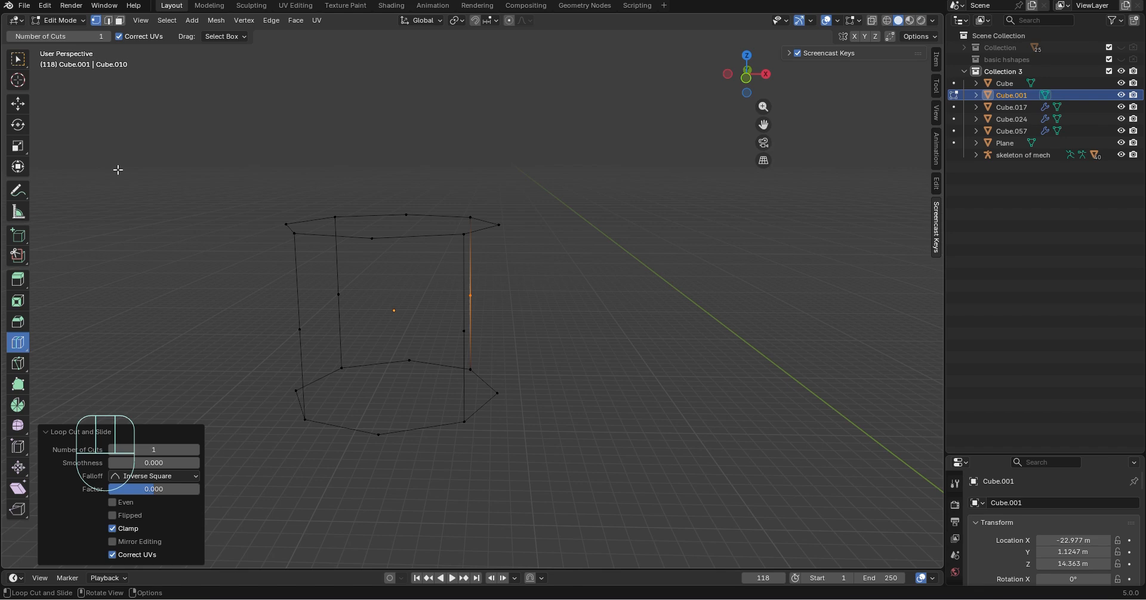
{"action": "left_click", "coordinate": [25, 65]}
Select the four midpoint vertices of the vertical edges and scale them outward into points
{"action": "left_click_drag", "start_coordinate": [279, 297], "coordinate": [591, 347]}
{"action": "left_click_drag", "start_coordinate": [334, 278], "coordinate": [354, 306], "text": "shift"}
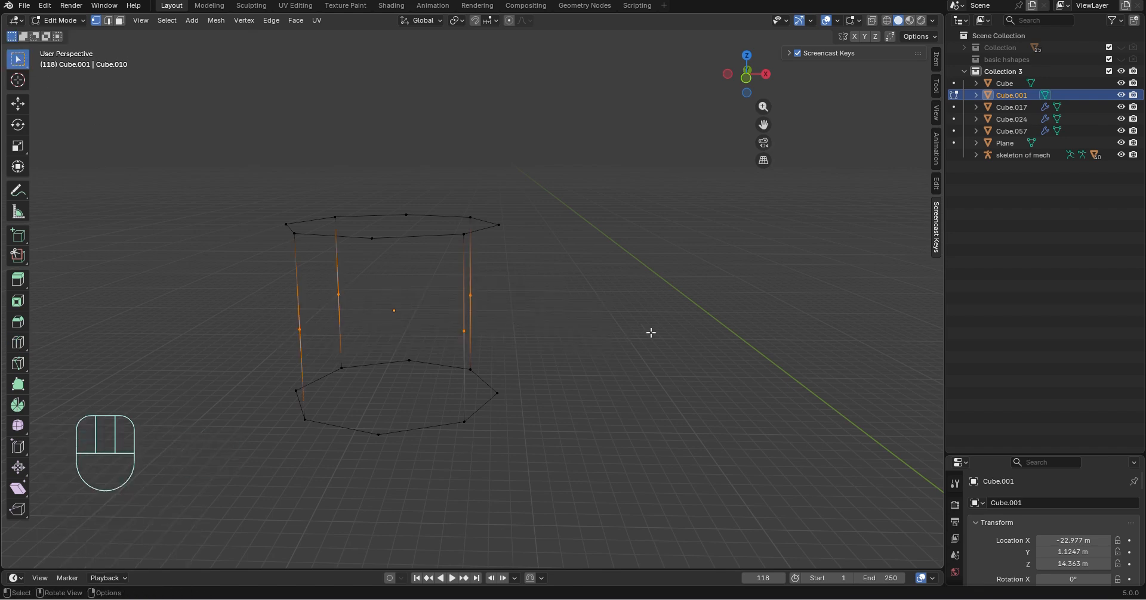
{"action": "key", "text": "s"}
{"action": "left_click", "coordinate": [123, 376]}
Leave Edit Mode and rotate the wireframe shape by exactly 90° about the global X axis
{"action": "middle_click_drag", "start_coordinate": [538, 351], "coordinate": [477, 316]}
{"action": "key", "text": "Tab"}
{"action": "key", "text": "r"}
{"action": "key", "text": "y"}
{"action": "key", "text": "x"}
{"action": "key", "text": "z"}
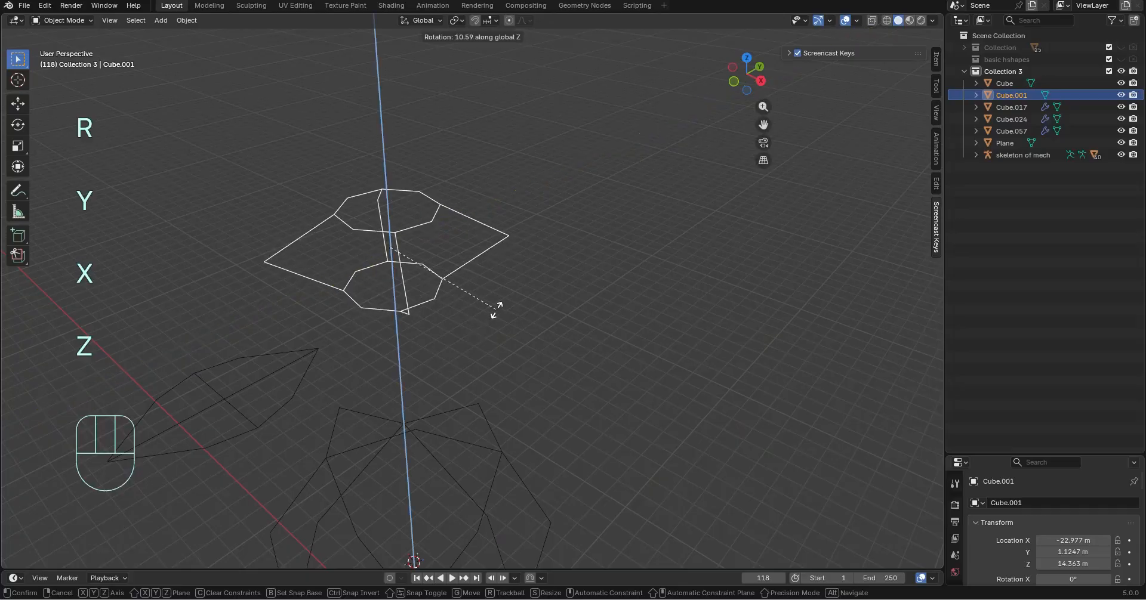
{"action": "key", "text": "x"}
{"action": "left_click", "coordinate": [472, 157]}
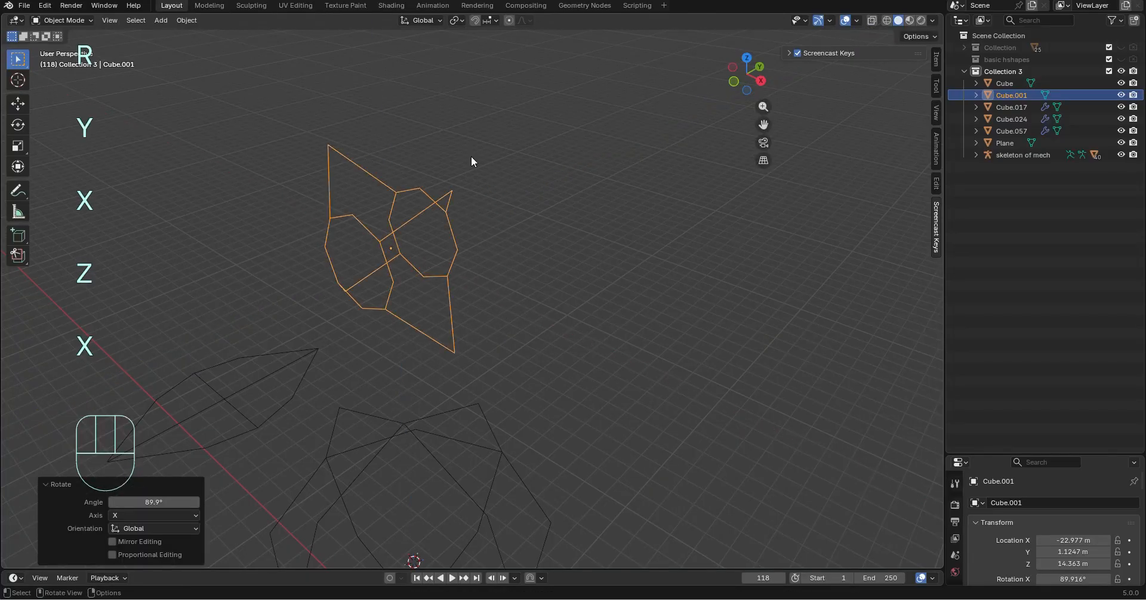
{"action": "left_click", "coordinate": [153, 502]}
{"action": "key", "text": "Return"}
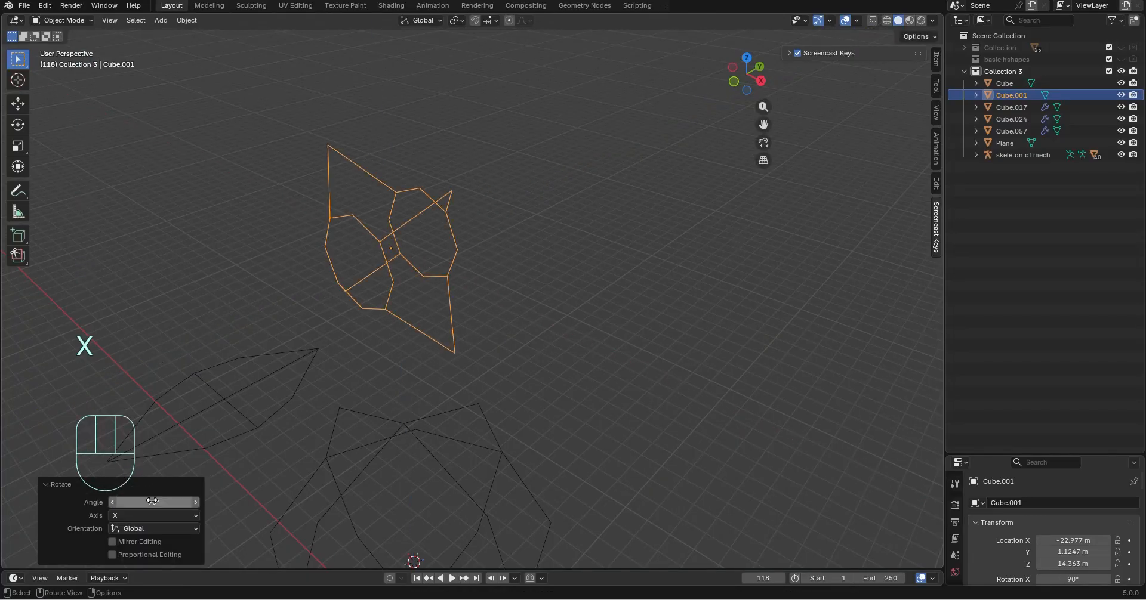
Inspect the rotated wireframe shape and the mech from several angles
{"action": "left_click", "coordinate": [591, 471]}
{"action": "middle_click_drag", "start_coordinate": [499, 332], "coordinate": [579, 301]}
{"action": "middle_click_drag", "start_coordinate": [471, 206], "coordinate": [549, 191]}
{"action": "middle_click_drag", "start_coordinate": [504, 299], "coordinate": [424, 315], "text": "shift"}
{"action": "middle_click_drag", "start_coordinate": [424, 315], "coordinate": [359, 318]}
{"action": "left_click", "coordinate": [372, 286]}
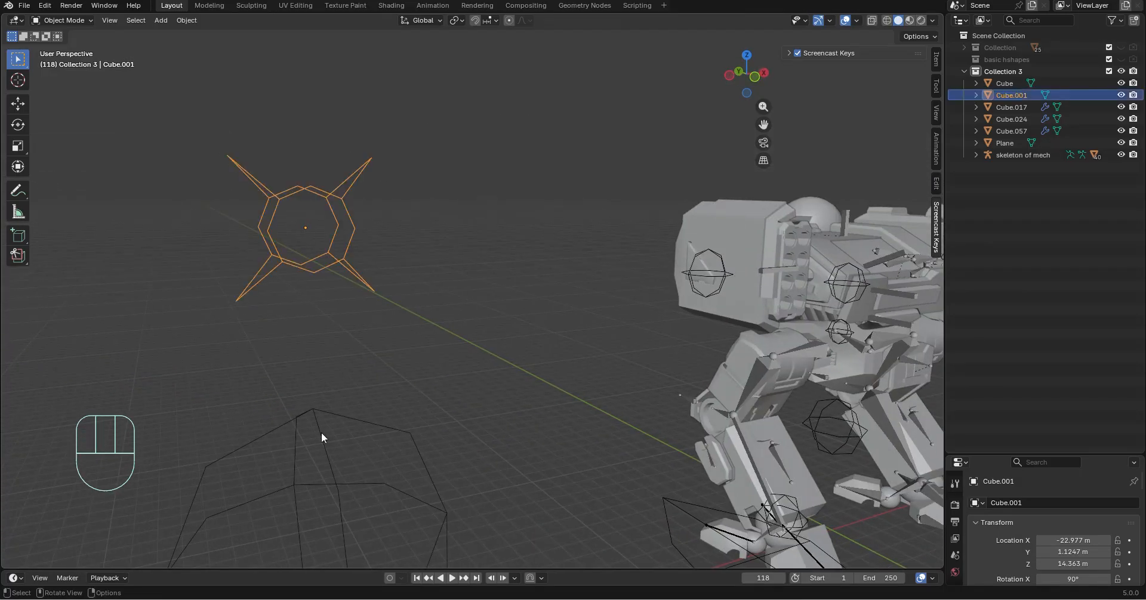
{"action": "middle_click_drag", "start_coordinate": [322, 435], "coordinate": [459, 383], "text": "shift"}
{"action": "scroll", "coordinate": [412, 369], "scroll_direction": "down", "scroll_amount": 3}
{"action": "middle_click_drag", "start_coordinate": [555, 418], "coordinate": [303, 359], "text": "shift"}
{"action": "middle_click_drag", "start_coordinate": [555, 298], "coordinate": [613, 291]}
{"action": "left_click", "coordinate": [768, 255]}
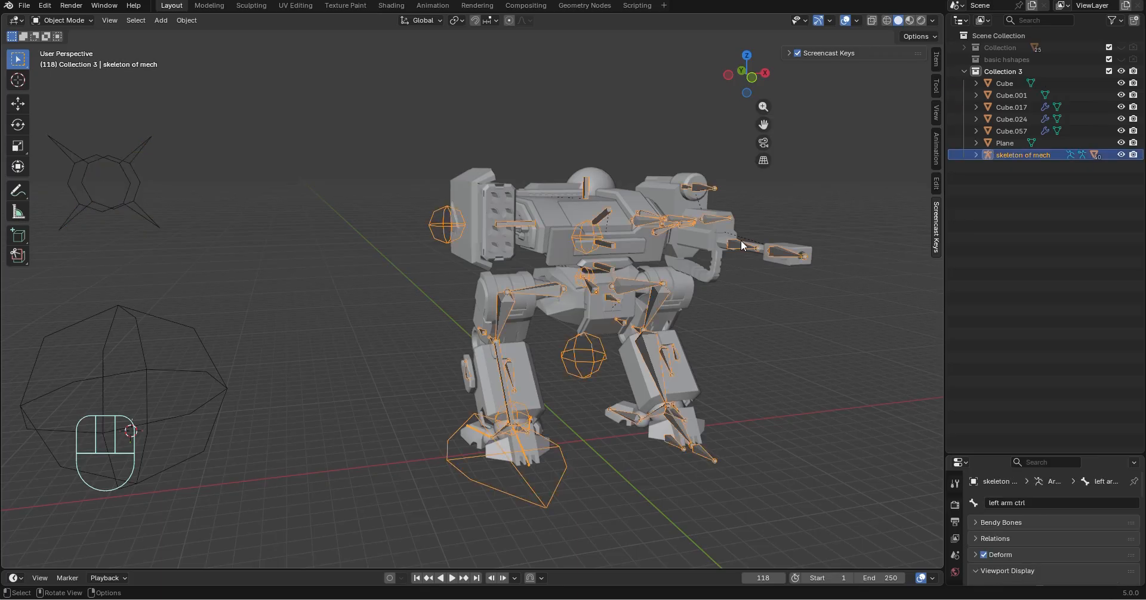
{"action": "middle_click_drag", "start_coordinate": [768, 256], "coordinate": [687, 382]}
{"action": "left_click", "coordinate": [65, 20]}
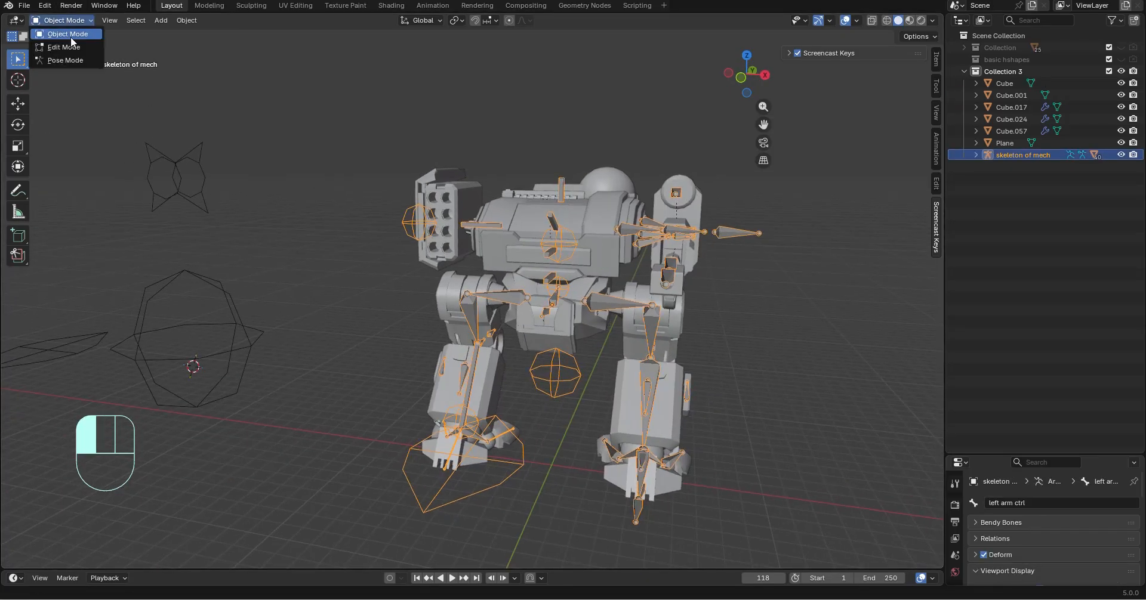
{"action": "left_click", "coordinate": [64, 64]}
{"action": "middle_click_drag", "start_coordinate": [499, 334], "coordinate": [437, 338]}
{"action": "middle_click_drag", "start_coordinate": [437, 341], "coordinate": [442, 292], "text": "shift"}
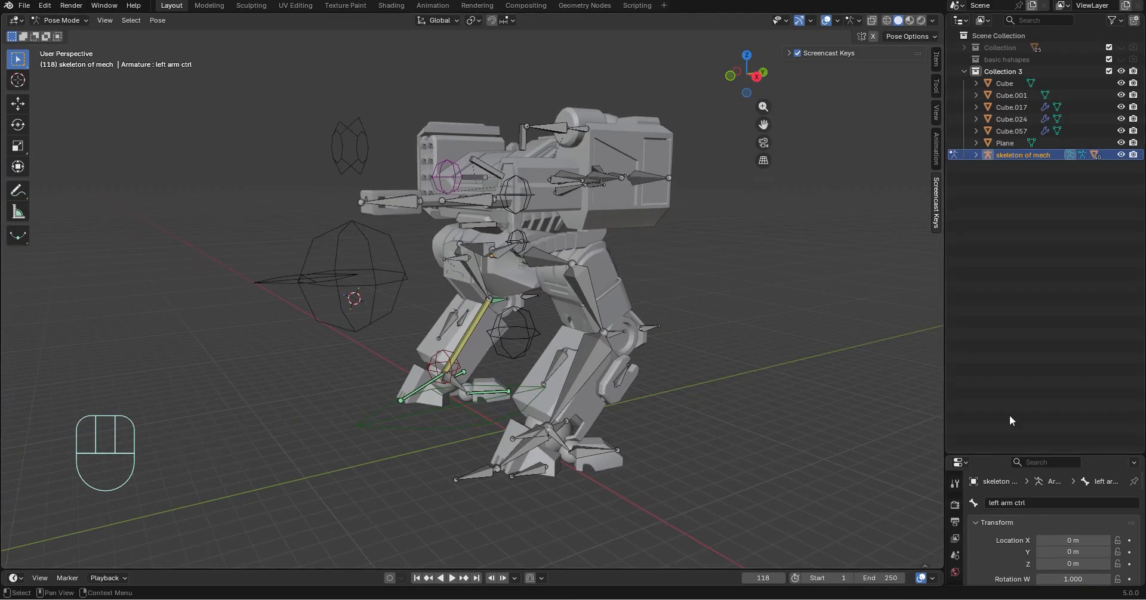
{"action": "left_click_drag", "start_coordinate": [1084, 451], "coordinate": [1084, 337]}
{"action": "middle_click_drag", "start_coordinate": [465, 215], "coordinate": [384, 217]}
{"action": "left_click", "coordinate": [59, 20]}
{"action": "left_click", "coordinate": [59, 32]}
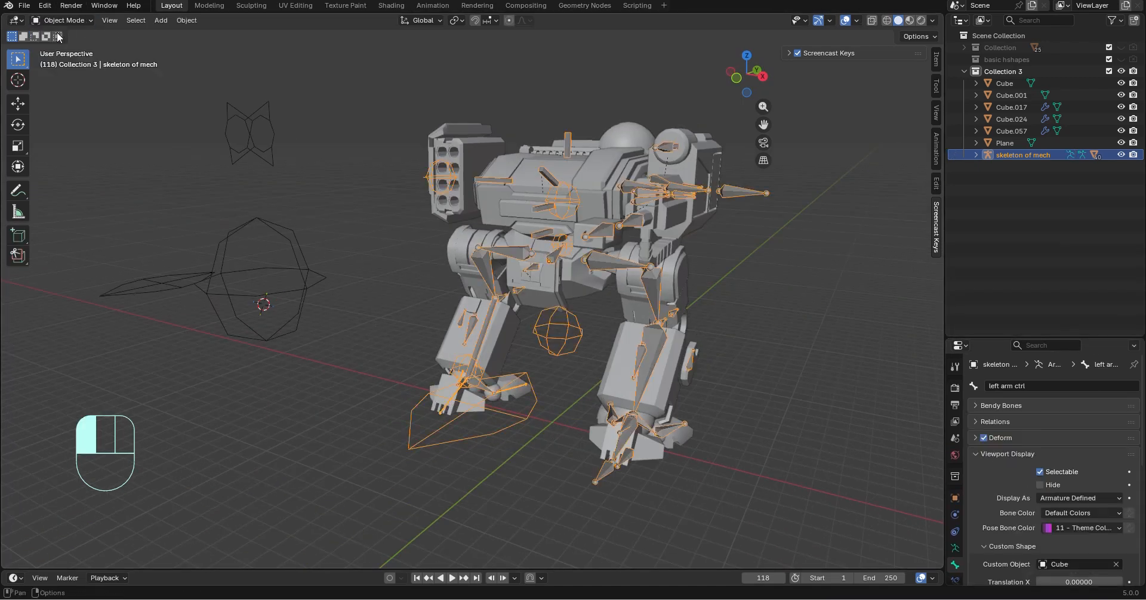
Move the three wireframe control shapes (Cube, Cube.001 and Plane) into a new collection and name it "control shapes"
{"action": "middle_click_drag", "start_coordinate": [257, 209], "coordinate": [556, 240], "text": "shift"}
{"action": "left_click_drag", "start_coordinate": [388, 117], "coordinate": [670, 403]}
{"action": "right_click", "coordinate": [1027, 97]}
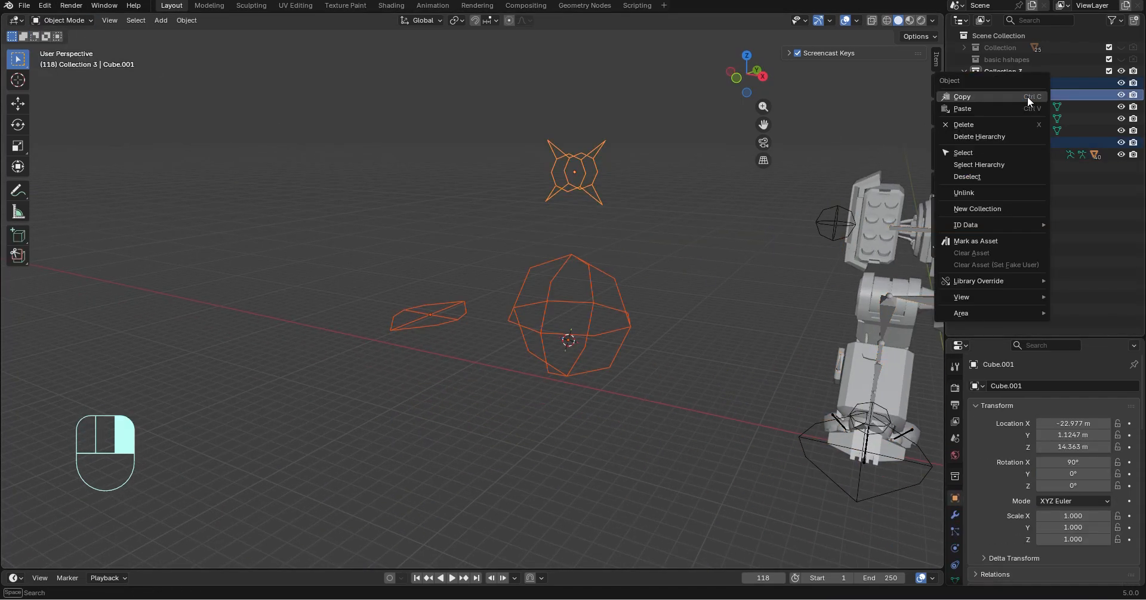
{"action": "left_click", "coordinate": [983, 209]}
{"action": "left_click_drag", "start_coordinate": [1004, 84], "coordinate": [1004, 171]}
{"action": "double_click", "coordinate": [1001, 133]}
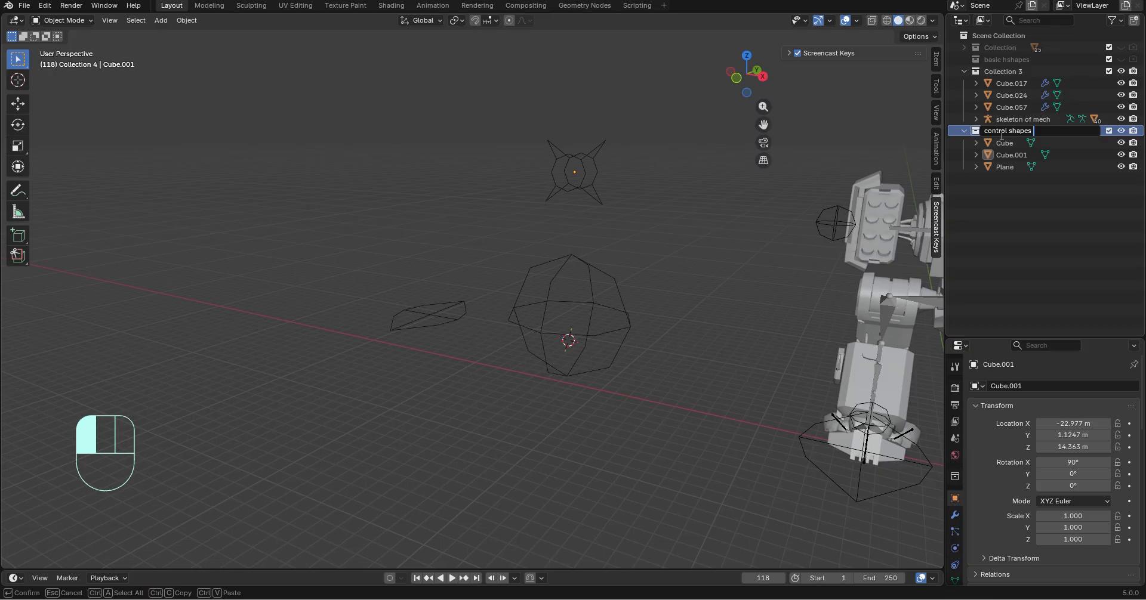
{"action": "key", "text": "Return"}
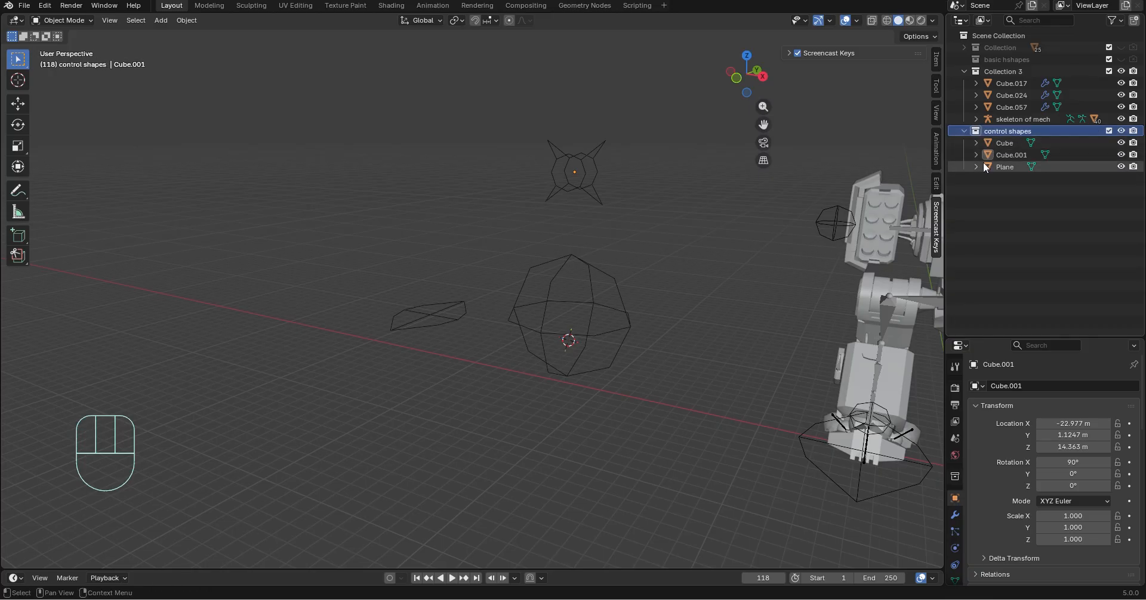
Put the mech skeleton in Pose Mode and select the "barelk end" bone at the gun's muzzle
{"action": "middle_click_drag", "start_coordinate": [737, 266], "coordinate": [473, 286], "text": "shift"}
{"action": "middle_click_drag", "start_coordinate": [297, 292], "coordinate": [716, 334], "text": "shift"}
{"action": "left_click", "coordinate": [553, 208]}
{"action": "left_click", "coordinate": [60, 20]}
{"action": "left_click", "coordinate": [66, 60]}
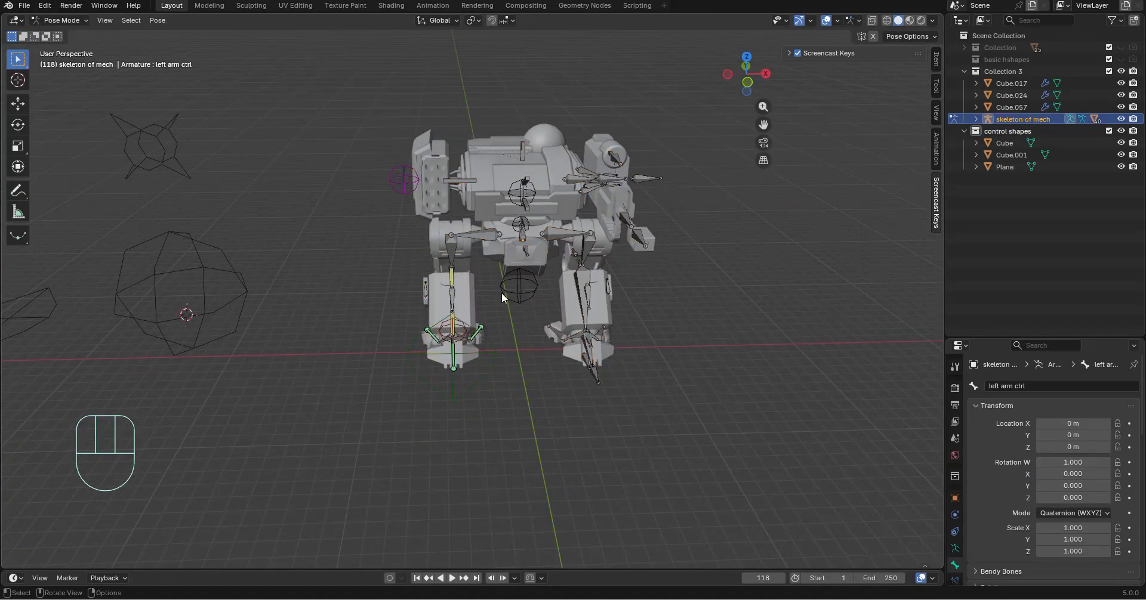
{"action": "middle_click_drag", "start_coordinate": [501, 292], "coordinate": [393, 349]}
{"action": "scroll", "coordinate": [553, 321], "scroll_direction": "up", "scroll_amount": 6}
{"action": "left_click", "coordinate": [564, 229]}
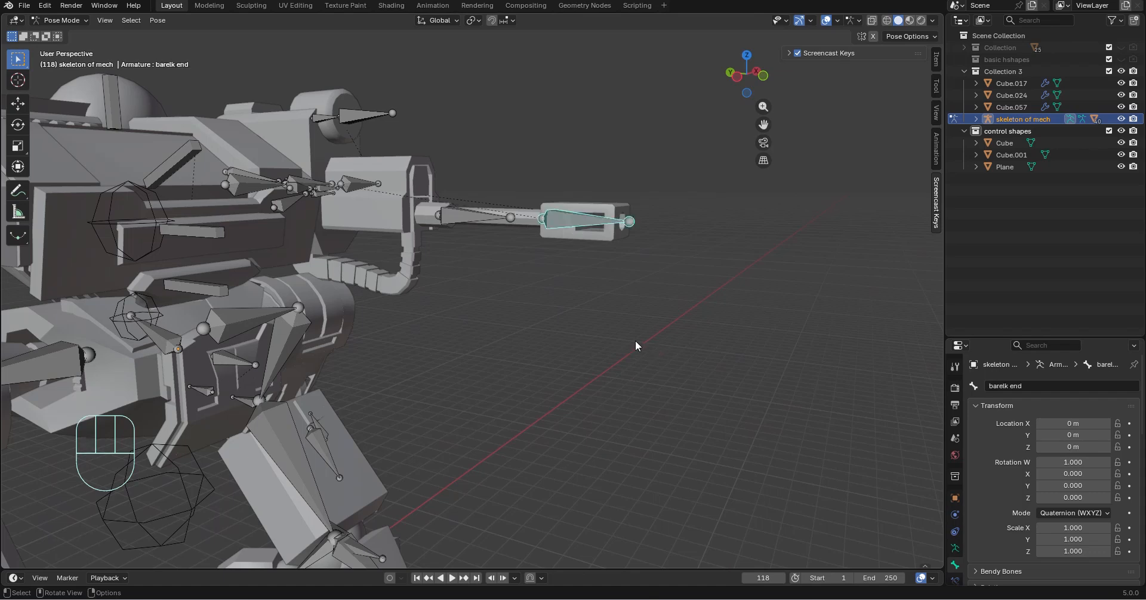
Try moving the gun's end bone along the global Y axis, and undo the move
{"action": "key", "text": "g"}
{"action": "key", "text": "y"}
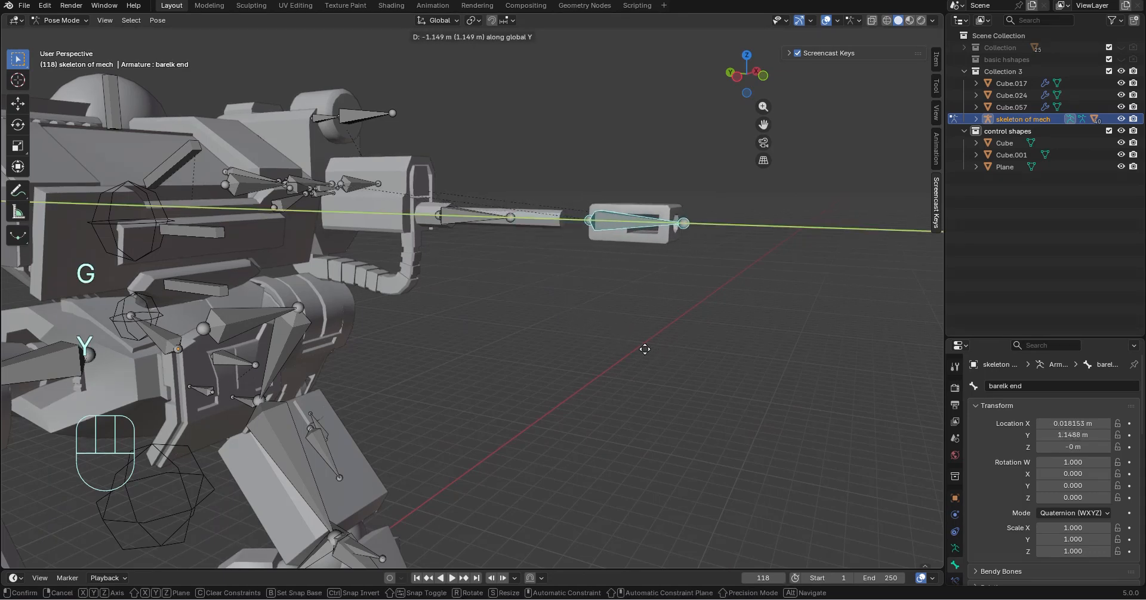
{"action": "left_click", "coordinate": [644, 350]}
{"action": "key", "text": "ctrl+z"}
Enlarge the bone properties area and show the end bone's Viewport Display settings, including its custom shape options
{"action": "middle_click_drag", "start_coordinate": [621, 299], "coordinate": [528, 449]}
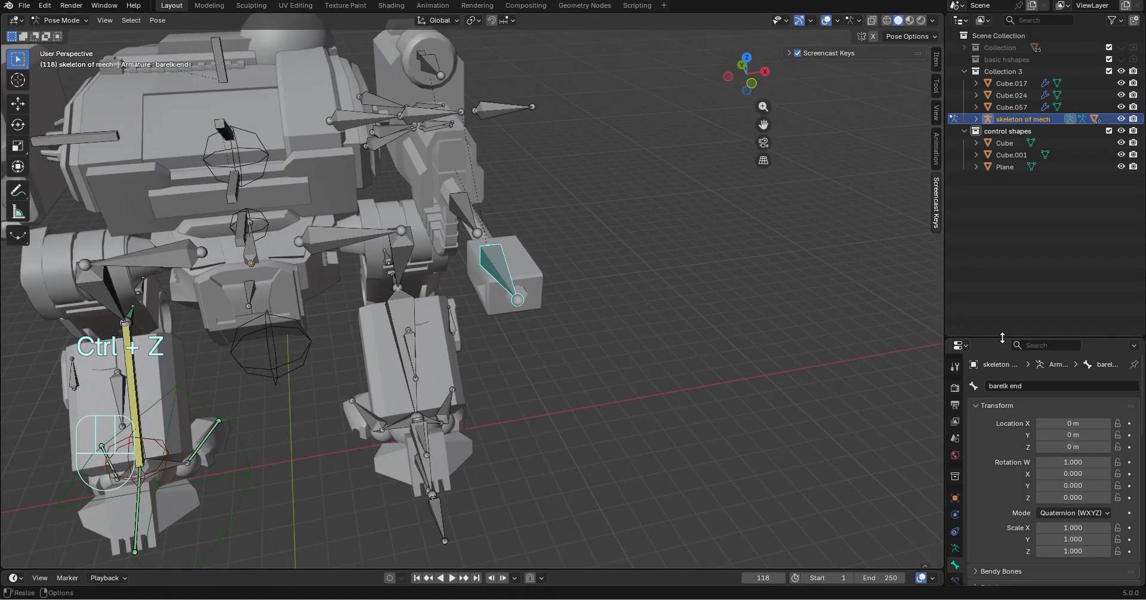
{"action": "left_click_drag", "start_coordinate": [1002, 339], "coordinate": [1002, 30]}
{"action": "scroll", "coordinate": [1073, 304], "scroll_direction": "down", "scroll_amount": 4}
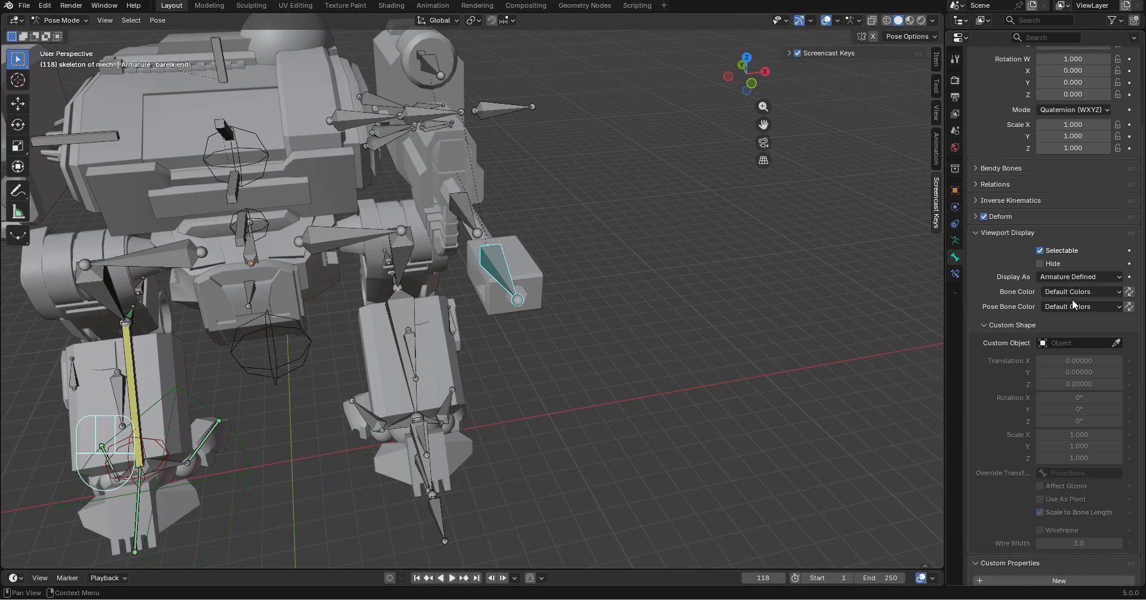
{"action": "scroll", "coordinate": [984, 217], "scroll_direction": "up", "scroll_amount": 4}
{"action": "left_click", "coordinate": [979, 326]}
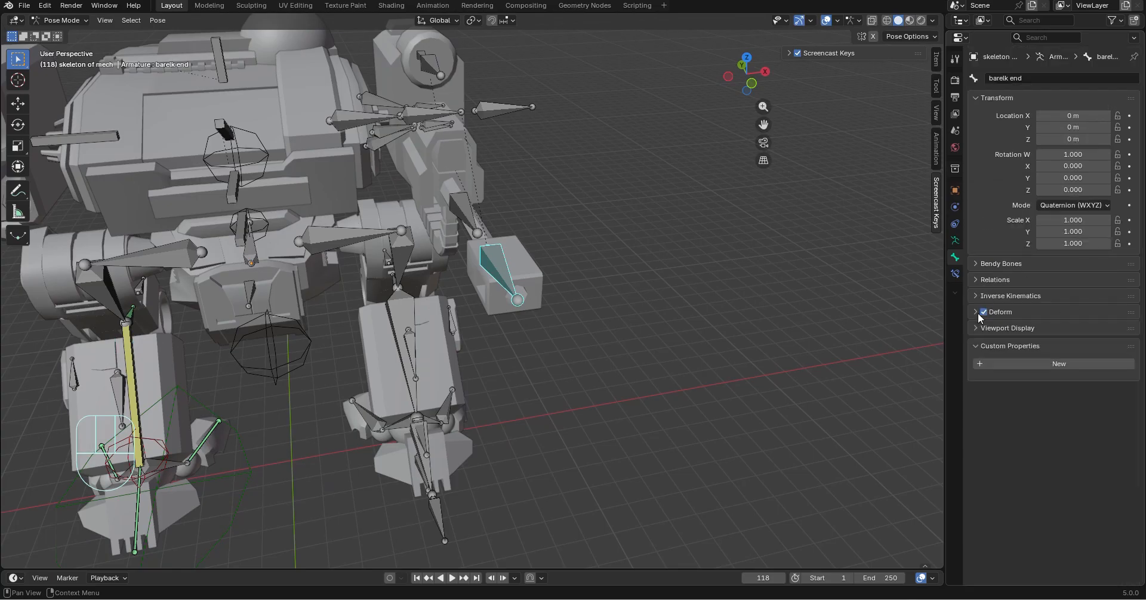
{"action": "left_click", "coordinate": [976, 328]}
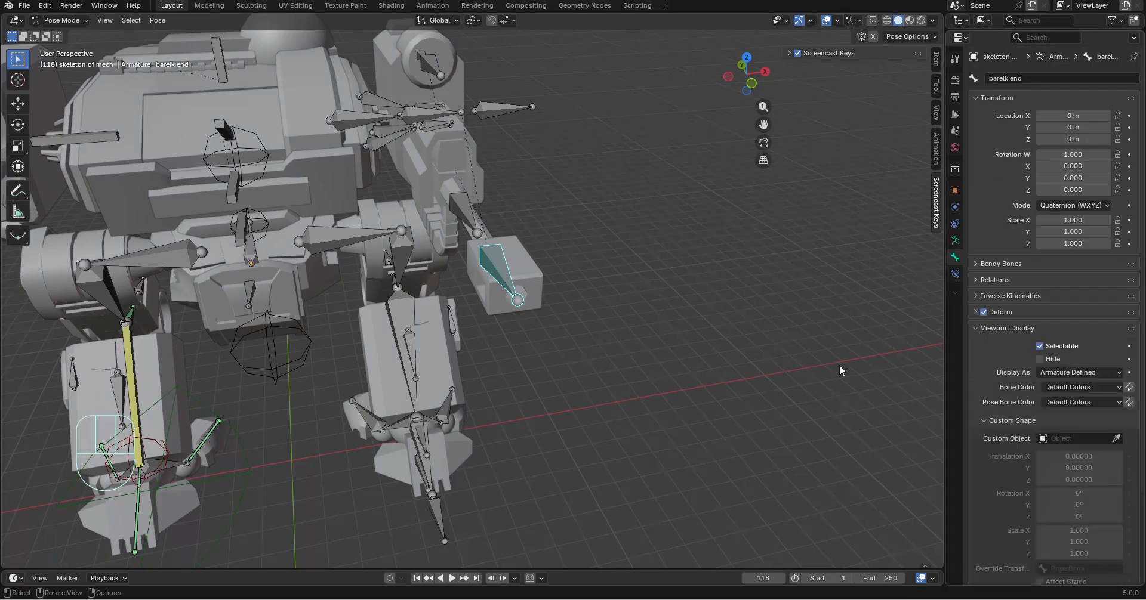
Assign the spiked wireframe shape Cube.001 as the end bone's custom object by sampling it in the scene
{"action": "middle_click_drag", "start_coordinate": [839, 364], "coordinate": [741, 352]}
{"action": "middle_click_drag", "start_coordinate": [740, 352], "coordinate": [627, 353]}
{"action": "middle_click_drag", "start_coordinate": [627, 354], "coordinate": [733, 342], "text": "shift"}
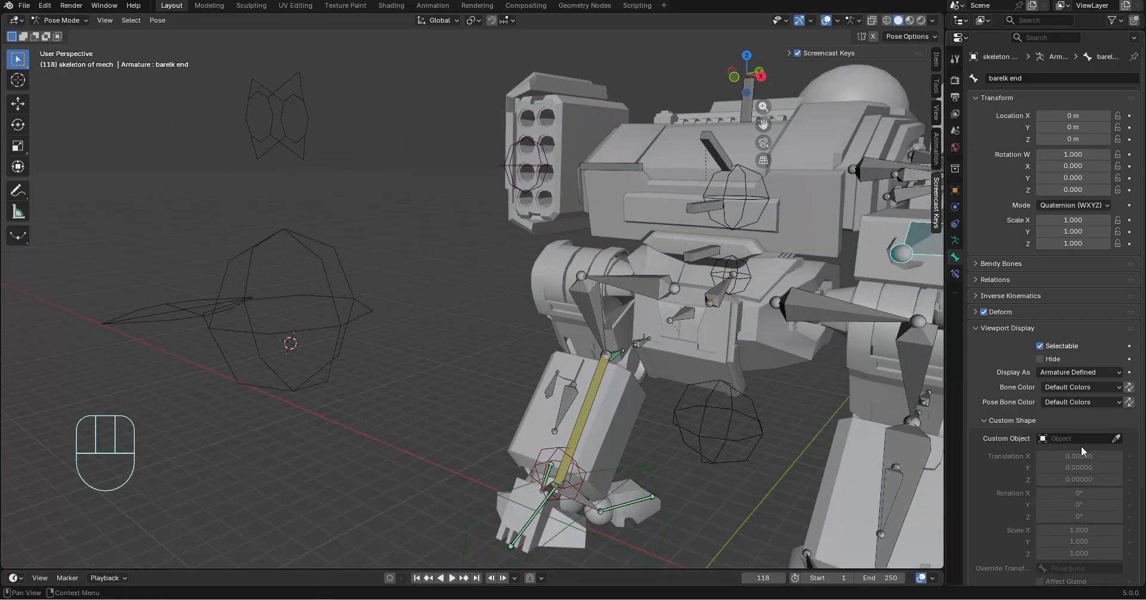
{"action": "left_click", "coordinate": [299, 118]}
Set the custom shape's scale to -0.300 on all three axes
{"action": "middle_click_drag", "start_coordinate": [585, 288], "coordinate": [735, 313]}
{"action": "scroll", "coordinate": [735, 313], "scroll_direction": "down", "scroll_amount": 2}
{"action": "middle_click_drag", "start_coordinate": [648, 340], "coordinate": [598, 380], "text": "shift"}
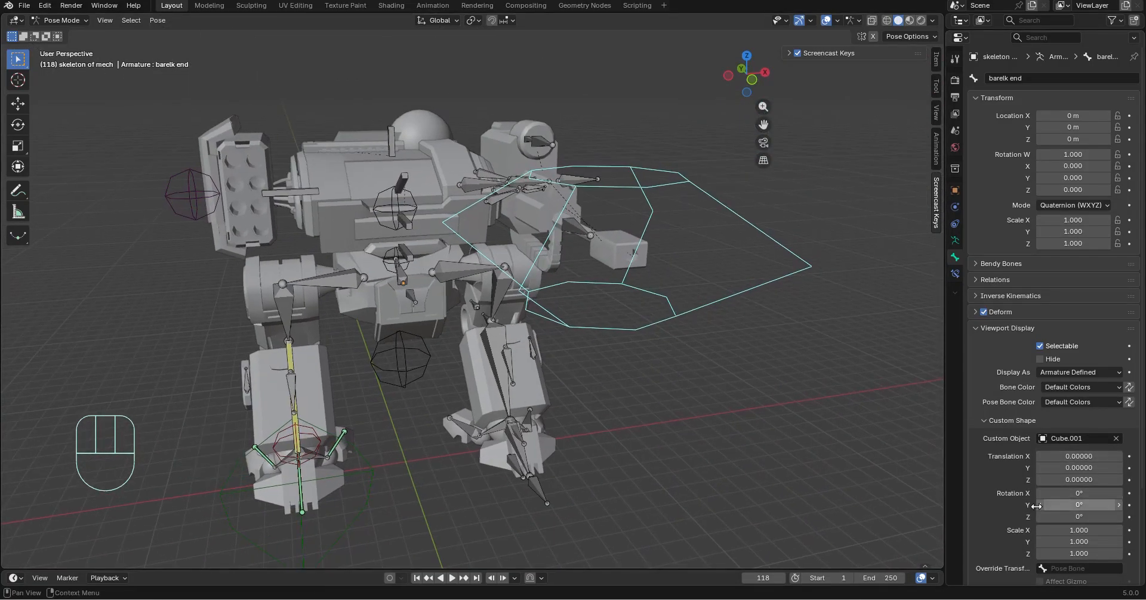
{"action": "middle_click_drag", "start_coordinate": [686, 289], "coordinate": [763, 288]}
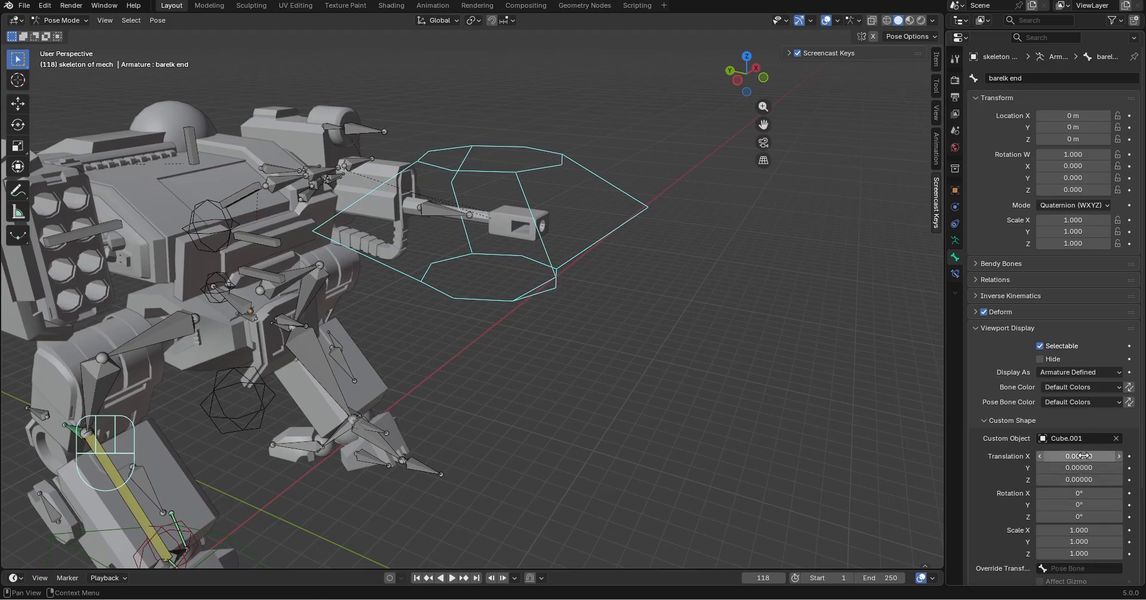
{"action": "left_click_drag", "start_coordinate": [1080, 530], "coordinate": [1080, 554]}
Undo the trial rotation changes of the custom shape and set its X rotation to 90°
{"action": "left_click_drag", "start_coordinate": [1077, 505], "coordinate": [1122, 493]}
{"action": "key", "text": "ctrl+z"}
{"action": "key", "text": "ctrl+z"}
{"action": "left_click", "coordinate": [1072, 493]}
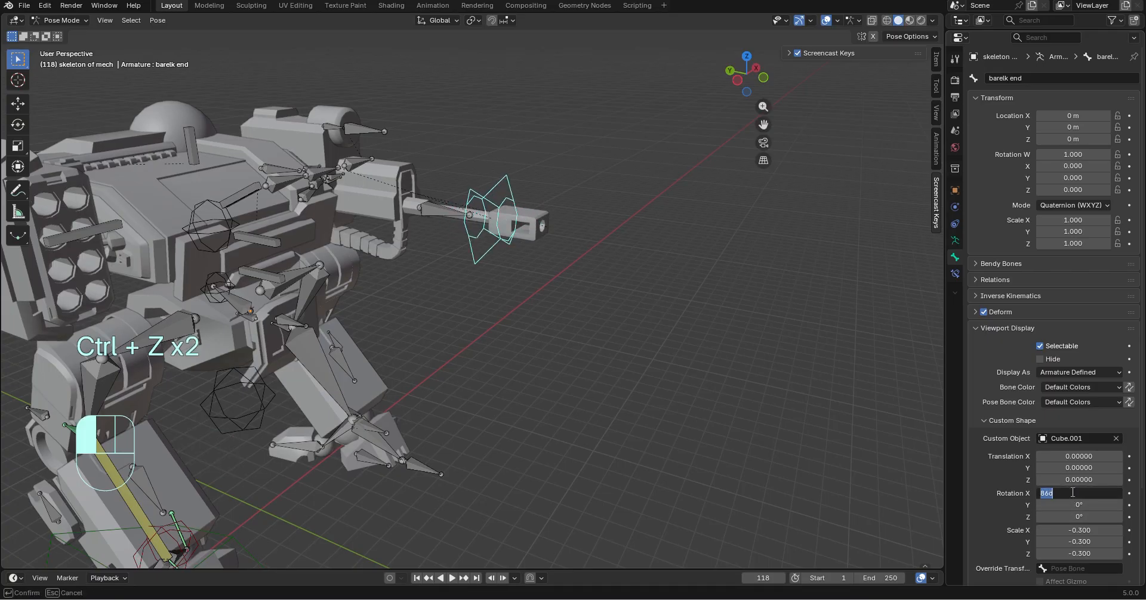
{"action": "type", "text": "90"}
{"action": "key", "text": "Return"}
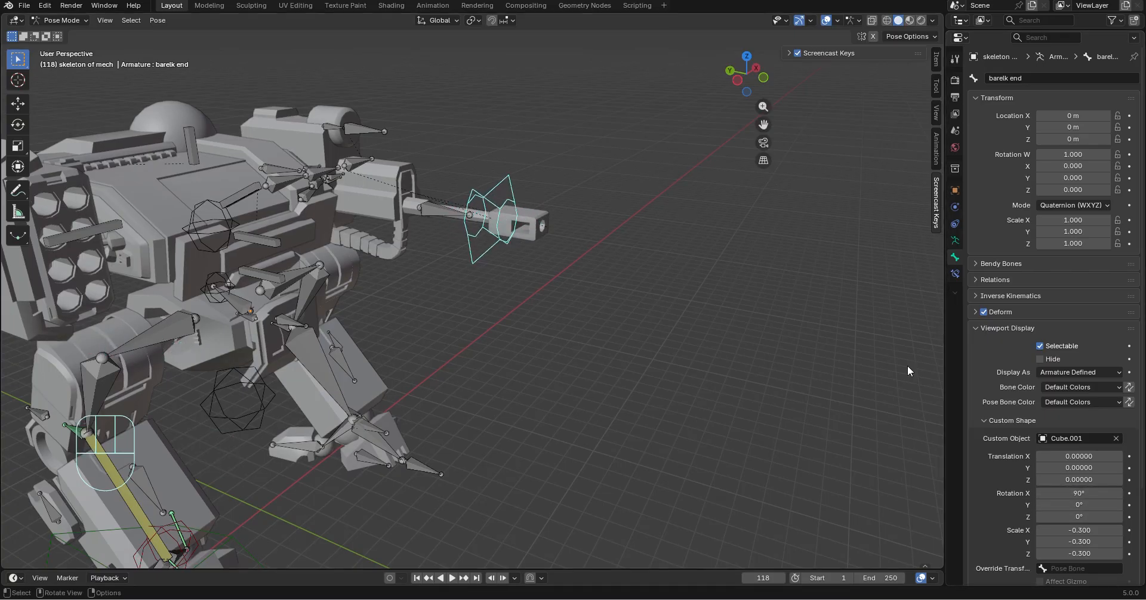
Shift the custom shape forward around the muzzle by setting its Y translation to 0.98
{"action": "scroll", "coordinate": [897, 326], "scroll_direction": "up", "scroll_amount": 4}
{"action": "middle_click_drag", "start_coordinate": [768, 277], "coordinate": [716, 424], "text": "shift"}
{"action": "scroll", "coordinate": [697, 484], "scroll_direction": "up", "scroll_amount": 3}
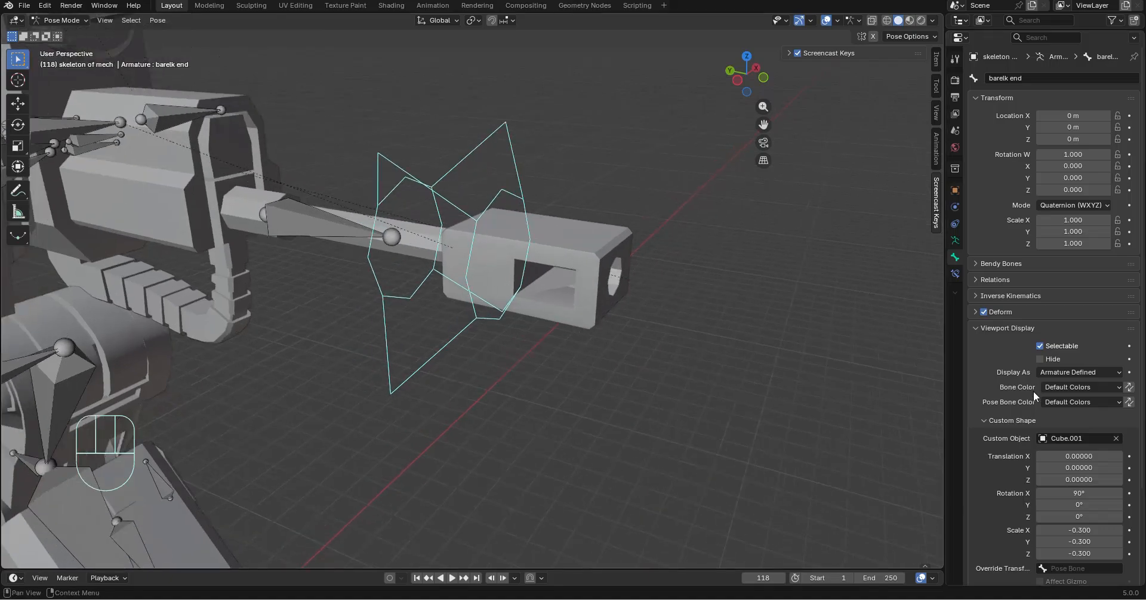
{"action": "left_click_drag", "start_coordinate": [1081, 472], "coordinate": [1122, 472]}
{"action": "left_click_drag", "start_coordinate": [1078, 468], "coordinate": [1073, 468]}
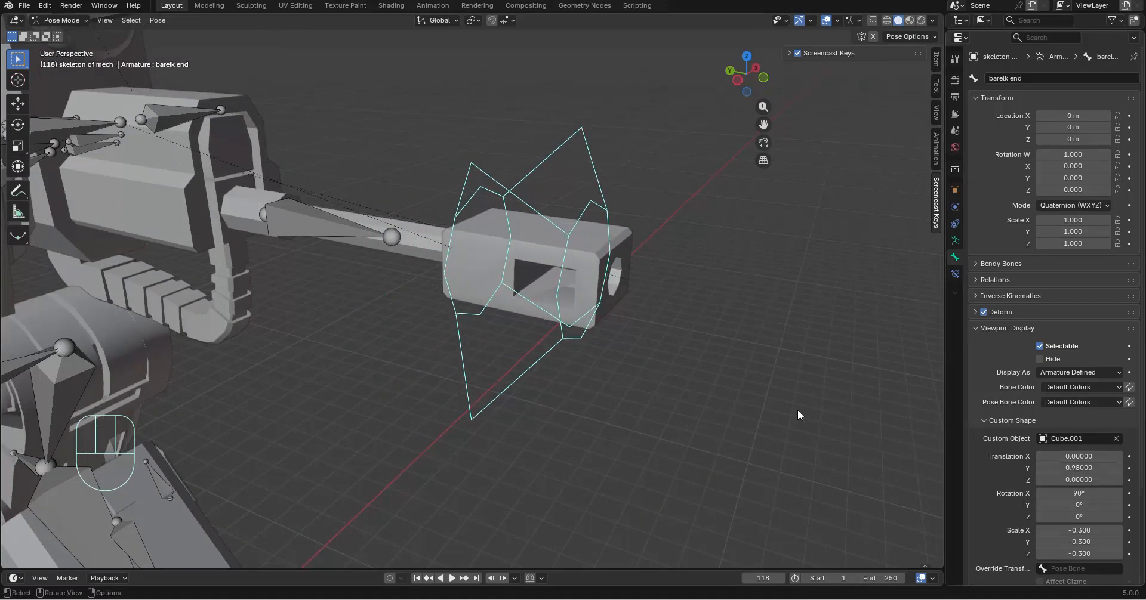
Test the new muzzle control by moving it along the global Y axis, and undo the move
{"action": "middle_click_drag", "start_coordinate": [701, 365], "coordinate": [633, 363]}
{"action": "scroll", "coordinate": [717, 396], "scroll_direction": "down", "scroll_amount": 3}
{"action": "middle_click_drag", "start_coordinate": [751, 414], "coordinate": [687, 414]}
{"action": "middle_click_drag", "start_coordinate": [686, 414], "coordinate": [723, 276], "text": "shift"}
{"action": "left_click", "coordinate": [488, 275]}
{"action": "key", "text": "g"}
{"action": "key", "text": "y"}
{"action": "left_click", "coordinate": [555, 338]}
{"action": "key", "text": "ctrl+z"}
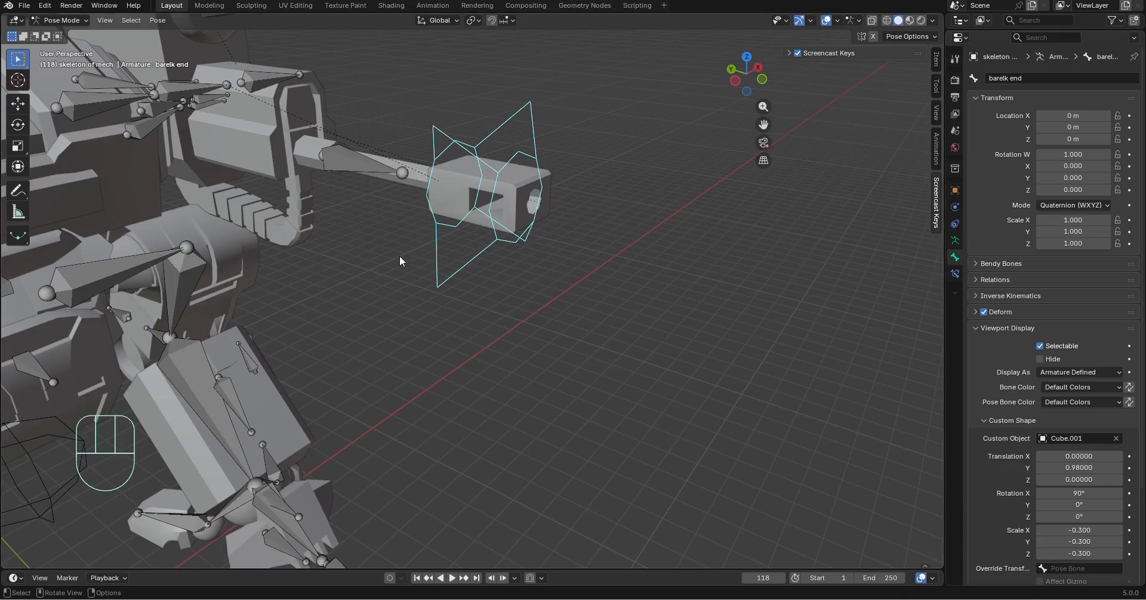
Set the bone color of the barrel end bone to 03 - Theme Color Set
{"action": "left_click", "coordinate": [1066, 388]}
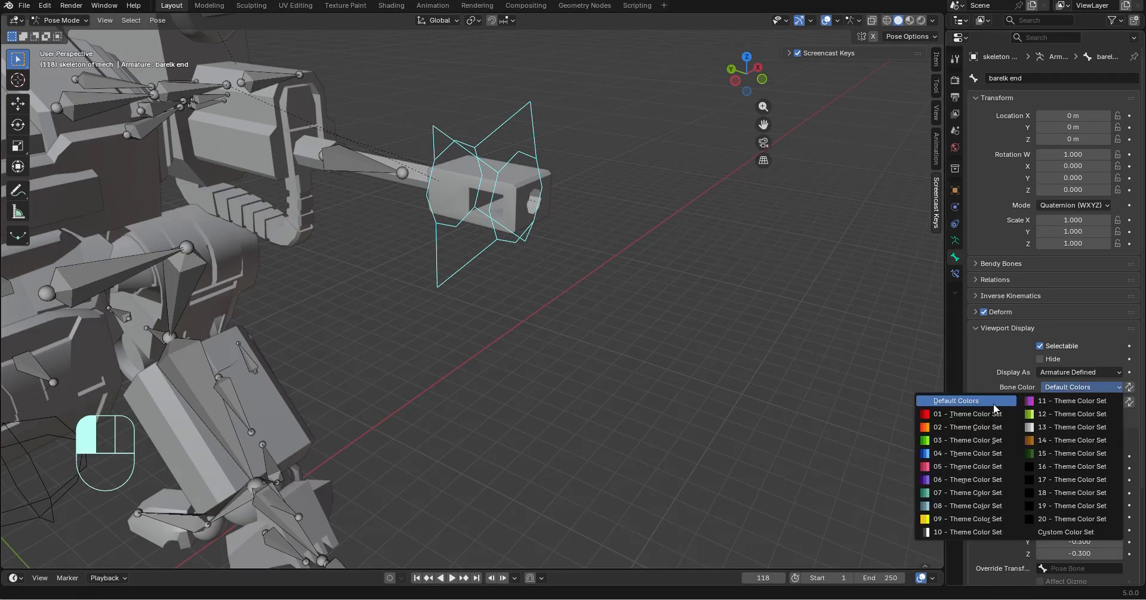
{"action": "left_click", "coordinate": [972, 440]}
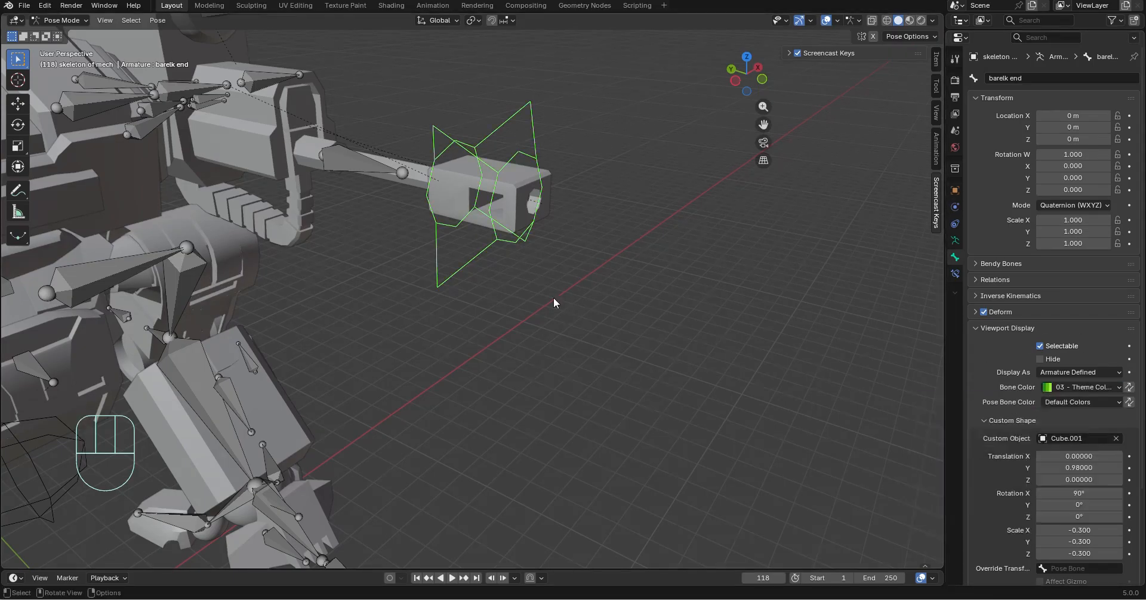
{"action": "middle_click_drag", "start_coordinate": [553, 297], "coordinate": [442, 266]}
Select the barrel bone behind the muzzle control and display it as Stick
{"action": "left_click", "coordinate": [261, 211]}
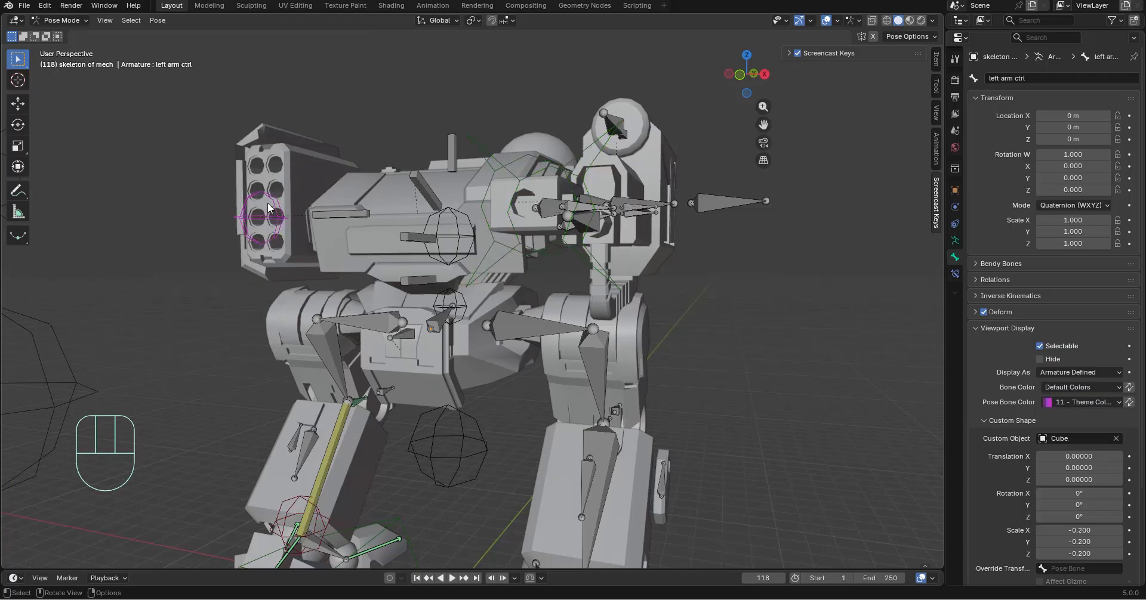
{"action": "middle_click_drag", "start_coordinate": [261, 211], "coordinate": [561, 241]}
{"action": "scroll", "coordinate": [472, 214], "scroll_direction": "up", "scroll_amount": 5}
{"action": "left_click", "coordinate": [412, 215]}
{"action": "scroll", "coordinate": [562, 243], "scroll_direction": "up", "scroll_amount": 4}
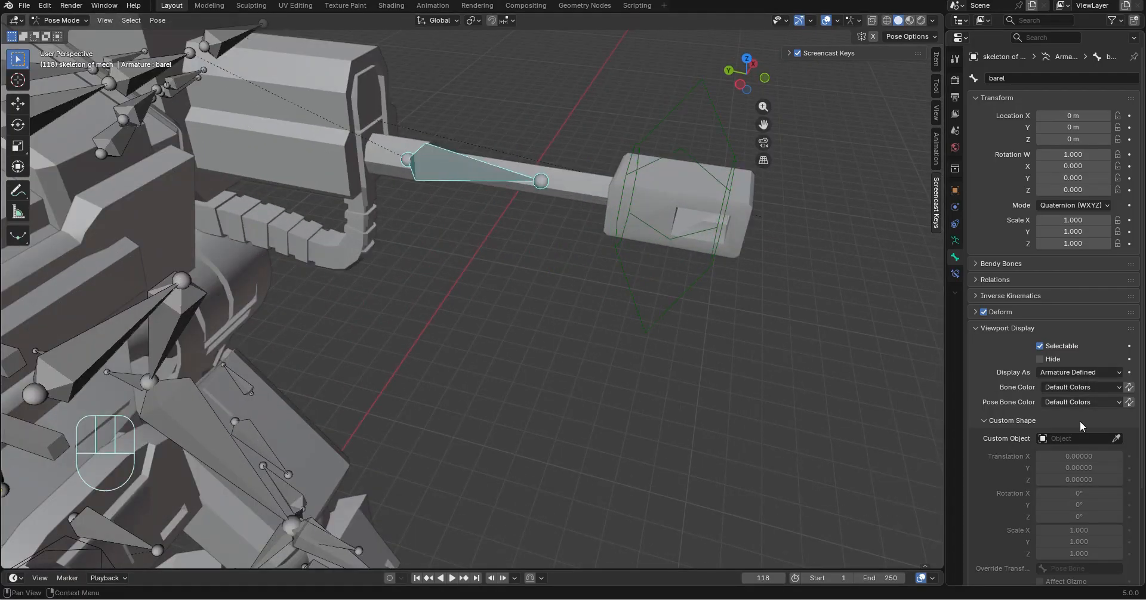
{"action": "scroll", "coordinate": [1068, 387], "scroll_direction": "down", "scroll_amount": 3}
{"action": "left_click", "coordinate": [1061, 331]}
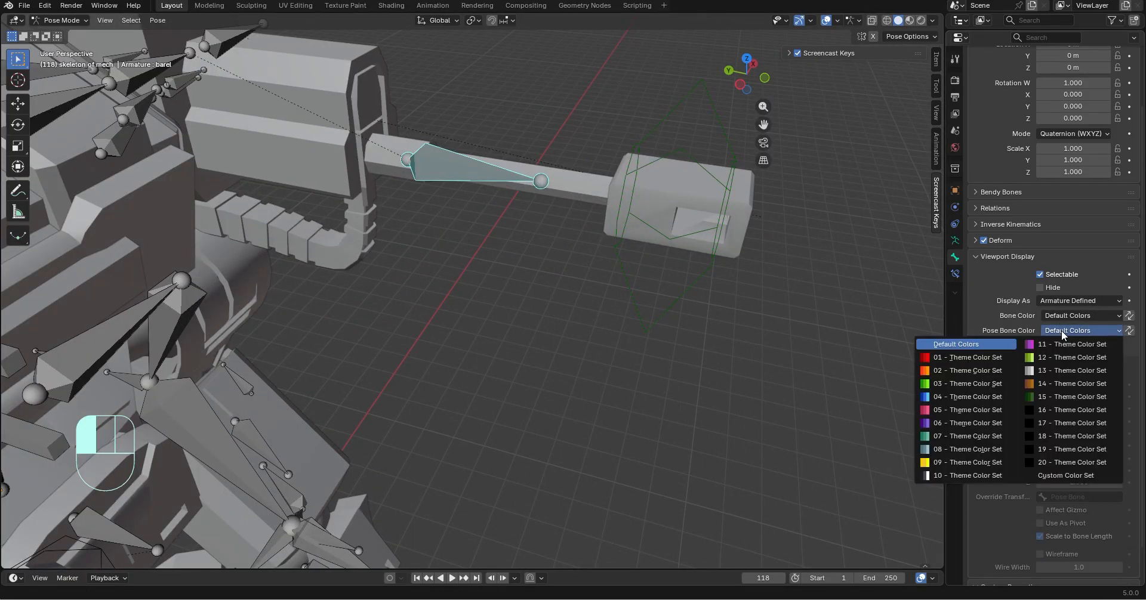
{"action": "left_click", "coordinate": [1070, 315]}
{"action": "left_click", "coordinate": [1070, 300]}
{"action": "left_click", "coordinate": [1068, 340]}
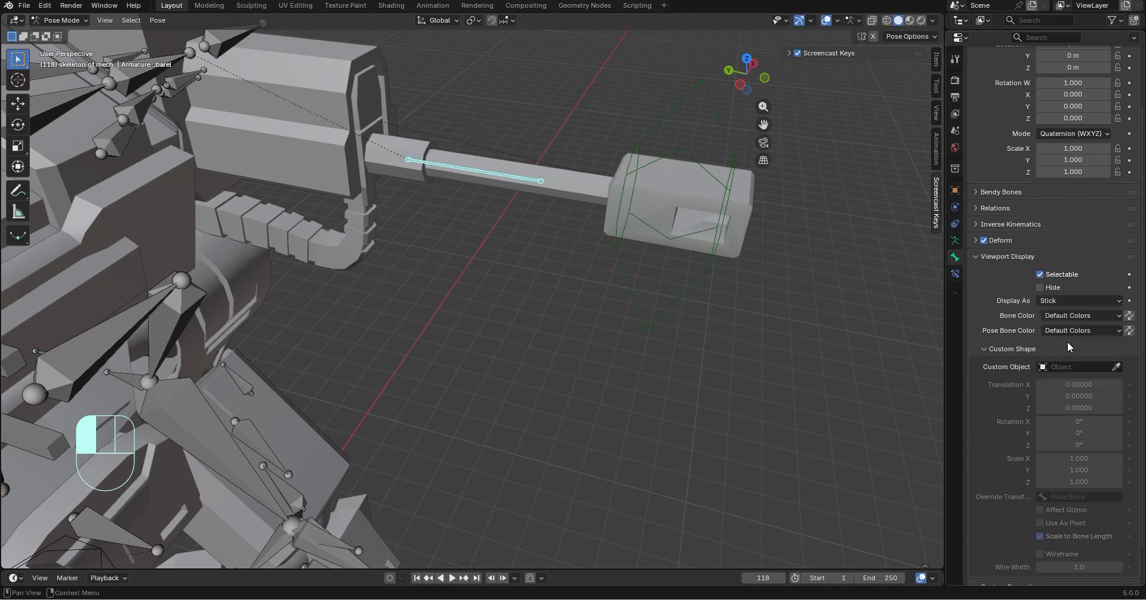
{"action": "mouse_move", "coordinate": [436, 194]}
{"action": "middle_mouse_down"}
{"action": "mouse_move", "coordinate": [462, 208]}
{"action": "mouse_move", "coordinate": [507, 286]}
{"action": "middle_mouse_up"}
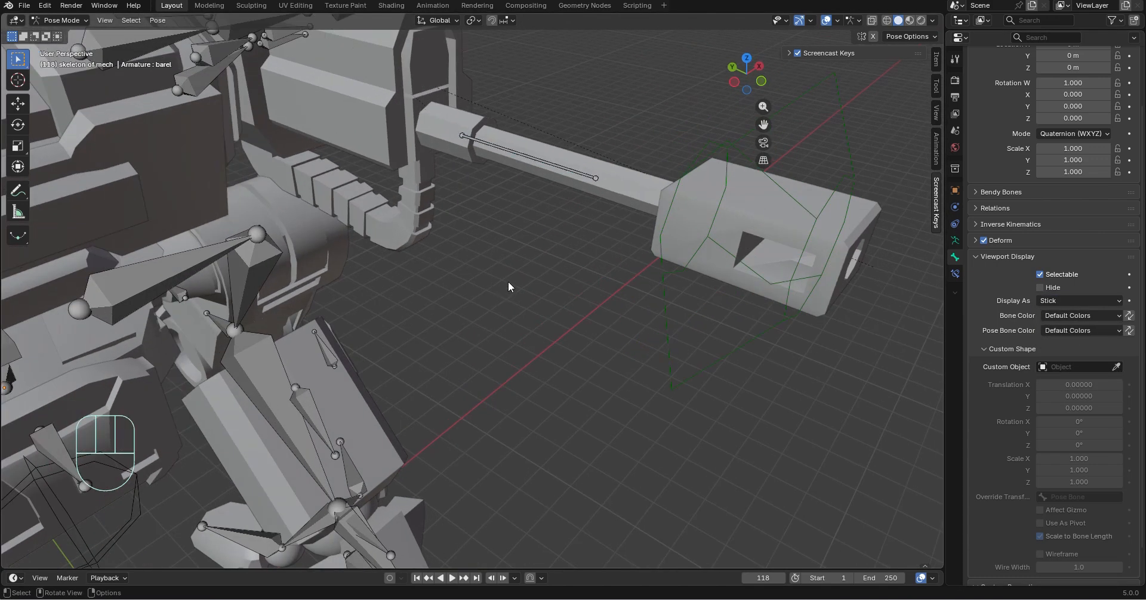
Switch the barrel bone's viewport display to B-Bone
{"action": "left_click", "coordinate": [1090, 315]}
{"action": "left_click", "coordinate": [1076, 301]}
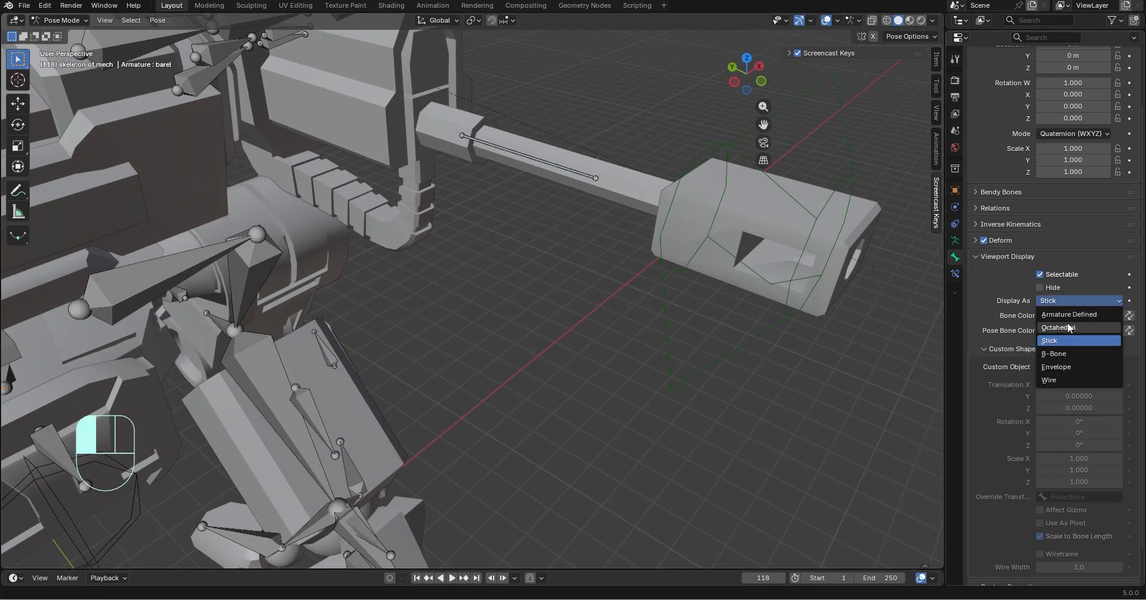
{"action": "left_click", "coordinate": [1072, 356]}
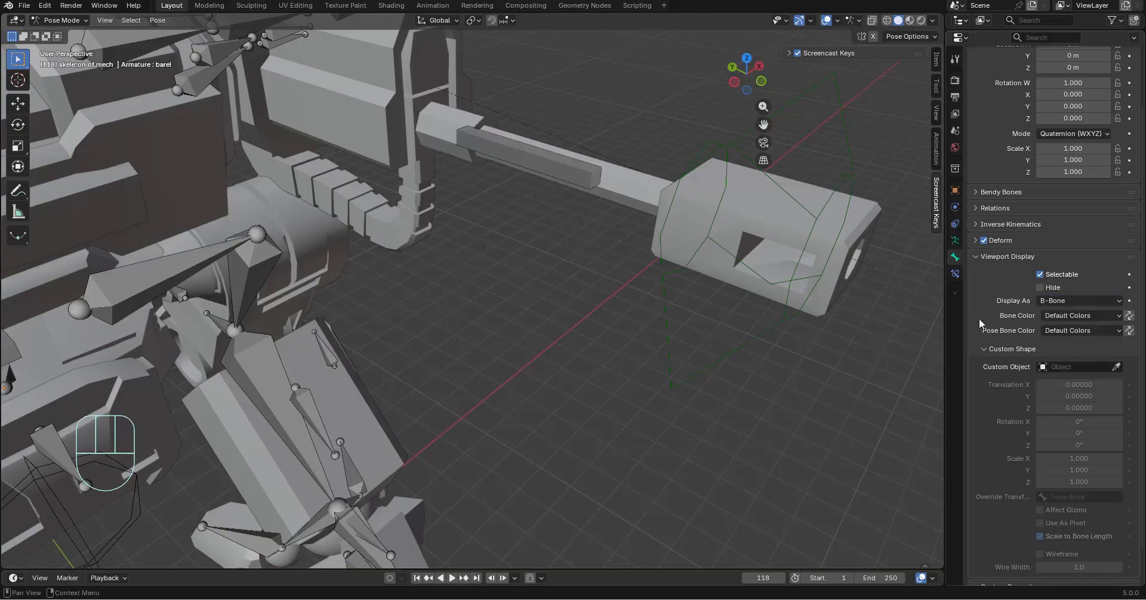
{"action": "middle_click_drag", "start_coordinate": [518, 156], "coordinate": [528, 161]}
{"action": "scroll", "coordinate": [715, 307], "scroll_direction": "down", "scroll_amount": 5}
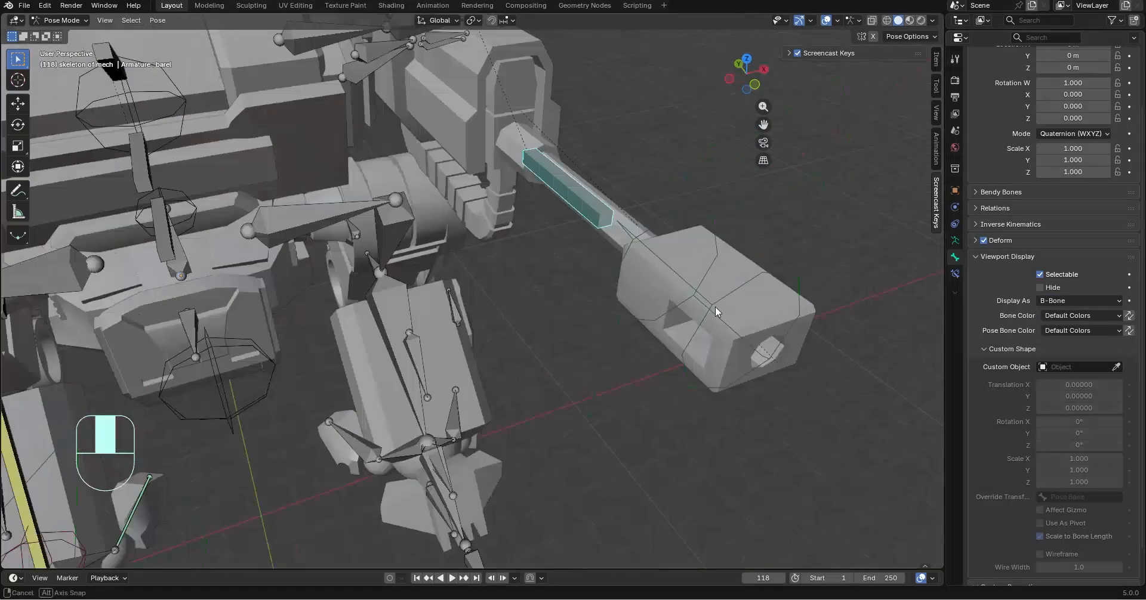
Test the gun arm control by moving it freely, and undo the move
{"action": "middle_click_drag", "start_coordinate": [715, 307], "coordinate": [730, 387]}
{"action": "scroll", "coordinate": [686, 358], "scroll_direction": "up", "scroll_amount": 4}
{"action": "middle_click_drag", "start_coordinate": [644, 333], "coordinate": [451, 353]}
{"action": "scroll", "coordinate": [468, 338], "scroll_direction": "down", "scroll_amount": 4}
{"action": "left_click", "coordinate": [442, 313]}
{"action": "middle_click_drag", "start_coordinate": [597, 332], "coordinate": [538, 359]}
{"action": "key", "text": "g"}
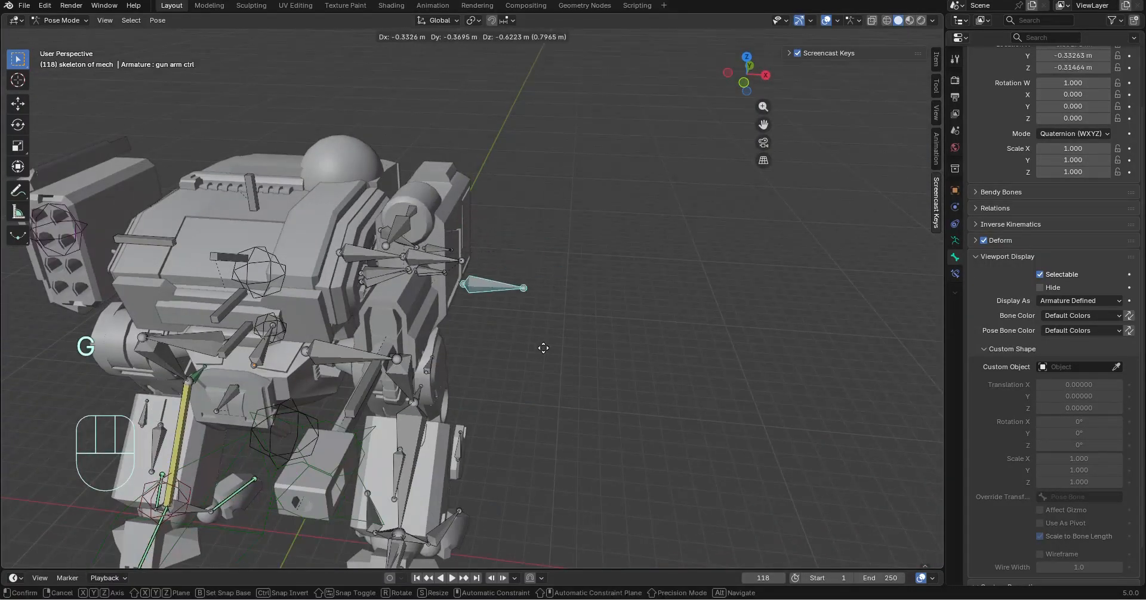
{"action": "left_click", "coordinate": [539, 316]}
{"action": "key", "text": "ctrl+z"}
Test the left arm control at the missile launcher by moving it along the global X, Y and Z axes, and undo the move
{"action": "scroll", "coordinate": [572, 321], "scroll_direction": "up", "scroll_amount": 1}
{"action": "middle_click_drag", "start_coordinate": [542, 302], "coordinate": [503, 292], "text": "shift"}
{"action": "scroll", "coordinate": [504, 291], "scroll_direction": "up", "scroll_amount": 3}
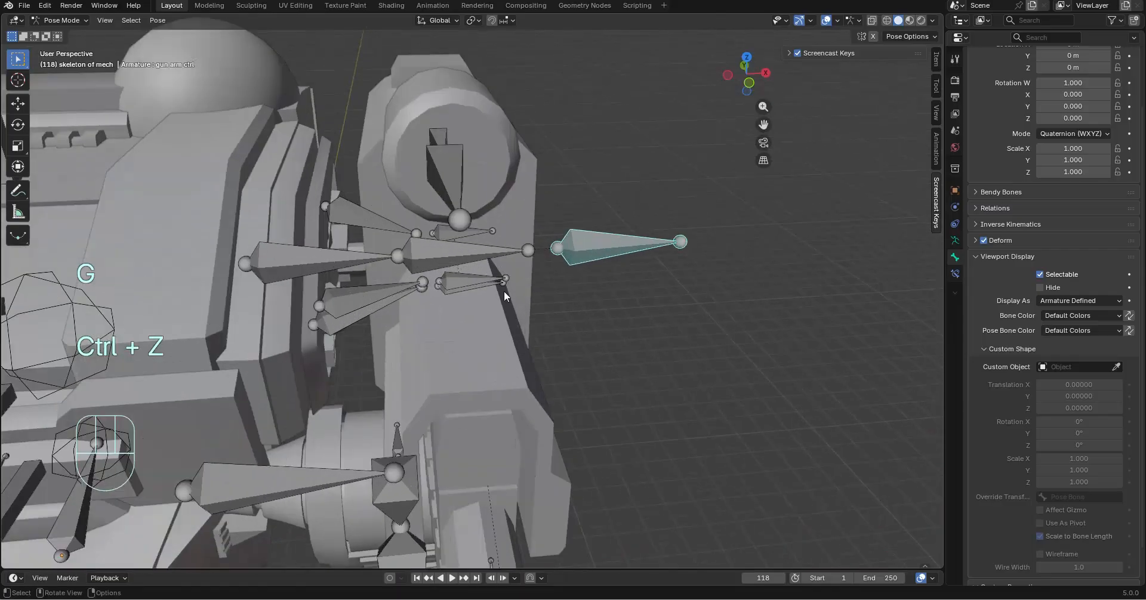
{"action": "scroll", "coordinate": [504, 291], "scroll_direction": "down", "scroll_amount": 3}
{"action": "middle_click_drag", "start_coordinate": [331, 268], "coordinate": [513, 247], "text": "shift"}
{"action": "scroll", "coordinate": [501, 242], "scroll_direction": "down", "scroll_amount": 1}
{"action": "left_click", "coordinate": [291, 225]}
{"action": "middle_click_drag", "start_coordinate": [516, 303], "coordinate": [621, 351], "text": "shift"}
{"action": "scroll", "coordinate": [620, 351], "scroll_direction": "up", "scroll_amount": 2}
{"action": "middle_click_drag", "start_coordinate": [620, 351], "coordinate": [579, 351]}
{"action": "key", "text": "g"}
{"action": "key", "text": "x"}
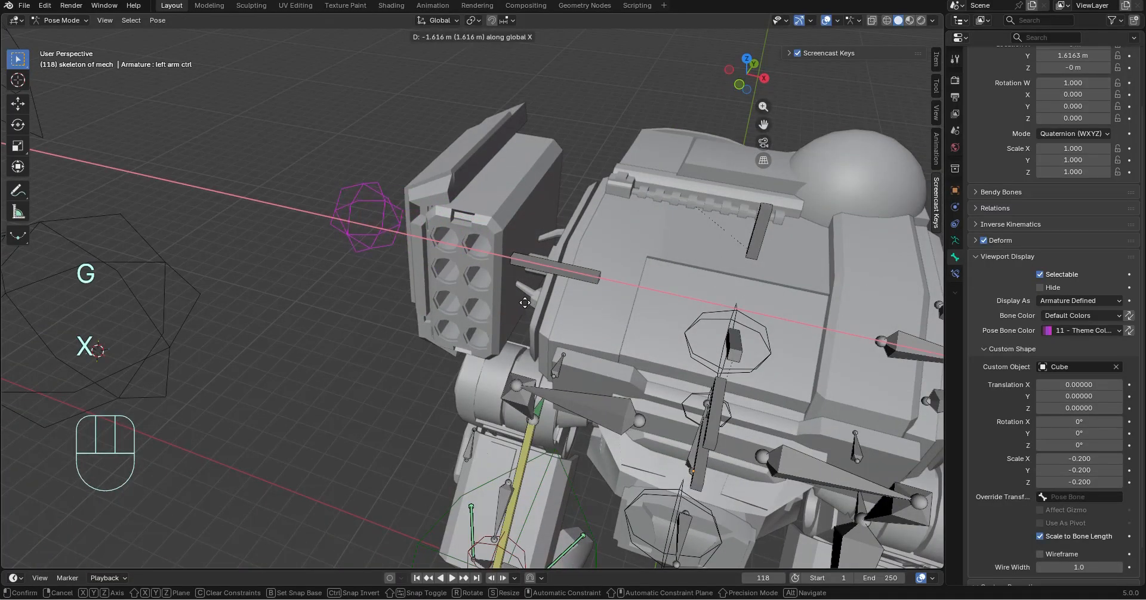
{"action": "key", "text": "y"}
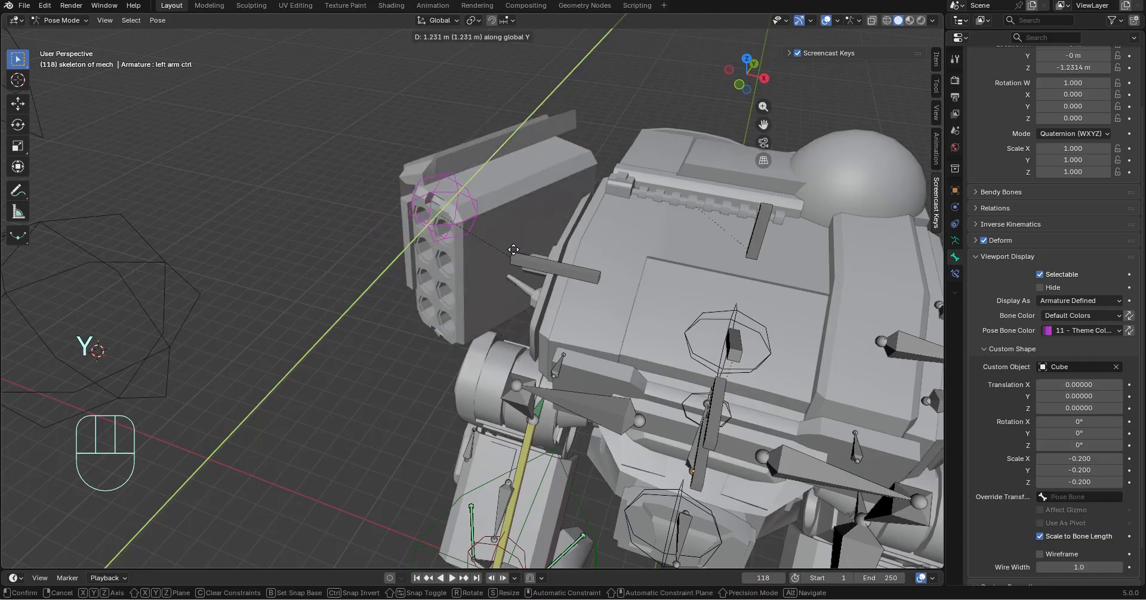
{"action": "key", "text": "z"}
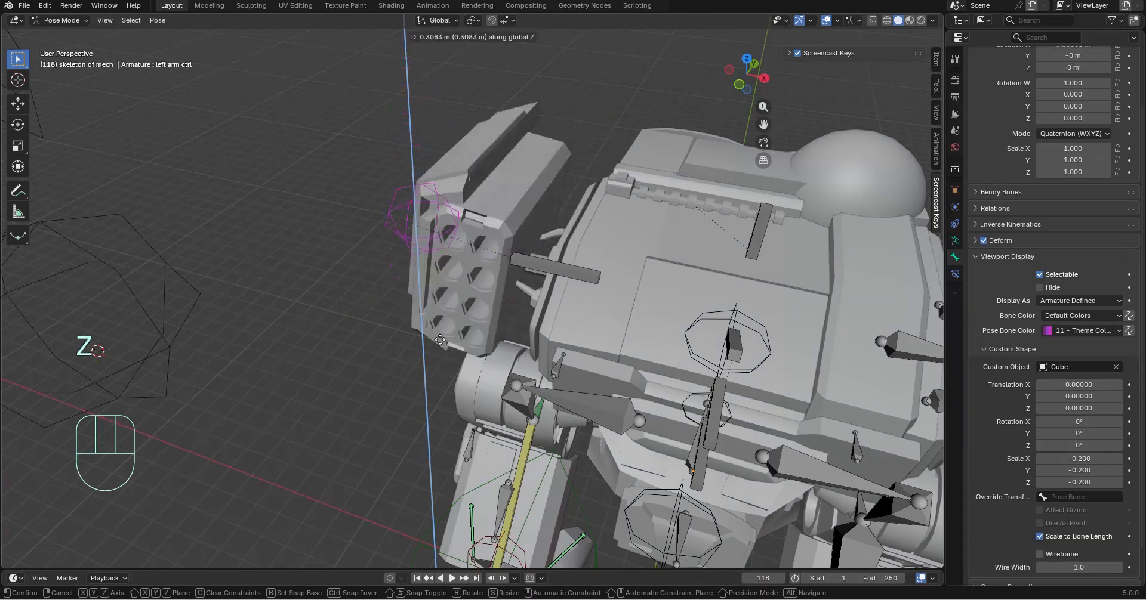
{"action": "left_click", "coordinate": [440, 331]}
{"action": "key", "text": "ctrl+z"}
Test rotating the left arm control by about 38.5° around the global X axis, and undo the rotation
{"action": "middle_click_drag", "start_coordinate": [441, 314], "coordinate": [566, 211]}
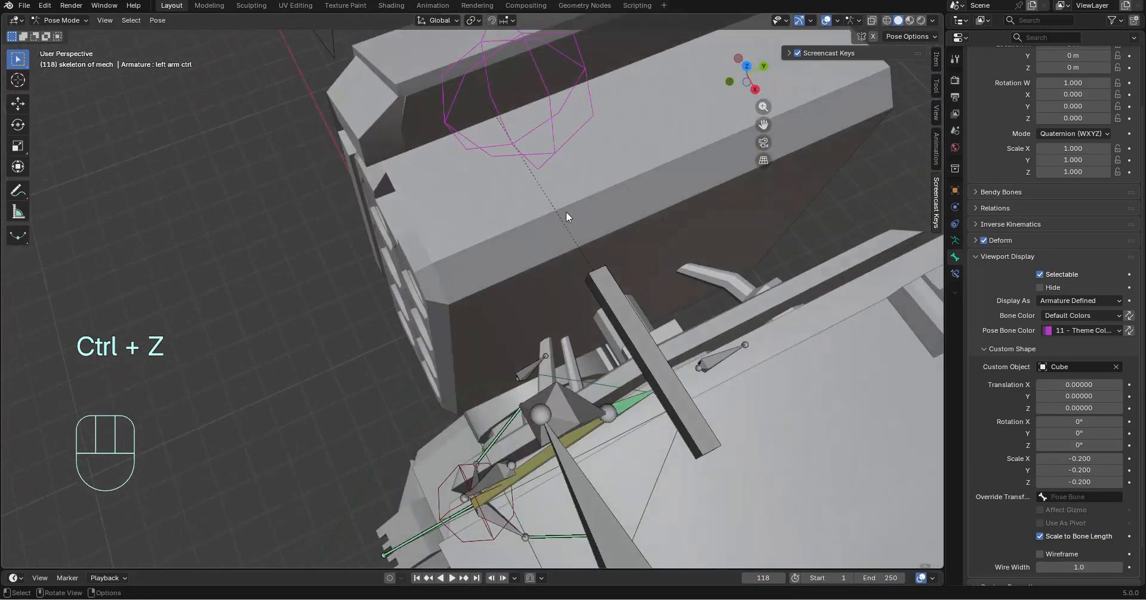
{"action": "key", "text": "r"}
{"action": "key", "text": "x"}
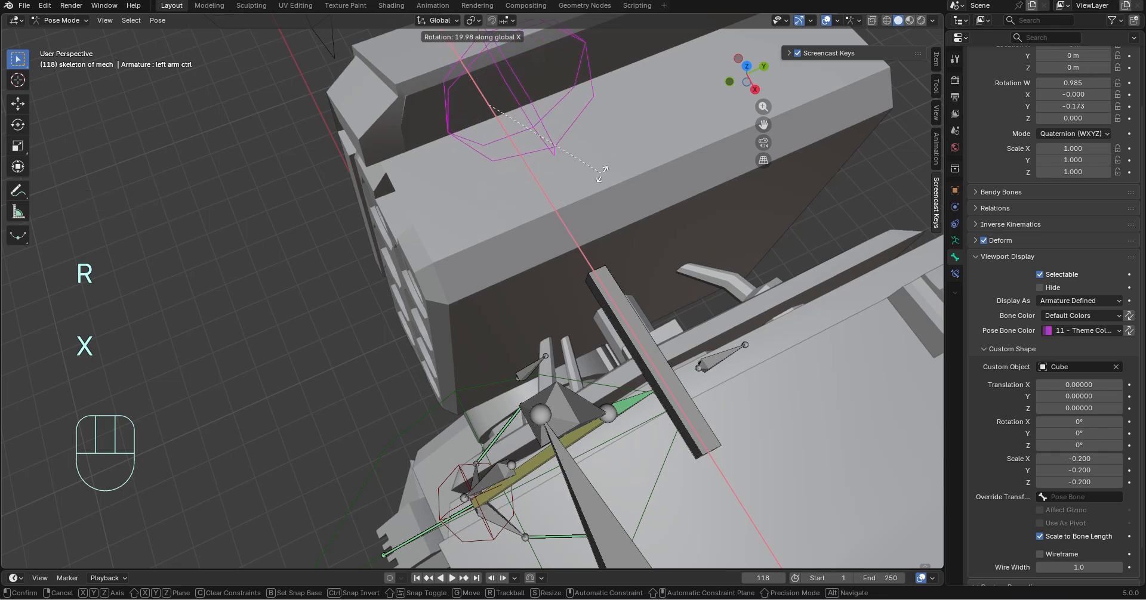
{"action": "key", "text": "y"}
{"action": "key", "text": "x"}
{"action": "left_click", "coordinate": [633, 138]}
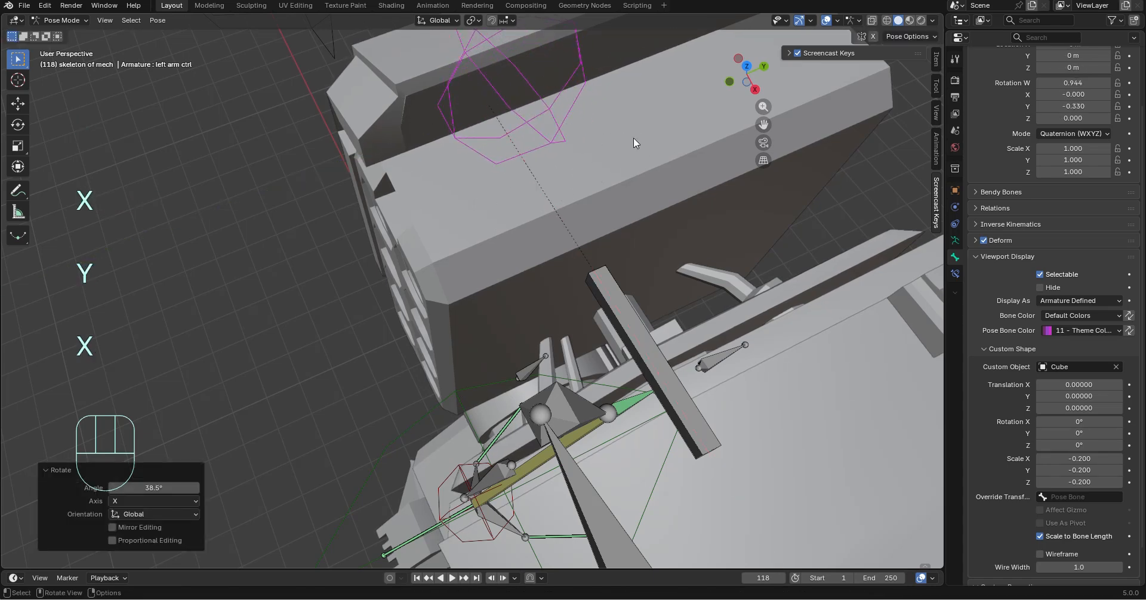
{"action": "key", "text": "ctrl+z"}
Test sliding the left arm control along the global Y axis, and undo the move
{"action": "key", "text": "g"}
{"action": "key", "text": "y"}
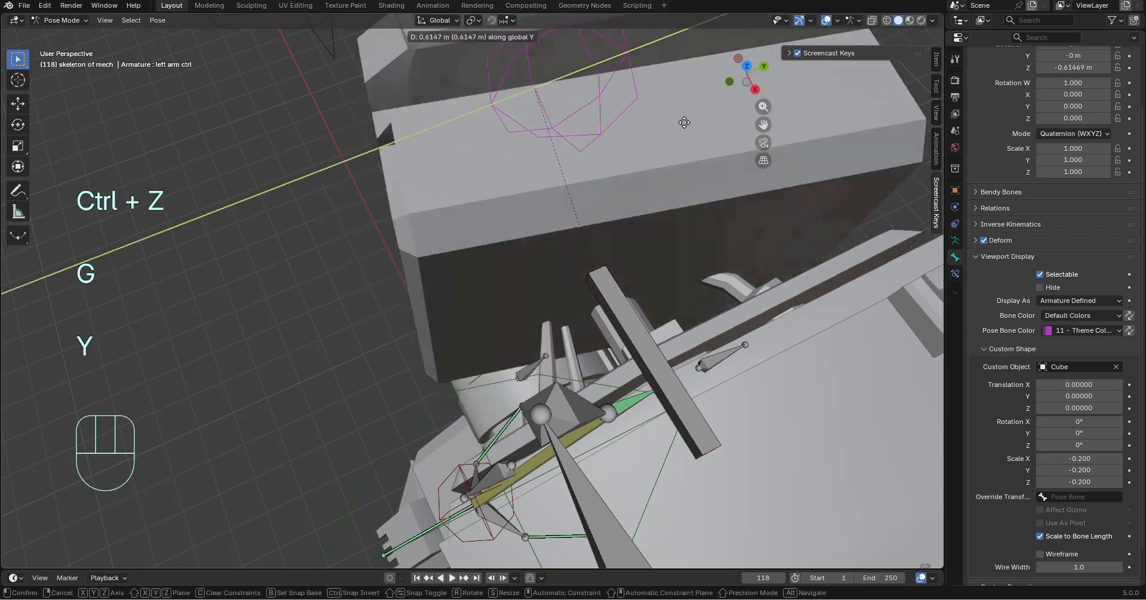
{"action": "left_click", "coordinate": [654, 292]}
{"action": "key", "text": "ctrl+z"}
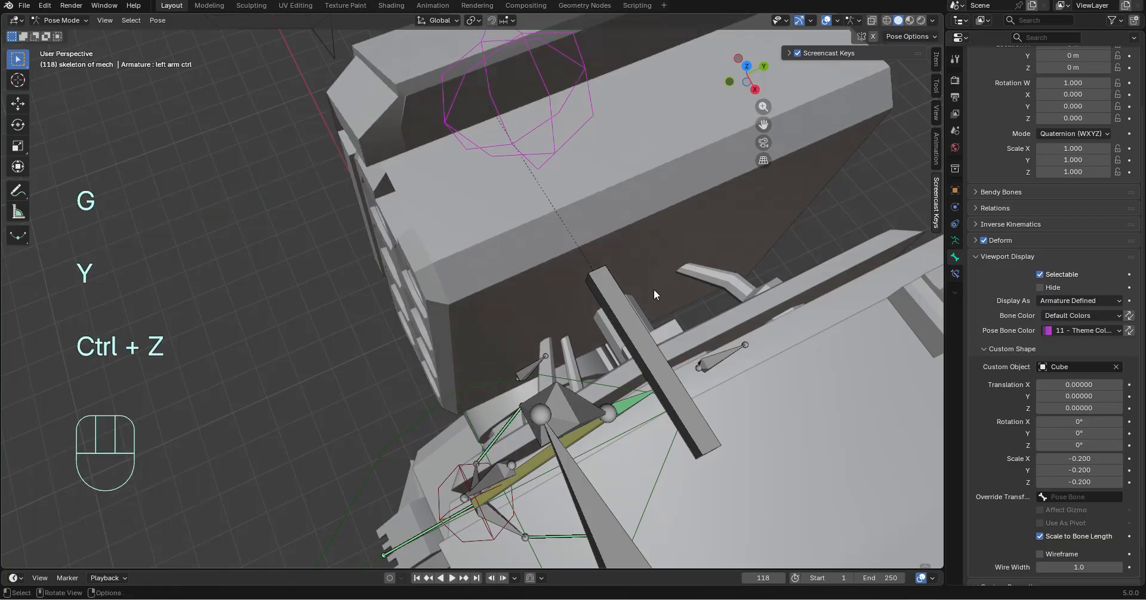
Test the missile shoulder bone by rotating it around the global Y axis
{"action": "left_click", "coordinate": [635, 317]}
{"action": "scroll", "coordinate": [736, 283], "scroll_direction": "down", "scroll_amount": 2}
{"action": "middle_click_drag", "start_coordinate": [736, 283], "coordinate": [831, 197]}
{"action": "key", "text": "r"}
{"action": "key", "text": "y"}
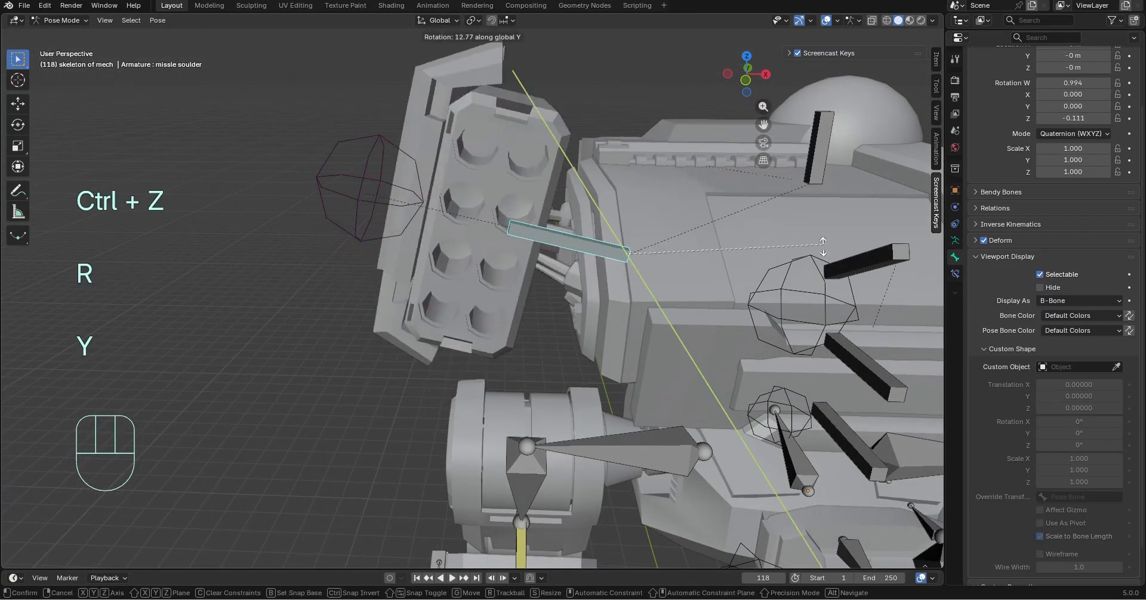
{"action": "left_click", "coordinate": [399, 101]}
Move the left arm control freely by about -0.10 m in X, -0.29 m in Y and -0.84 m in Z
{"action": "left_click", "coordinate": [376, 117]}
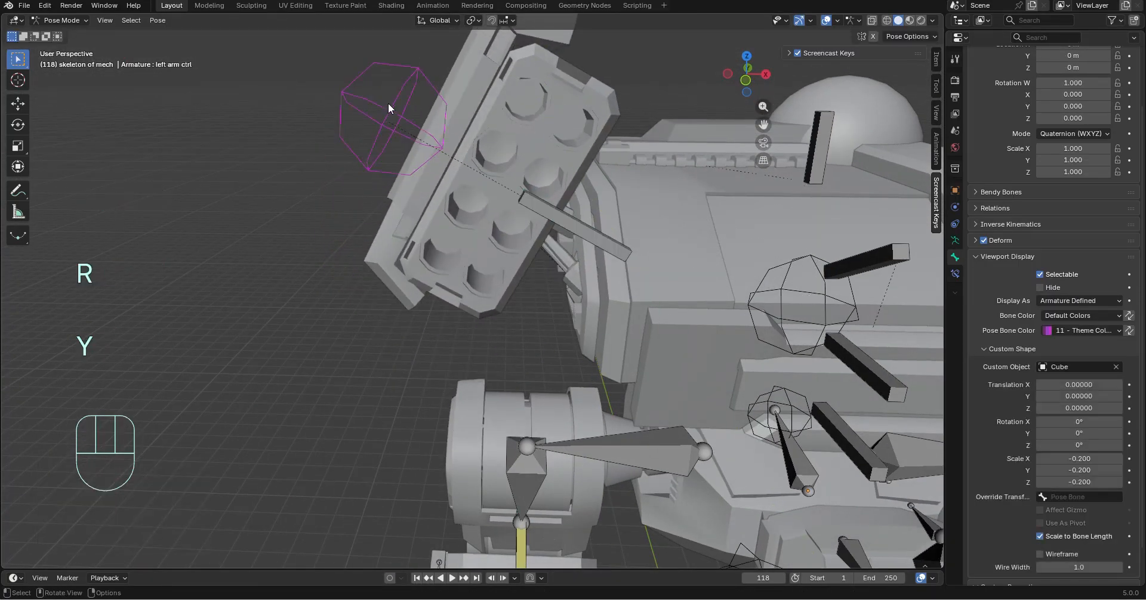
{"action": "key", "text": "g"}
{"action": "left_click", "coordinate": [385, 169]}
{"action": "middle_click_drag", "start_coordinate": [465, 173], "coordinate": [403, 135]}
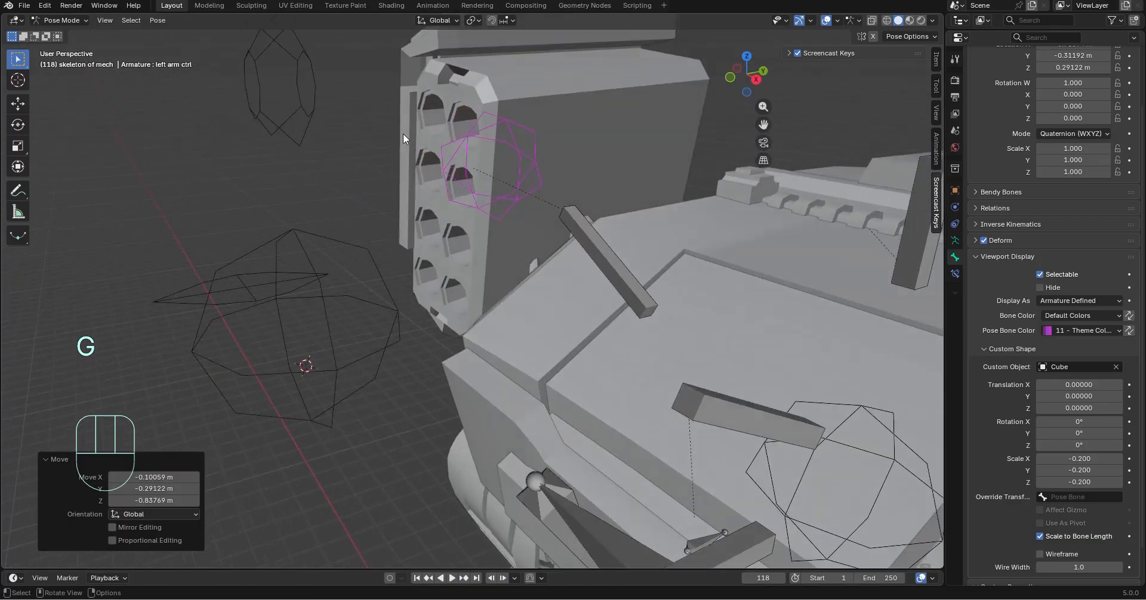
{"action": "key", "text": "t"}
Rotate the missile shoulder bone by about -36.3° around the global X axis
{"action": "middle_click_drag", "start_coordinate": [712, 188], "coordinate": [614, 239]}
{"action": "left_click", "coordinate": [624, 239]}
{"action": "key", "text": "r"}
{"action": "key", "text": "y"}
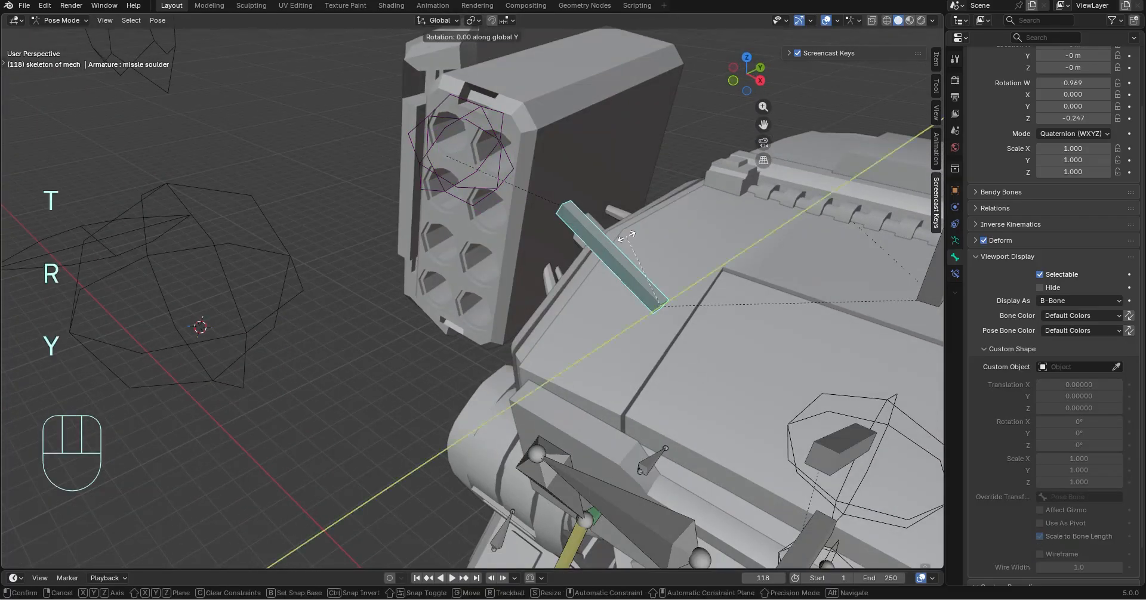
{"action": "key", "text": "x"}
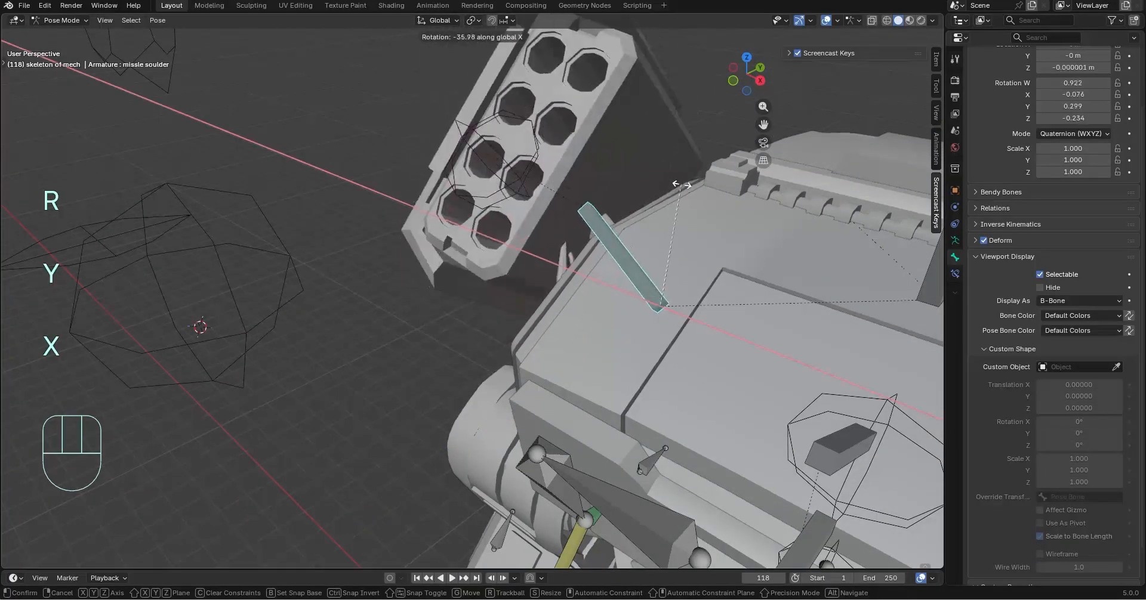
{"action": "left_click", "coordinate": [681, 185]}
{"action": "middle_click_drag", "start_coordinate": [522, 249], "coordinate": [605, 243]}
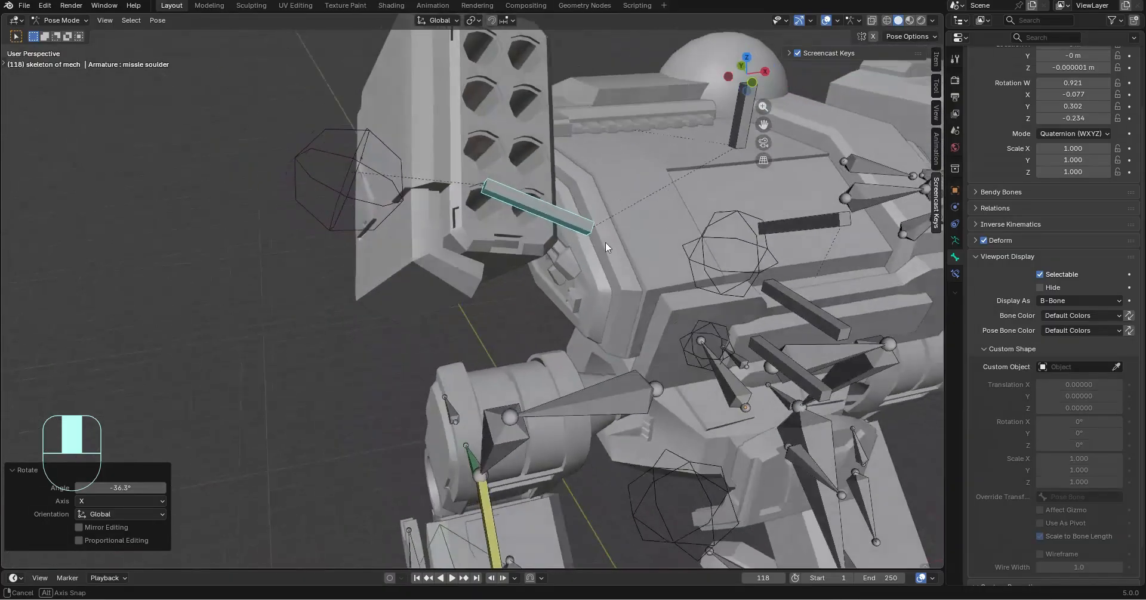
Clear the pose transforms of all bones in the rig, and deselect them
{"action": "scroll", "coordinate": [605, 243], "scroll_direction": "down", "scroll_amount": 5}
{"action": "key", "text": "a"}
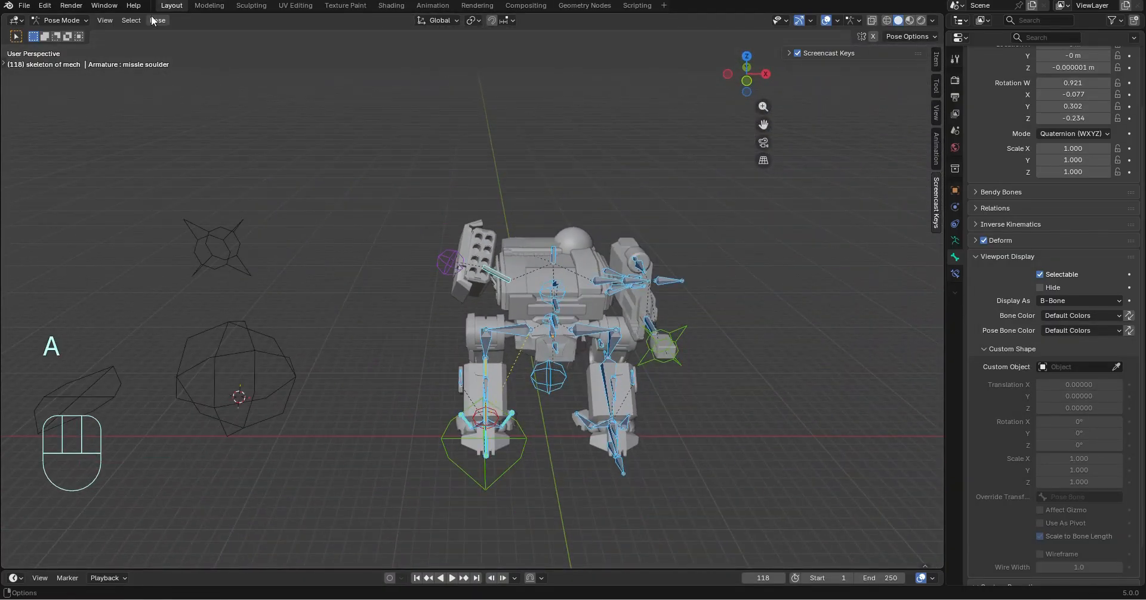
{"action": "left_click", "coordinate": [157, 20]}
{"action": "mouse_move", "coordinate": [178, 43]}
{"action": "left_click", "coordinate": [329, 45]}
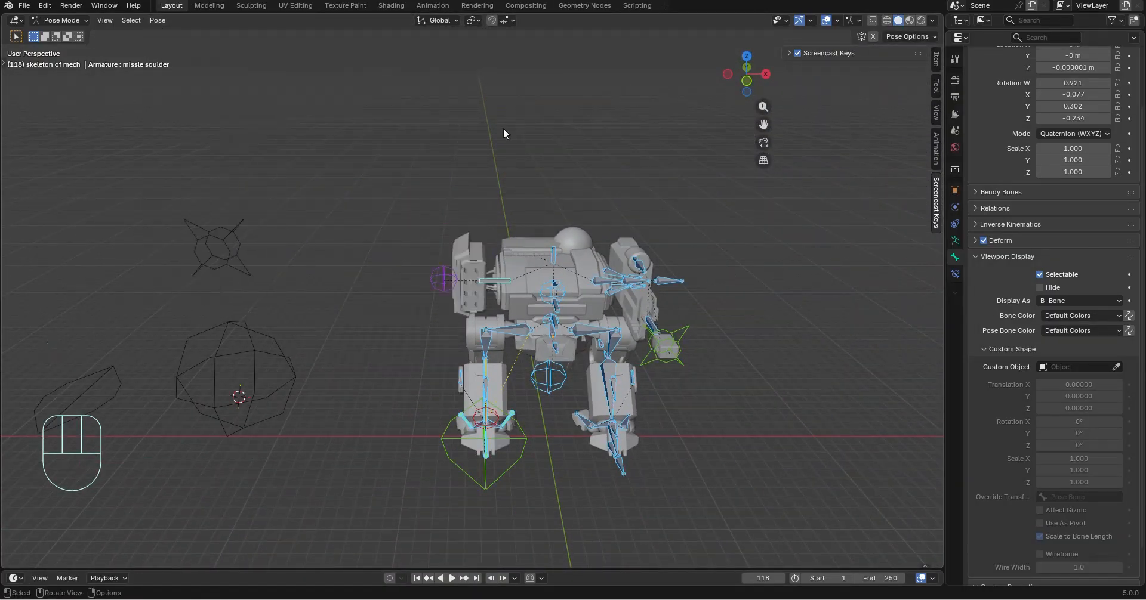
{"action": "left_click", "coordinate": [757, 342]}
Display the right leg rod bone at the hip as a B-Bone
{"action": "scroll", "coordinate": [685, 384], "scroll_direction": "up", "scroll_amount": 2}
{"action": "middle_click_drag", "start_coordinate": [757, 342], "coordinate": [516, 209]}
{"action": "middle_click_drag", "start_coordinate": [517, 209], "coordinate": [615, 190]}
{"action": "scroll", "coordinate": [409, 179], "scroll_direction": "up", "scroll_amount": 2}
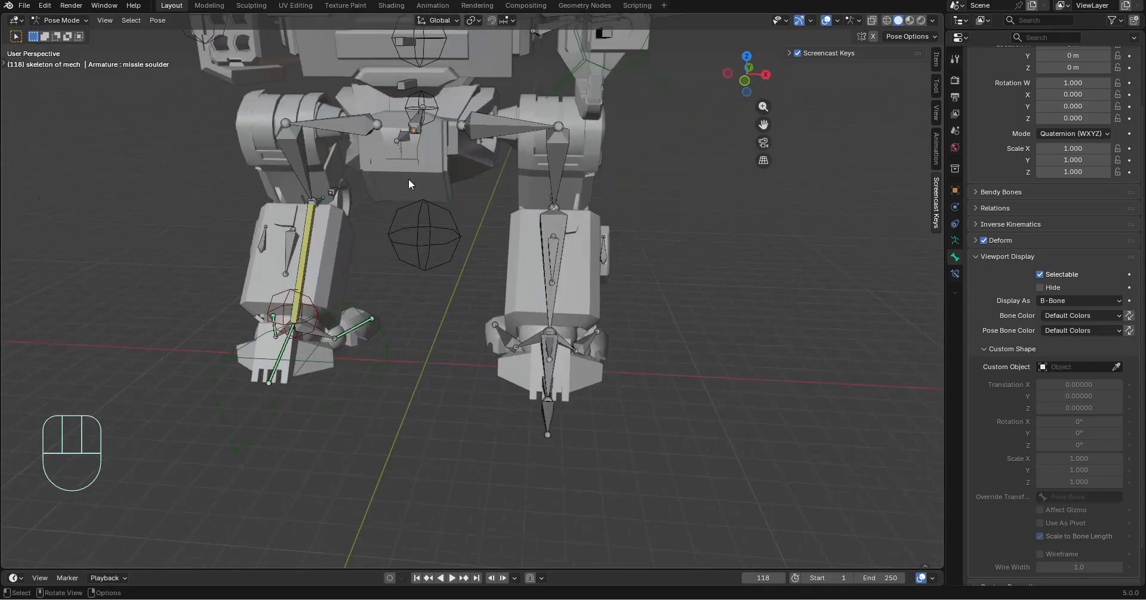
{"action": "middle_click_drag", "start_coordinate": [346, 147], "coordinate": [381, 146]}
{"action": "left_click", "coordinate": [388, 126]}
{"action": "scroll", "coordinate": [480, 209], "scroll_direction": "up", "scroll_amount": 1}
{"action": "middle_click_drag", "start_coordinate": [442, 129], "coordinate": [500, 216], "text": "shift"}
{"action": "middle_click_drag", "start_coordinate": [500, 216], "coordinate": [519, 282], "text": "shift"}
{"action": "scroll", "coordinate": [519, 282], "scroll_direction": "up", "scroll_amount": 5}
{"action": "left_click", "coordinate": [1062, 300]}
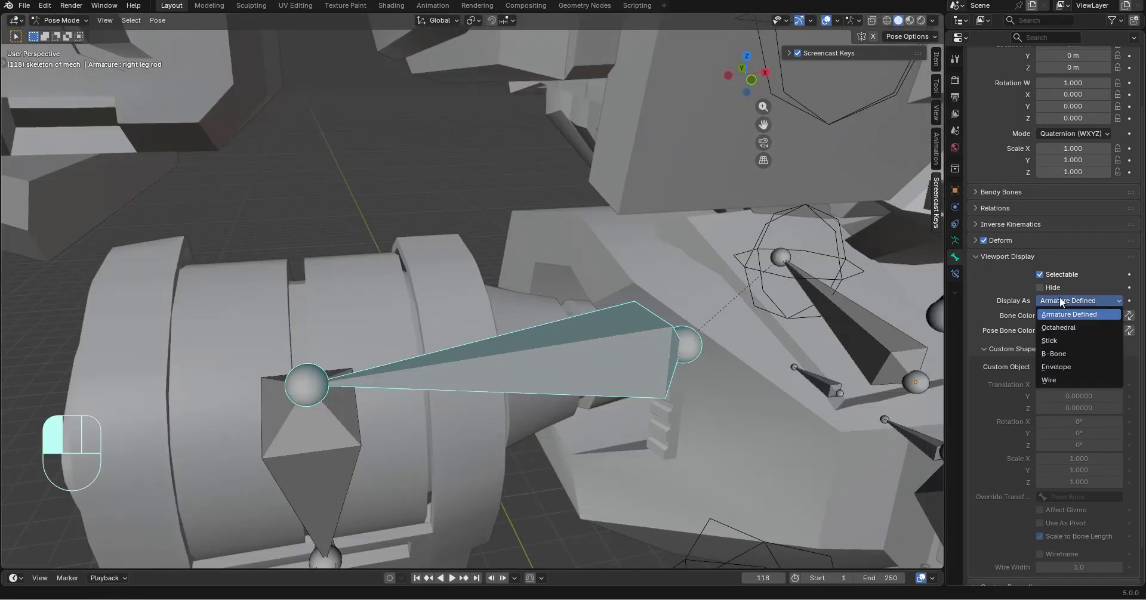
{"action": "left_click", "coordinate": [1066, 354]}
Examine the leg bones and the right knee control from the front and back of the mech
{"action": "scroll", "coordinate": [538, 320], "scroll_direction": "down", "scroll_amount": 5}
{"action": "middle_click_drag", "start_coordinate": [538, 320], "coordinate": [491, 306]}
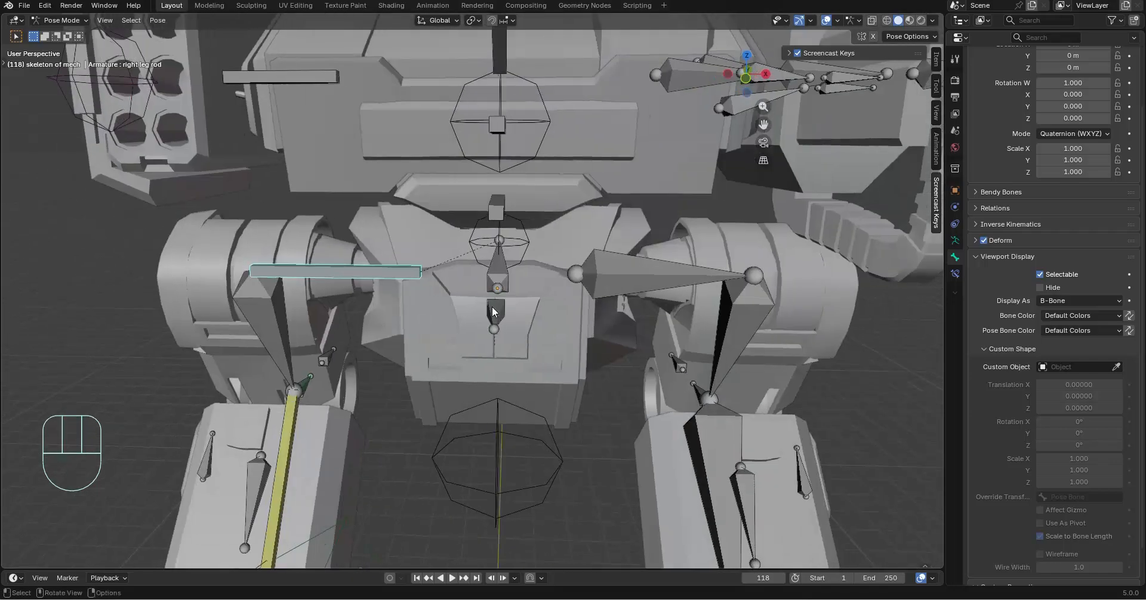
{"action": "left_click", "coordinate": [238, 318]}
{"action": "scroll", "coordinate": [352, 299], "scroll_direction": "down", "scroll_amount": 5}
{"action": "middle_click_drag", "start_coordinate": [352, 298], "coordinate": [582, 344]}
{"action": "middle_click_drag", "start_coordinate": [582, 343], "coordinate": [442, 373], "text": "shift"}
{"action": "scroll", "coordinate": [563, 349], "scroll_direction": "up", "scroll_amount": 3}
{"action": "middle_click_drag", "start_coordinate": [442, 373], "coordinate": [387, 407], "text": "shift"}
{"action": "scroll", "coordinate": [670, 274], "scroll_direction": "down", "scroll_amount": 3}
{"action": "left_click", "coordinate": [640, 217]}
{"action": "scroll", "coordinate": [569, 274], "scroll_direction": "up", "scroll_amount": 5}
{"action": "scroll", "coordinate": [478, 352], "scroll_direction": "down", "scroll_amount": 3}
{"action": "middle_click_drag", "start_coordinate": [519, 328], "coordinate": [718, 330]}
{"action": "scroll", "coordinate": [537, 329], "scroll_direction": "down", "scroll_amount": 4}
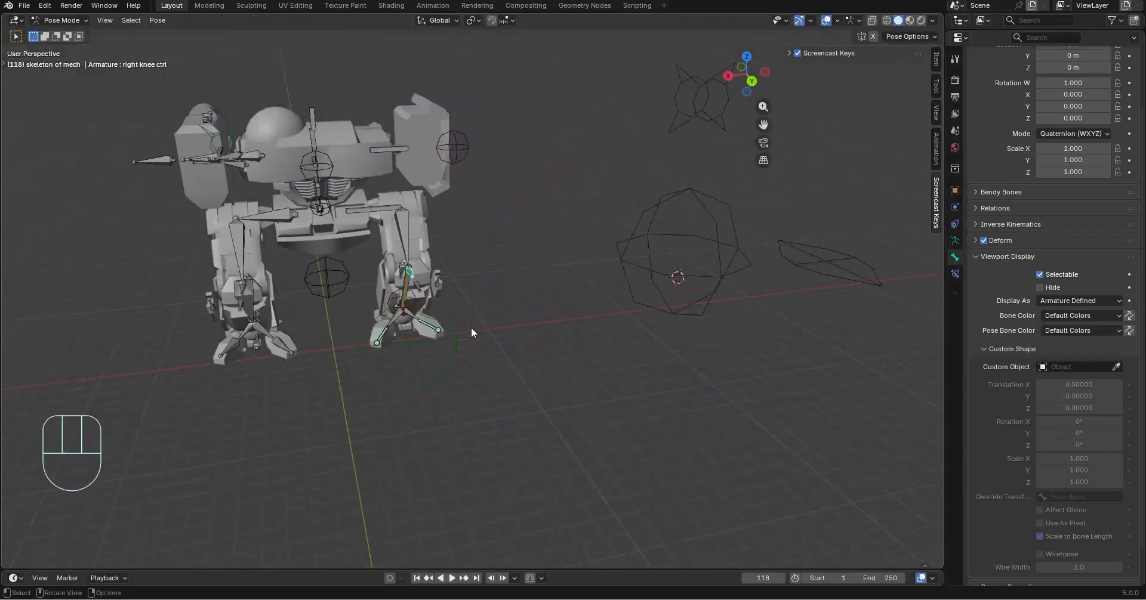
Test the right foot control by moving it freely, and undo the move
{"action": "middle_click_drag", "start_coordinate": [471, 327], "coordinate": [823, 308]}
{"action": "scroll", "coordinate": [731, 306], "scroll_direction": "up", "scroll_amount": 5}
{"action": "middle_click_drag", "start_coordinate": [777, 358], "coordinate": [763, 270], "text": "shift"}
{"action": "left_click", "coordinate": [350, 380]}
{"action": "middle_click_drag", "start_coordinate": [351, 383], "coordinate": [457, 356]}
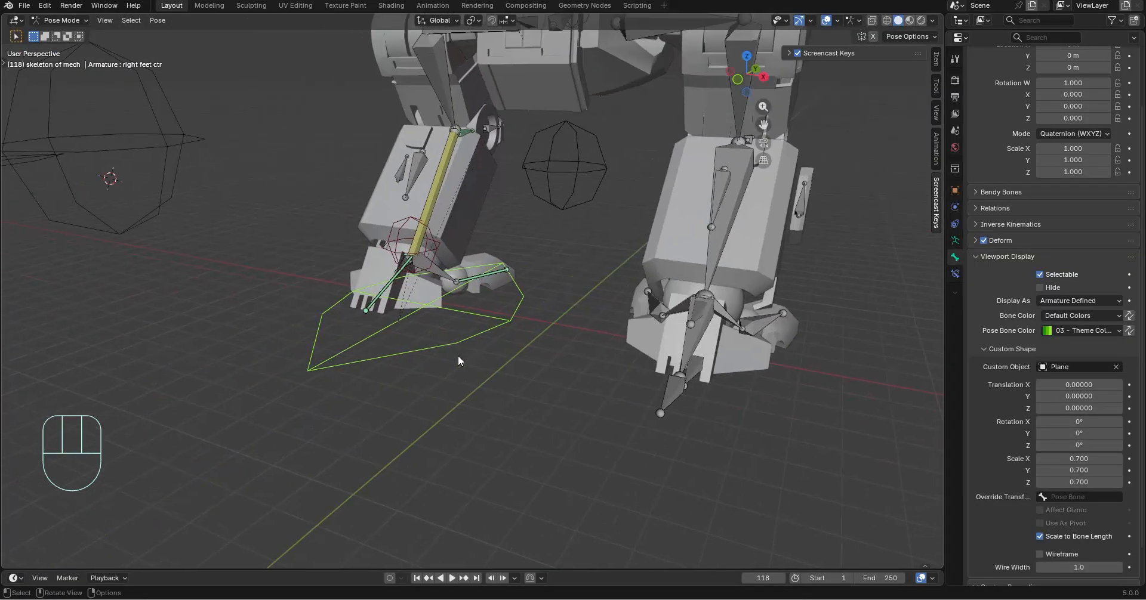
{"action": "key", "text": "g"}
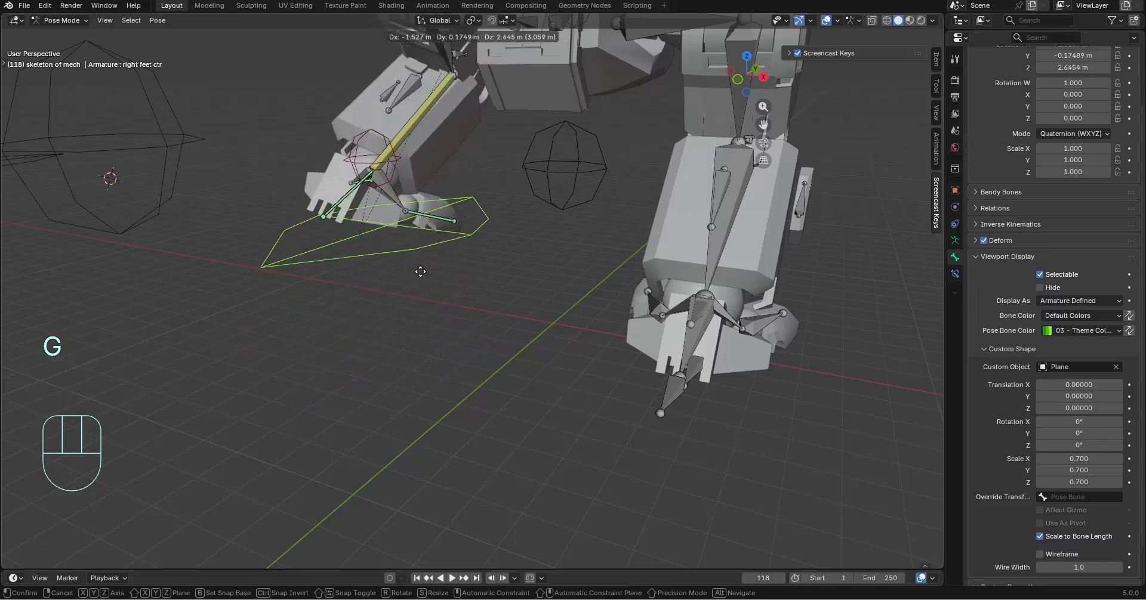
{"action": "left_click", "coordinate": [455, 335]}
{"action": "scroll", "coordinate": [470, 322], "scroll_direction": "down", "scroll_amount": 4}
{"action": "key", "text": "ctrl+z"}
Test the right foot control by moving it along the global Z axis, and undo the move
{"action": "middle_click_drag", "start_coordinate": [472, 321], "coordinate": [599, 319]}
{"action": "key", "text": "g"}
{"action": "key", "text": "z"}
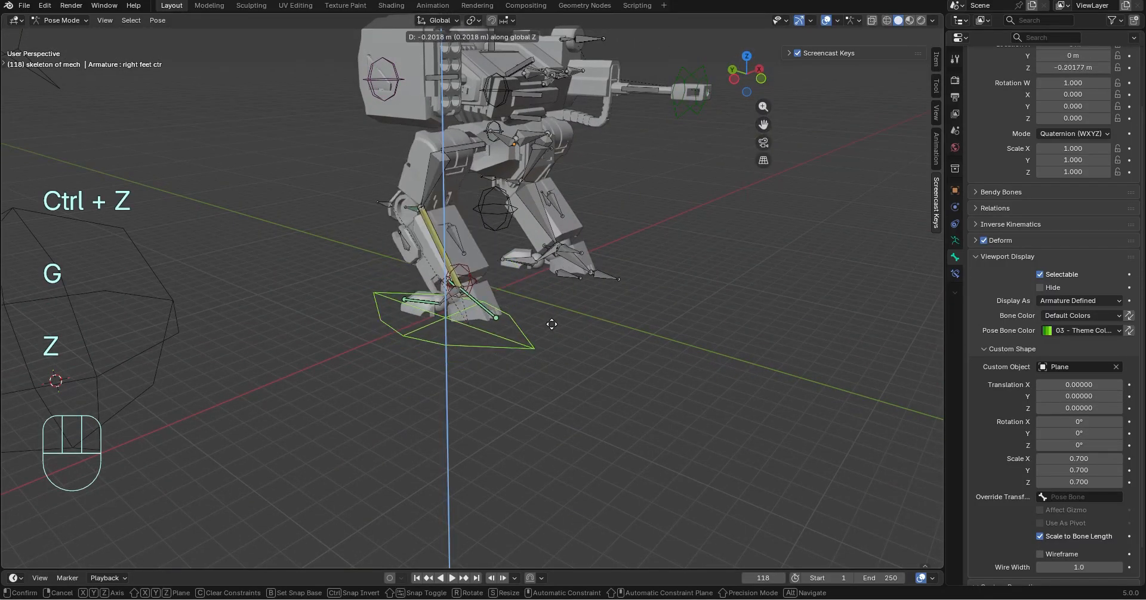
{"action": "left_click", "coordinate": [542, 279]}
{"action": "key", "text": "ctrl+z"}
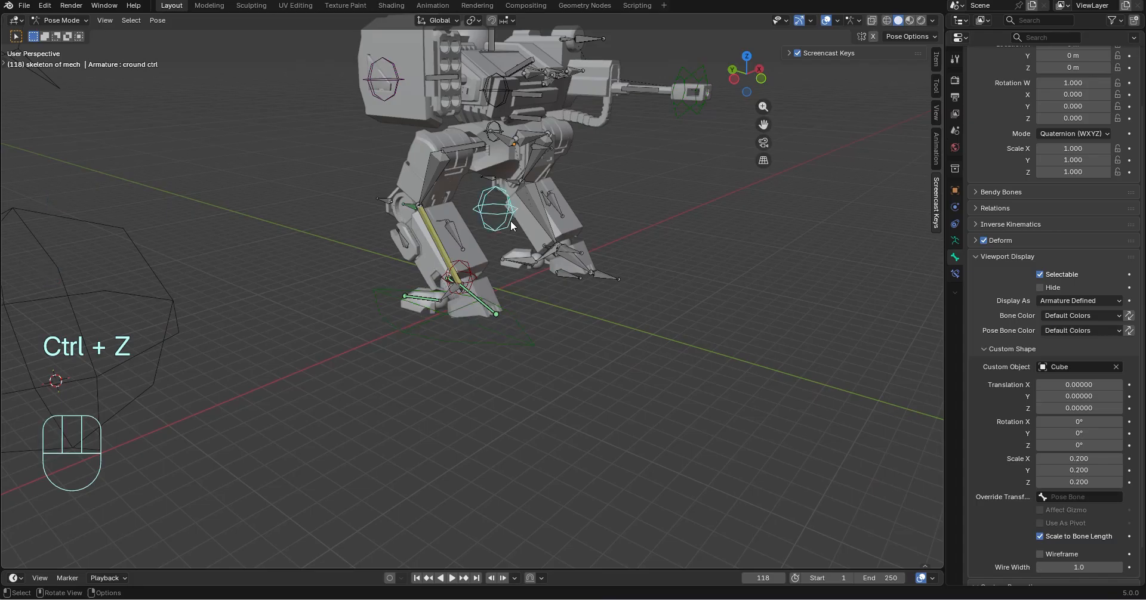
Test the ground control by moving it vertically along the global Z axis, and undo the move
{"action": "key", "text": "g"}
{"action": "key", "text": "z"}
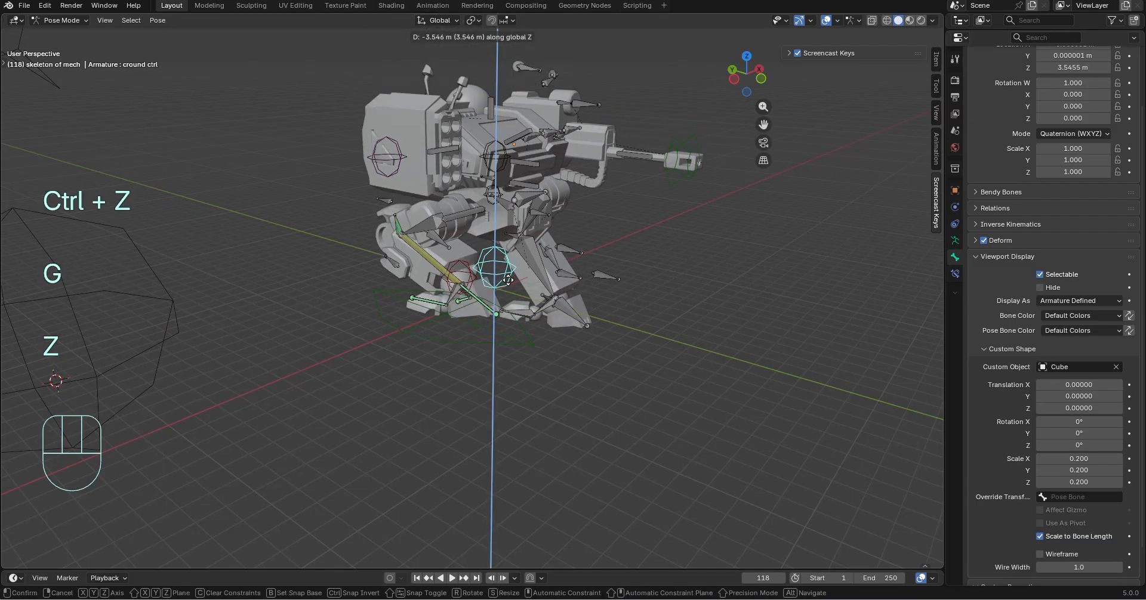
{"action": "left_click", "coordinate": [594, 274]}
{"action": "middle_click_drag", "start_coordinate": [594, 274], "coordinate": [489, 253]}
{"action": "key", "text": "ctrl+z"}
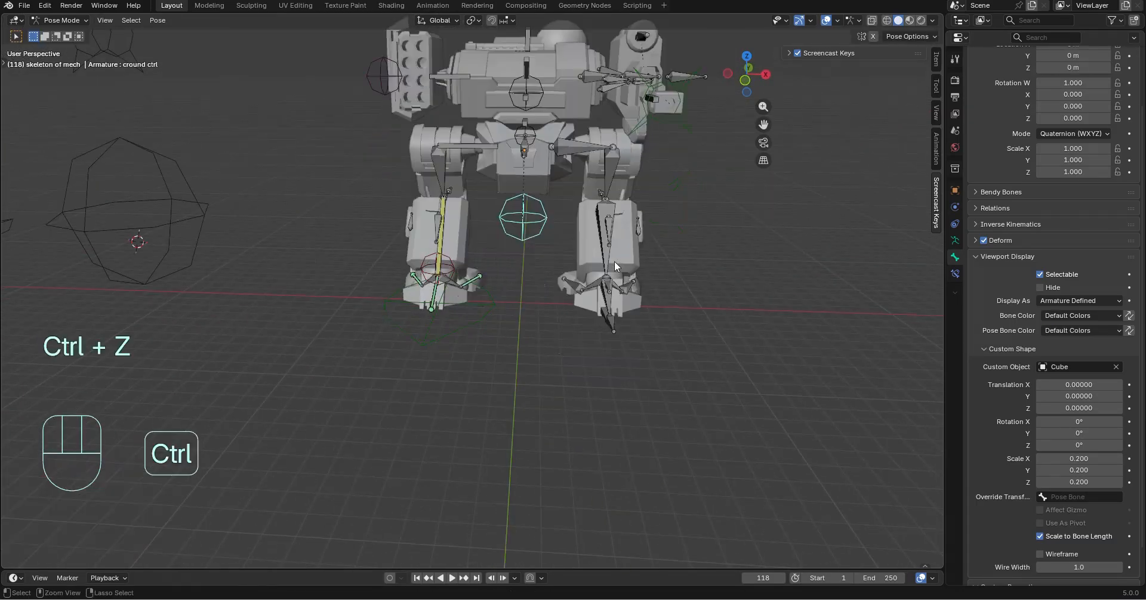
Give the left foot control bone the Plane object as its custom shape
{"action": "middle_click_drag", "start_coordinate": [721, 361], "coordinate": [534, 411]}
{"action": "middle_click_drag", "start_coordinate": [534, 412], "coordinate": [585, 385]}
{"action": "scroll", "coordinate": [471, 371], "scroll_direction": "up", "scroll_amount": 4}
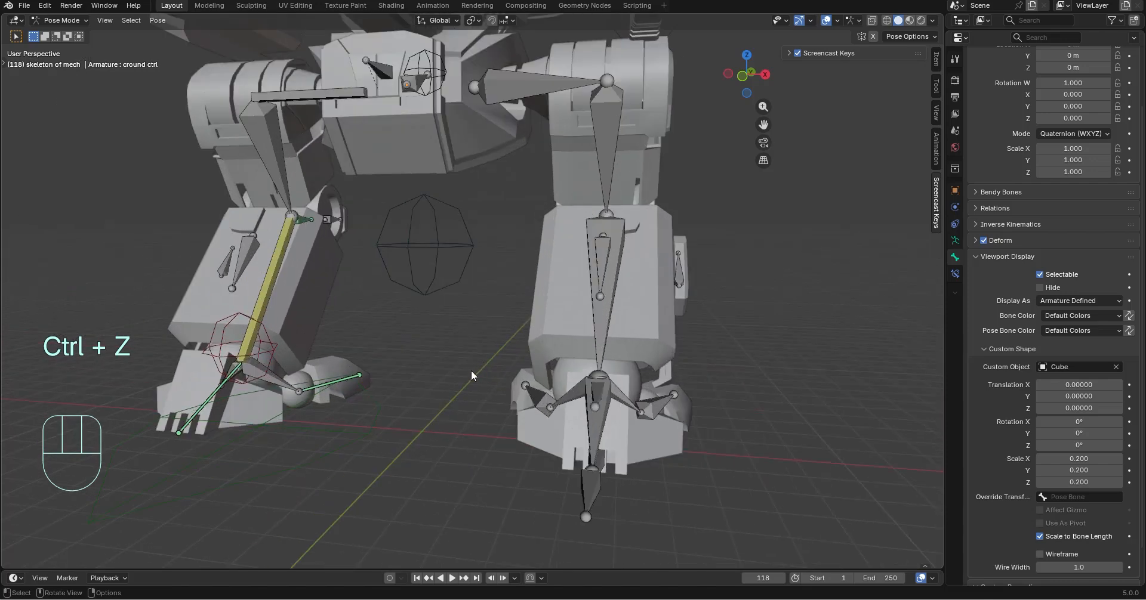
{"action": "middle_click_drag", "start_coordinate": [322, 371], "coordinate": [468, 225]}
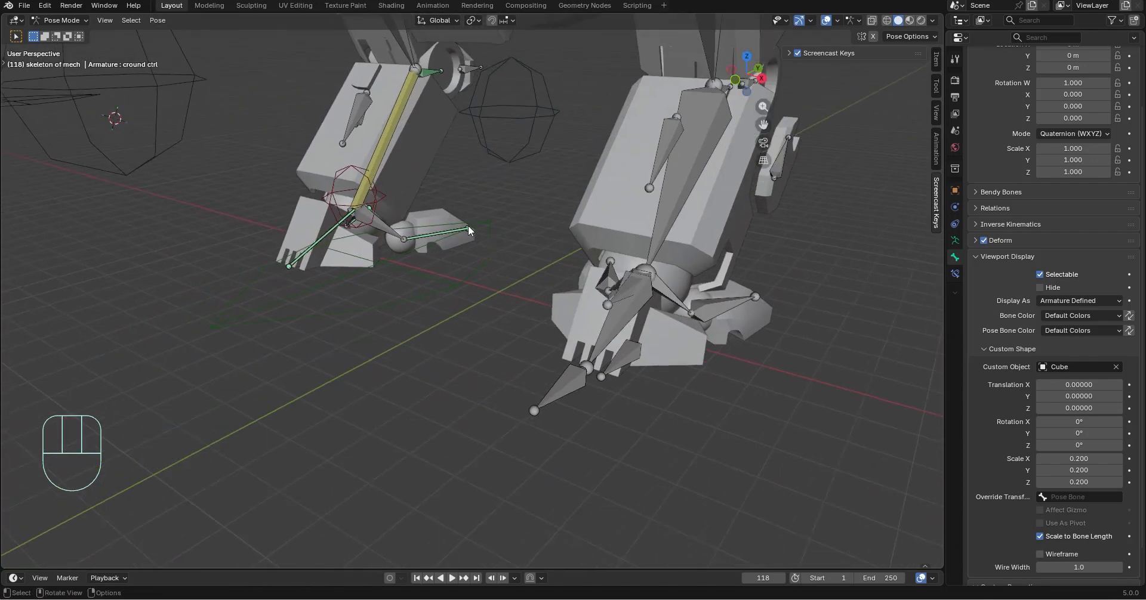
{"action": "left_click", "coordinate": [465, 233]}
{"action": "middle_click_drag", "start_coordinate": [665, 354], "coordinate": [684, 330], "text": "shift"}
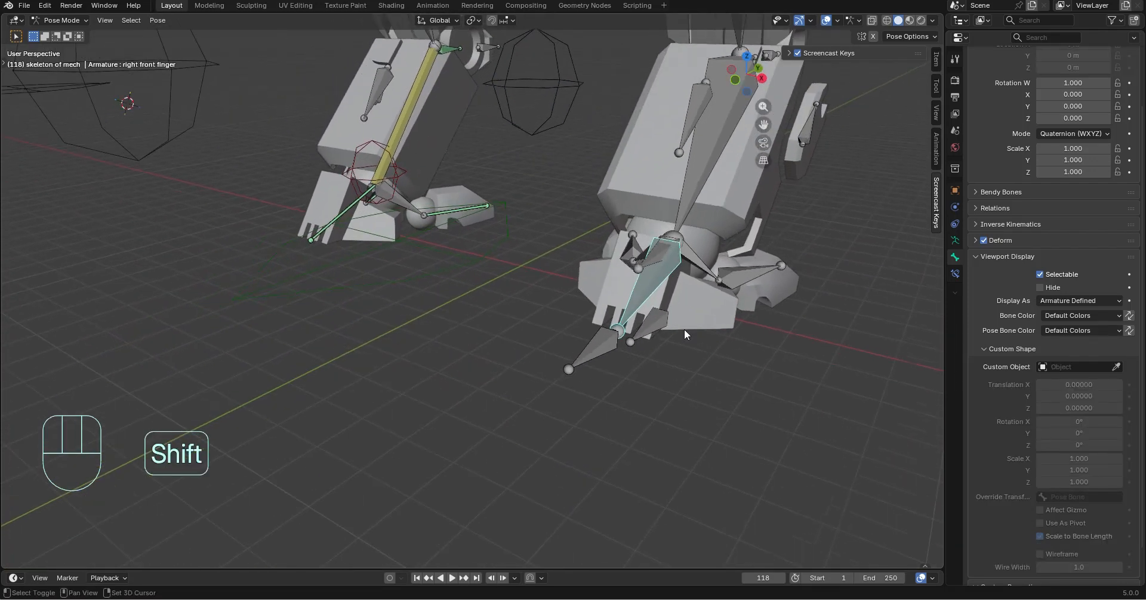
{"action": "middle_click_drag", "start_coordinate": [600, 375], "coordinate": [525, 325]}
{"action": "left_click", "coordinate": [527, 240]}
{"action": "middle_click_drag", "start_coordinate": [538, 274], "coordinate": [534, 322]}
{"action": "scroll", "coordinate": [454, 273], "scroll_direction": "down", "scroll_amount": 2}
{"action": "left_click", "coordinate": [194, 221]}
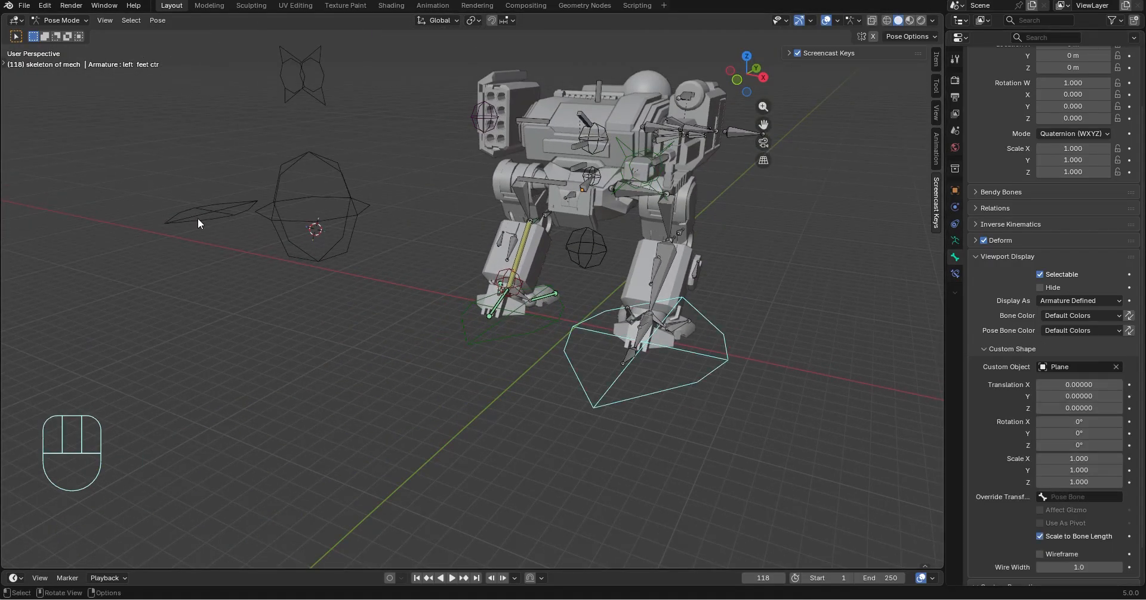
Set the left foot control's custom shape scale to 0.7 on X, Y and Z, matching the right foot control
{"action": "mouse_move", "coordinate": [731, 422]}
{"action": "middle_mouse_down"}
{"action": "mouse_move", "coordinate": [797, 437]}
{"action": "mouse_move", "coordinate": [729, 420]}
{"action": "middle_mouse_up"}
{"action": "middle_click_drag", "start_coordinate": [729, 420], "coordinate": [665, 391], "text": "shift"}
{"action": "scroll", "coordinate": [674, 398], "scroll_direction": "up", "scroll_amount": 3}
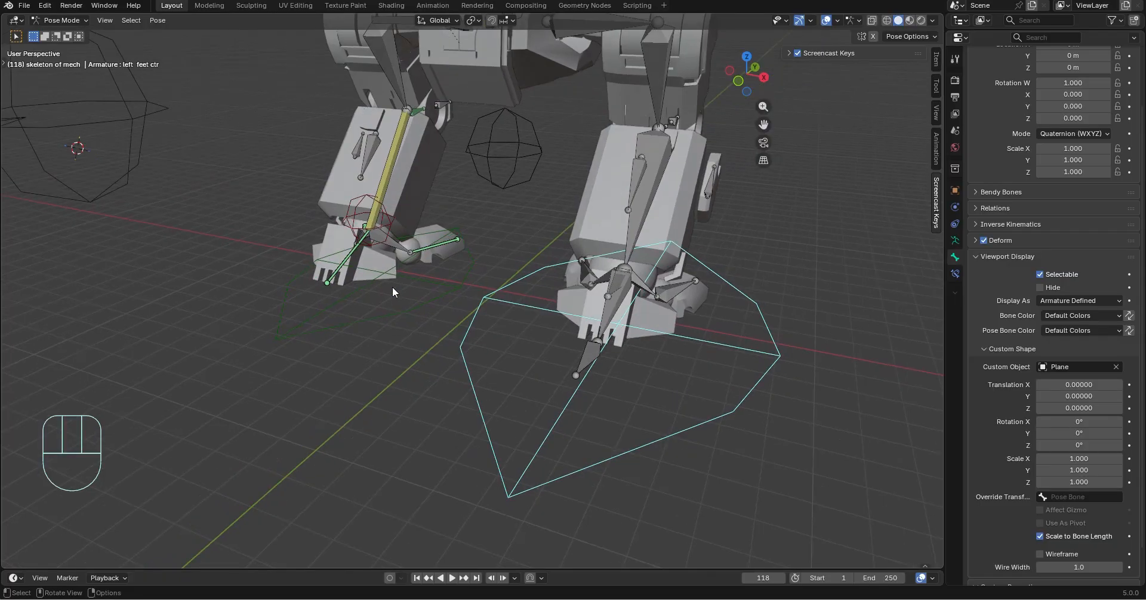
{"action": "left_click", "coordinate": [401, 306]}
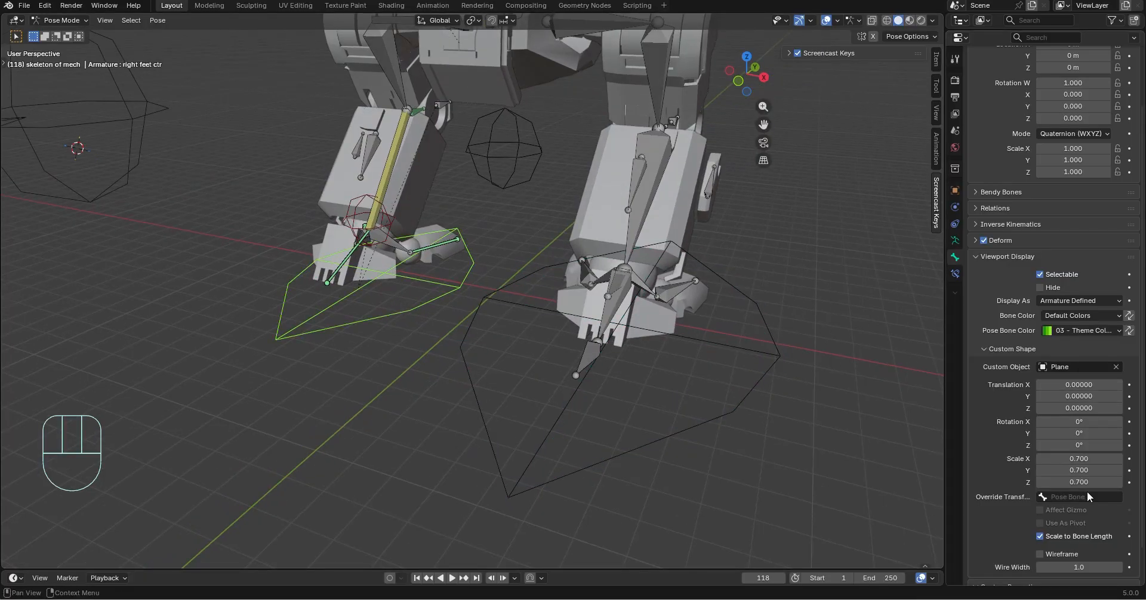
{"action": "left_click", "coordinate": [701, 415]}
{"action": "left_click_drag", "start_coordinate": [1068, 459], "coordinate": [1056, 482], "text": "shift"}
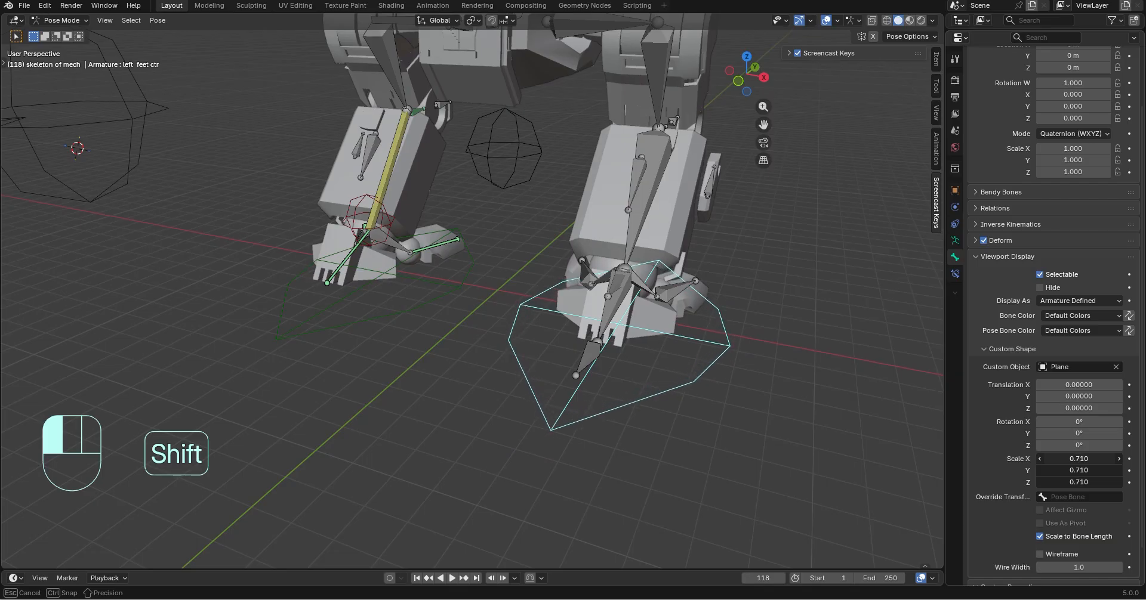
{"action": "left_click_drag", "start_coordinate": [1057, 482], "coordinate": [1080, 482], "text": "shift"}
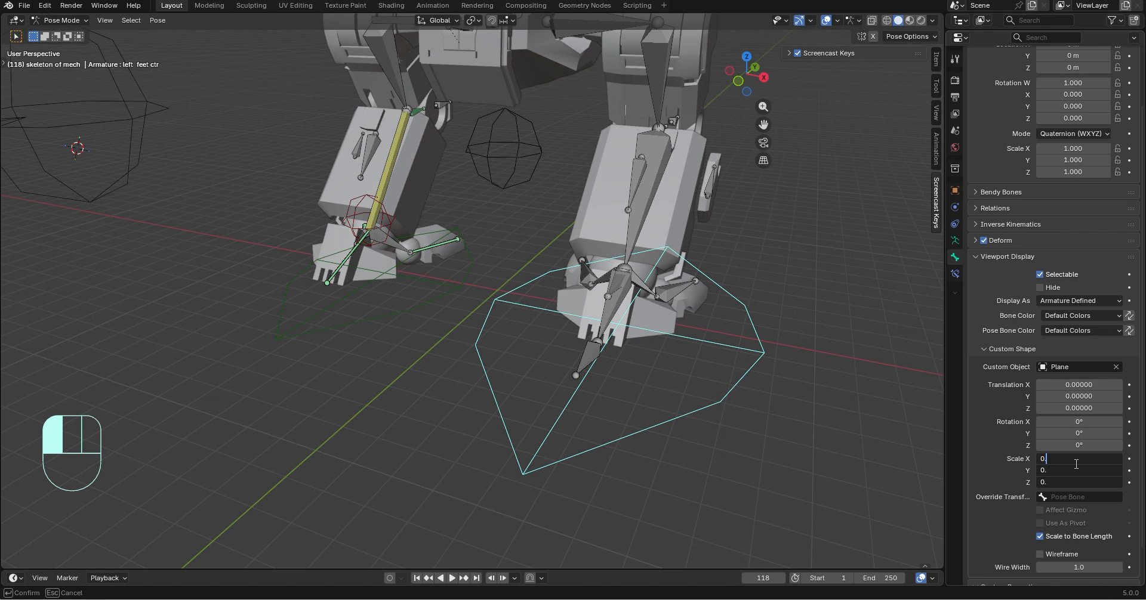
{"action": "key", "text": "Return"}
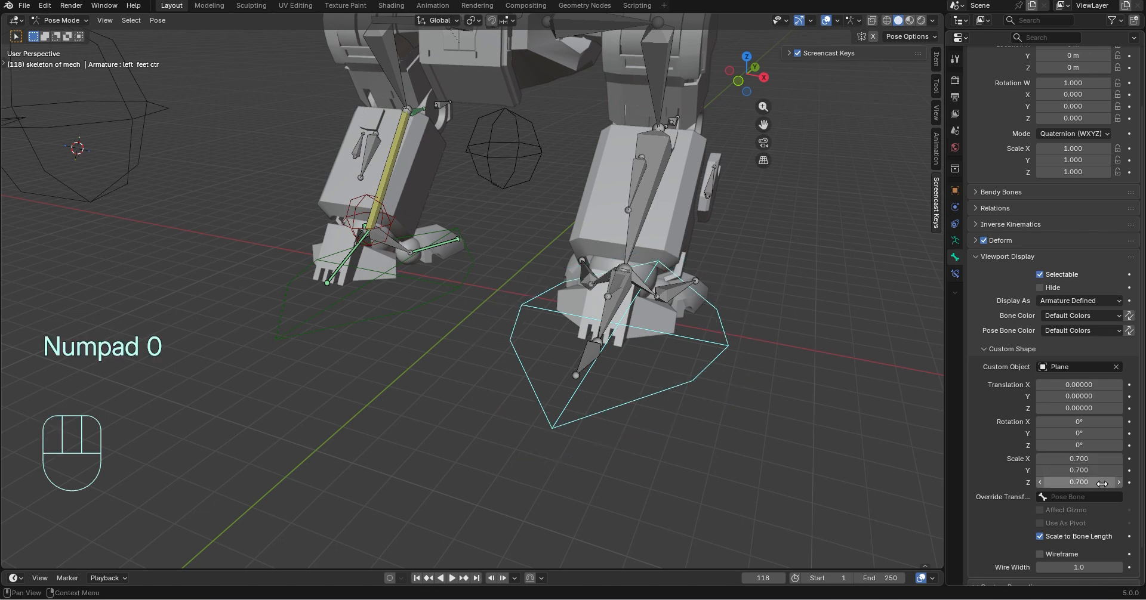
Examine the bones around the left ankle and foot, including Bone.044, from several angles
{"action": "middle_click_drag", "start_coordinate": [750, 468], "coordinate": [729, 475]}
{"action": "left_click", "coordinate": [728, 475]}
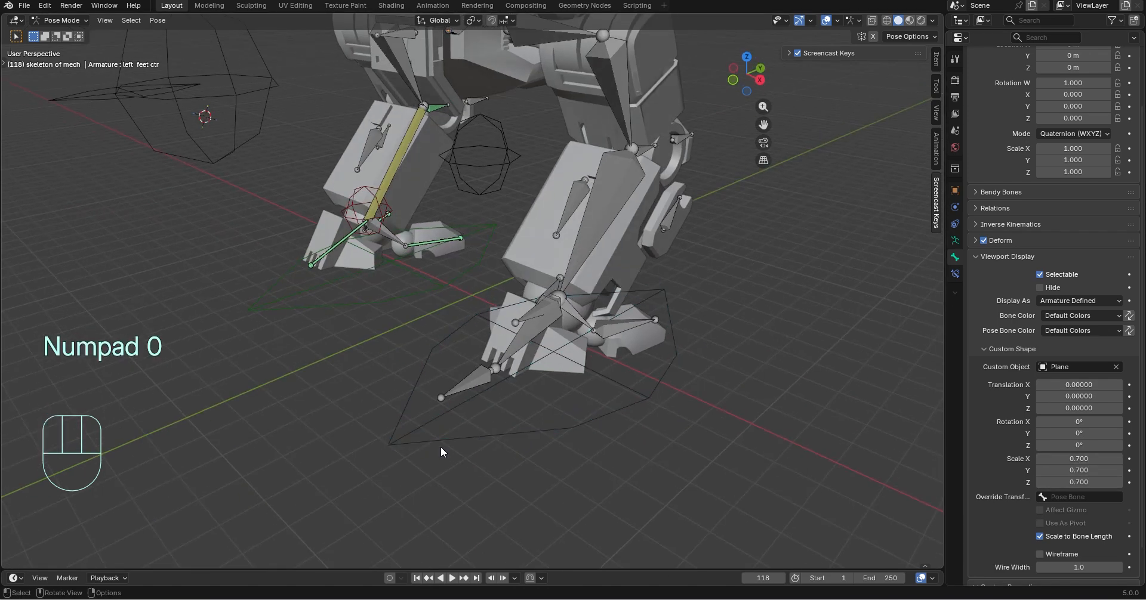
{"action": "left_click", "coordinate": [636, 413]}
{"action": "middle_click_drag", "start_coordinate": [636, 413], "coordinate": [543, 442]}
{"action": "scroll", "coordinate": [645, 400], "scroll_direction": "up", "scroll_amount": 4}
{"action": "scroll", "coordinate": [553, 391], "scroll_direction": "down", "scroll_amount": 3}
{"action": "left_click", "coordinate": [373, 192]}
{"action": "middle_click_drag", "start_coordinate": [502, 336], "coordinate": [528, 371]}
{"action": "left_click", "coordinate": [504, 321]}
{"action": "scroll", "coordinate": [492, 367], "scroll_direction": "up", "scroll_amount": 3}
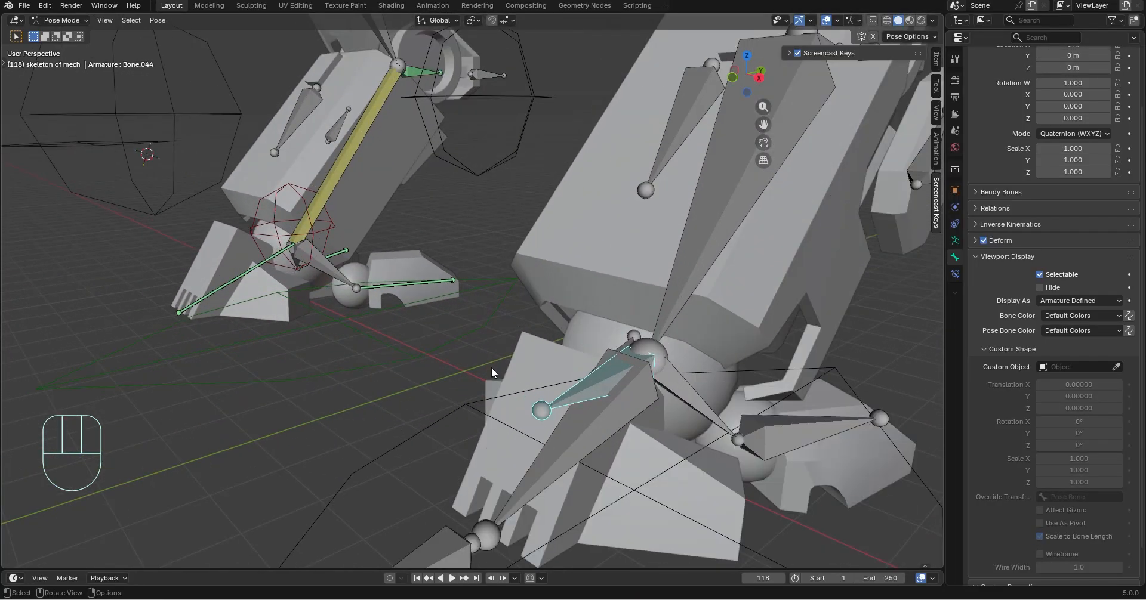
{"action": "scroll", "coordinate": [492, 369], "scroll_direction": "down", "scroll_amount": 2}
{"action": "left_click", "coordinate": [692, 214]}
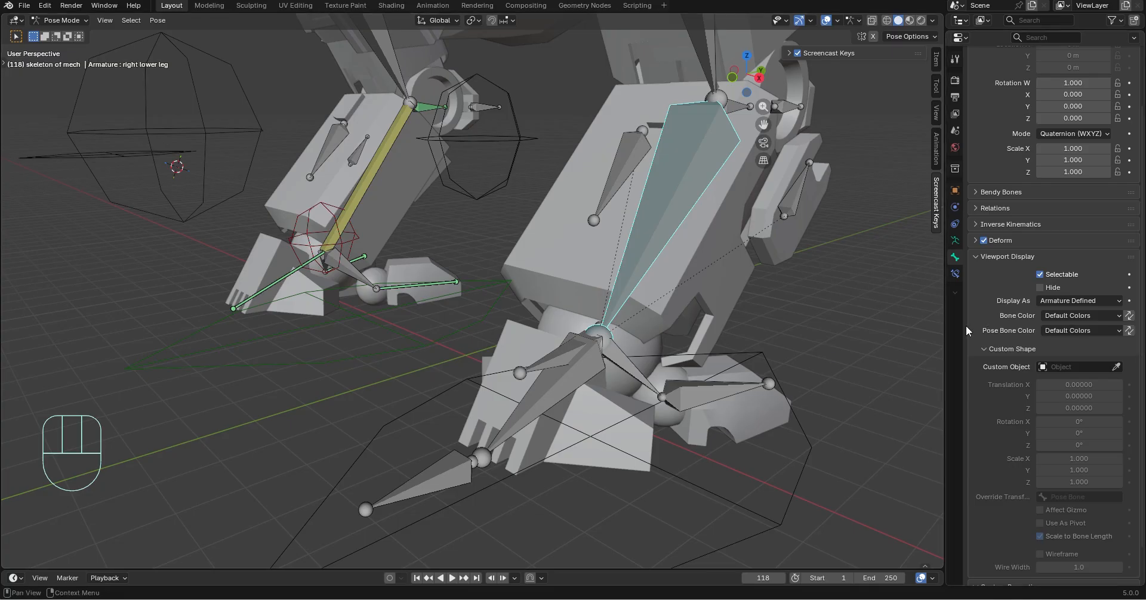
{"action": "left_click", "coordinate": [955, 224]}
{"action": "left_click", "coordinate": [1045, 78]}
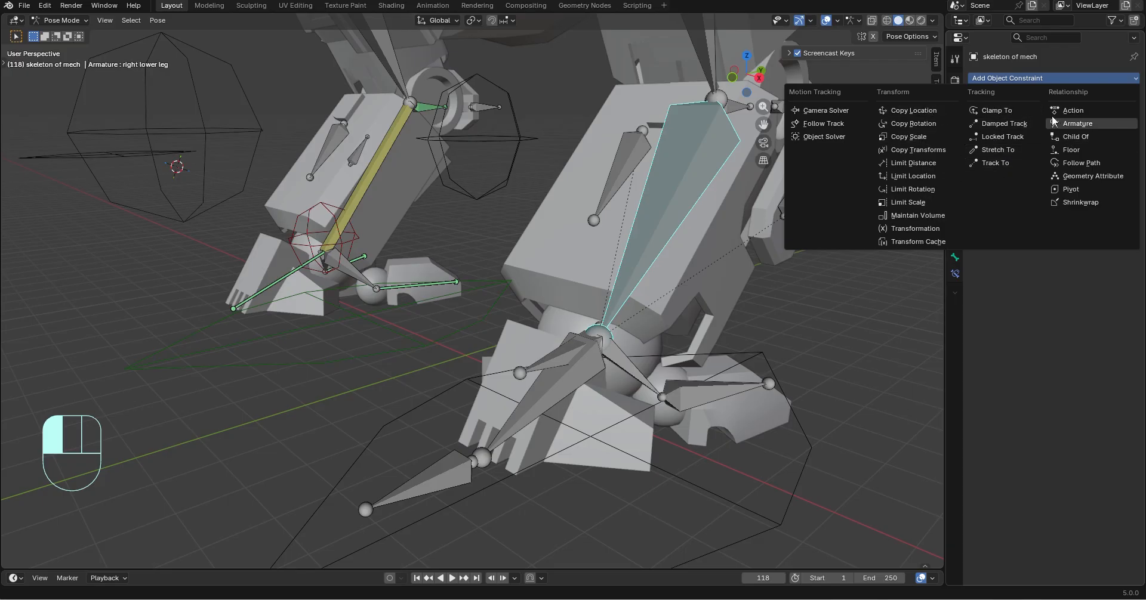
{"action": "middle_click_drag", "start_coordinate": [668, 236], "coordinate": [571, 217]}
{"action": "left_click", "coordinate": [1027, 79]}
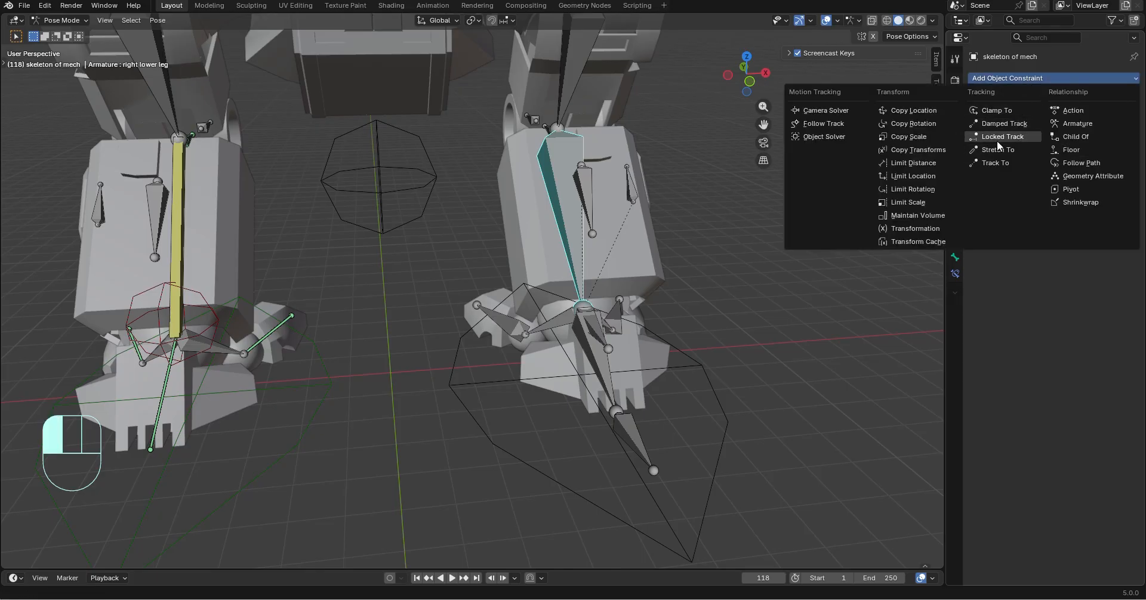
Examine the right lower leg bone with its ankle and foot controls as a reference for the left leg
{"action": "left_click", "coordinate": [181, 186]}
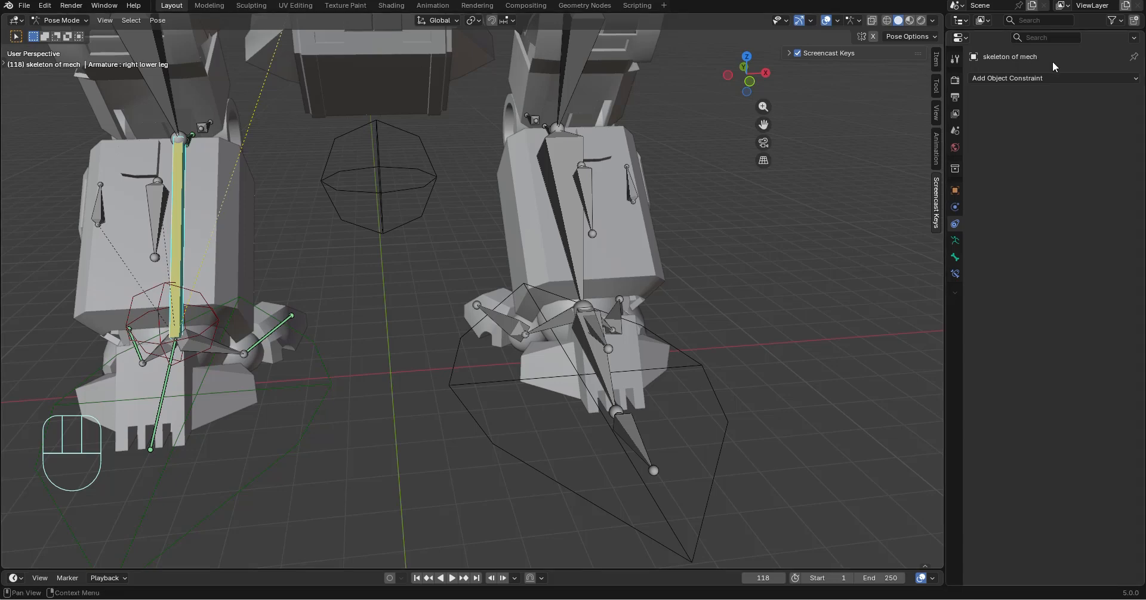
{"action": "middle_click_drag", "start_coordinate": [676, 198], "coordinate": [454, 286]}
{"action": "middle_click_drag", "start_coordinate": [453, 286], "coordinate": [551, 374]}
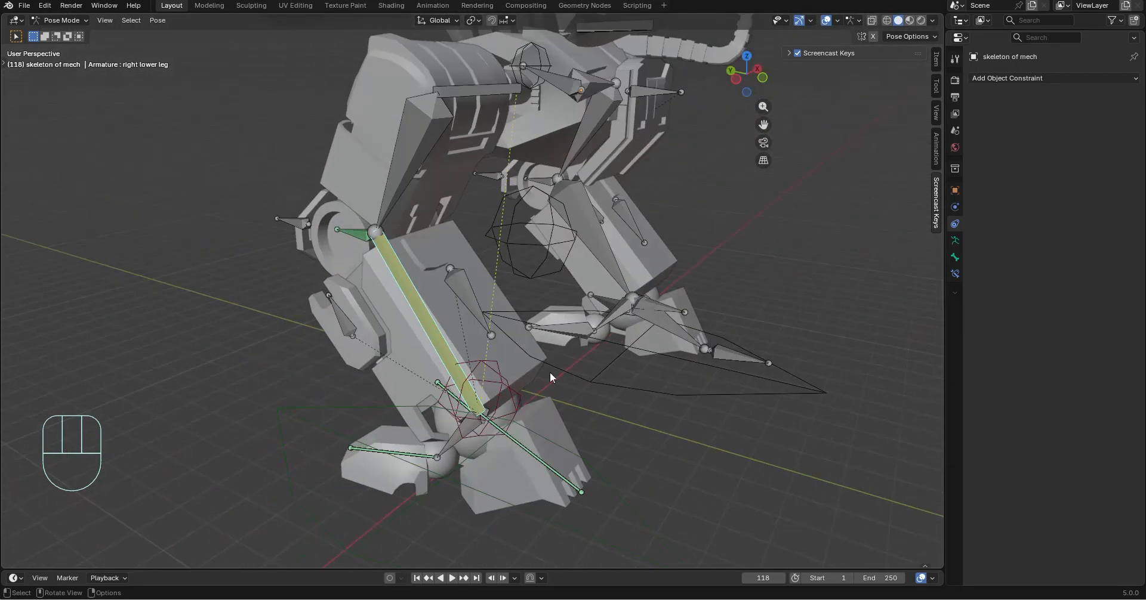
{"action": "middle_click_drag", "start_coordinate": [605, 315], "coordinate": [337, 406]}
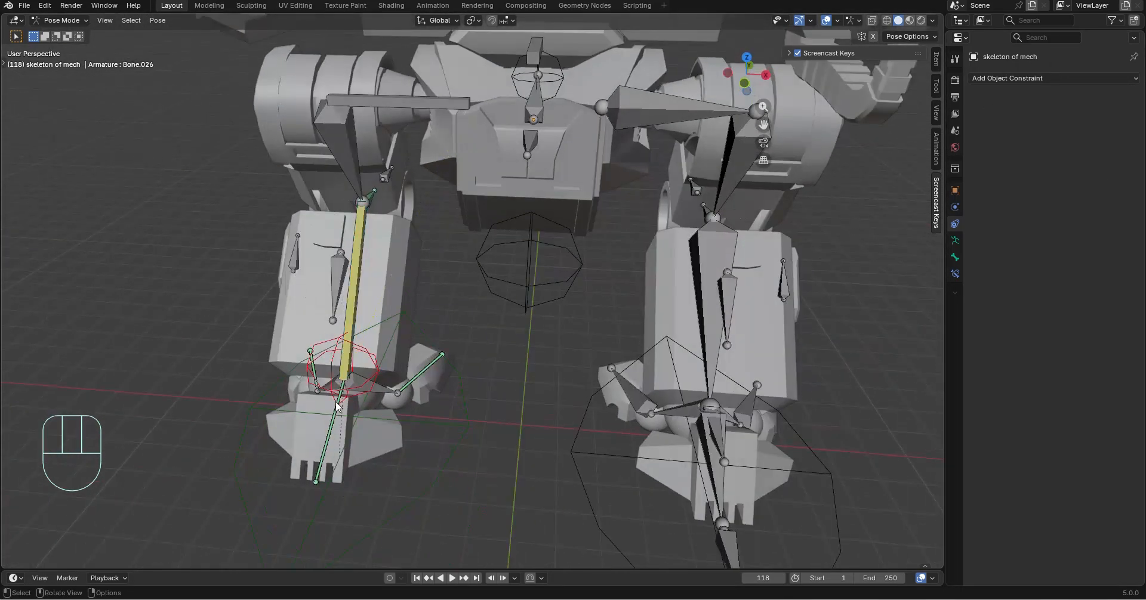
{"action": "left_click", "coordinate": [357, 363]}
{"action": "left_click", "coordinate": [463, 413]}
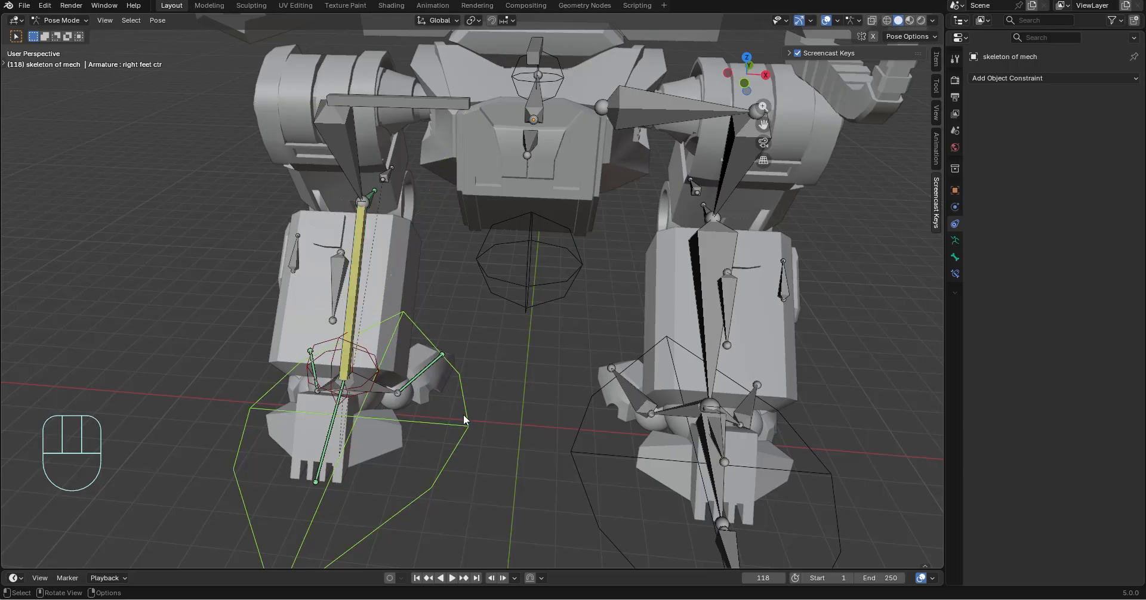
{"action": "middle_click_drag", "start_coordinate": [463, 413], "coordinate": [383, 231]}
{"action": "left_click", "coordinate": [384, 232]}
Add an Inverse Kinematics bone constraint to the left leg's lower leg bone
{"action": "left_click", "coordinate": [734, 273]}
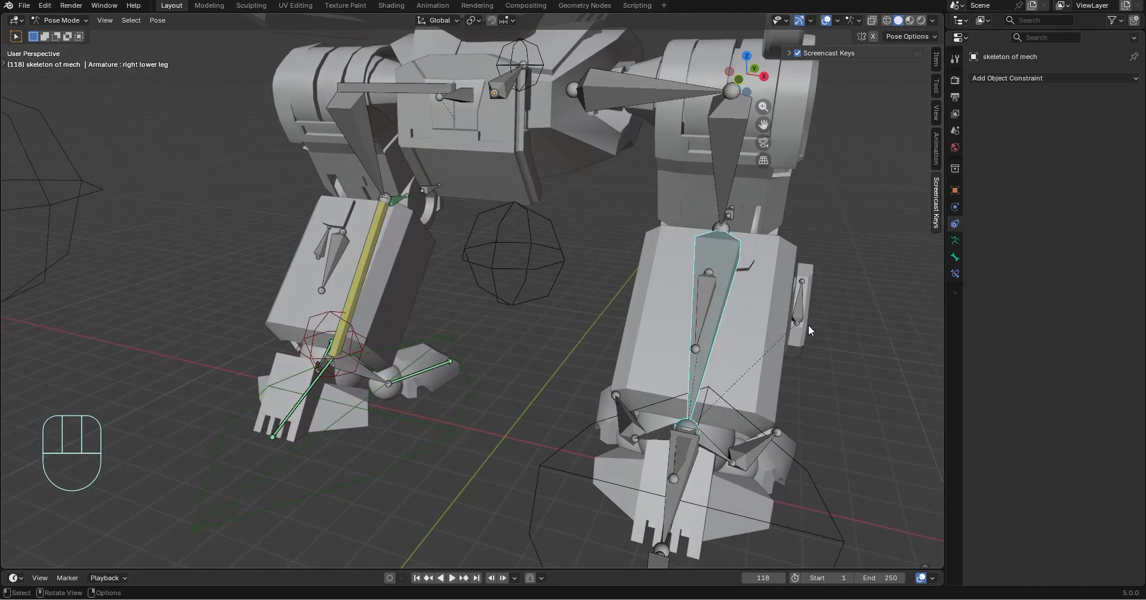
{"action": "scroll", "coordinate": [704, 333], "scroll_direction": "up", "scroll_amount": 2}
{"action": "left_click", "coordinate": [1033, 78]}
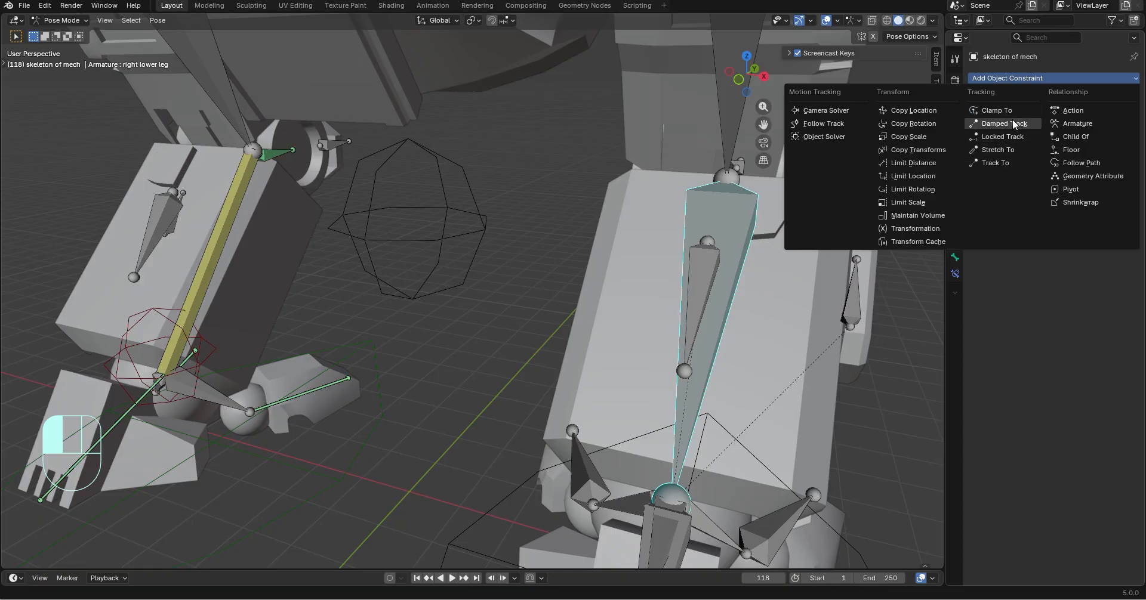
{"action": "scroll", "coordinate": [887, 392], "scroll_direction": "down", "scroll_amount": 1}
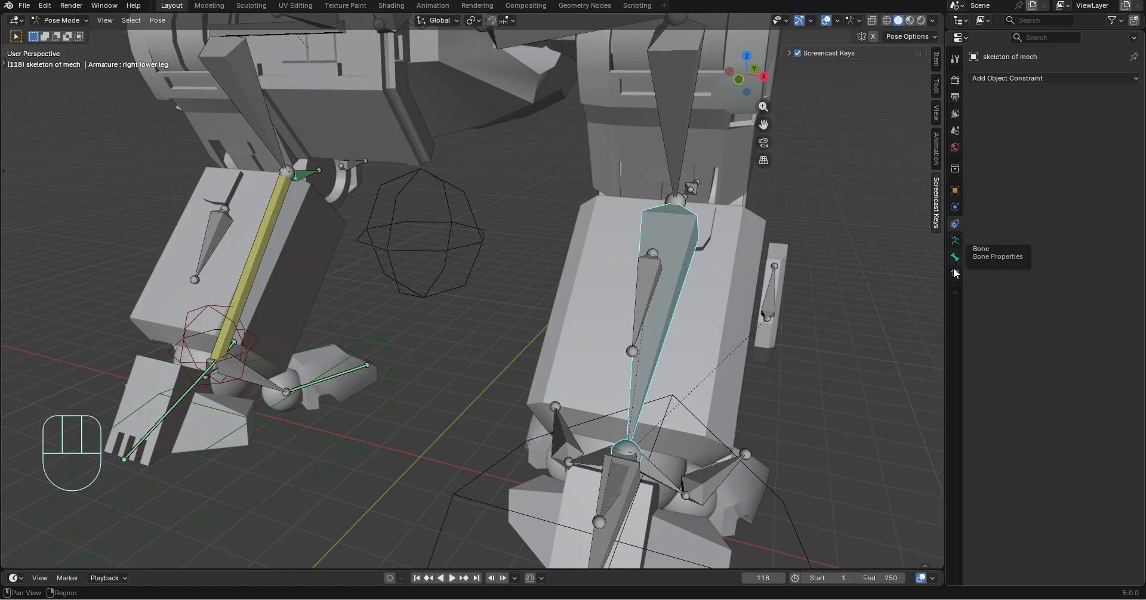
{"action": "left_click", "coordinate": [996, 78]}
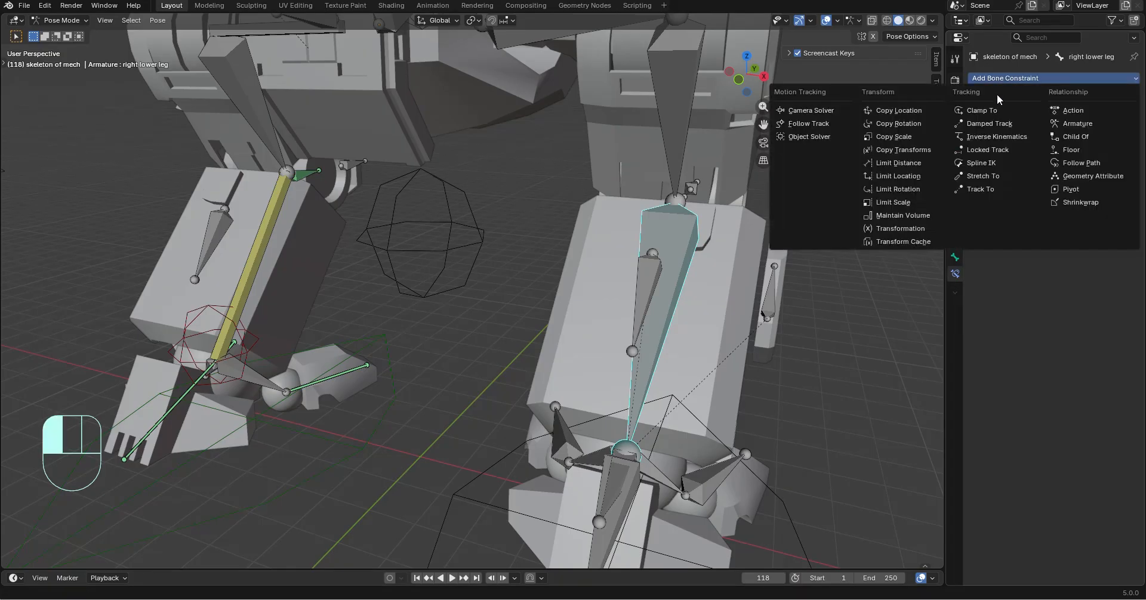
{"action": "left_click", "coordinate": [995, 137]}
Set the IK constraint's target to the skeleton of mech armature and its target bone to Bone.044 at the left ankle
{"action": "middle_click_drag", "start_coordinate": [713, 309], "coordinate": [582, 277]}
{"action": "middle_click_drag", "start_coordinate": [872, 209], "coordinate": [835, 196]}
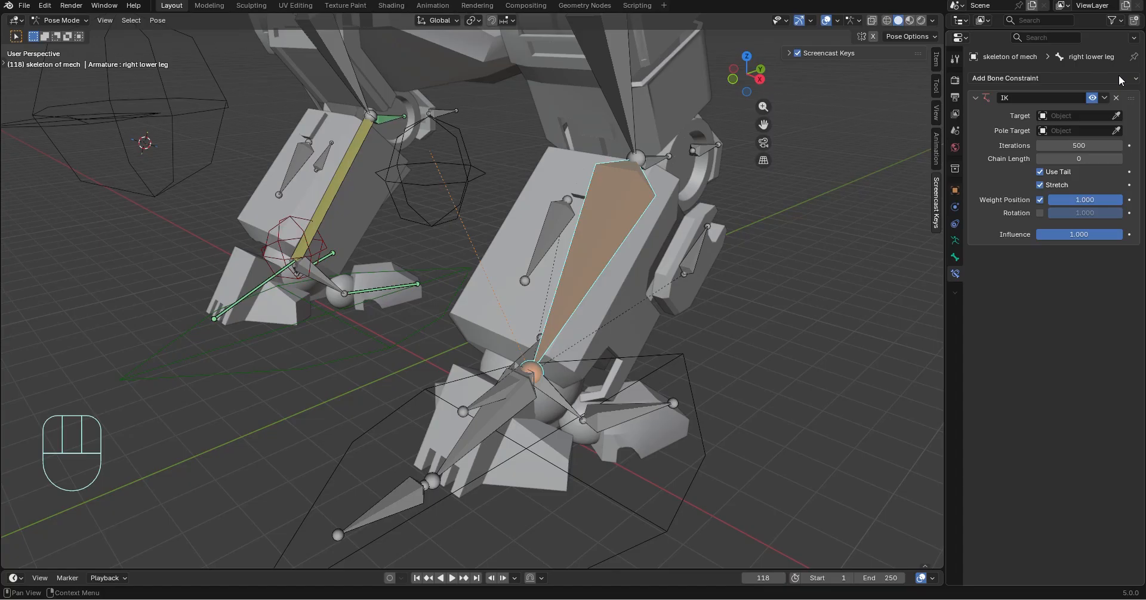
{"action": "left_click", "coordinate": [1114, 115]}
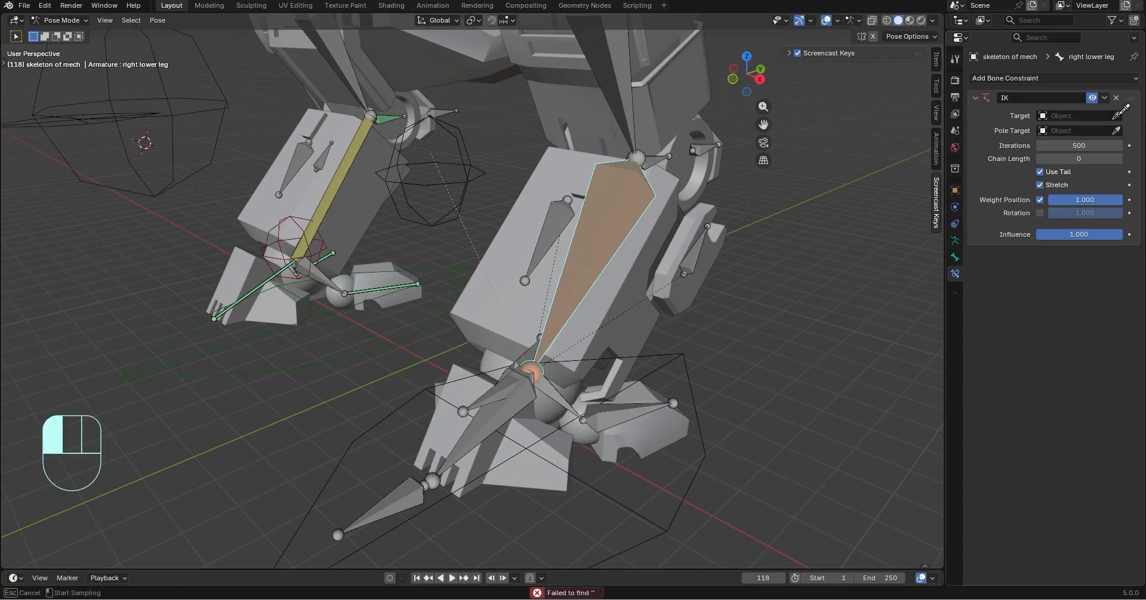
{"action": "left_click", "coordinate": [711, 191]}
{"action": "middle_click_drag", "start_coordinate": [615, 209], "coordinate": [776, 227], "text": "shift"}
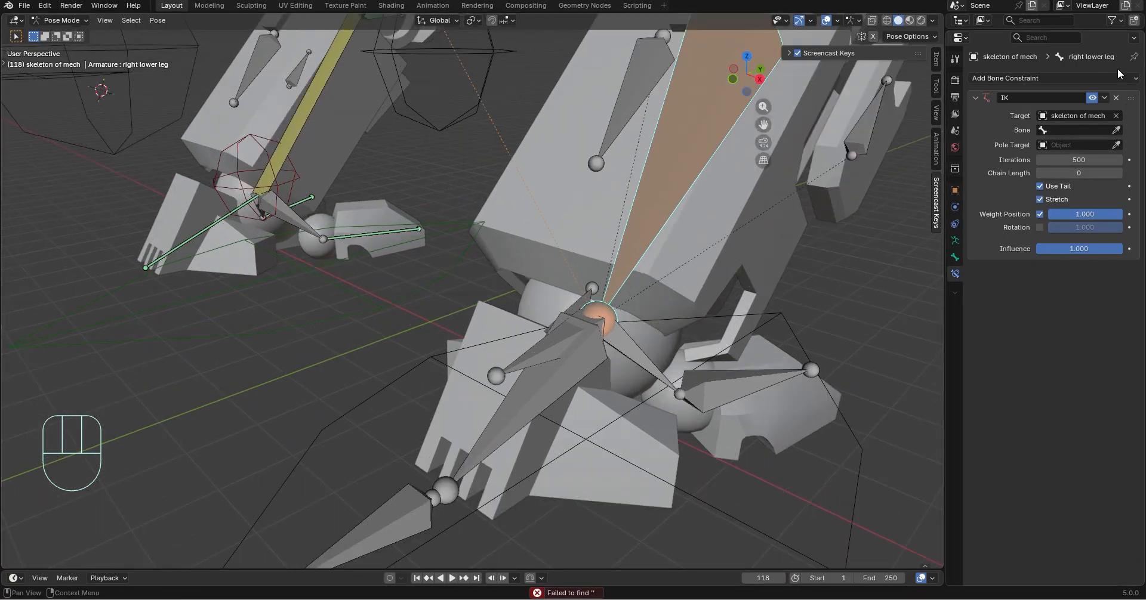
{"action": "left_click", "coordinate": [549, 347]}
Test the left leg's IK by moving Bone.044 freely, and undo the move
{"action": "left_click", "coordinate": [543, 352]}
{"action": "scroll", "coordinate": [545, 351], "scroll_direction": "down", "scroll_amount": 3}
{"action": "middle_click_drag", "start_coordinate": [602, 336], "coordinate": [615, 330]}
{"action": "key", "text": "g"}
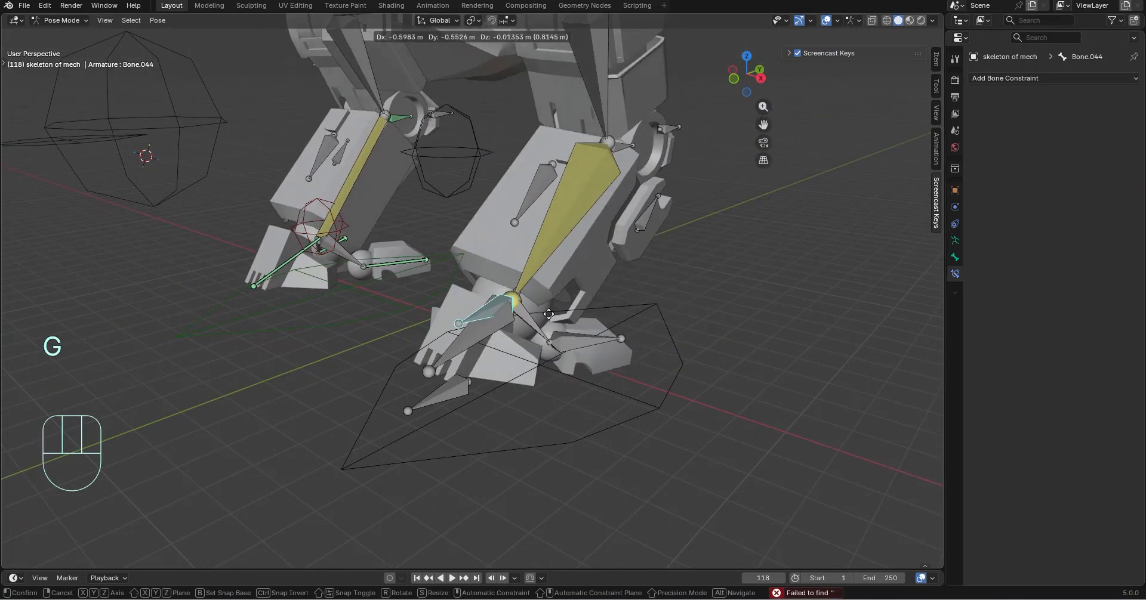
{"action": "key", "text": "ctrl+z"}
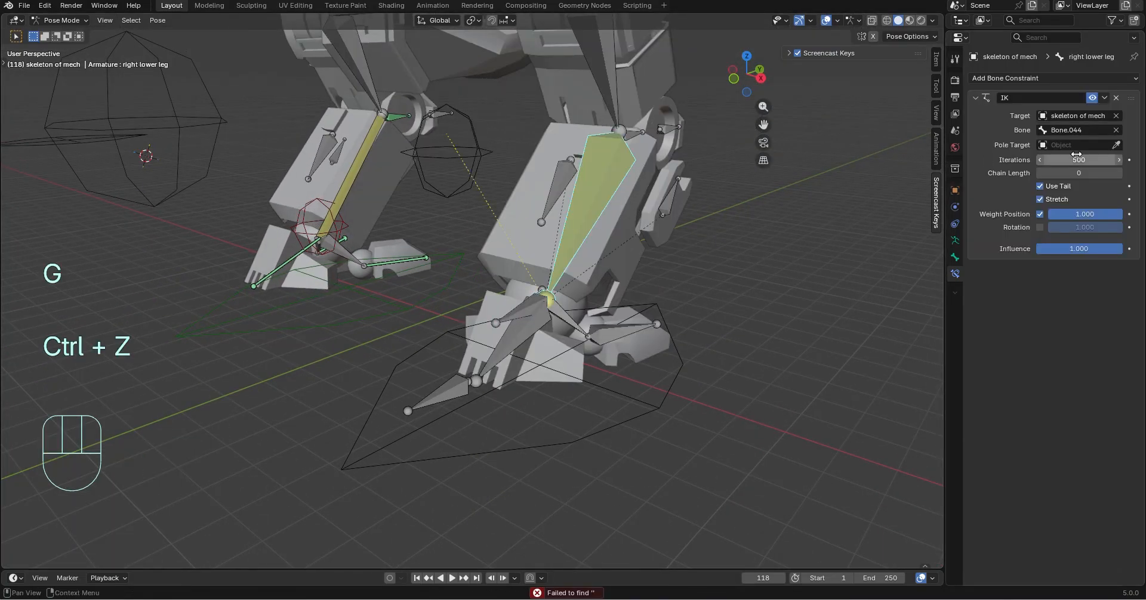
Set the IK chain length of the left leg's lower leg bone to 3, matching the right leg's constraint
{"action": "left_click", "coordinate": [1120, 174]}
{"action": "left_click", "coordinate": [352, 171]}
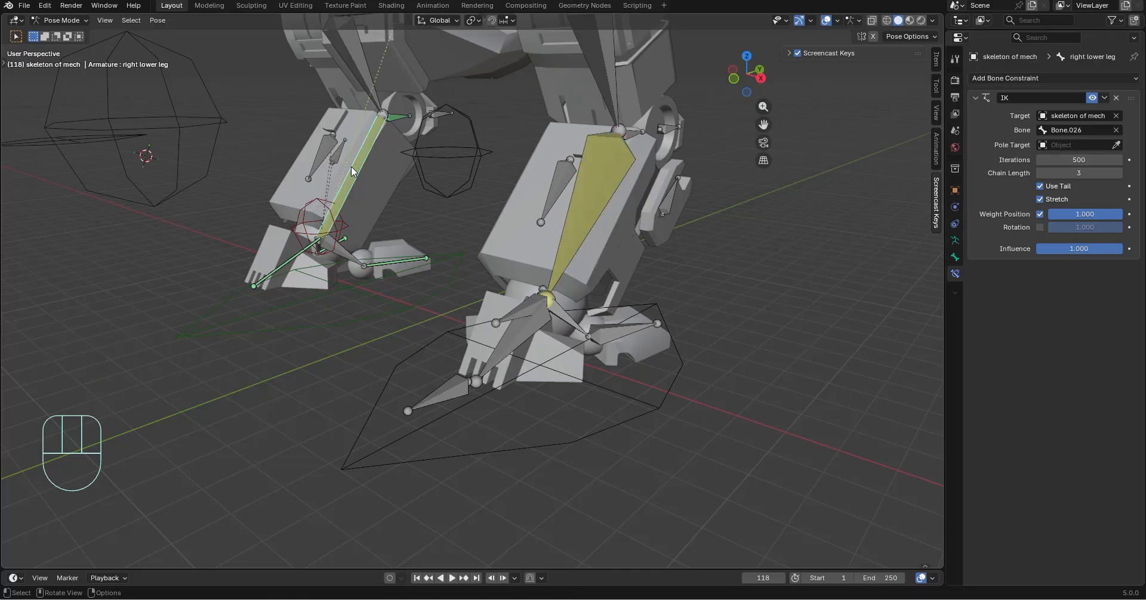
{"action": "middle_click_drag", "start_coordinate": [356, 145], "coordinate": [379, 140]}
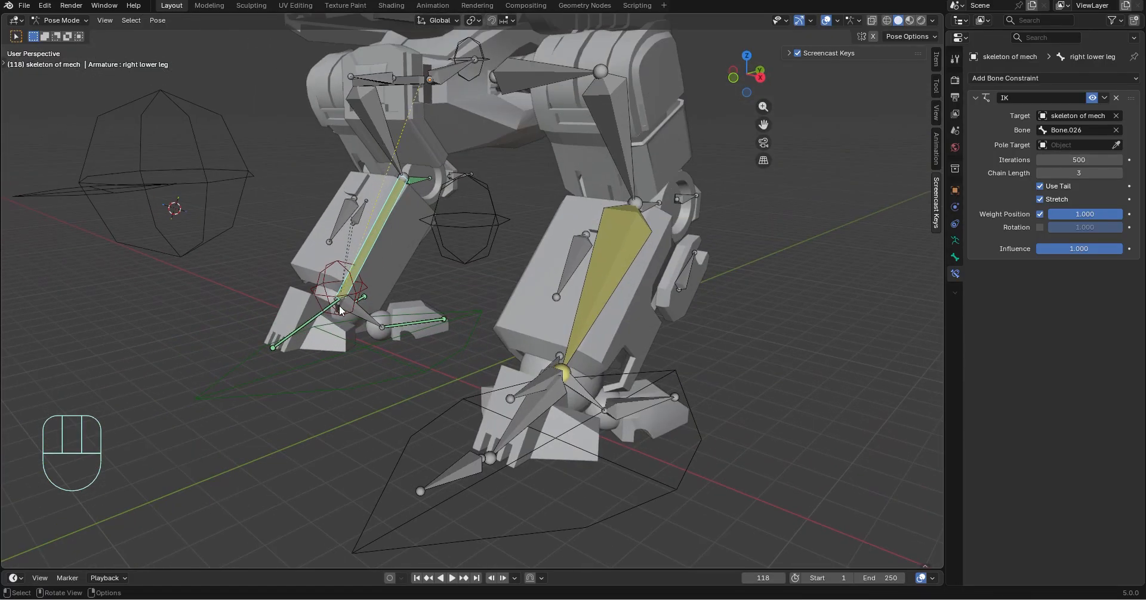
{"action": "left_click", "coordinate": [620, 244]}
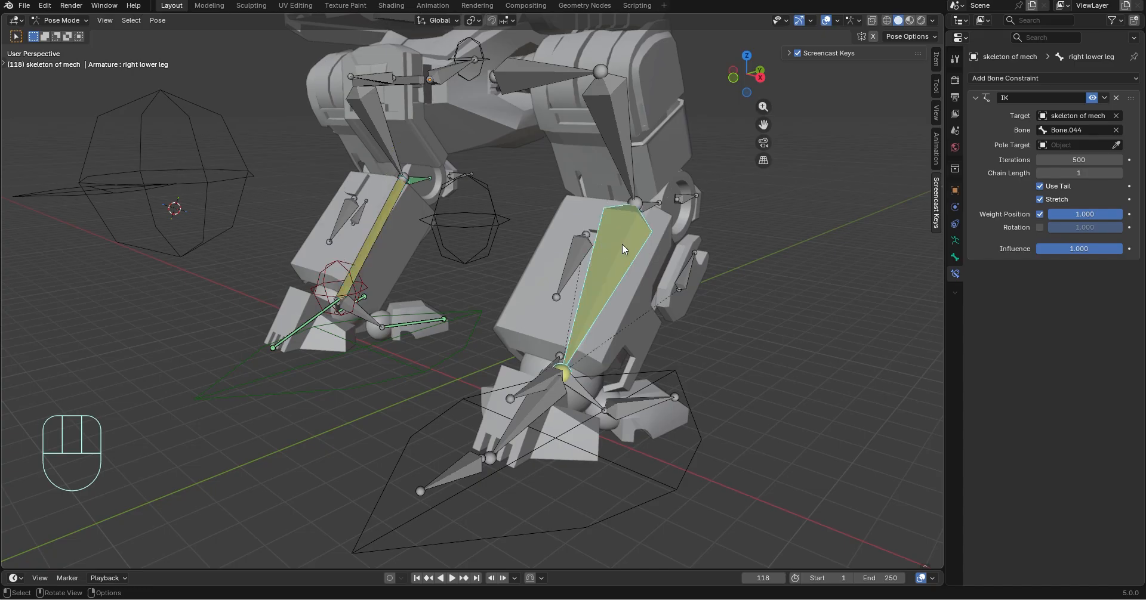
{"action": "left_click", "coordinate": [1119, 173]}
{"action": "left_click", "coordinate": [1119, 173]}
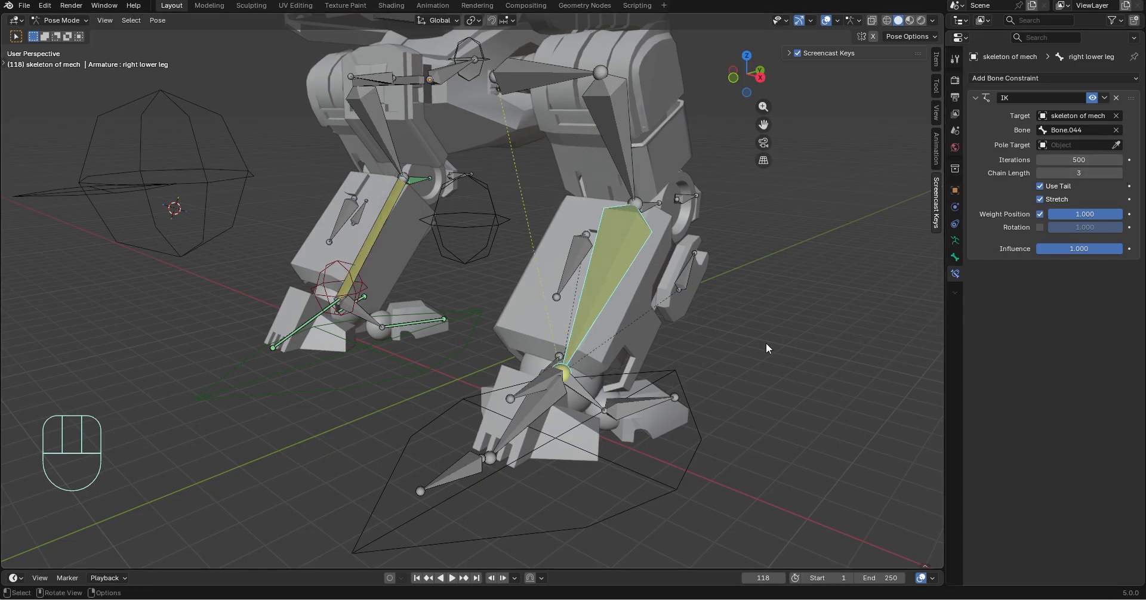
Test the left leg's IK by moving Bone.044 freely and along global X, and undo the moves
{"action": "left_click", "coordinate": [552, 385]}
{"action": "key", "text": "g"}
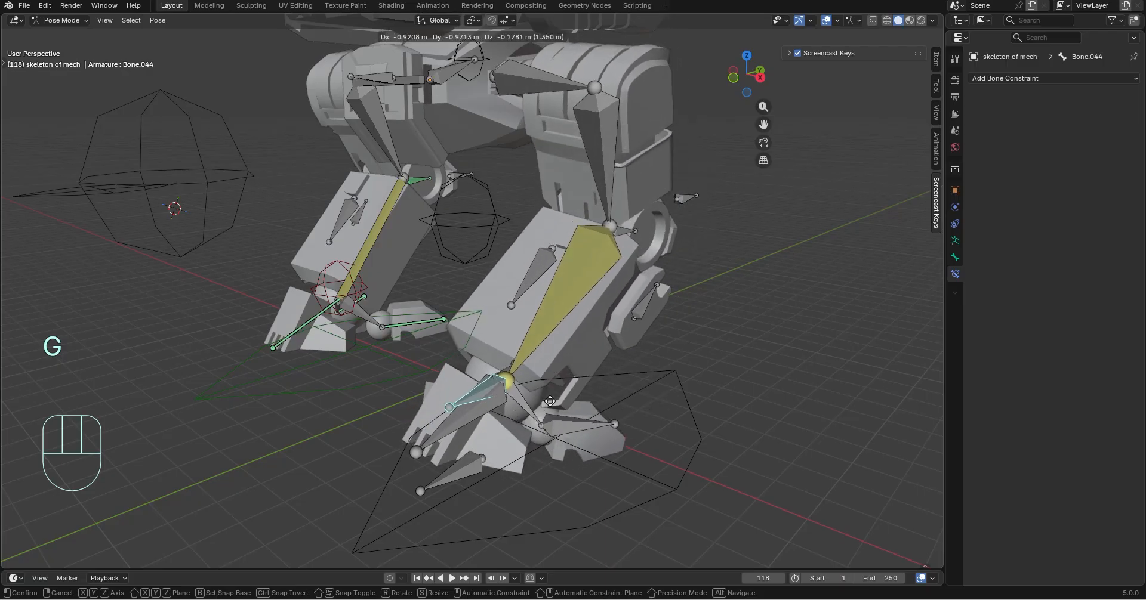
{"action": "left_click", "coordinate": [674, 259]}
{"action": "key", "text": "ctrl+z"}
{"action": "key", "text": "g"}
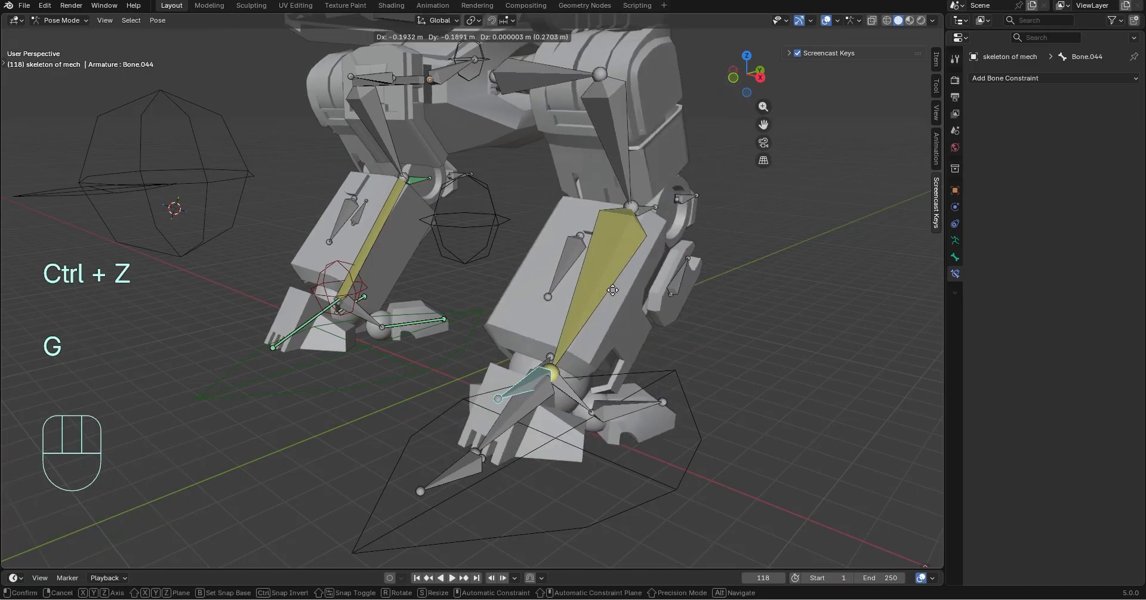
{"action": "key", "text": "x"}
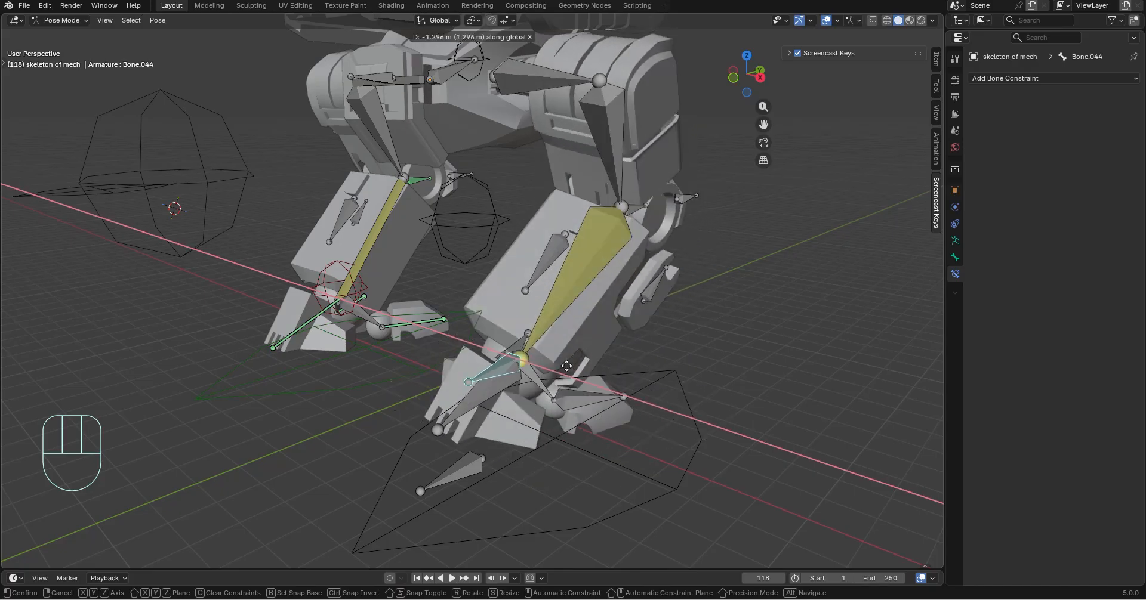
{"action": "key", "text": "ctrl+z"}
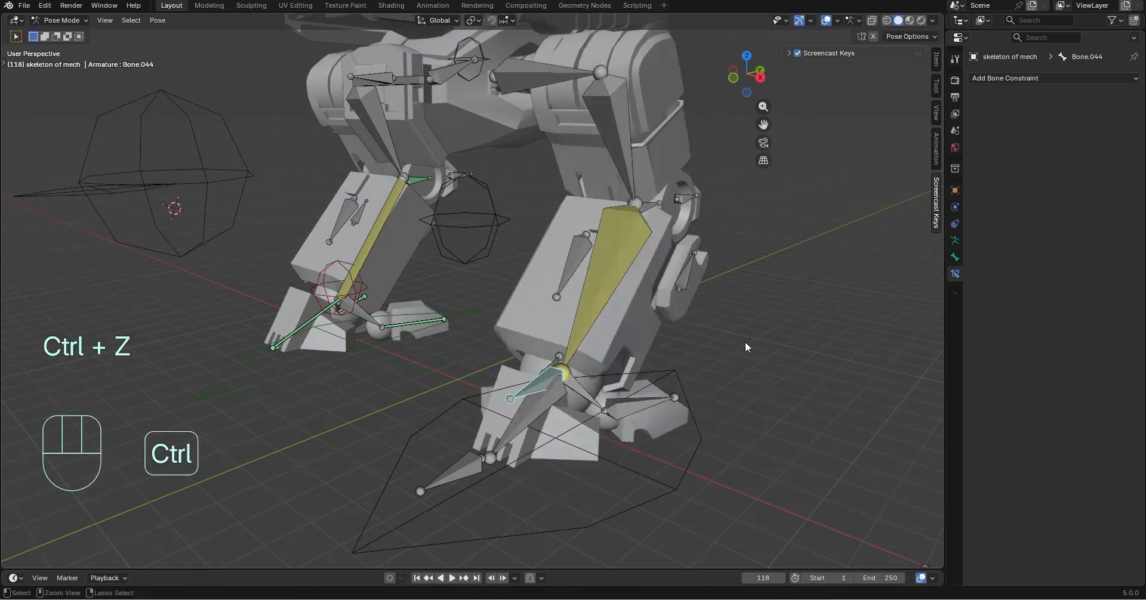
Lock the IK X axis of the right leg rod bone in its Inverse Kinematics settings
{"action": "middle_click_drag", "start_coordinate": [745, 342], "coordinate": [655, 374]}
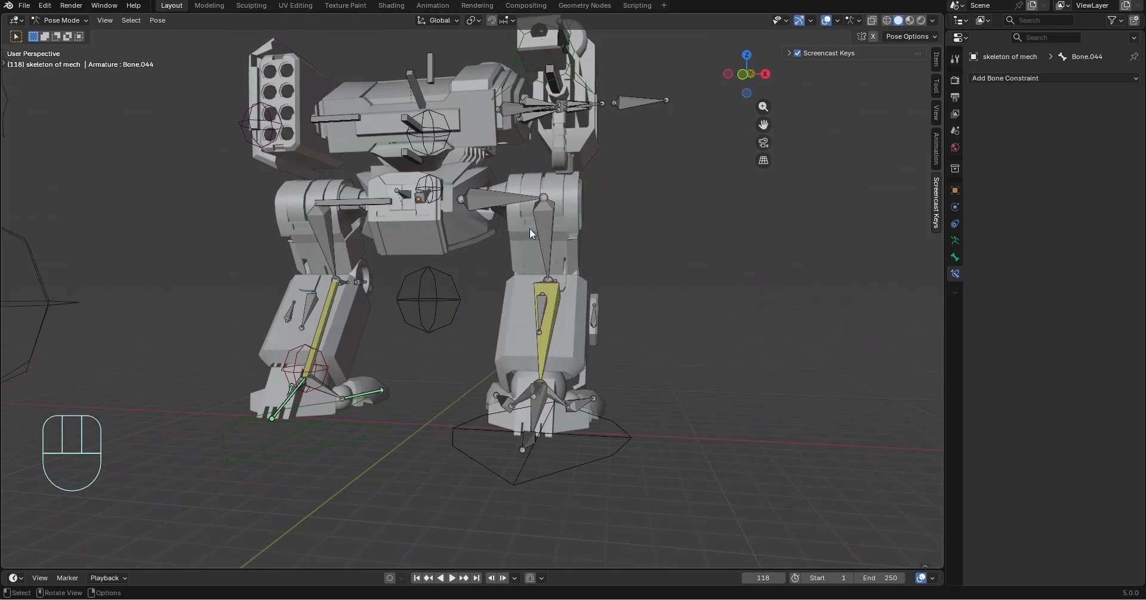
{"action": "left_click", "coordinate": [507, 203]}
{"action": "middle_click_drag", "start_coordinate": [582, 223], "coordinate": [578, 292], "text": "shift"}
{"action": "left_click", "coordinate": [335, 272]}
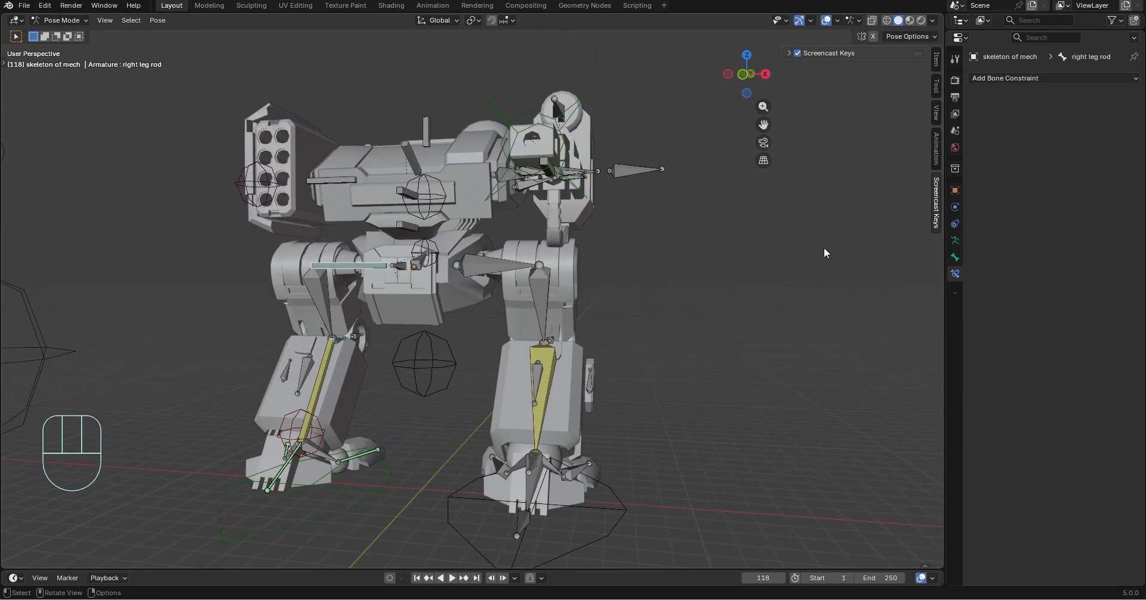
{"action": "left_click", "coordinate": [955, 259]}
{"action": "scroll", "coordinate": [1018, 264], "scroll_direction": "down", "scroll_amount": 5}
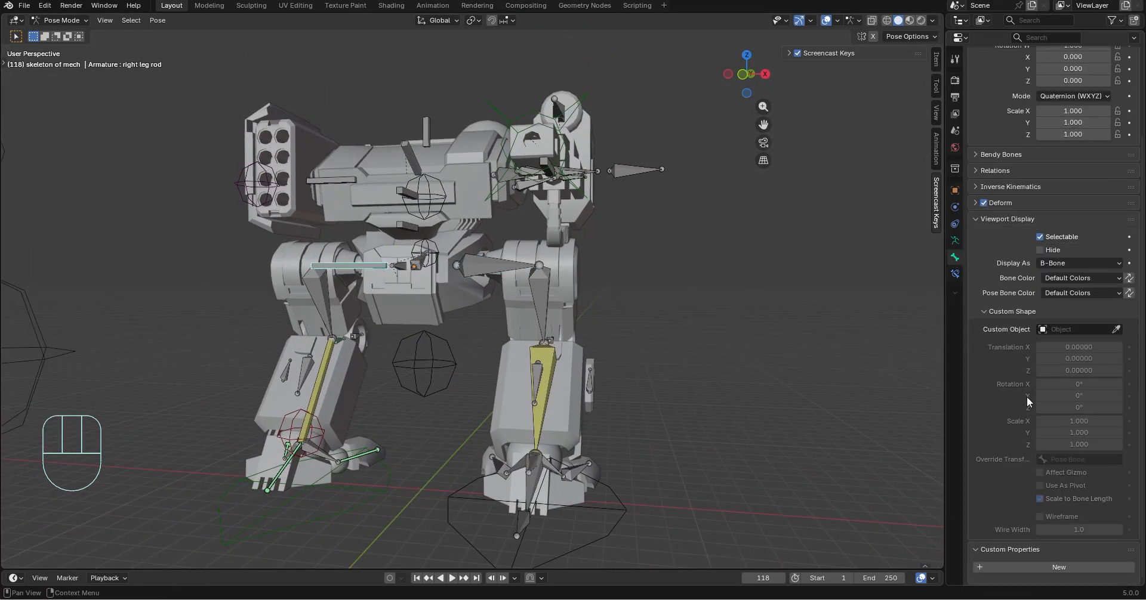
{"action": "scroll", "coordinate": [1027, 401], "scroll_direction": "up", "scroll_amount": 5}
{"action": "left_click", "coordinate": [975, 295]}
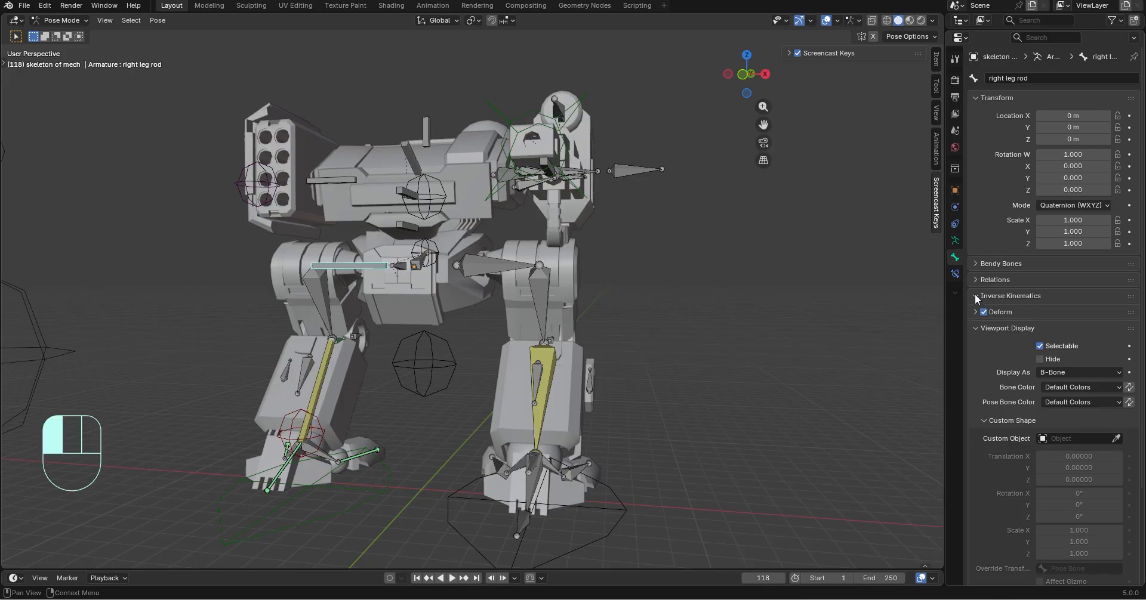
{"action": "left_click", "coordinate": [1080, 332]}
{"action": "scroll", "coordinate": [1080, 321], "scroll_direction": "down", "scroll_amount": 2}
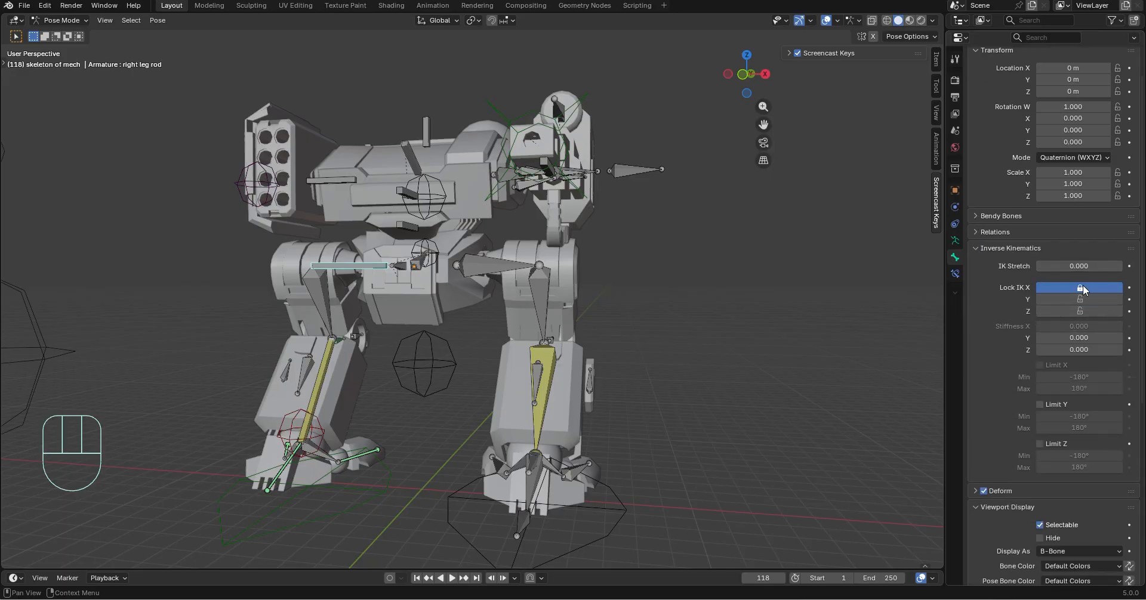
Check the Inverse Kinematics axis locks of the left leg rod bone
{"action": "scroll", "coordinate": [472, 256], "scroll_direction": "up", "scroll_amount": 4}
{"action": "left_click", "coordinate": [471, 260]}
{"action": "scroll", "coordinate": [727, 311], "scroll_direction": "down", "scroll_amount": 4}
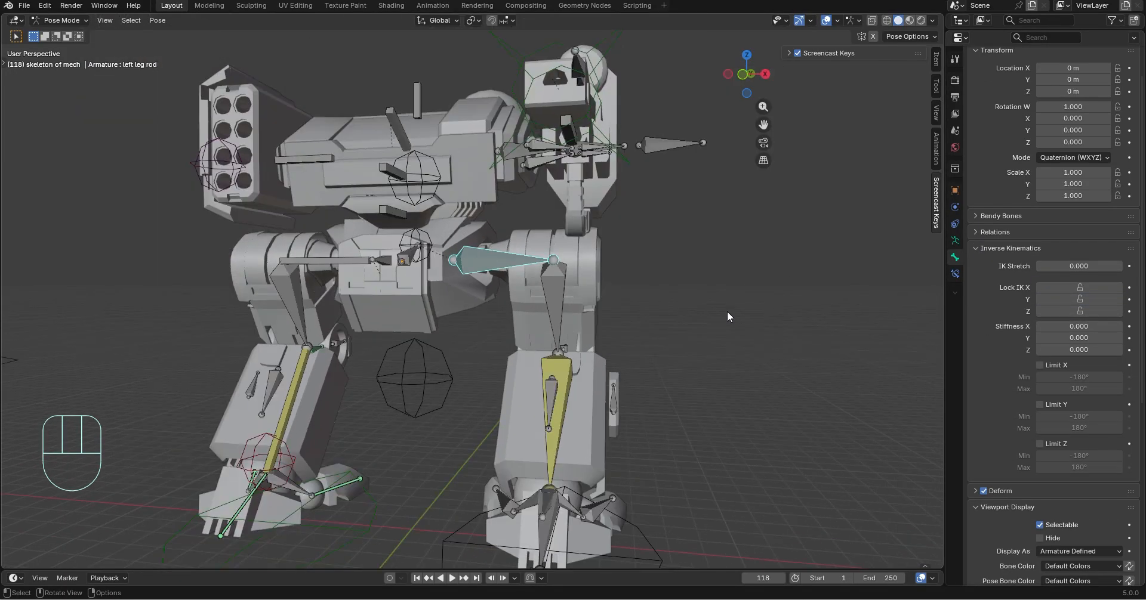
Test both foot controls by raising them together along global Z, and undo the move
{"action": "left_click", "coordinate": [381, 495]}
{"action": "left_click", "coordinate": [550, 553], "text": "shift"}
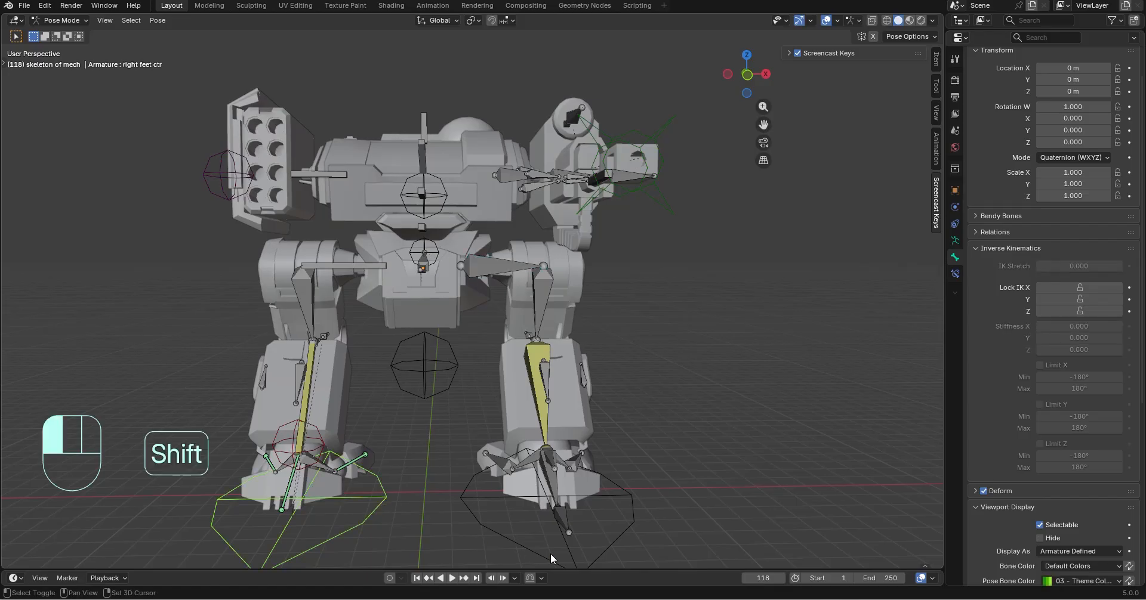
{"action": "middle_click_drag", "start_coordinate": [517, 420], "coordinate": [577, 413], "text": "shift"}
{"action": "key", "text": "g"}
{"action": "key", "text": "z"}
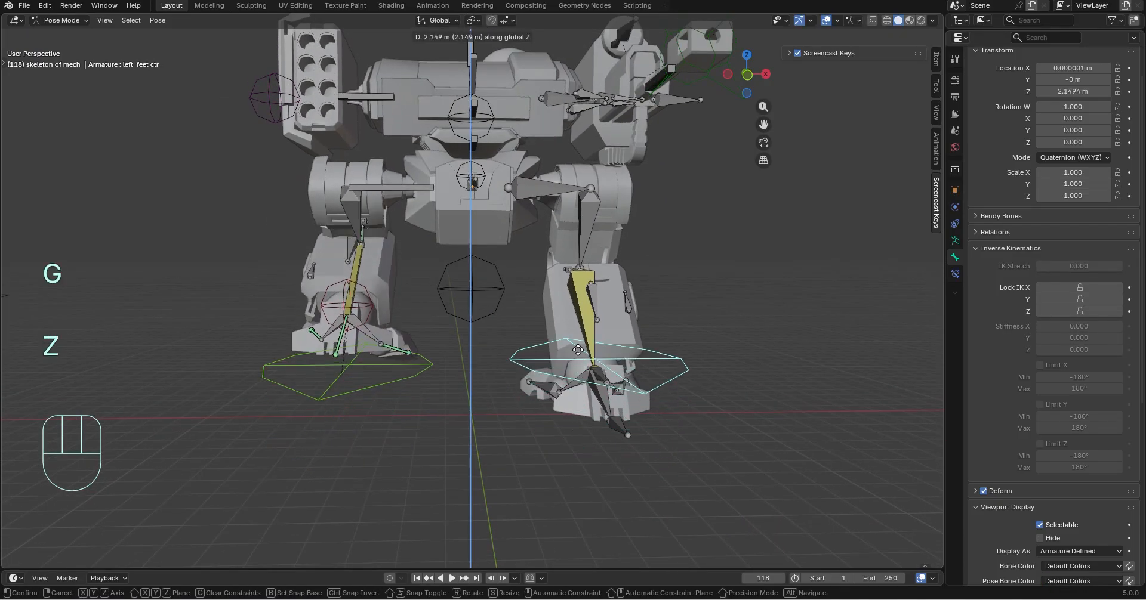
{"action": "left_click", "coordinate": [576, 423]}
{"action": "key", "text": "ctrl+z"}
{"action": "key", "text": "ctrl+z"}
Test both legs' IK by raising Bone.044 and the right foot control 3.3344 m along global Z, and undo the move
{"action": "left_click", "coordinate": [596, 375]}
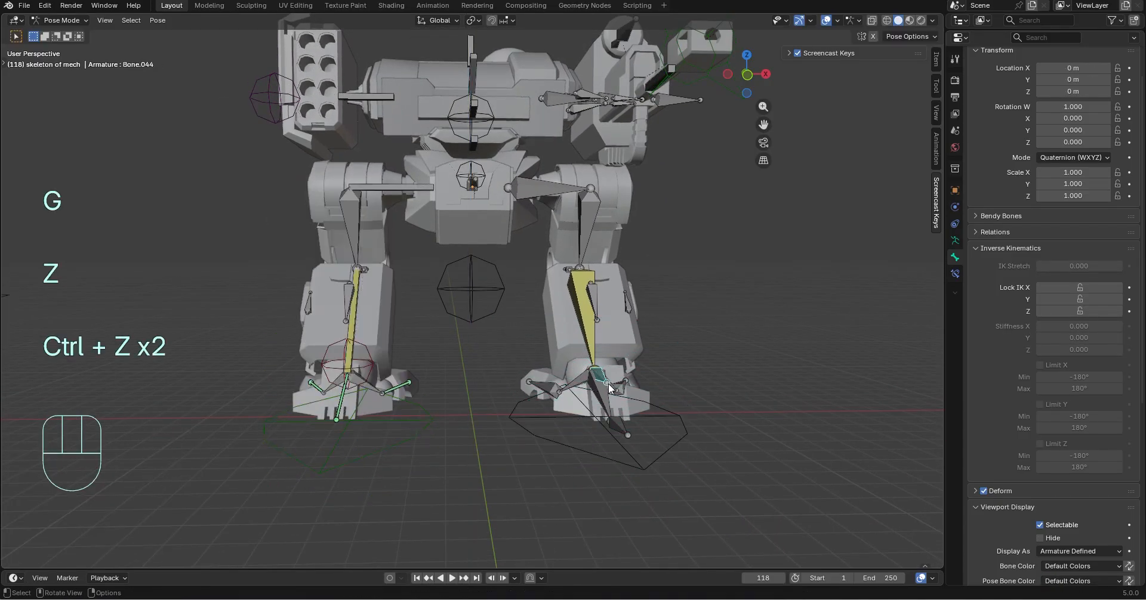
{"action": "left_click", "coordinate": [403, 445], "text": "shift"}
{"action": "key", "text": "g"}
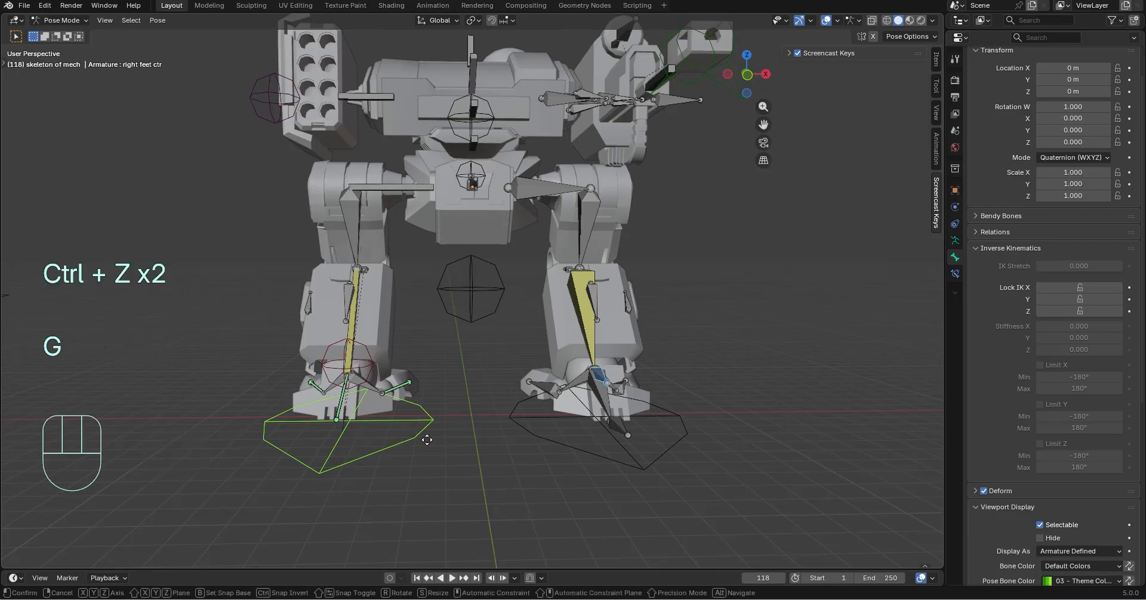
{"action": "key", "text": "z"}
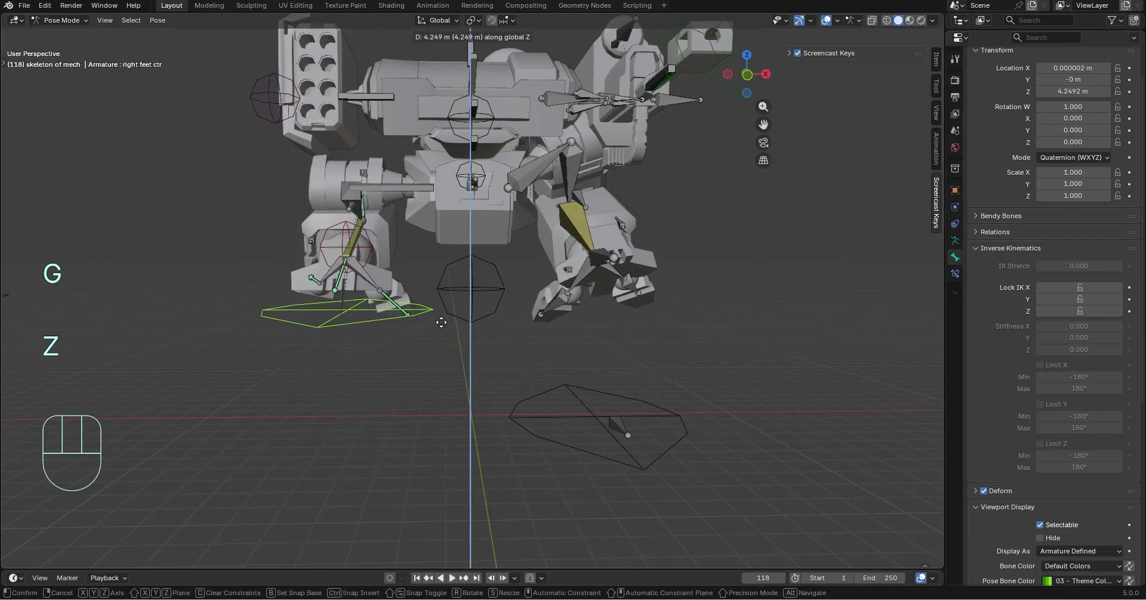
{"action": "left_click", "coordinate": [436, 341]}
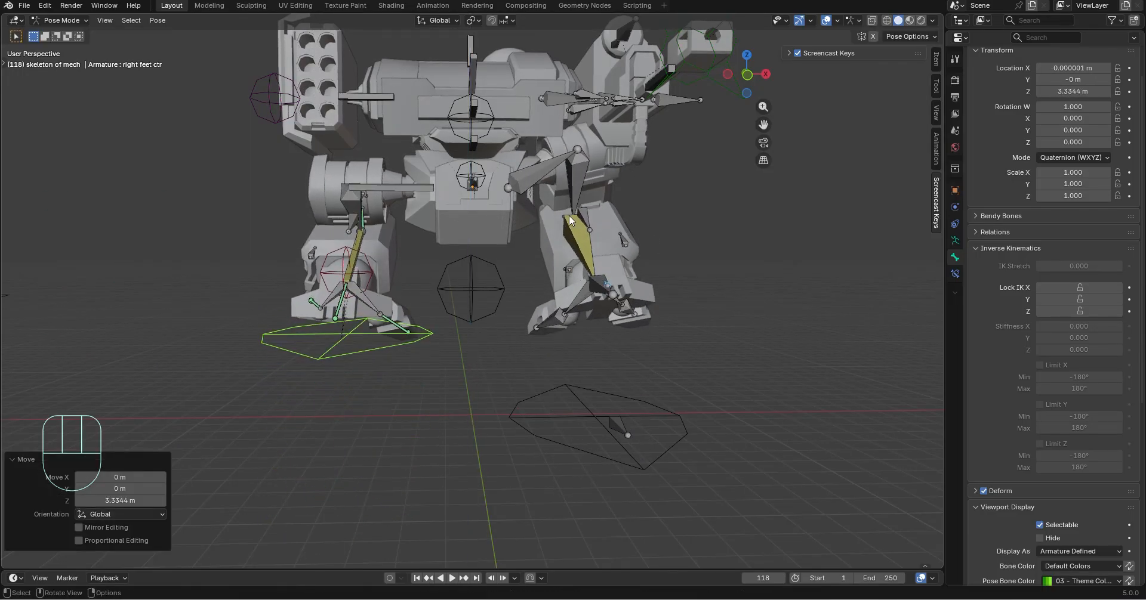
{"action": "key", "text": "ctrl+z"}
Lock the IK X axis of the left leg rod bone, matching the right leg rod
{"action": "middle_click_drag", "start_coordinate": [758, 289], "coordinate": [674, 352]}
{"action": "left_click", "coordinate": [539, 178]}
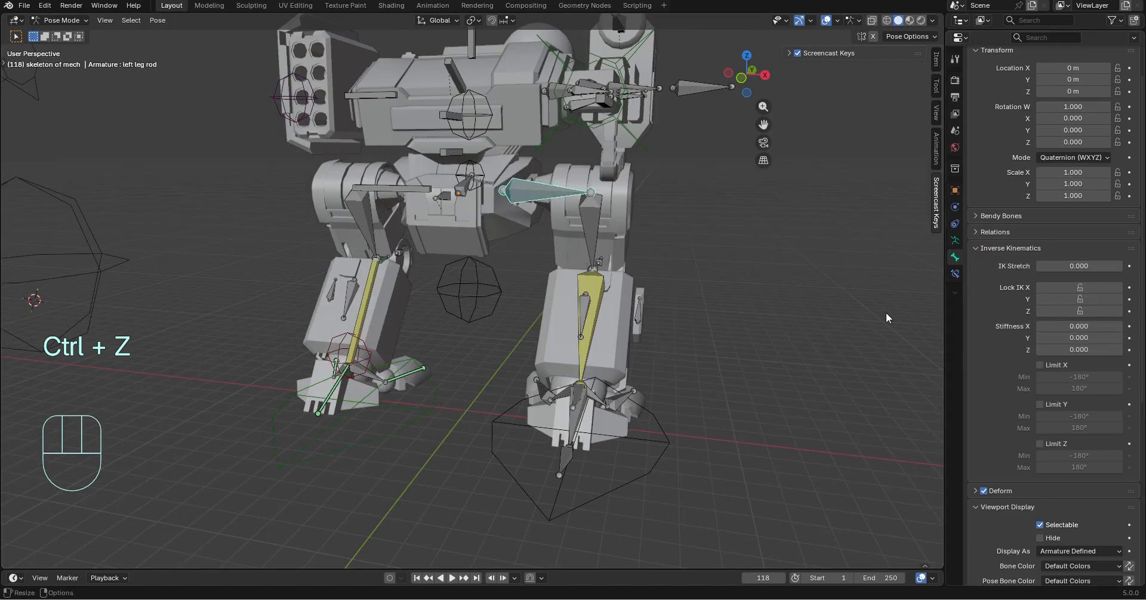
{"action": "scroll", "coordinate": [697, 212], "scroll_direction": "up", "scroll_amount": 3}
{"action": "middle_click_drag", "start_coordinate": [660, 217], "coordinate": [655, 239], "text": "shift"}
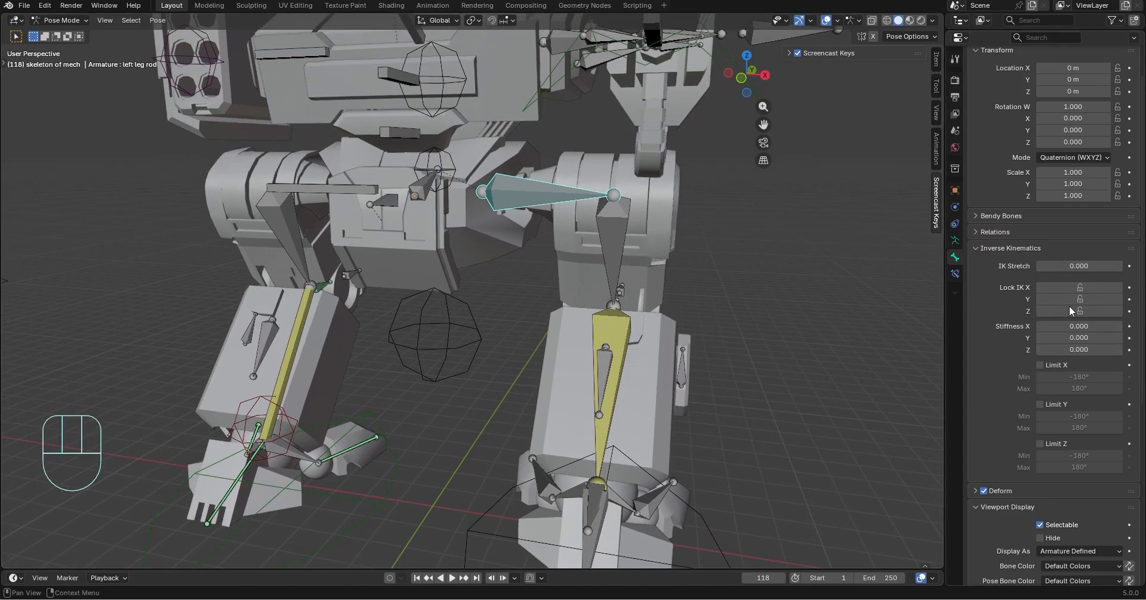
{"action": "left_click", "coordinate": [1080, 290]}
{"action": "middle_click_drag", "start_coordinate": [644, 346], "coordinate": [617, 361]}
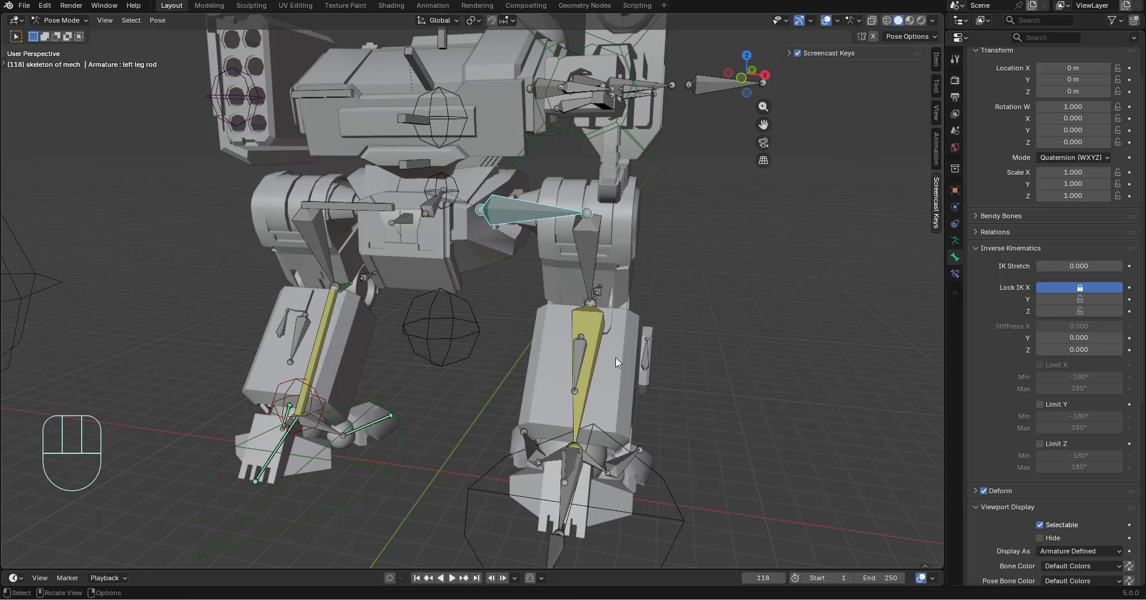
Test the left leg's IK by moving Bone.044 up along global Z, and undo the move
{"action": "left_click", "coordinate": [567, 458]}
{"action": "key", "text": "g"}
{"action": "key", "text": "z"}
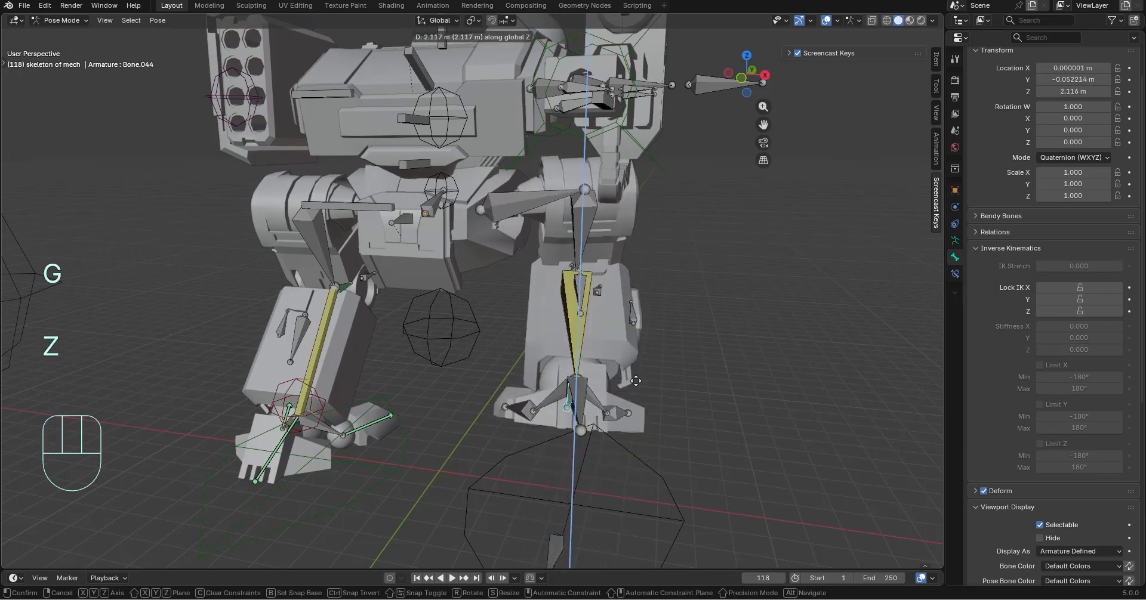
{"action": "left_click", "coordinate": [620, 418]}
{"action": "key", "text": "ctrl+z"}
{"action": "key", "text": "ctrl+z"}
Compare the IK axis locks of the leg rod and upper leg bones on both legs
{"action": "middle_click_drag", "start_coordinate": [609, 305], "coordinate": [636, 300]}
{"action": "middle_click_drag", "start_coordinate": [636, 300], "coordinate": [646, 248], "text": "shift"}
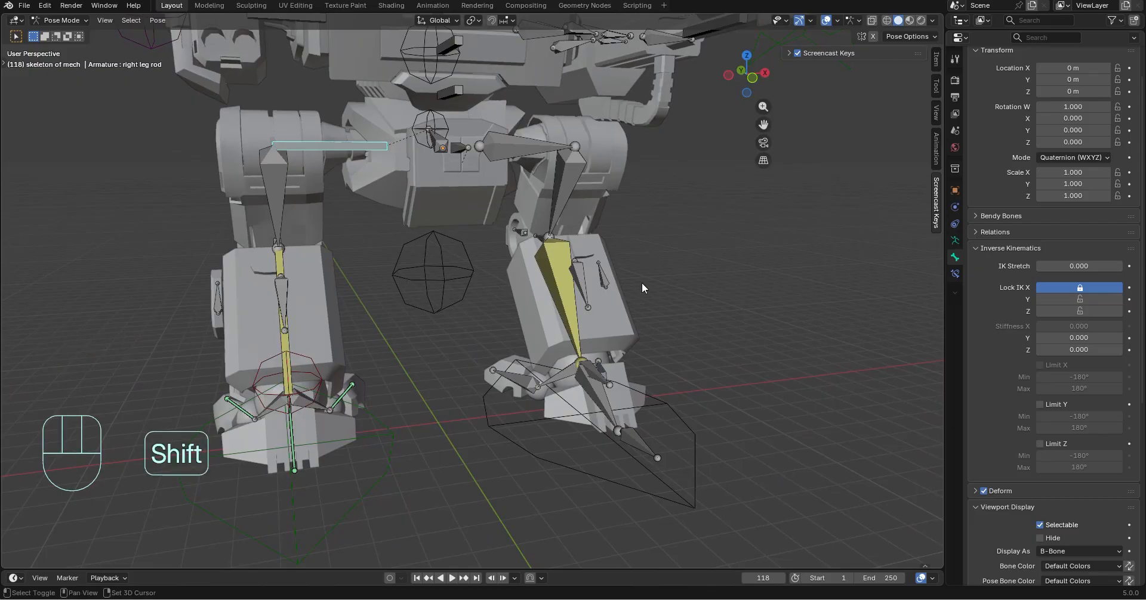
{"action": "scroll", "coordinate": [1015, 353], "scroll_direction": "down", "scroll_amount": 5}
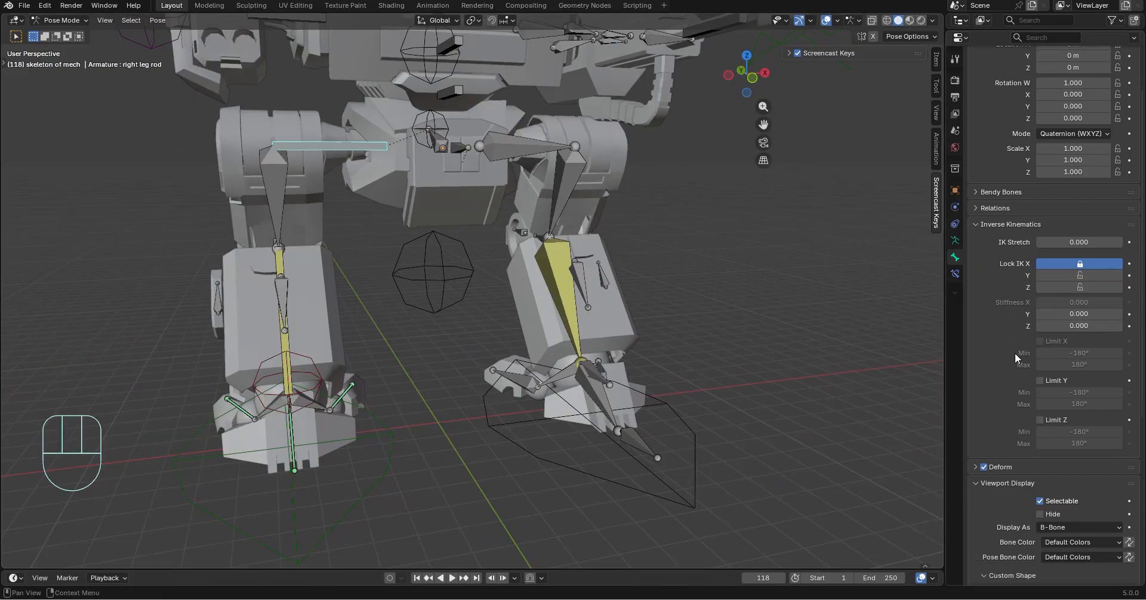
{"action": "left_click", "coordinate": [591, 372]}
{"action": "middle_click_drag", "start_coordinate": [721, 353], "coordinate": [517, 157]}
{"action": "left_click", "coordinate": [517, 157]}
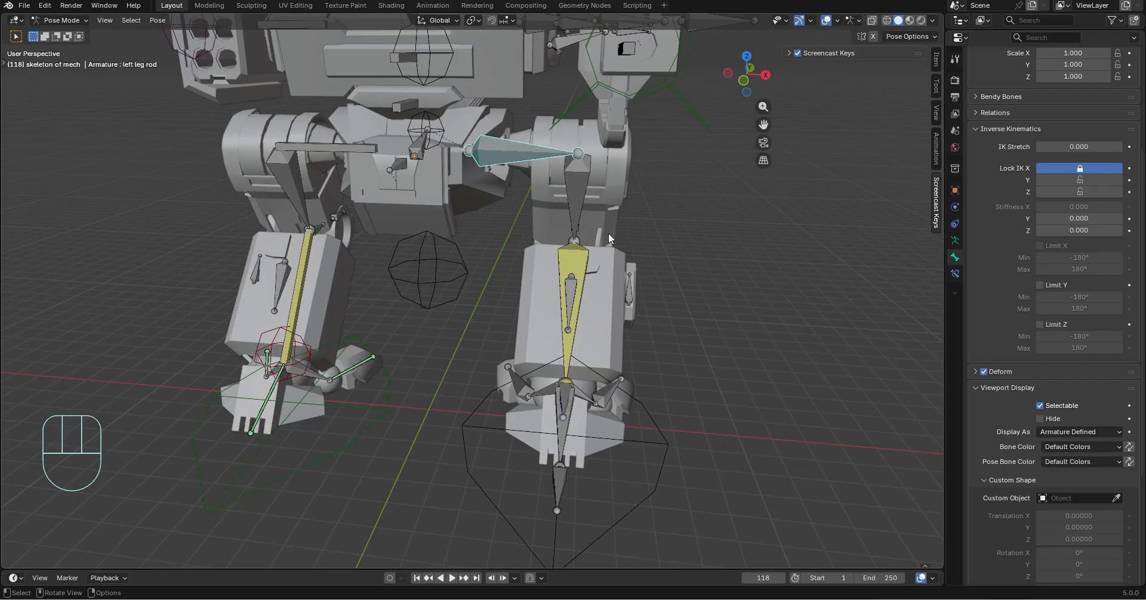
{"action": "left_click", "coordinate": [278, 164]}
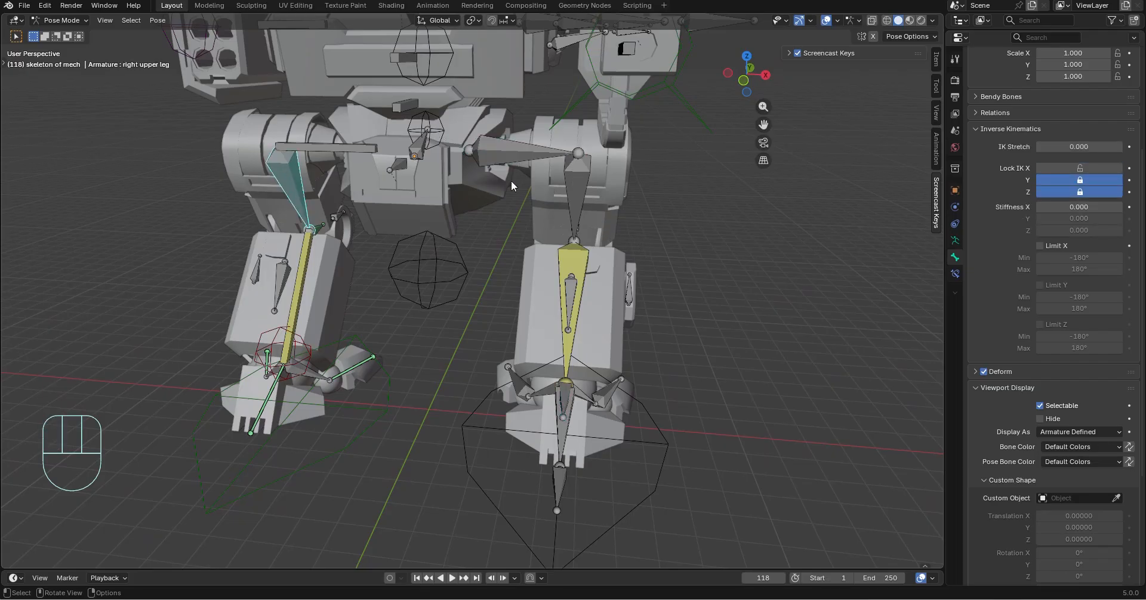
{"action": "left_click", "coordinate": [582, 179]}
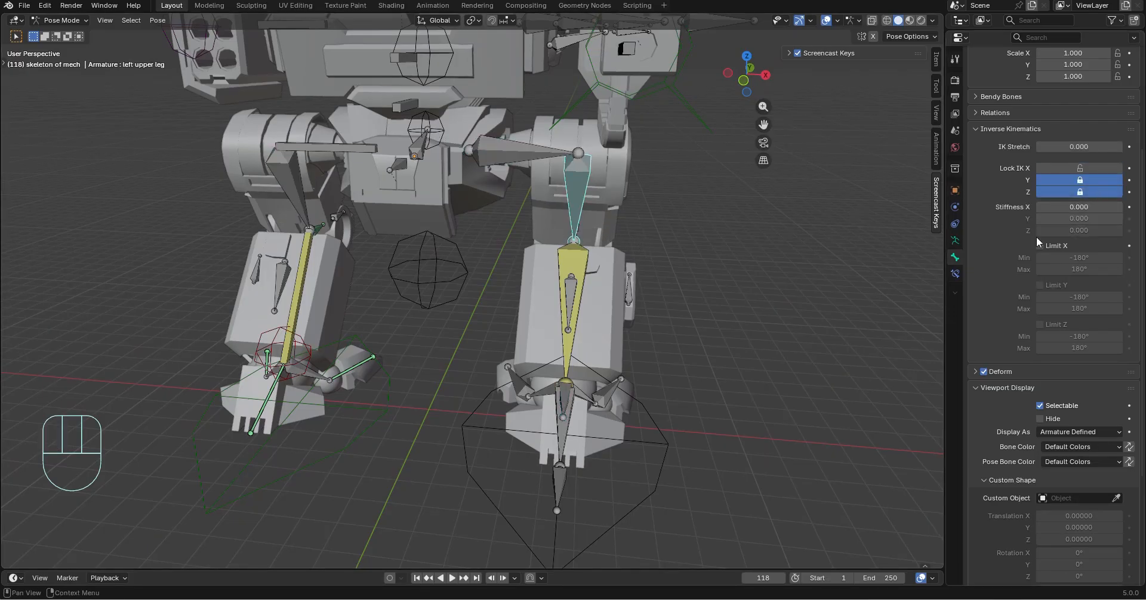
{"action": "middle_click_drag", "start_coordinate": [673, 421], "coordinate": [659, 411]}
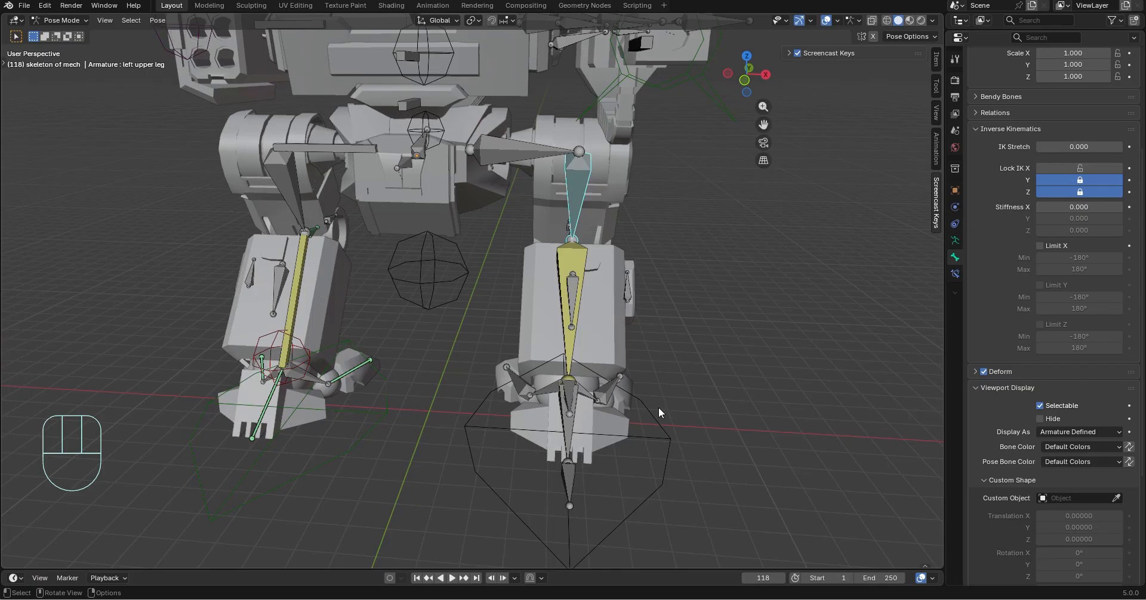
Try rotating the right upper leg and right leg rod bones, and cancel both rotations
{"action": "left_click", "coordinate": [285, 192]}
{"action": "key", "text": "r"}
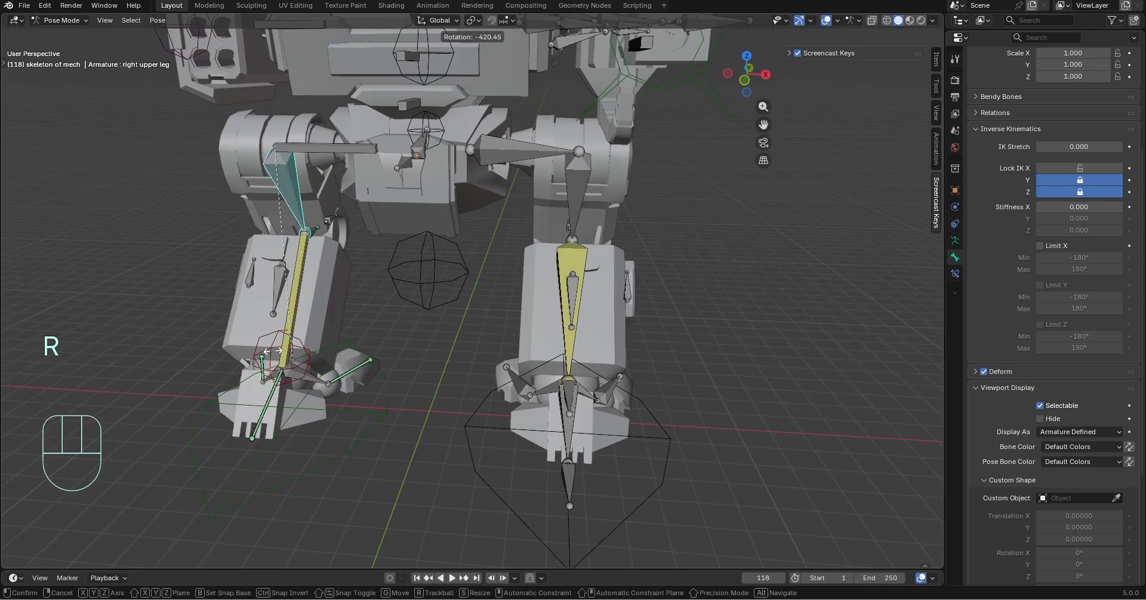
{"action": "right_click", "coordinate": [427, 143]}
{"action": "key", "text": "ctrl+z"}
{"action": "key", "text": "r"}
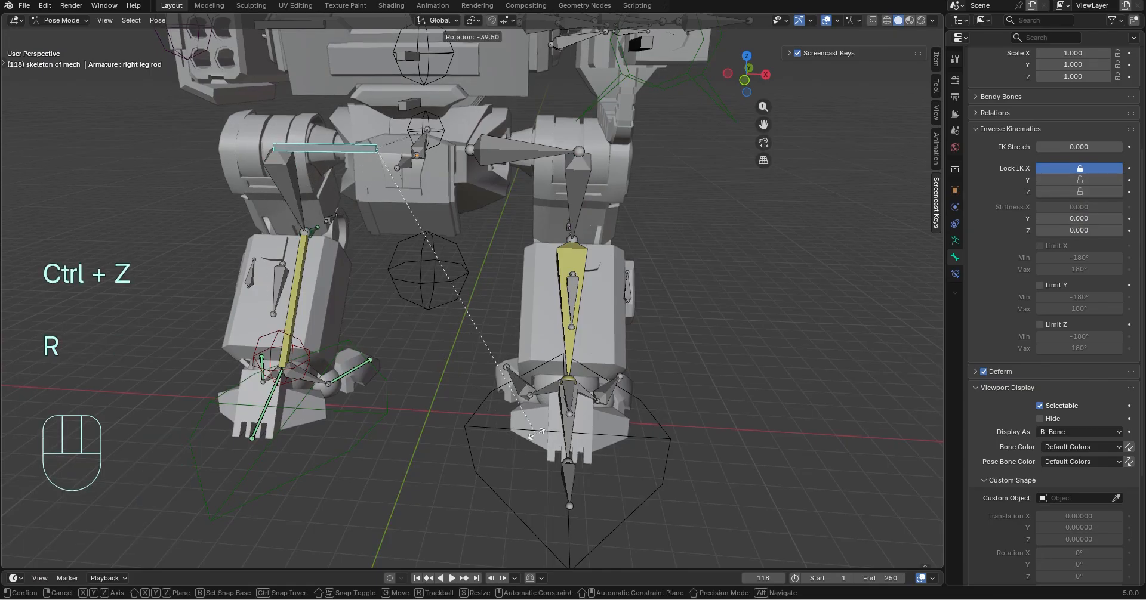
{"action": "right_click", "coordinate": [565, 202]}
{"action": "key", "text": "ctrl+z"}
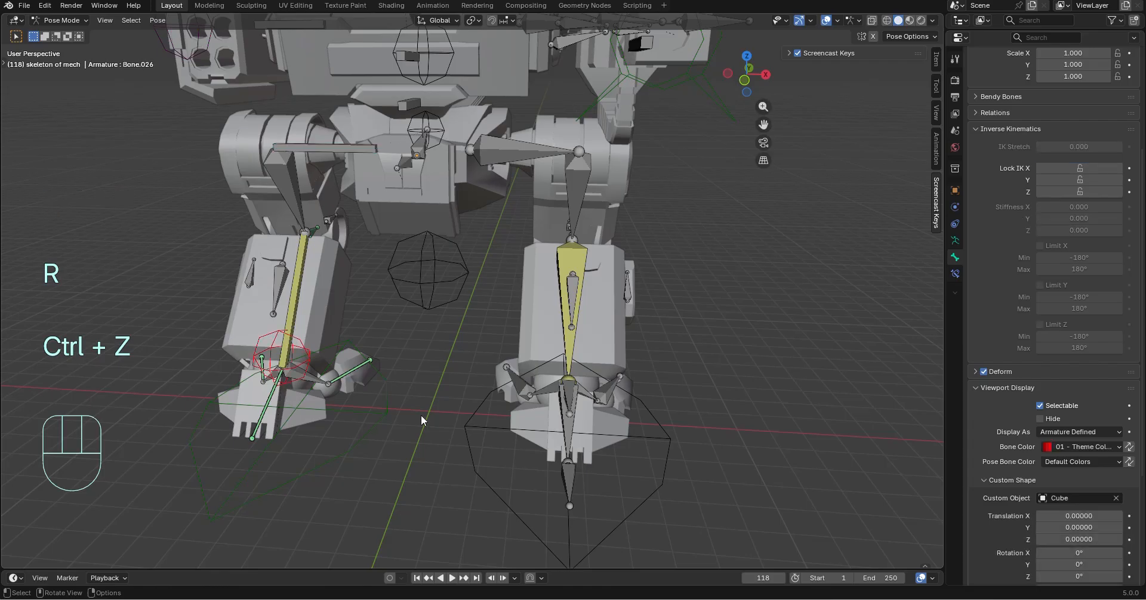
Test the right ankle control Bone.026 with a free move, and undo it
{"action": "key", "text": "g"}
{"action": "left_click", "coordinate": [281, 350]}
{"action": "key", "text": "ctrl+z"}
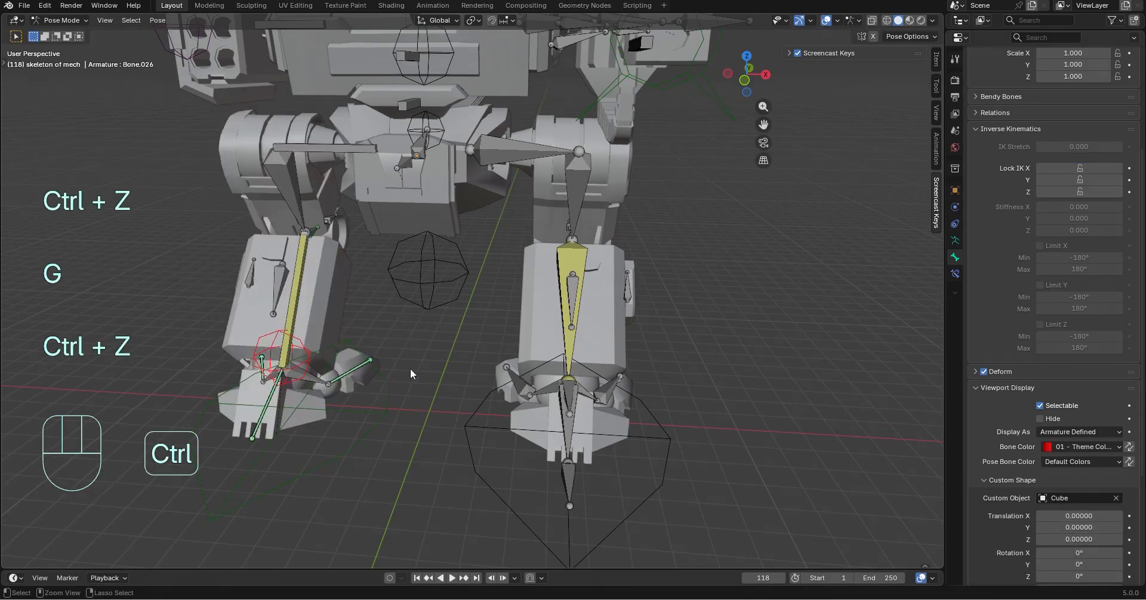
Test Bone.044 at the left ankle with a free move and a move along global Z, and undo both
{"action": "left_click", "coordinate": [574, 395]}
{"action": "middle_click_drag", "start_coordinate": [657, 394], "coordinate": [633, 389]}
{"action": "left_click", "coordinate": [586, 394]}
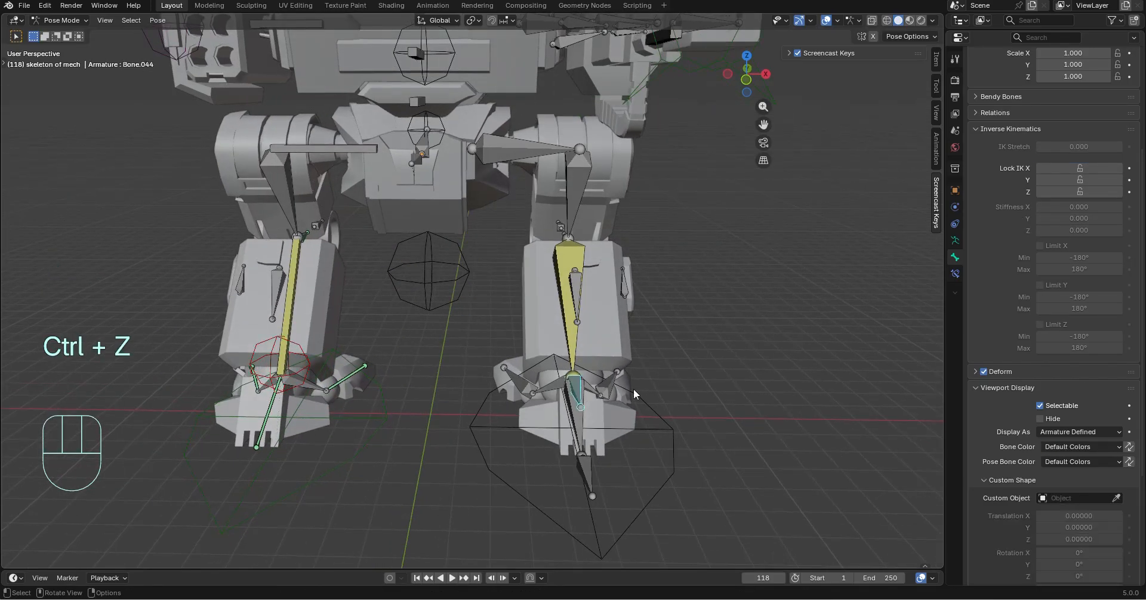
{"action": "key", "text": "g"}
{"action": "left_click", "coordinate": [635, 378]}
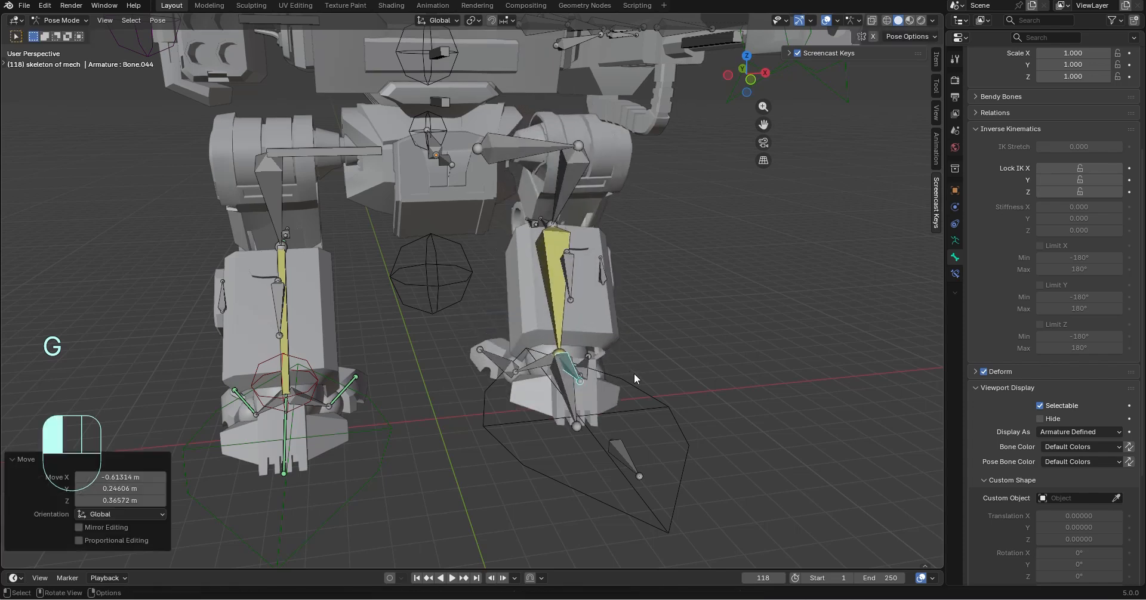
{"action": "key", "text": "ctrl+z"}
{"action": "key", "text": "g"}
{"action": "key", "text": "z"}
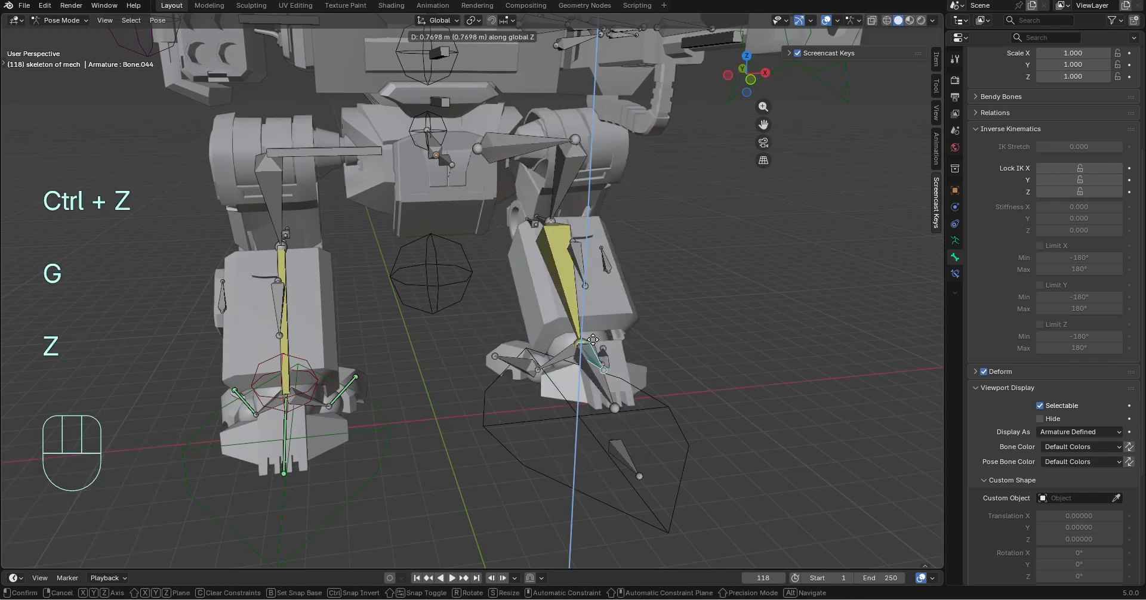
{"action": "left_click", "coordinate": [584, 356]}
{"action": "key", "text": "ctrl+z"}
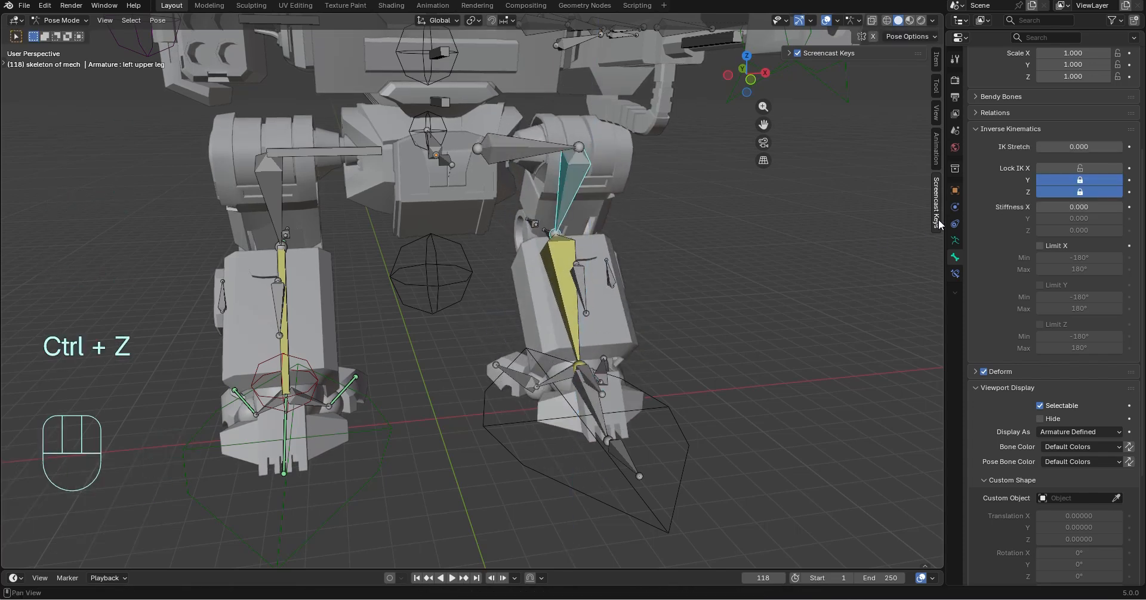
Compare the IK axis locks of the left leg rod and right upper leg, and display the right upper leg bone as B-Bone
{"action": "left_click", "coordinate": [584, 154]}
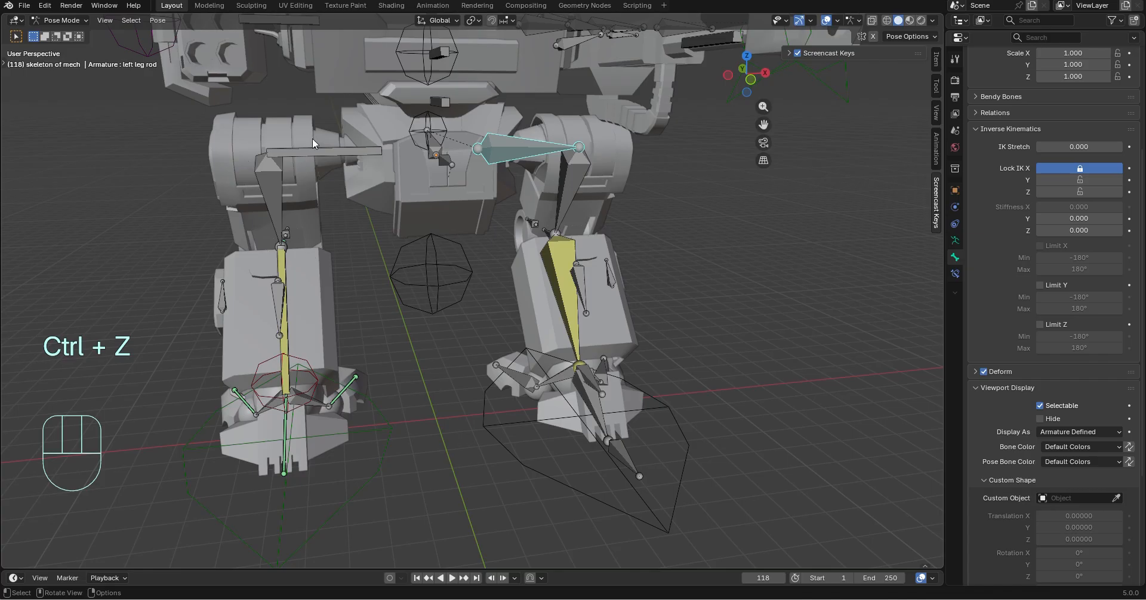
{"action": "left_click", "coordinate": [314, 153]}
{"action": "left_click", "coordinate": [281, 194]}
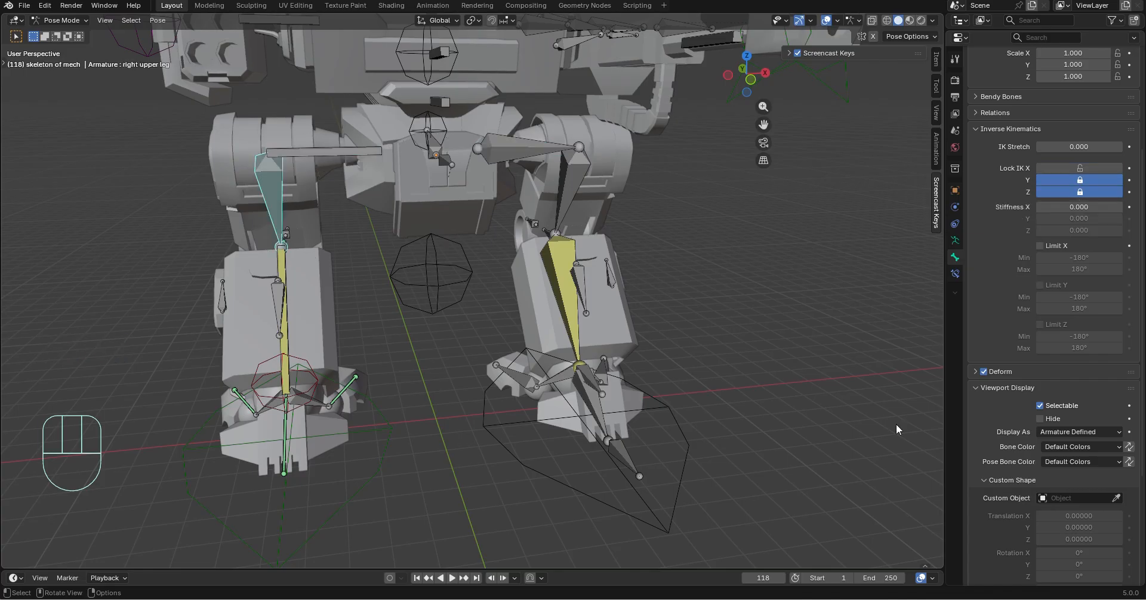
{"action": "left_click", "coordinate": [1106, 436]}
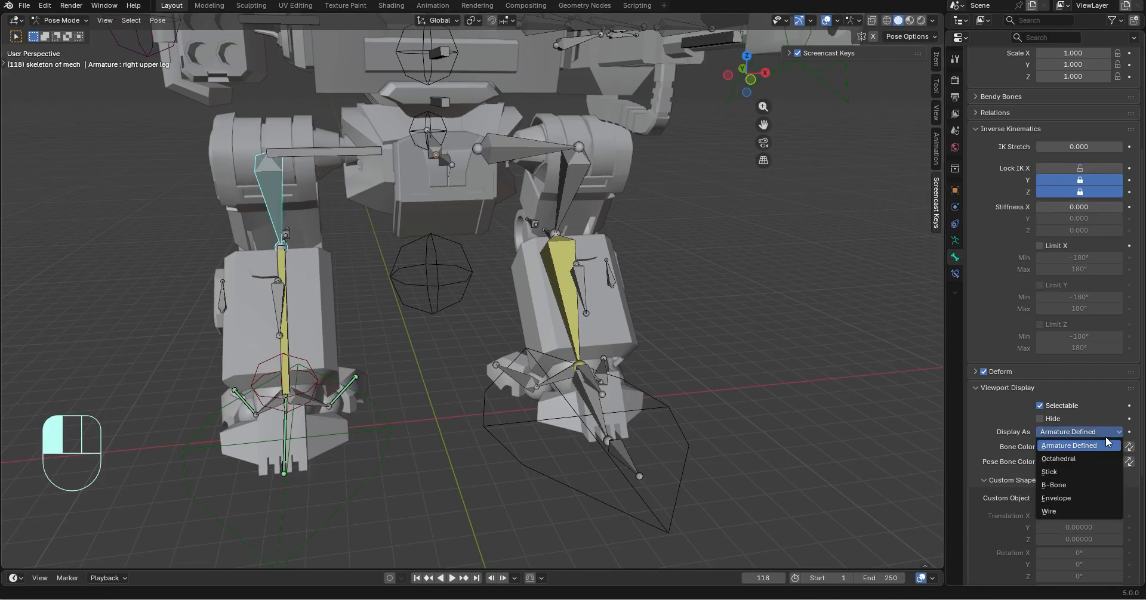
{"action": "left_click", "coordinate": [1088, 481]}
Inspect the knee control bones of both legs from the side and compare how they are set up
{"action": "middle_click_drag", "start_coordinate": [889, 373], "coordinate": [443, 242]}
{"action": "middle_click_drag", "start_coordinate": [579, 375], "coordinate": [520, 385]}
{"action": "middle_click_drag", "start_coordinate": [521, 385], "coordinate": [527, 328], "text": "shift"}
{"action": "scroll", "coordinate": [528, 329], "scroll_direction": "up", "scroll_amount": 2}
{"action": "middle_click_drag", "start_coordinate": [527, 328], "coordinate": [459, 415]}
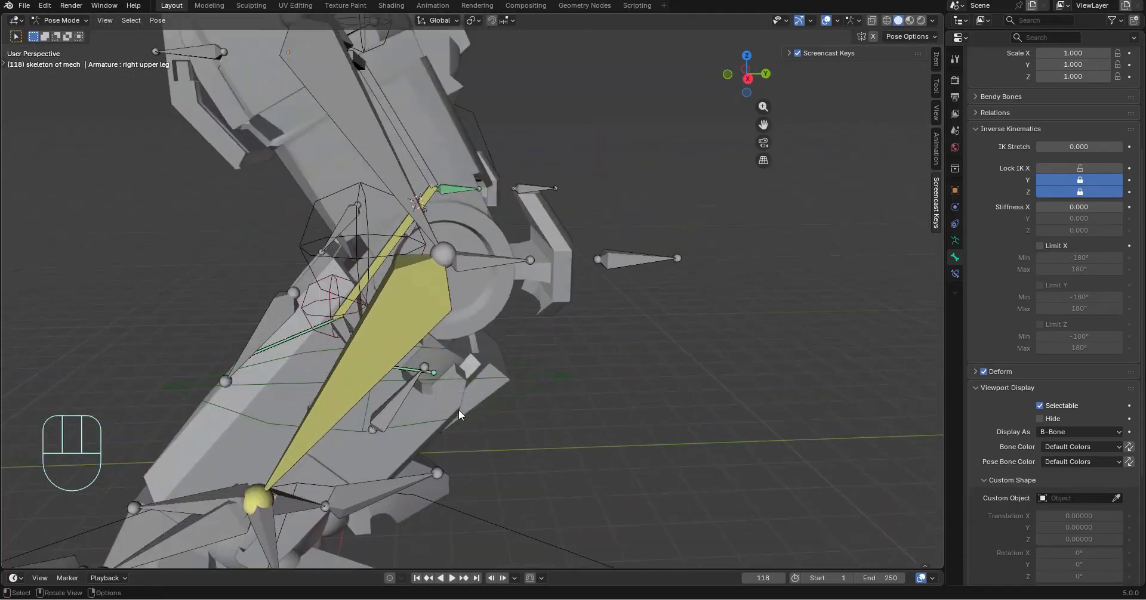
{"action": "left_click", "coordinate": [471, 256]}
{"action": "middle_click_drag", "start_coordinate": [575, 262], "coordinate": [394, 286]}
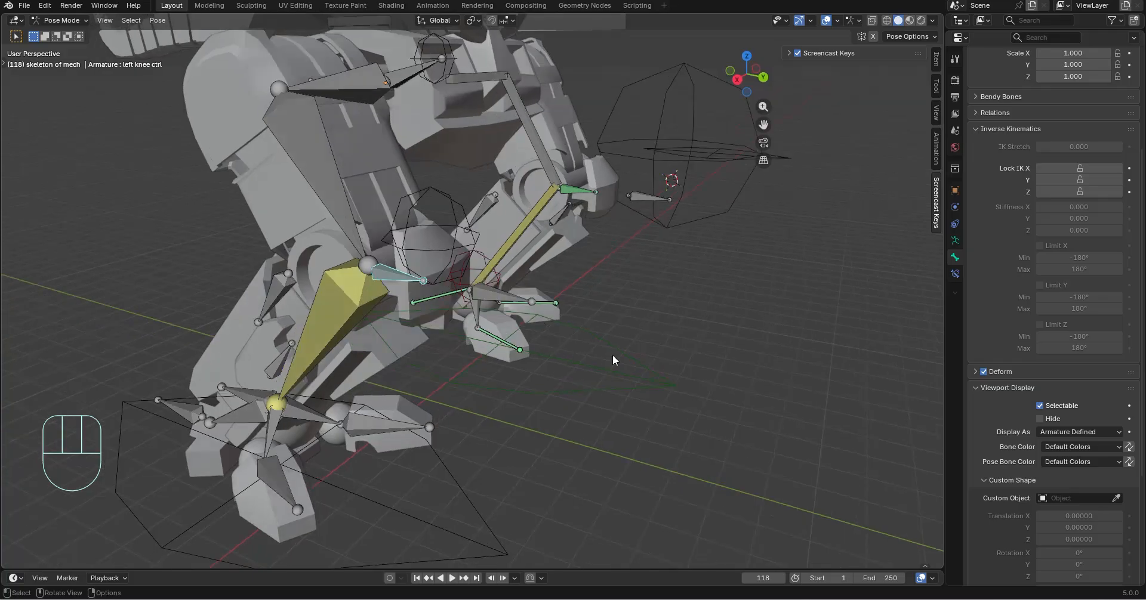
Test the right foot control with a free move, check the leg from the side, and undo the move
{"action": "left_click", "coordinate": [613, 347]}
{"action": "key", "text": "g"}
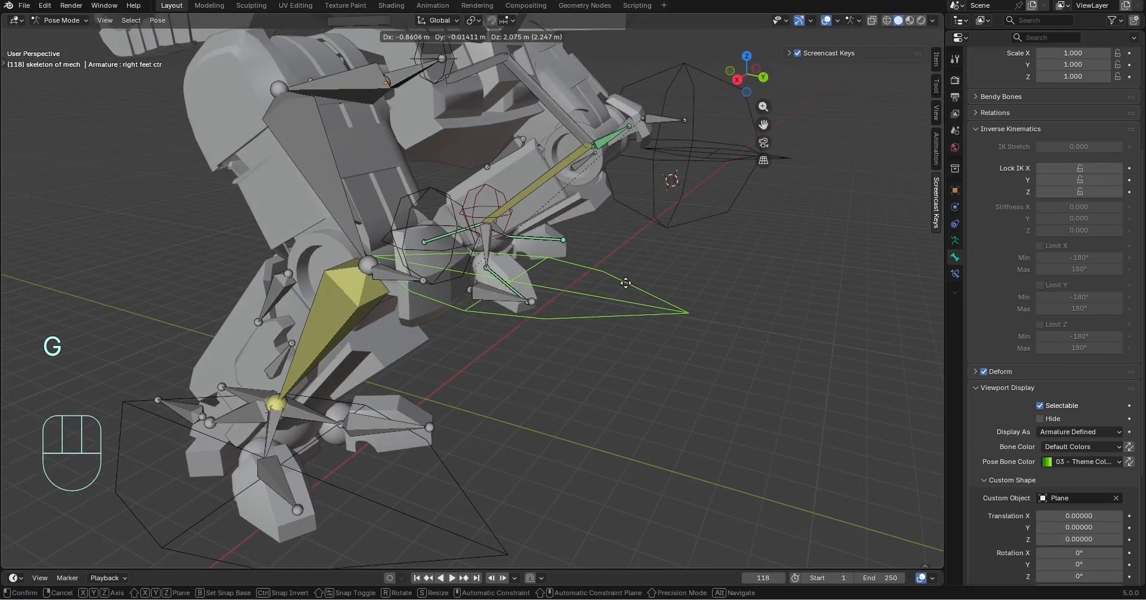
{"action": "left_click", "coordinate": [621, 165]}
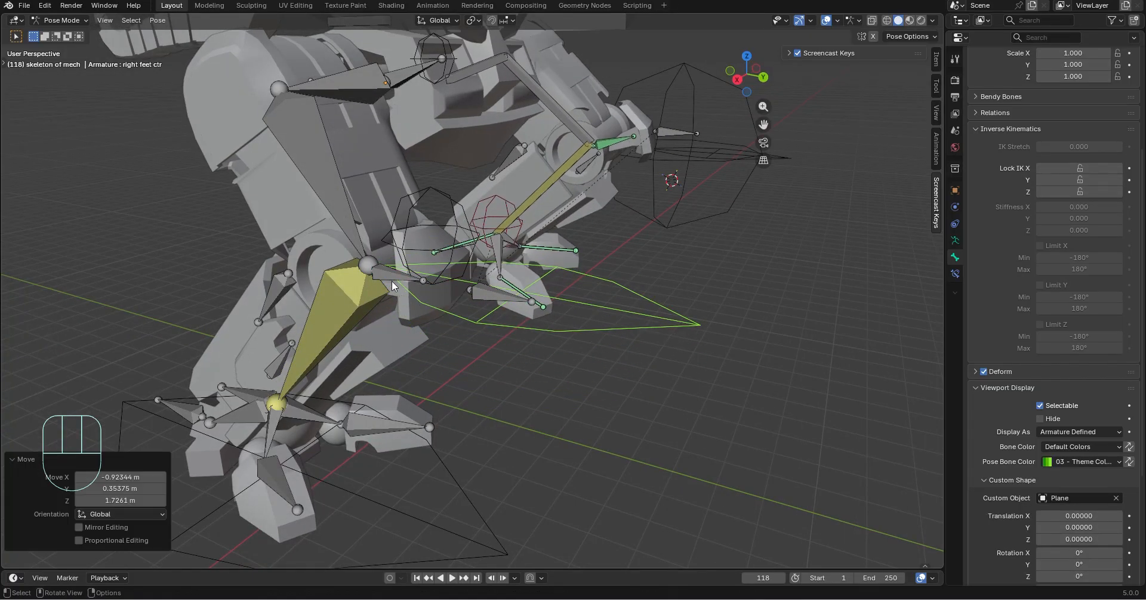
{"action": "middle_click_drag", "start_coordinate": [391, 281], "coordinate": [625, 318]}
{"action": "key", "text": "ctrl+z"}
{"action": "key", "text": "ctrl+z"}
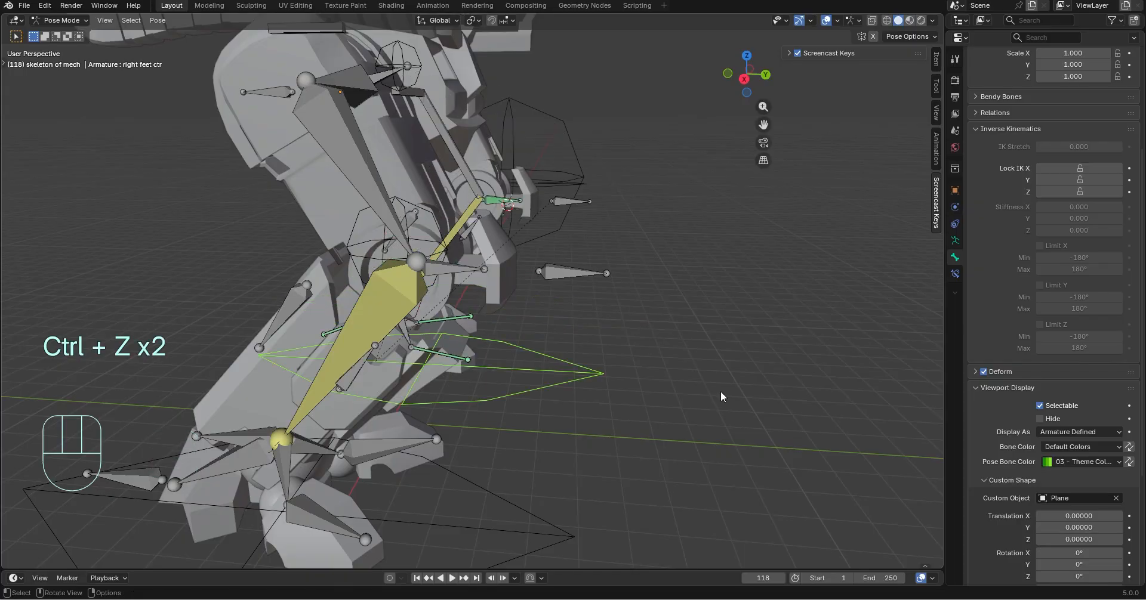
Add a Damped Track constraint to the left knee control bone, targeting the separate bone behind the left knee in skeleton of mech
{"action": "left_click", "coordinate": [450, 275]}
{"action": "left_click", "coordinate": [955, 273]}
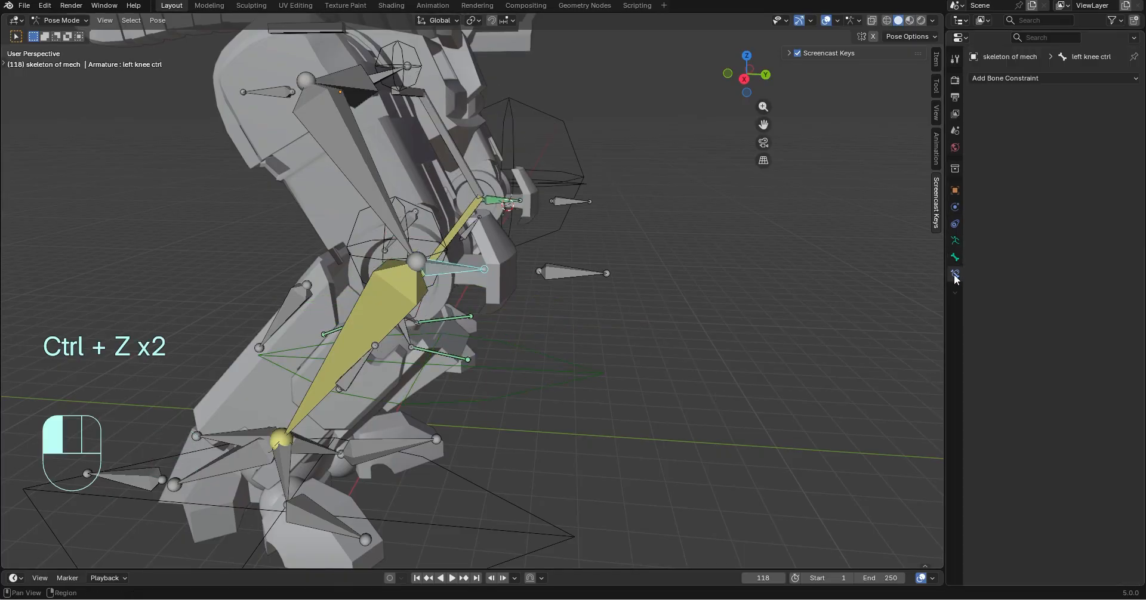
{"action": "left_click", "coordinate": [1015, 78]}
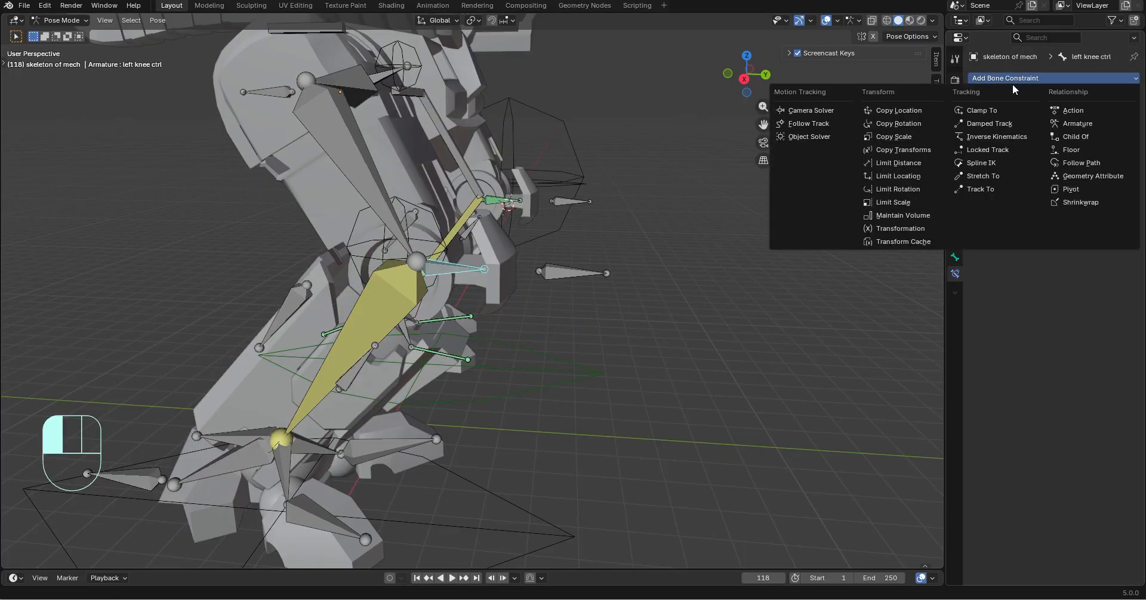
{"action": "left_click", "coordinate": [991, 125]}
{"action": "left_click", "coordinate": [1117, 115]}
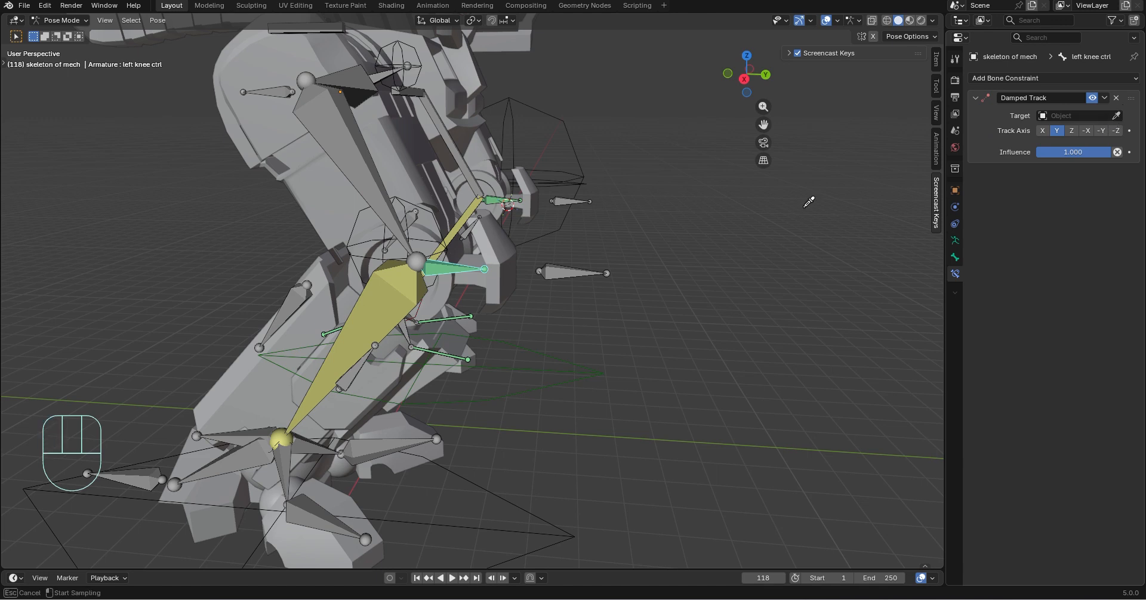
{"action": "left_click", "coordinate": [595, 275]}
{"action": "scroll", "coordinate": [561, 398], "scroll_direction": "down", "scroll_amount": 3}
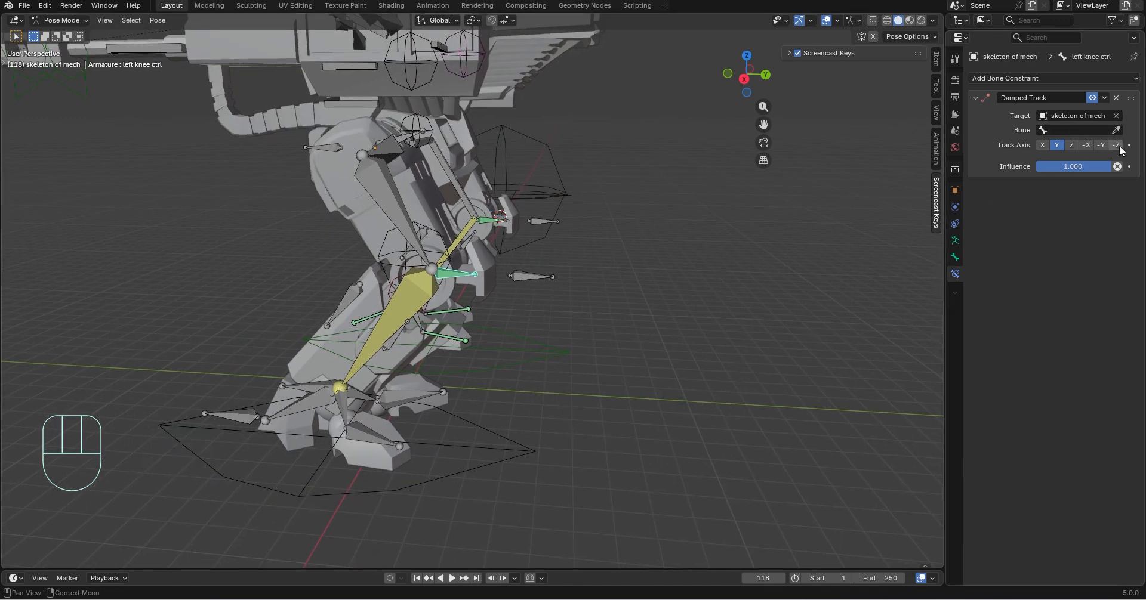
{"action": "scroll", "coordinate": [531, 468], "scroll_direction": "up", "scroll_amount": 3}
Test the left foot control and Bone.044 at the left ankle with free moves, and undo both
{"action": "left_click", "coordinate": [523, 502]}
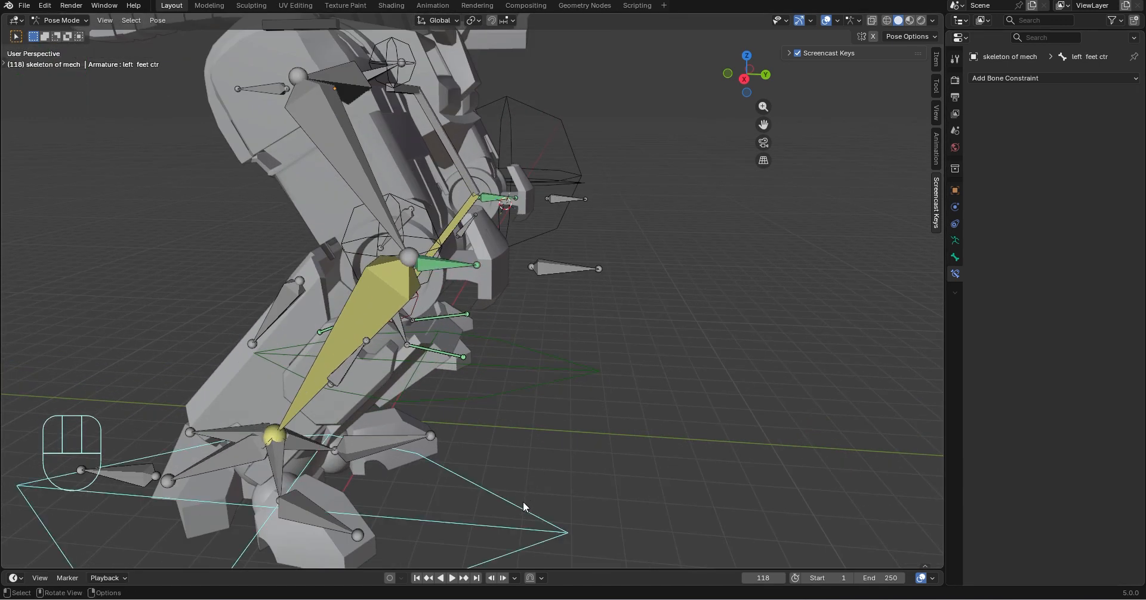
{"action": "key", "text": "g"}
{"action": "key", "text": "ctrl+z"}
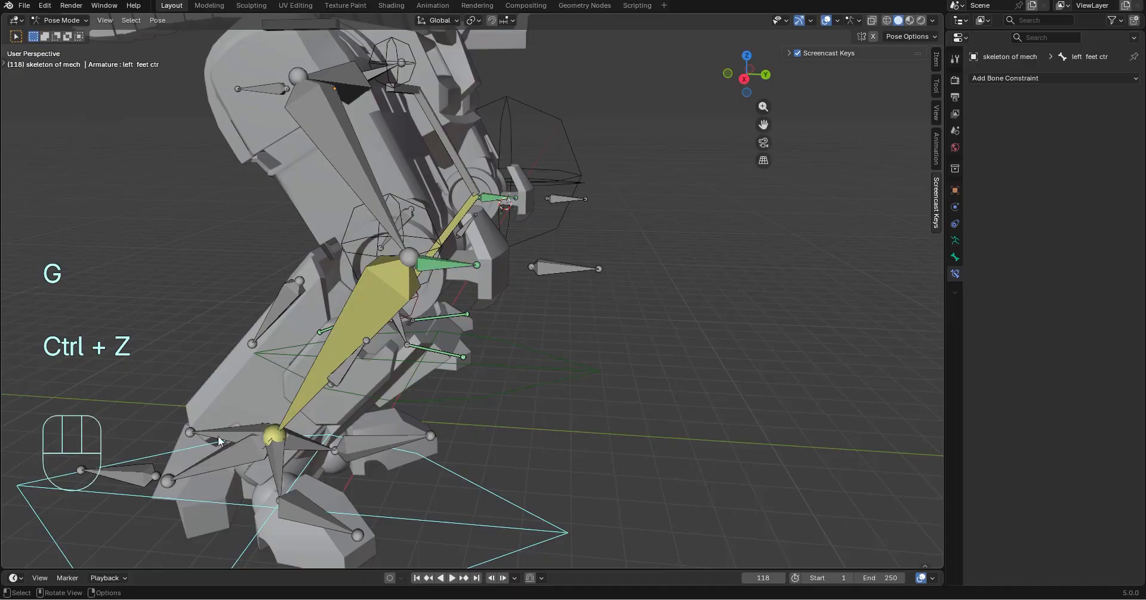
{"action": "left_click", "coordinate": [272, 436]}
{"action": "key", "text": "g"}
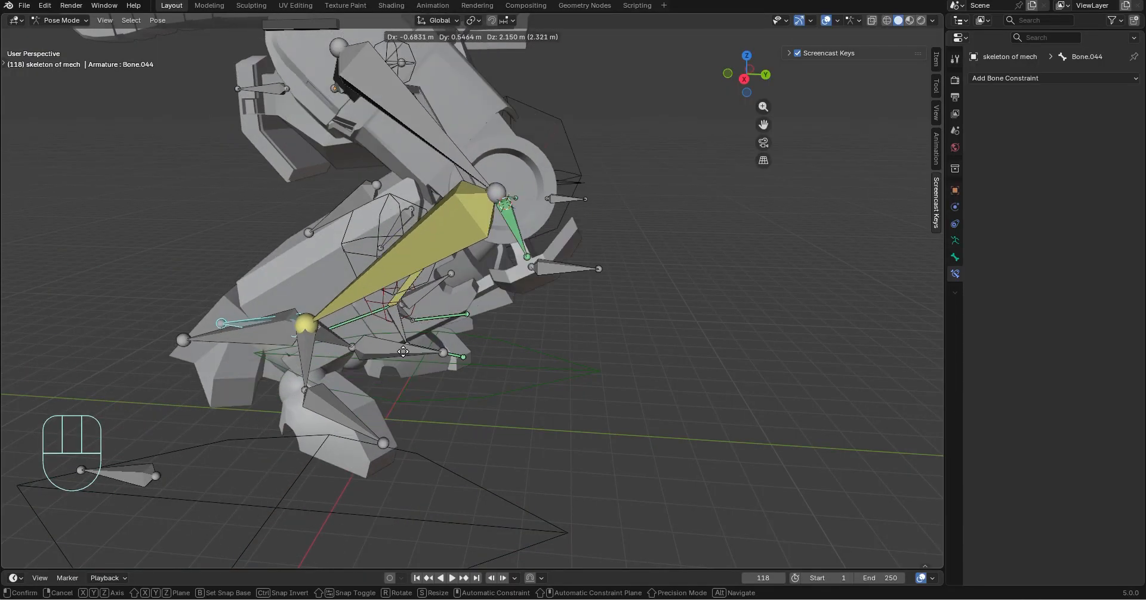
{"action": "key", "text": "ctrl+z"}
Assign the Cube wire sphere as the custom shape of the right knee control bone
{"action": "left_click", "coordinate": [463, 265], "text": "shift"}
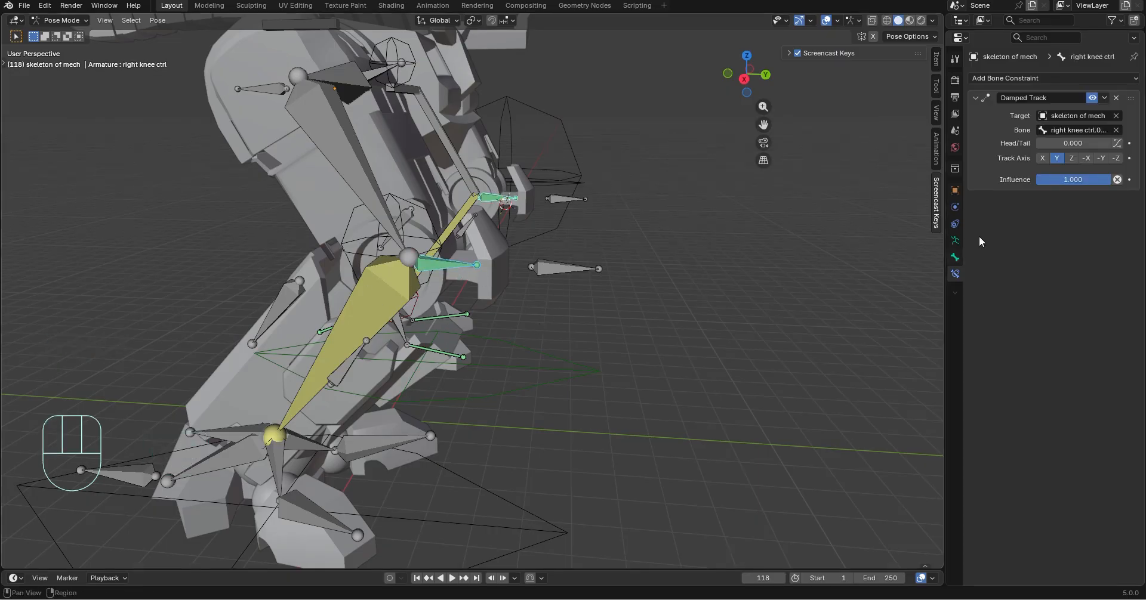
{"action": "middle_click_drag", "start_coordinate": [661, 236], "coordinate": [822, 238]}
{"action": "scroll", "coordinate": [821, 238], "scroll_direction": "down", "scroll_amount": 4}
{"action": "middle_click_drag", "start_coordinate": [369, 292], "coordinate": [650, 266], "text": "shift"}
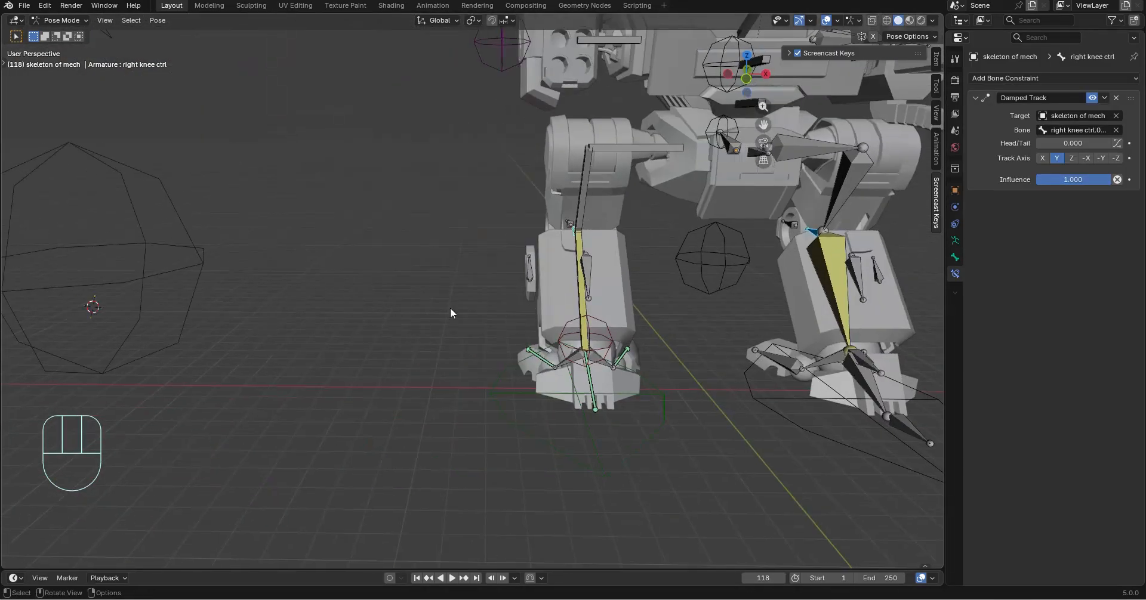
{"action": "scroll", "coordinate": [437, 309], "scroll_direction": "down", "scroll_amount": 2}
{"action": "left_click", "coordinate": [955, 257]}
{"action": "middle_click_drag", "start_coordinate": [835, 358], "coordinate": [747, 379]}
{"action": "scroll", "coordinate": [986, 378], "scroll_direction": "down", "scroll_amount": 8}
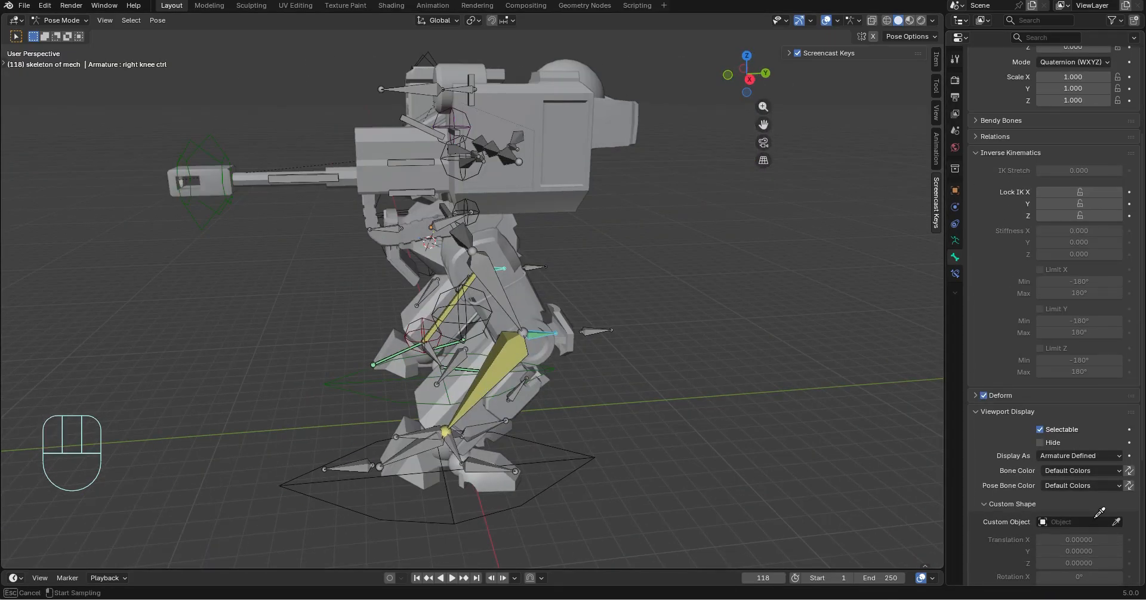
{"action": "middle_click_drag", "start_coordinate": [607, 253], "coordinate": [715, 260]}
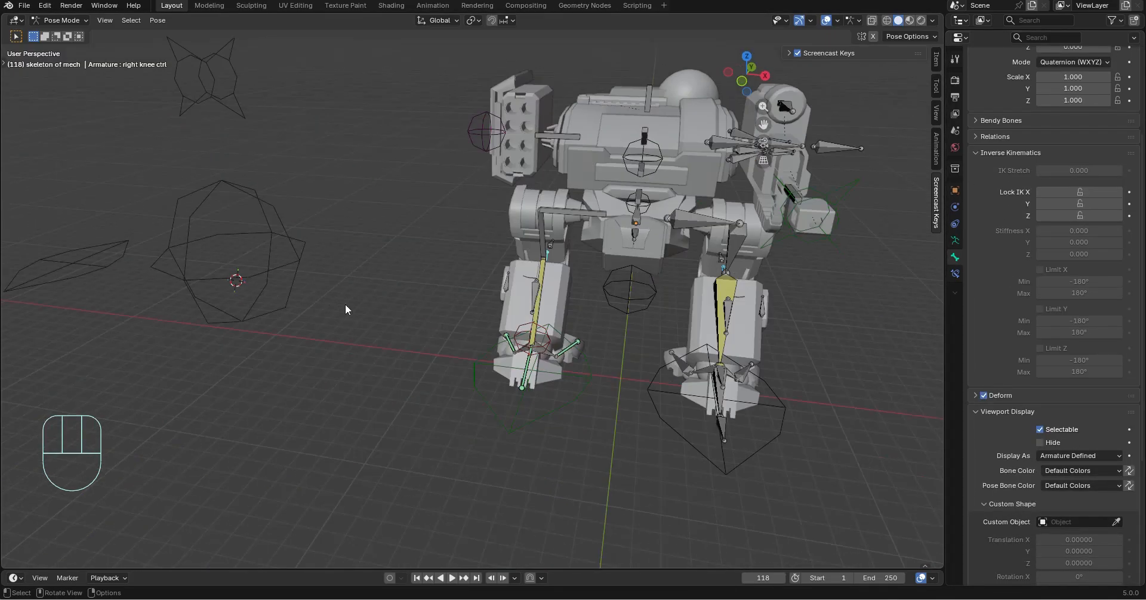
{"action": "middle_click_drag", "start_coordinate": [345, 309], "coordinate": [615, 317], "text": "shift"}
{"action": "left_click", "coordinate": [535, 264]}
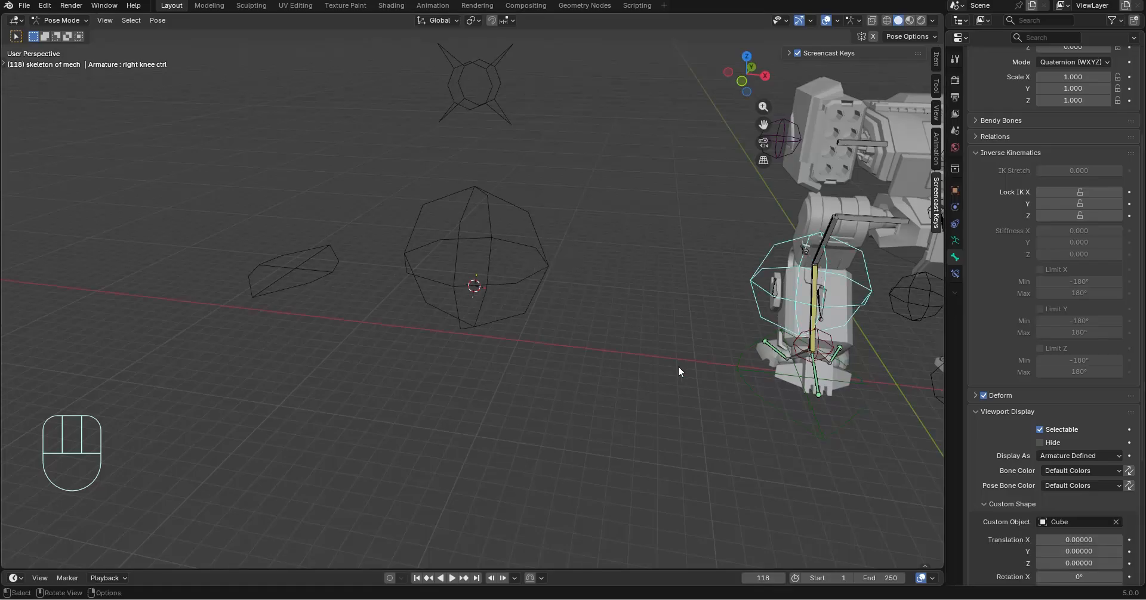
Set the right knee control's custom shape scale to 0.2 on X, Y and Z
{"action": "middle_click_drag", "start_coordinate": [678, 366], "coordinate": [518, 342]}
{"action": "middle_click_drag", "start_coordinate": [698, 350], "coordinate": [597, 356], "text": "shift"}
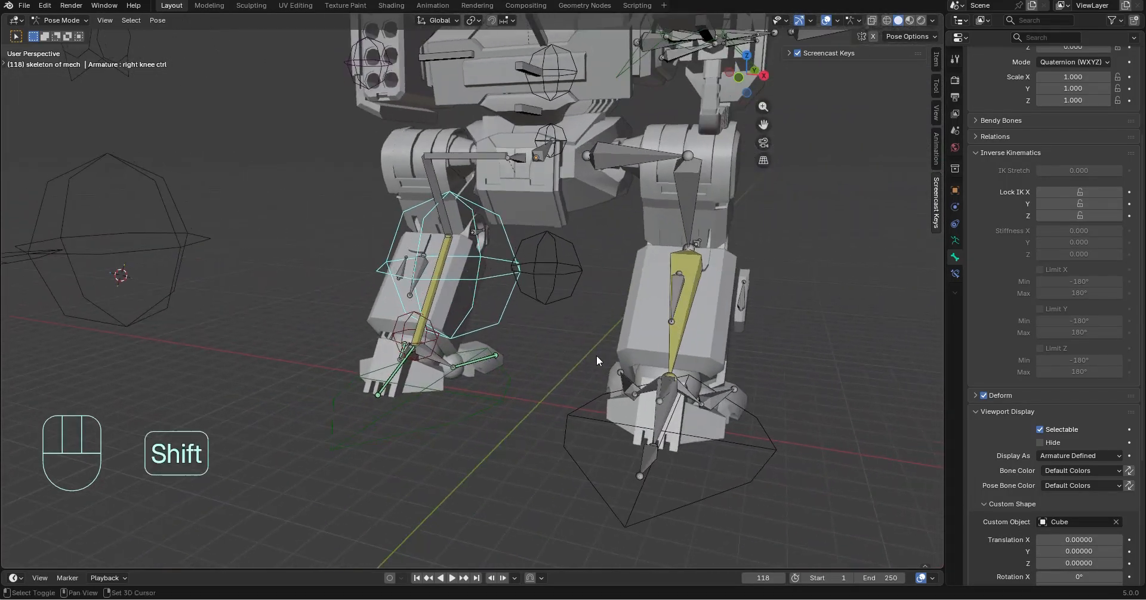
{"action": "scroll", "coordinate": [979, 366], "scroll_direction": "down", "scroll_amount": 6}
{"action": "left_click_drag", "start_coordinate": [1079, 471], "coordinate": [1030, 495]}
Set the right knee control's custom shape translation Z to -0.35 to centre it on the knee joint
{"action": "middle_click_drag", "start_coordinate": [794, 350], "coordinate": [638, 340]}
{"action": "middle_click_drag", "start_coordinate": [322, 310], "coordinate": [468, 377], "text": "shift"}
{"action": "scroll", "coordinate": [467, 377], "scroll_direction": "up", "scroll_amount": 5}
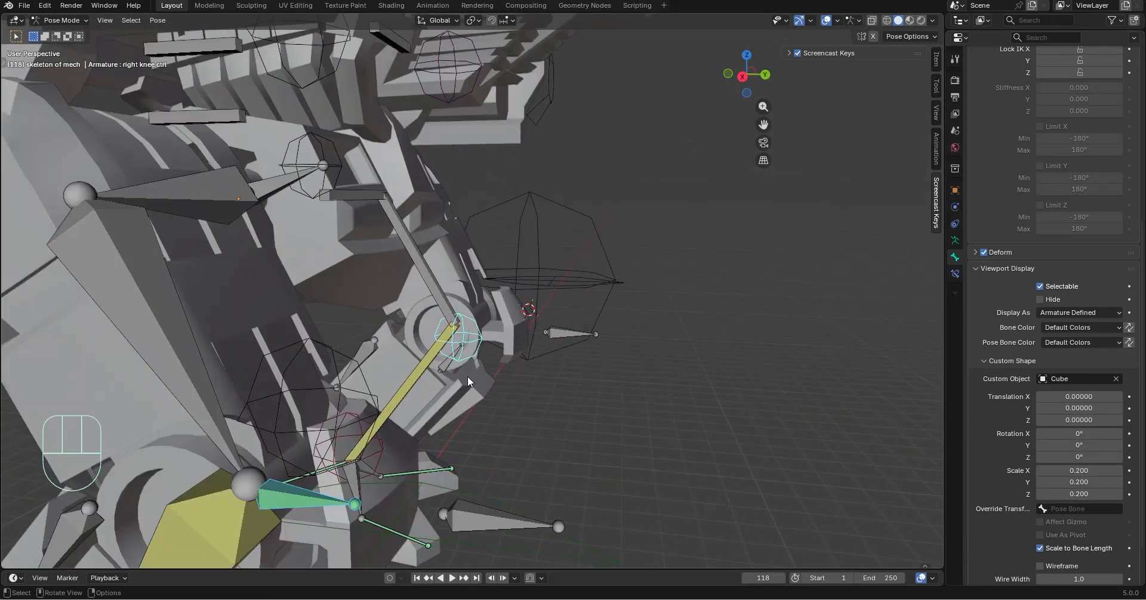
{"action": "scroll", "coordinate": [467, 377], "scroll_direction": "up", "scroll_amount": 5}
{"action": "middle_click_drag", "start_coordinate": [592, 435], "coordinate": [655, 274], "text": "shift"}
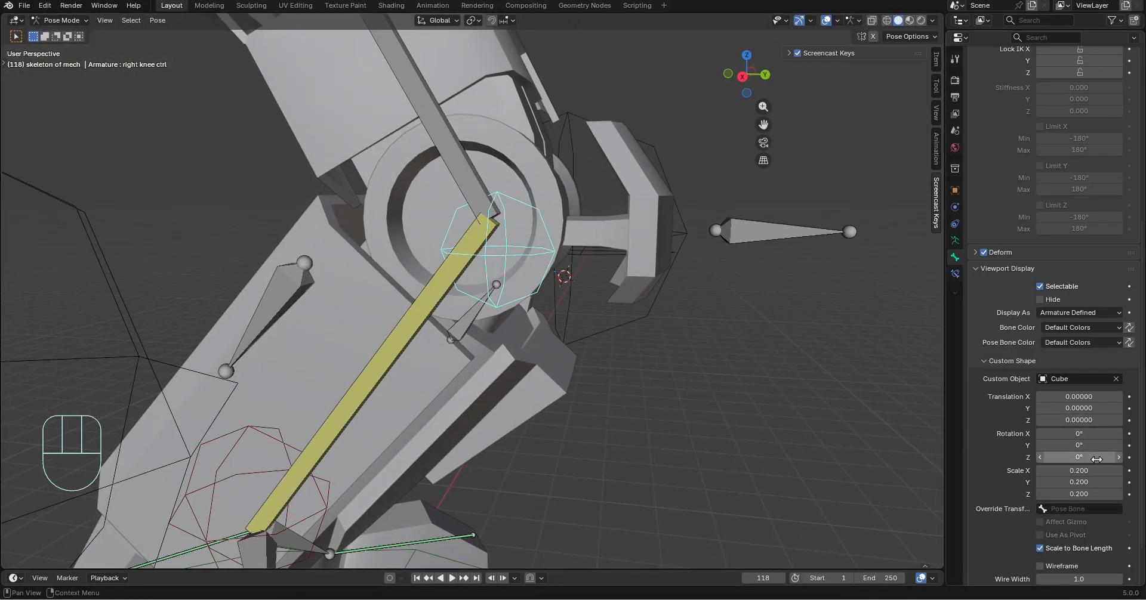
{"action": "left_click_drag", "start_coordinate": [1092, 424], "coordinate": [1042, 424]}
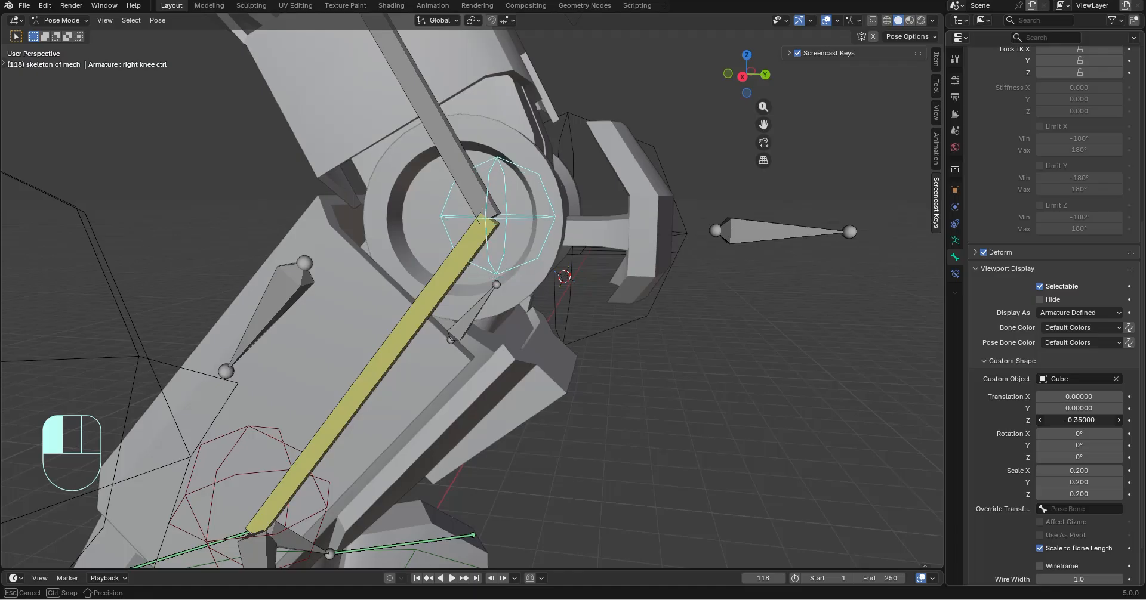
Select the left knee control bone and assign the Cube wire sphere as its custom shape
{"action": "scroll", "coordinate": [510, 265], "scroll_direction": "down", "scroll_amount": 5}
{"action": "middle_click_drag", "start_coordinate": [510, 265], "coordinate": [604, 250]}
{"action": "scroll", "coordinate": [630, 238], "scroll_direction": "up", "scroll_amount": 3}
{"action": "left_click", "coordinate": [362, 249]}
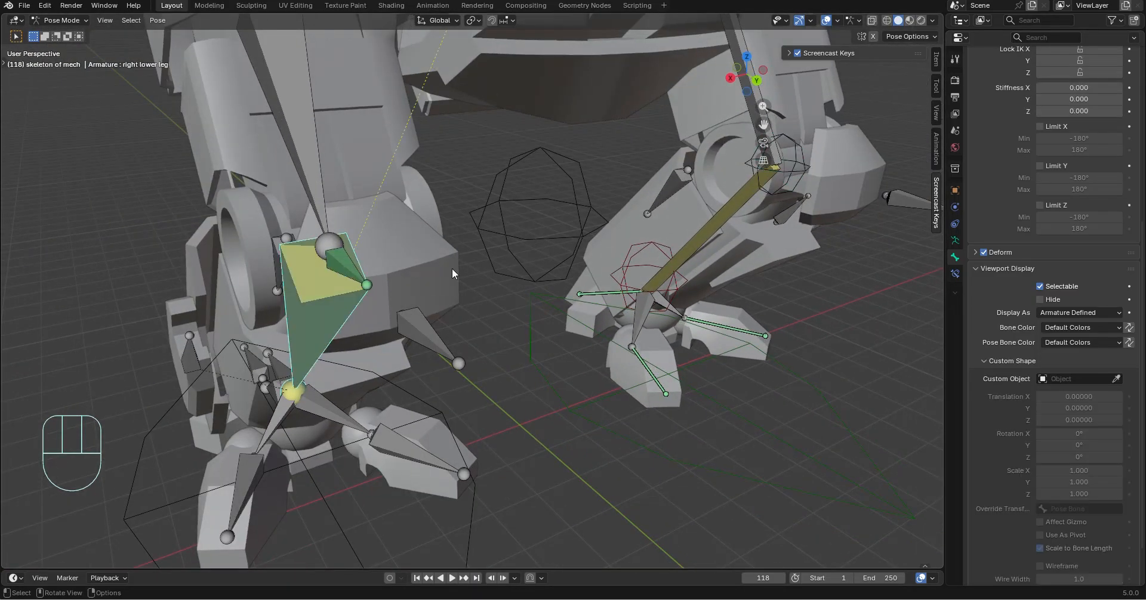
{"action": "left_click", "coordinate": [346, 271]}
{"action": "scroll", "coordinate": [541, 291], "scroll_direction": "down", "scroll_amount": 3}
{"action": "middle_click_drag", "start_coordinate": [541, 291], "coordinate": [503, 310], "text": "shift"}
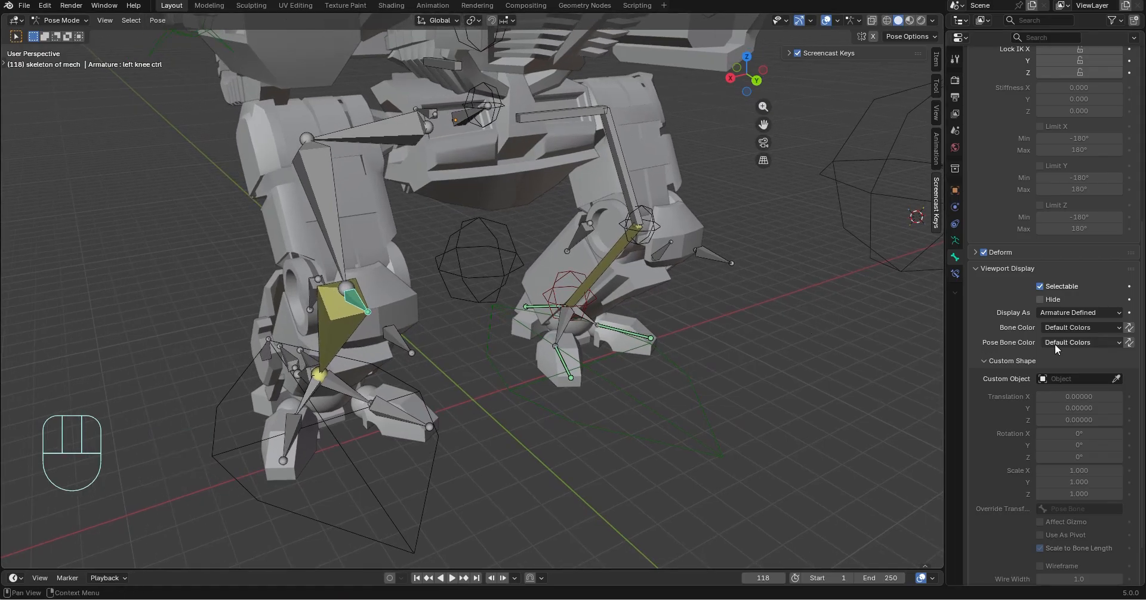
{"action": "left_click", "coordinate": [842, 162]}
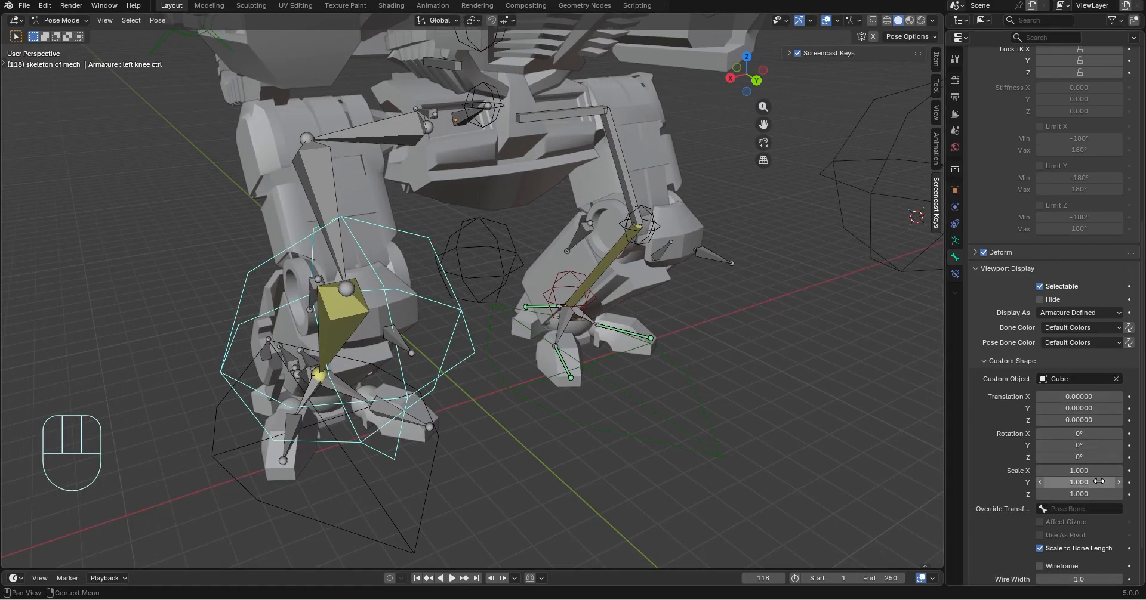
Set the left knee control's custom shape scale to 0.200 on X, Y and Z
{"action": "left_click_drag", "start_coordinate": [1080, 471], "coordinate": [1079, 494]}
{"action": "type", "text": "200"}
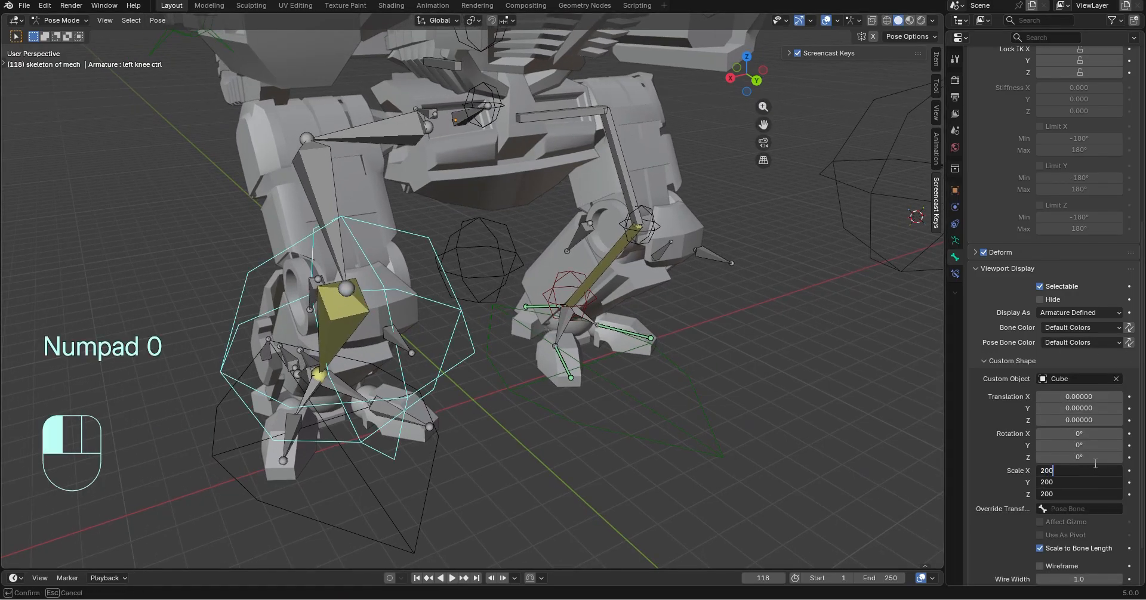
{"action": "key", "text": "Left"}
{"action": "key", "text": "Left"}
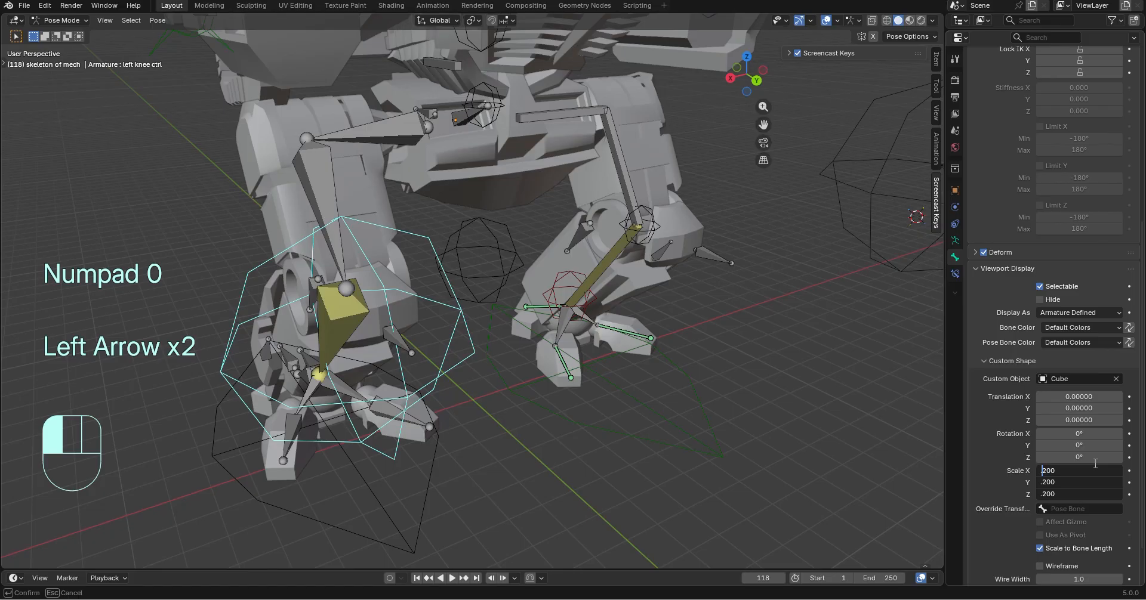
{"action": "key", "text": "Return"}
Set the left knee control's custom shape translation Z to -0.35
{"action": "middle_click_drag", "start_coordinate": [655, 468], "coordinate": [691, 471]}
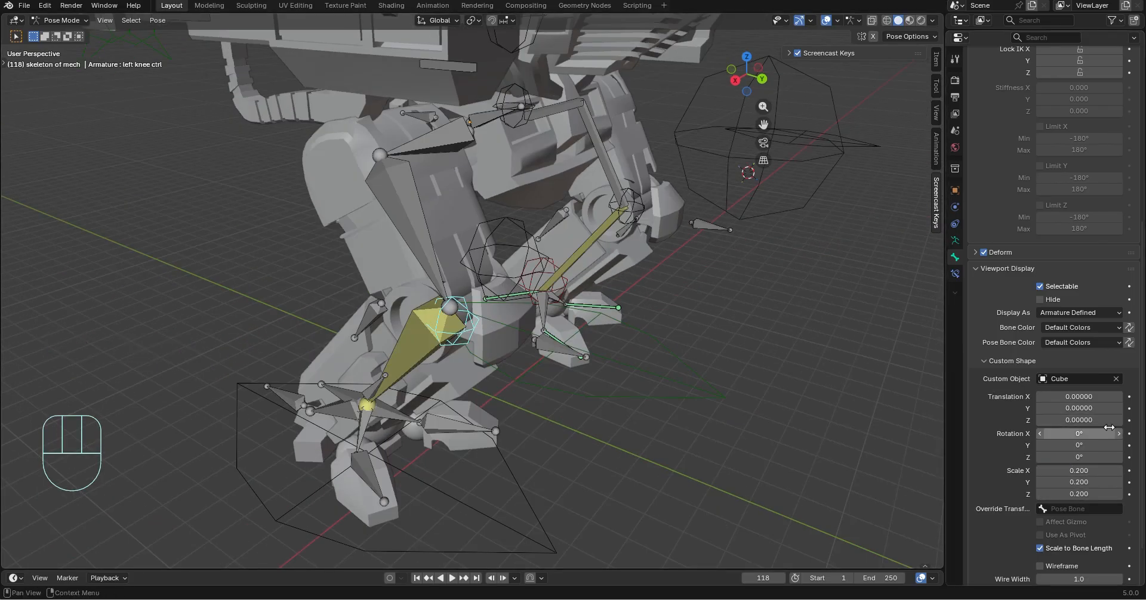
{"action": "left_click_drag", "start_coordinate": [1100, 420], "coordinate": [1106, 420]}
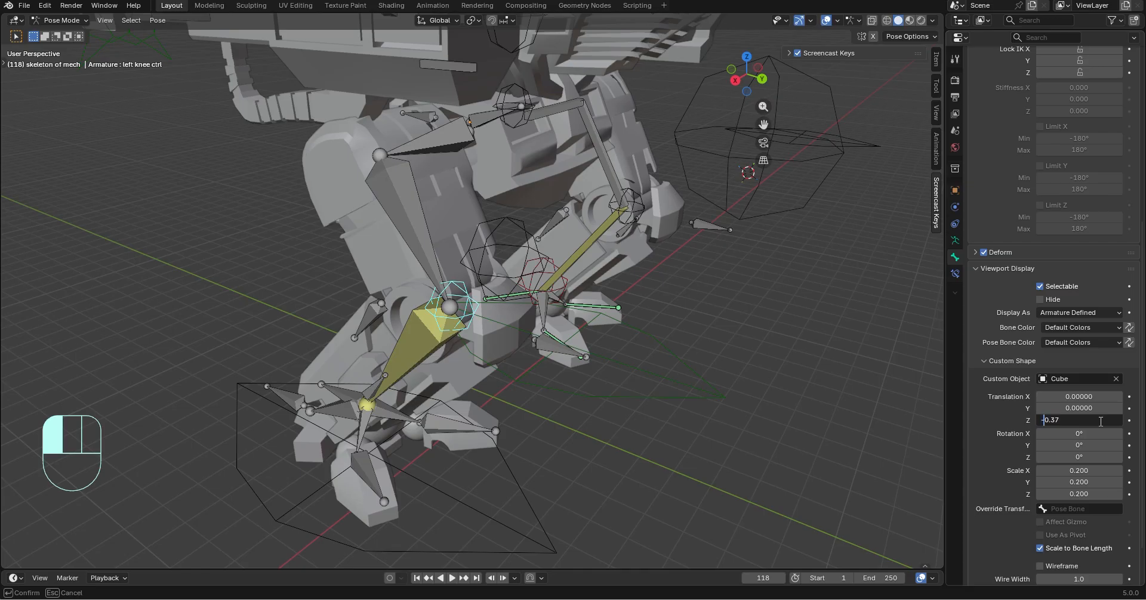
{"action": "key", "text": "Right"}
{"action": "key", "text": "Right"}
{"action": "key", "text": "Right"}
{"action": "key", "text": "Return"}
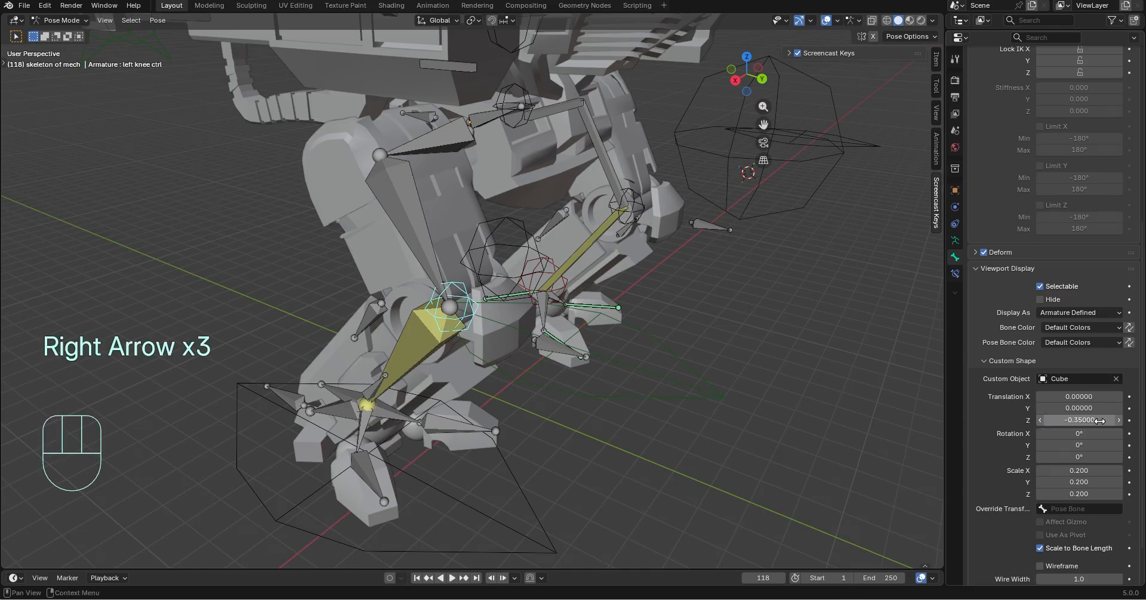
Select both knee controls and set the active left one's Bone Color to 04 - Theme Color Set
{"action": "middle_click_drag", "start_coordinate": [812, 419], "coordinate": [843, 388]}
{"action": "left_click", "coordinate": [810, 349]}
{"action": "middle_click_drag", "start_coordinate": [811, 349], "coordinate": [493, 436]}
{"action": "key", "text": "shift"}
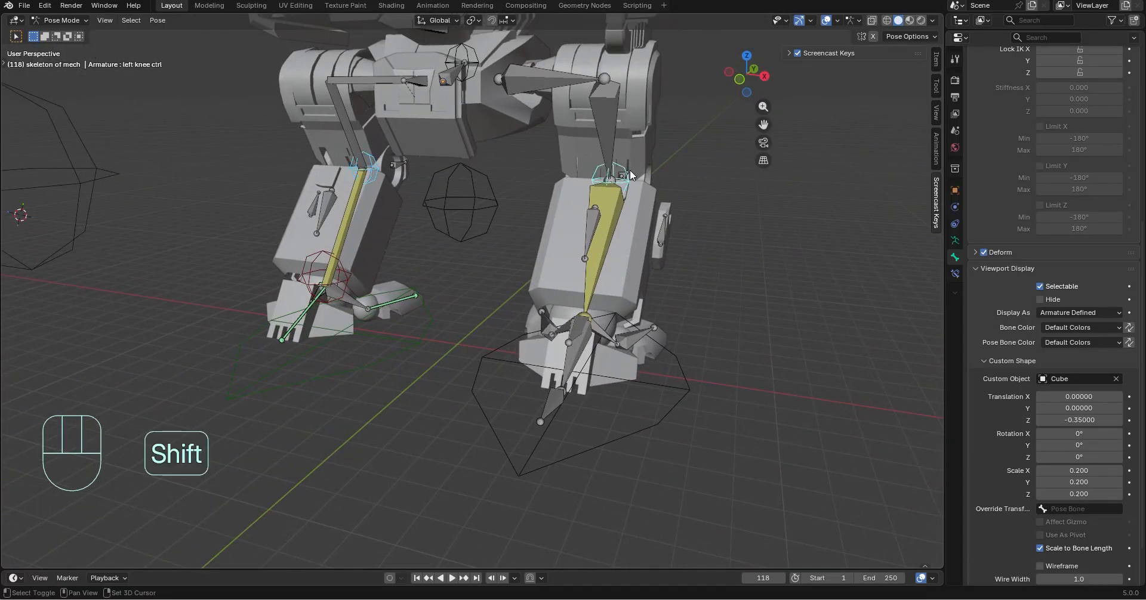
{"action": "left_click", "coordinate": [1080, 327]}
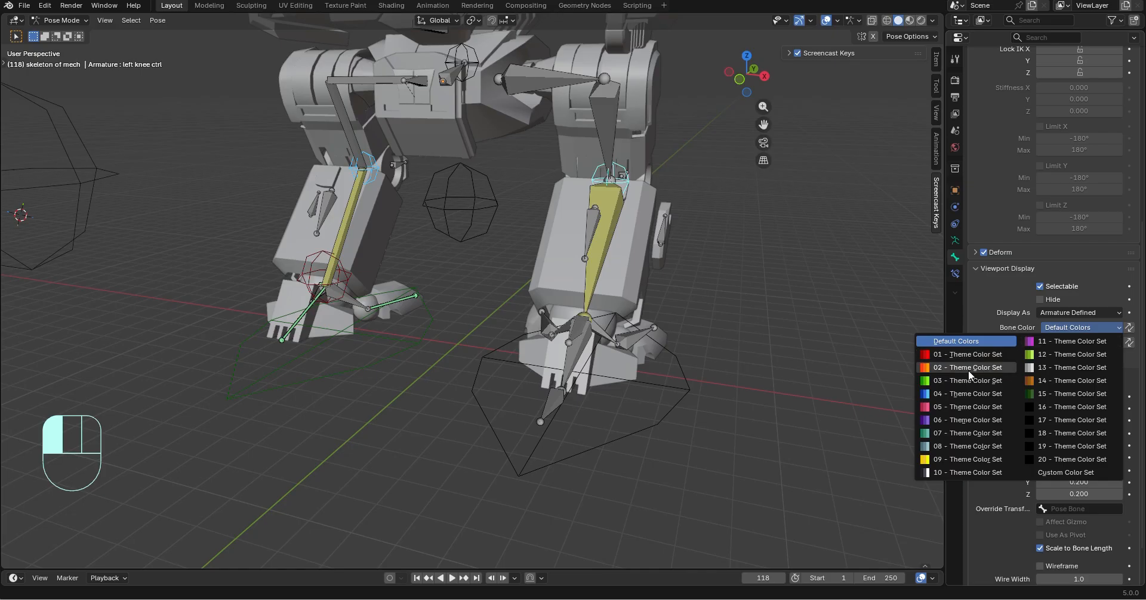
{"action": "left_click", "coordinate": [968, 393]}
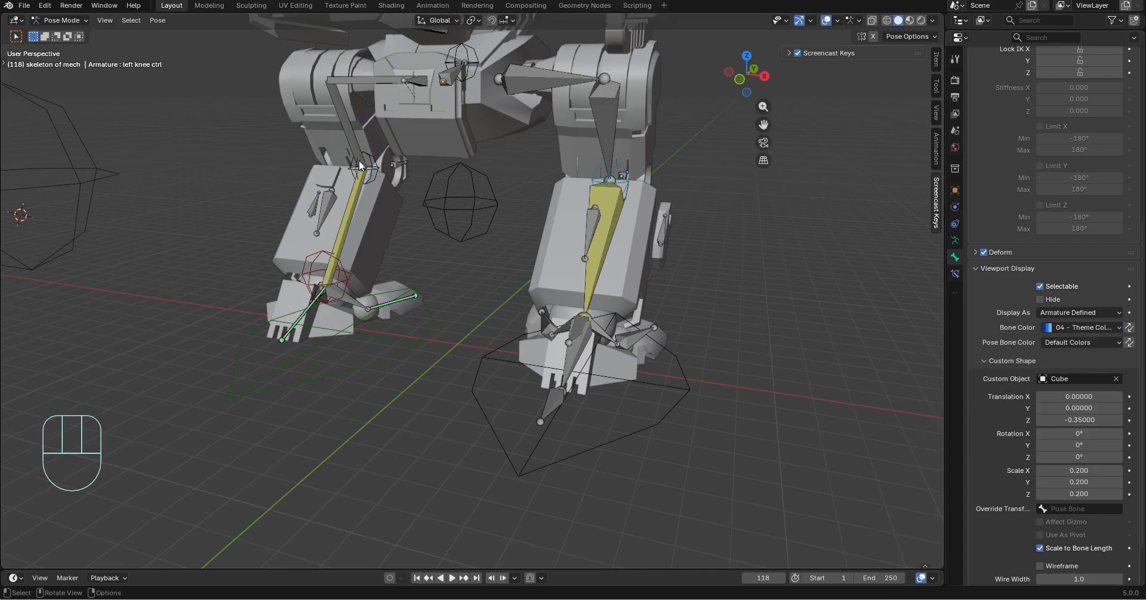
Set the right knee control's Bone Color to 04 - Theme Color Set
{"action": "left_click", "coordinate": [1083, 316]}
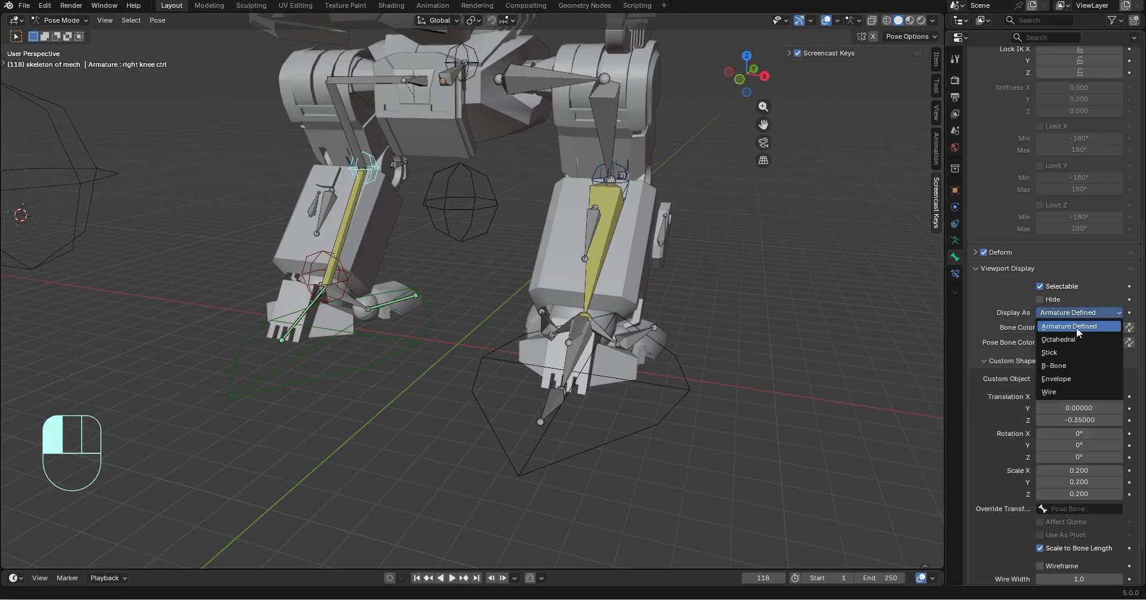
{"action": "left_click", "coordinate": [1066, 328]}
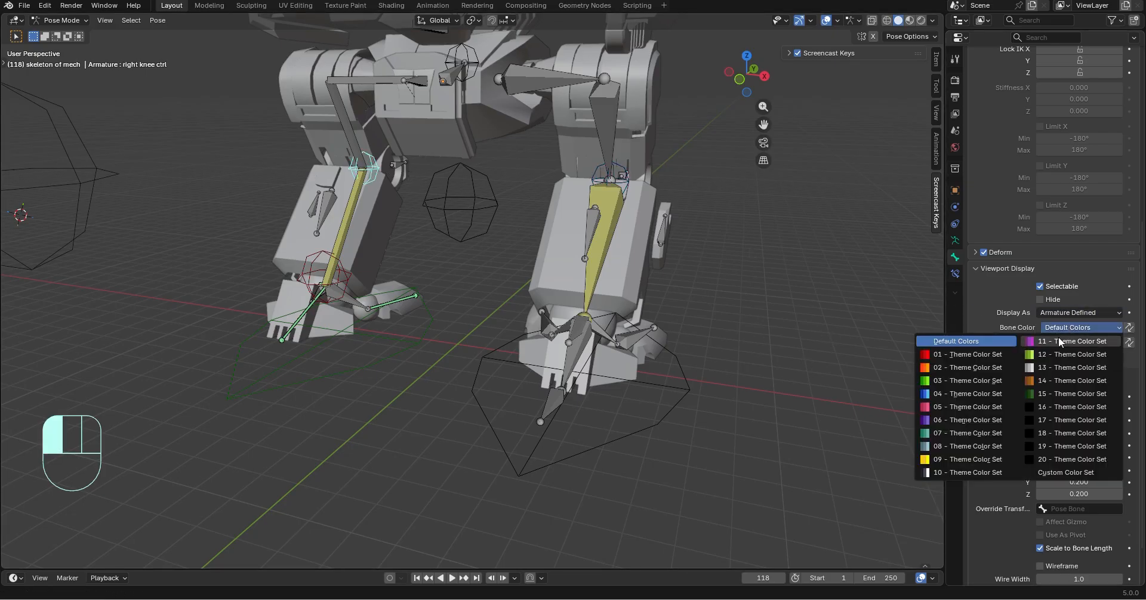
{"action": "left_click", "coordinate": [973, 394]}
Select the control bone in front of the left foot's front finger and switch the armature to Edit Mode
{"action": "middle_click_drag", "start_coordinate": [739, 213], "coordinate": [382, 251]}
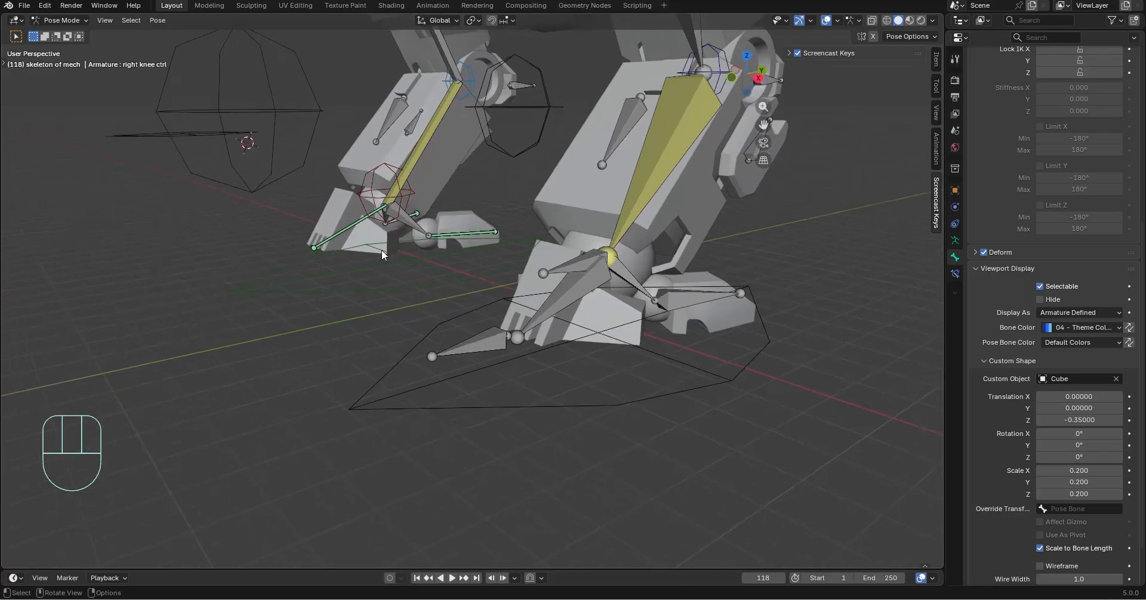
{"action": "left_click", "coordinate": [355, 225]}
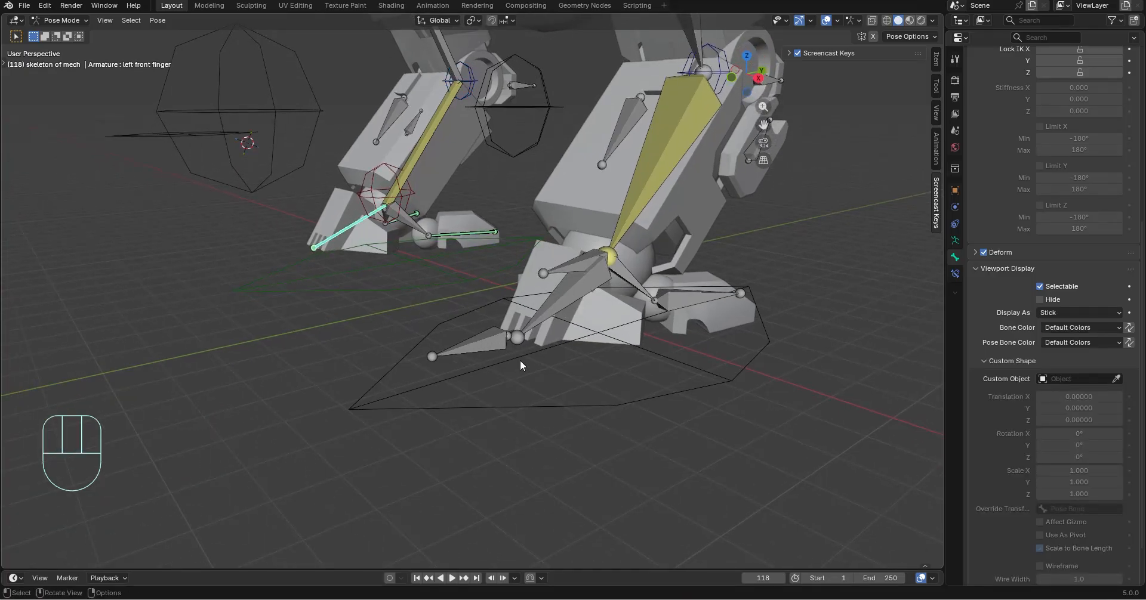
{"action": "middle_click_drag", "start_coordinate": [520, 360], "coordinate": [557, 420]}
{"action": "left_click", "coordinate": [479, 399]}
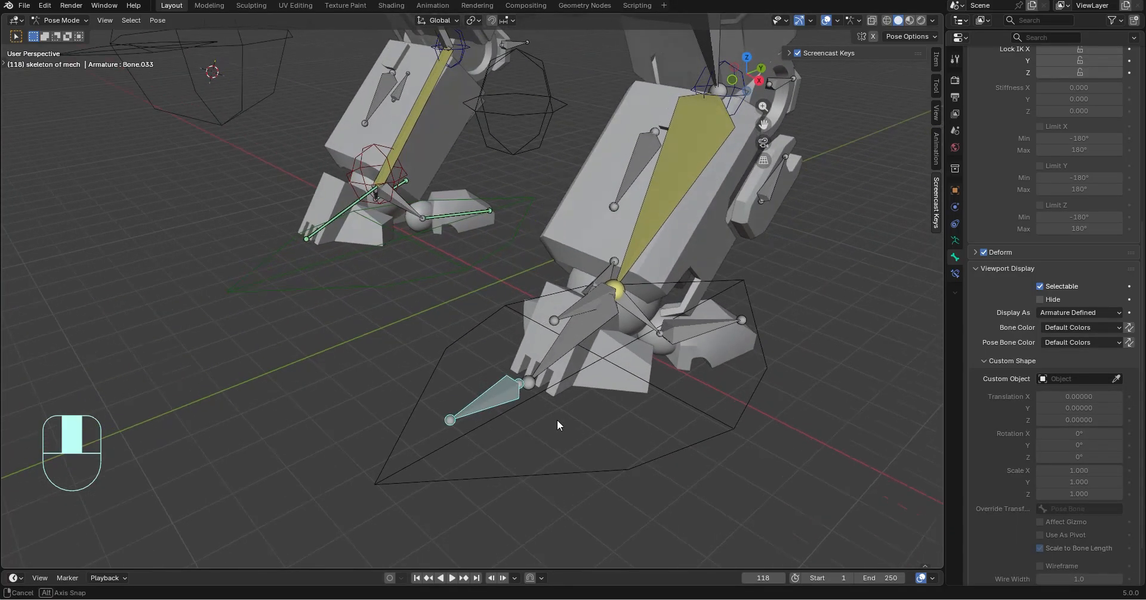
{"action": "left_click", "coordinate": [57, 20]}
{"action": "left_click", "coordinate": [59, 42]}
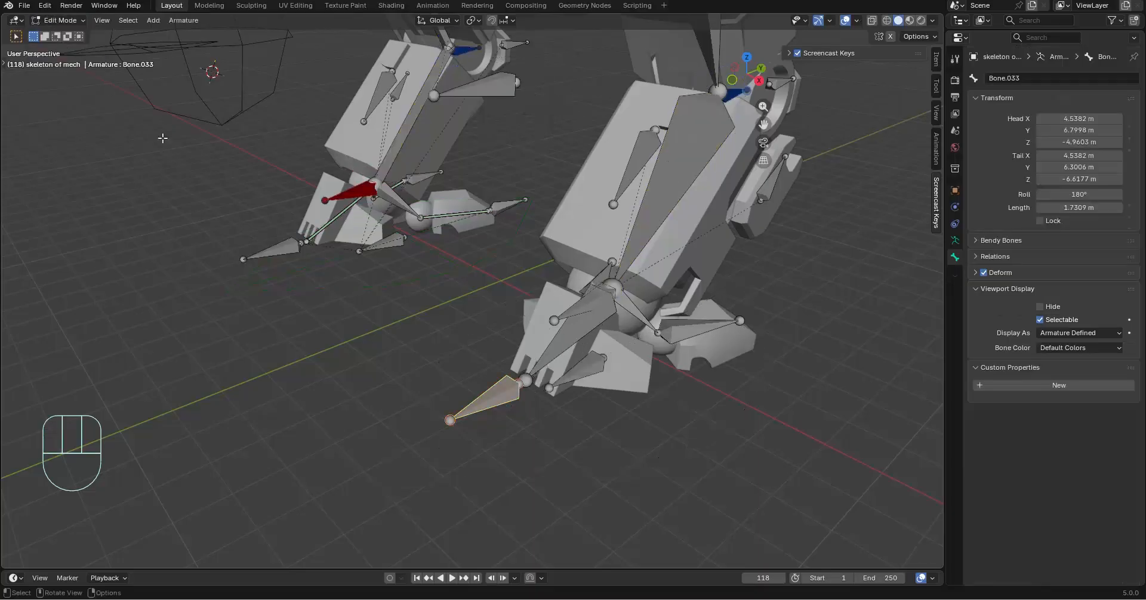
Extrude new bones from the tips of left finger 1 and left finger 2, about 1.74 m along Y
{"action": "middle_click_drag", "start_coordinate": [333, 235], "coordinate": [579, 235]}
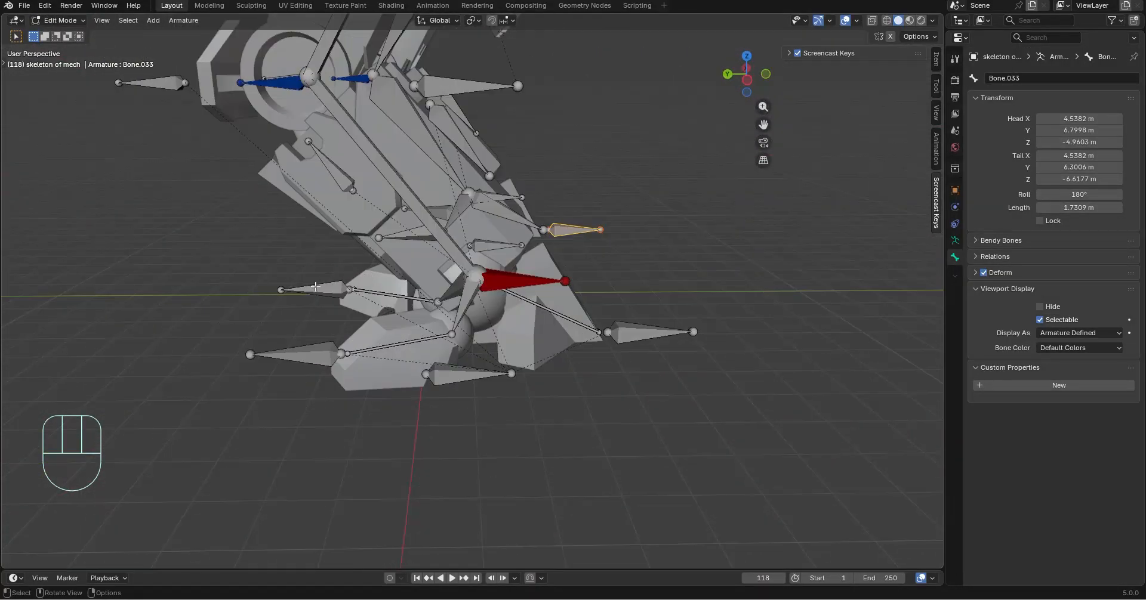
{"action": "left_click", "coordinate": [316, 287]}
{"action": "middle_click_drag", "start_coordinate": [308, 362], "coordinate": [537, 334]}
{"action": "left_click", "coordinate": [575, 287]}
{"action": "left_click", "coordinate": [540, 338], "text": "shift"}
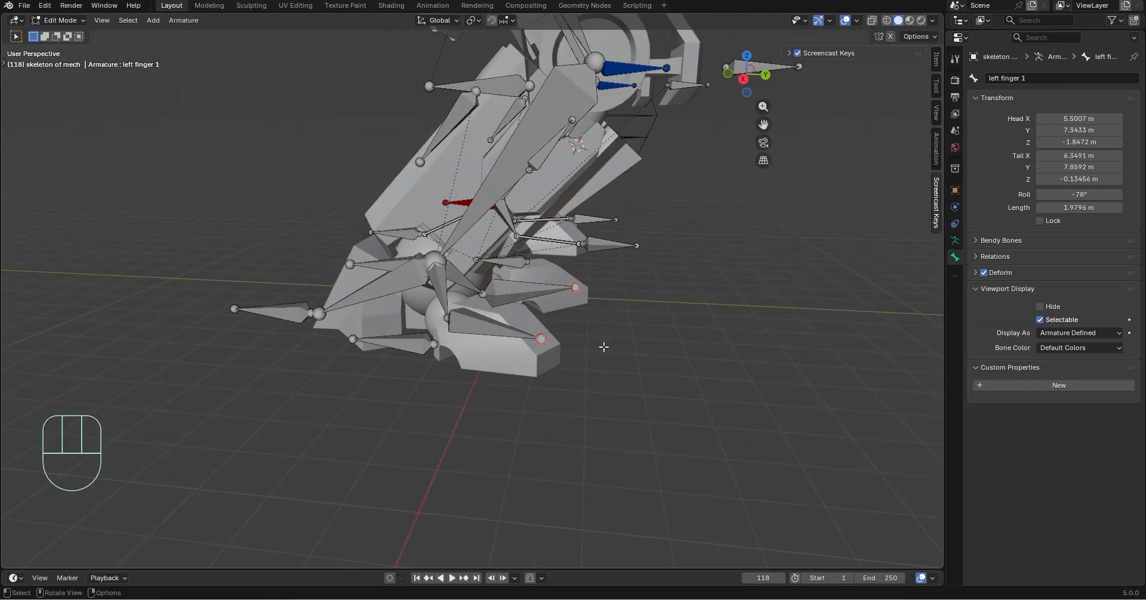
{"action": "key", "text": "e"}
{"action": "key", "text": "y"}
{"action": "left_click", "coordinate": [693, 345]}
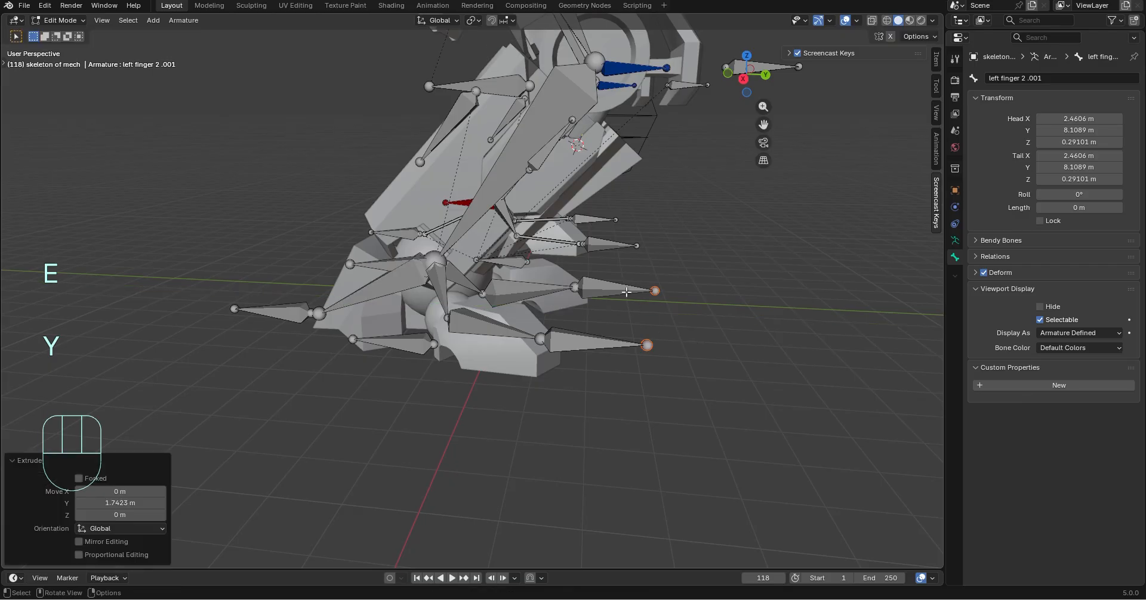
Split the two extruded bones from the left finger bones and check them with a trial move that is undone
{"action": "left_click", "coordinate": [626, 292], "text": "shift"}
{"action": "right_click", "coordinate": [607, 285]}
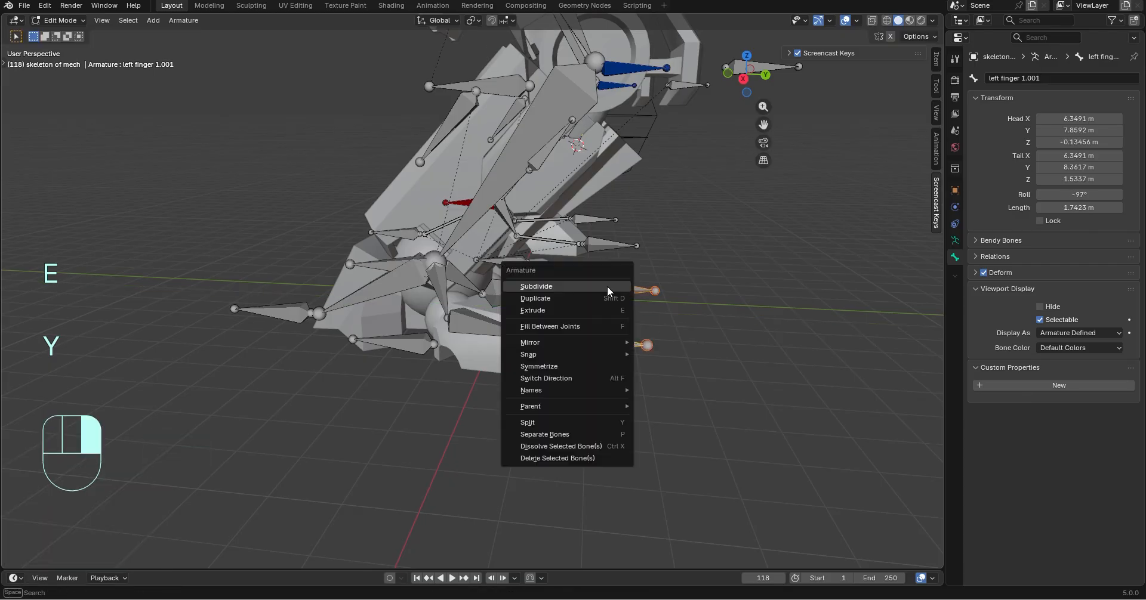
{"action": "left_click", "coordinate": [570, 422]}
{"action": "middle_click_drag", "start_coordinate": [569, 375], "coordinate": [583, 377]}
{"action": "key", "text": "g"}
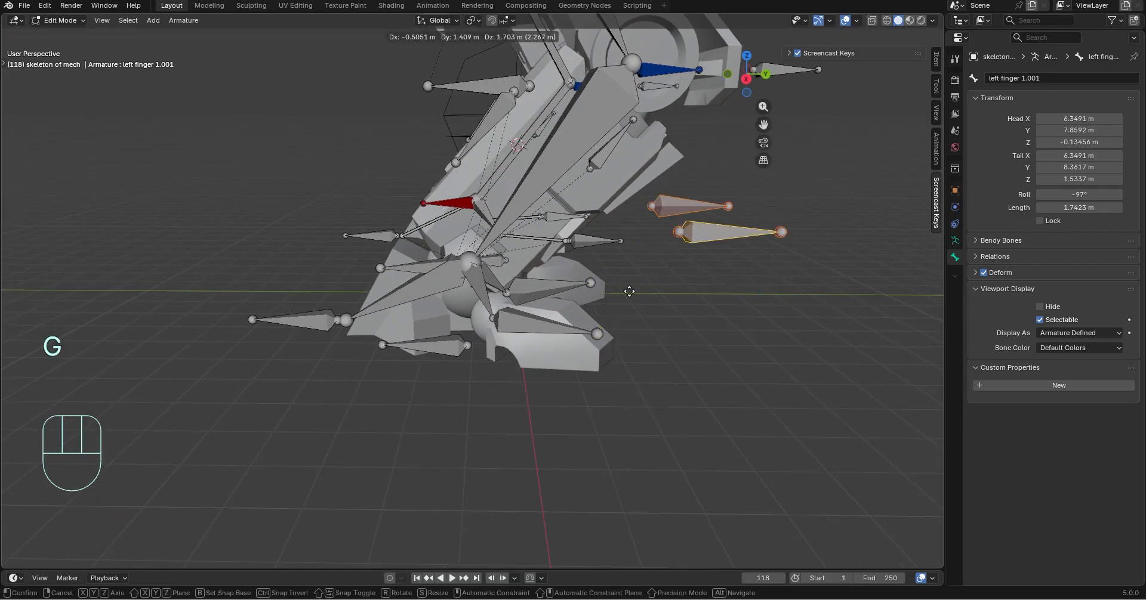
{"action": "left_click", "coordinate": [678, 363]}
{"action": "key", "text": "ctrl+z"}
Test-move the front and rear finger control bones of the right foot, undoing each move
{"action": "middle_click_drag", "start_coordinate": [584, 416], "coordinate": [643, 425]}
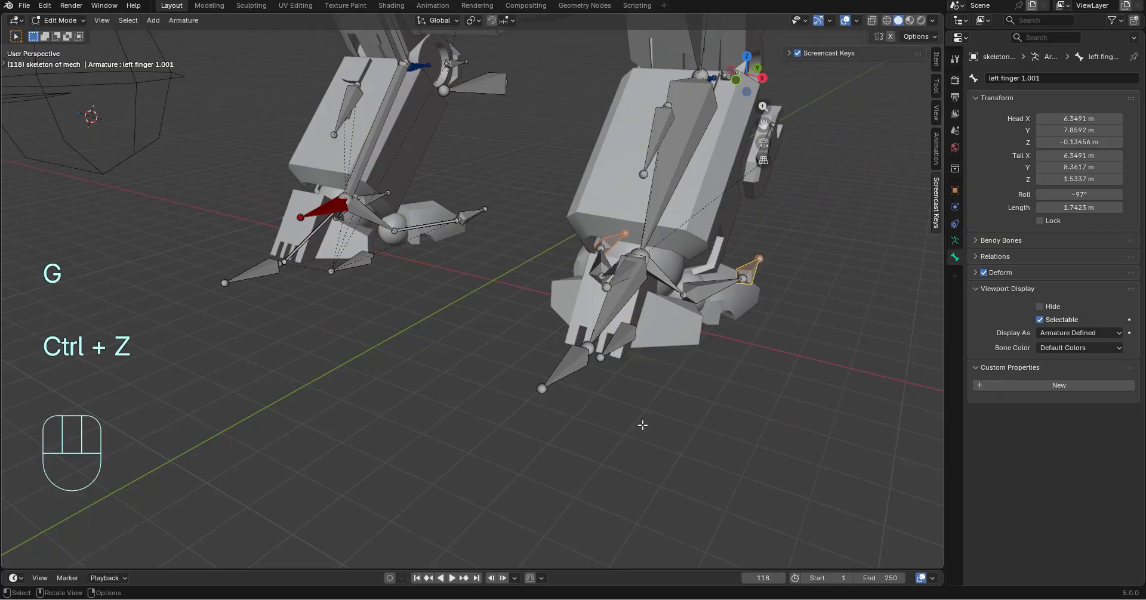
{"action": "left_click", "coordinate": [265, 269]}
{"action": "middle_click_drag", "start_coordinate": [264, 270], "coordinate": [325, 359]}
{"action": "key", "text": "g"}
{"action": "left_click", "coordinate": [345, 306]}
{"action": "key", "text": "ctrl+z"}
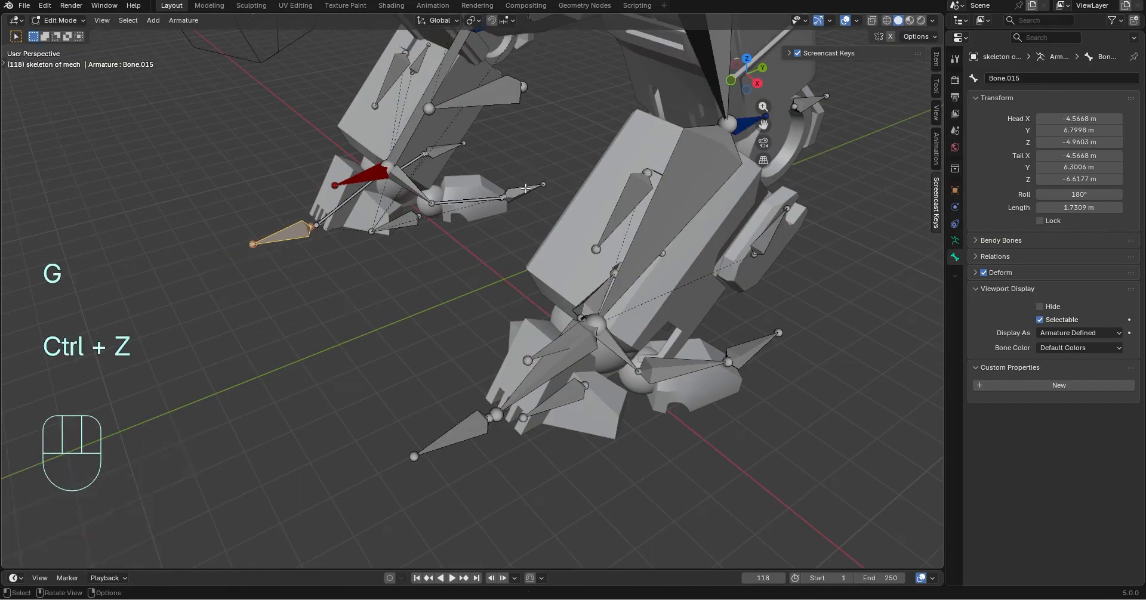
{"action": "left_click", "coordinate": [525, 188]}
{"action": "key", "text": "g"}
{"action": "left_click", "coordinate": [763, 379]}
{"action": "key", "text": "ctrl+z"}
{"action": "key", "text": "ctrl+x"}
Parent the left foot's three finger control bones to the left feet ctr bone using Keep Offset
{"action": "middle_click_drag", "start_coordinate": [763, 379], "coordinate": [685, 343]}
{"action": "left_click", "coordinate": [685, 343], "text": "shift"}
{"action": "left_click", "coordinate": [607, 293], "text": "shift"}
{"action": "left_click", "coordinate": [433, 378], "text": "shift"}
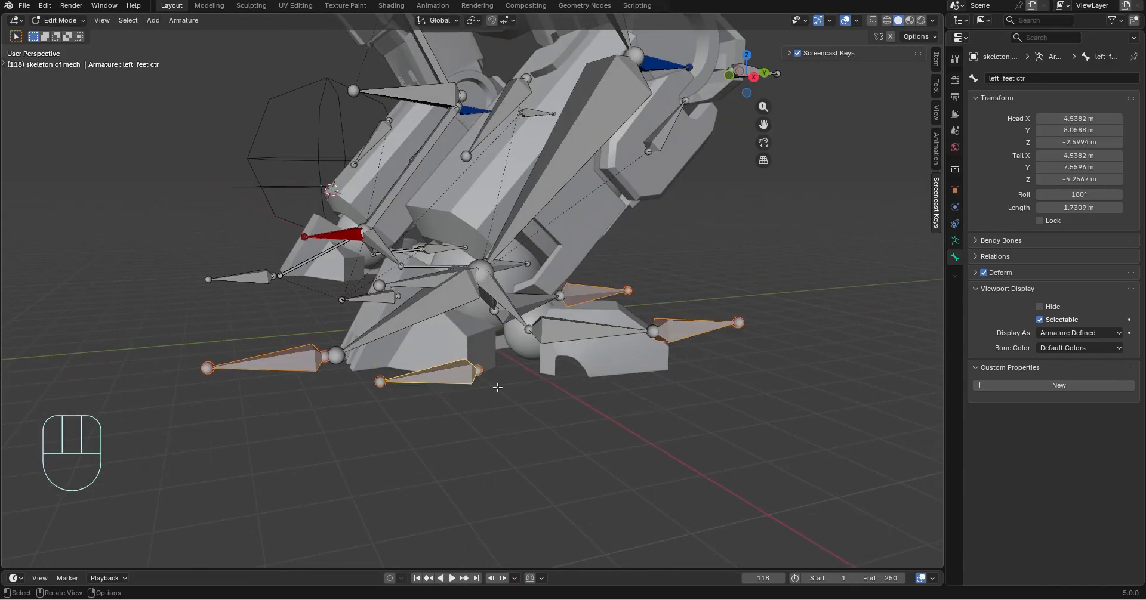
{"action": "key", "text": "ctrl+p"}
{"action": "left_click", "coordinate": [498, 389]}
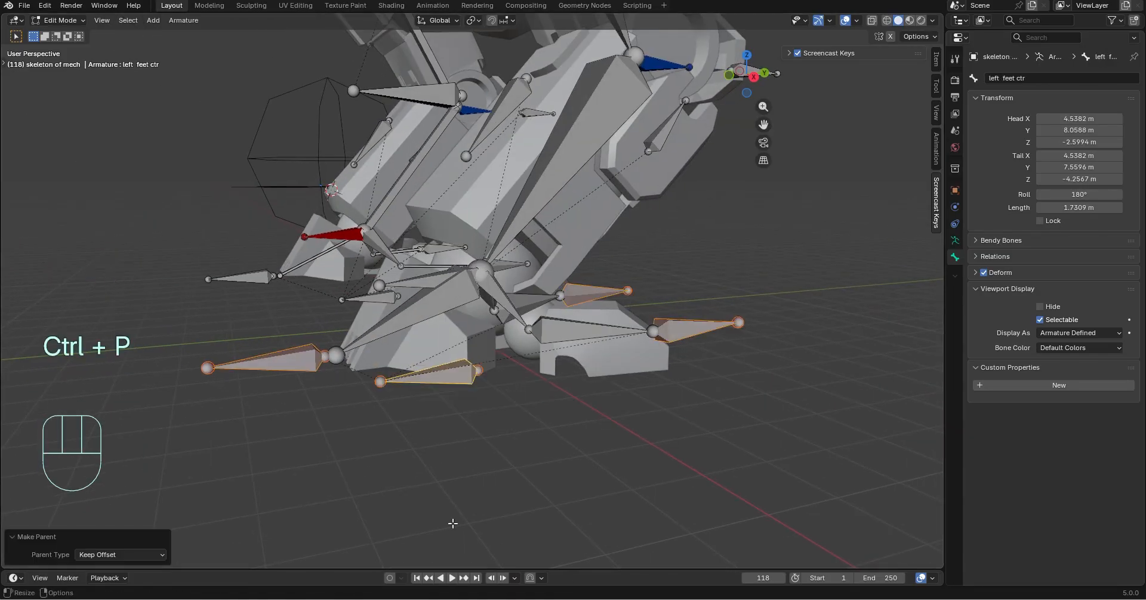
Clear the bone selection and return the armature to Pose Mode
{"action": "middle_click_drag", "start_coordinate": [523, 397], "coordinate": [652, 476]}
{"action": "left_click", "coordinate": [653, 476]}
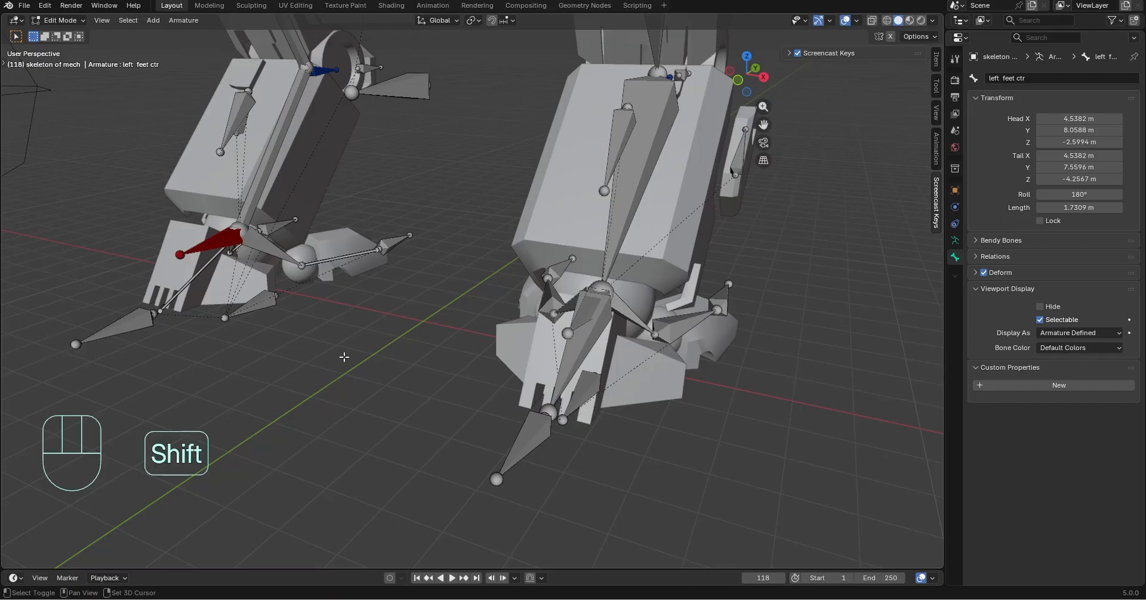
{"action": "middle_click_drag", "start_coordinate": [394, 355], "coordinate": [512, 298], "text": "shift"}
{"action": "middle_click_drag", "start_coordinate": [580, 368], "coordinate": [353, 258]}
{"action": "left_click", "coordinate": [60, 20]}
{"action": "left_click", "coordinate": [68, 58]}
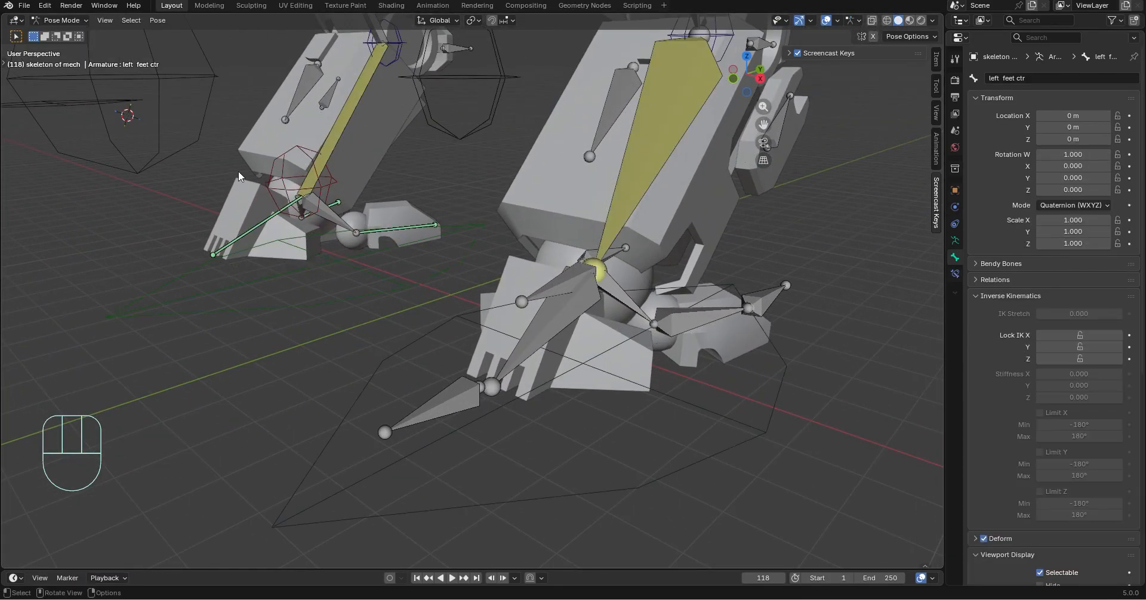
Test-rotate the right feet ctr bone to see how its fingers follow, and undo the rotation
{"action": "left_click", "coordinate": [295, 318]}
{"action": "key", "text": "r"}
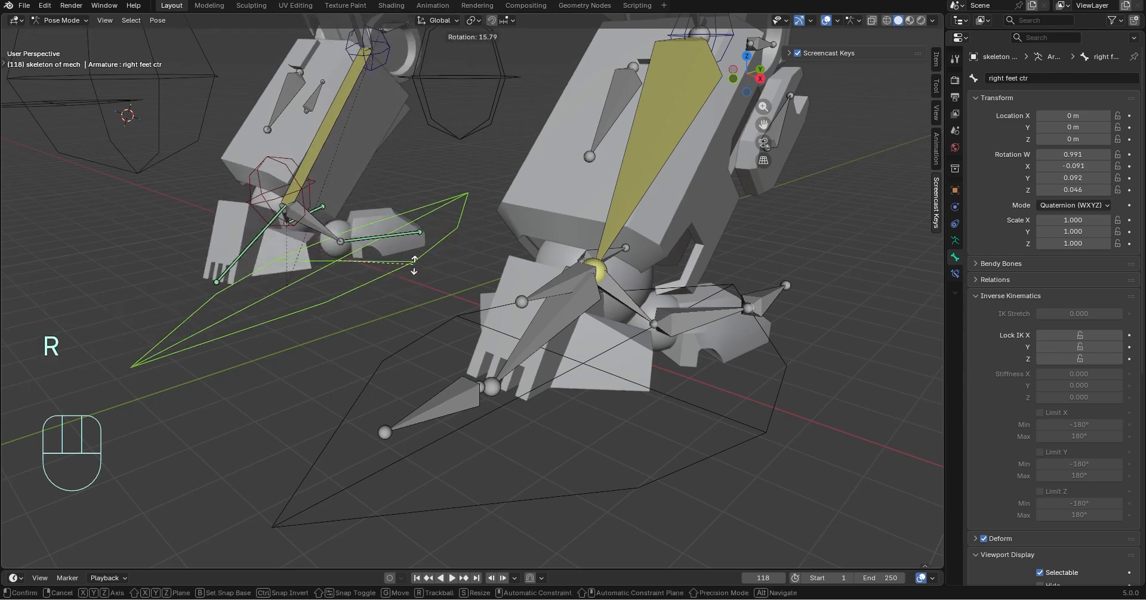
{"action": "left_click", "coordinate": [220, 232]}
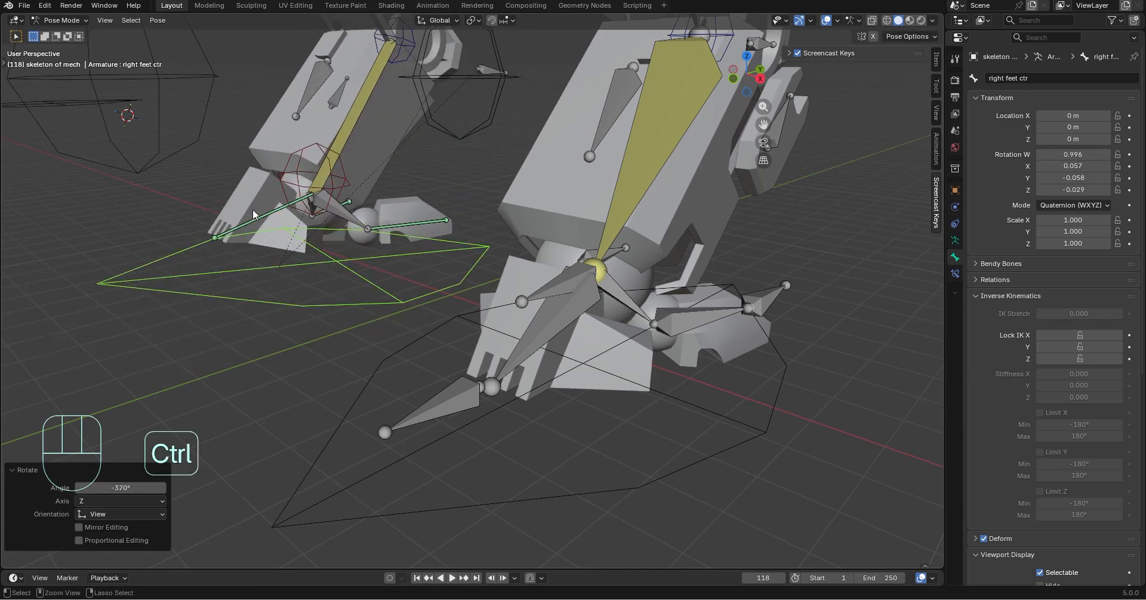
{"action": "key", "text": "ctrl+z"}
Add a Damped Track constraint to the right front finger bone, targeting Bone.033 of the skeleton of mech armature
{"action": "left_click", "coordinate": [445, 416]}
{"action": "middle_click_drag", "start_coordinate": [446, 416], "coordinate": [571, 420], "text": "shift"}
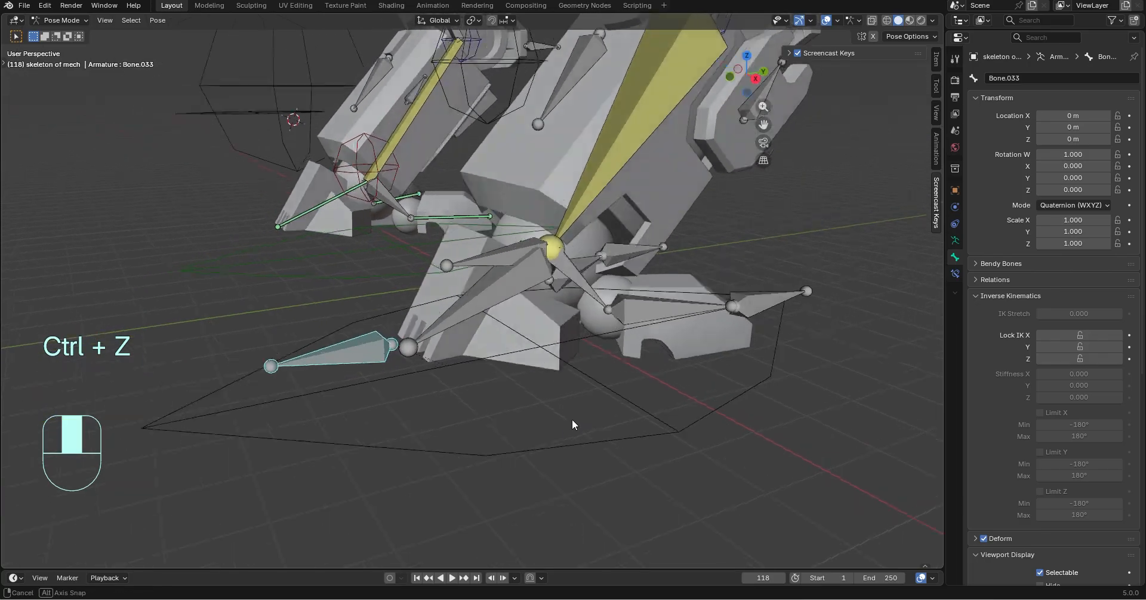
{"action": "left_click", "coordinate": [453, 302]}
{"action": "left_click", "coordinate": [956, 273]}
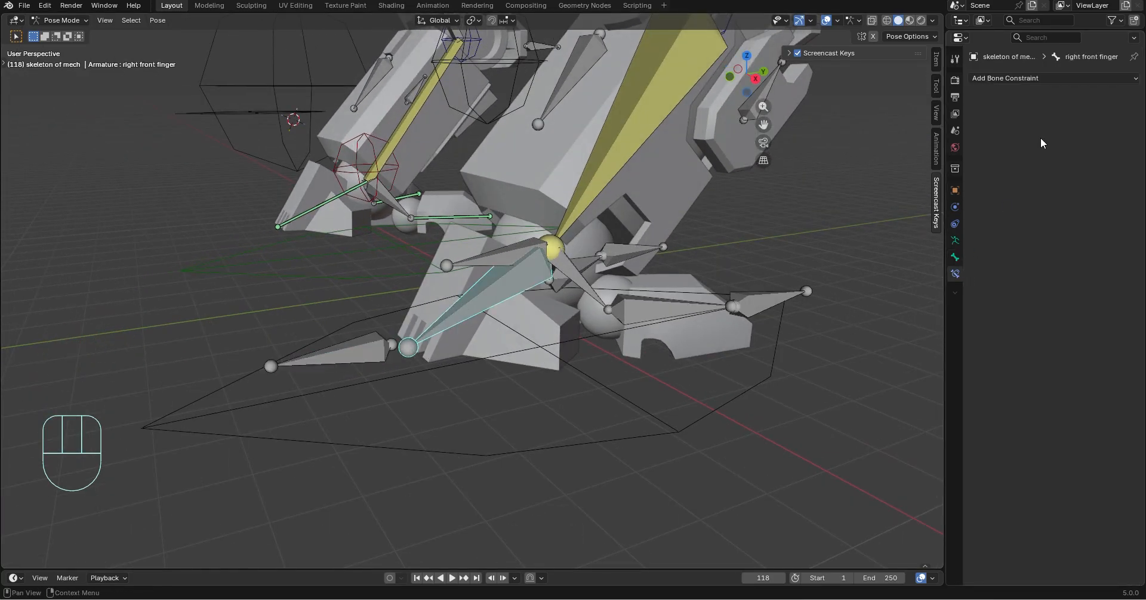
{"action": "left_click", "coordinate": [1043, 76]}
{"action": "left_click", "coordinate": [955, 124]}
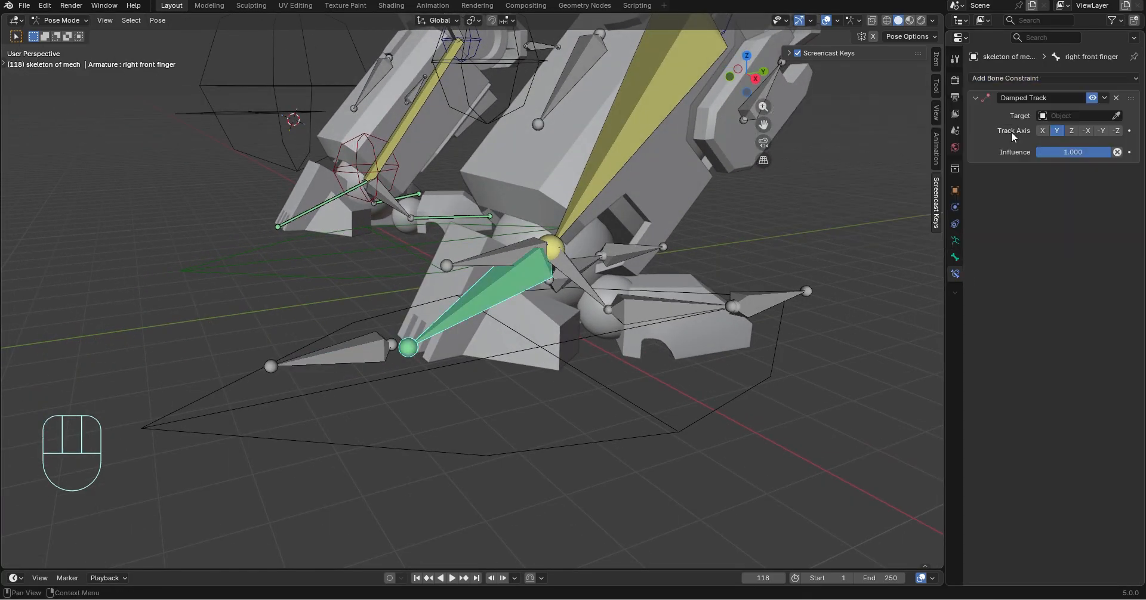
{"action": "left_click", "coordinate": [1116, 115]}
{"action": "left_click", "coordinate": [338, 345]}
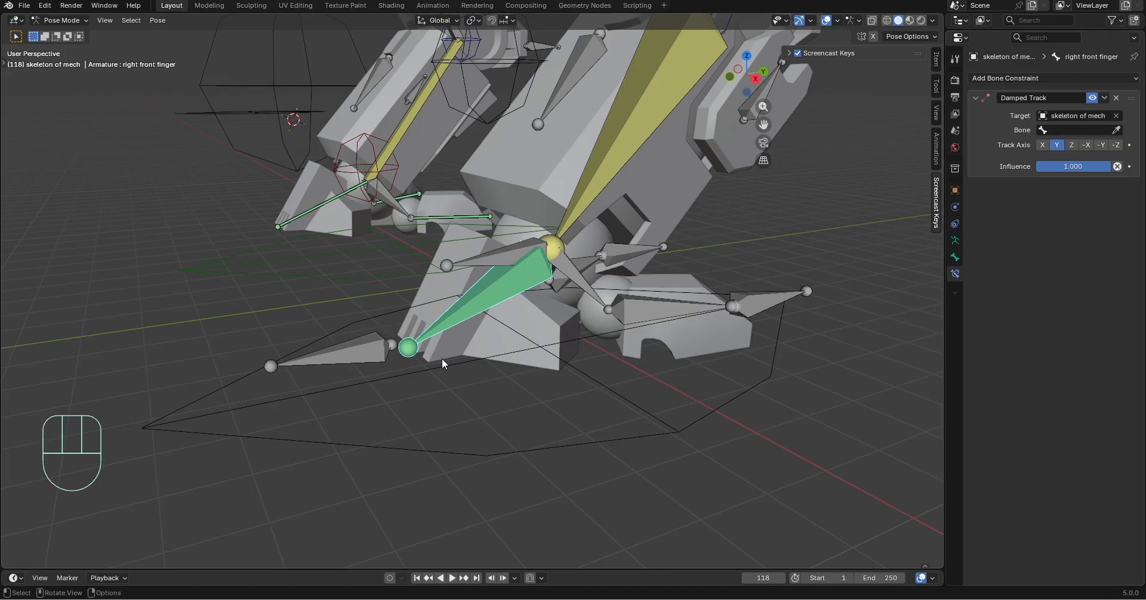
{"action": "left_click", "coordinate": [1116, 130]}
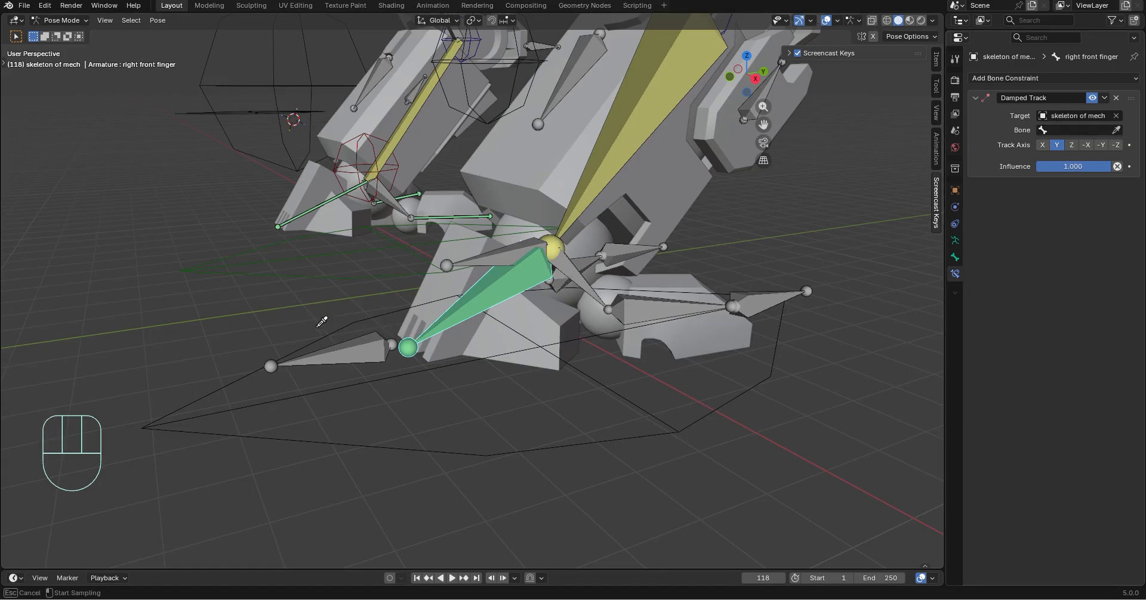
{"action": "left_click", "coordinate": [356, 349]}
Test-move Bone.033 and the left feet ctr bone to check the front finger's tracking, undoing the moves
{"action": "left_click", "coordinate": [341, 361]}
{"action": "key", "text": "g"}
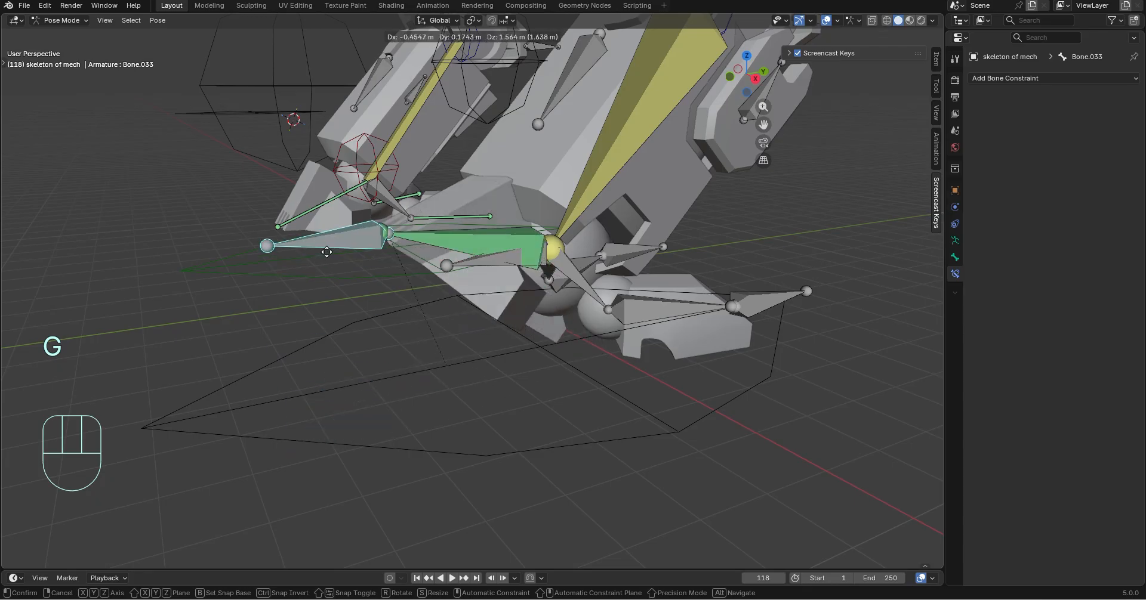
{"action": "left_click", "coordinate": [324, 275]}
{"action": "key", "text": "ctrl+z"}
{"action": "left_click", "coordinate": [567, 460]}
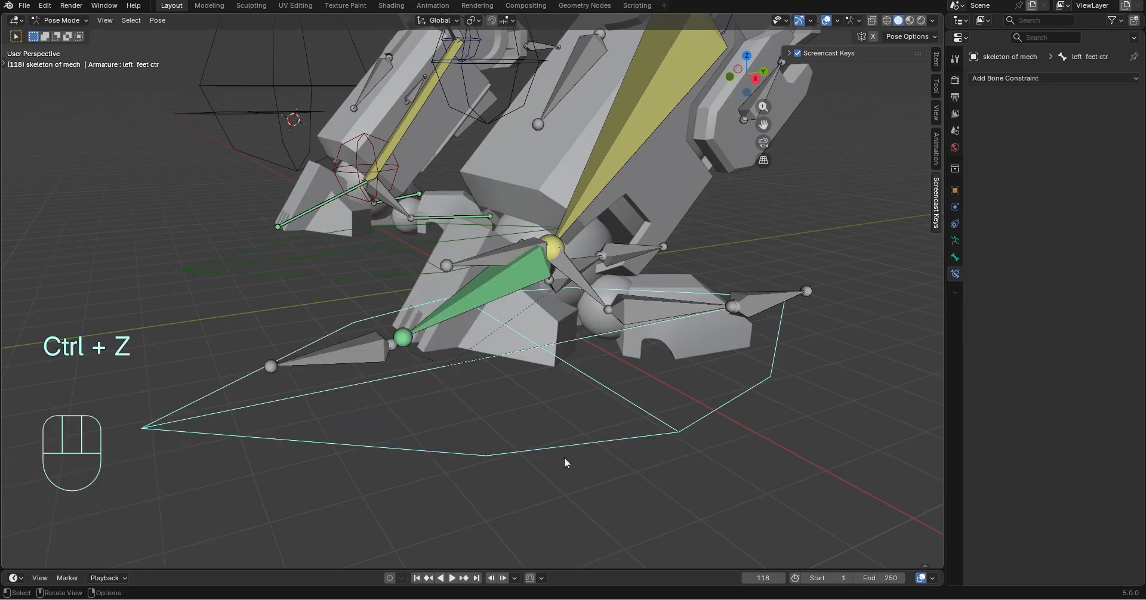
{"action": "key", "text": "g"}
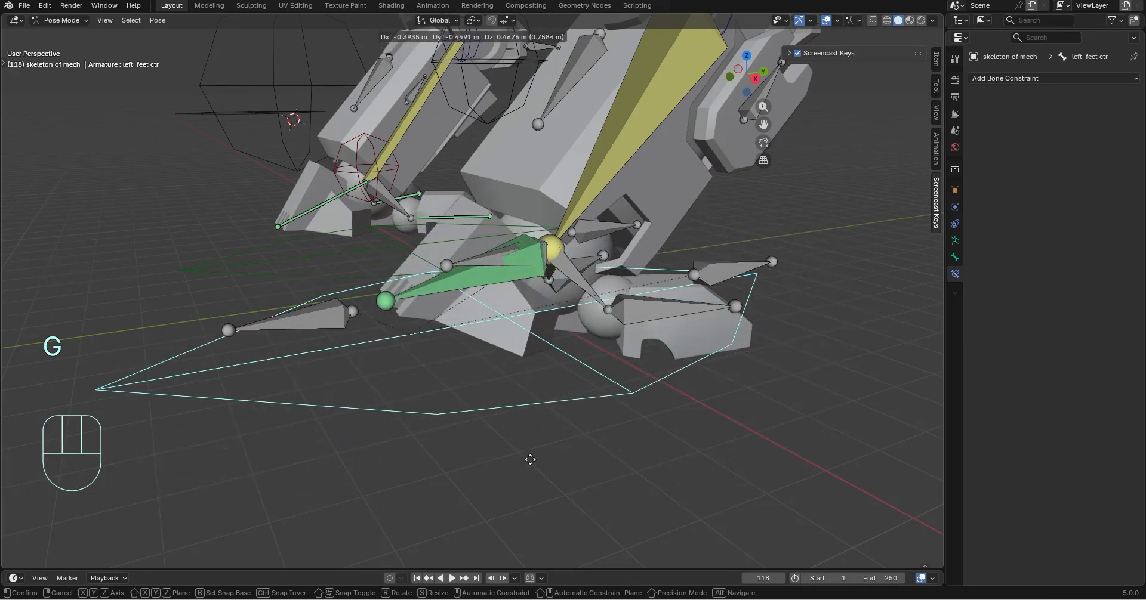
{"action": "left_click", "coordinate": [627, 417]}
Add a Damped Track constraint to left finger 1, targeting the left finger 1.001 bone of skeleton of mech
{"action": "middle_click_drag", "start_coordinate": [627, 419], "coordinate": [565, 321], "text": "shift"}
{"action": "left_click", "coordinate": [565, 321]}
{"action": "left_click", "coordinate": [994, 77]}
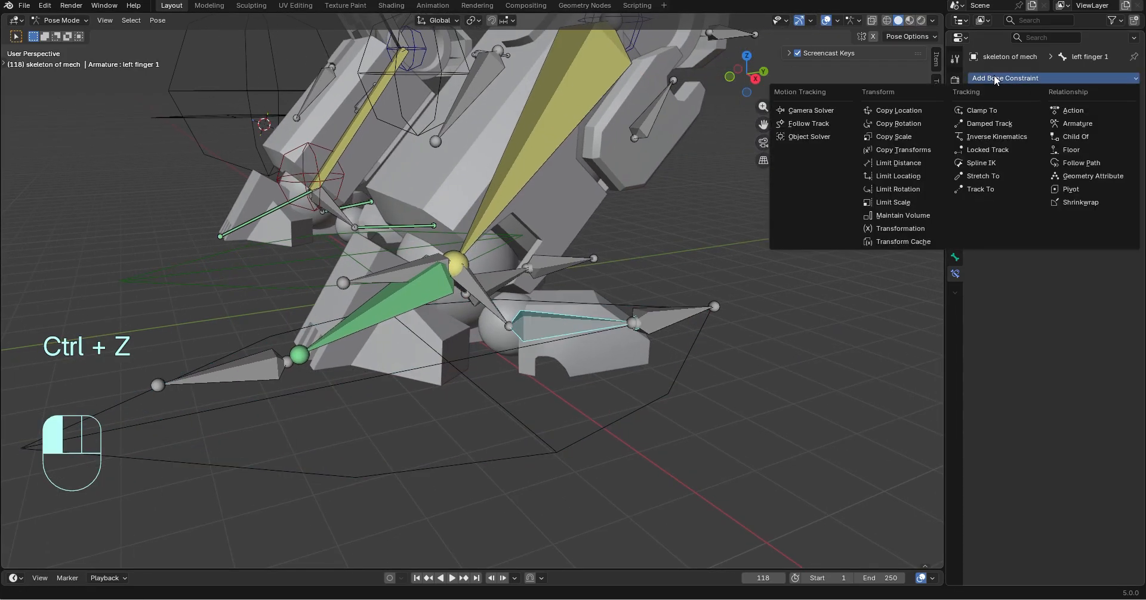
{"action": "left_click", "coordinate": [988, 124]}
{"action": "left_click", "coordinate": [677, 322]}
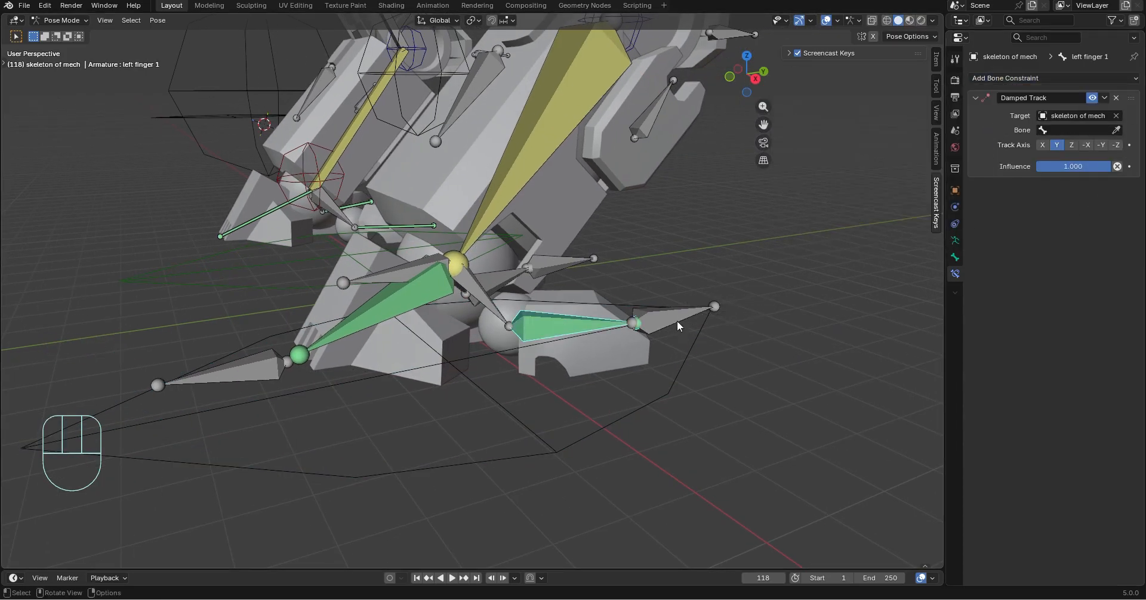
{"action": "left_click", "coordinate": [1115, 130]}
{"action": "left_click", "coordinate": [680, 313]}
Add a Damped Track constraint to left finger 2 with skeleton of mech as its target
{"action": "middle_click_drag", "start_coordinate": [757, 325], "coordinate": [692, 354]}
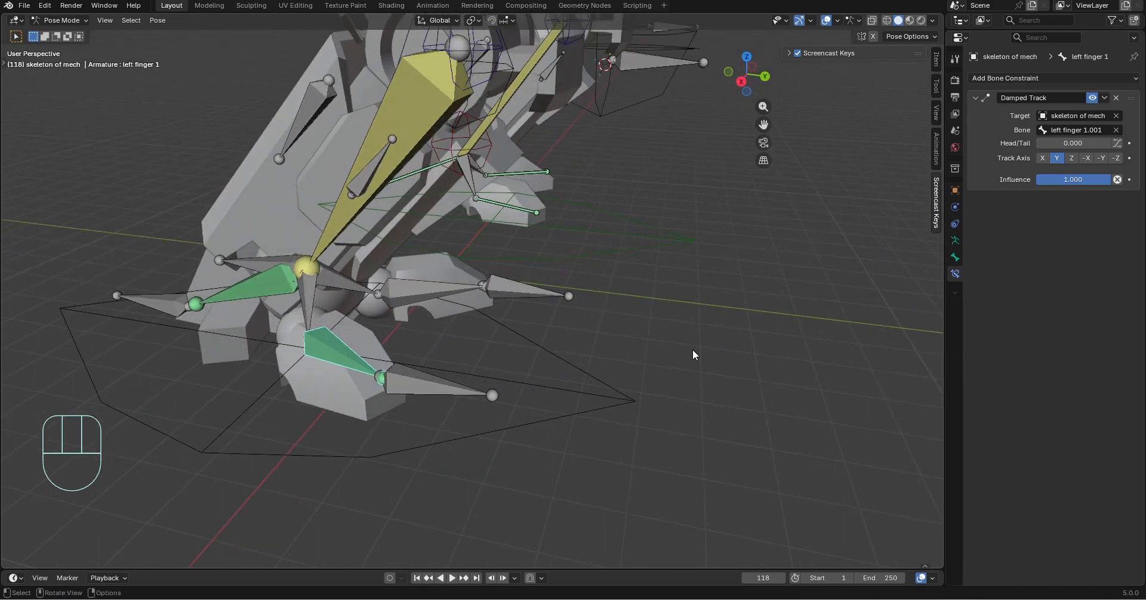
{"action": "left_click", "coordinate": [424, 298]}
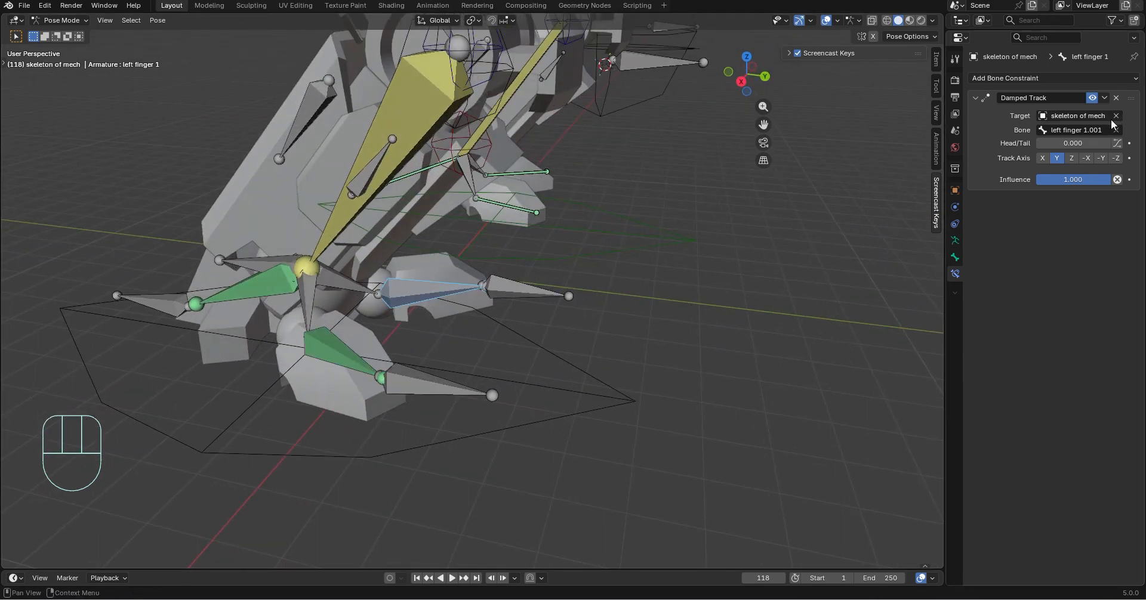
{"action": "left_click", "coordinate": [409, 292]}
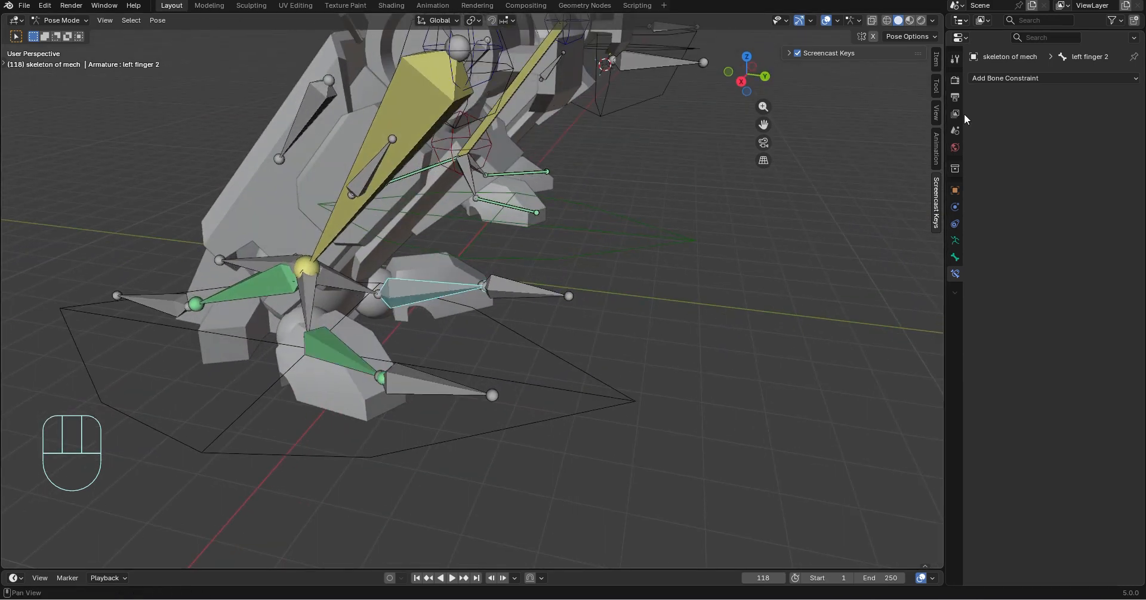
{"action": "left_click", "coordinate": [1004, 79]}
{"action": "left_click", "coordinate": [995, 124]}
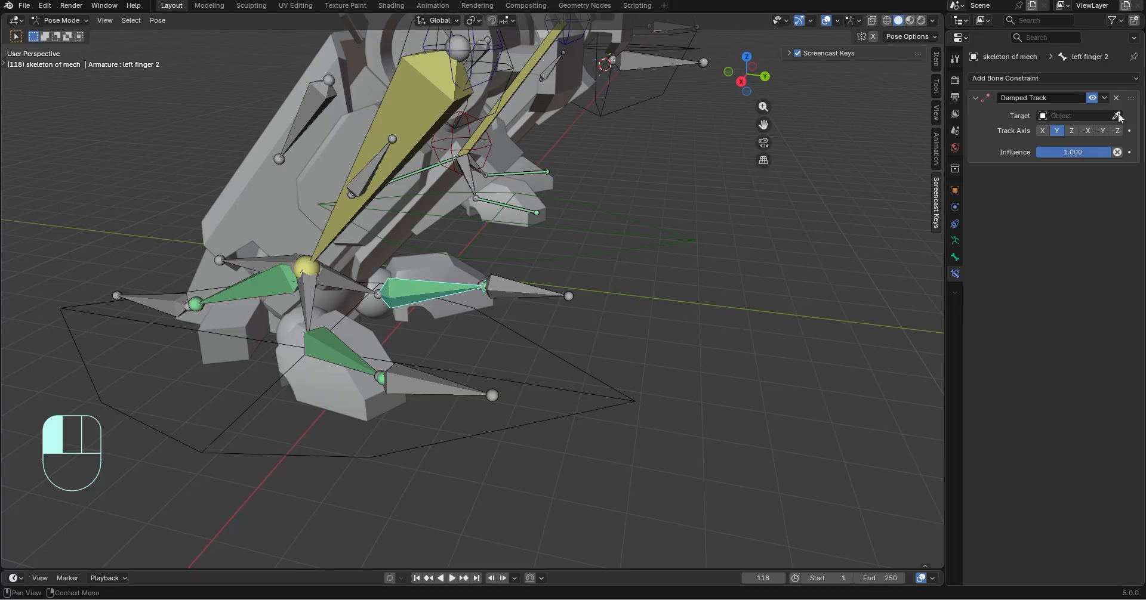
{"action": "middle_click_drag", "start_coordinate": [506, 449], "coordinate": [646, 376]}
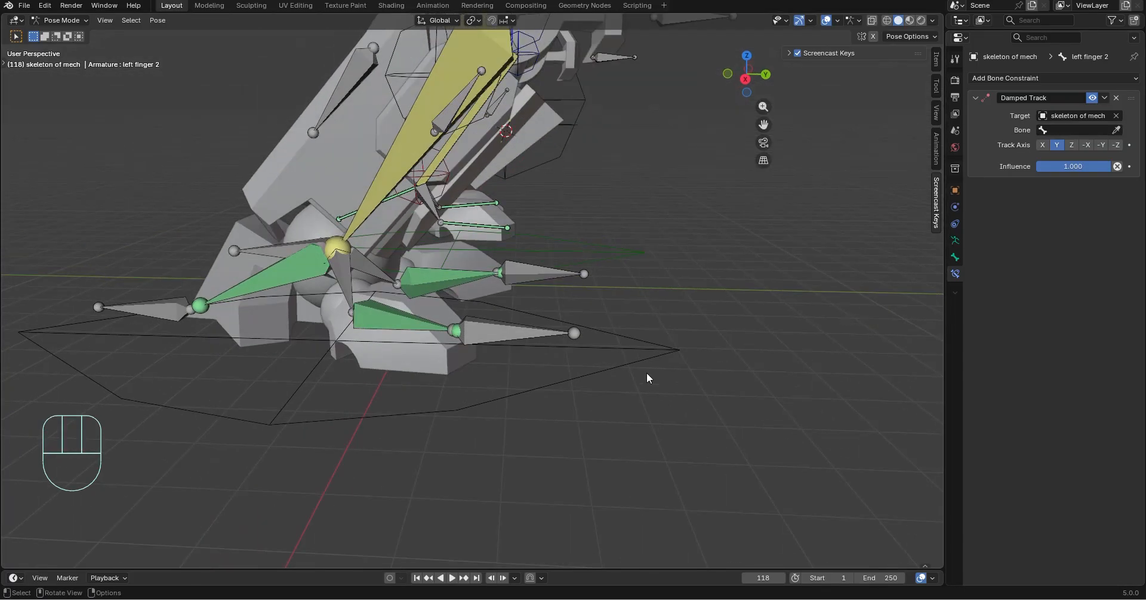
Test-rotate the left feet ctr bone to check the finger tracking, and undo the rotation
{"action": "left_click", "coordinate": [657, 365]}
{"action": "key", "text": "r"}
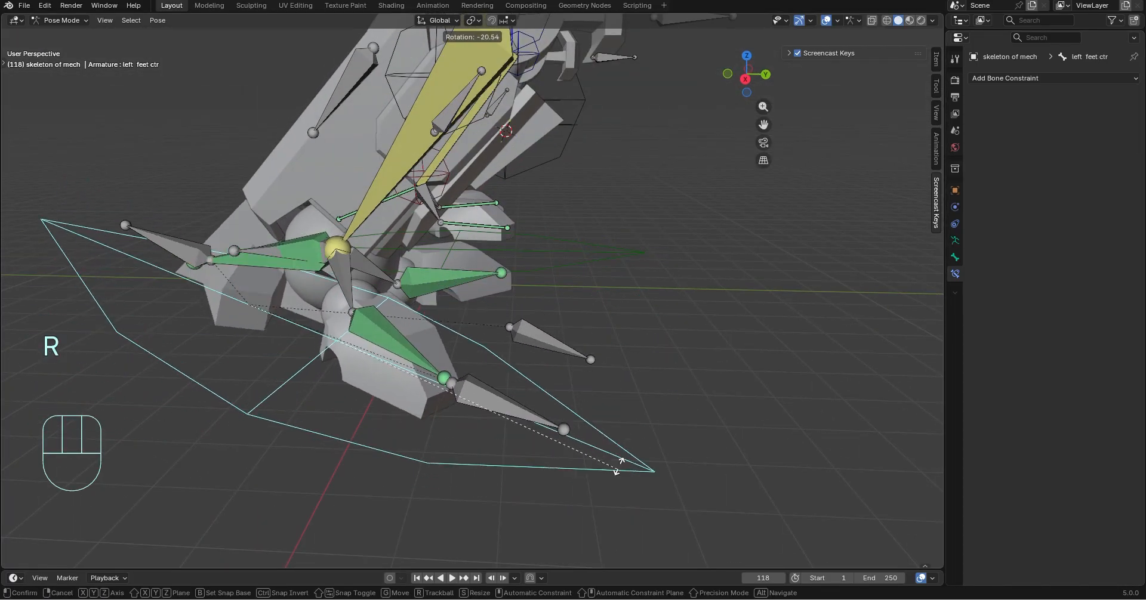
{"action": "left_click", "coordinate": [621, 301]}
{"action": "key", "text": "ctrl+z"}
Set the bone just beyond left finger 2's tip as the target bone of its Damped Track constraint
{"action": "left_click", "coordinate": [452, 277]}
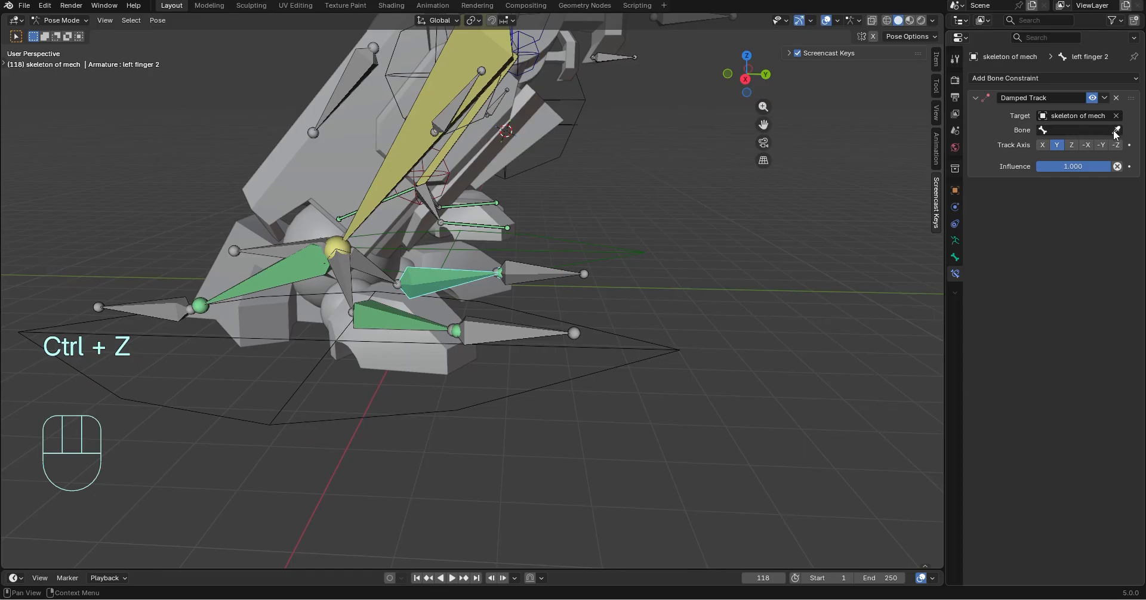
{"action": "left_click", "coordinate": [580, 274]}
Test-rotate the left feet ctr bone alone and together with the right feet ctr bone, undoing both rotations
{"action": "left_click", "coordinate": [607, 376]}
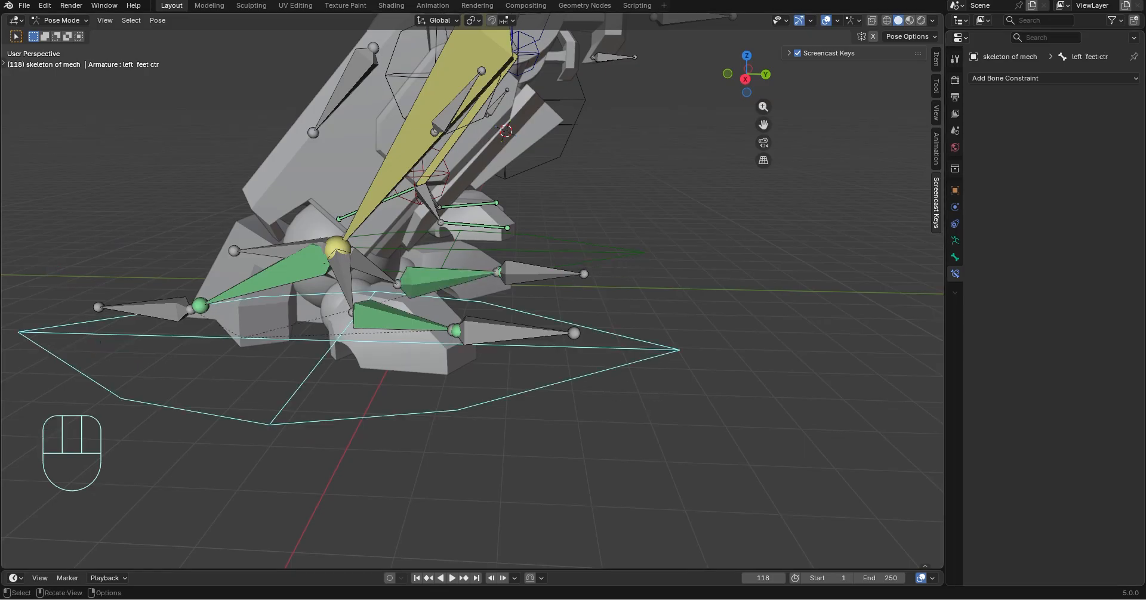
{"action": "key", "text": "r"}
{"action": "left_click", "coordinate": [687, 299]}
{"action": "key", "text": "ctrl+z"}
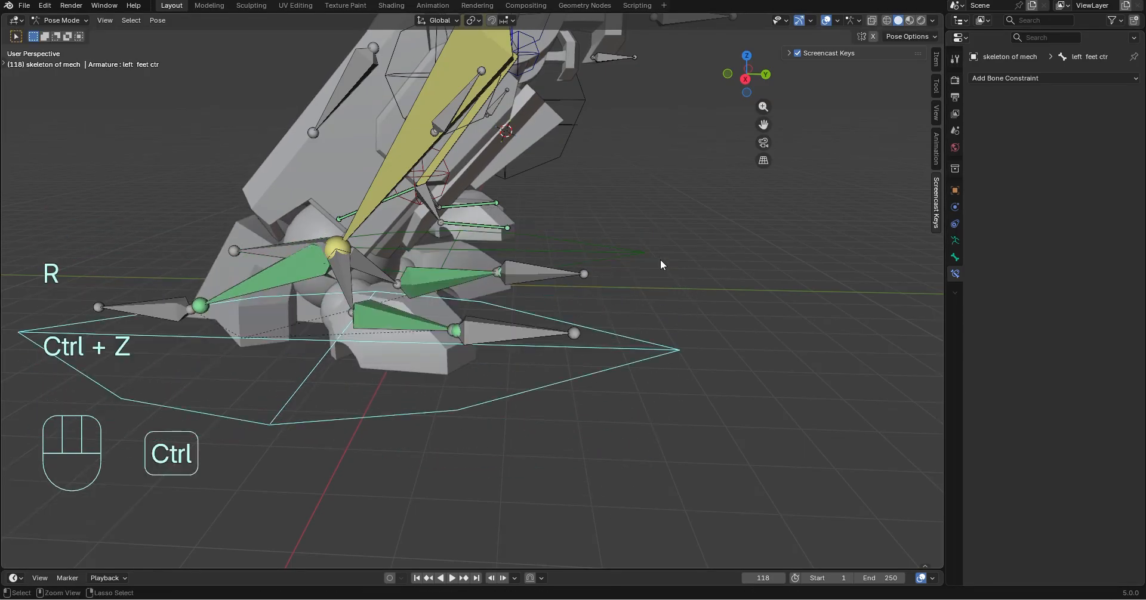
{"action": "left_click", "coordinate": [636, 255], "text": "shift"}
{"action": "key", "text": "r"}
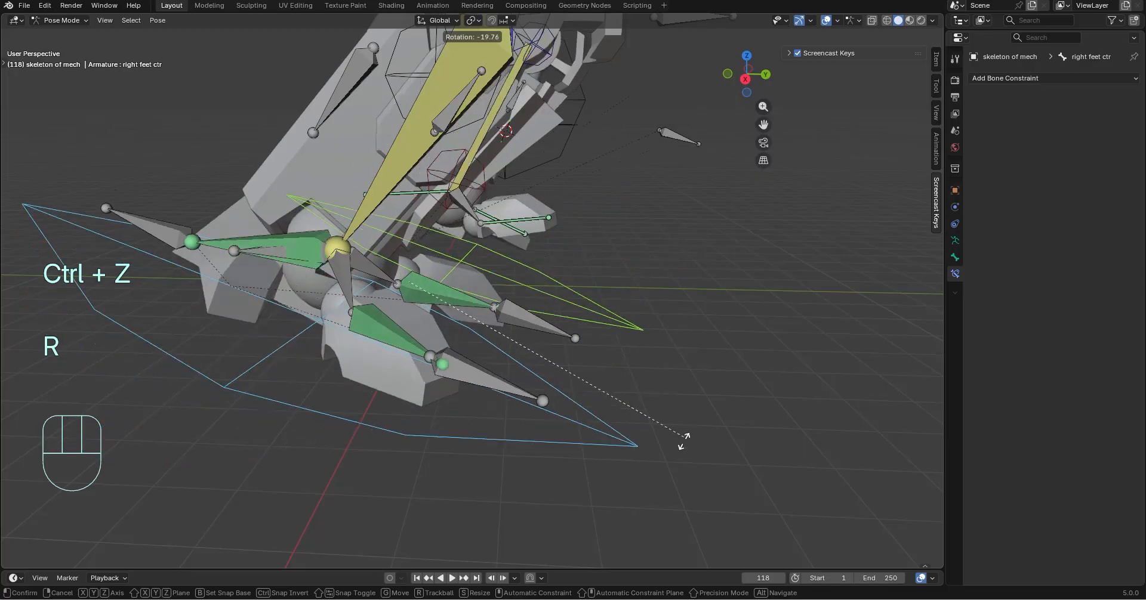
{"action": "key", "text": "ctrl+z"}
Examine the IK constraint on the right lower leg bone, and select its target bone, Bone.044
{"action": "middle_click_drag", "start_coordinate": [706, 443], "coordinate": [471, 373]}
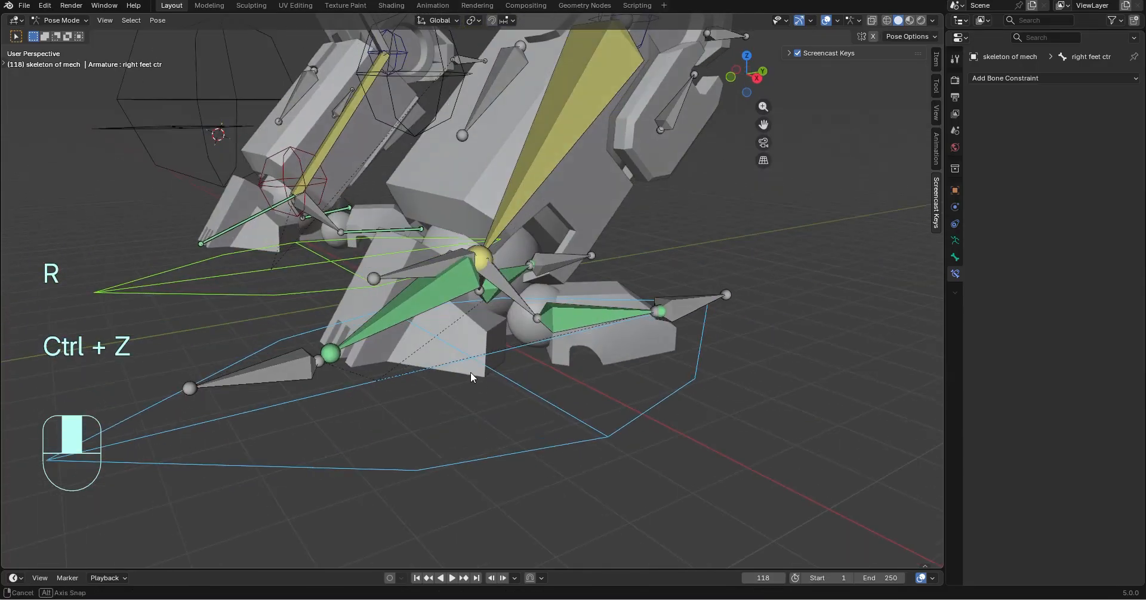
{"action": "left_click", "coordinate": [424, 263]}
{"action": "middle_click_drag", "start_coordinate": [559, 332], "coordinate": [543, 220]}
{"action": "left_click", "coordinate": [543, 220]}
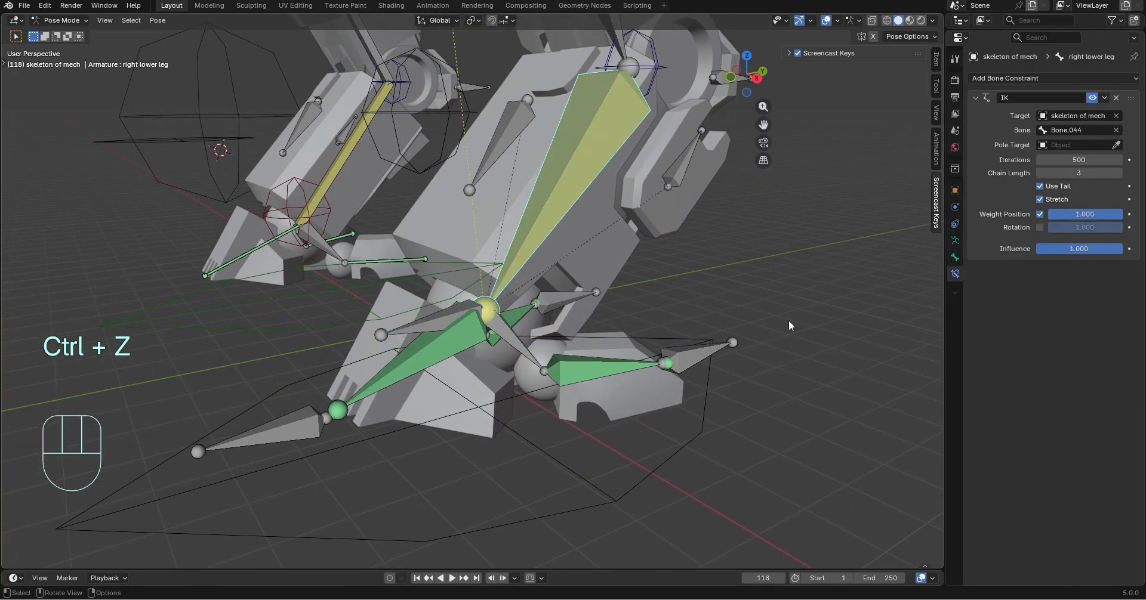
{"action": "left_click", "coordinate": [423, 323]}
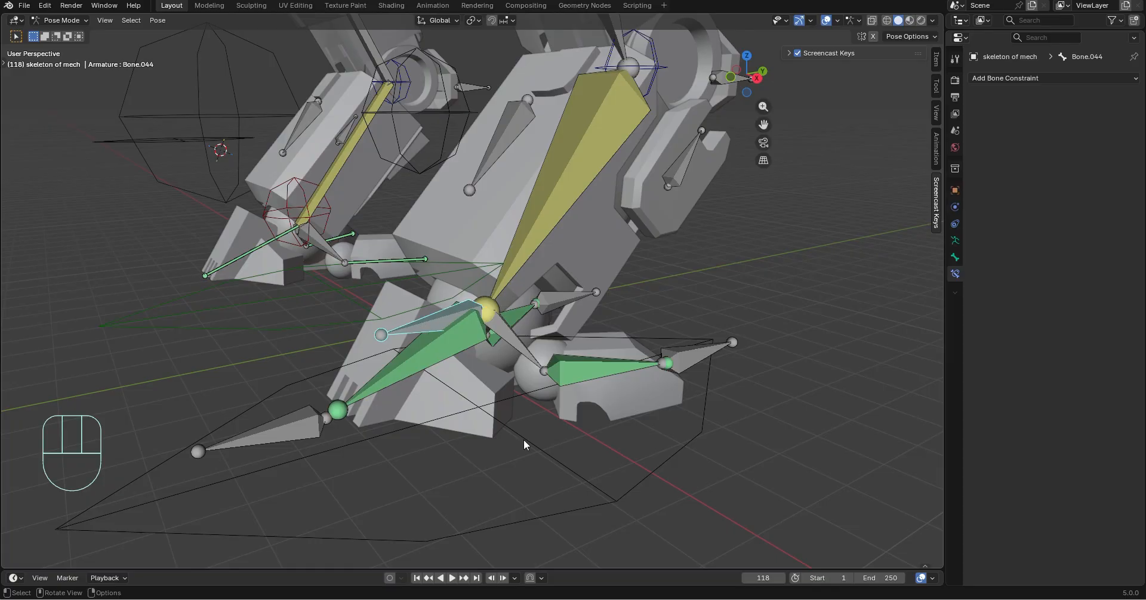
Switch the armature to Edit Mode and select the other leg's red ankle bone, Bone.026
{"action": "left_click", "coordinate": [66, 33]}
{"action": "left_click", "coordinate": [64, 56]}
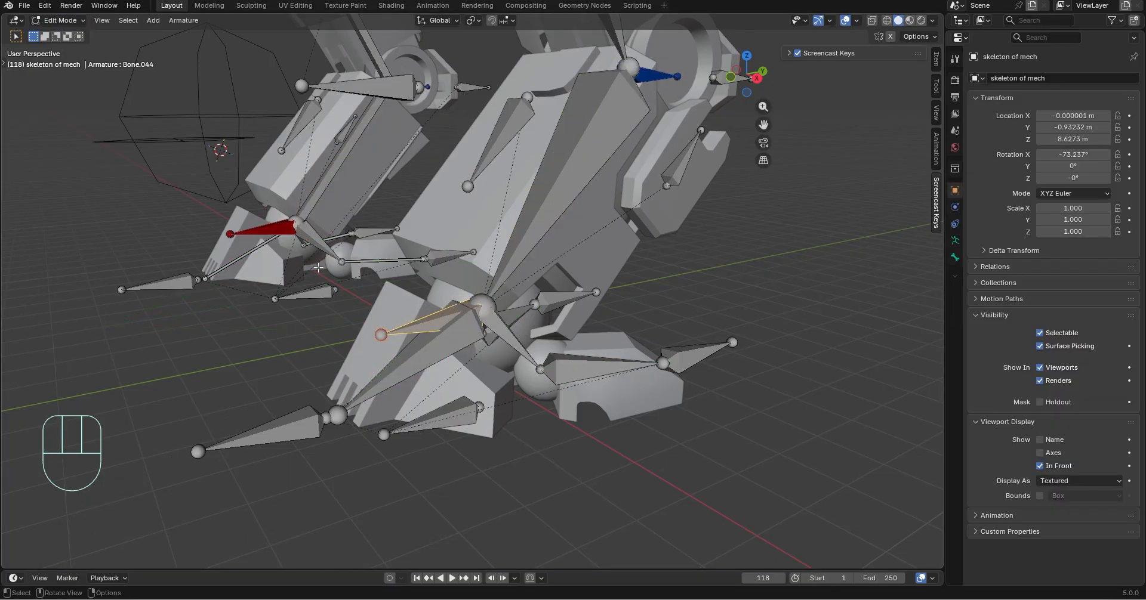
{"action": "left_click", "coordinate": [261, 232]}
{"action": "middle_click_drag", "start_coordinate": [286, 276], "coordinate": [739, 298]}
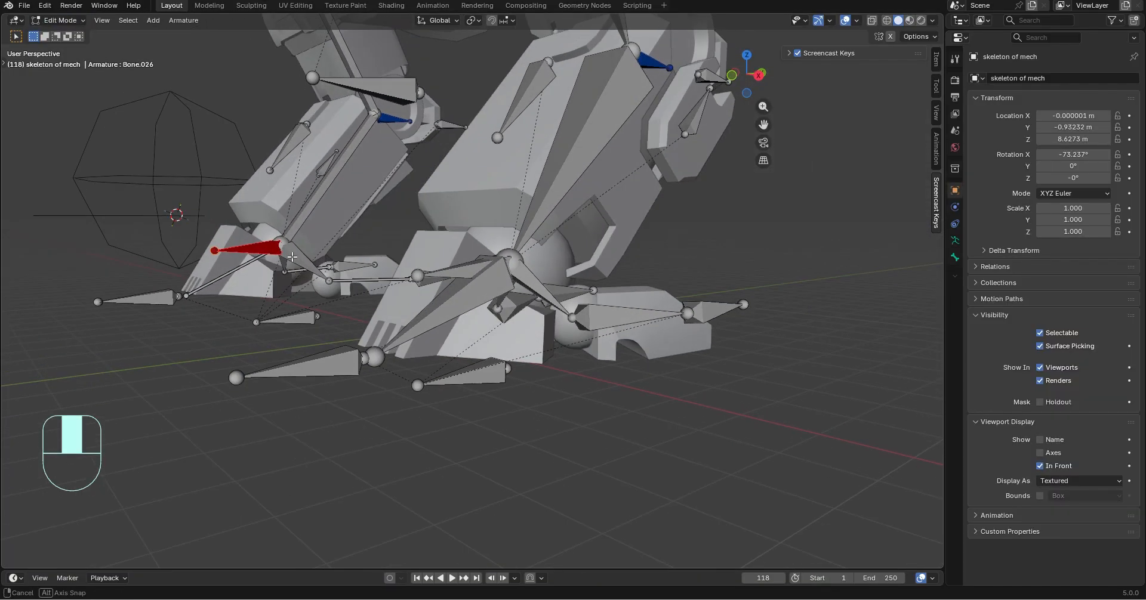
Test-move the right feet ctr bone in Edit Mode, and undo the move
{"action": "key", "text": "g"}
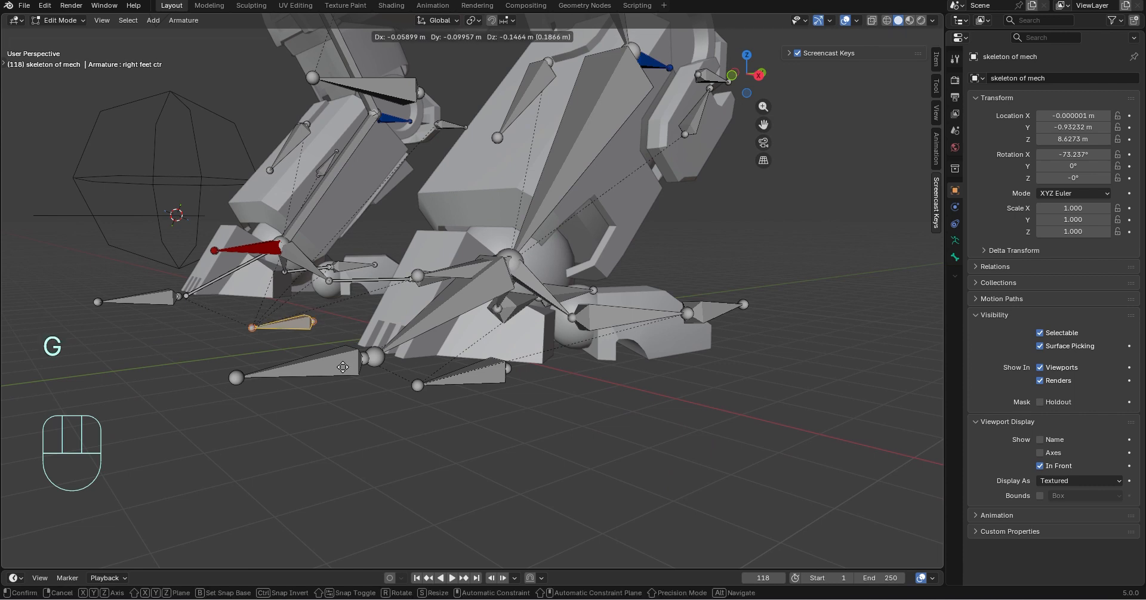
{"action": "left_click", "coordinate": [329, 341]}
{"action": "key", "text": "ctrl+z"}
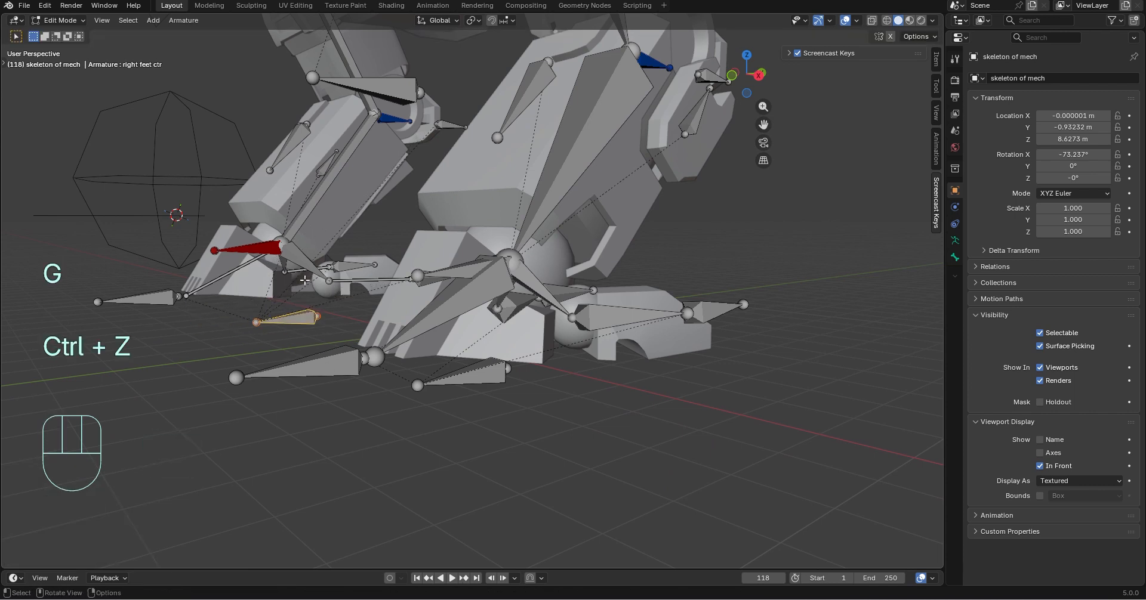
Parent Bone.044 to the left feet ctr bone with Keep Offset, and return to Pose Mode
{"action": "left_click", "coordinate": [460, 268]}
{"action": "left_click", "coordinate": [467, 377], "text": "shift"}
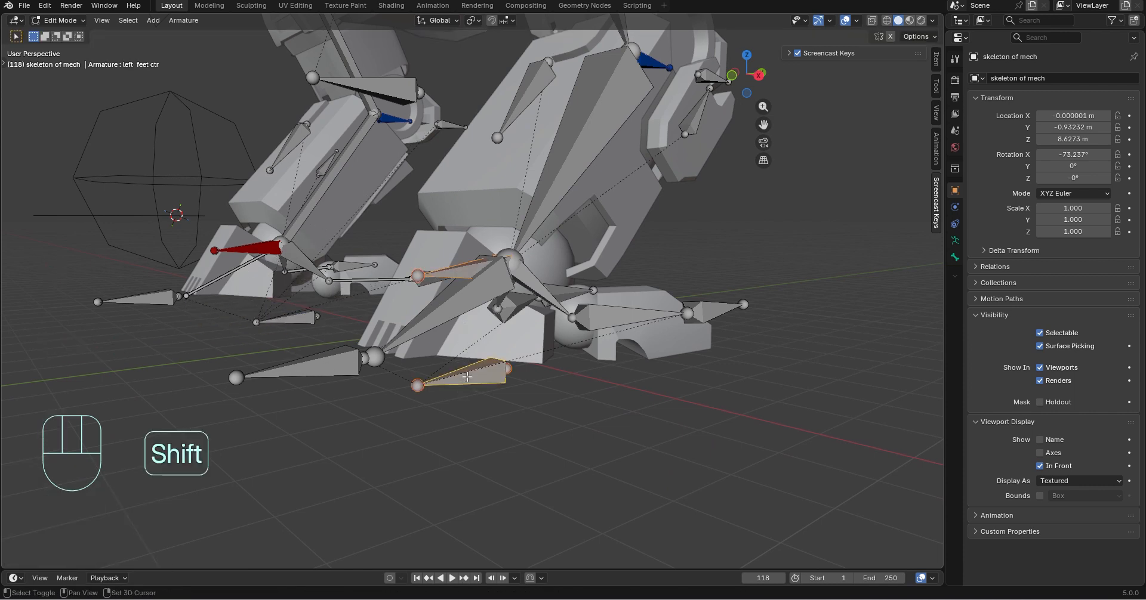
{"action": "key", "text": "ctrl+p"}
{"action": "left_click", "coordinate": [436, 375]}
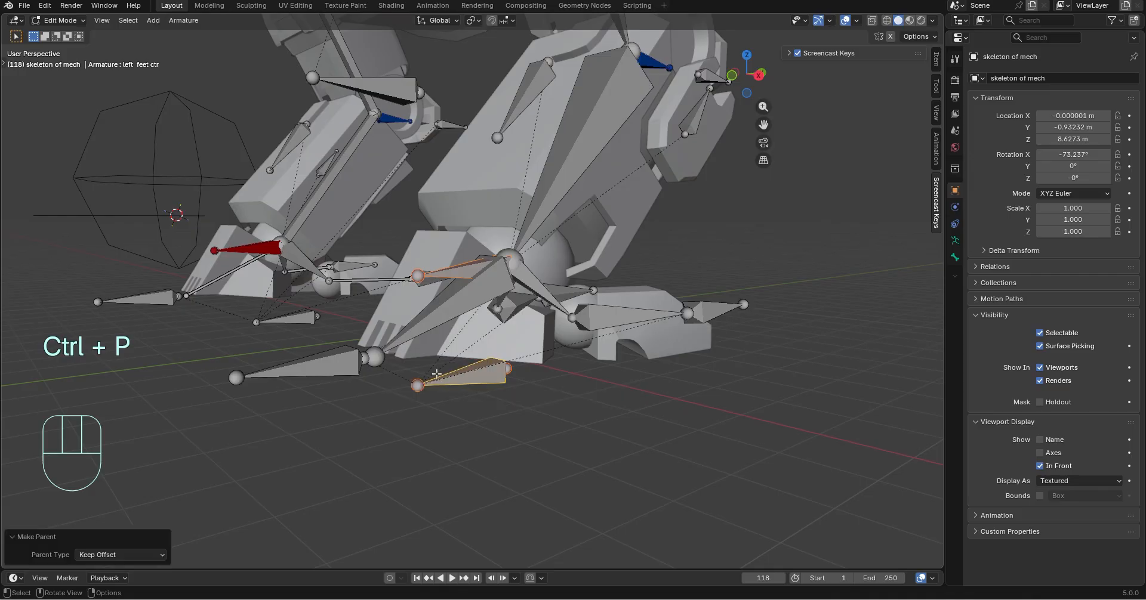
{"action": "left_click", "coordinate": [37, 28]}
{"action": "left_click", "coordinate": [54, 59]}
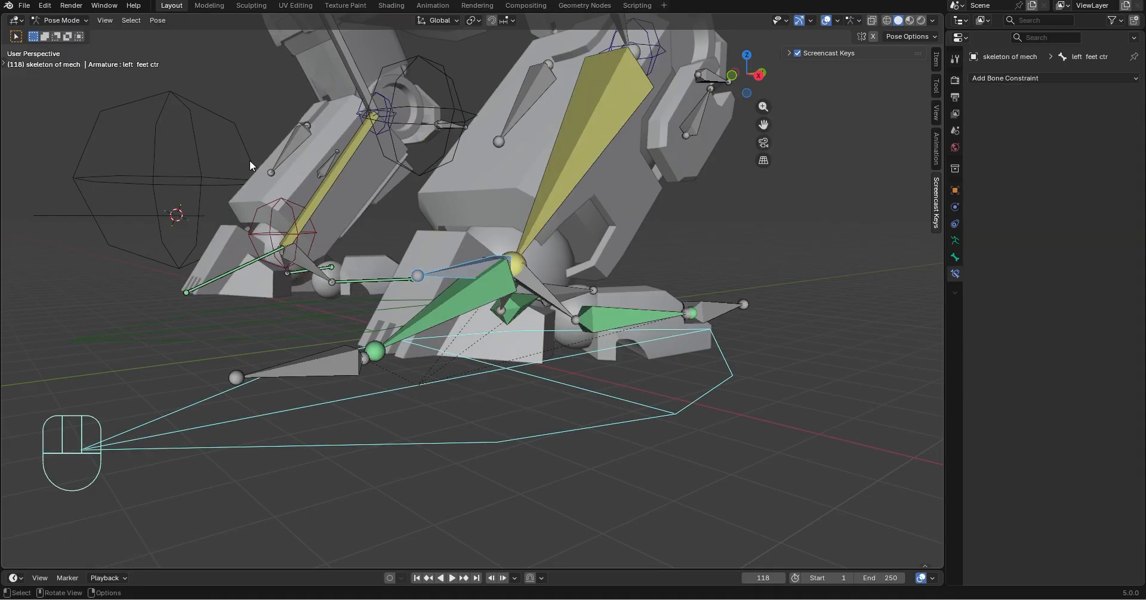
Test-move the left feet ctr bone to check whether the leg follows the foot control
{"action": "scroll", "coordinate": [573, 454], "scroll_direction": "down", "scroll_amount": 3}
{"action": "middle_click_drag", "start_coordinate": [582, 457], "coordinate": [594, 418]}
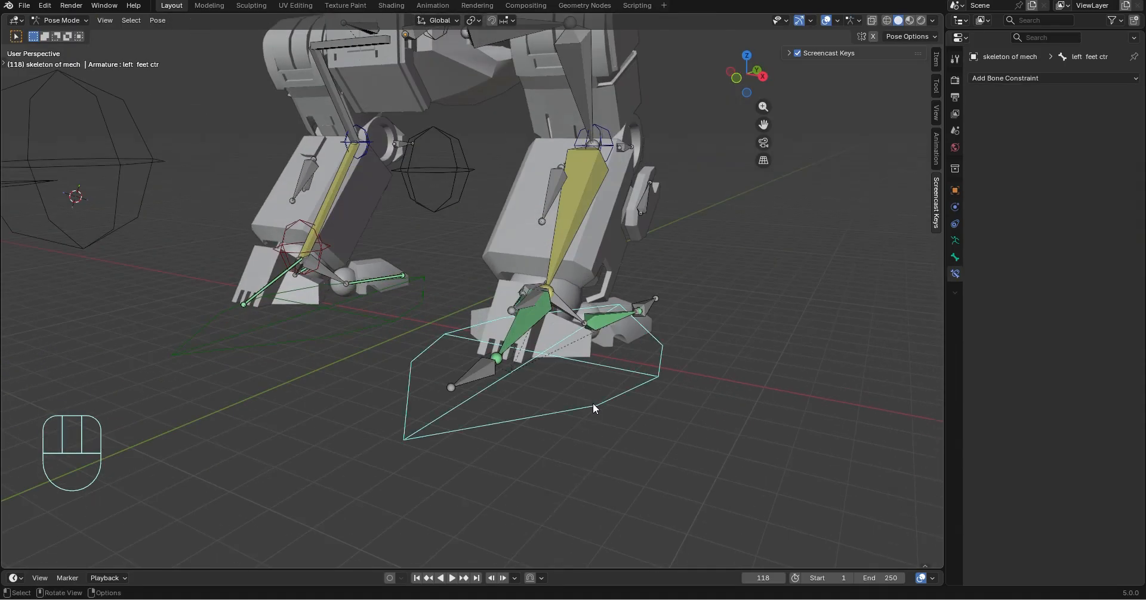
{"action": "key", "text": "g"}
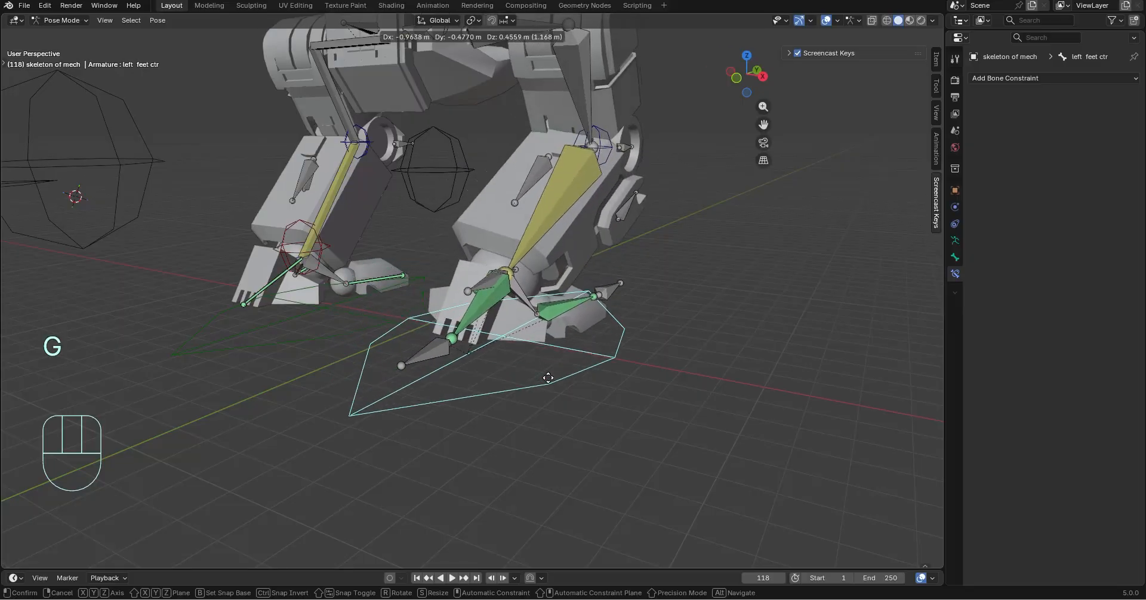
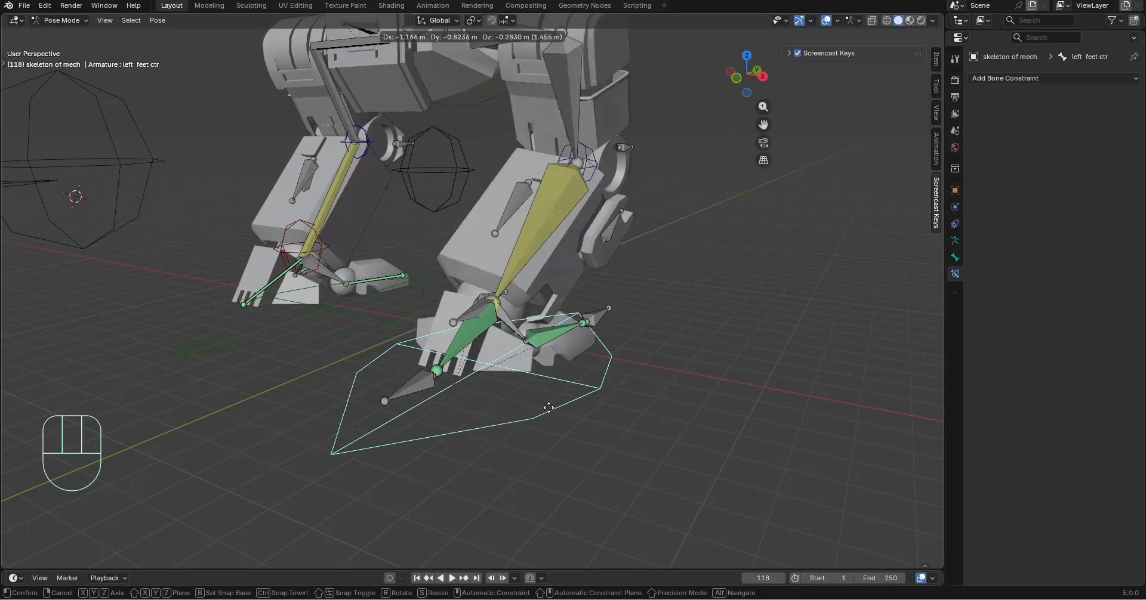
Undo the test move of the left feet ctr bone and select the other leg's lower leg bone
{"action": "left_click", "coordinate": [582, 357]}
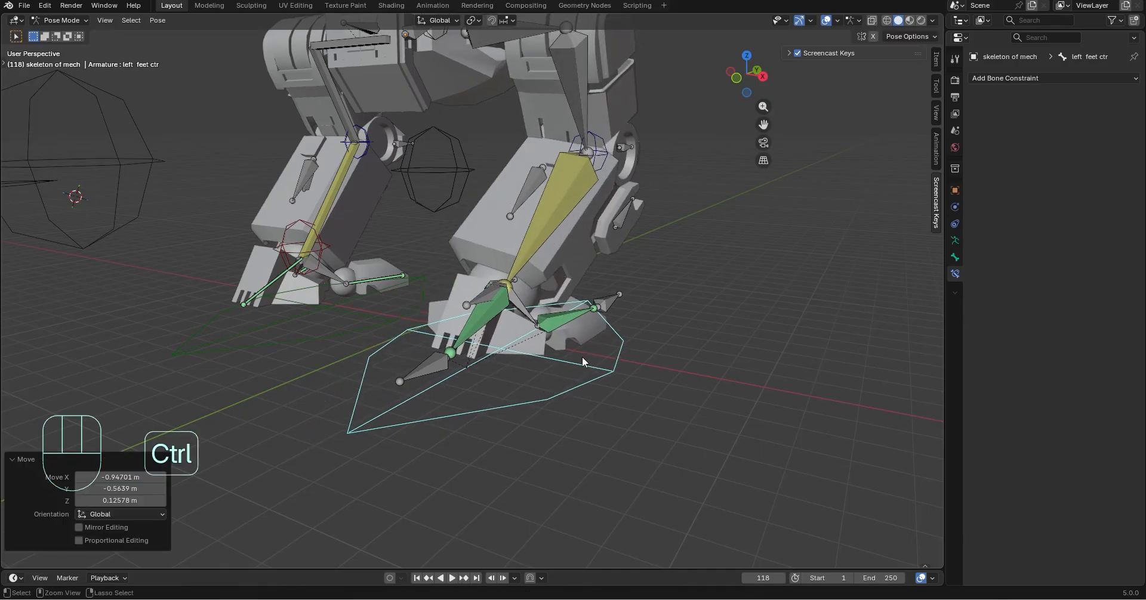
{"action": "key", "text": "ctrl+z"}
{"action": "middle_click_drag", "start_coordinate": [740, 327], "coordinate": [629, 271]}
{"action": "left_click", "coordinate": [304, 206]}
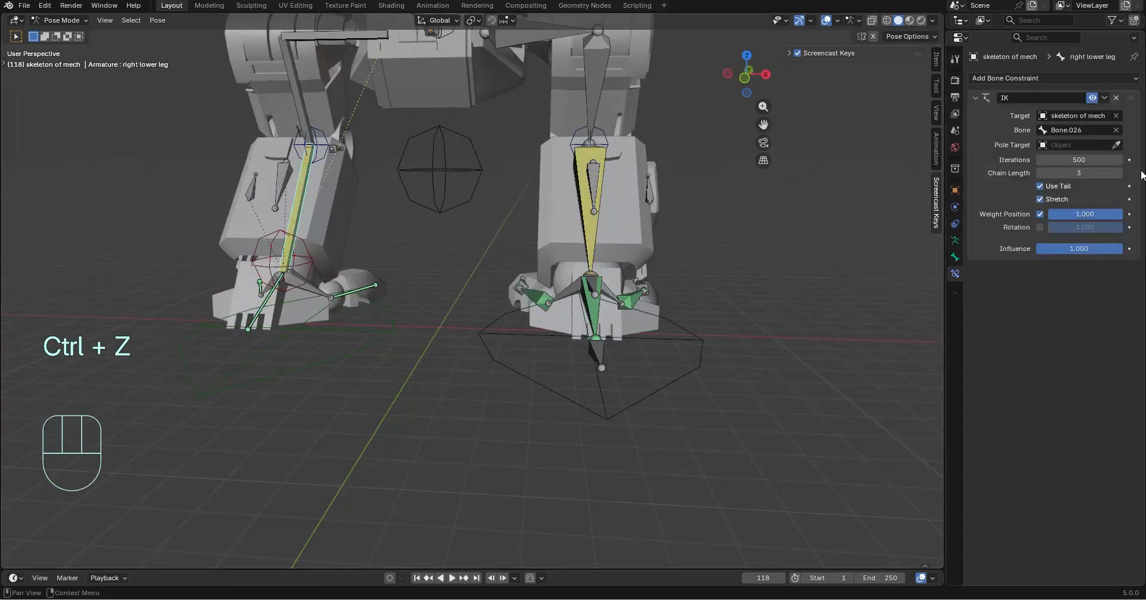
Display the front finger bone of the left foot as Stick
{"action": "middle_click_drag", "start_coordinate": [686, 325], "coordinate": [464, 339]}
{"action": "scroll", "coordinate": [464, 339], "scroll_direction": "up", "scroll_amount": 2}
{"action": "left_click", "coordinate": [449, 368]}
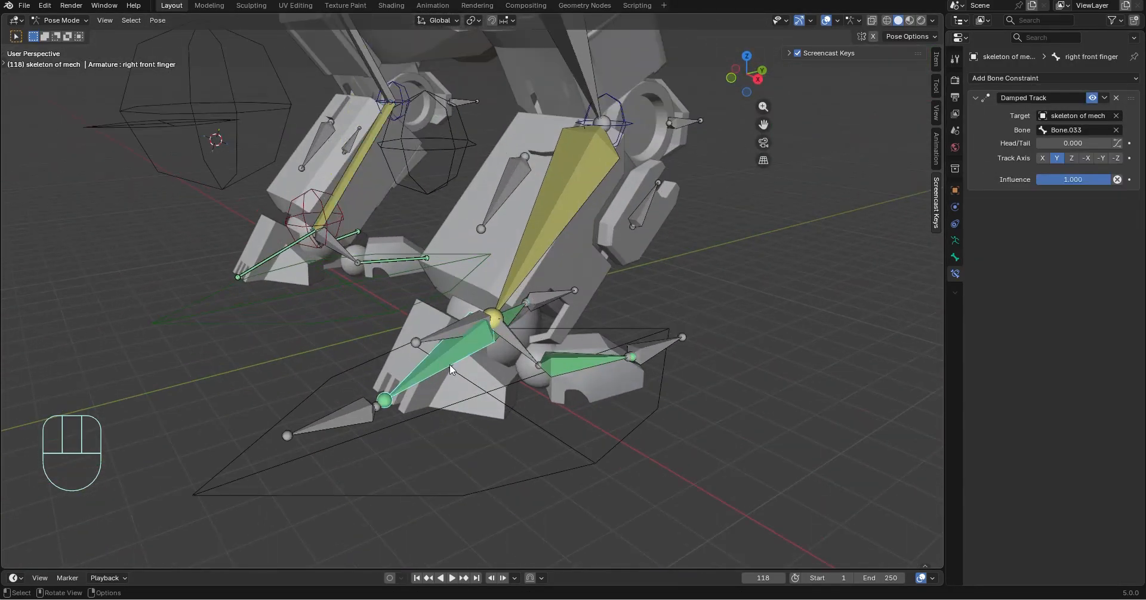
{"action": "left_click", "coordinate": [955, 256]}
{"action": "scroll", "coordinate": [1048, 416], "scroll_direction": "down", "scroll_amount": 8}
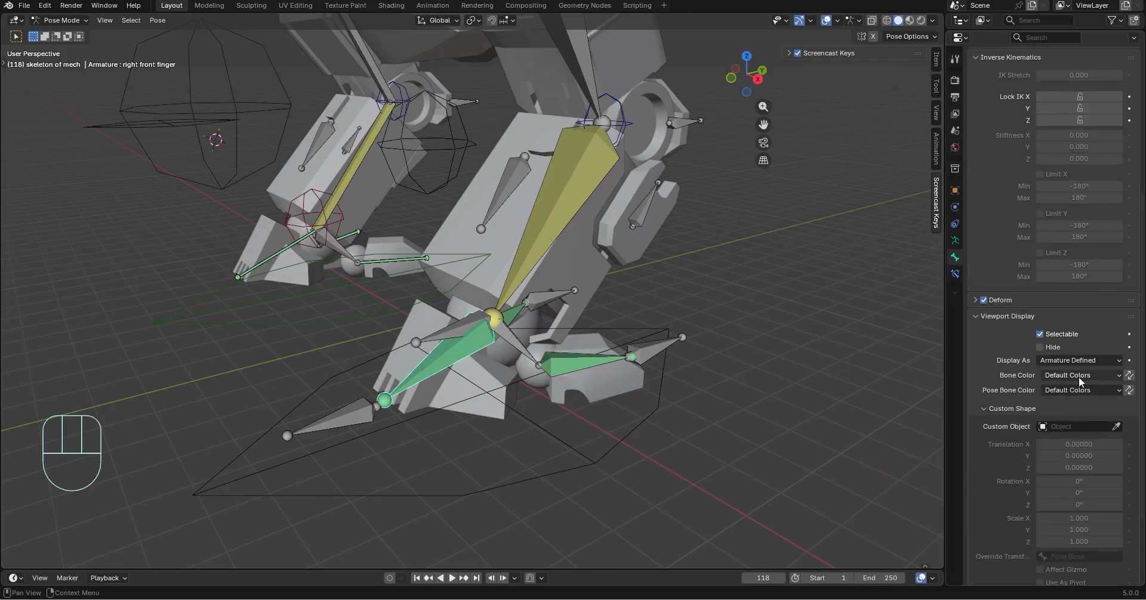
{"action": "left_click", "coordinate": [1080, 377]}
Display the left finger 1 and left finger 2 bones as Stick
{"action": "left_click", "coordinate": [563, 368]}
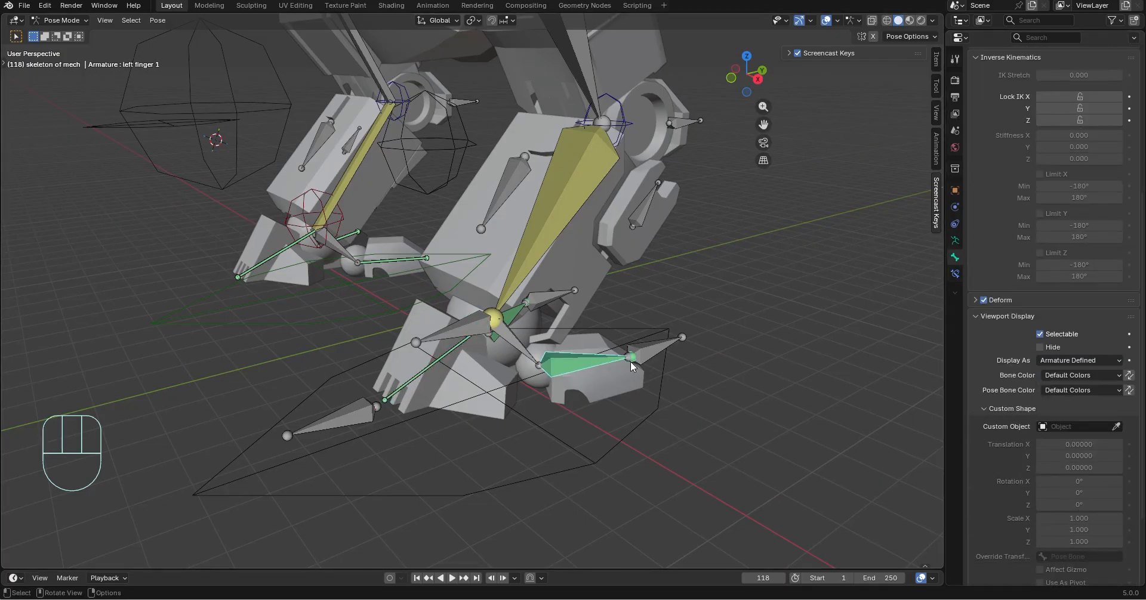
{"action": "left_click", "coordinate": [1083, 360]}
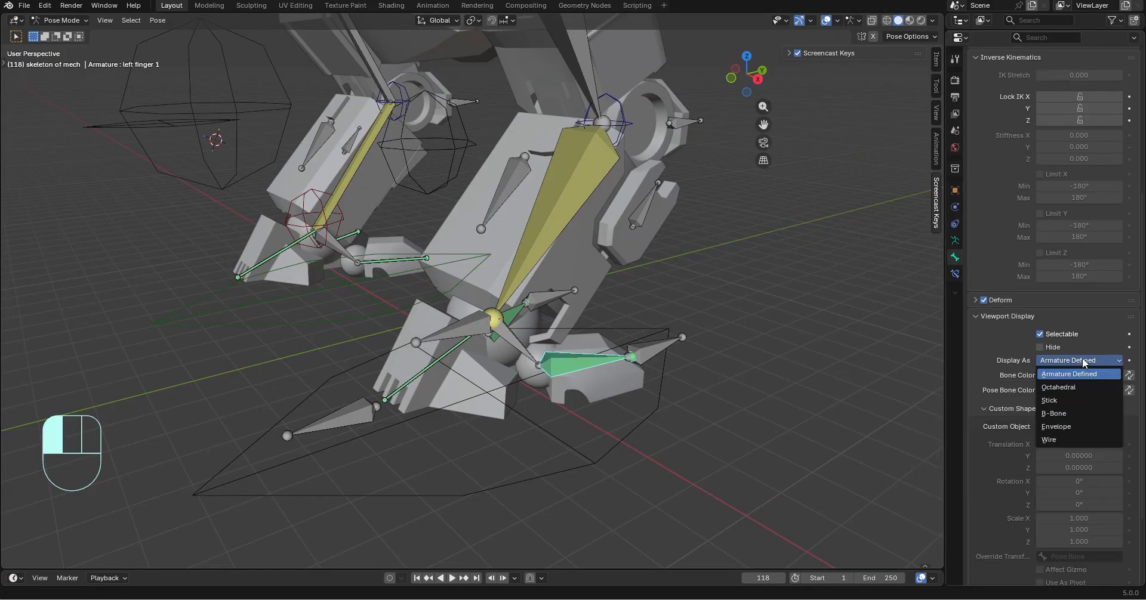
{"action": "left_click", "coordinate": [1072, 401]}
{"action": "left_click", "coordinate": [512, 319]}
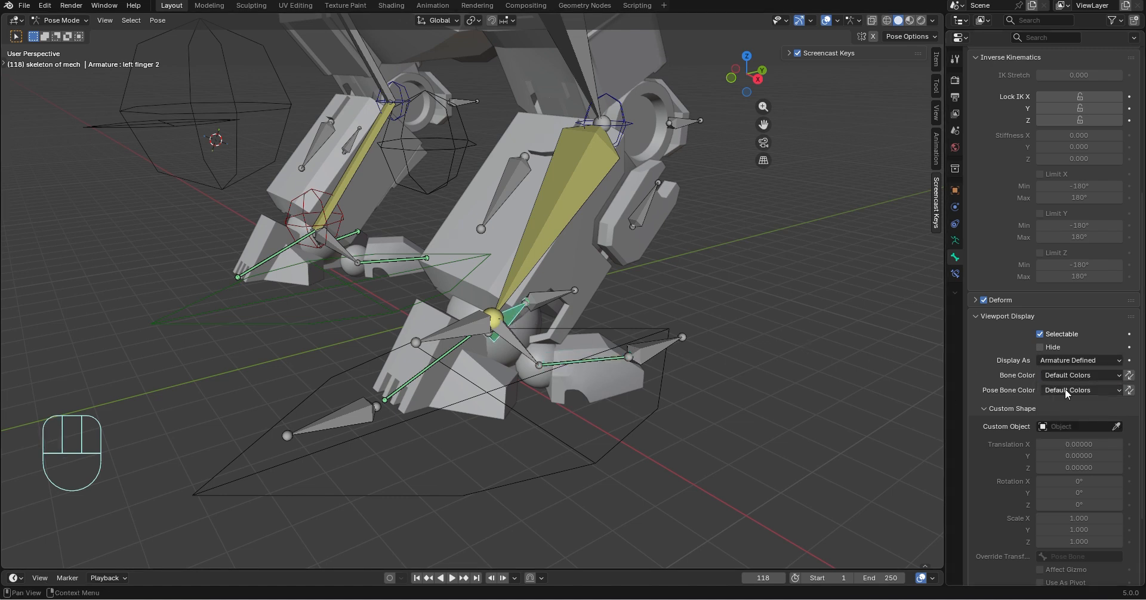
{"action": "left_click", "coordinate": [1097, 360]}
{"action": "left_click", "coordinate": [1072, 401]}
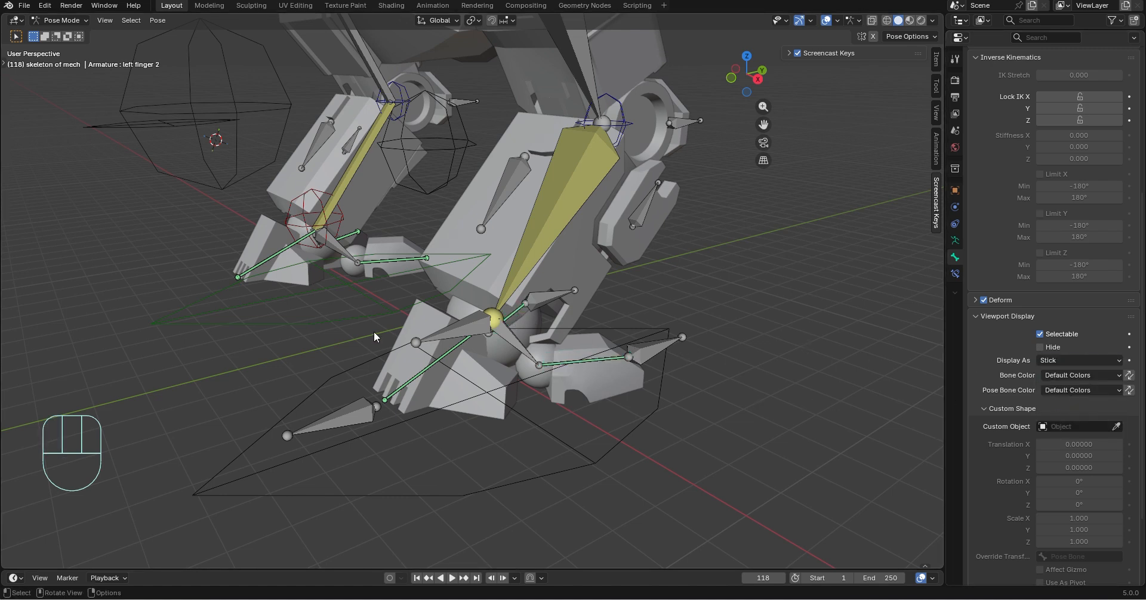
Hide the left foot's three finger tracking target bones, including left finger 1.001 and Bone.033
{"action": "left_click", "coordinate": [658, 349]}
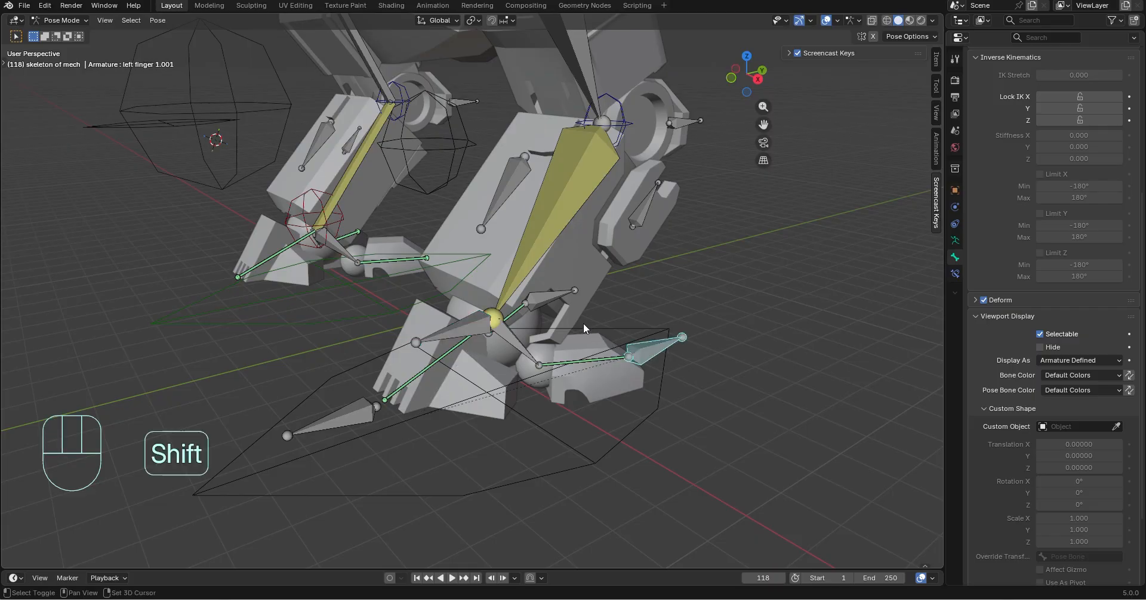
{"action": "left_click", "coordinate": [536, 317], "text": "shift"}
{"action": "left_click", "coordinate": [333, 419], "text": "shift"}
{"action": "key", "text": "h"}
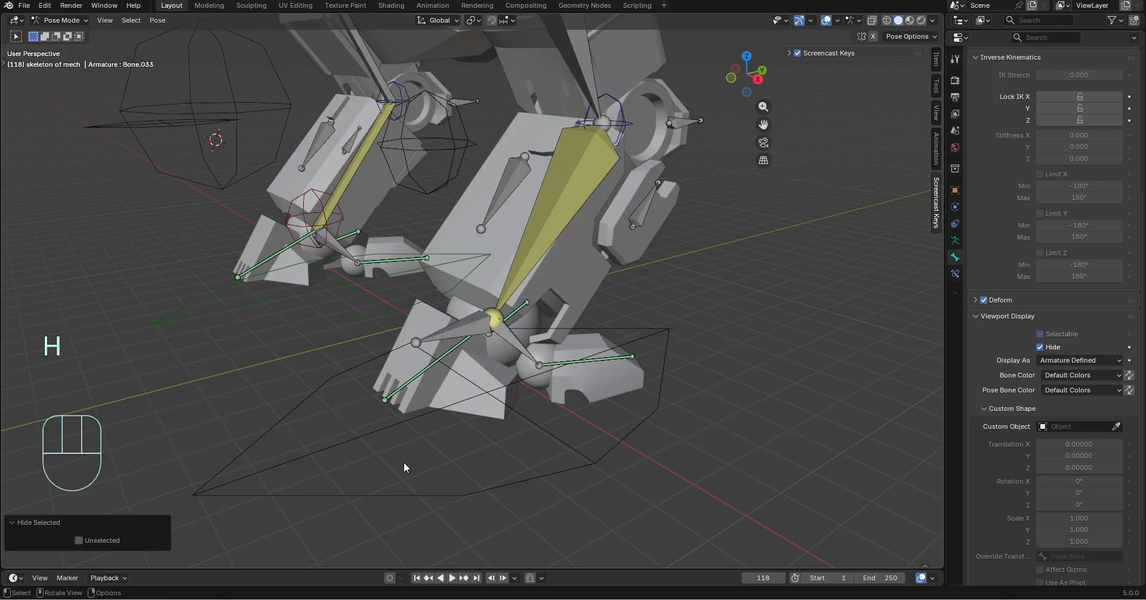
Assign the Cube object as the custom shape of Bone.044 at the left ankle
{"action": "middle_click_drag", "start_coordinate": [407, 468], "coordinate": [701, 421]}
{"action": "left_click", "coordinate": [635, 264]}
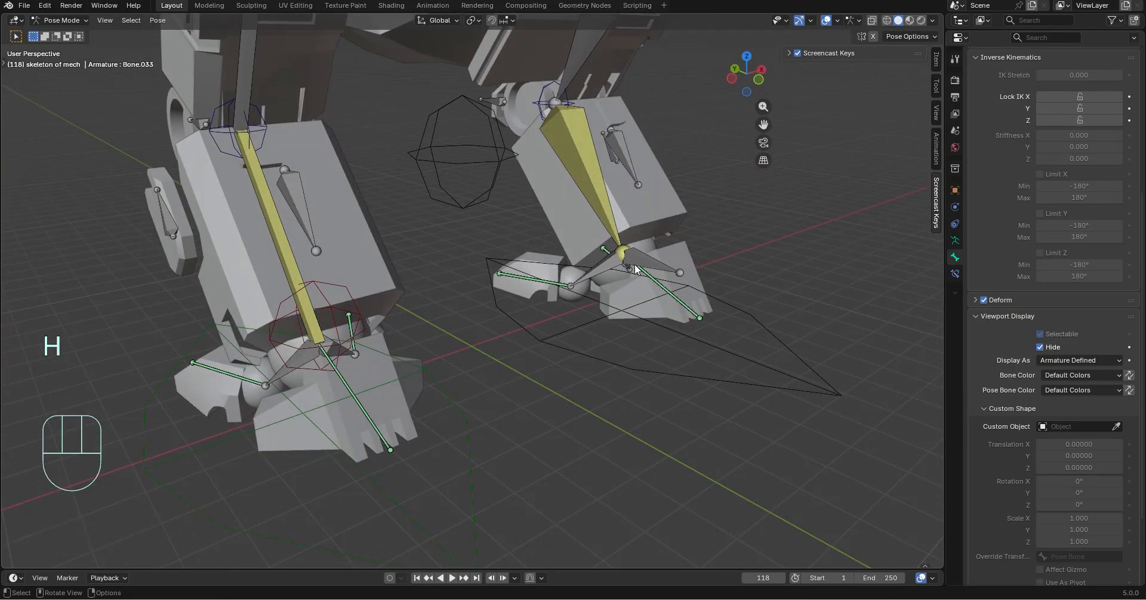
{"action": "left_click", "coordinate": [635, 264]}
{"action": "scroll", "coordinate": [608, 329], "scroll_direction": "down", "scroll_amount": 4}
{"action": "middle_click_drag", "start_coordinate": [607, 329], "coordinate": [537, 337]}
{"action": "middle_click_drag", "start_coordinate": [356, 364], "coordinate": [864, 358], "text": "shift"}
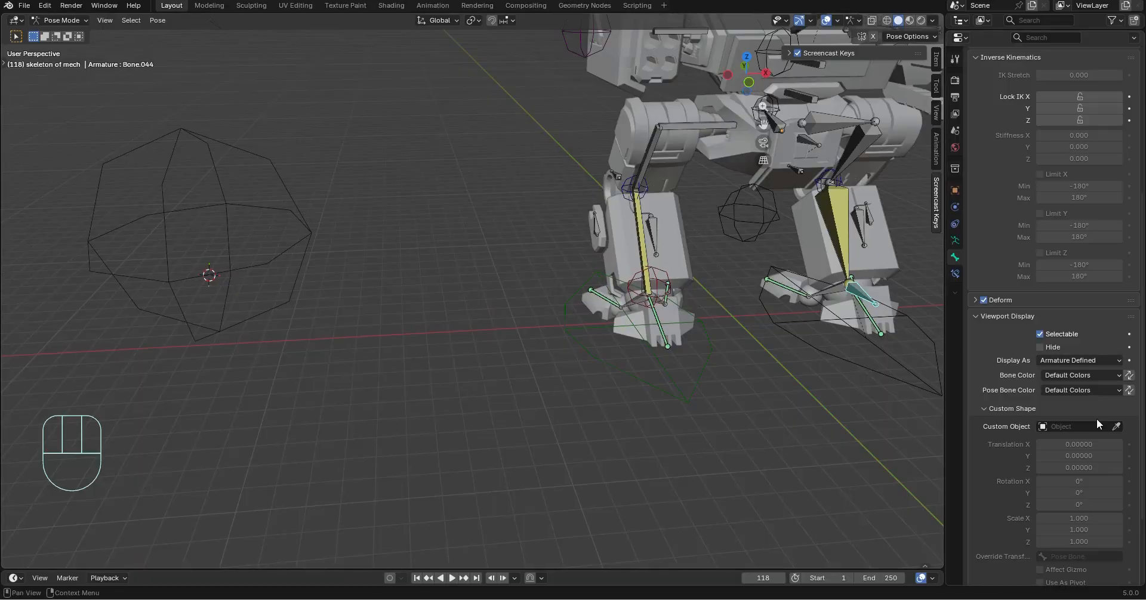
{"action": "left_click", "coordinate": [315, 232]}
{"action": "middle_click_drag", "start_coordinate": [665, 372], "coordinate": [890, 391]}
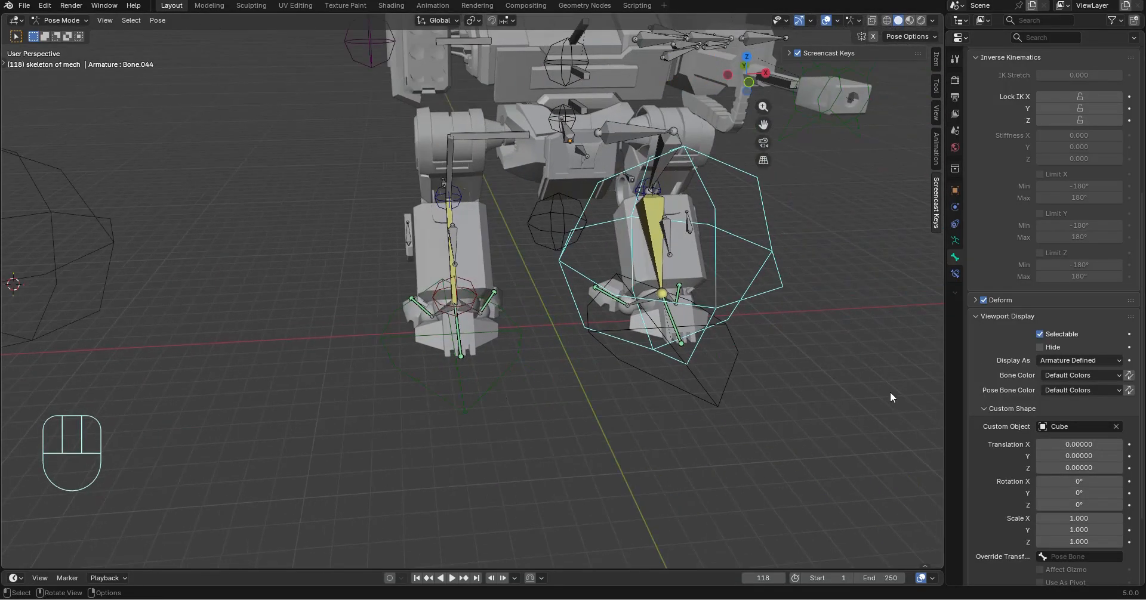
Scale Bone.044 down in the pose to about 0.292
{"action": "scroll", "coordinate": [890, 391], "scroll_direction": "up", "scroll_amount": 2}
{"action": "key", "text": "s"}
{"action": "left_click", "coordinate": [803, 306]}
{"action": "middle_click_drag", "start_coordinate": [805, 349], "coordinate": [621, 346], "text": "shift"}
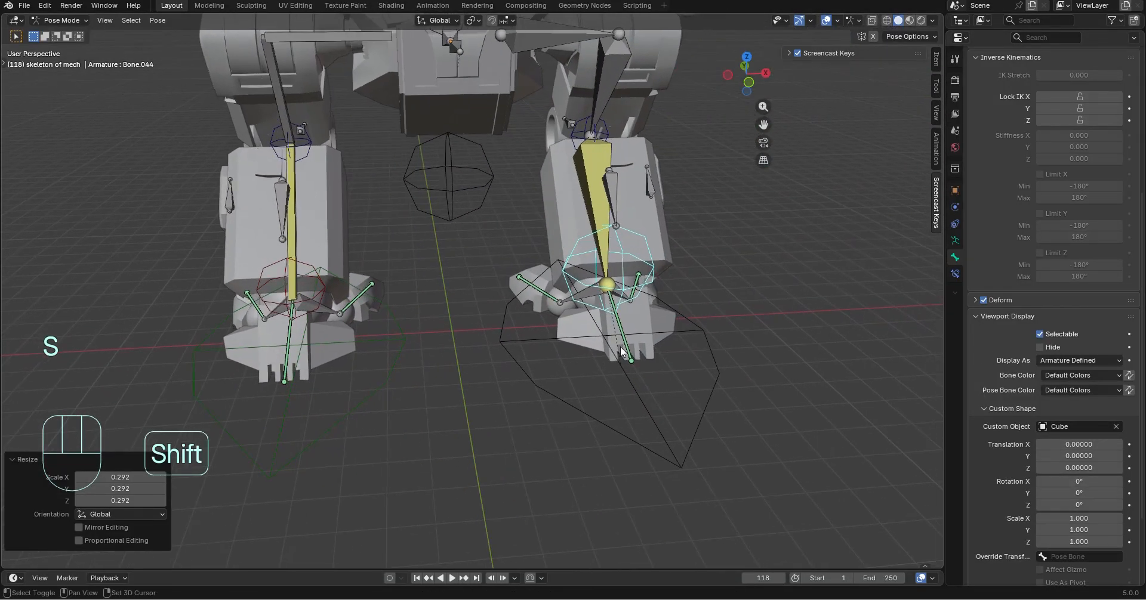
Compare with Bone.026's custom shape settings and set Bone.044's custom shape scale to 0.2 on X, Y and Z
{"action": "scroll", "coordinate": [621, 347], "scroll_direction": "up", "scroll_amount": 3}
{"action": "left_click", "coordinate": [228, 258]}
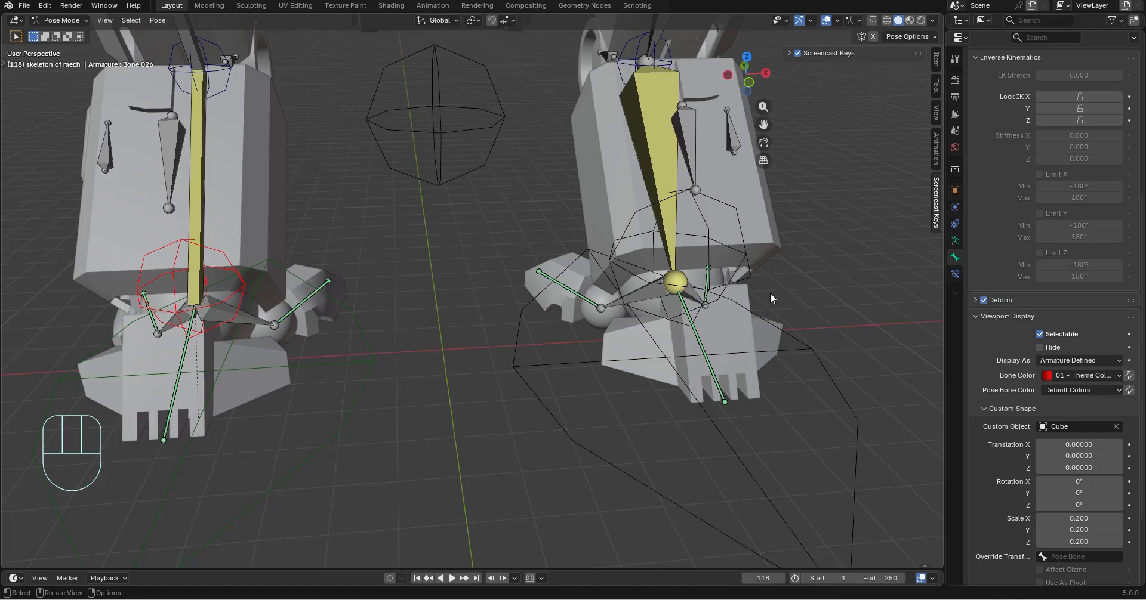
{"action": "left_click", "coordinate": [736, 266]}
{"action": "left_click_drag", "start_coordinate": [1068, 517], "coordinate": [1068, 541]}
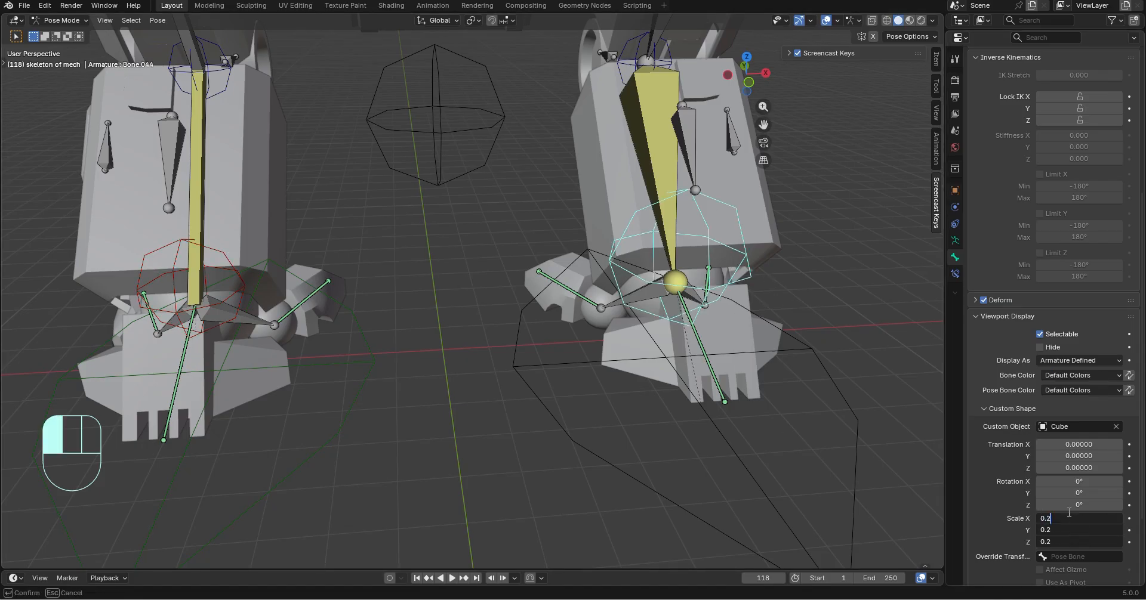
{"action": "type", "text": "0.2"}
{"action": "key", "text": "Return"}
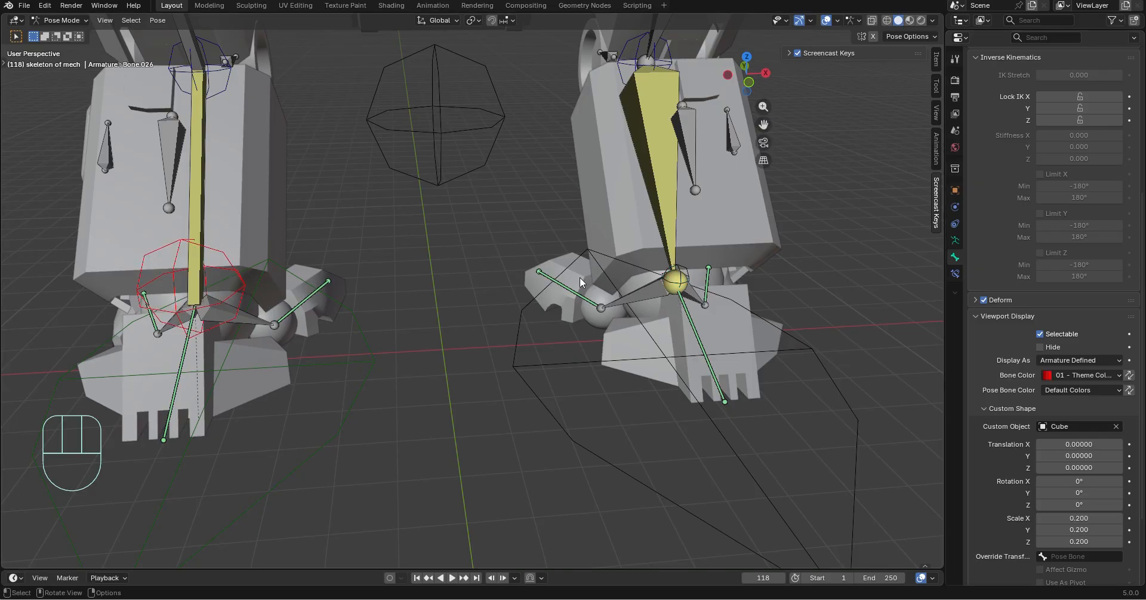
Set Bone.044's custom shape scale back to 1 on X, Y and Z
{"action": "left_click", "coordinate": [685, 273]}
{"action": "left_click", "coordinate": [1080, 519]}
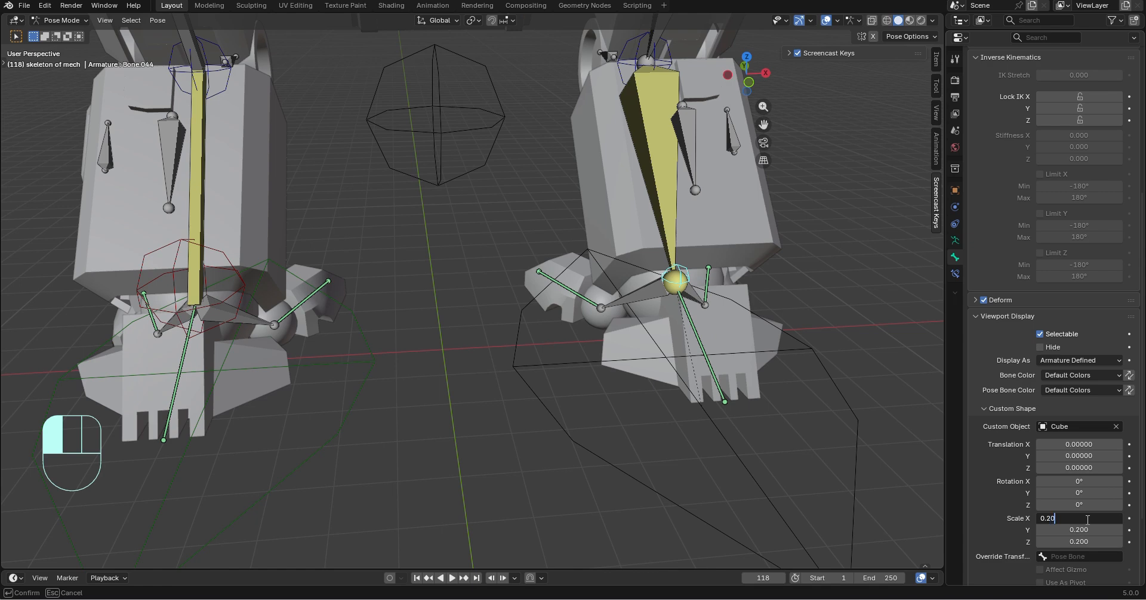
{"action": "key", "text": "Return"}
{"action": "left_click_drag", "start_coordinate": [1079, 518], "coordinate": [1091, 521]}
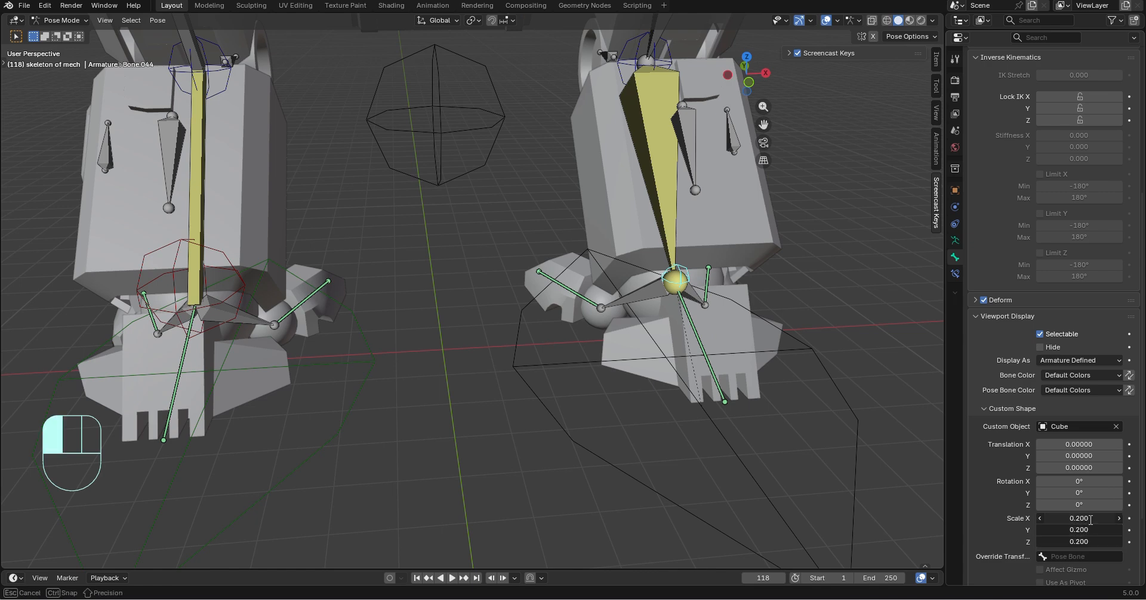
{"action": "type", "text": "1"}
{"action": "key", "text": "Return"}
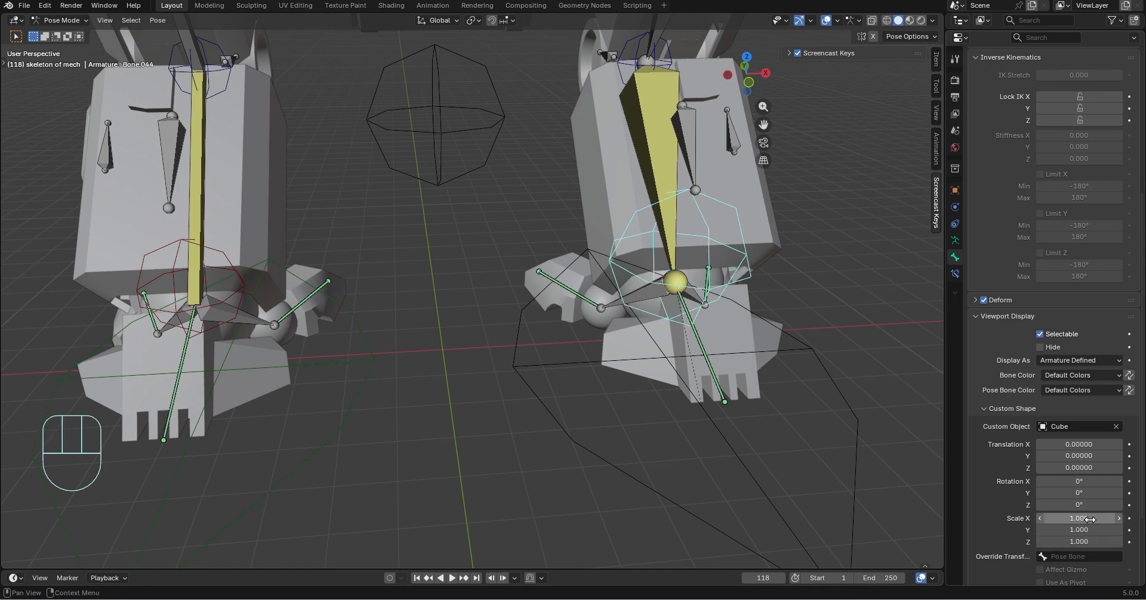
Undo the custom shape scale changes and the pose resize of Bone.044
{"action": "middle_click_drag", "start_coordinate": [643, 336], "coordinate": [704, 320]}
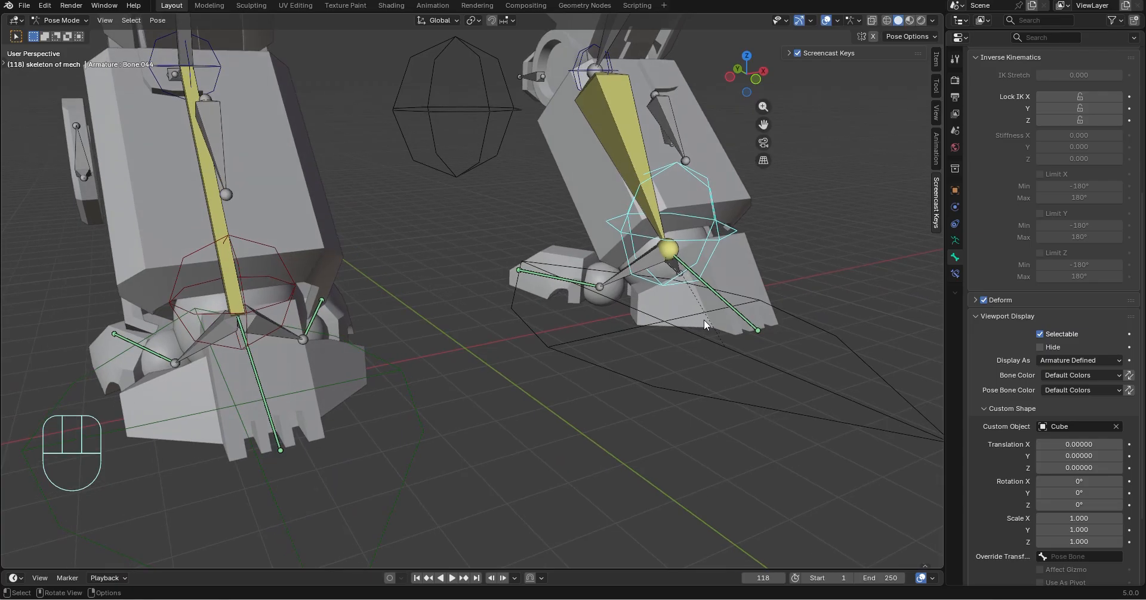
{"action": "key", "text": "ctrl+z"}
{"action": "key", "text": "ctrl+z"}
{"action": "key", "text": "ctrl+z"}
{"action": "key", "text": "ctrl+z"}
{"action": "key", "text": "ctrl+z"}
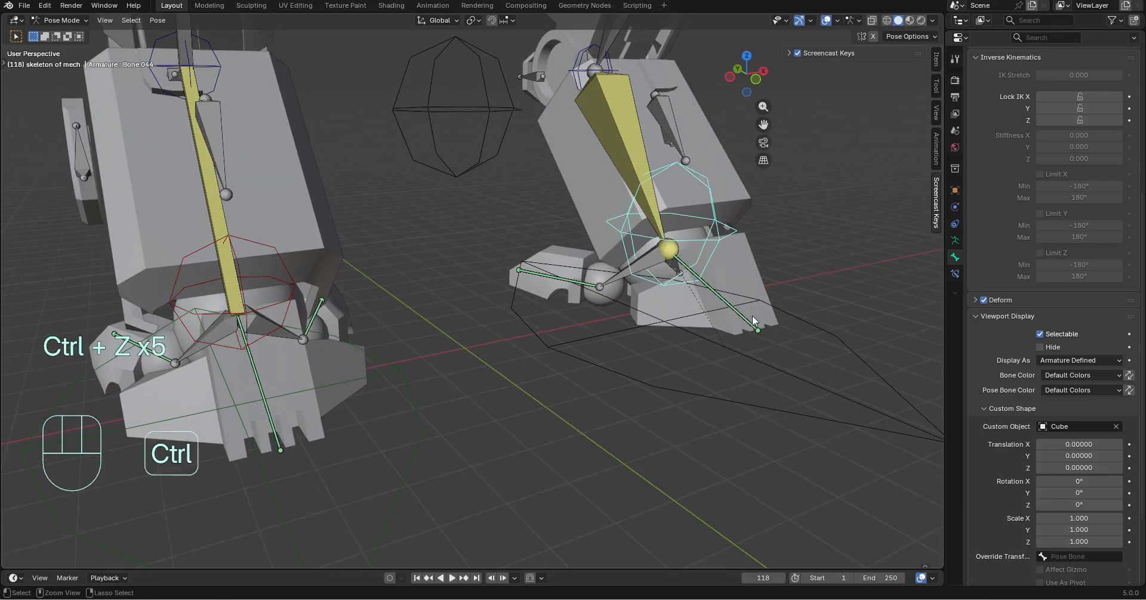
{"action": "key", "text": "ctrl+z"}
{"action": "key", "text": "ctrl+z"}
{"action": "key", "text": "ctrl+z"}
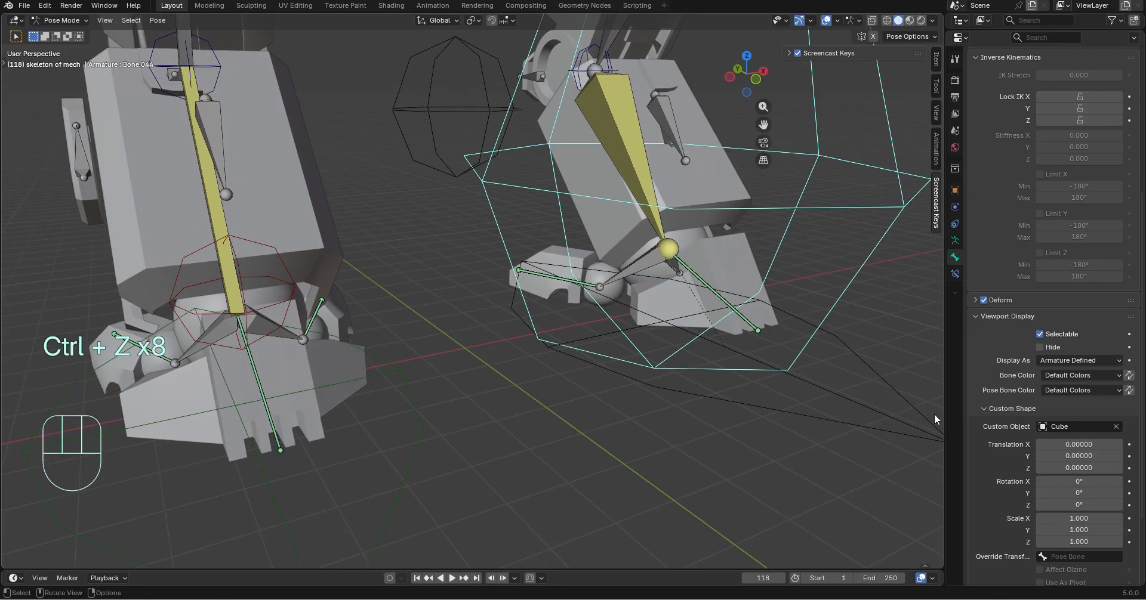
Set Bone.044's custom shape scale to 0.200 on X, Y and Z
{"action": "mouse_move", "coordinate": [1072, 525]}
{"action": "left_mouse_down"}
{"action": "mouse_move", "coordinate": [1074, 540]}
{"action": "mouse_move", "coordinate": [1075, 519]}
{"action": "left_mouse_up"}
{"action": "type", "text": "0."}
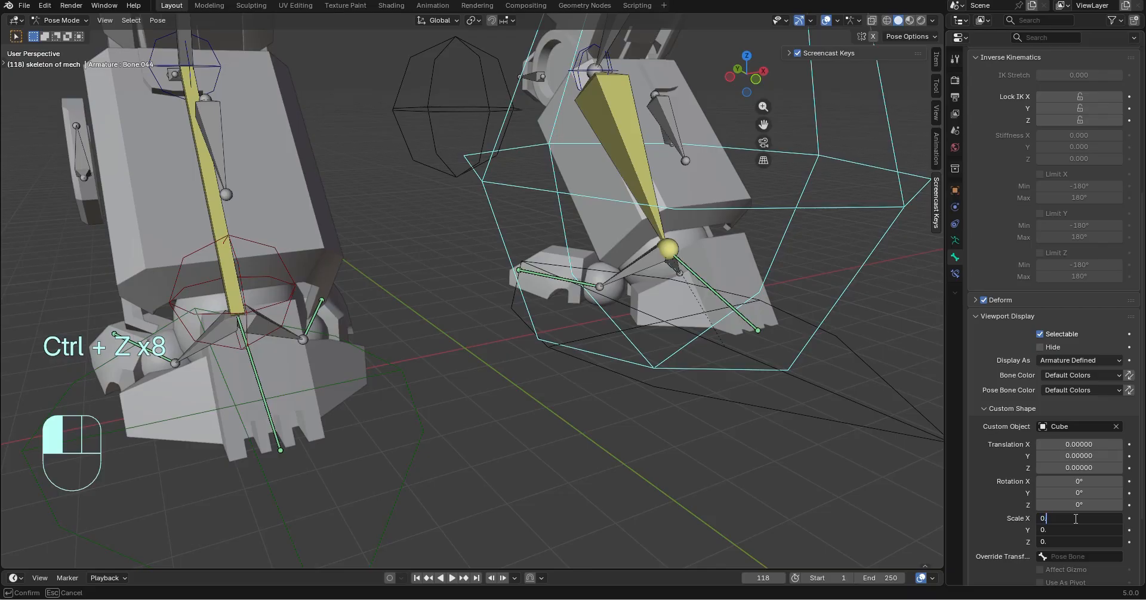
{"action": "type", "text": "200"}
{"action": "key", "text": "Return"}
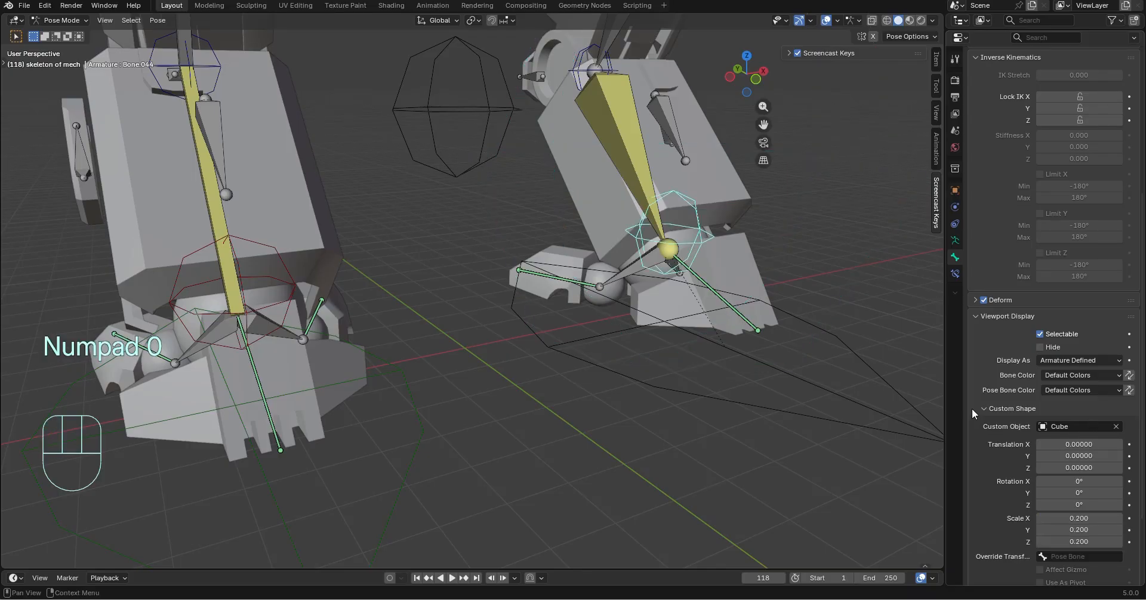
Set Bone.044's bone color to the red 01 - Theme Color Set
{"action": "middle_click_drag", "start_coordinate": [197, 478], "coordinate": [382, 445]}
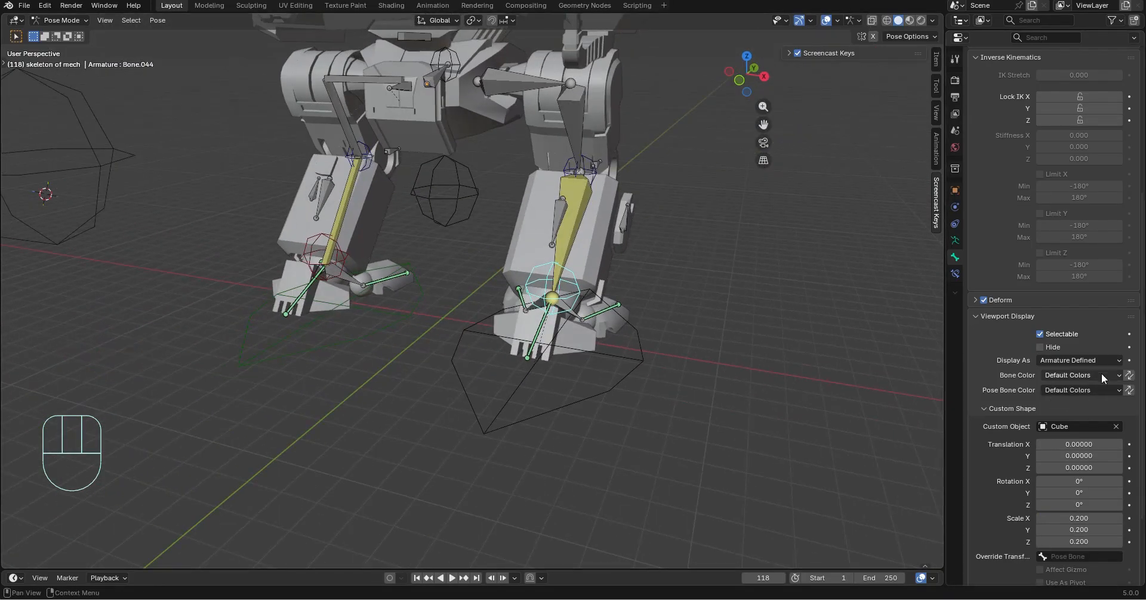
{"action": "left_click", "coordinate": [1080, 376]}
{"action": "left_click", "coordinate": [984, 405]}
{"action": "middle_click_drag", "start_coordinate": [549, 400], "coordinate": [596, 389]}
{"action": "scroll", "coordinate": [597, 389], "scroll_direction": "up", "scroll_amount": 3}
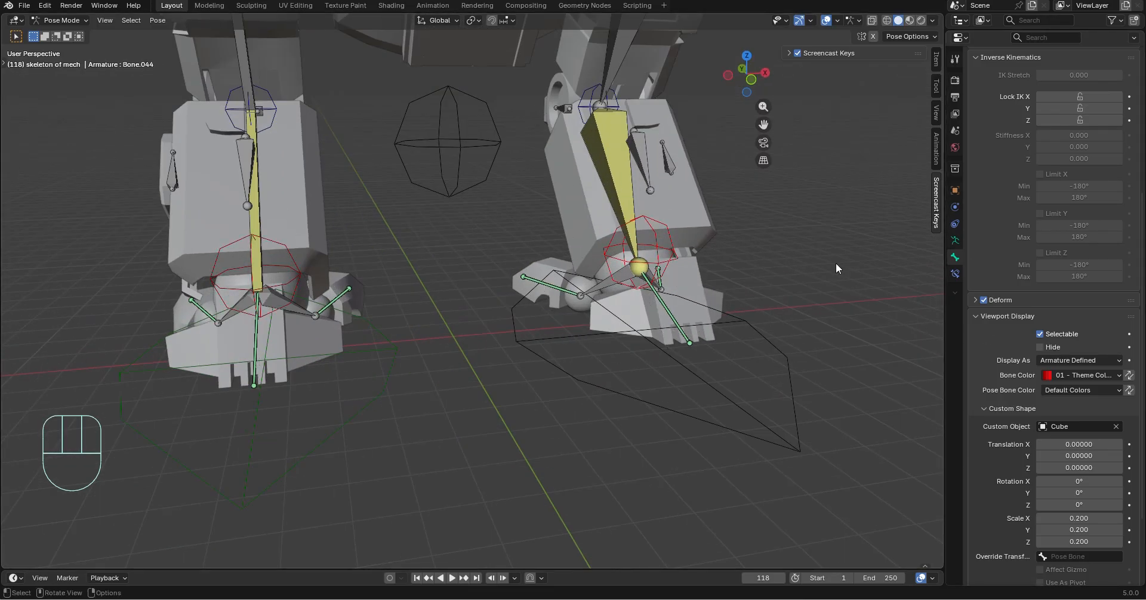
Display the lower leg bone above Bone.044 as B-Bone
{"action": "mouse_move", "coordinate": [836, 263]}
{"action": "middle_mouse_down"}
{"action": "mouse_move", "coordinate": [792, 265]}
{"action": "mouse_move", "coordinate": [816, 267]}
{"action": "middle_mouse_up"}
{"action": "left_click", "coordinate": [631, 232]}
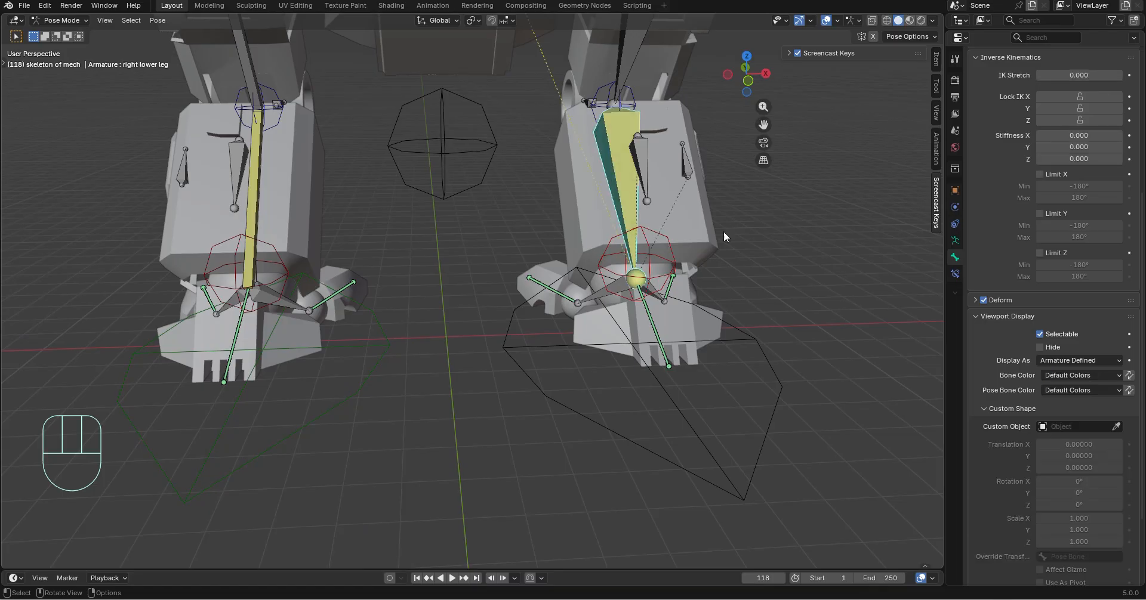
{"action": "left_click", "coordinate": [1095, 391]}
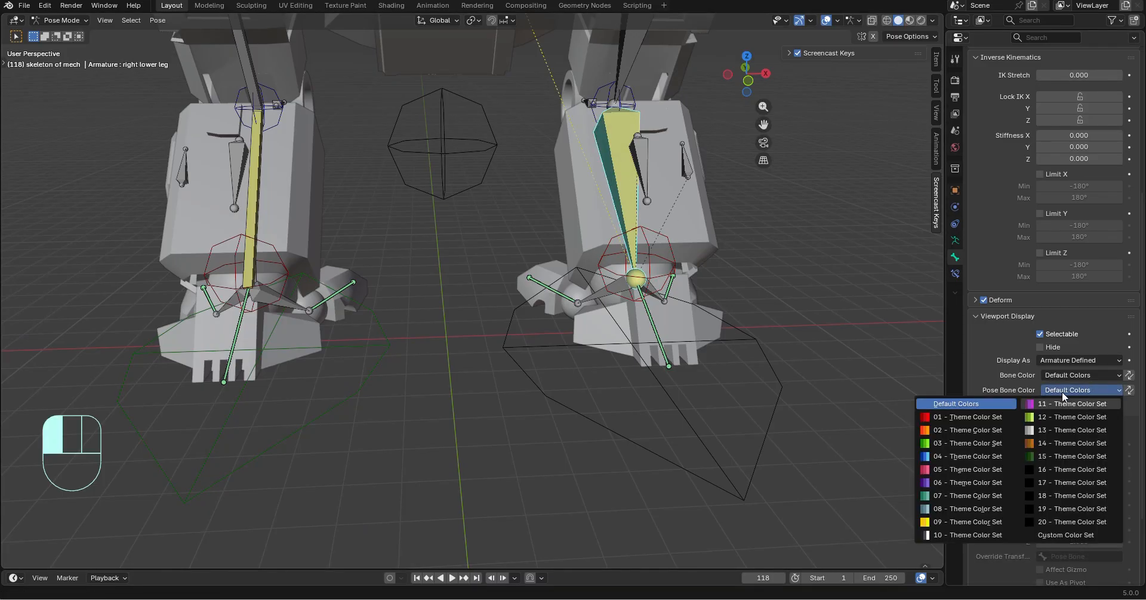
{"action": "left_click", "coordinate": [1072, 362]}
{"action": "left_click", "coordinate": [1060, 397]}
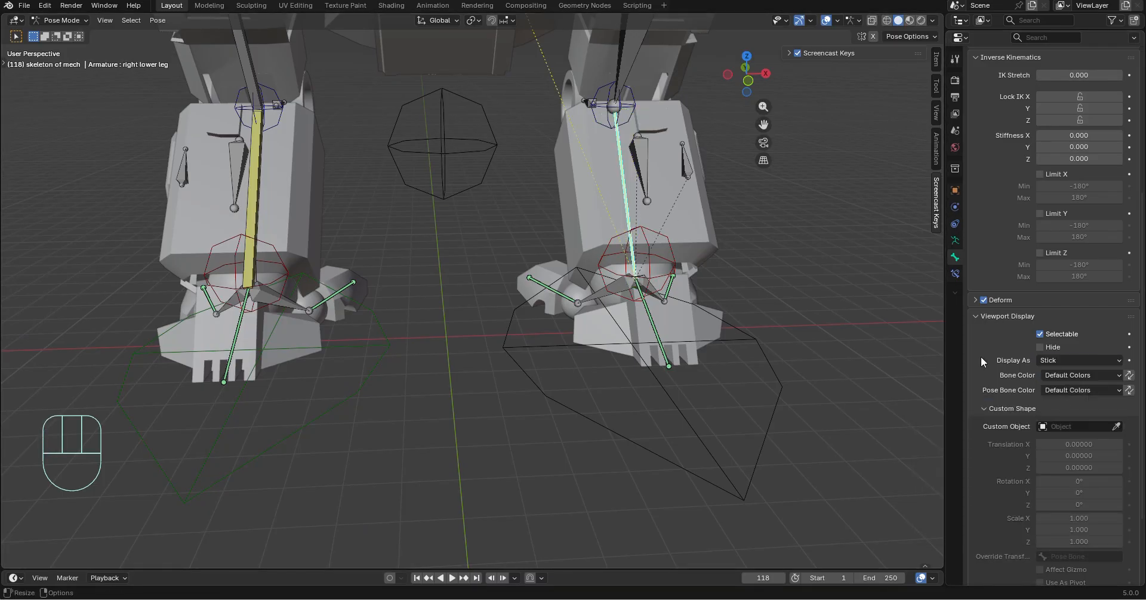
{"action": "left_click", "coordinate": [1077, 374]}
{"action": "left_click", "coordinate": [1078, 361]}
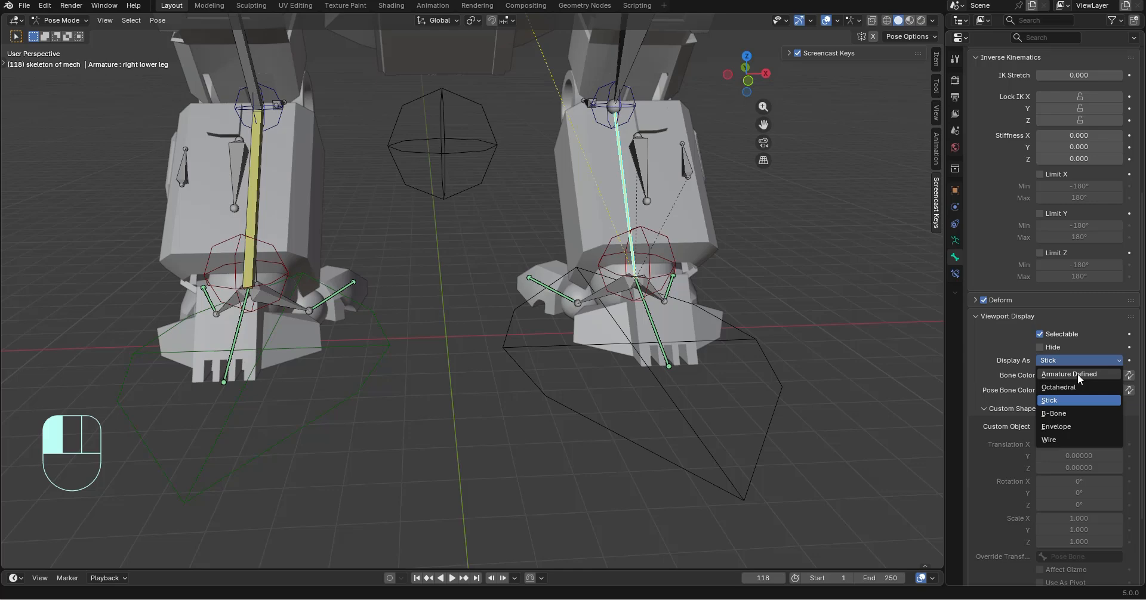
{"action": "left_click", "coordinate": [1076, 411]}
{"action": "left_click", "coordinate": [786, 338]}
Test-move the cround ctrl bone down about 3.58 m along Z, and undo the move
{"action": "middle_click_drag", "start_coordinate": [718, 338], "coordinate": [764, 327]}
{"action": "left_click", "coordinate": [450, 166]}
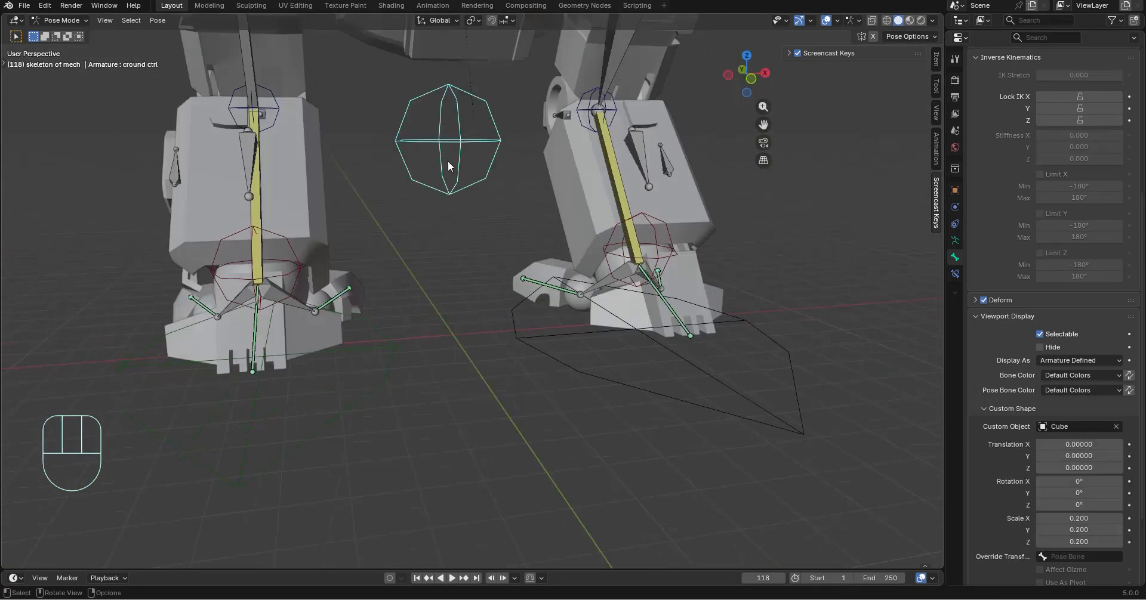
{"action": "key", "text": "g"}
{"action": "key", "text": "z"}
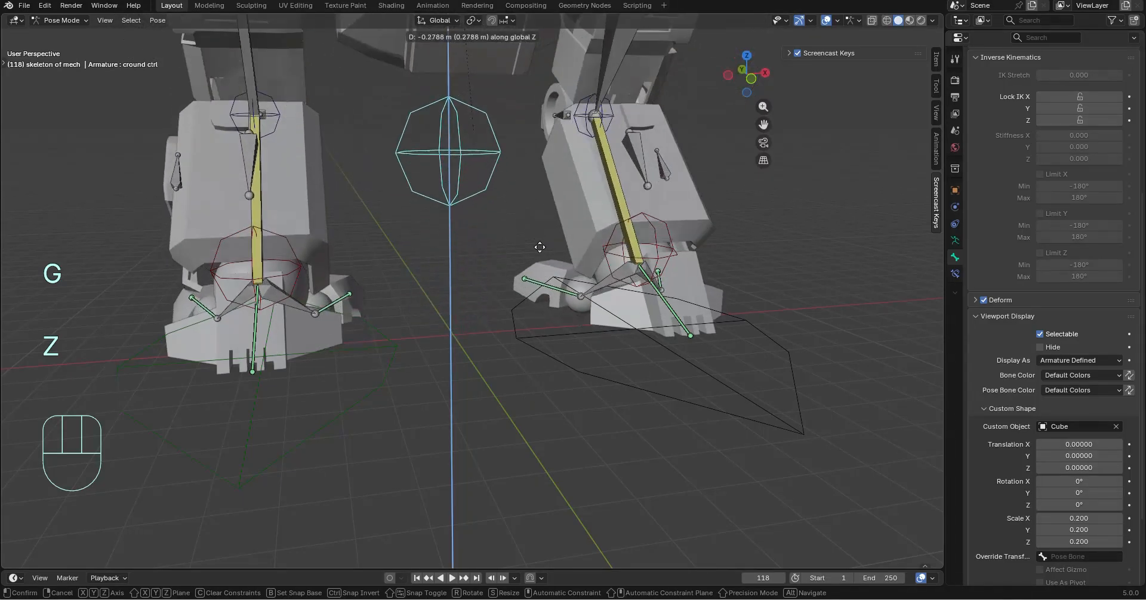
{"action": "left_click", "coordinate": [545, 397]}
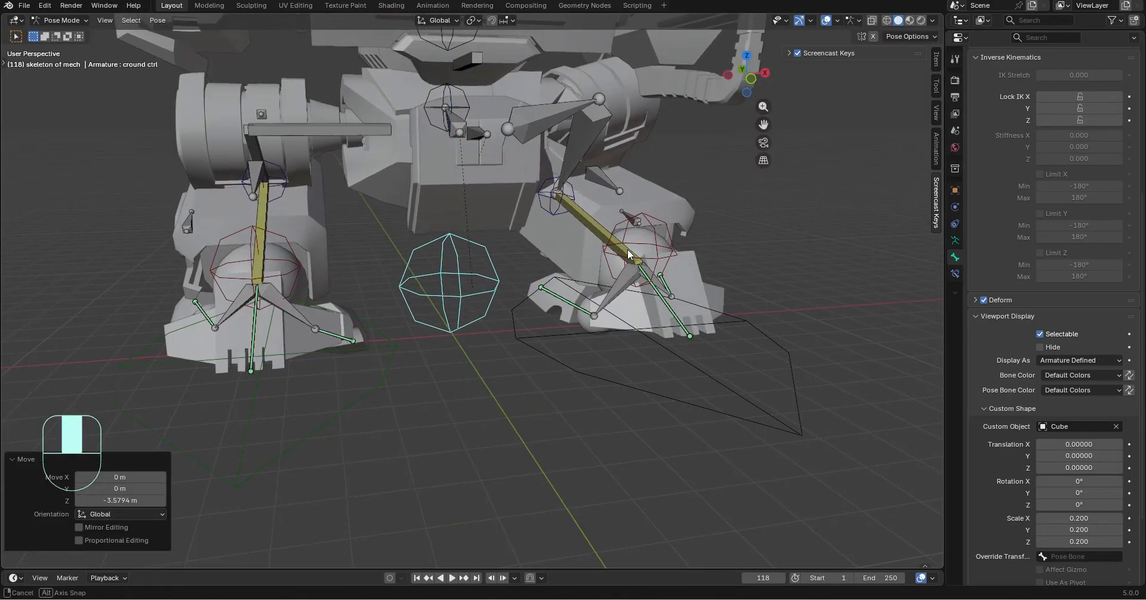
{"action": "middle_click_drag", "start_coordinate": [628, 249], "coordinate": [614, 137]}
{"action": "key", "text": "ctrl+z"}
{"action": "middle_click_drag", "start_coordinate": [814, 193], "coordinate": [799, 291], "text": "shift"}
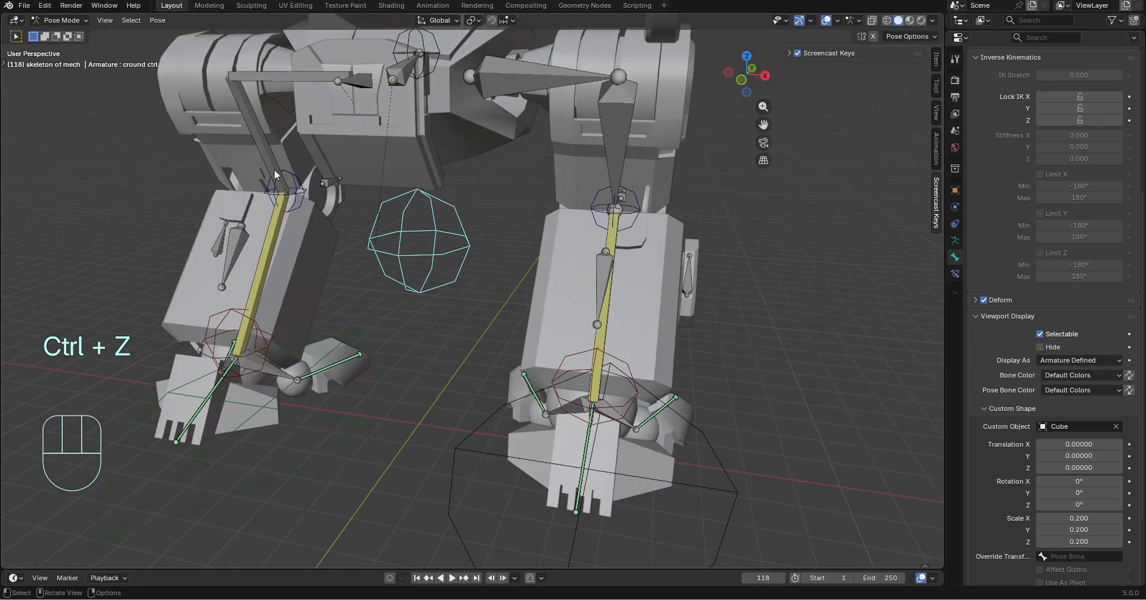
Compare the inverse kinematics locks of the upper leg and leg rod bones on both legs
{"action": "left_click", "coordinate": [262, 138]}
{"action": "scroll", "coordinate": [1041, 206], "scroll_direction": "up", "scroll_amount": 5}
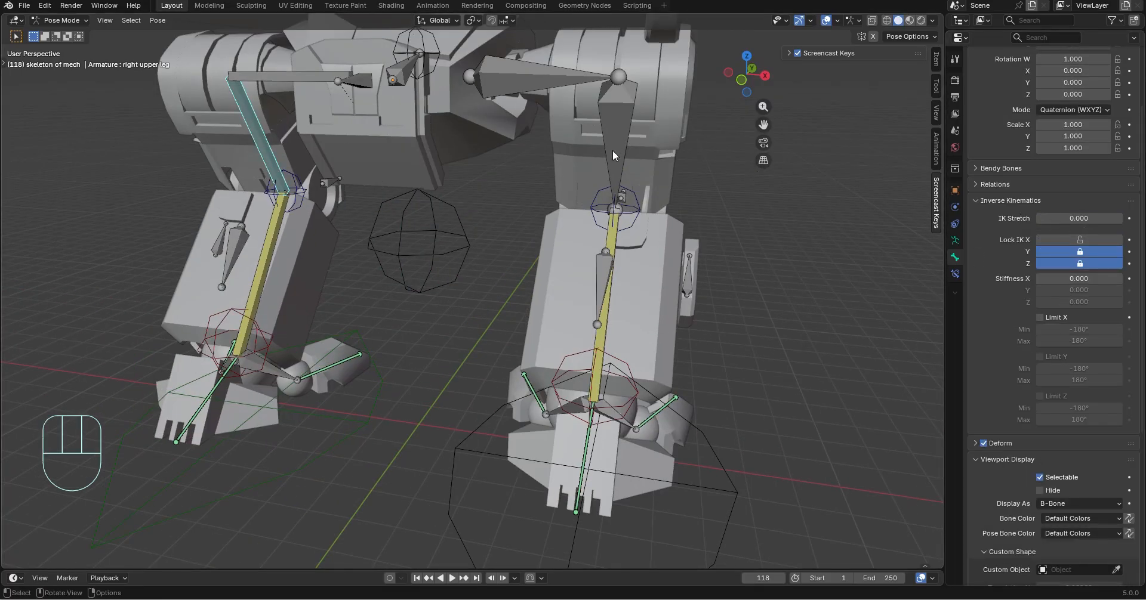
{"action": "left_click", "coordinate": [630, 117]}
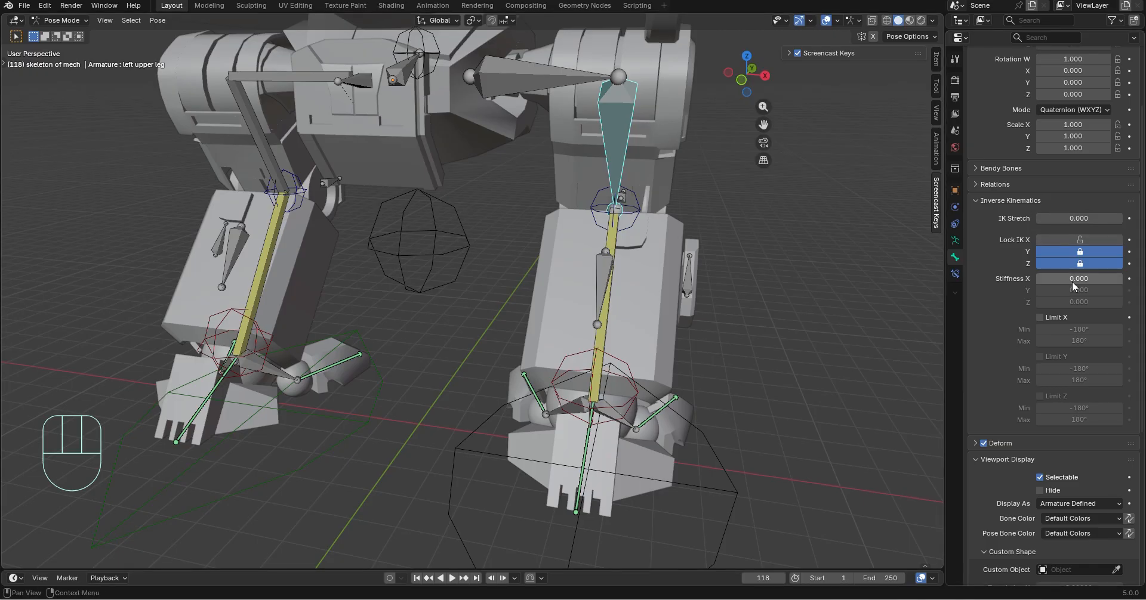
{"action": "left_click", "coordinate": [585, 87]}
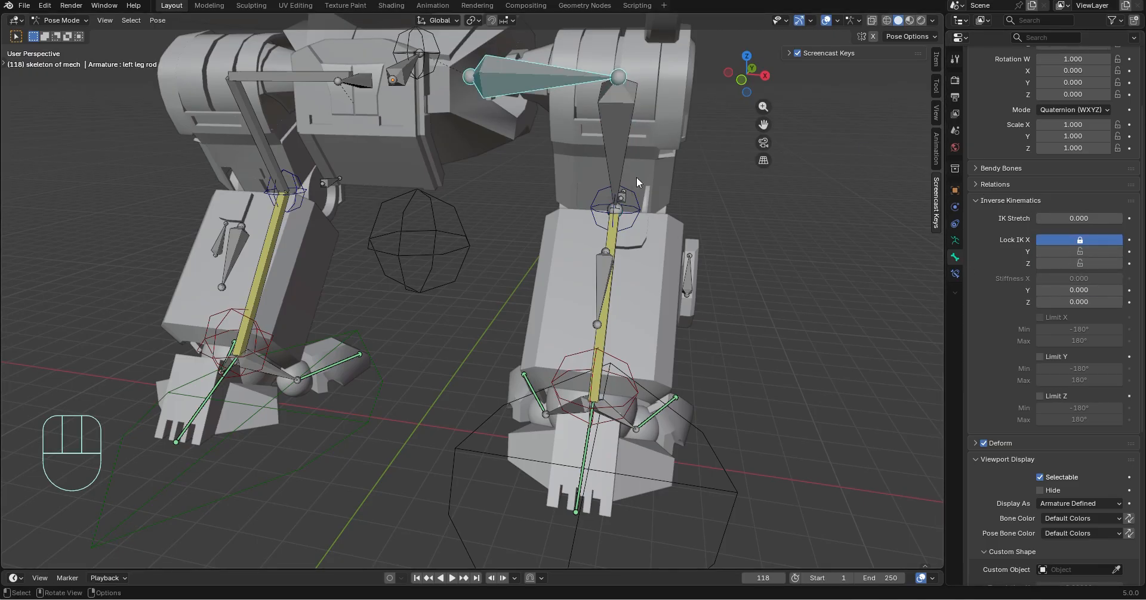
{"action": "left_click", "coordinate": [295, 78]}
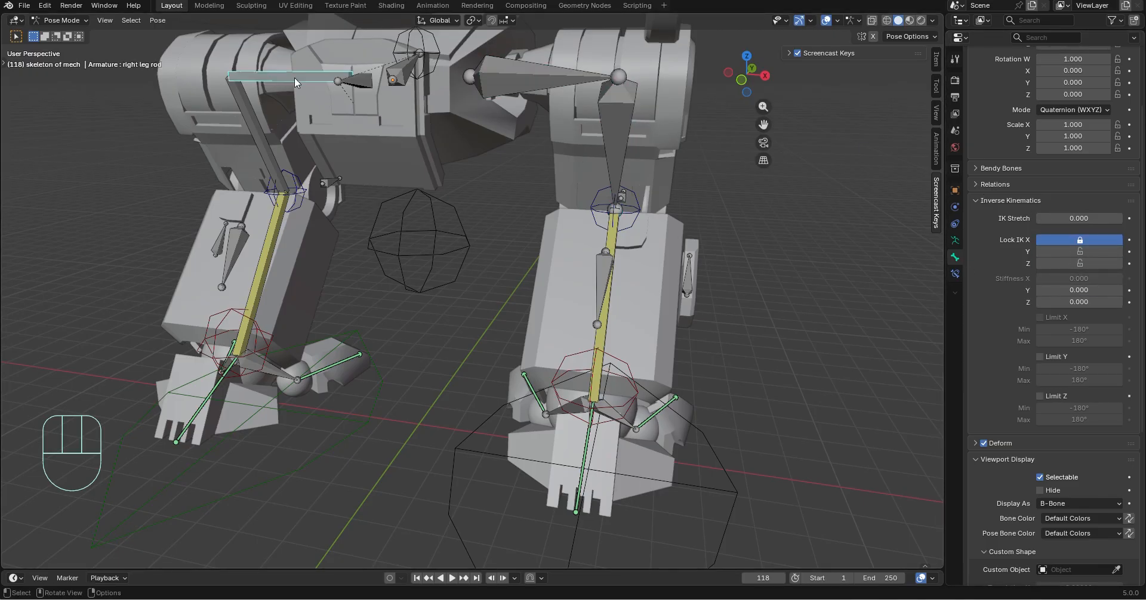
{"action": "left_click", "coordinate": [560, 77]}
{"action": "middle_click_drag", "start_coordinate": [643, 121], "coordinate": [654, 210]}
{"action": "left_click", "coordinate": [606, 170]}
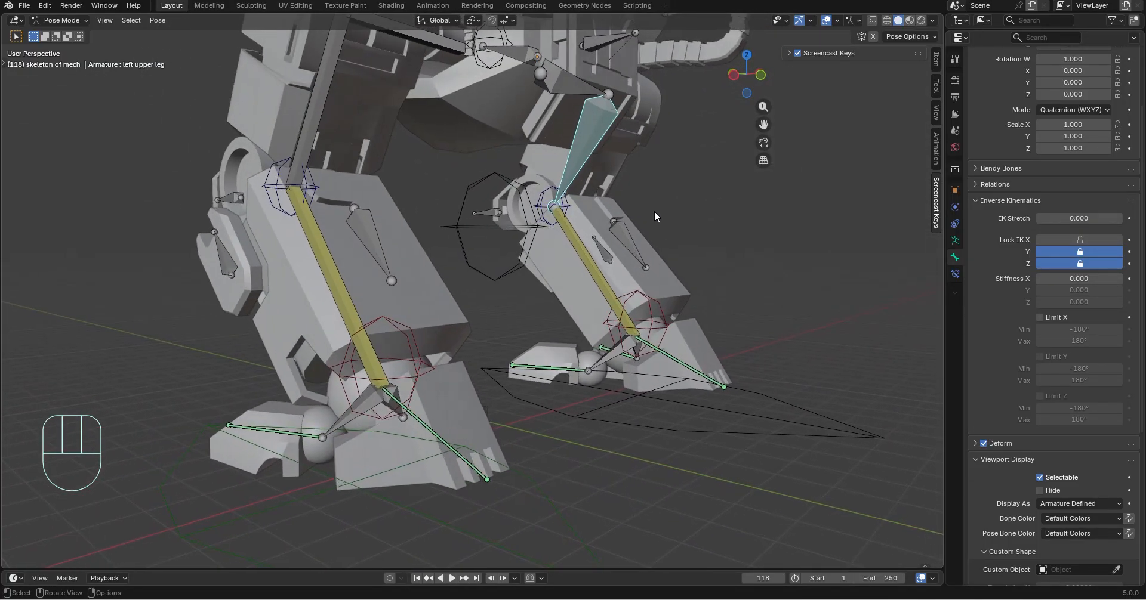
Compare the IK constraint settings on the lower leg bones of both legs
{"action": "left_click", "coordinate": [594, 275]}
{"action": "left_click", "coordinate": [955, 273]}
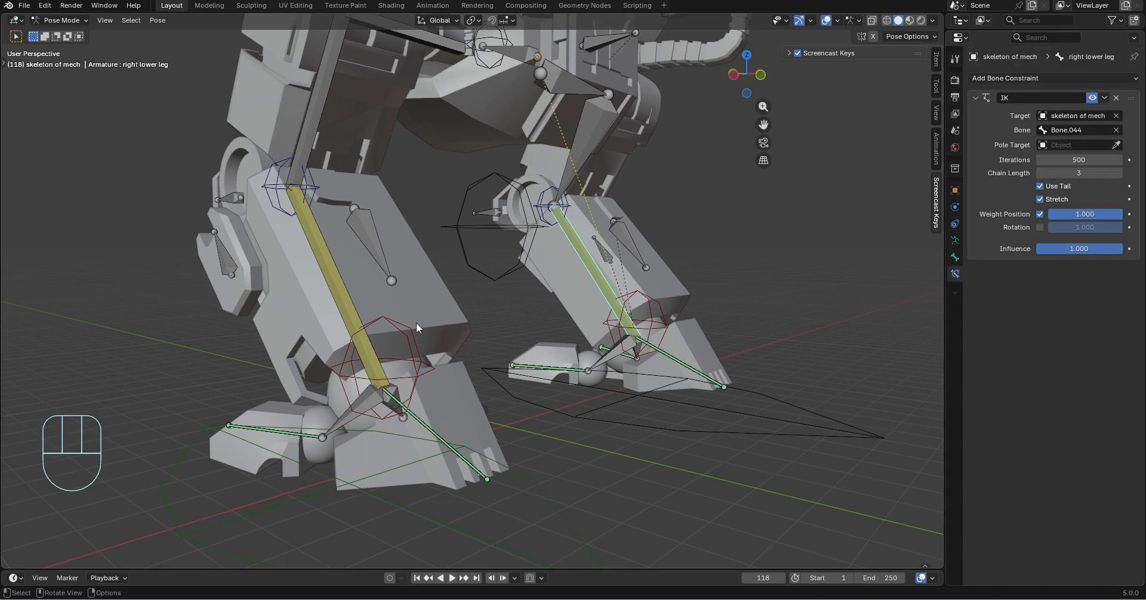
{"action": "left_click", "coordinate": [335, 281]}
{"action": "middle_click_drag", "start_coordinate": [337, 281], "coordinate": [495, 229]}
{"action": "left_click", "coordinate": [623, 307]}
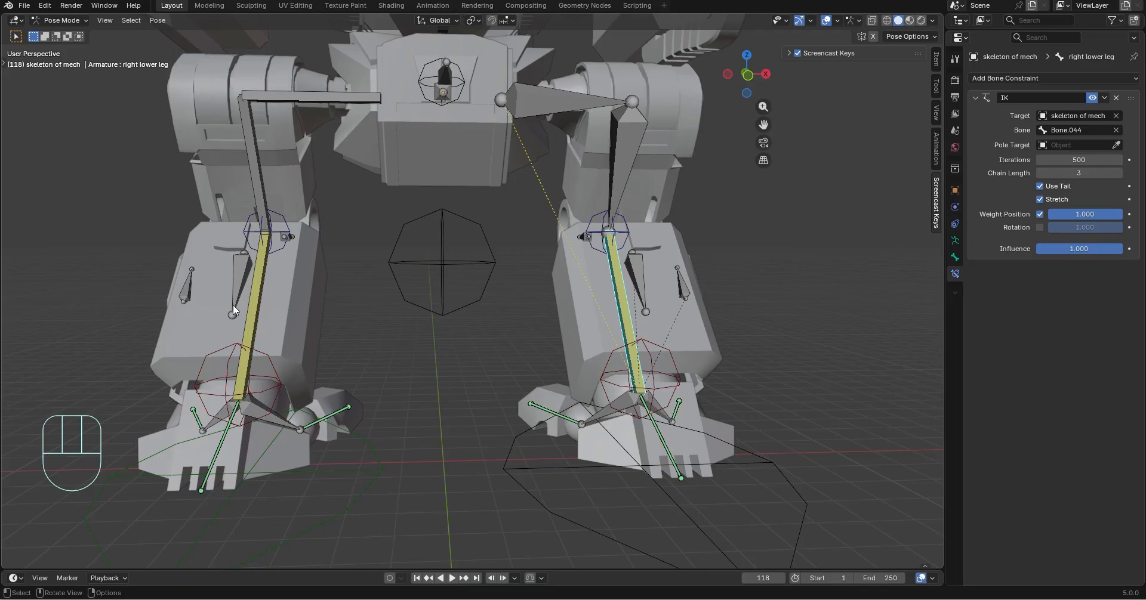
{"action": "left_click", "coordinate": [256, 299]}
{"action": "left_click", "coordinate": [625, 296], "text": "shift"}
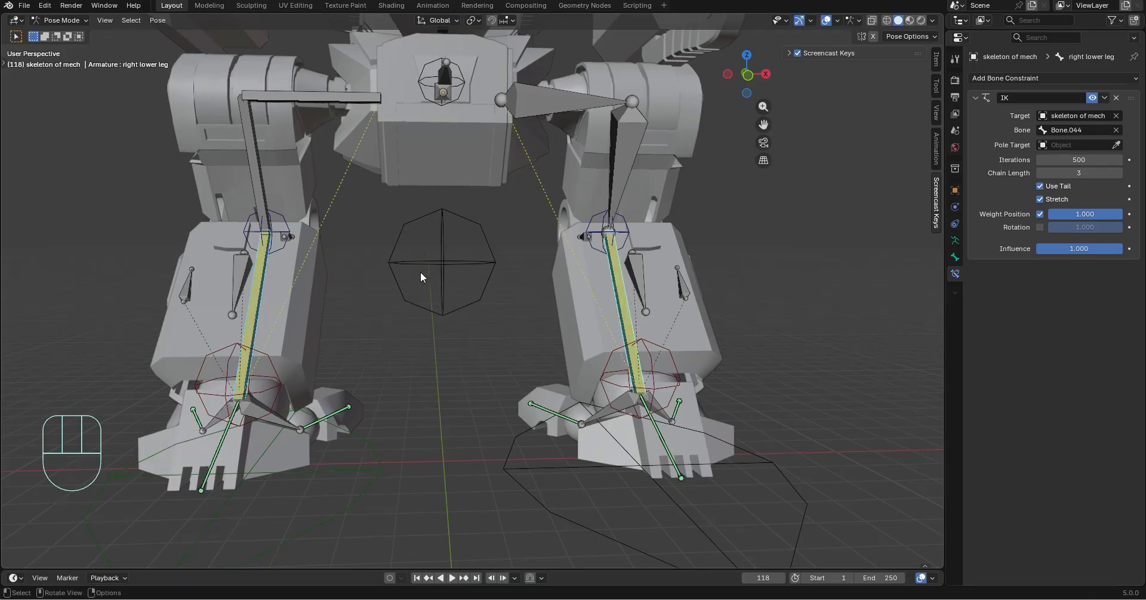
Inspect the left leg's upper and lower leg bones for differences in their bone constraints
{"action": "middle_click_drag", "start_coordinate": [420, 272], "coordinate": [454, 280]}
{"action": "scroll", "coordinate": [443, 293], "scroll_direction": "up", "scroll_amount": 1}
{"action": "middle_click_drag", "start_coordinate": [687, 275], "coordinate": [671, 335]}
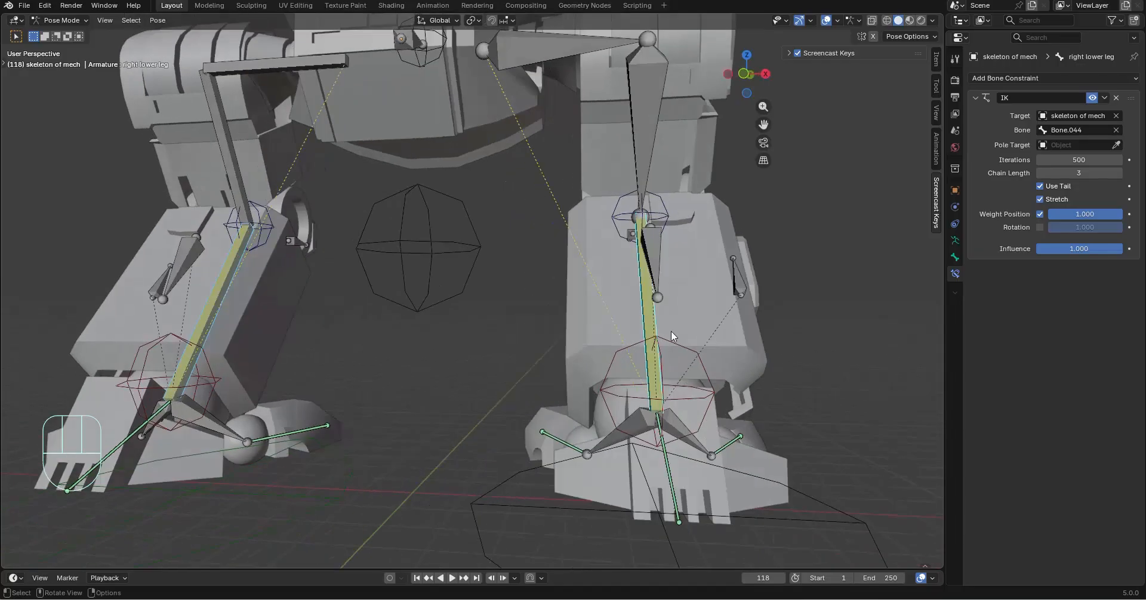
{"action": "left_click", "coordinate": [672, 343]}
{"action": "middle_click_drag", "start_coordinate": [382, 357], "coordinate": [432, 356]}
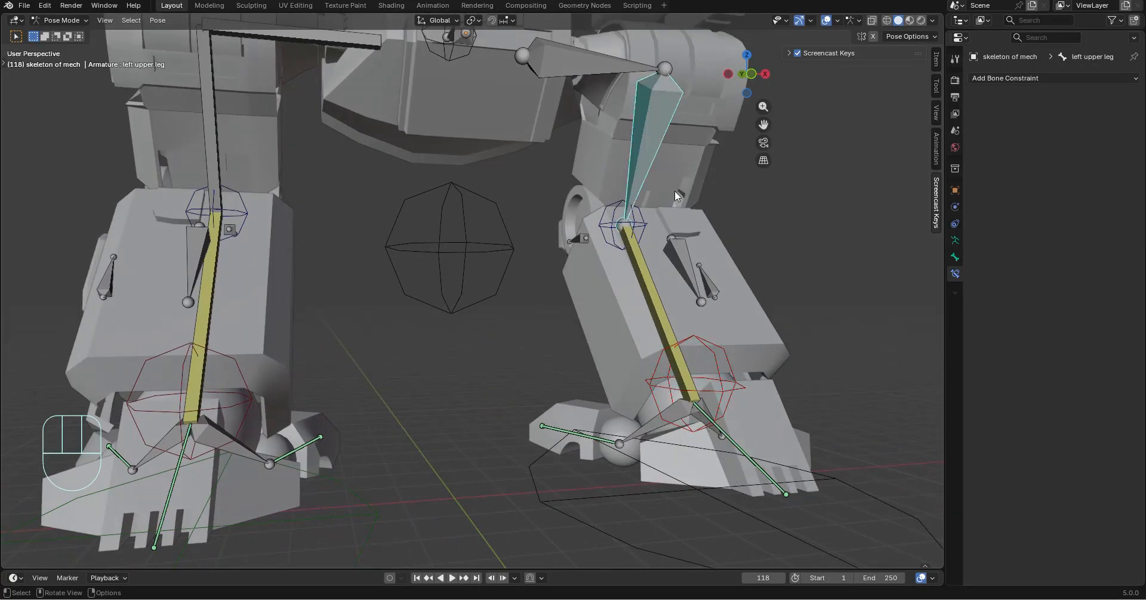
{"action": "scroll", "coordinate": [675, 193], "scroll_direction": "down", "scroll_amount": 2}
{"action": "left_click", "coordinate": [617, 308]}
{"action": "middle_click_drag", "start_coordinate": [561, 328], "coordinate": [515, 342], "text": "shift"}
{"action": "scroll", "coordinate": [515, 342], "scroll_direction": "up", "scroll_amount": 2}
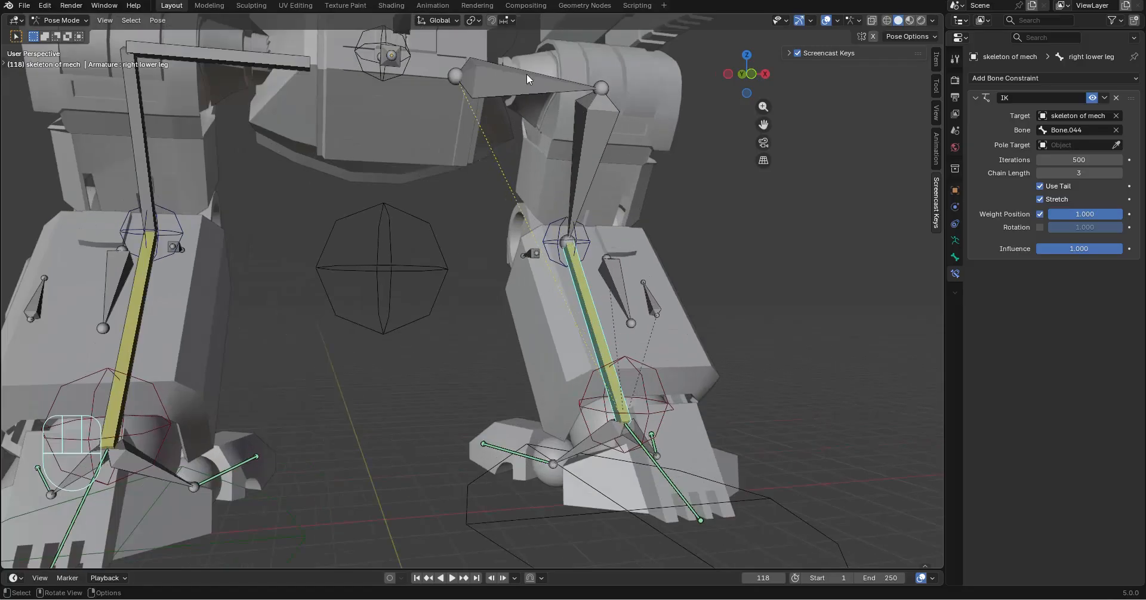
Check the left and right leg rod bones for bone constraints
{"action": "left_click", "coordinate": [526, 78]}
{"action": "middle_click_drag", "start_coordinate": [661, 113], "coordinate": [611, 232], "text": "shift"}
{"action": "middle_click_drag", "start_coordinate": [851, 277], "coordinate": [823, 316]}
{"action": "left_click", "coordinate": [209, 232]}
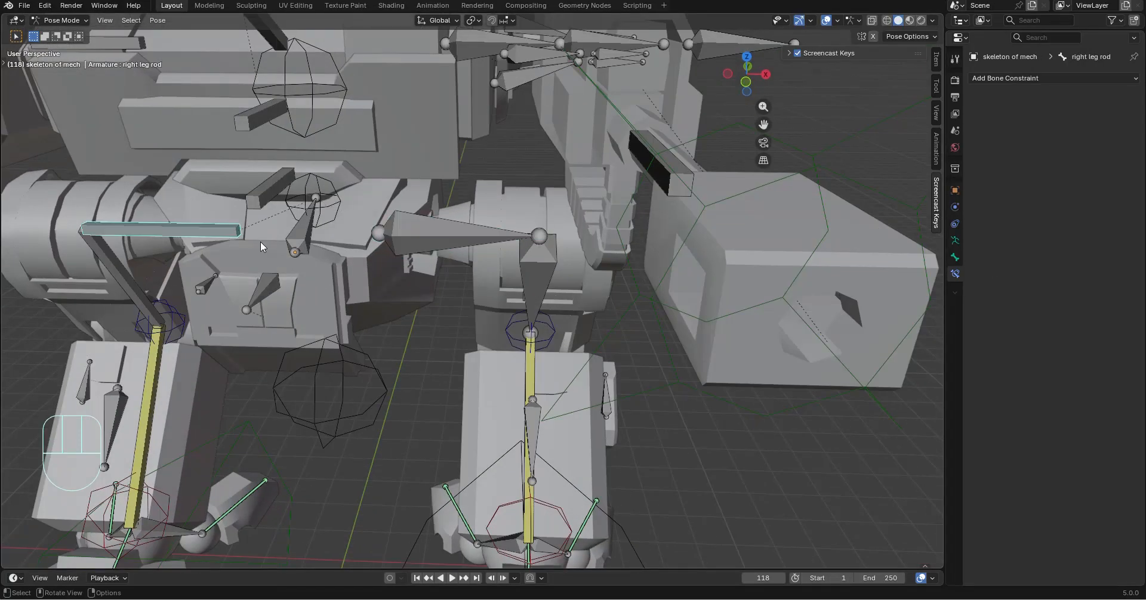
{"action": "middle_click_drag", "start_coordinate": [364, 275], "coordinate": [535, 223], "text": "shift"}
{"action": "scroll", "coordinate": [536, 223], "scroll_direction": "up", "scroll_amount": 2}
{"action": "left_click", "coordinate": [614, 98]}
{"action": "scroll", "coordinate": [693, 155], "scroll_direction": "down", "scroll_amount": 2}
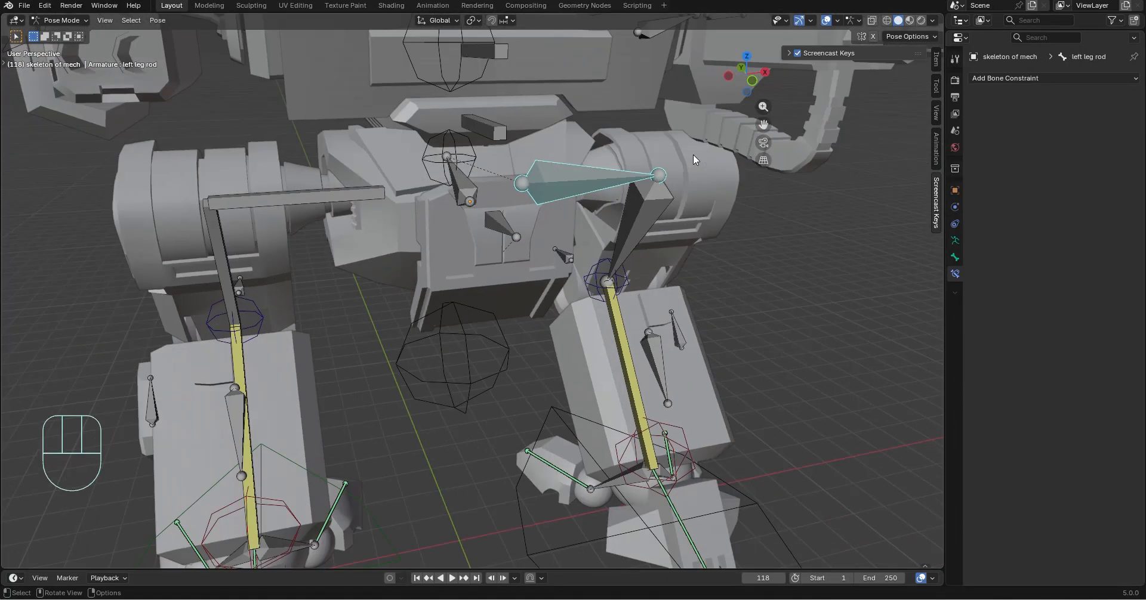
Test-rotate the leg rod bones at the hips, and undo the rotations
{"action": "key", "text": "r"}
{"action": "key", "text": "ctrl+z"}
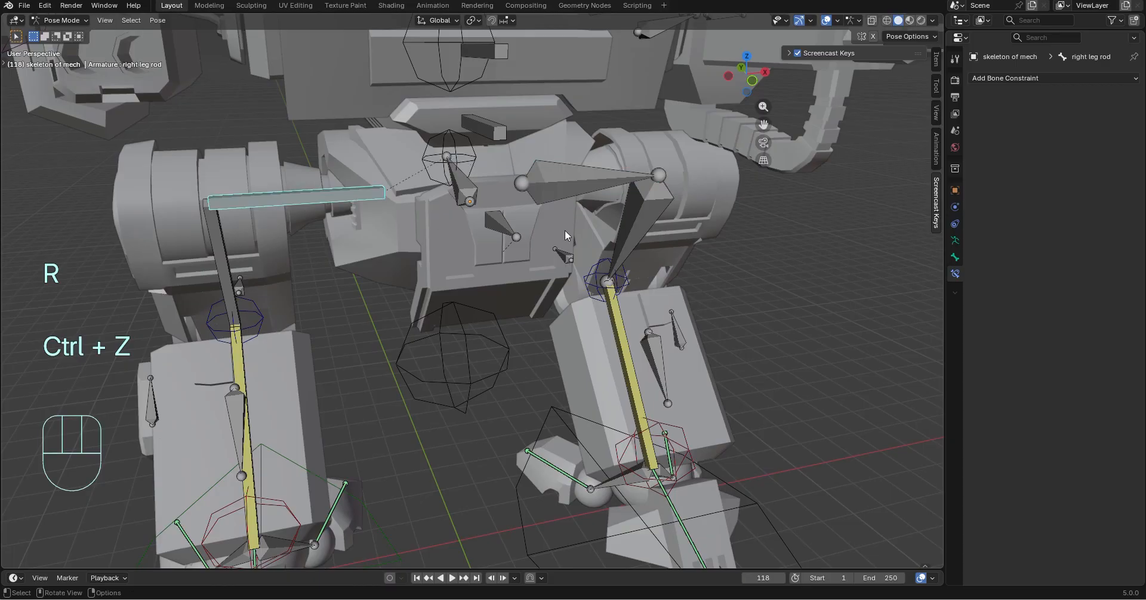
{"action": "key", "text": "r"}
{"action": "left_click", "coordinate": [564, 210]}
{"action": "key", "text": "ctrl+z"}
{"action": "left_click", "coordinate": [276, 206]}
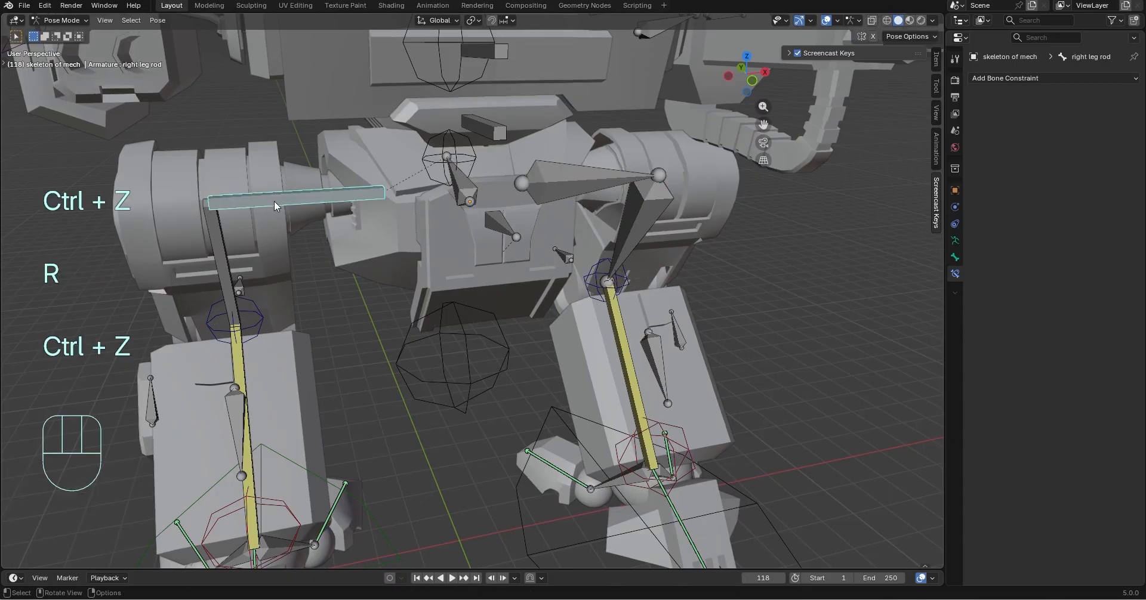
Look through the right leg rod's bone properties and the armature's data, physics and object settings
{"action": "left_click", "coordinate": [955, 292]}
{"action": "left_click", "coordinate": [955, 292]}
{"action": "left_click", "coordinate": [955, 258]}
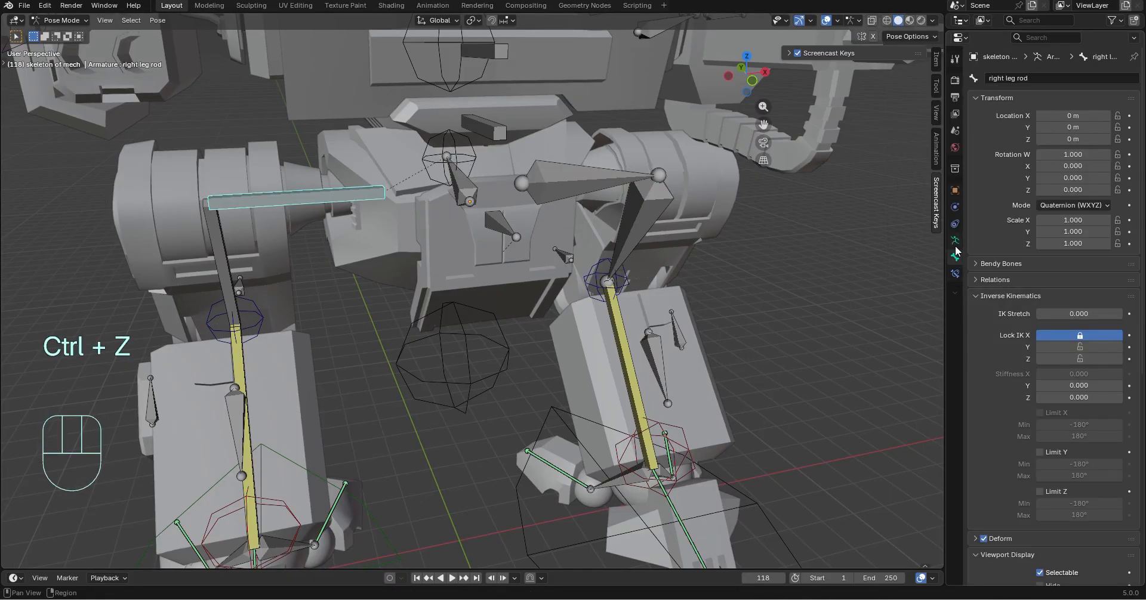
{"action": "left_click", "coordinate": [954, 240]}
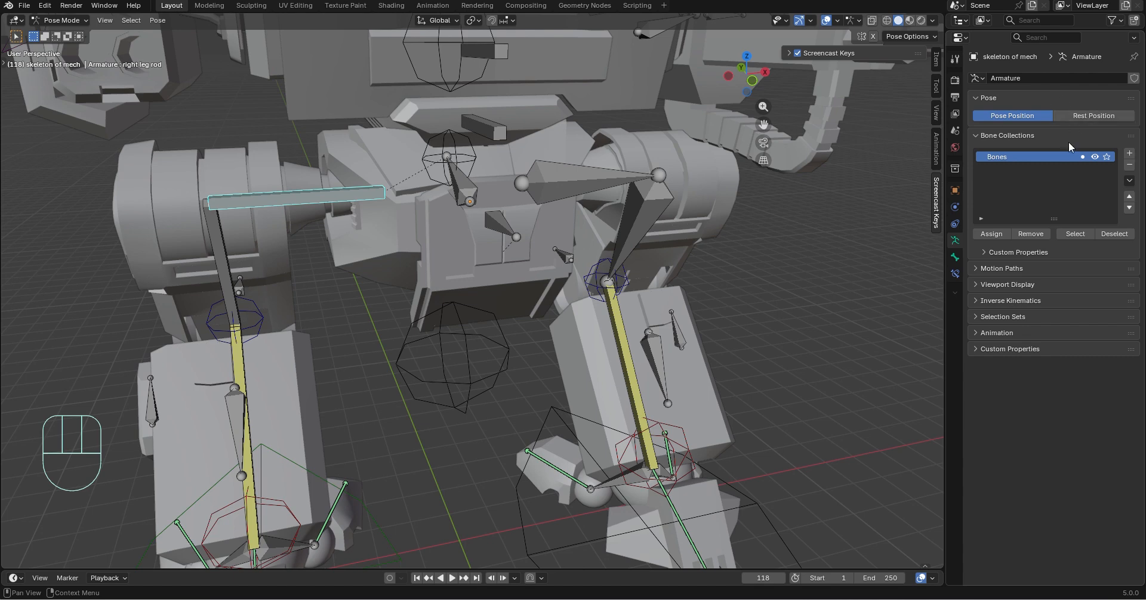
{"action": "left_click", "coordinate": [955, 224]}
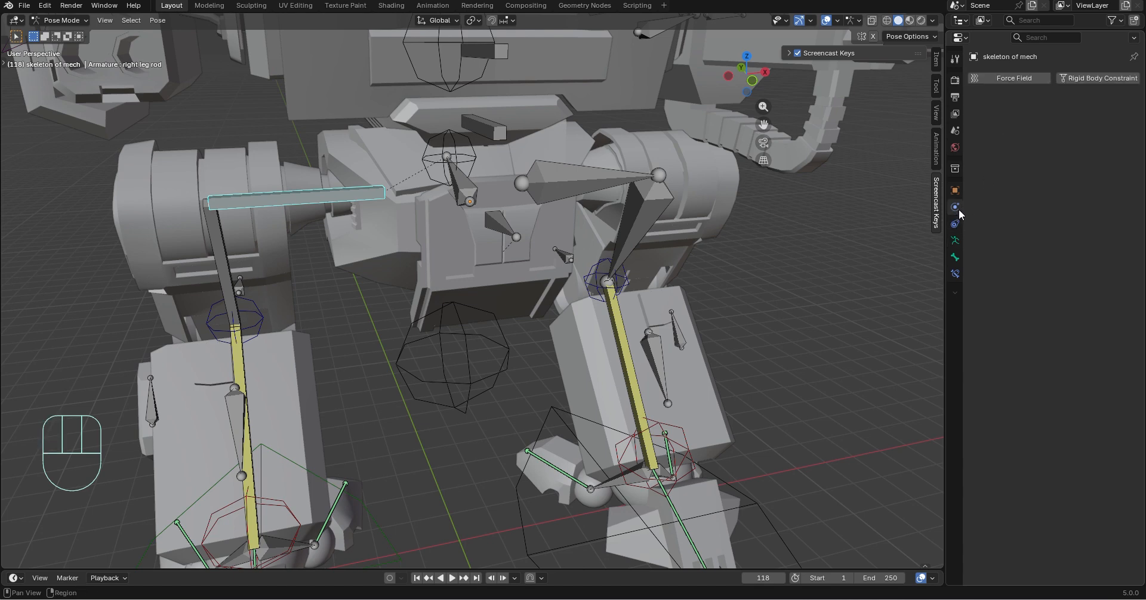
{"action": "left_click", "coordinate": [954, 191]}
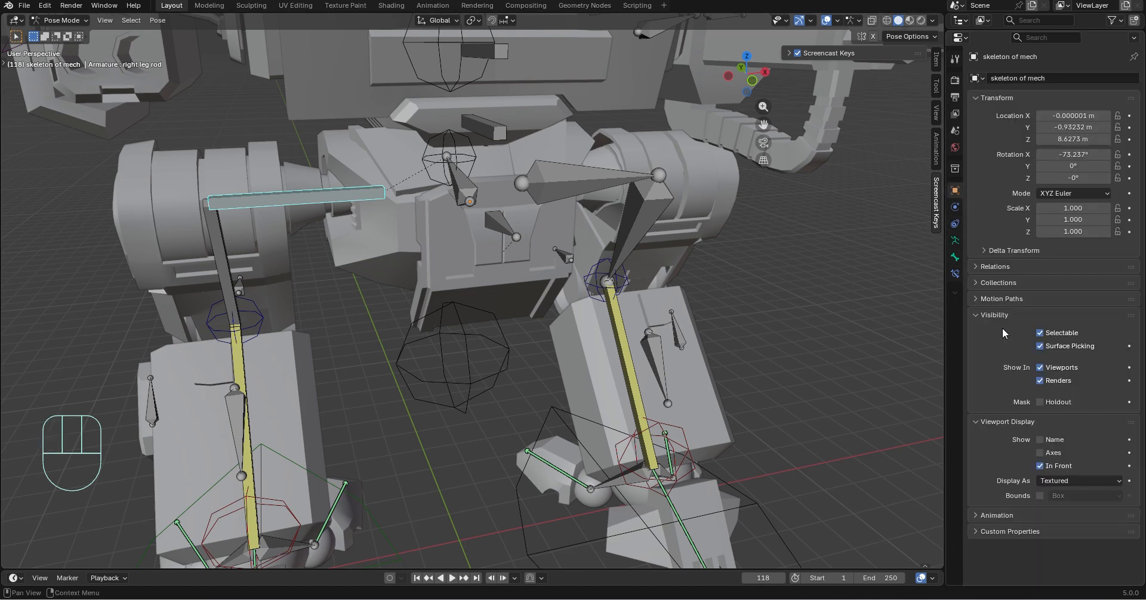
{"action": "left_click", "coordinate": [955, 258]}
{"action": "middle_click_drag", "start_coordinate": [680, 292], "coordinate": [725, 280]}
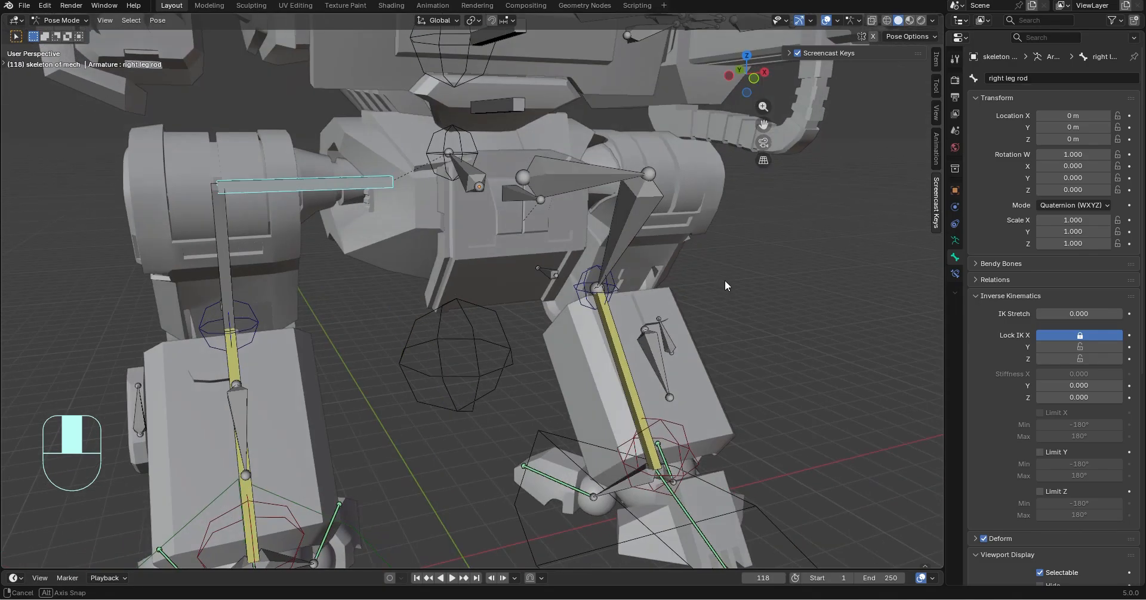
Display the left leg rod bone as B-Bone
{"action": "left_click", "coordinate": [625, 175]}
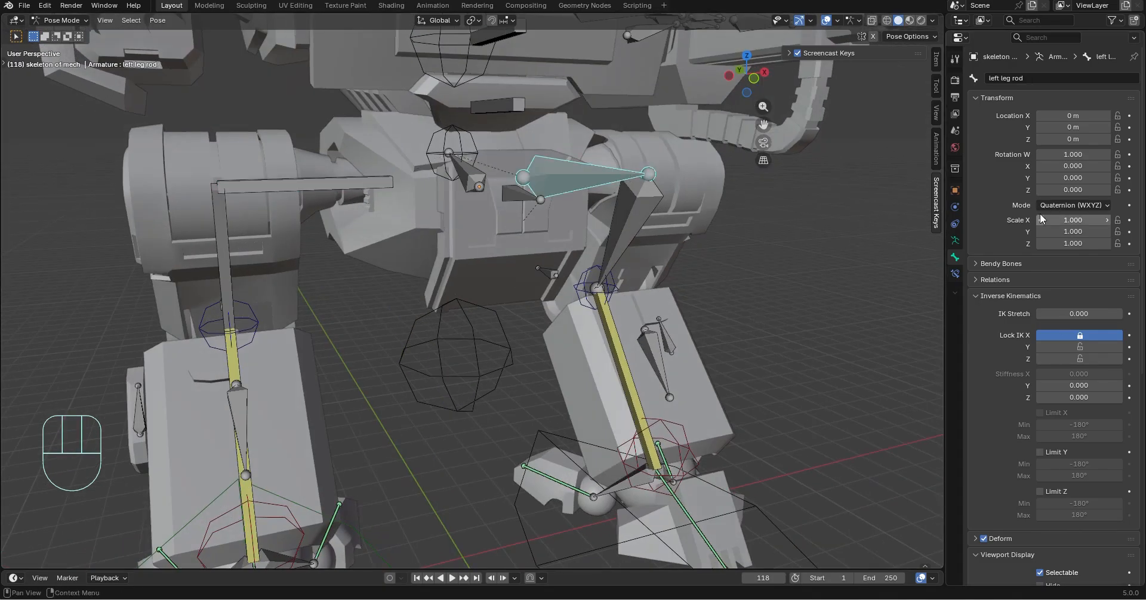
{"action": "scroll", "coordinate": [1041, 219], "scroll_direction": "down", "scroll_amount": 10}
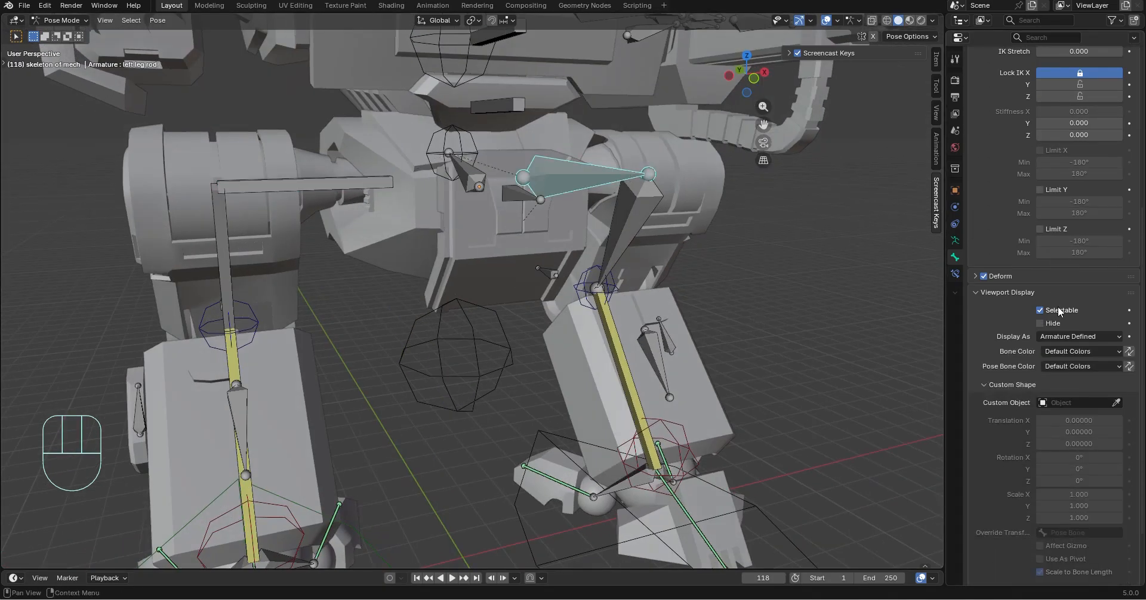
{"action": "left_click", "coordinate": [1069, 337]}
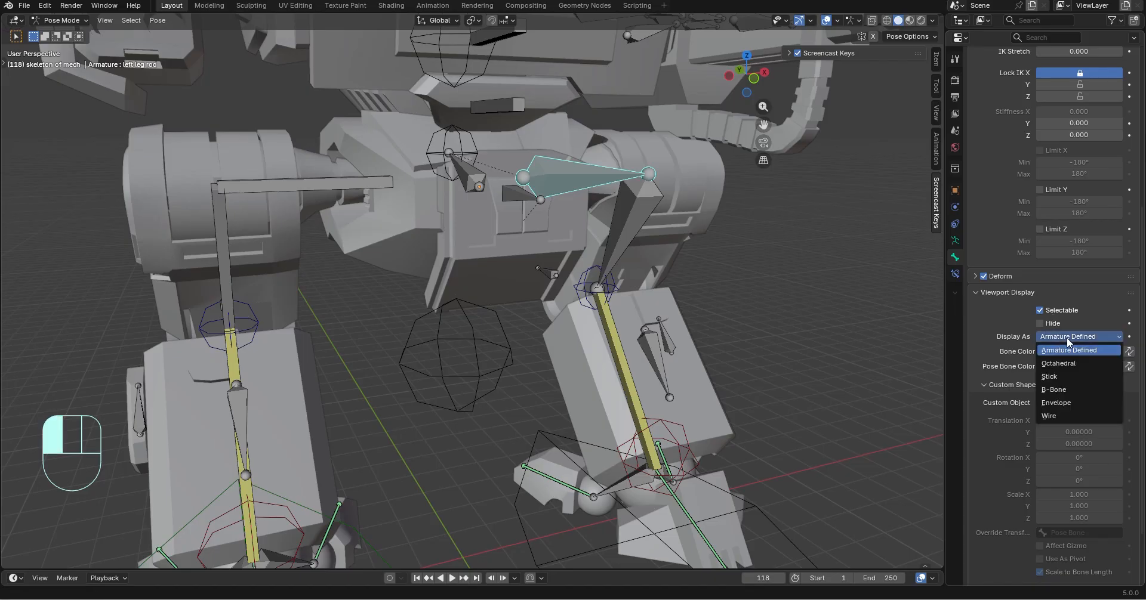
{"action": "middle_click_drag", "start_coordinate": [746, 326], "coordinate": [673, 306]}
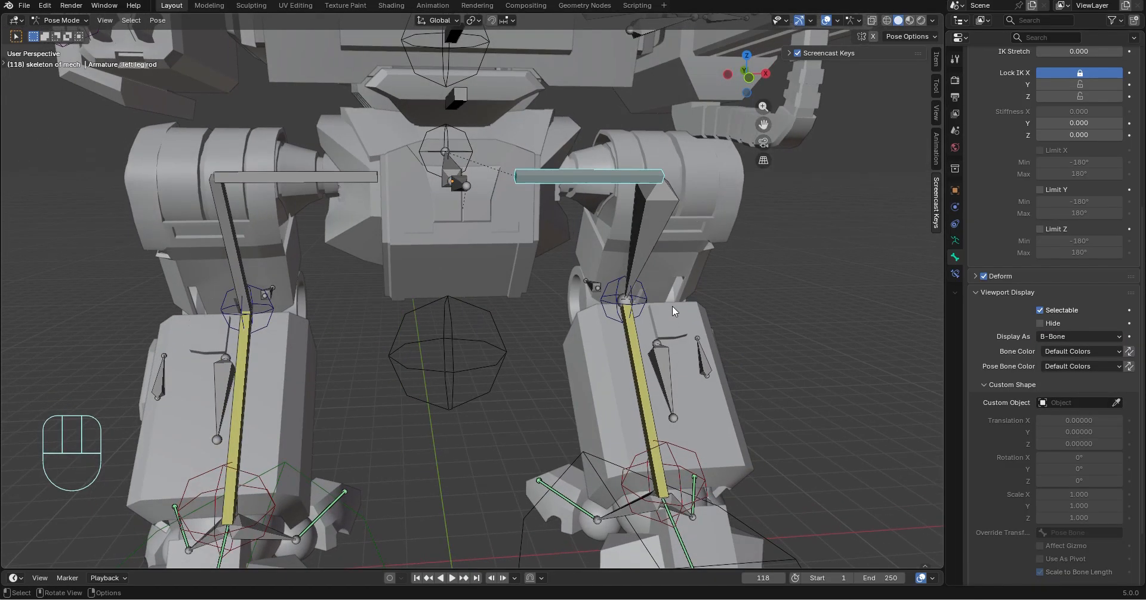
Display the left upper leg bone as B-Bone
{"action": "left_click", "coordinate": [649, 234]}
{"action": "left_click", "coordinate": [1073, 338]}
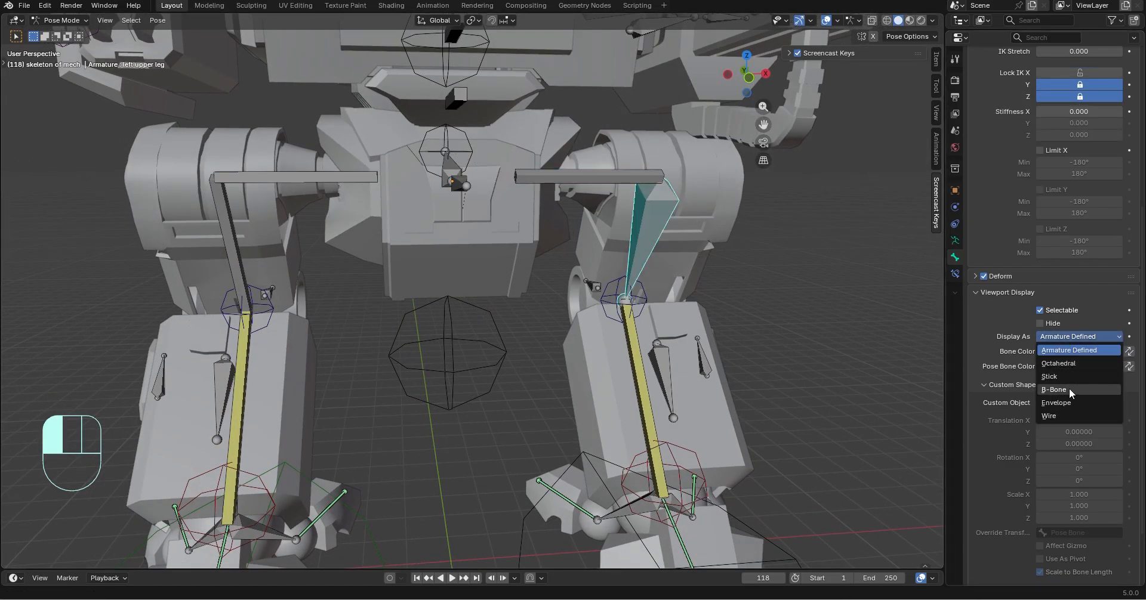
{"action": "left_click", "coordinate": [1069, 390]}
Examine the inverse kinematics locks of both leg rods and both upper leg bones
{"action": "left_click", "coordinate": [584, 182]}
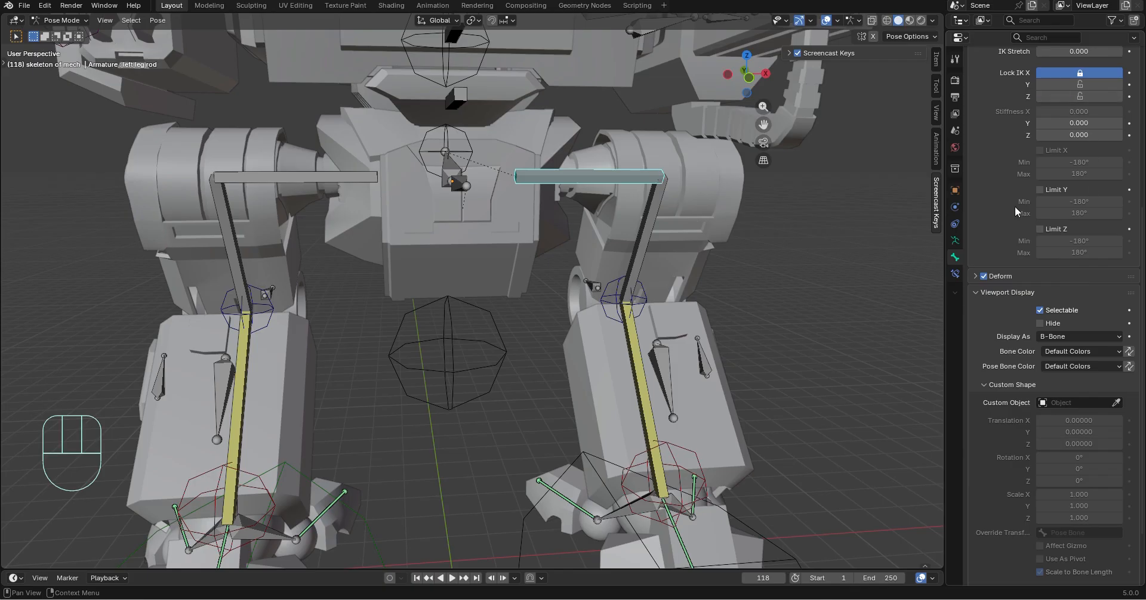
{"action": "scroll", "coordinate": [1051, 209], "scroll_direction": "up", "scroll_amount": 6}
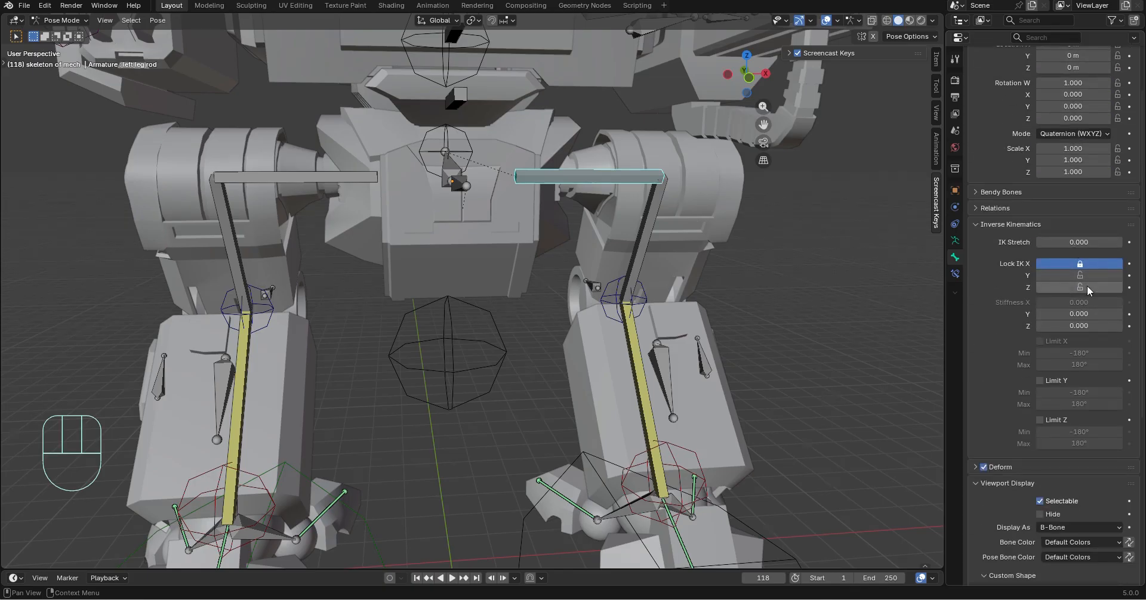
{"action": "middle_click_drag", "start_coordinate": [896, 276], "coordinate": [336, 206]}
{"action": "left_click", "coordinate": [336, 206]}
{"action": "left_click", "coordinate": [531, 192]}
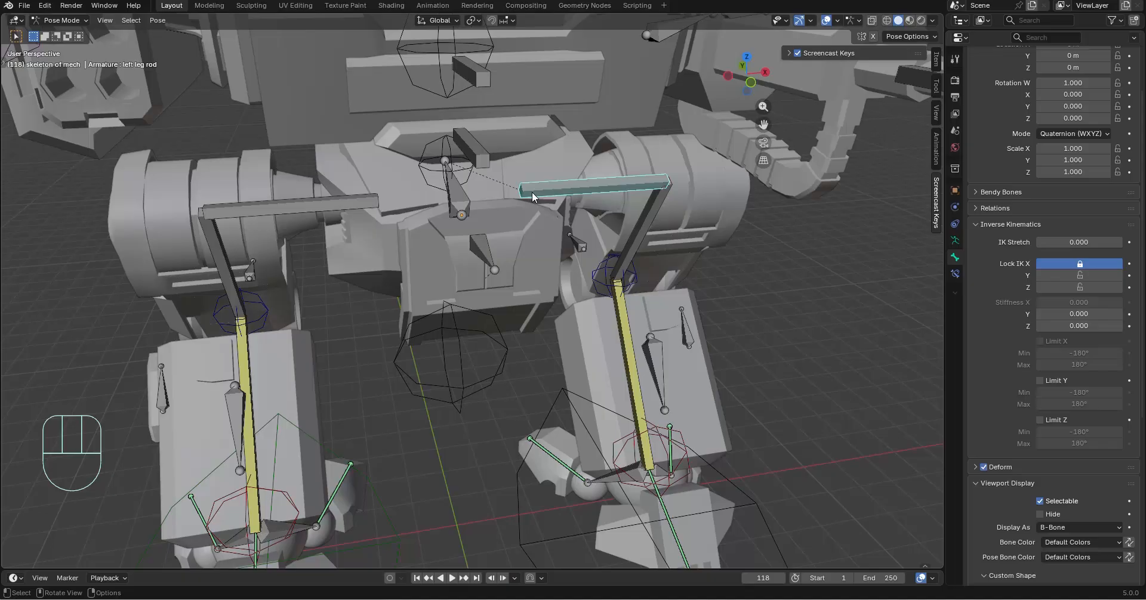
{"action": "left_click", "coordinate": [418, 165]}
{"action": "middle_click_drag", "start_coordinate": [481, 214], "coordinate": [599, 206]}
{"action": "left_click", "coordinate": [371, 184]}
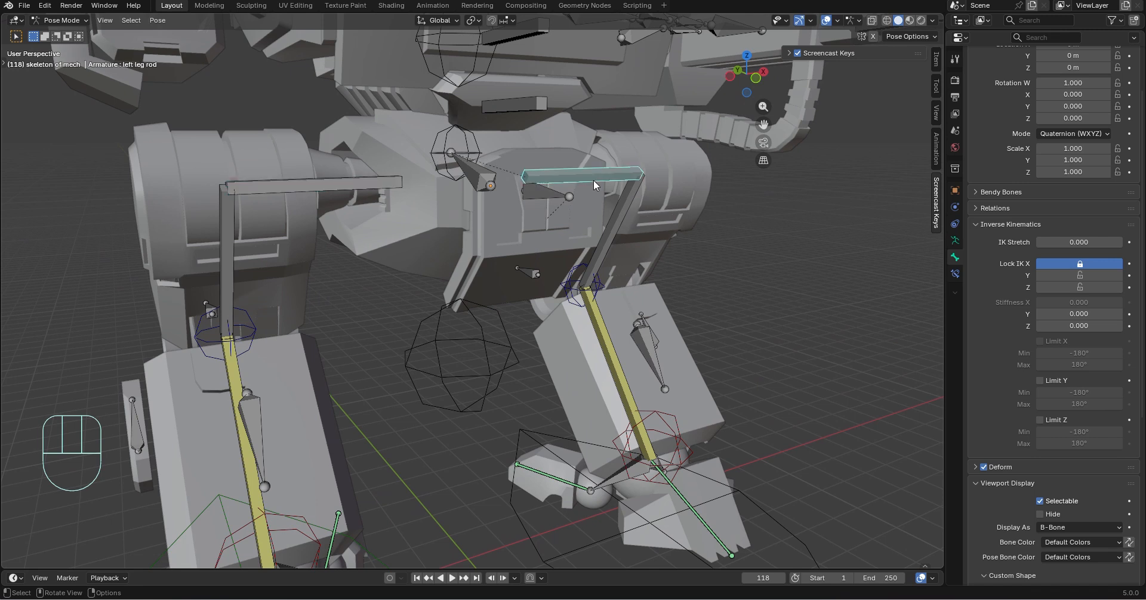
{"action": "left_click", "coordinate": [632, 199]}
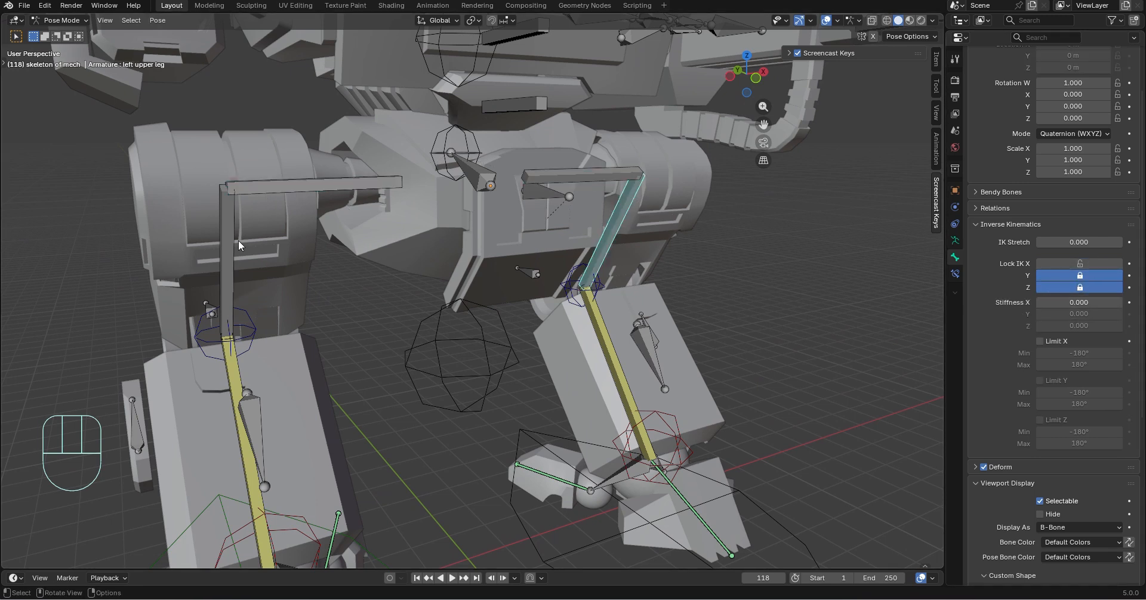
{"action": "left_click", "coordinate": [227, 221]}
Compare both lower leg bones and unlock IK rotation on Y and Z for the left leg's lower leg bone
{"action": "key", "text": "ctrl+z"}
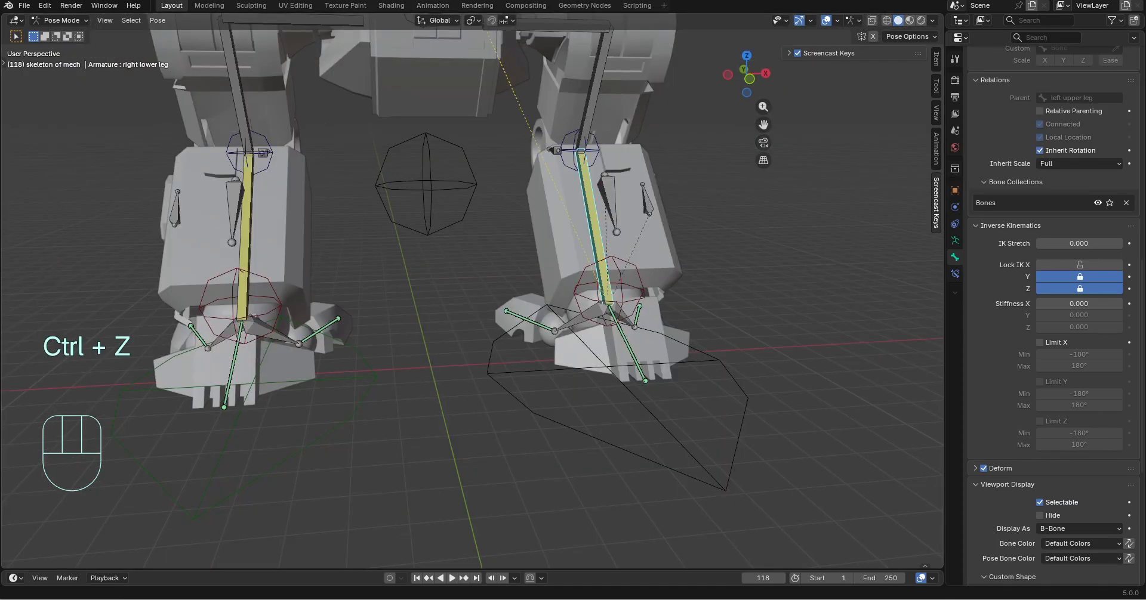
{"action": "left_click", "coordinate": [271, 250]}
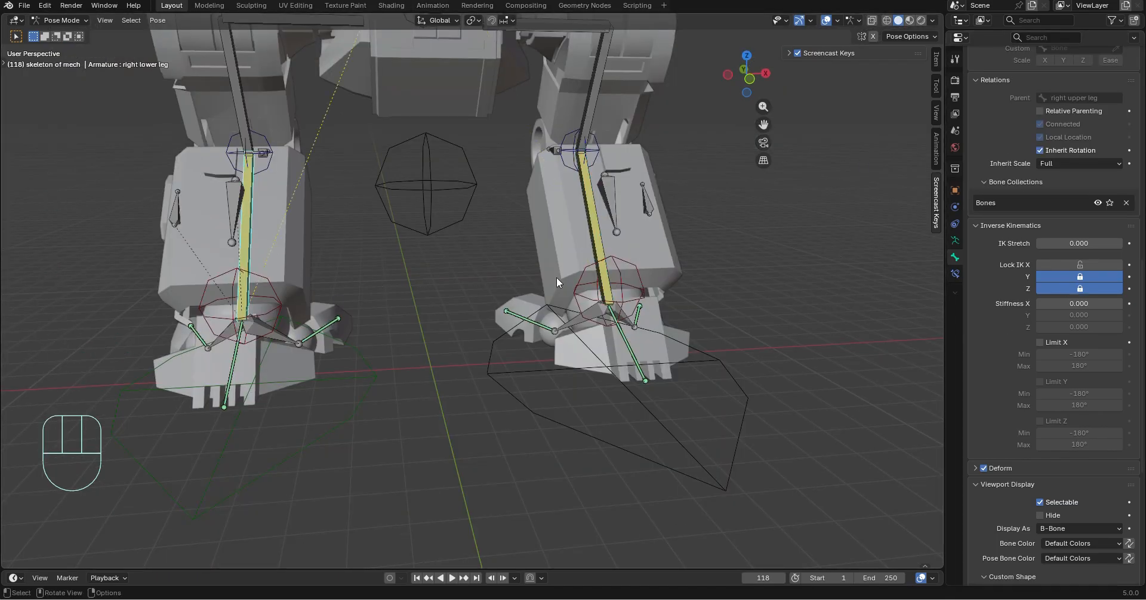
{"action": "left_click", "coordinate": [578, 225]}
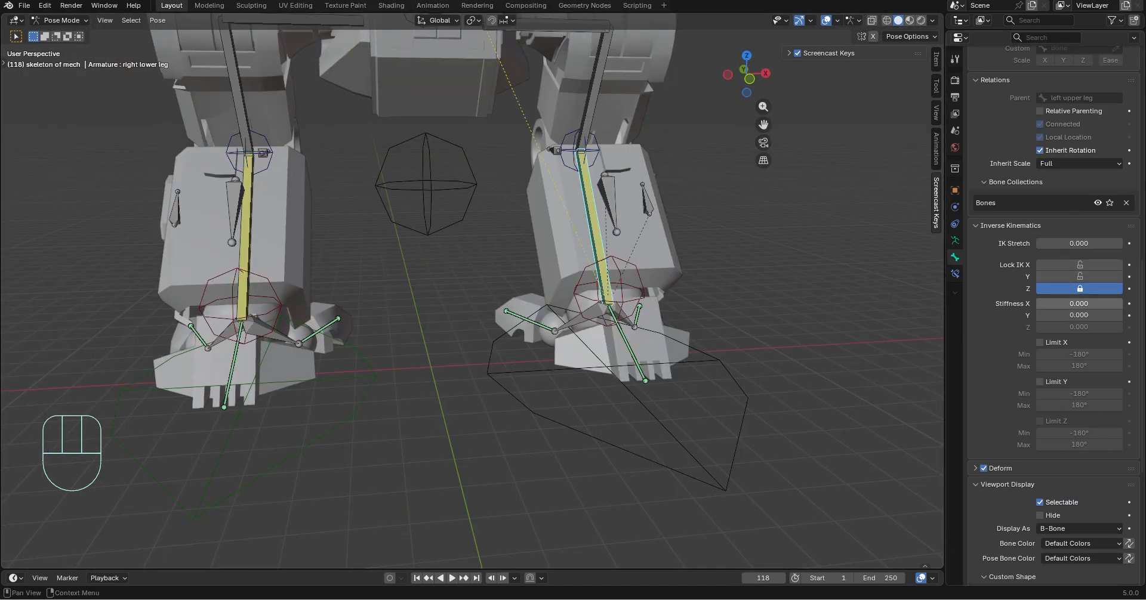
{"action": "left_click", "coordinate": [1074, 291]}
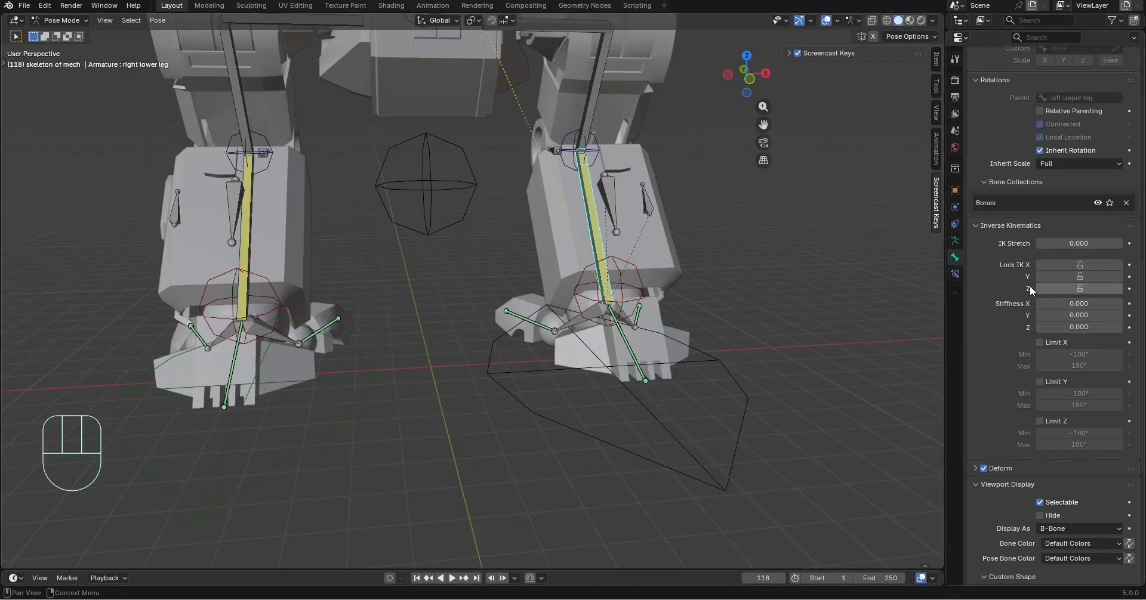
Test the leg bending by lowering the ground control along global Z, and undo the move
{"action": "left_click", "coordinate": [428, 178]}
{"action": "key", "text": "b"}
{"action": "key", "text": "g"}
{"action": "key", "text": "z"}
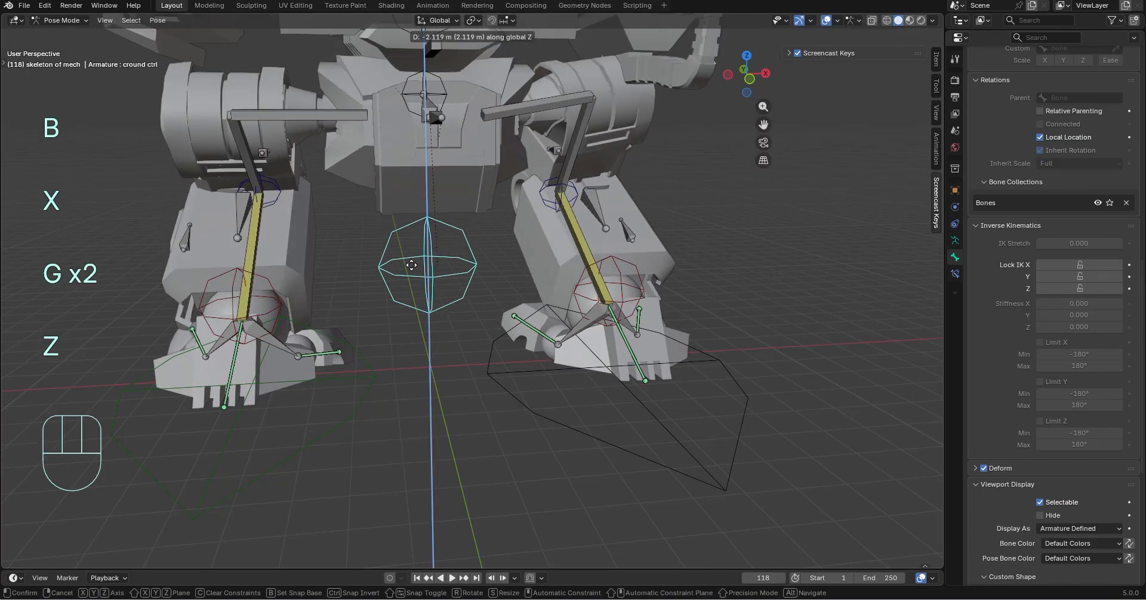
{"action": "left_click", "coordinate": [574, 257]}
{"action": "key", "text": "ctrl+z"}
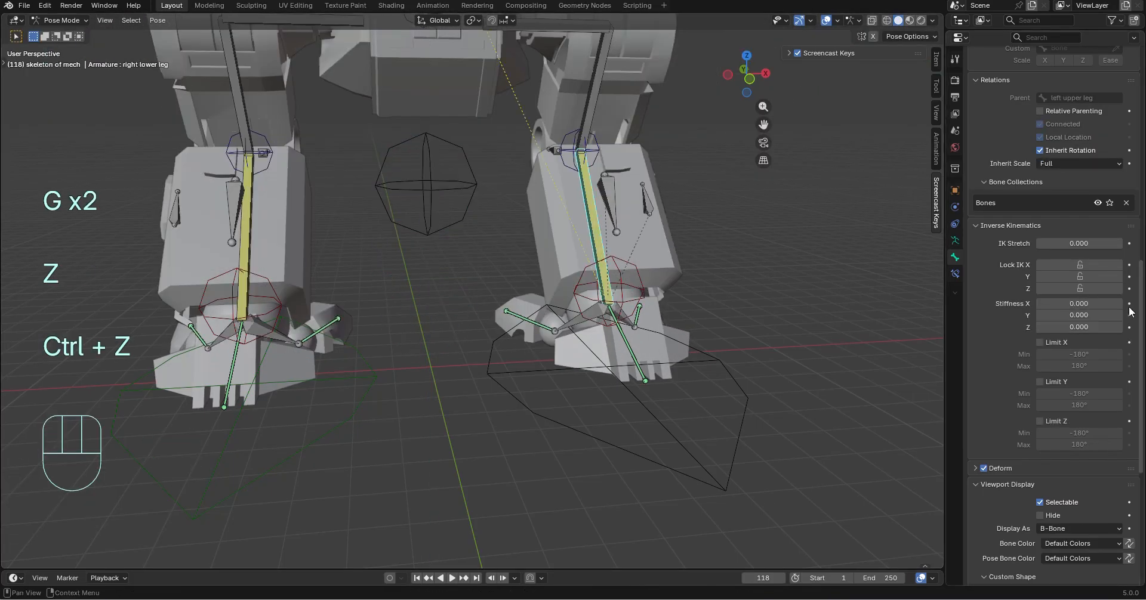
Lock IK rotation on Y and Z for the left leg's lower leg bone
{"action": "left_click_drag", "start_coordinate": [1074, 288], "coordinate": [1054, 275]}
{"action": "key", "text": "g"}
{"action": "key", "text": "z"}
{"action": "left_click", "coordinate": [460, 319]}
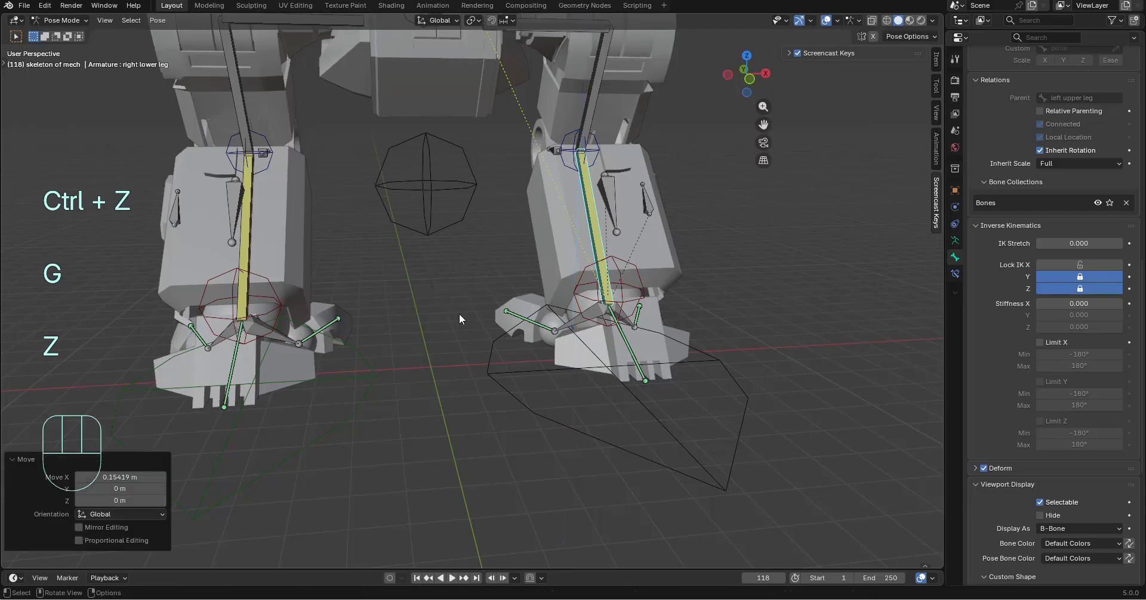
{"action": "key", "text": "ctrl+z"}
Retest the locked knee by lowering the ground control along Z and viewing the legs from the side, and undo the move
{"action": "key", "text": "g"}
{"action": "key", "text": "z"}
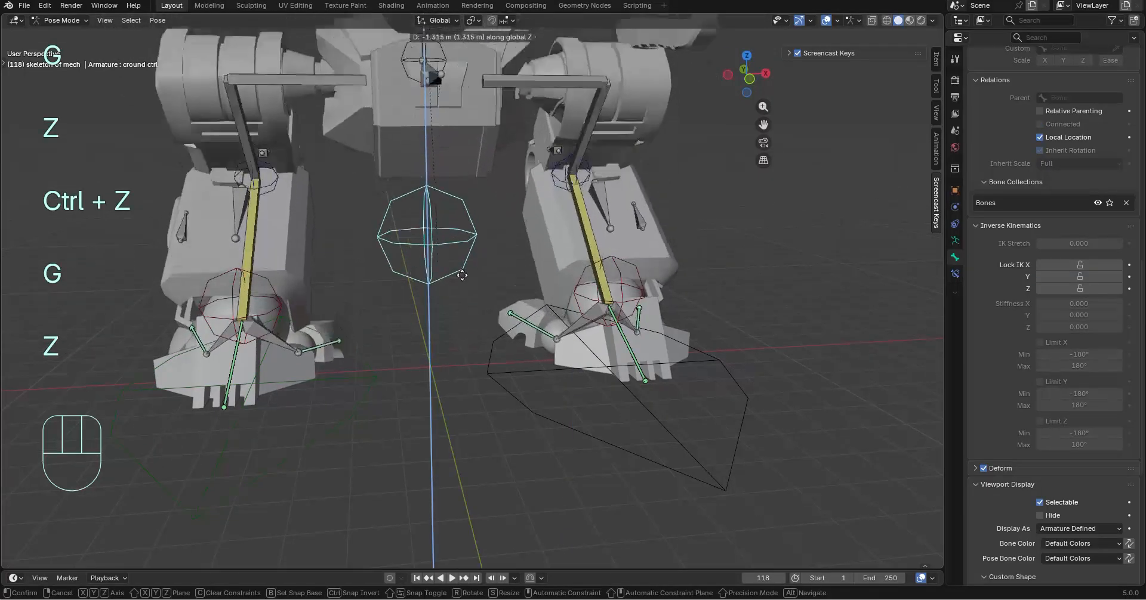
{"action": "left_click", "coordinate": [485, 305]}
{"action": "middle_click_drag", "start_coordinate": [485, 305], "coordinate": [730, 306]}
{"action": "key", "text": "ctrl+z"}
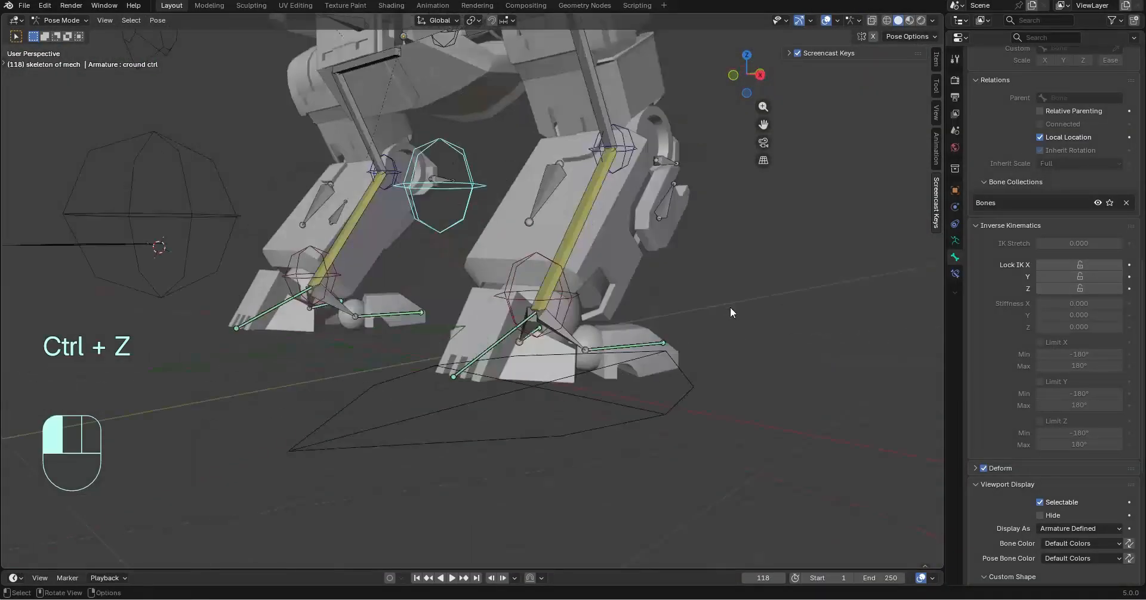
Set the left foot control's bone color to 03 - Theme Color Set
{"action": "left_click", "coordinate": [729, 307]}
{"action": "scroll", "coordinate": [507, 286], "scroll_direction": "down", "scroll_amount": 3}
{"action": "middle_click_drag", "start_coordinate": [490, 287], "coordinate": [540, 283]}
{"action": "middle_click_drag", "start_coordinate": [487, 267], "coordinate": [512, 320], "text": "shift"}
{"action": "middle_click_drag", "start_coordinate": [525, 319], "coordinate": [567, 313]}
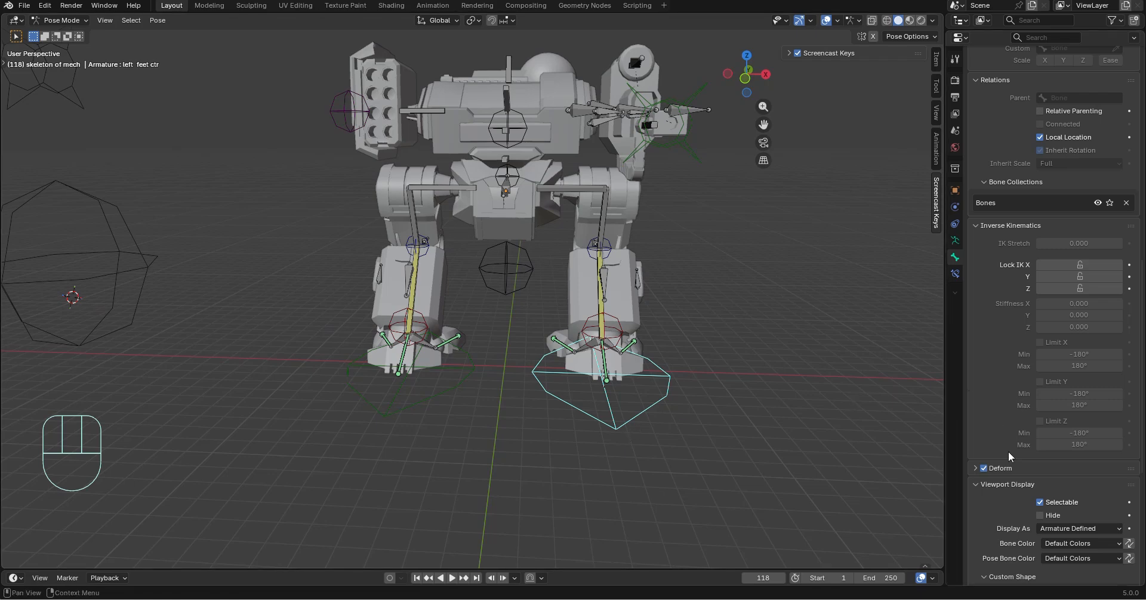
{"action": "scroll", "coordinate": [1003, 449], "scroll_direction": "down", "scroll_amount": 10}
{"action": "left_click", "coordinate": [1066, 278]}
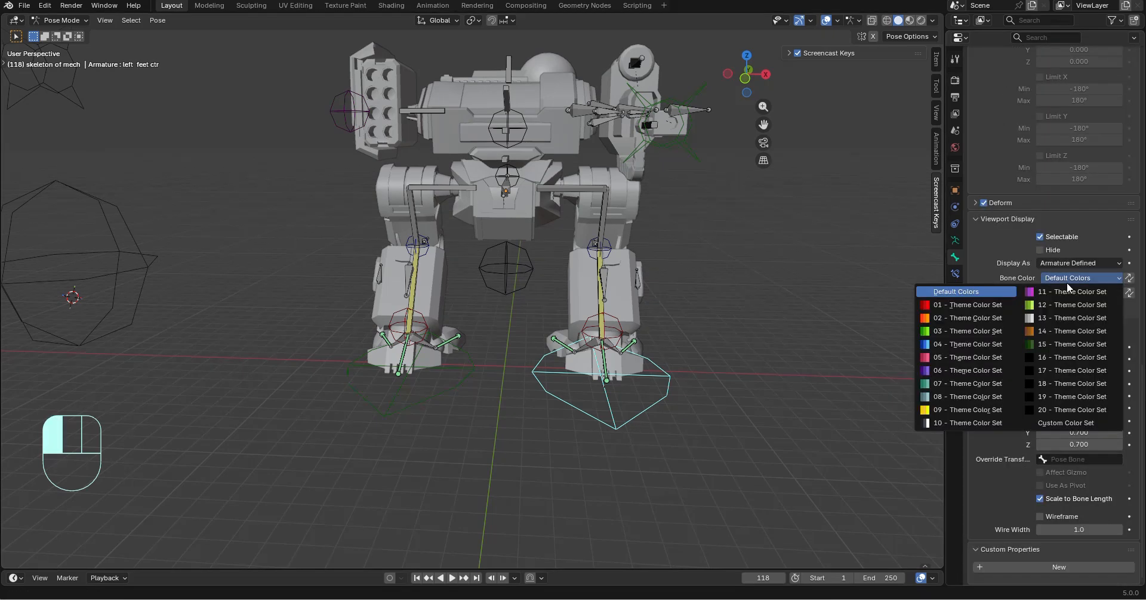
{"action": "left_click", "coordinate": [964, 332]}
{"action": "left_click", "coordinate": [821, 401]}
Set the ground control's bone color to 05 - Theme Color Set
{"action": "middle_click_drag", "start_coordinate": [764, 435], "coordinate": [734, 256]}
{"action": "scroll", "coordinate": [749, 480], "scroll_direction": "up", "scroll_amount": 3}
{"action": "scroll", "coordinate": [731, 256], "scroll_direction": "up", "scroll_amount": 1}
{"action": "left_click", "coordinate": [427, 217]}
{"action": "left_click", "coordinate": [753, 267]}
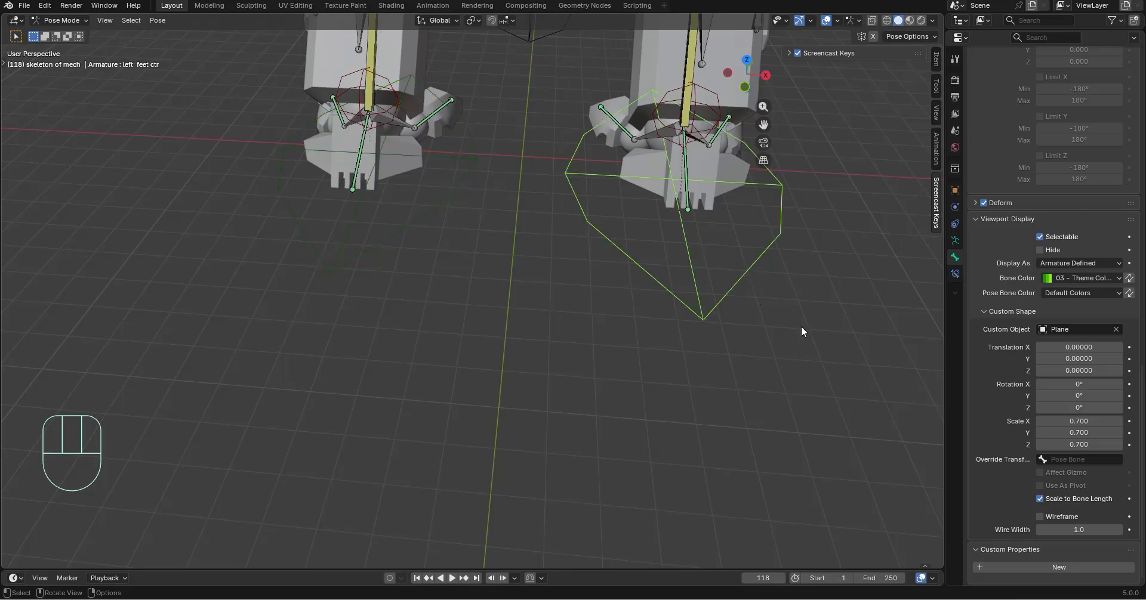
{"action": "scroll", "coordinate": [801, 328], "scroll_direction": "down", "scroll_amount": 3}
{"action": "middle_click_drag", "start_coordinate": [804, 342], "coordinate": [474, 298]}
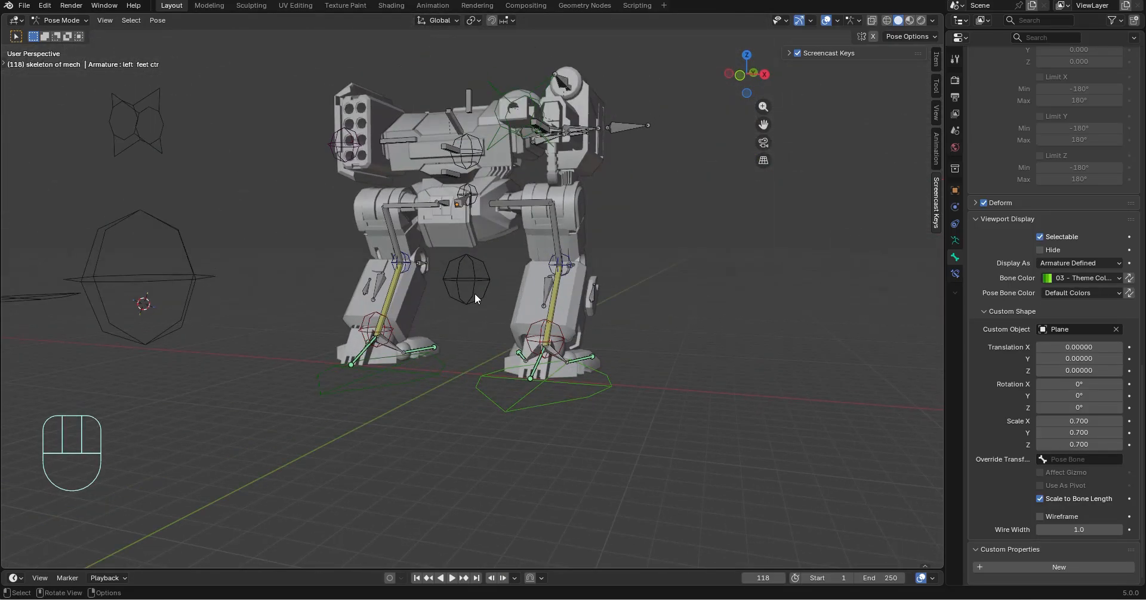
{"action": "scroll", "coordinate": [671, 261], "scroll_direction": "up", "scroll_amount": 3}
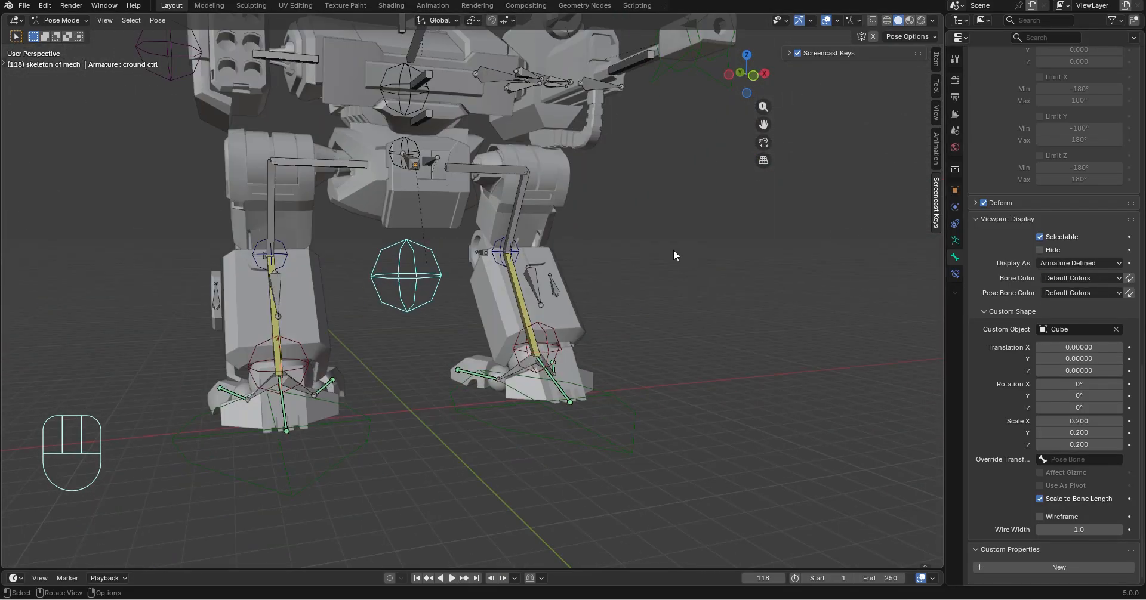
{"action": "left_click", "coordinate": [1080, 279]}
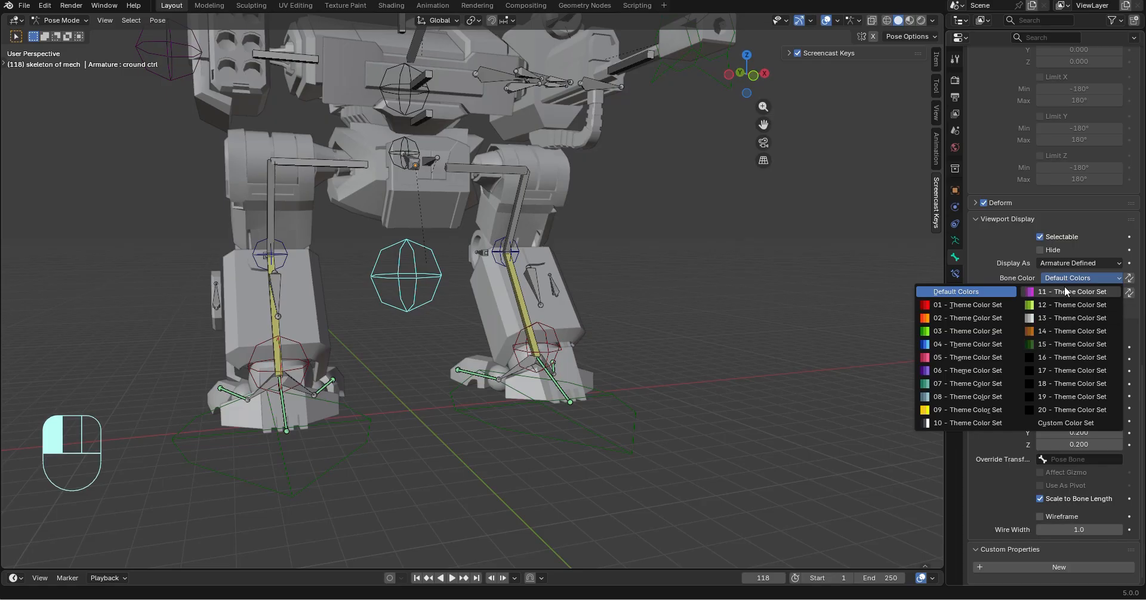
{"action": "left_click", "coordinate": [947, 360]}
Select the crouch plate bone at the front of the pelvis, try rotating it freely, and undo the rotation
{"action": "middle_click_drag", "start_coordinate": [615, 263], "coordinate": [562, 256]}
{"action": "left_click", "coordinate": [560, 255]}
{"action": "middle_click_drag", "start_coordinate": [548, 193], "coordinate": [531, 263], "text": "shift"}
{"action": "scroll", "coordinate": [519, 268], "scroll_direction": "up", "scroll_amount": 3}
{"action": "middle_click_drag", "start_coordinate": [508, 271], "coordinate": [615, 247]}
{"action": "left_click", "coordinate": [389, 256]}
{"action": "middle_click_drag", "start_coordinate": [614, 248], "coordinate": [841, 294]}
{"action": "key", "text": "r"}
{"action": "left_click", "coordinate": [700, 299]}
{"action": "key", "text": "ctrl+z"}
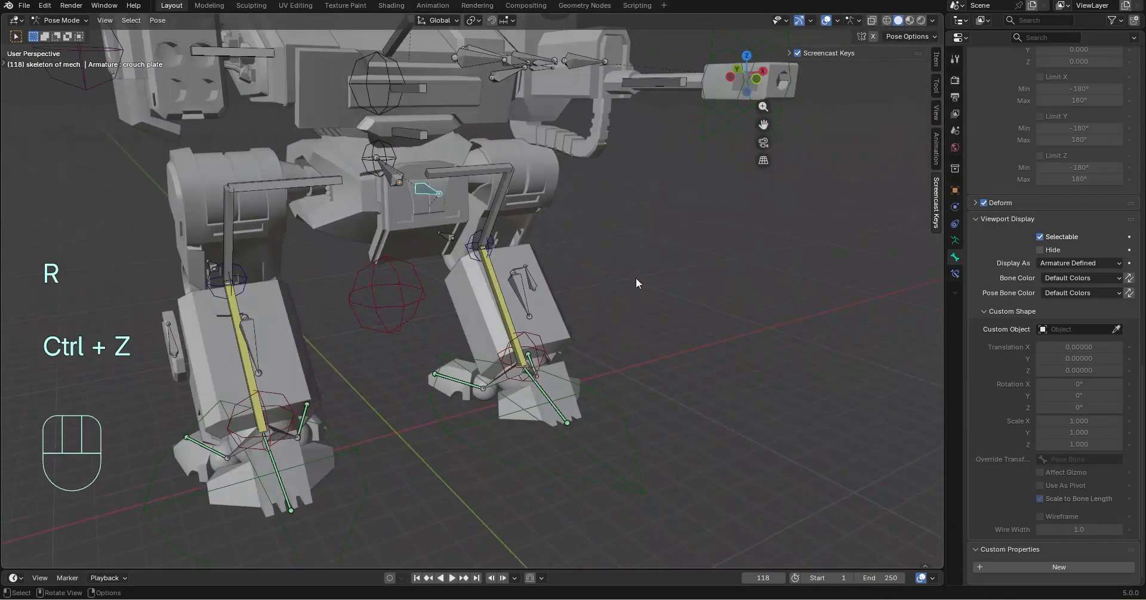
Try rotating the crouch plate bone about global X, and undo the rotation
{"action": "middle_click_drag", "start_coordinate": [637, 278], "coordinate": [751, 275]}
{"action": "key", "text": "r"}
{"action": "key", "text": "x"}
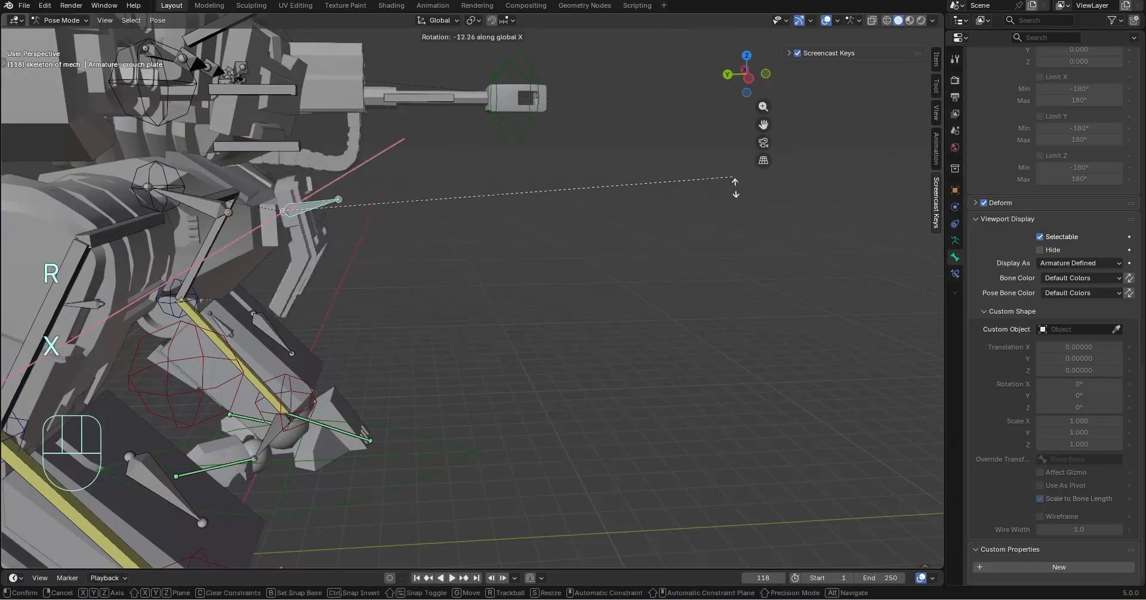
{"action": "left_click", "coordinate": [525, 269]}
{"action": "key", "text": "ctrl+z"}
Compare rotating the crouch plate bone about the global Y, X and Z axes, and undo the result
{"action": "middle_click_drag", "start_coordinate": [525, 268], "coordinate": [614, 321]}
{"action": "scroll", "coordinate": [687, 231], "scroll_direction": "up", "scroll_amount": 2}
{"action": "key", "text": "r"}
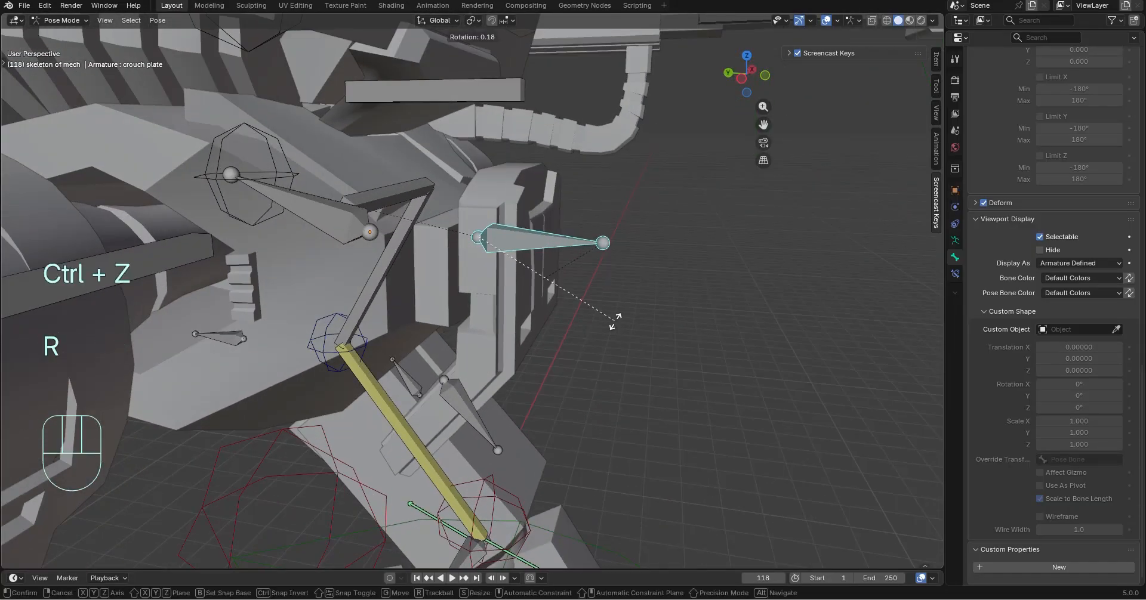
{"action": "key", "text": "y"}
{"action": "key", "text": "x"}
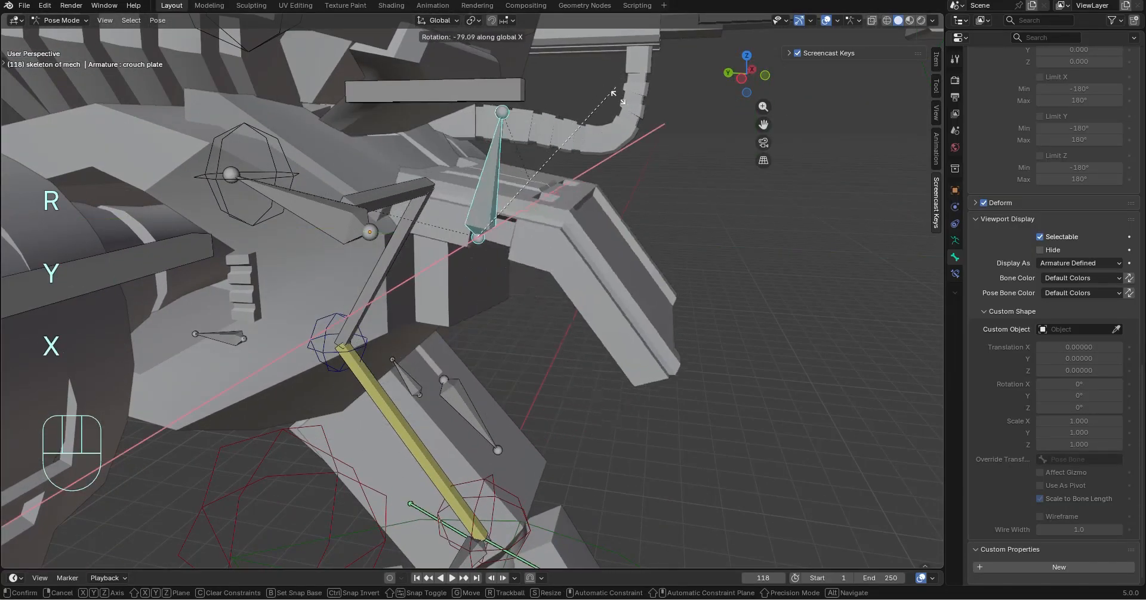
{"action": "key", "text": "z"}
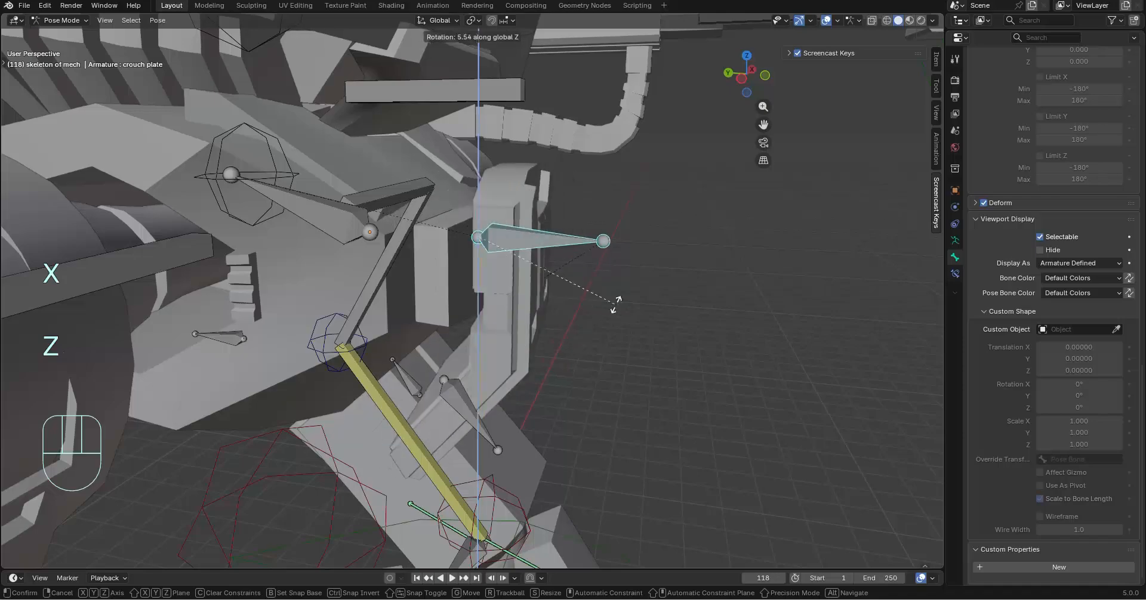
{"action": "left_click", "coordinate": [621, 306]}
{"action": "key", "text": "ctrl+z"}
Try displaying the crouch plate bone as B-Bone, and undo the display change
{"action": "middle_click_drag", "start_coordinate": [676, 307], "coordinate": [408, 360]}
{"action": "scroll", "coordinate": [615, 310], "scroll_direction": "down", "scroll_amount": 3}
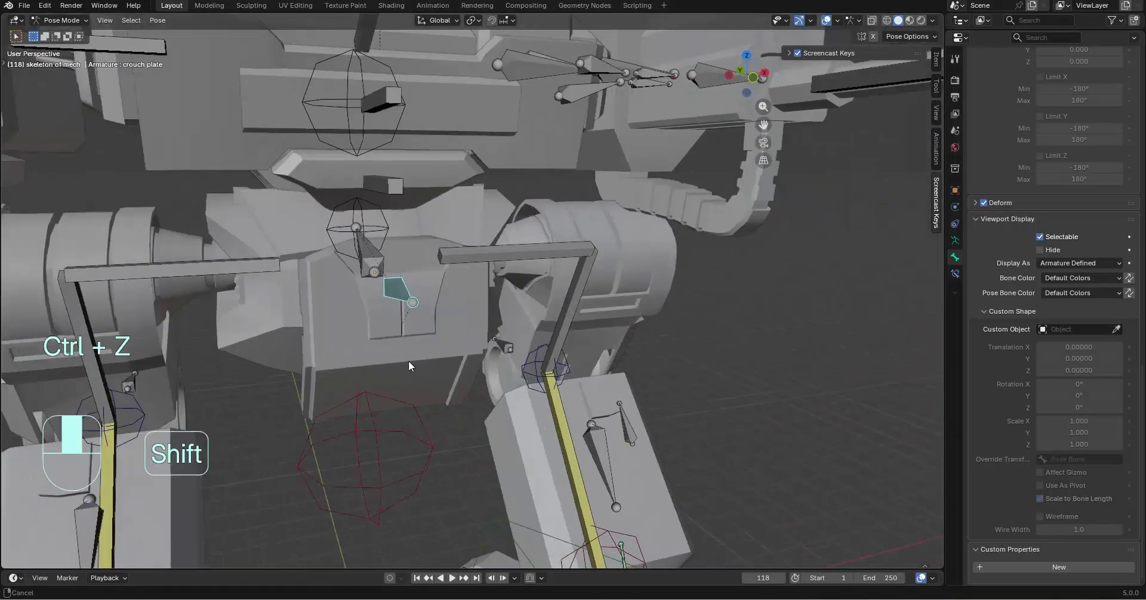
{"action": "scroll", "coordinate": [492, 332], "scroll_direction": "down", "scroll_amount": 6}
{"action": "middle_click_drag", "start_coordinate": [425, 282], "coordinate": [458, 285]}
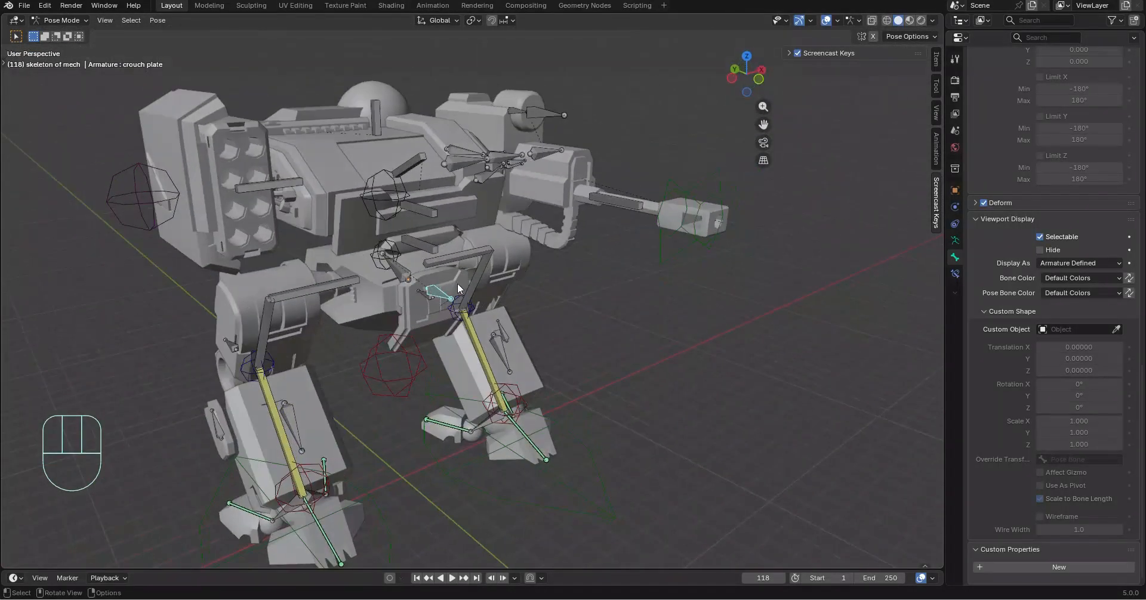
{"action": "left_click", "coordinate": [1061, 265]}
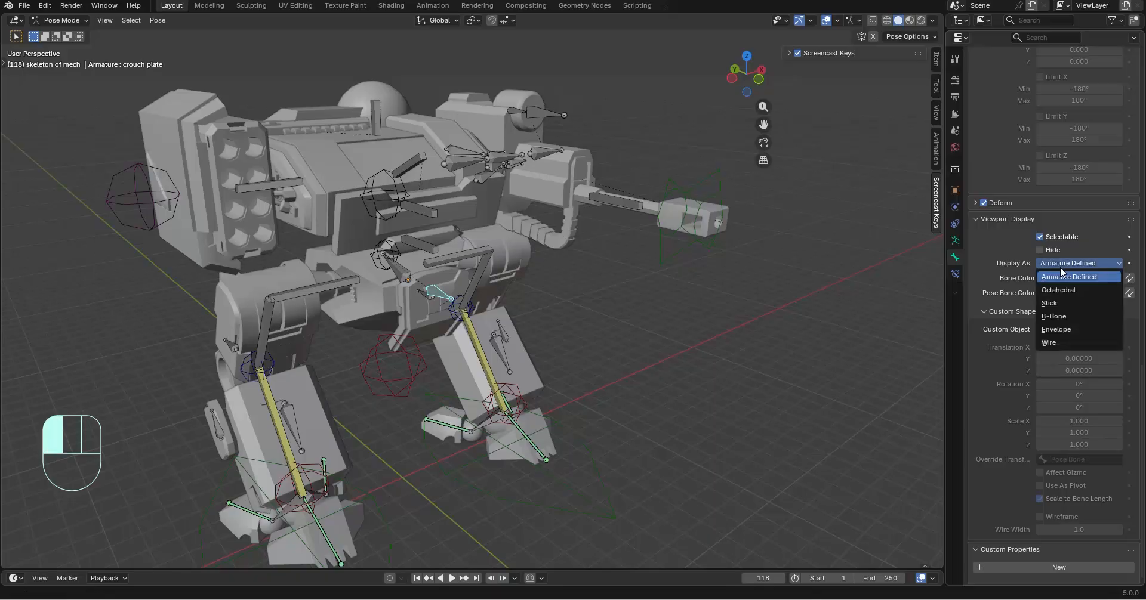
{"action": "left_click", "coordinate": [1066, 315]}
{"action": "middle_click_drag", "start_coordinate": [440, 278], "coordinate": [495, 255]}
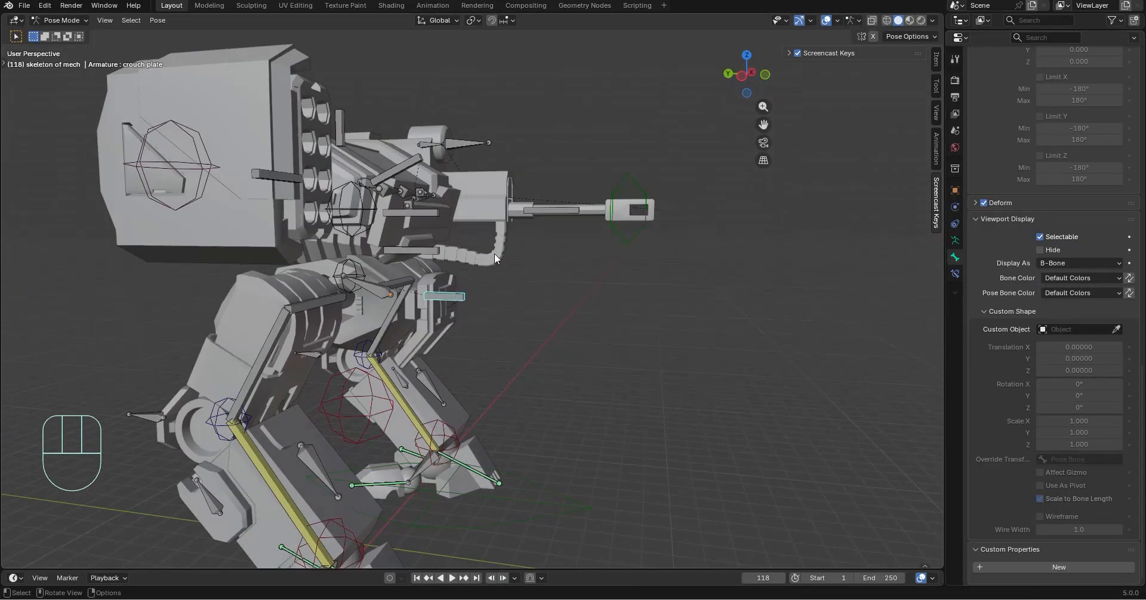
{"action": "key", "text": "ctrl+z"}
Assign the Cube custom object to the crouch plate bone and set its X, Y and Z scale to -0.100
{"action": "middle_click_drag", "start_coordinate": [614, 303], "coordinate": [943, 316]}
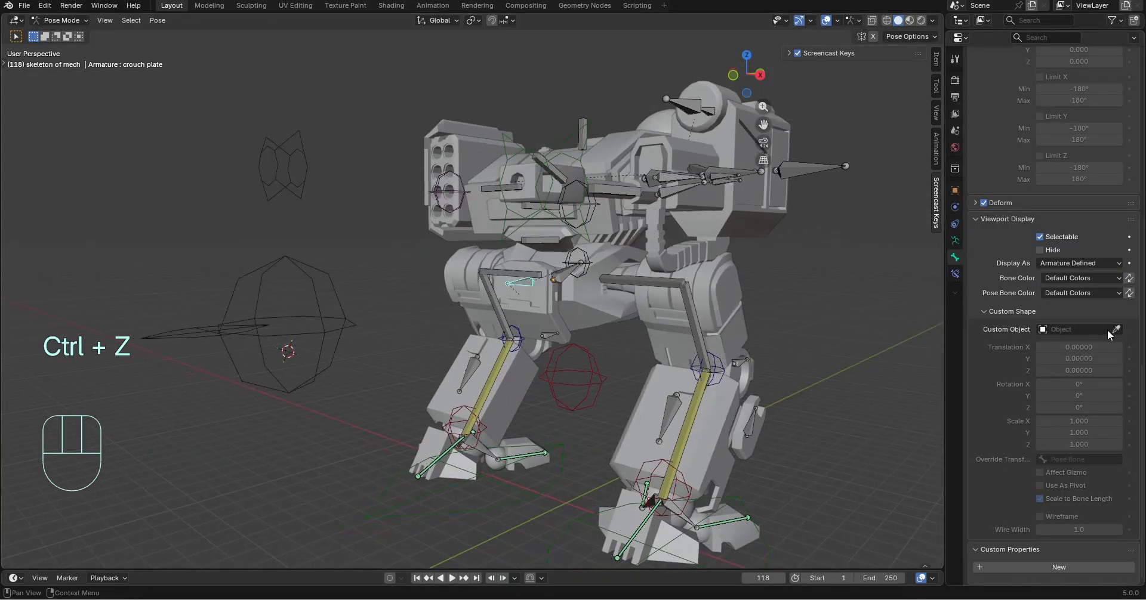
{"action": "left_click", "coordinate": [307, 281]}
{"action": "middle_click_drag", "start_coordinate": [603, 327], "coordinate": [687, 336]}
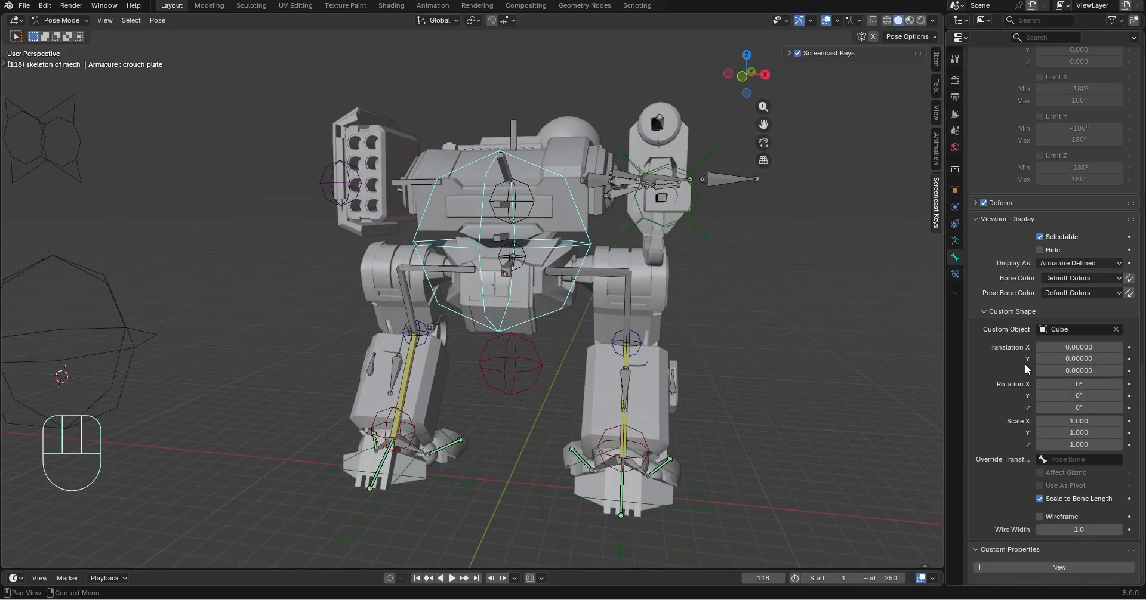
{"action": "left_click_drag", "start_coordinate": [1062, 422], "coordinate": [1014, 445]}
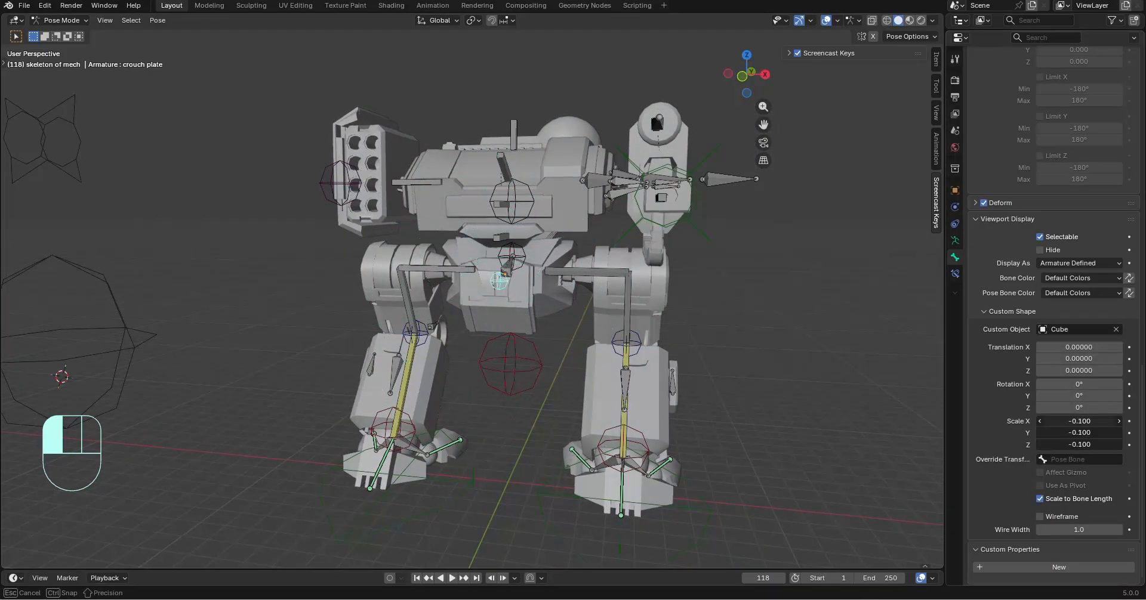
Offset the crouch plate's custom shape by setting its Y translation to 1.21
{"action": "middle_click_drag", "start_coordinate": [615, 288], "coordinate": [475, 281]}
{"action": "scroll", "coordinate": [507, 304], "scroll_direction": "up", "scroll_amount": 2}
{"action": "scroll", "coordinate": [476, 281], "scroll_direction": "up", "scroll_amount": 2}
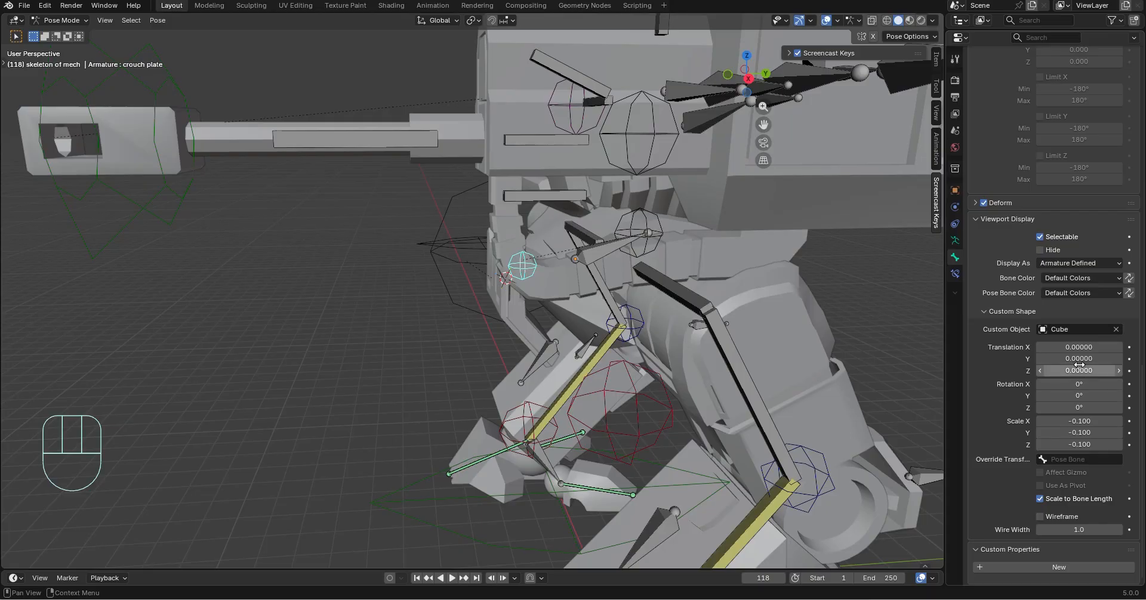
{"action": "left_click_drag", "start_coordinate": [1080, 358], "coordinate": [1086, 358]}
Test the crouch plate control by moving it freely and rotating it about global Z, undoing each transform
{"action": "middle_click_drag", "start_coordinate": [525, 233], "coordinate": [713, 221]}
{"action": "key", "text": "g"}
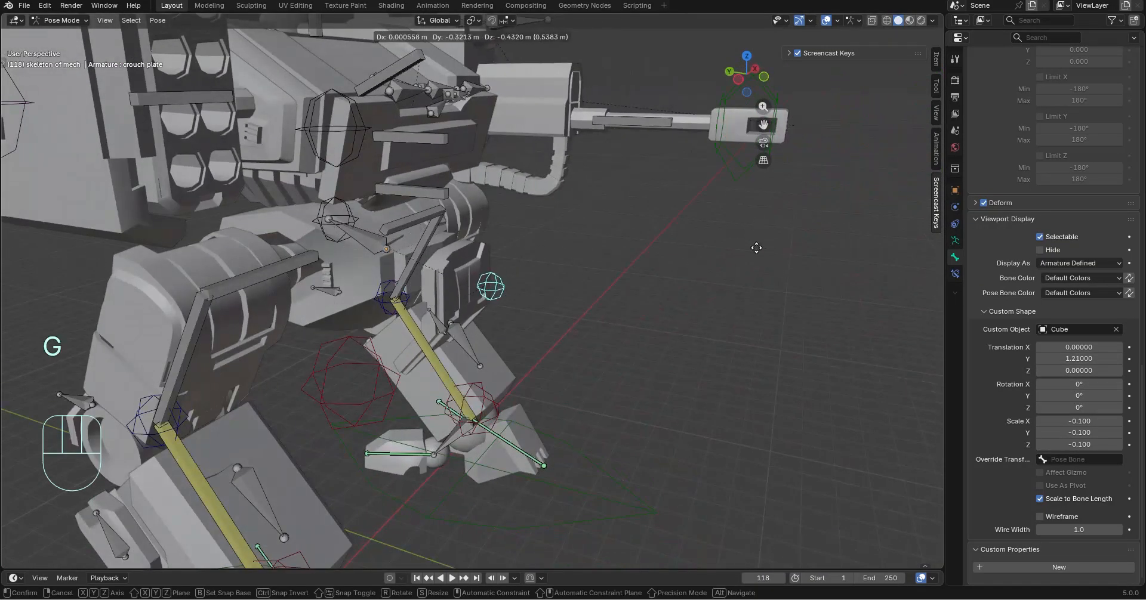
{"action": "left_click", "coordinate": [770, 235]}
{"action": "key", "text": "ctrl+z"}
{"action": "key", "text": "r"}
{"action": "key", "text": "z"}
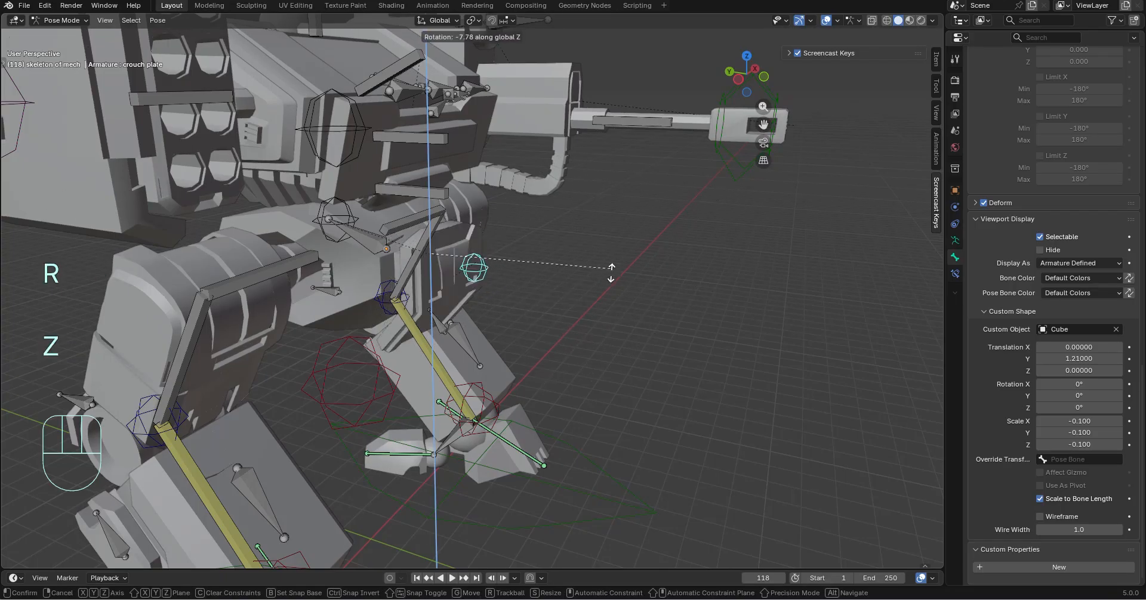
{"action": "left_click", "coordinate": [611, 273]}
{"action": "key", "text": "ctrl+z"}
Lock the crouch plate bone's location on X, Y and Z
{"action": "scroll", "coordinate": [456, 269], "scroll_direction": "up", "scroll_amount": 2}
{"action": "left_click", "coordinate": [478, 265]}
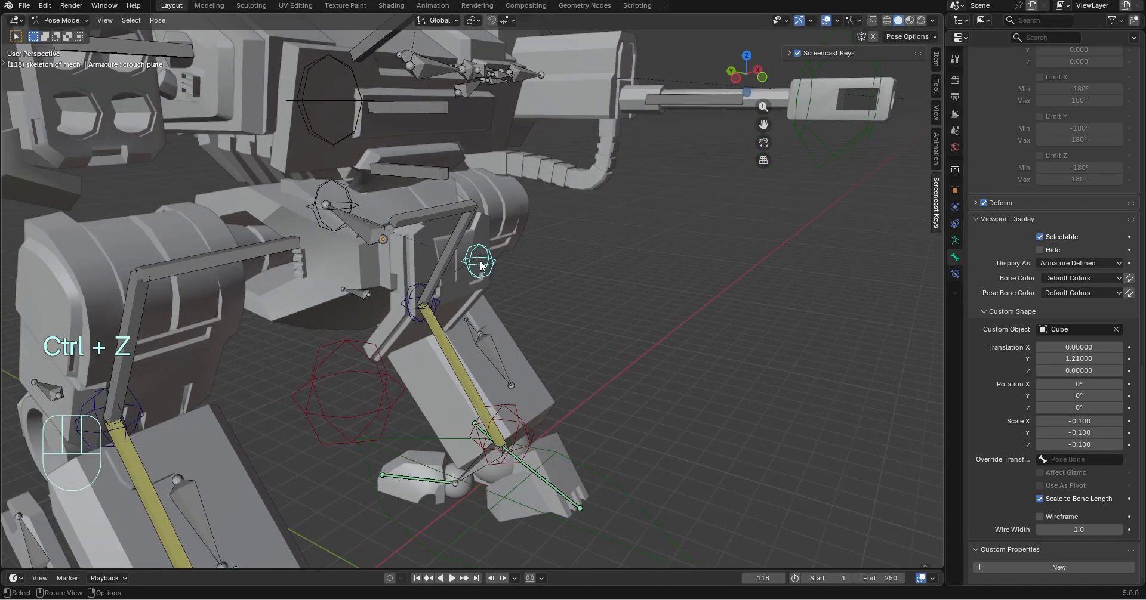
{"action": "scroll", "coordinate": [1062, 274], "scroll_direction": "up", "scroll_amount": 12}
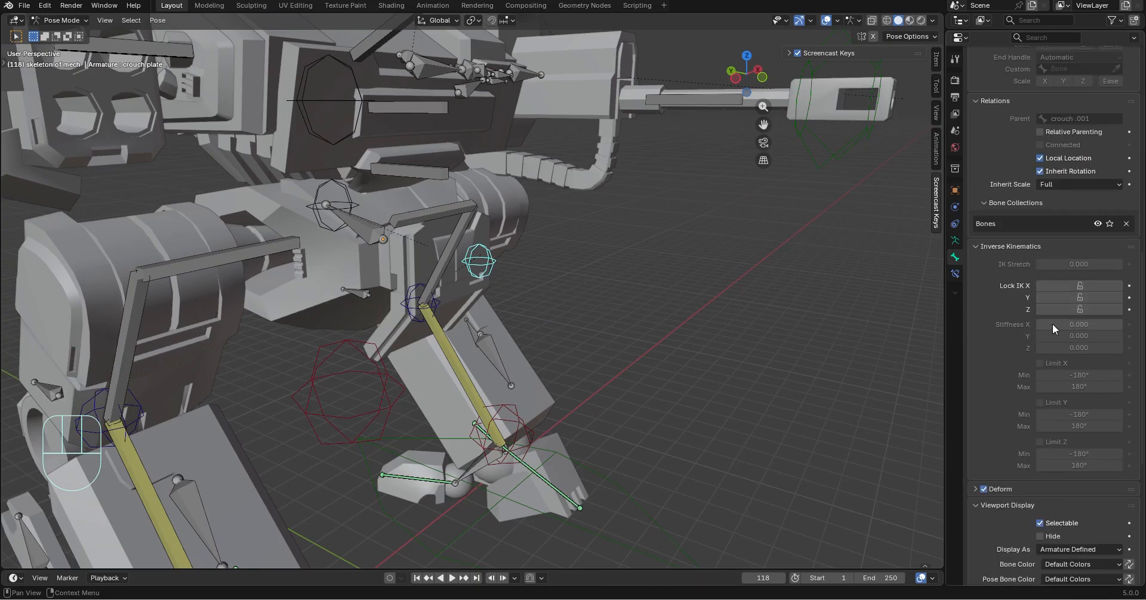
{"action": "scroll", "coordinate": [1041, 313], "scroll_direction": "up", "scroll_amount": 20}
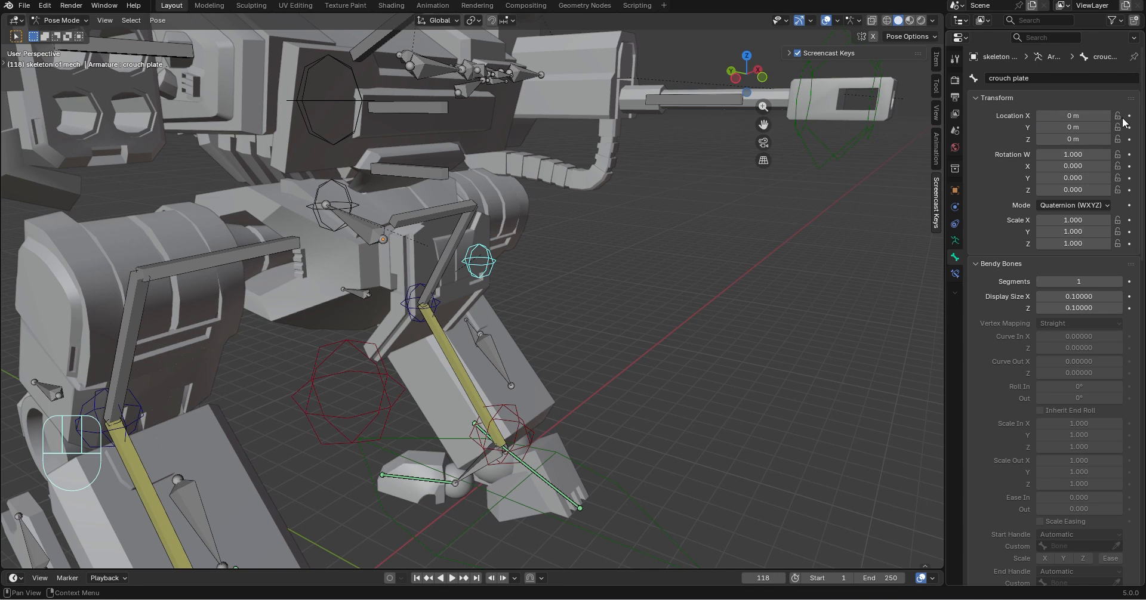
{"action": "key", "text": "g"}
Test free rotation of the location-locked crouch plate control, and undo the rotations
{"action": "key", "text": "r"}
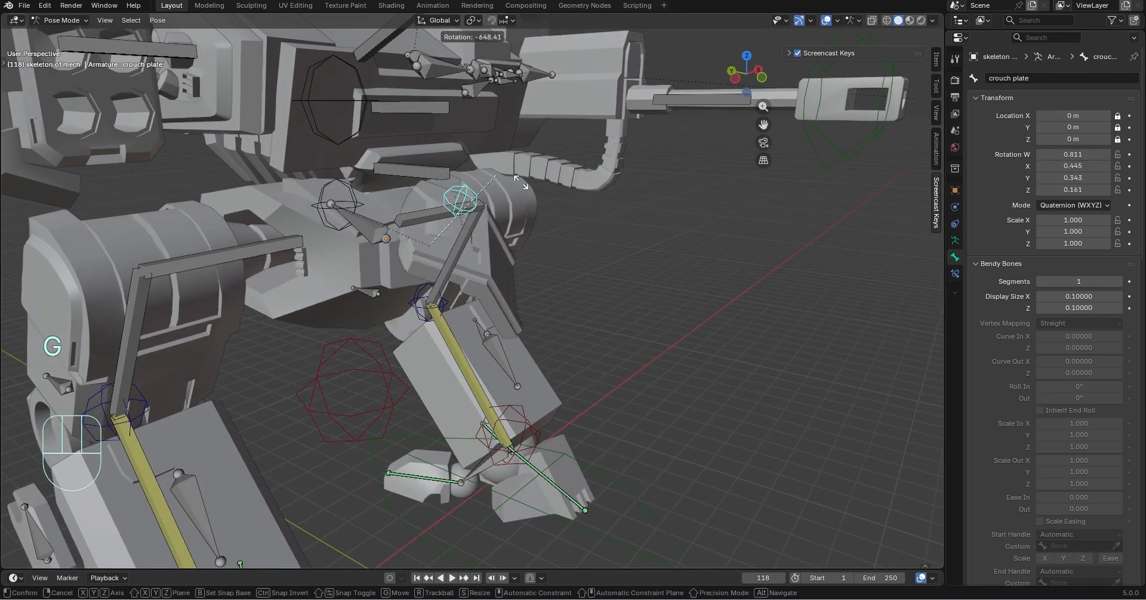
{"action": "left_click", "coordinate": [708, 410]}
{"action": "key", "text": "ctrl+z"}
{"action": "key", "text": "g"}
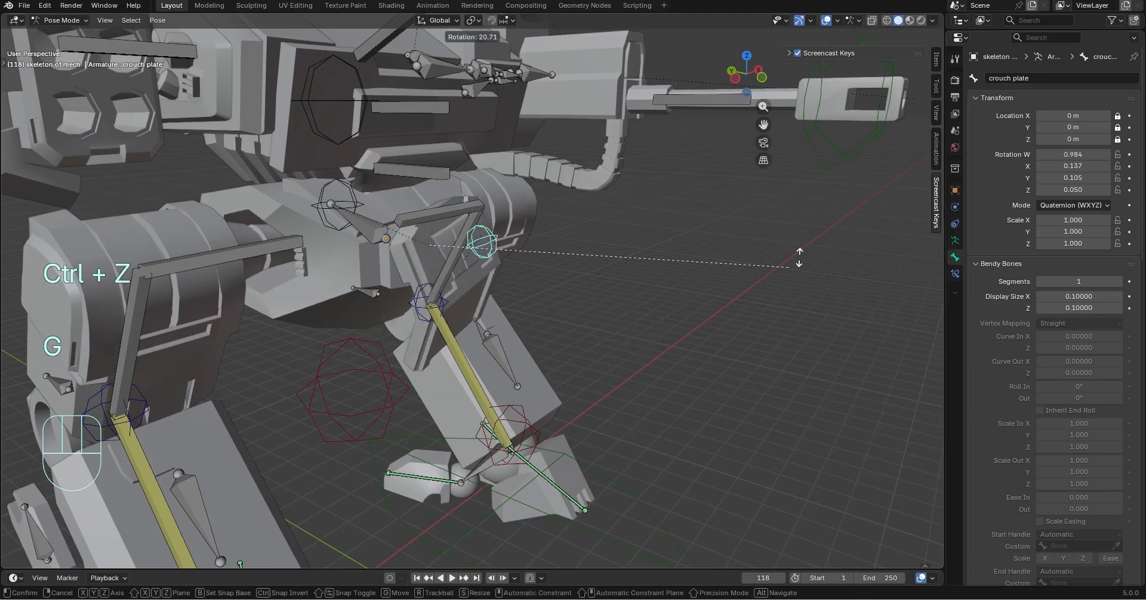
{"action": "left_click", "coordinate": [527, 274]}
{"action": "key", "text": "ctrl+z"}
Test rotating the location-locked crouch plate control about global Z and X, and undo the rotation
{"action": "key", "text": "r"}
{"action": "key", "text": "z"}
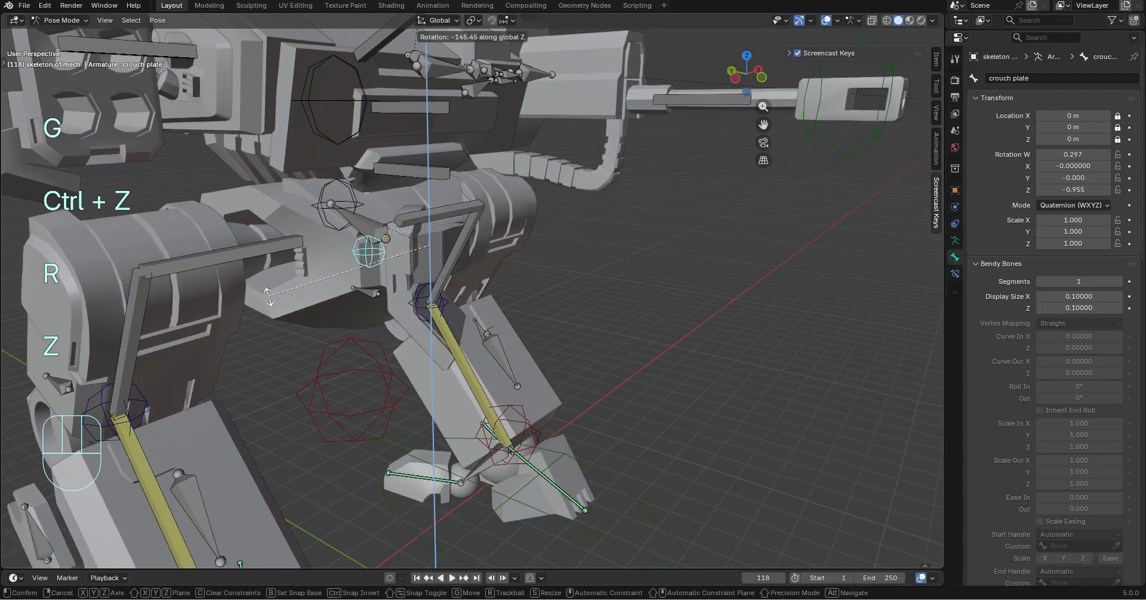
{"action": "key", "text": "x"}
{"action": "left_click", "coordinate": [638, 301]}
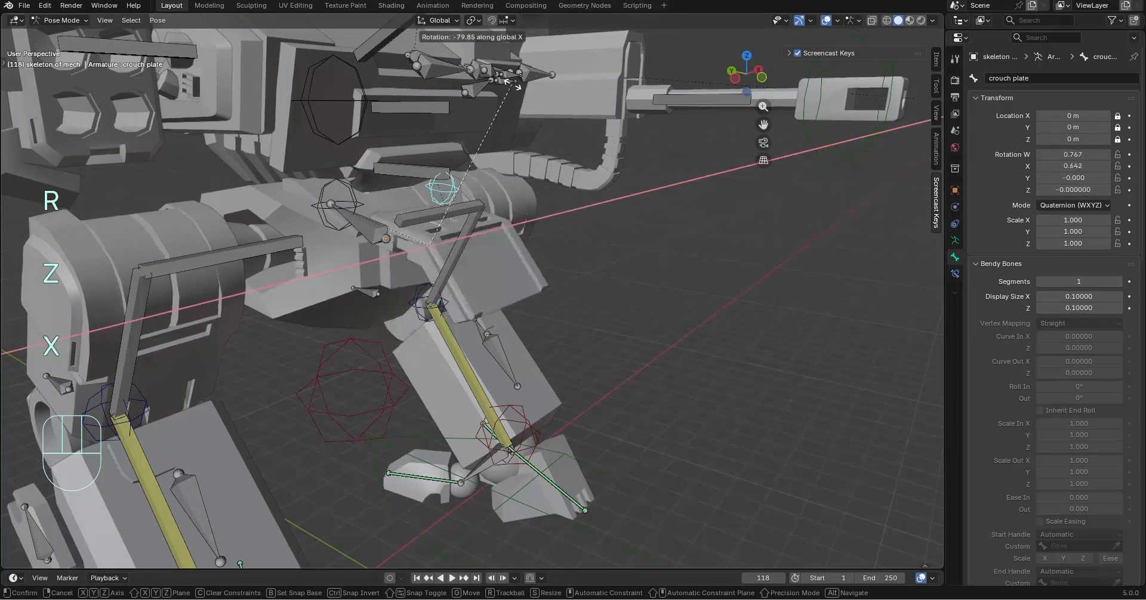
{"action": "key", "text": "ctrl+z"}
Select the crouch .001 bone in the pelvis, try rotating it, and undo the rotation
{"action": "middle_click_drag", "start_coordinate": [642, 300], "coordinate": [366, 349]}
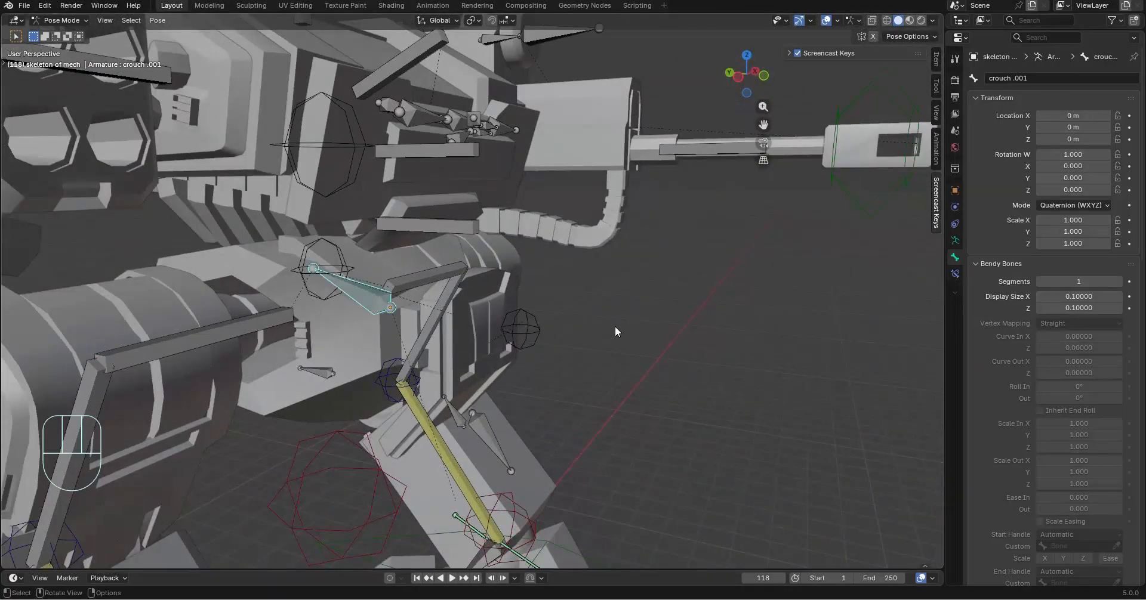
{"action": "key", "text": "r"}
{"action": "middle_click_drag", "start_coordinate": [591, 410], "coordinate": [406, 321]}
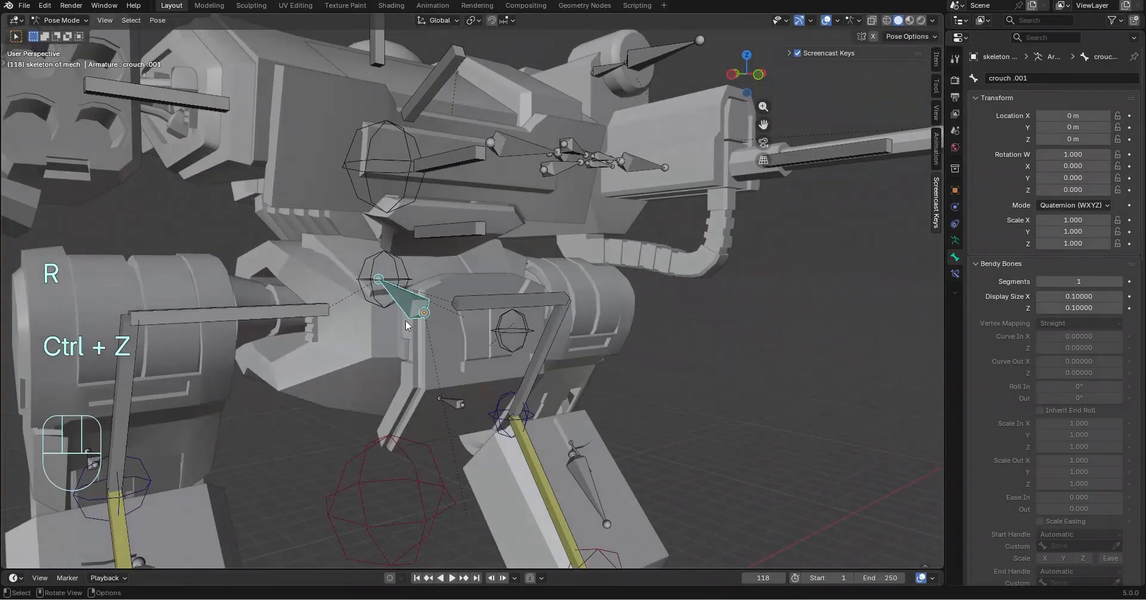
Test rotating the mid torso bone about global Y and X, and undo the rotation
{"action": "key", "text": "y"}
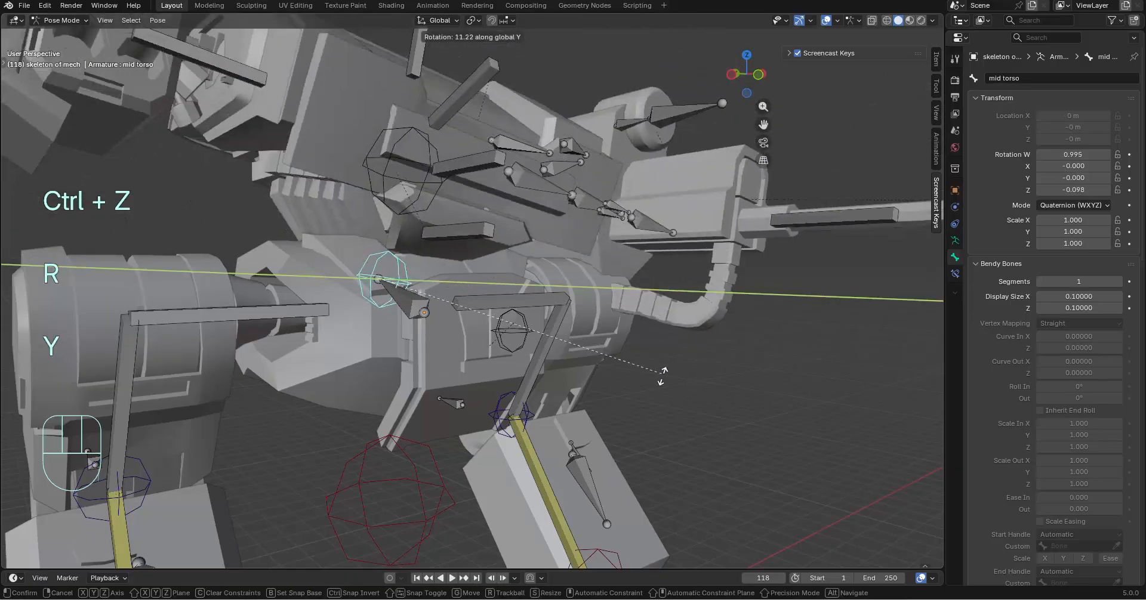
{"action": "key", "text": "x"}
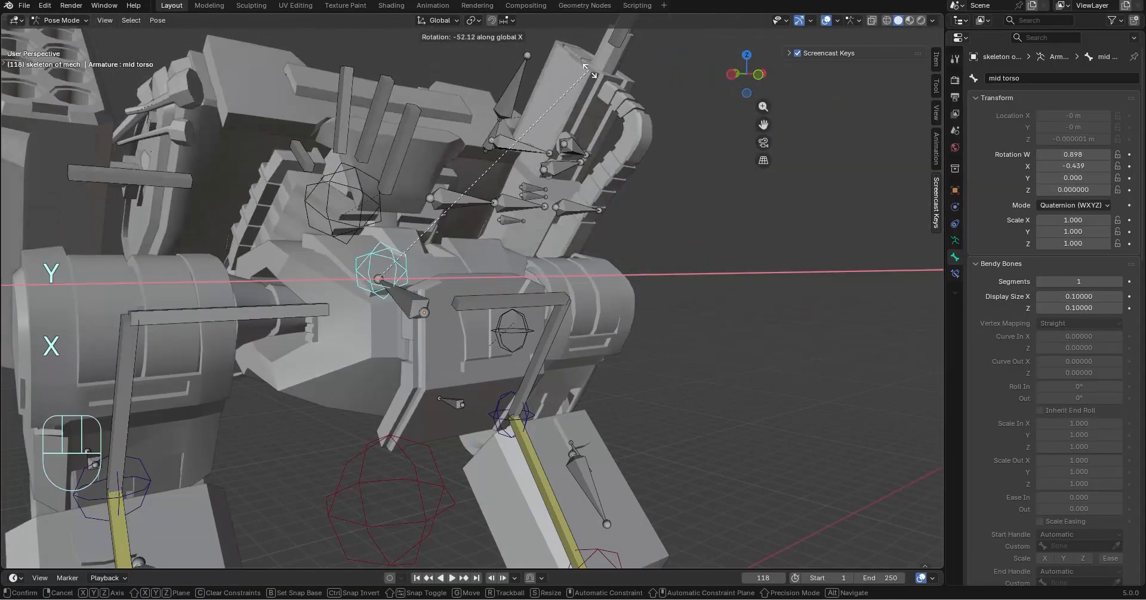
{"action": "left_click", "coordinate": [597, 67]}
{"action": "middle_click_drag", "start_coordinate": [621, 239], "coordinate": [543, 243]}
{"action": "key", "text": "ctrl+z"}
{"action": "middle_click_drag", "start_coordinate": [543, 244], "coordinate": [602, 253]}
Test freely rotating the torso bone, undo the rotation, and lock its scale on X, Y and Z
{"action": "scroll", "coordinate": [352, 221], "scroll_direction": "up", "scroll_amount": 3}
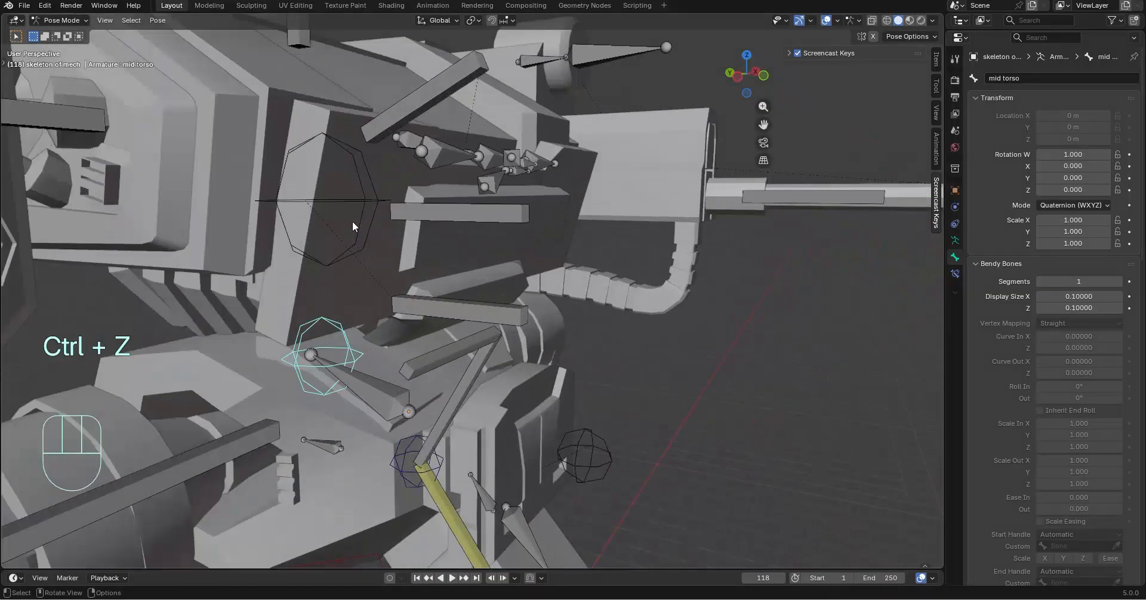
{"action": "scroll", "coordinate": [785, 317], "scroll_direction": "down", "scroll_amount": 6}
{"action": "middle_click_drag", "start_coordinate": [785, 317], "coordinate": [633, 360]}
{"action": "key", "text": "r"}
{"action": "left_click", "coordinate": [772, 307]}
{"action": "key", "text": "ctrl+z"}
{"action": "scroll", "coordinate": [634, 359], "scroll_direction": "up", "scroll_amount": 3}
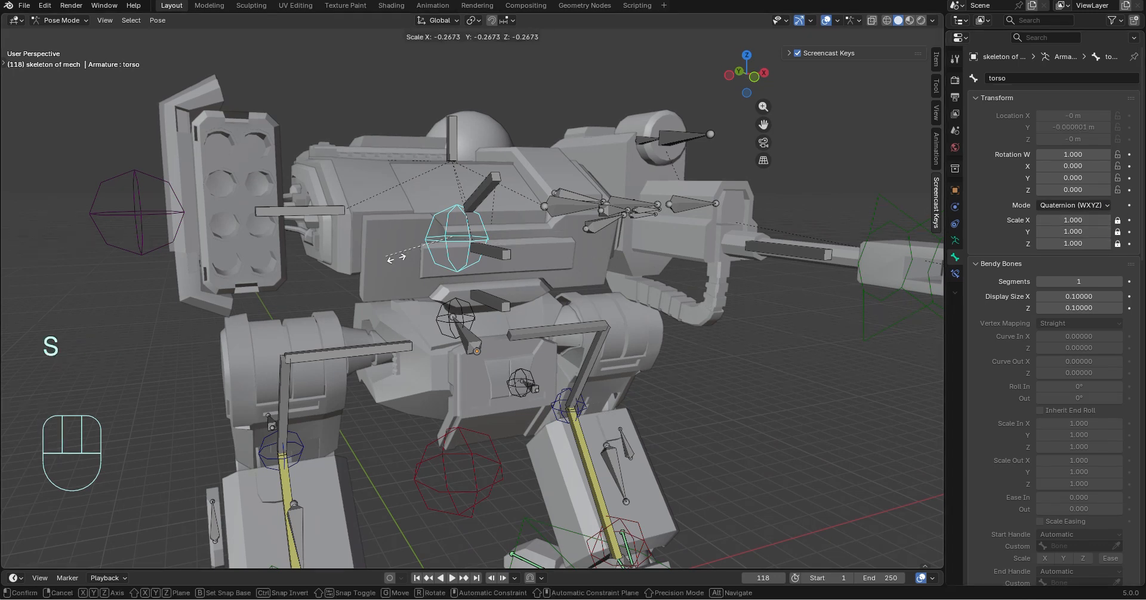
Test scaling the scale-locked torso bone and rotating it about global Z, and undo the changes
{"action": "left_click", "coordinate": [573, 287]}
{"action": "key", "text": "r"}
{"action": "key", "text": "z"}
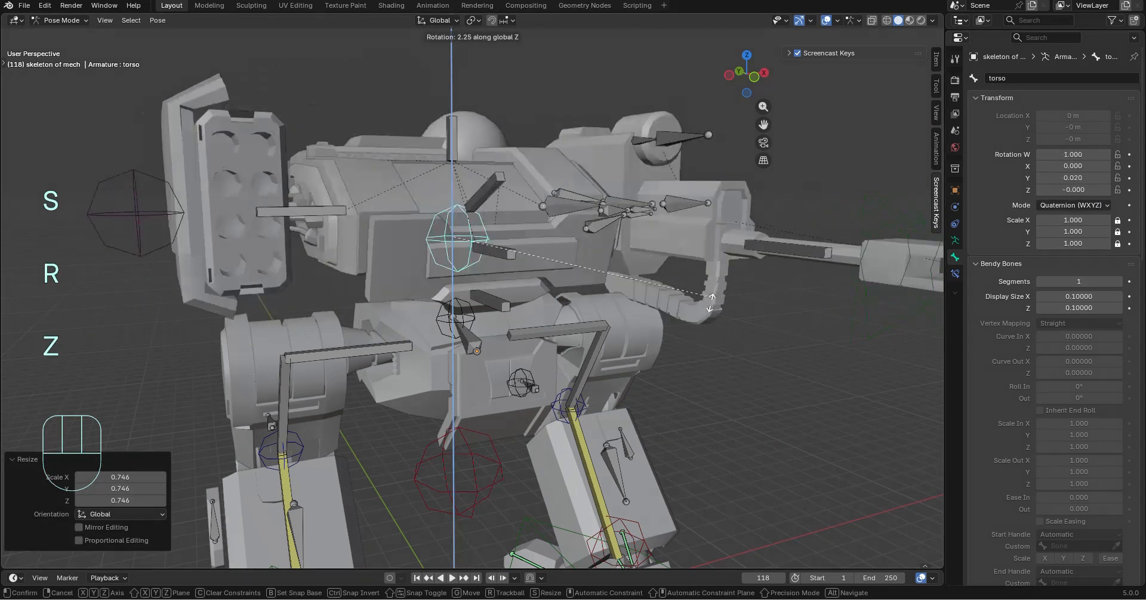
{"action": "left_click", "coordinate": [594, 334]}
{"action": "key", "text": "ctrl+z"}
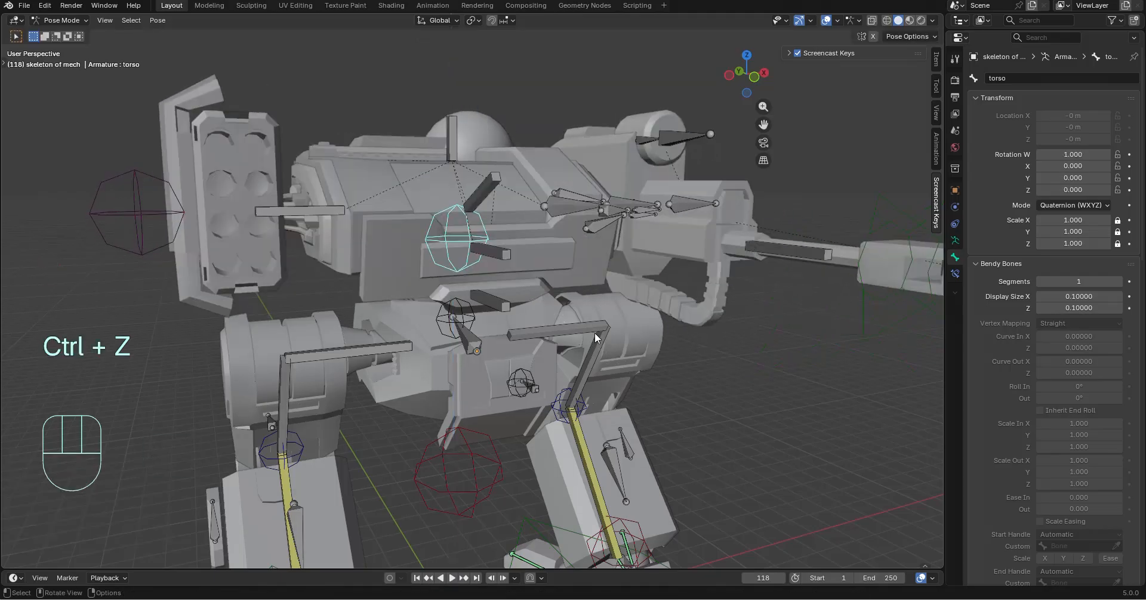
Test rotating the torso bone about global X
{"action": "middle_click_drag", "start_coordinate": [594, 332], "coordinate": [622, 324]}
{"action": "middle_click_drag", "start_coordinate": [547, 335], "coordinate": [442, 271]}
{"action": "key", "text": "r"}
{"action": "key", "text": "x"}
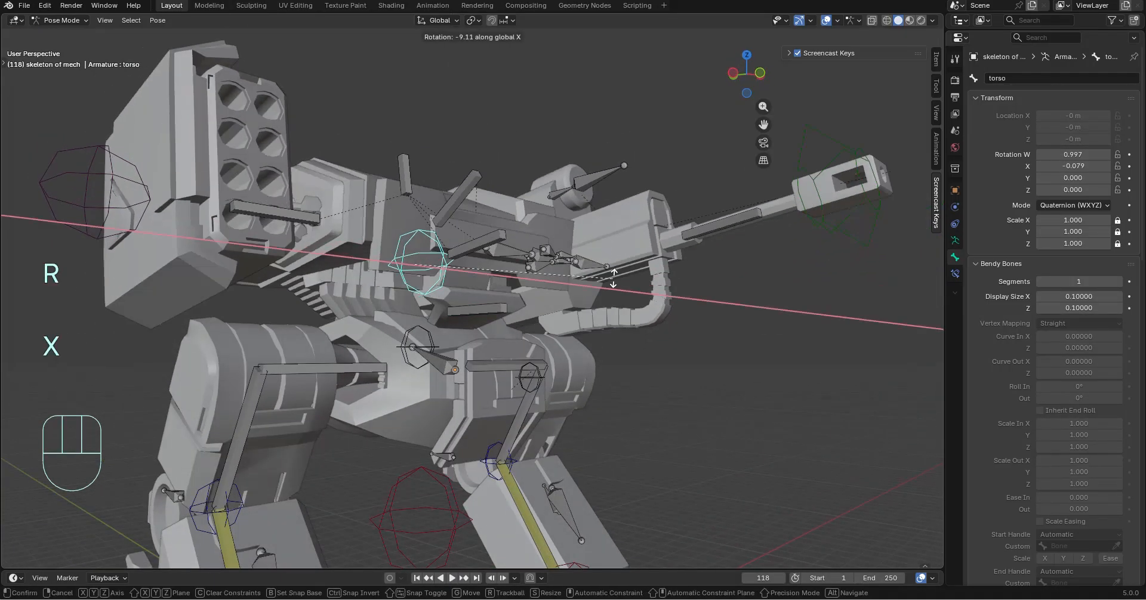
{"action": "left_click", "coordinate": [542, 308]}
Test rotating and moving the lower chest bone, and undo these along with the torso rotation
{"action": "middle_click_drag", "start_coordinate": [561, 310], "coordinate": [704, 321]}
{"action": "key", "text": "r"}
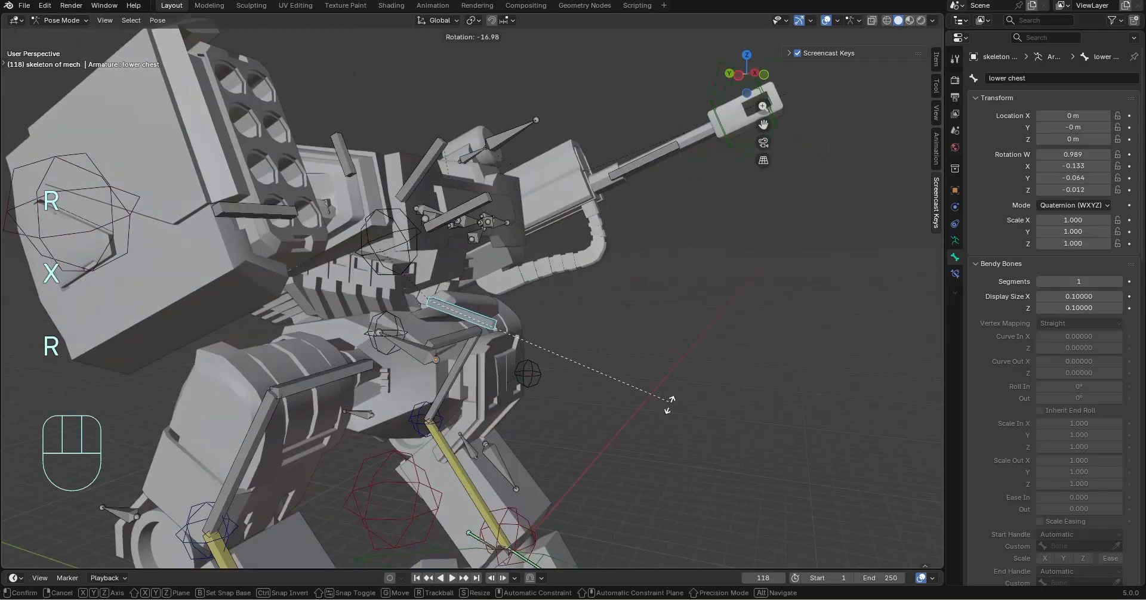
{"action": "middle_click_drag", "start_coordinate": [661, 441], "coordinate": [678, 439]}
{"action": "key", "text": "g"}
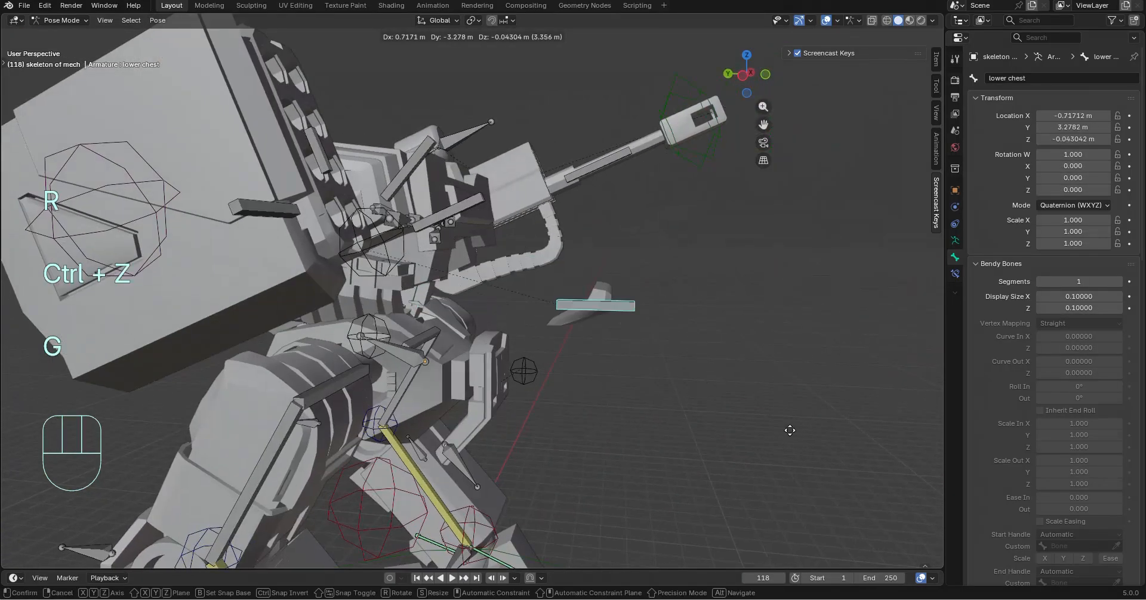
{"action": "middle_click_drag", "start_coordinate": [685, 385], "coordinate": [617, 356]}
{"action": "key", "text": "ctrl+z"}
{"action": "key", "text": "ctrl+z"}
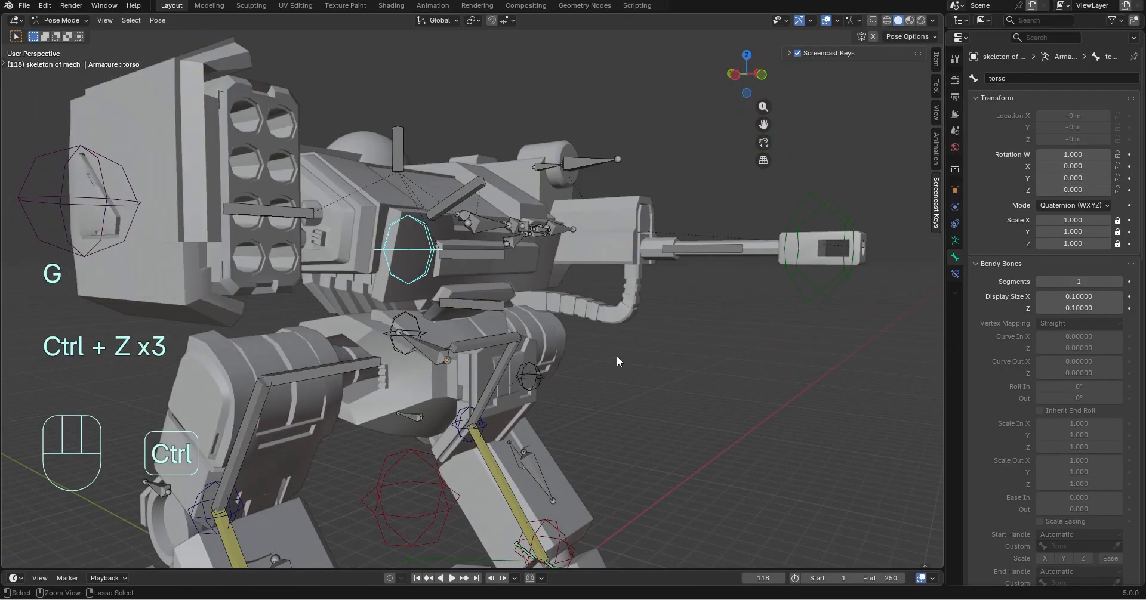
Lock the mid chest bone's location and scale on X, Y and Z, and test its rotation and movement
{"action": "scroll", "coordinate": [486, 311], "scroll_direction": "up", "scroll_amount": 3}
{"action": "left_click", "coordinate": [486, 310]}
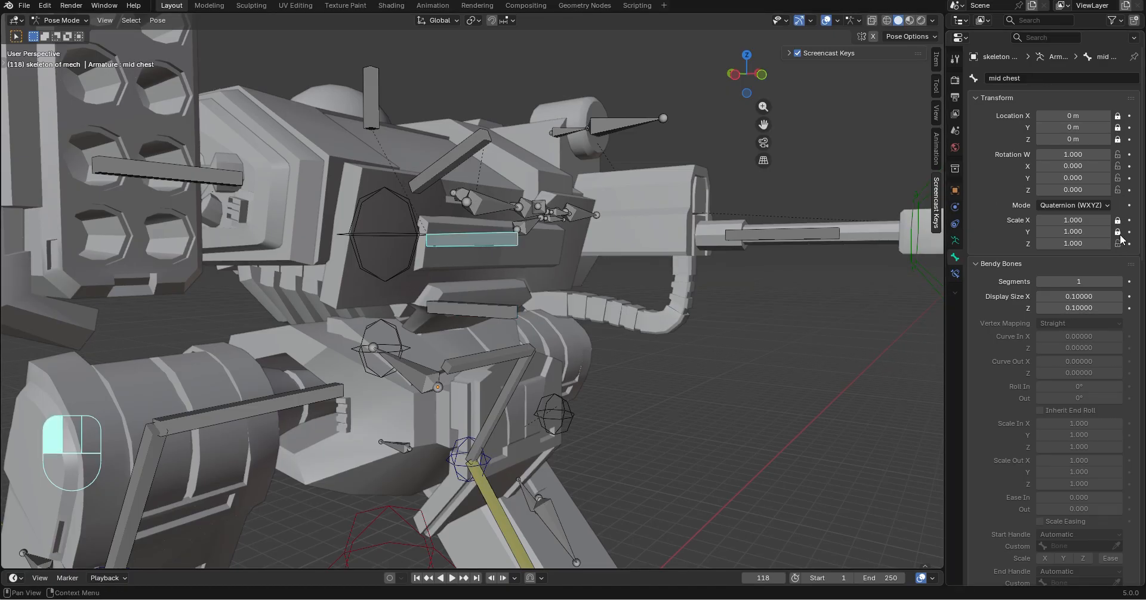
{"action": "middle_click_drag", "start_coordinate": [597, 322], "coordinate": [423, 334]}
{"action": "key", "text": "r"}
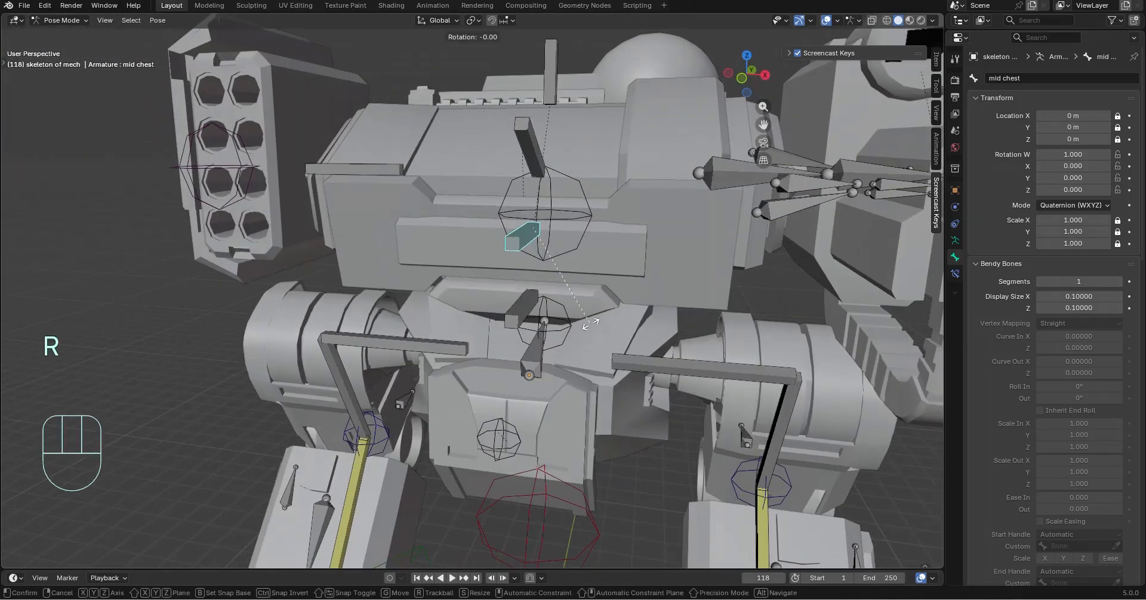
{"action": "left_click", "coordinate": [610, 371]}
{"action": "key", "text": "ctrl+z"}
{"action": "middle_click_drag", "start_coordinate": [590, 351], "coordinate": [725, 383]}
{"action": "left_click", "coordinate": [659, 391]}
{"action": "key", "text": "ctrl+z"}
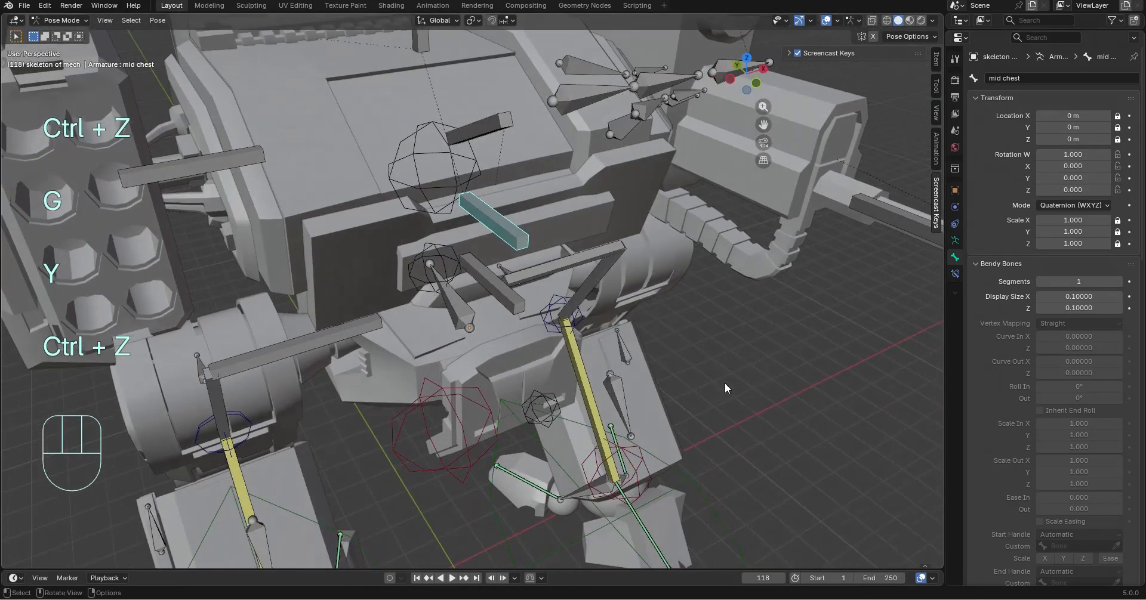
In Object Mode, move the front chest plate about 0.42 m along negative Y and 0.11 m up along Z
{"action": "left_click", "coordinate": [47, 34]}
{"action": "left_click", "coordinate": [637, 180]}
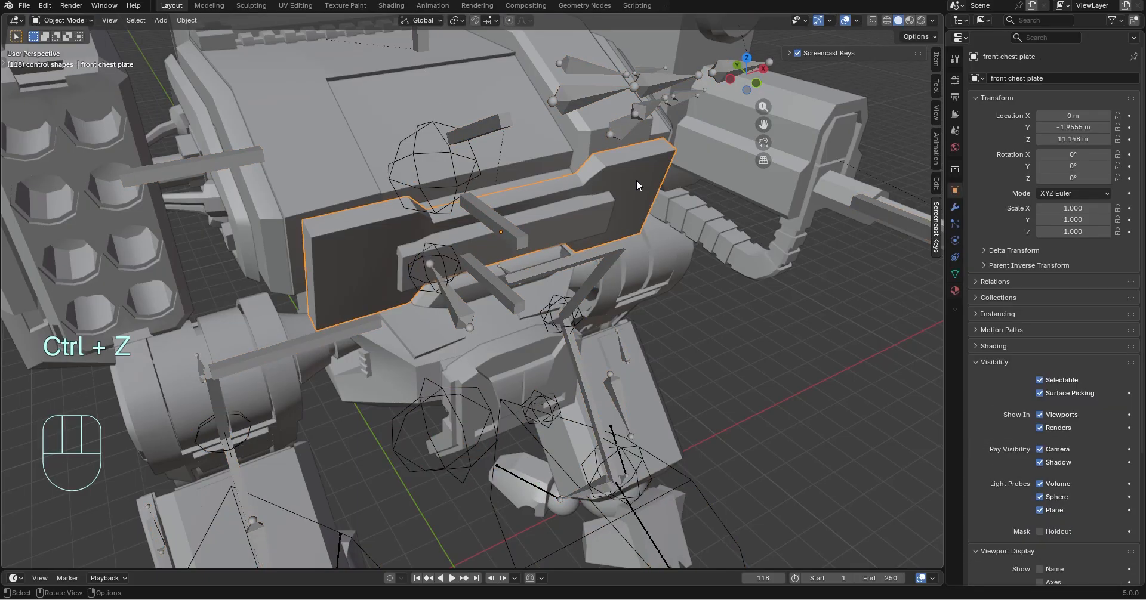
{"action": "key", "text": "g"}
{"action": "key", "text": "y"}
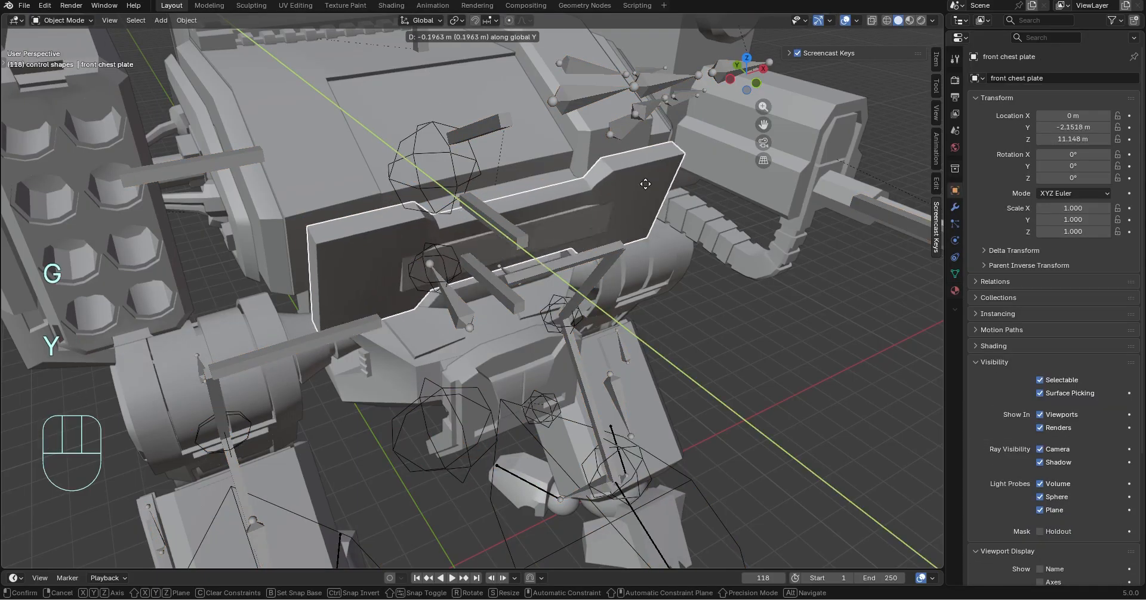
{"action": "left_click", "coordinate": [654, 188]}
{"action": "key", "text": "g"}
{"action": "key", "text": "z"}
{"action": "left_click", "coordinate": [676, 230]}
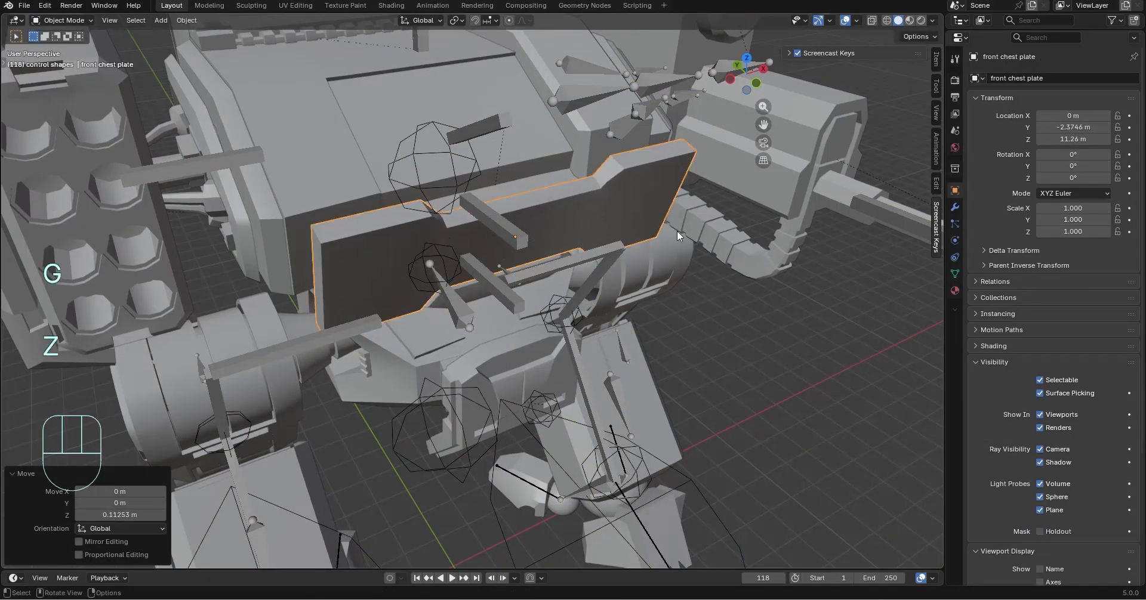
Select the mech skeleton armature and put it back into Pose Mode
{"action": "middle_click_drag", "start_coordinate": [677, 231], "coordinate": [130, 39]}
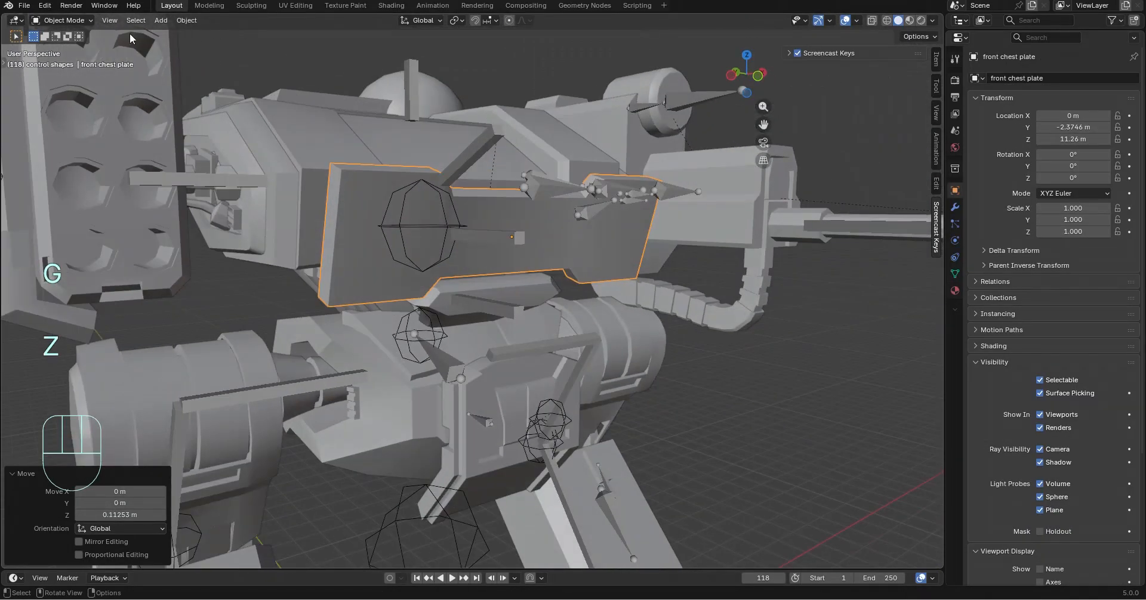
{"action": "left_click", "coordinate": [67, 22]}
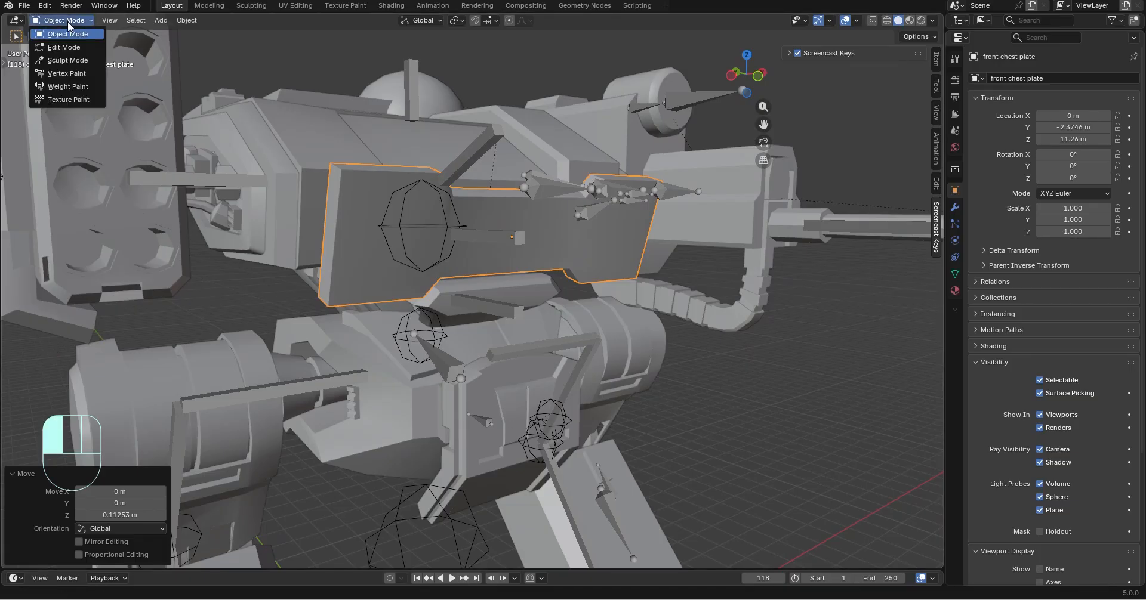
{"action": "left_click", "coordinate": [475, 154]}
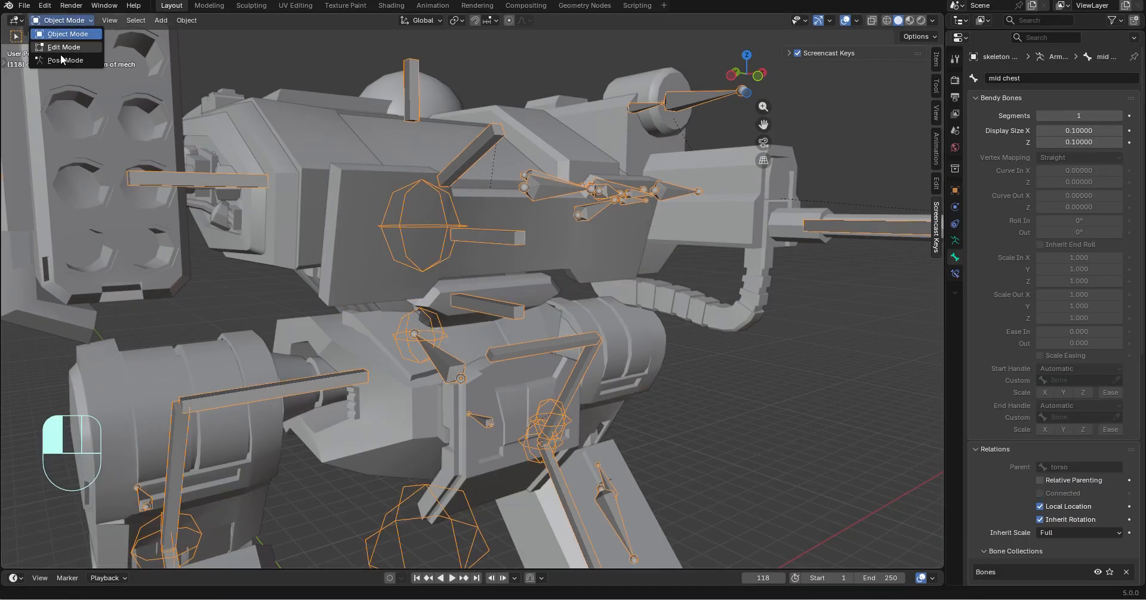
{"action": "left_click", "coordinate": [64, 60]}
Test rotating the mid chest bone about global X and moving it, and undo the changes
{"action": "middle_click_drag", "start_coordinate": [603, 358], "coordinate": [629, 374]}
{"action": "key", "text": "r"}
{"action": "key", "text": "x"}
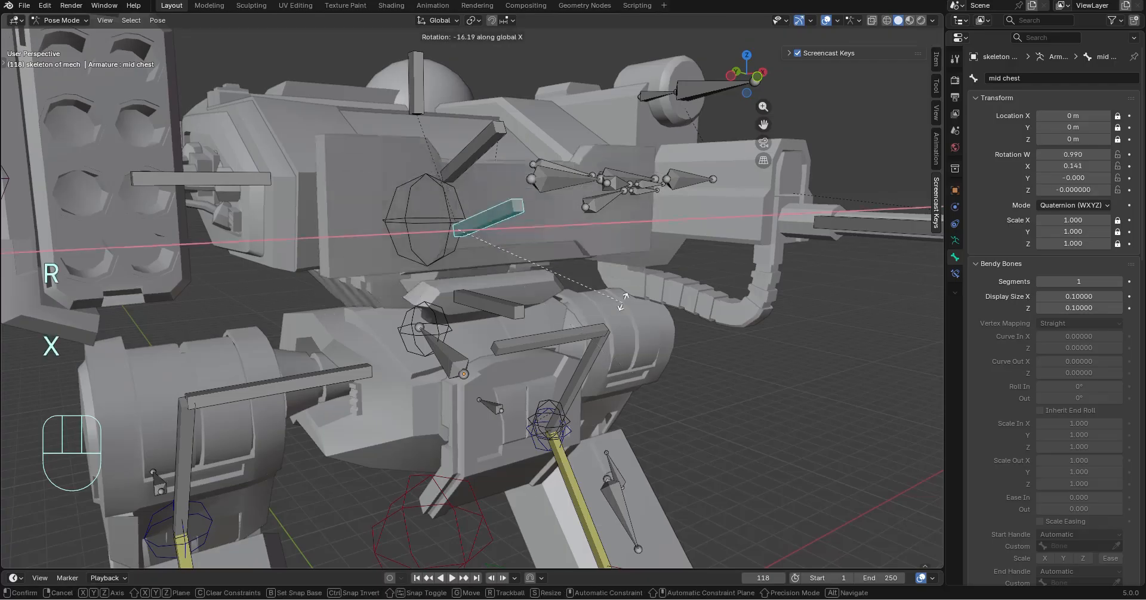
{"action": "left_click", "coordinate": [572, 328]}
{"action": "key", "text": "ctrl+z"}
{"action": "middle_click_drag", "start_coordinate": [572, 328], "coordinate": [615, 285]}
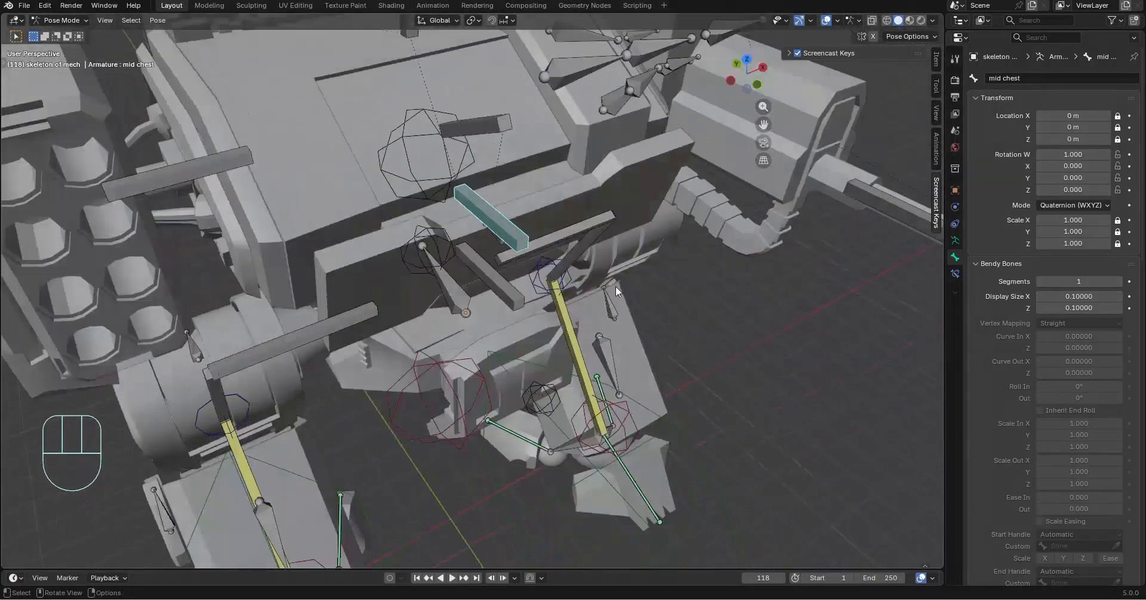
{"action": "key", "text": "g"}
{"action": "key", "text": "ctrl+z"}
Test moving the upper chest bone, undo it, and lock its location and scale on X, Y and Z
{"action": "middle_click_drag", "start_coordinate": [631, 189], "coordinate": [568, 169]}
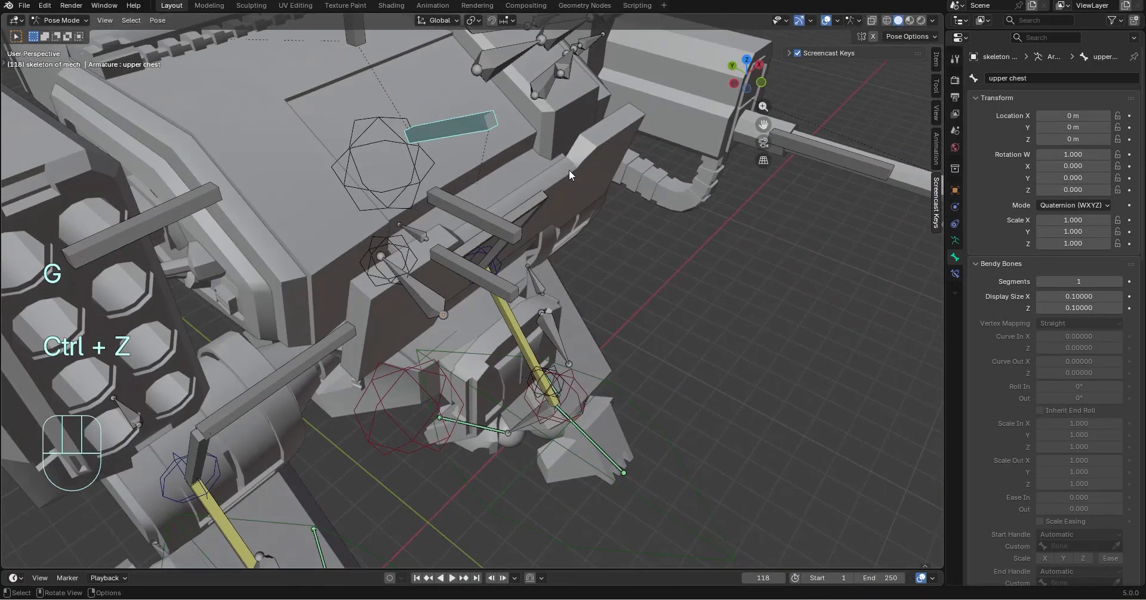
{"action": "key", "text": "g"}
{"action": "left_click", "coordinate": [697, 151]}
{"action": "key", "text": "ctrl+z"}
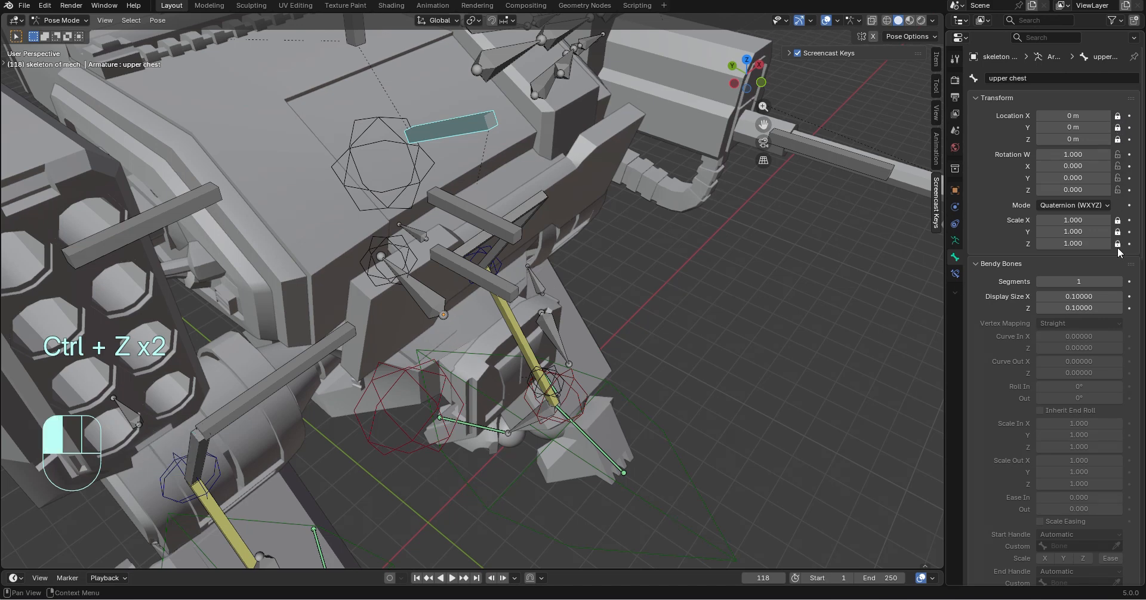
{"action": "middle_click_drag", "start_coordinate": [574, 206], "coordinate": [508, 343]}
Test moving the upright bone on top of the torso, and undo the move
{"action": "middle_click_drag", "start_coordinate": [508, 343], "coordinate": [539, 361]}
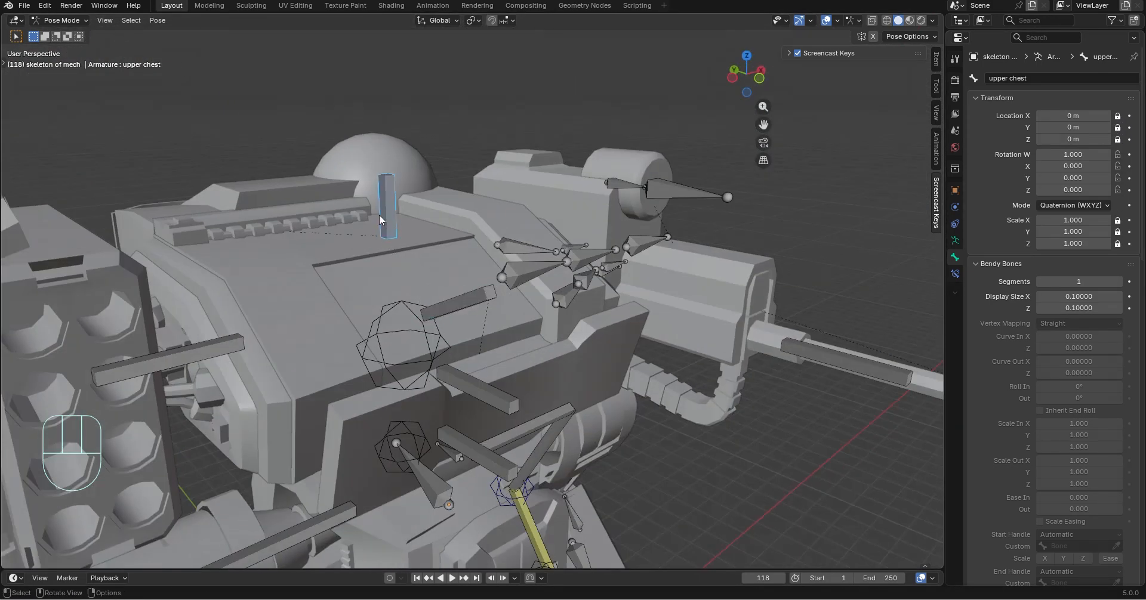
{"action": "key", "text": "g"}
{"action": "left_click", "coordinate": [596, 315]}
{"action": "key", "text": "ctrl+z"}
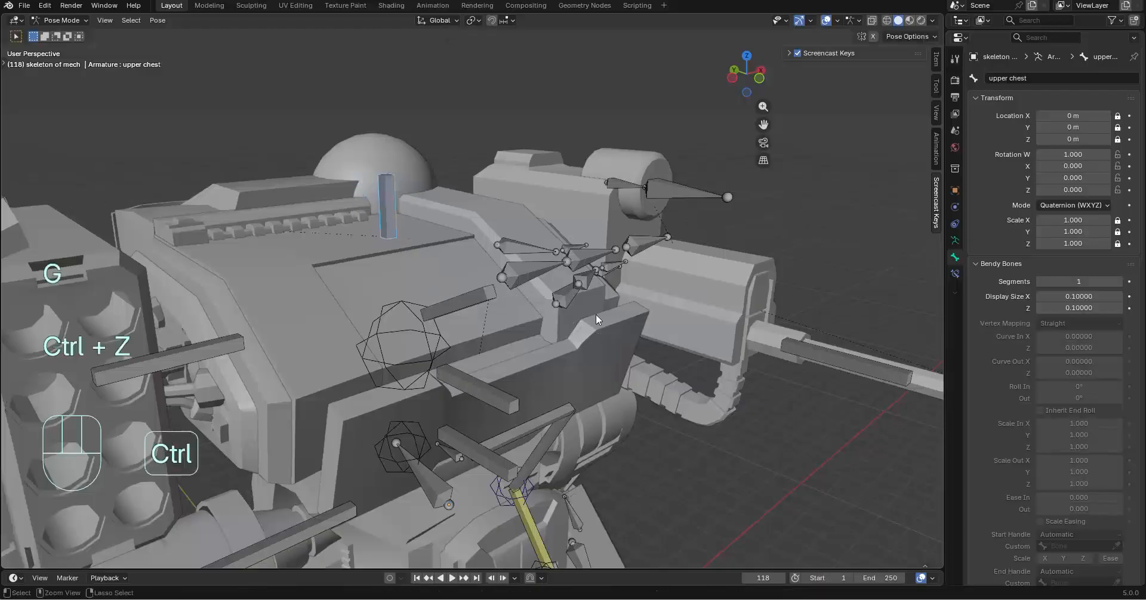
Test the crouch by moving the cround ctrl bone about 3.3 m down along global Z
{"action": "middle_click_drag", "start_coordinate": [595, 314], "coordinate": [582, 48]}
{"action": "scroll", "coordinate": [360, 239], "scroll_direction": "down", "scroll_amount": 5}
{"action": "scroll", "coordinate": [506, 334], "scroll_direction": "up", "scroll_amount": 2}
{"action": "middle_click_drag", "start_coordinate": [539, 239], "coordinate": [588, 227]}
{"action": "scroll", "coordinate": [278, 209], "scroll_direction": "down", "scroll_amount": 4}
{"action": "middle_click_drag", "start_coordinate": [278, 209], "coordinate": [369, 273]}
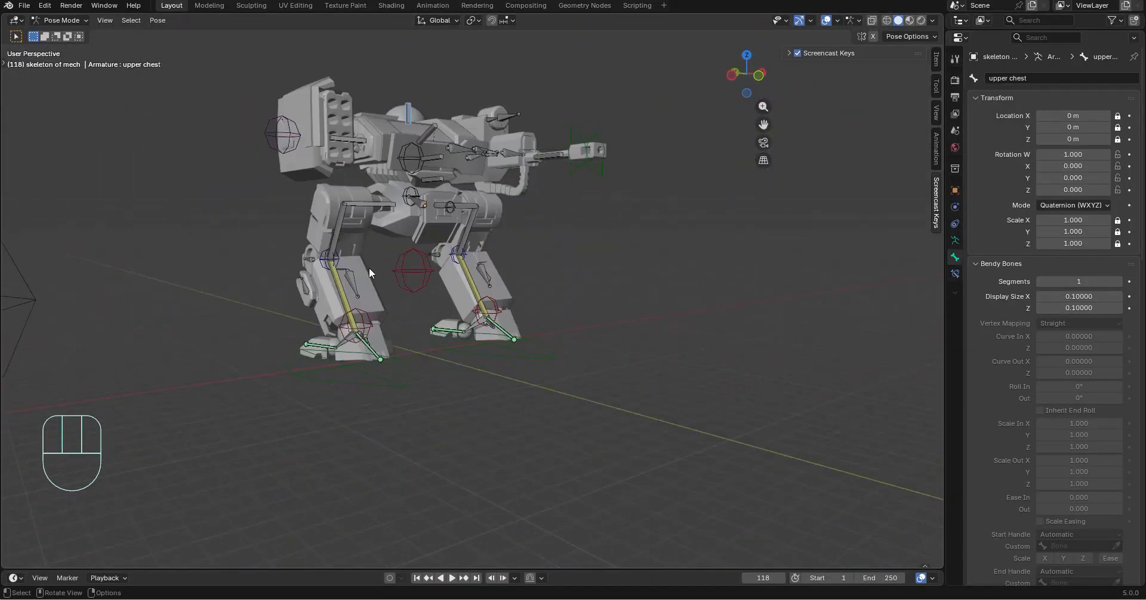
{"action": "scroll", "coordinate": [369, 273], "scroll_direction": "up", "scroll_amount": 3}
{"action": "left_click", "coordinate": [397, 269]}
{"action": "key", "text": "g"}
{"action": "key", "text": "z"}
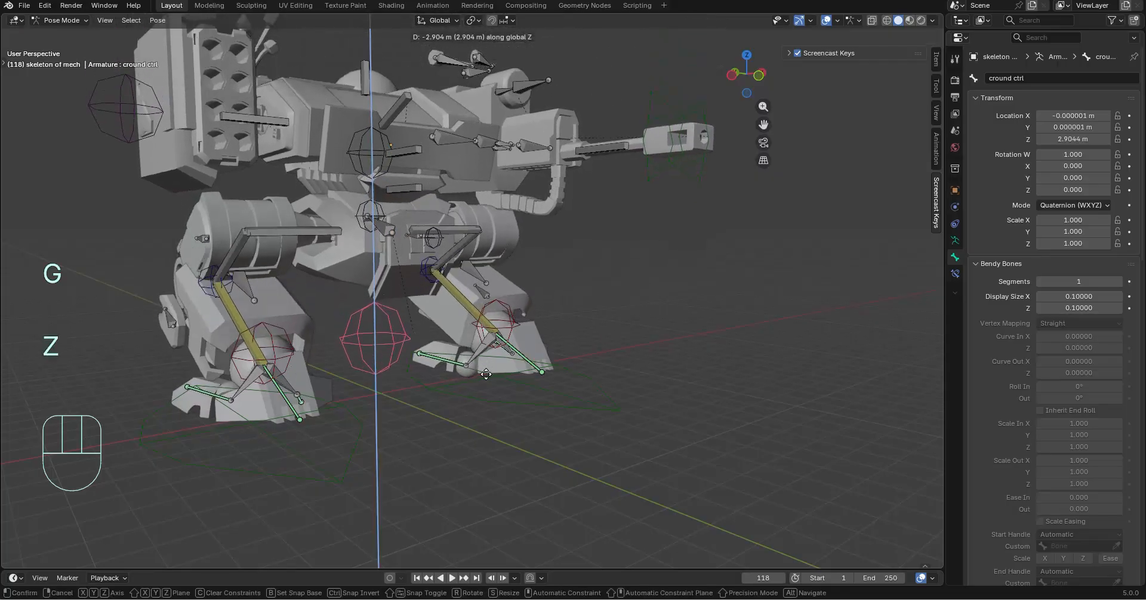
{"action": "left_click", "coordinate": [468, 383]}
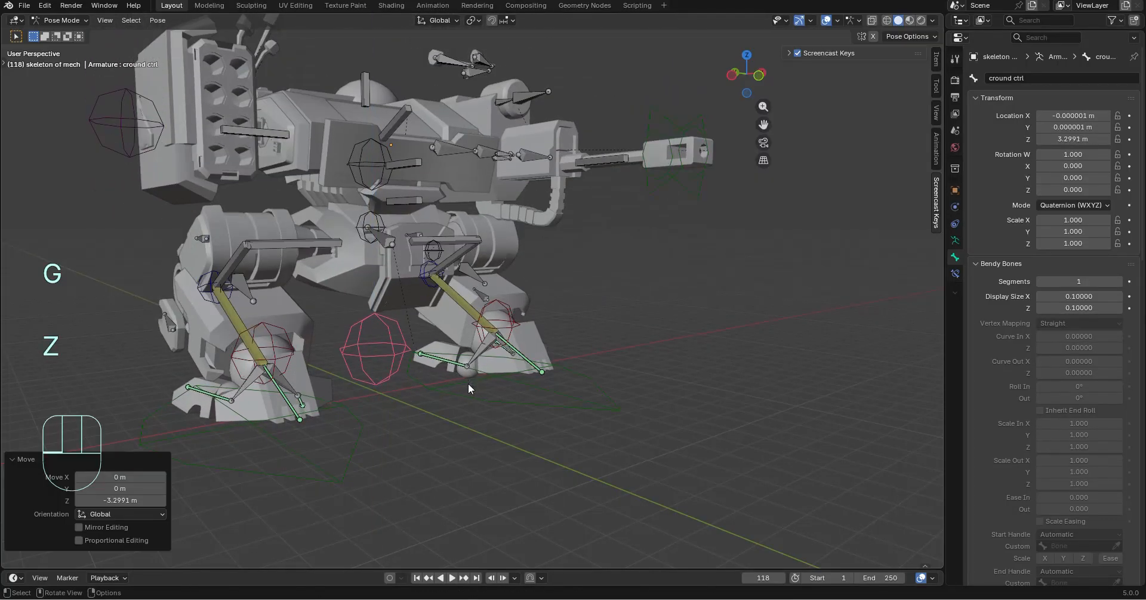
Examine the detached connector parts above the torso beside the missile launcher, and undo the crouch move
{"action": "middle_click_drag", "start_coordinate": [468, 383], "coordinate": [431, 377]}
{"action": "middle_click_drag", "start_coordinate": [344, 88], "coordinate": [493, 317], "text": "shift"}
{"action": "scroll", "coordinate": [493, 318], "scroll_direction": "up", "scroll_amount": 5}
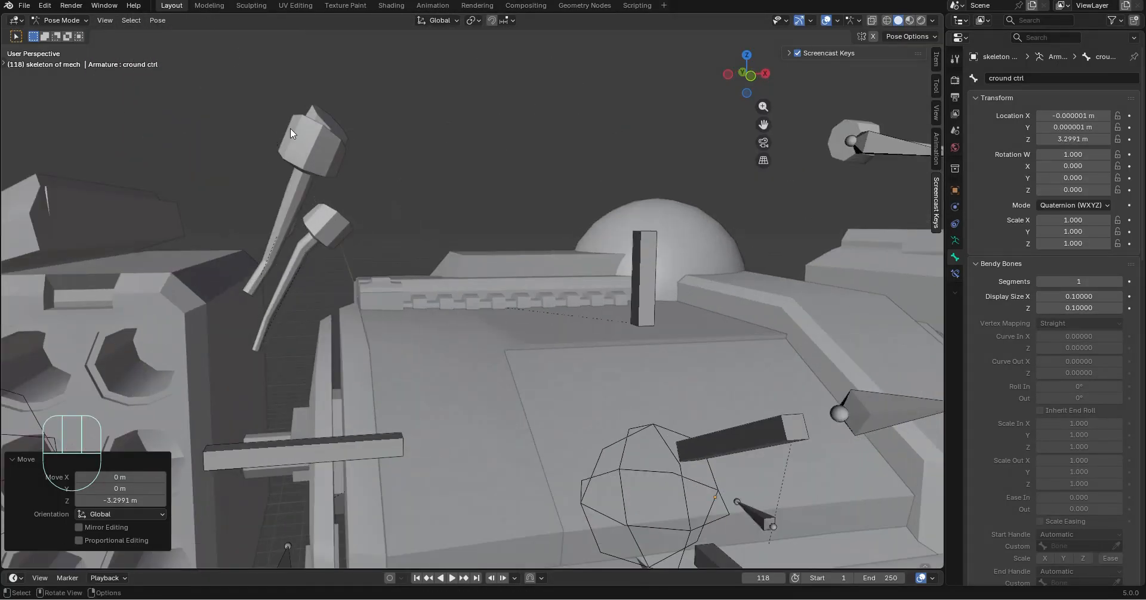
{"action": "left_click", "coordinate": [317, 155]}
{"action": "scroll", "coordinate": [317, 156], "scroll_direction": "down", "scroll_amount": 5}
{"action": "scroll", "coordinate": [312, 165], "scroll_direction": "up", "scroll_amount": 6}
{"action": "middle_click_drag", "start_coordinate": [306, 168], "coordinate": [578, 420], "text": "shift"}
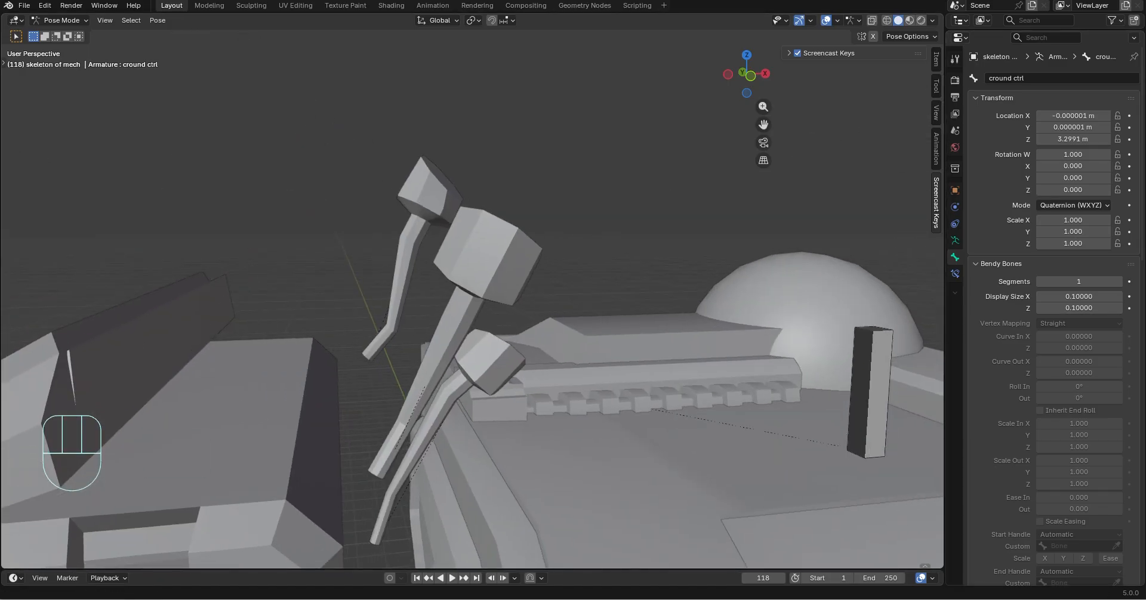
{"action": "scroll", "coordinate": [542, 273], "scroll_direction": "down", "scroll_amount": 8}
{"action": "middle_click_drag", "start_coordinate": [540, 296], "coordinate": [552, 325]}
{"action": "key", "text": "ctrl+z"}
{"action": "key", "text": "ctrl+z"}
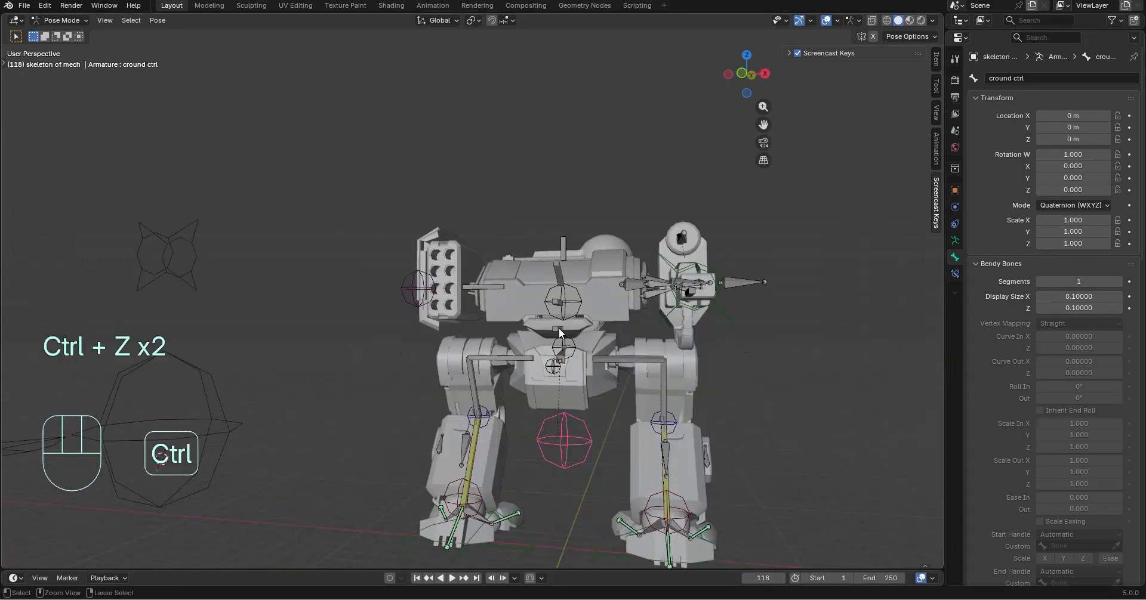
Inspect the missile launcher's shoulder connection, and switch the mech skeleton armature to Edit Mode
{"action": "middle_click_drag", "start_coordinate": [750, 408], "coordinate": [771, 418]}
{"action": "scroll", "coordinate": [414, 321], "scroll_direction": "up", "scroll_amount": 2}
{"action": "middle_click_drag", "start_coordinate": [414, 321], "coordinate": [493, 353]}
{"action": "scroll", "coordinate": [493, 352], "scroll_direction": "up", "scroll_amount": 3}
{"action": "middle_click_drag", "start_coordinate": [325, 325], "coordinate": [272, 312]}
{"action": "scroll", "coordinate": [465, 253], "scroll_direction": "up", "scroll_amount": 2}
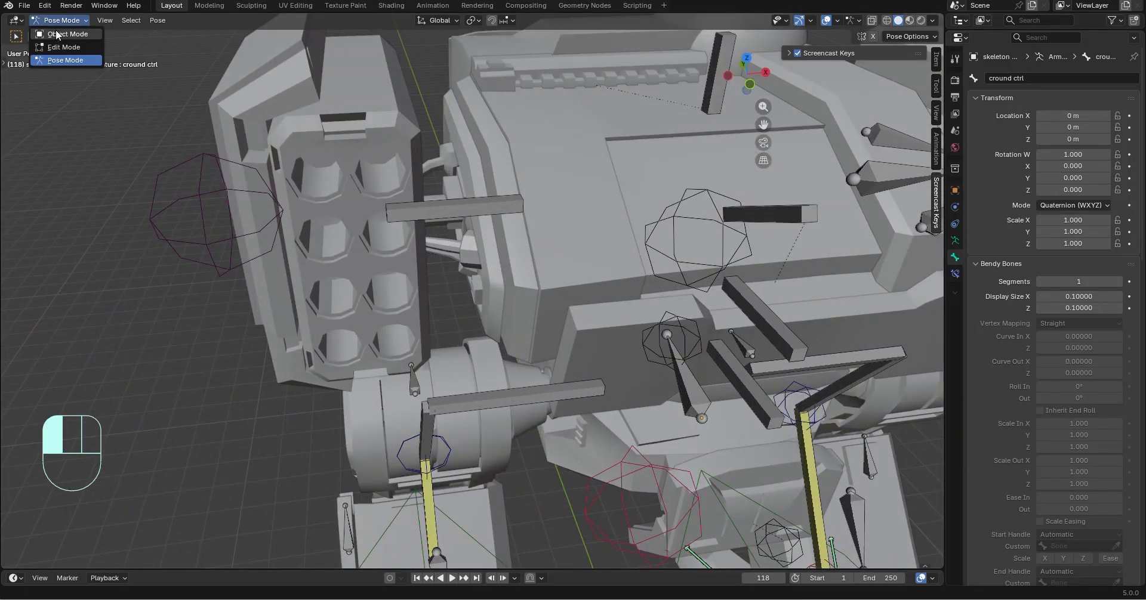
{"action": "left_click", "coordinate": [57, 34]}
{"action": "left_click", "coordinate": [454, 255]}
{"action": "left_click", "coordinate": [457, 219]}
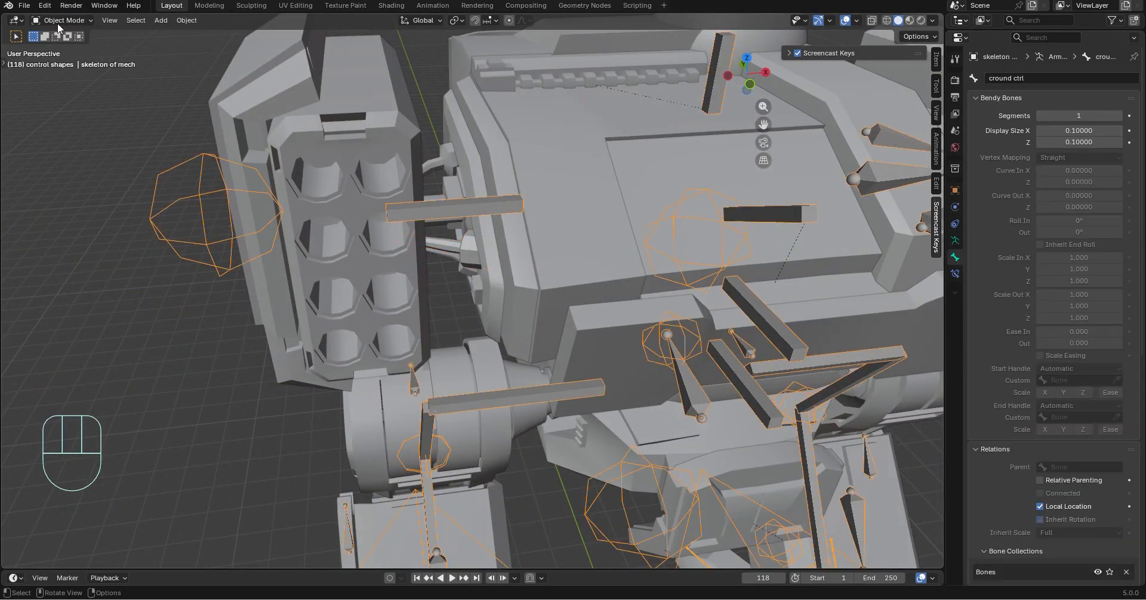
{"action": "left_click", "coordinate": [64, 48]}
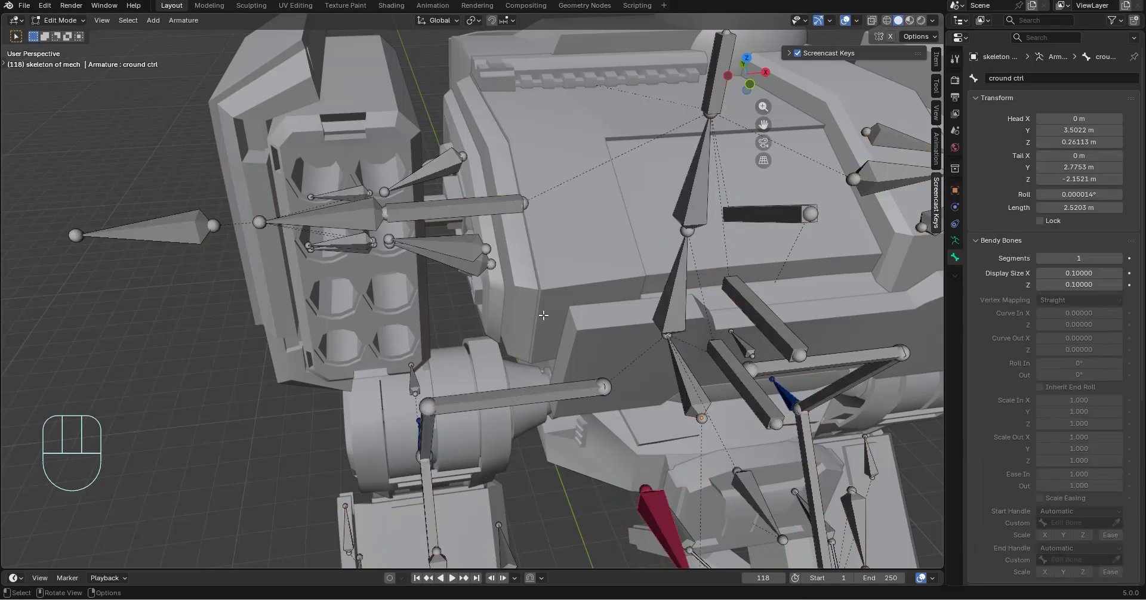
Parent the connector bones beside the missile launcher to the missile shoulder bone, keeping their offset, and switch the armature to Pose Mode
{"action": "middle_click_drag", "start_coordinate": [473, 272], "coordinate": [531, 359]}
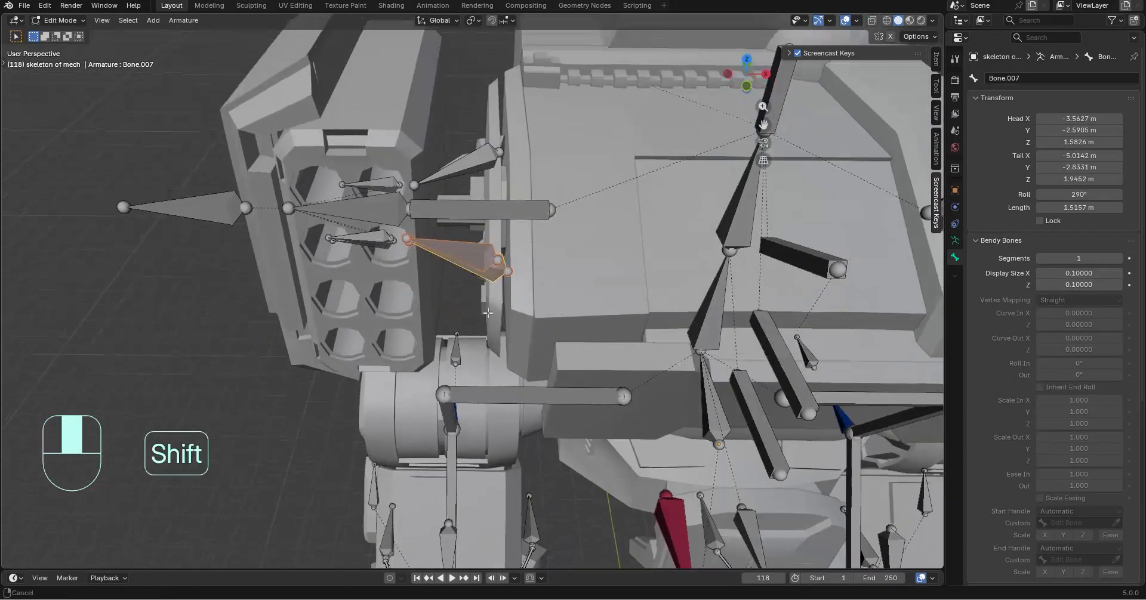
{"action": "middle_click_drag", "start_coordinate": [484, 153], "coordinate": [484, 238], "text": "shift"}
{"action": "left_click", "coordinate": [484, 239], "text": "shift"}
{"action": "middle_click_drag", "start_coordinate": [405, 239], "coordinate": [187, 388]}
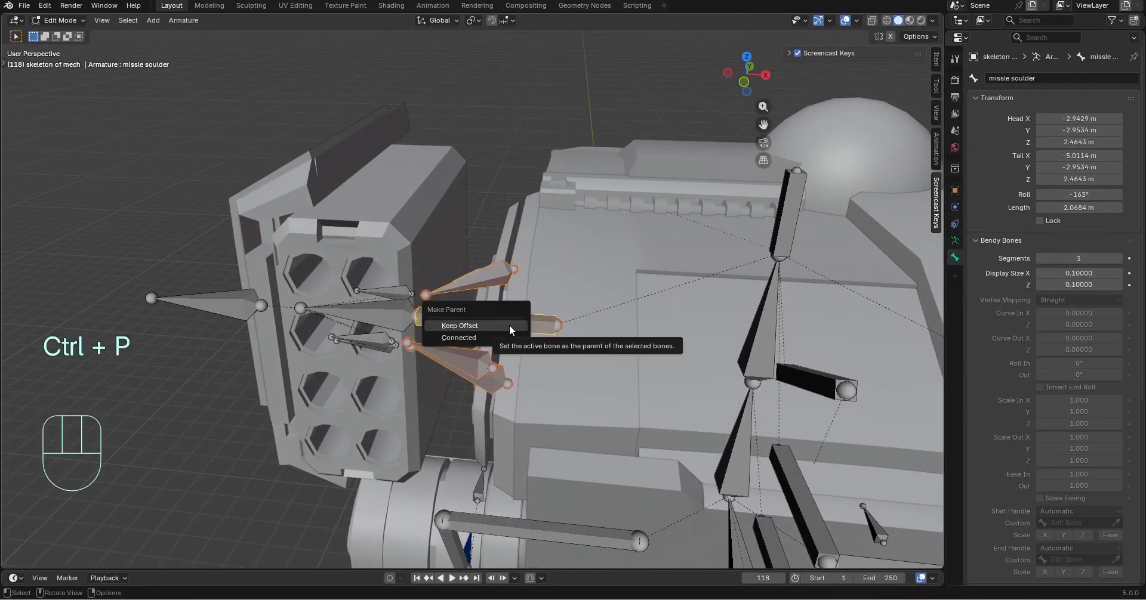
{"action": "left_click", "coordinate": [510, 325]}
{"action": "scroll", "coordinate": [294, 164], "scroll_direction": "down", "scroll_amount": 3}
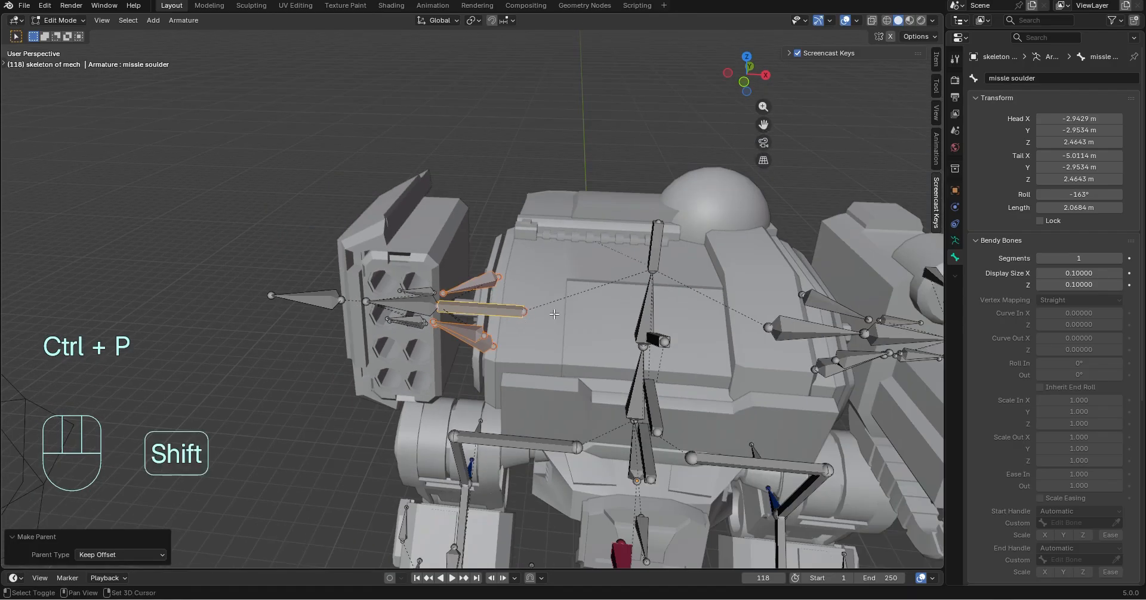
{"action": "middle_click_drag", "start_coordinate": [294, 164], "coordinate": [300, 119], "text": "shift"}
{"action": "left_click", "coordinate": [60, 60]}
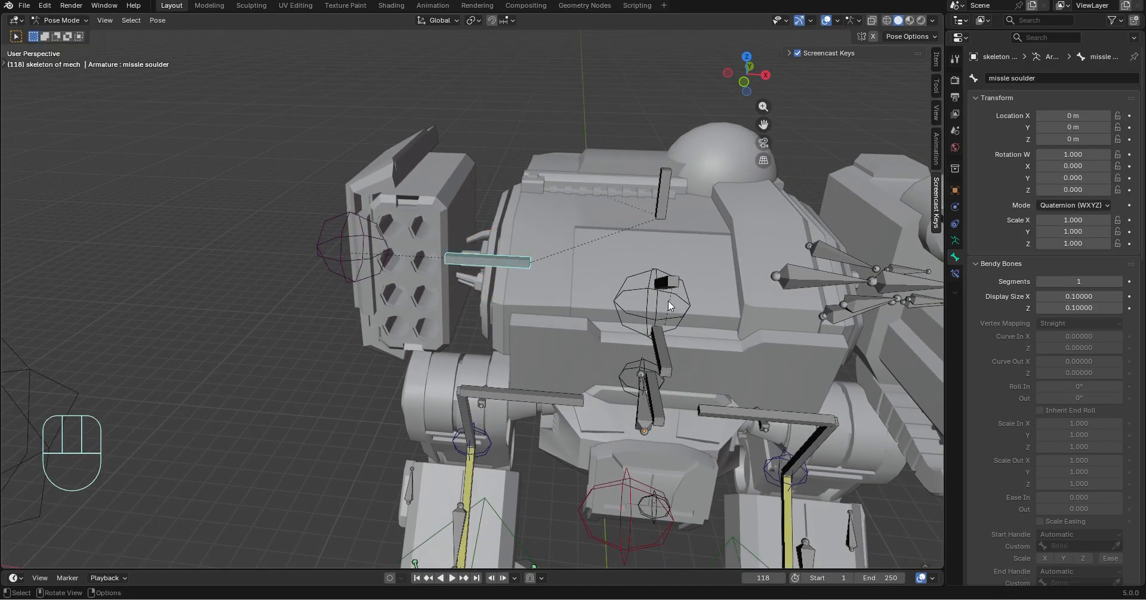
Test moving the left arm ctrl bone along global Y and along global Z, undoing each move
{"action": "middle_click_drag", "start_coordinate": [482, 275], "coordinate": [310, 210]}
{"action": "key", "text": "g"}
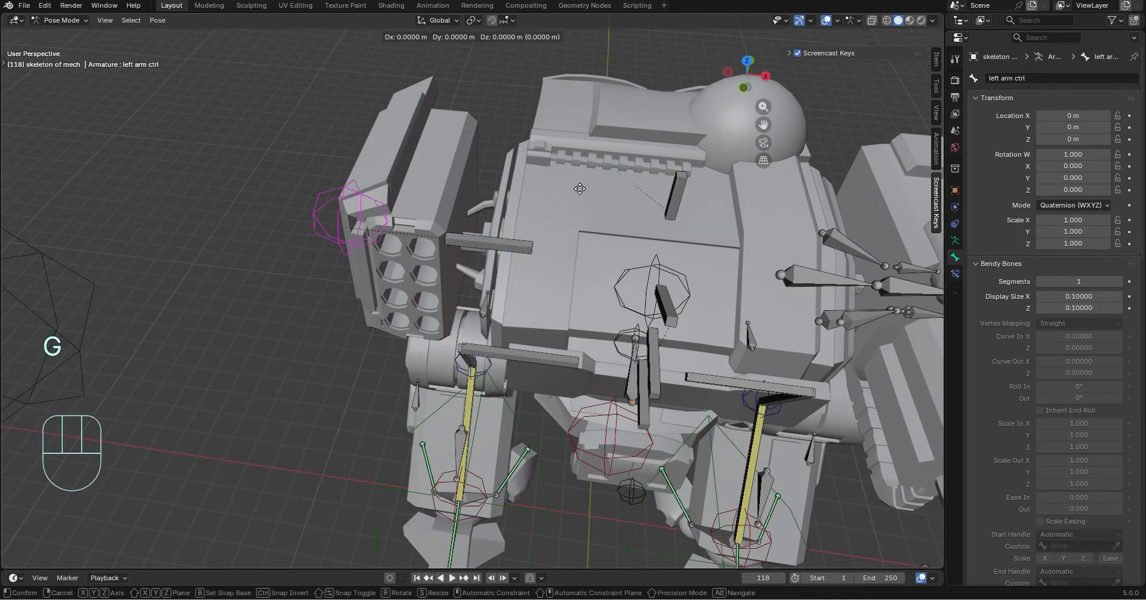
{"action": "key", "text": "y"}
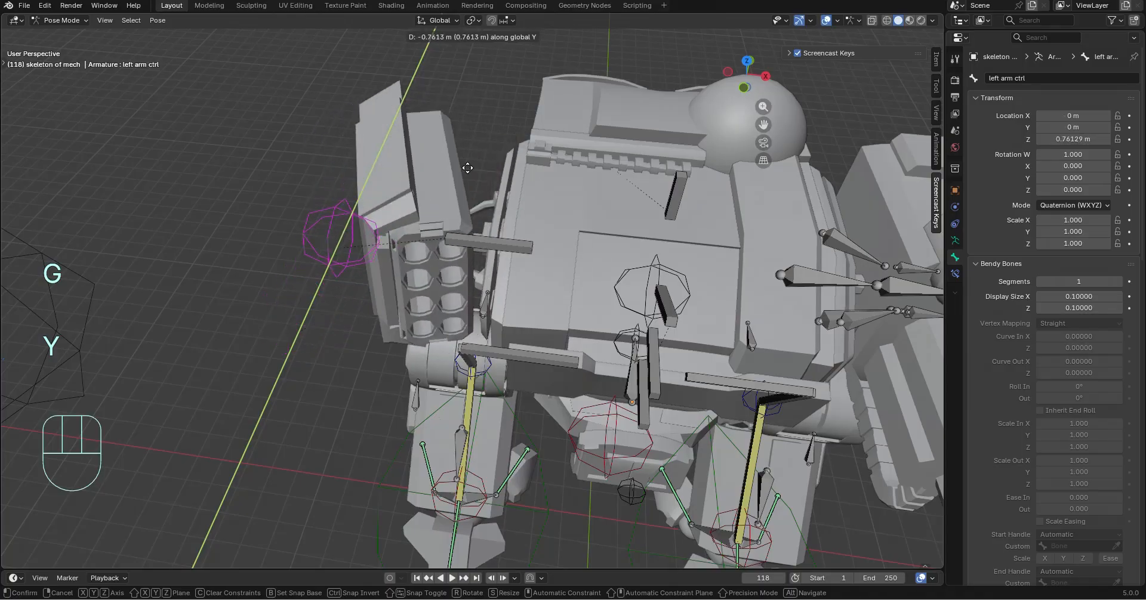
{"action": "left_click", "coordinate": [583, 187]}
{"action": "middle_click_drag", "start_coordinate": [583, 188], "coordinate": [494, 225]}
{"action": "key", "text": "ctrl+z"}
{"action": "key", "text": "g"}
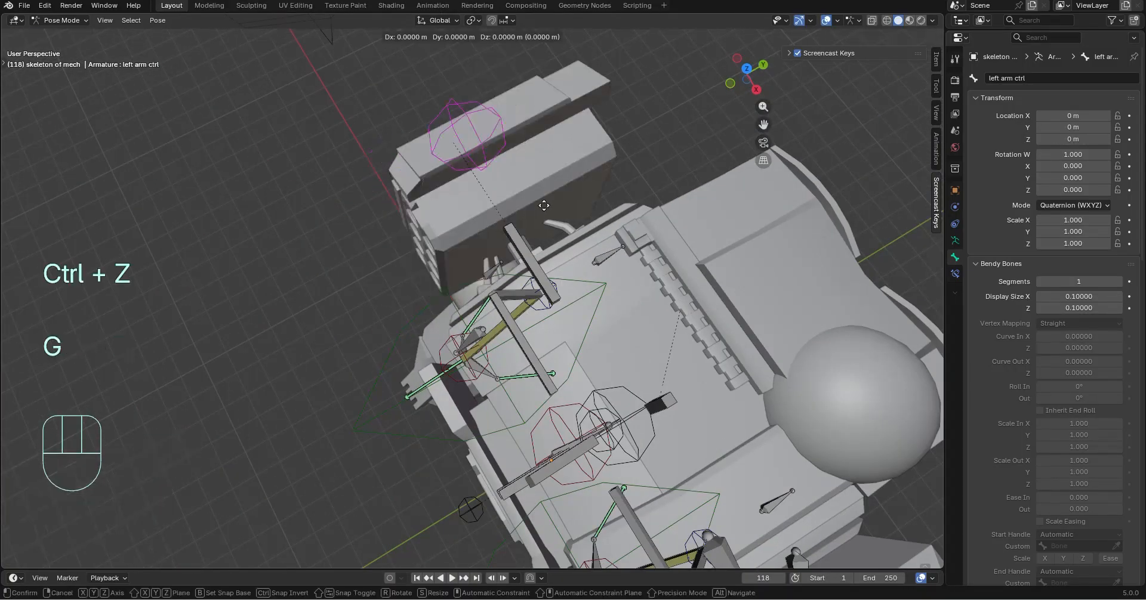
{"action": "key", "text": "z"}
{"action": "left_click", "coordinate": [542, 261]}
{"action": "key", "text": "ctrl+z"}
Test an extreme crouch by moving the cround ctrl bone about 15.8 m down along global Z, examine the detached bones, and undo the move
{"action": "middle_click_drag", "start_coordinate": [542, 264], "coordinate": [629, 413]}
{"action": "key", "text": "g"}
{"action": "key", "text": "z"}
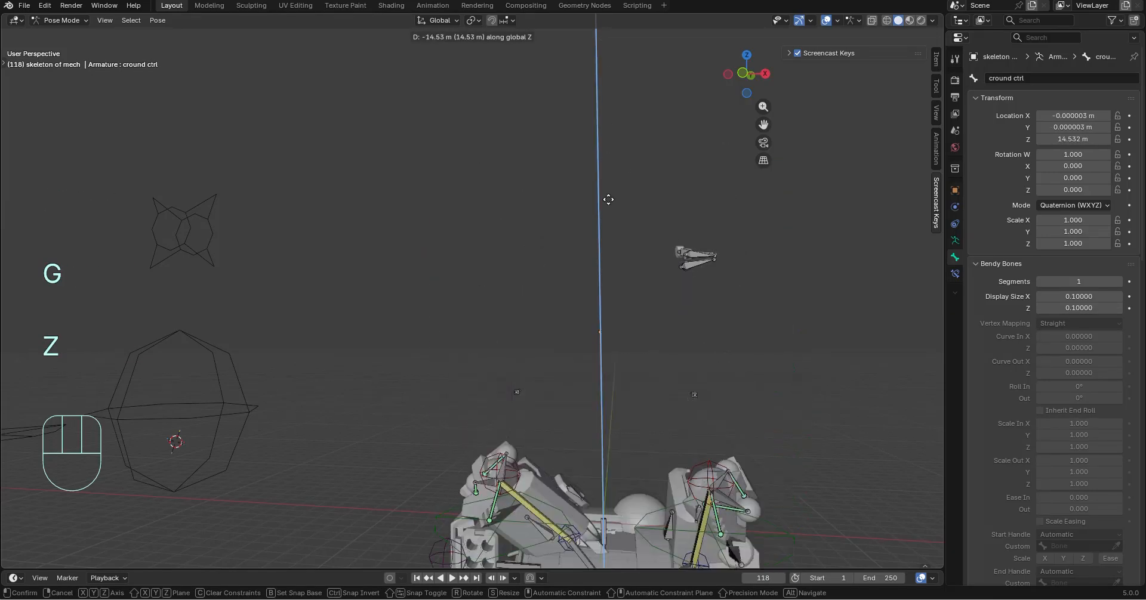
{"action": "left_click", "coordinate": [644, 274]}
{"action": "middle_click_drag", "start_coordinate": [645, 273], "coordinate": [715, 424]}
{"action": "scroll", "coordinate": [564, 454], "scroll_direction": "up", "scroll_amount": 4}
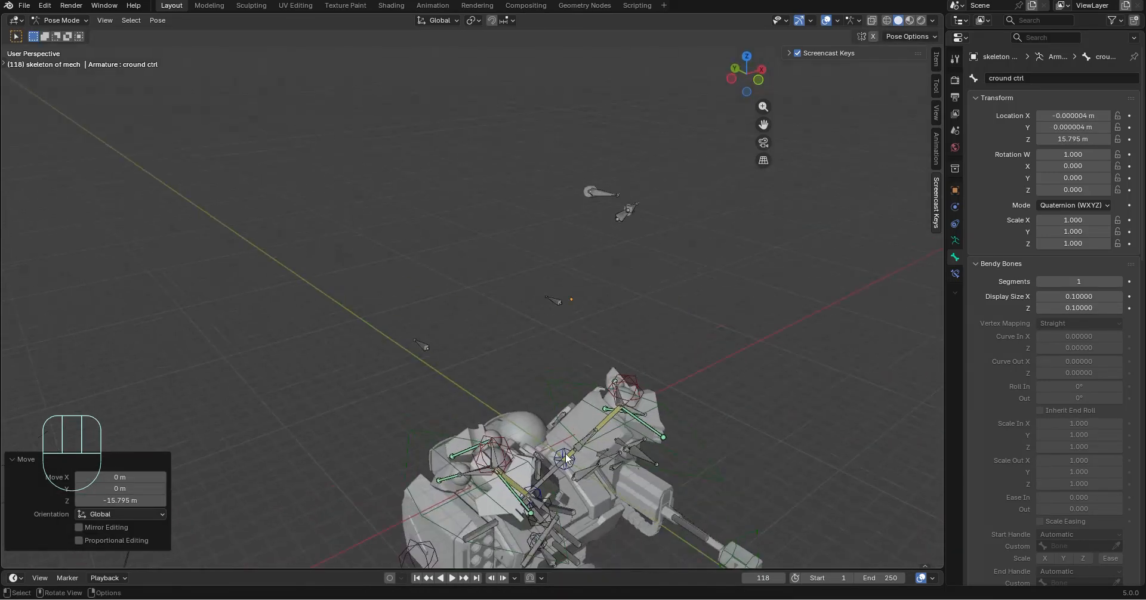
{"action": "middle_click_drag", "start_coordinate": [564, 453], "coordinate": [528, 56], "text": "shift"}
{"action": "scroll", "coordinate": [530, 338], "scroll_direction": "down", "scroll_amount": 2}
{"action": "middle_click_drag", "start_coordinate": [529, 338], "coordinate": [436, 303]}
{"action": "key", "text": "ctrl+z"}
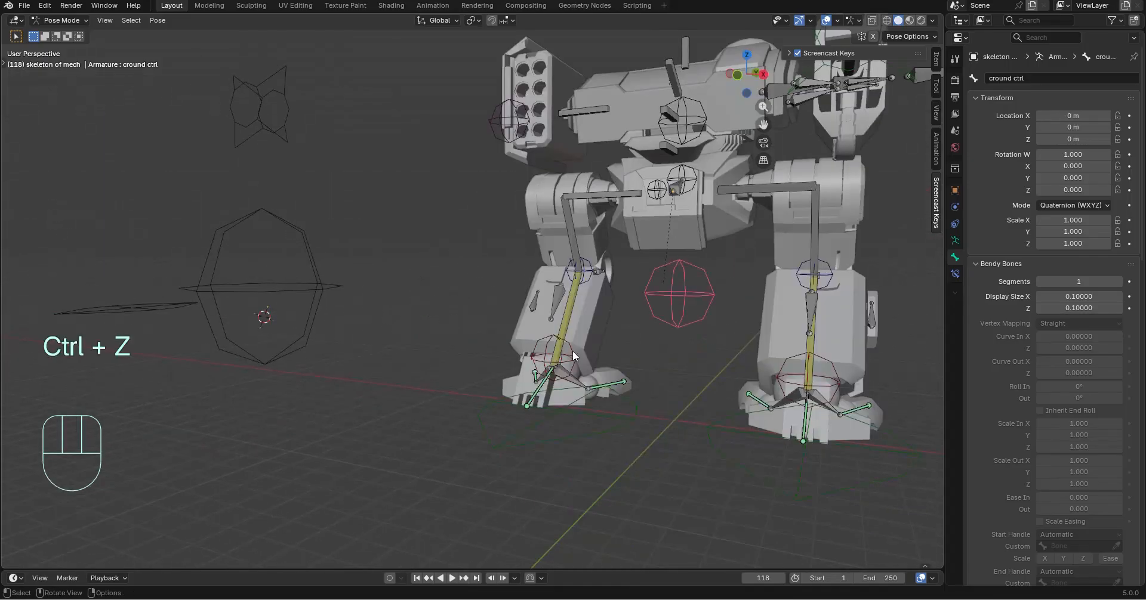
Test the leg bending by moving the cround ctrl bone freely below the torso, lowering it by about 1.8 m and 1.4 m
{"action": "middle_click_drag", "start_coordinate": [572, 350], "coordinate": [466, 334], "text": "shift"}
{"action": "key", "text": "g"}
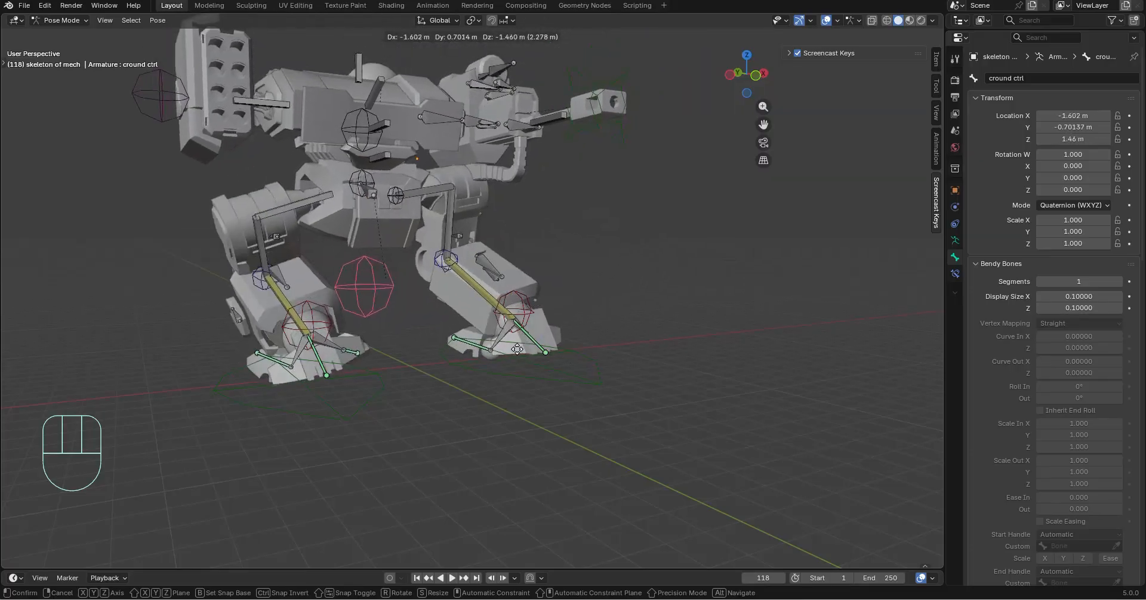
{"action": "left_click", "coordinate": [585, 362]}
{"action": "middle_click_drag", "start_coordinate": [585, 362], "coordinate": [524, 335]}
{"action": "middle_click_drag", "start_coordinate": [520, 293], "coordinate": [543, 378], "text": "shift"}
{"action": "key", "text": "g"}
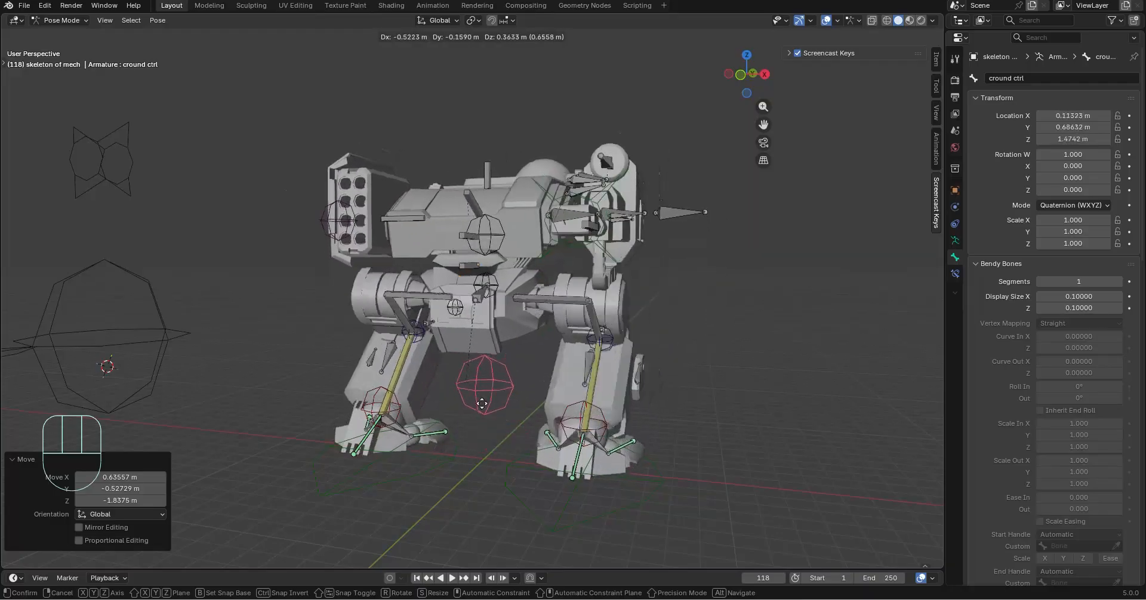
{"action": "left_click", "coordinate": [506, 443]}
{"action": "middle_click_drag", "start_coordinate": [591, 409], "coordinate": [542, 403]}
Try shifting the cround ctrl bone along global Y, and raise it about 1.6 m along global Z
{"action": "key", "text": "g"}
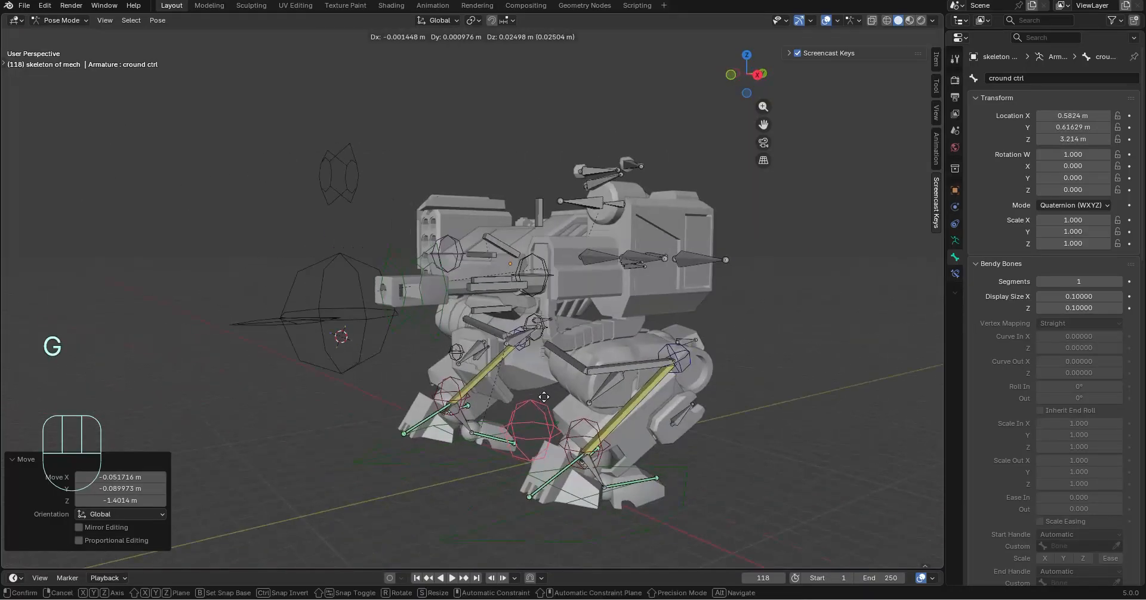
{"action": "key", "text": "y"}
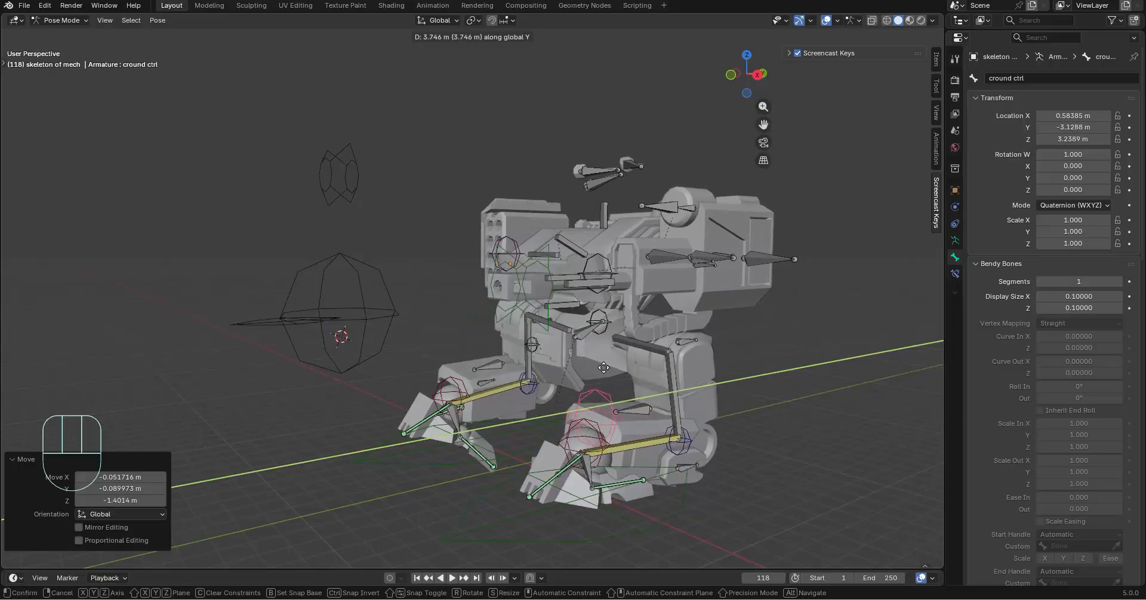
{"action": "key", "text": "z"}
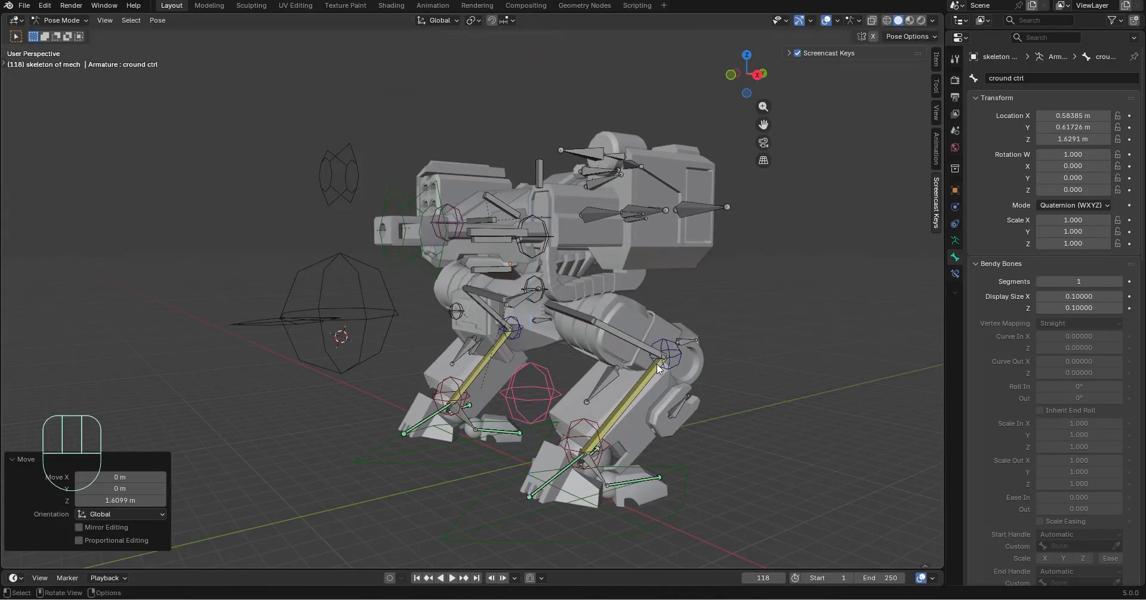
Test rotating the cround ctrl bone about 39.3° around global Z, and undo all crouch control changes
{"action": "key", "text": "r"}
{"action": "key", "text": "z"}
{"action": "left_click", "coordinate": [624, 280]}
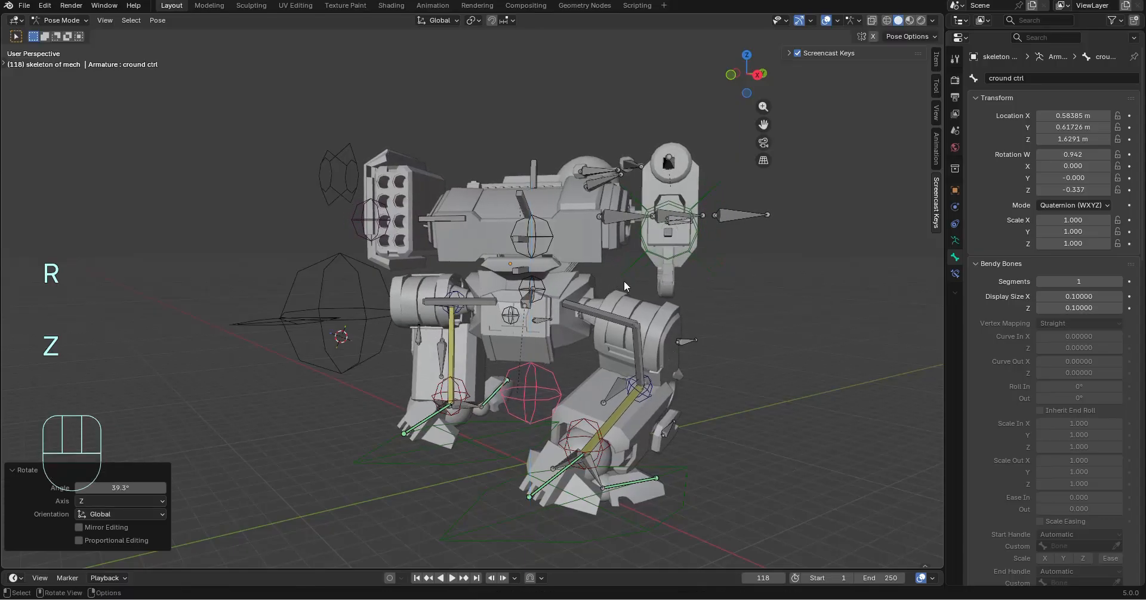
{"action": "middle_click_drag", "start_coordinate": [625, 280], "coordinate": [748, 303]}
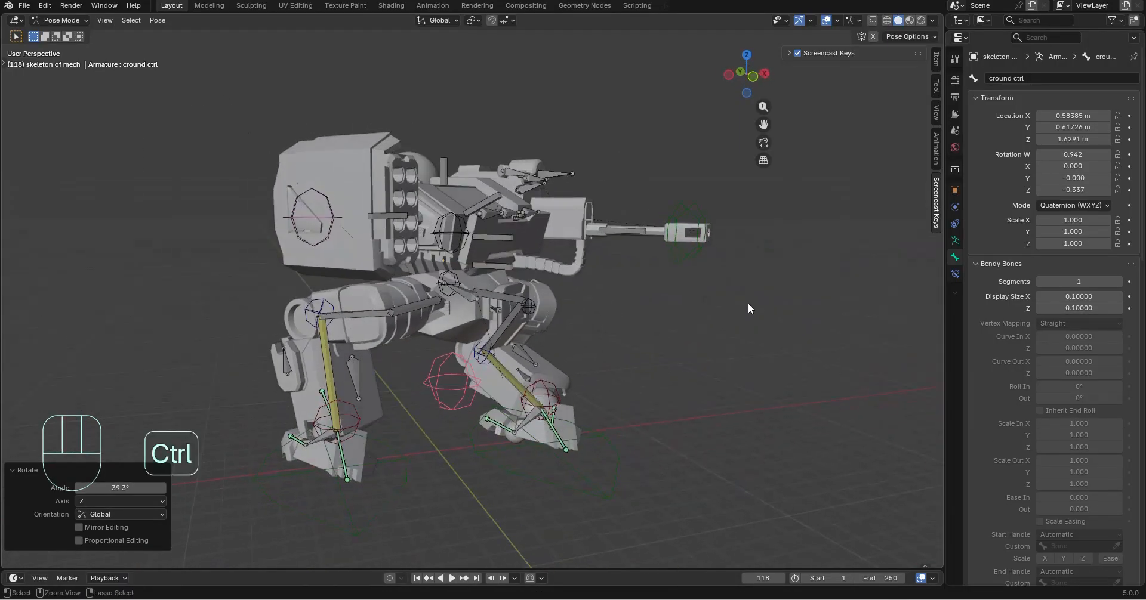
{"action": "key", "text": "ctrl+z"}
{"action": "key", "text": "ctrl+z"}
{"action": "key", "text": "ctrl+z"}
{"action": "key", "text": "ctrl+z"}
{"action": "key", "text": "ctrl+z"}
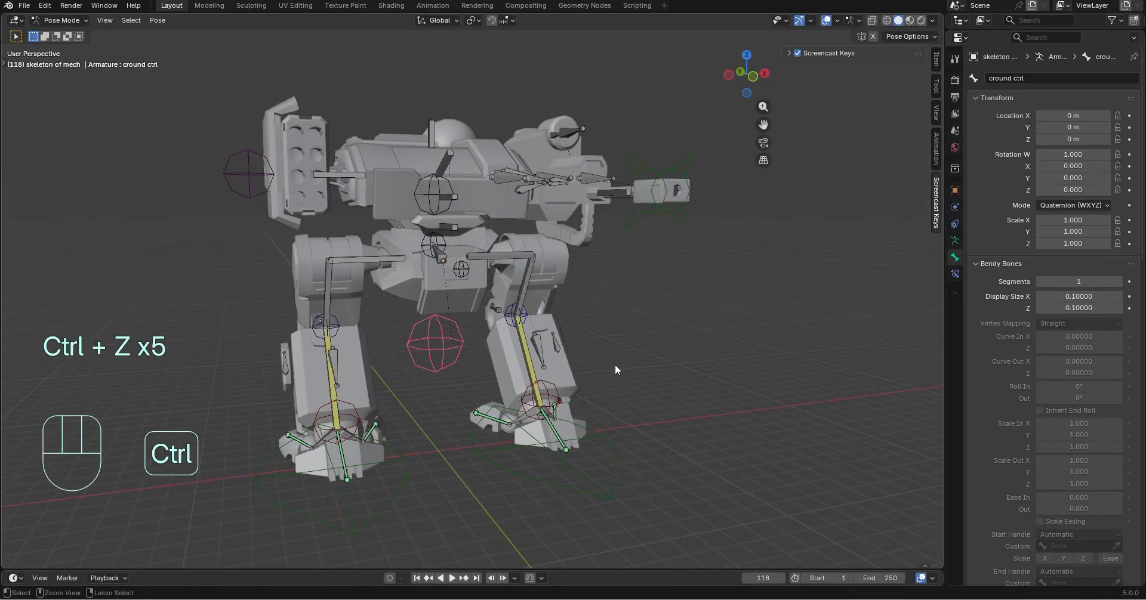
Clear the pose transforms of all bones in the mech armature
{"action": "middle_click_drag", "start_coordinate": [616, 369], "coordinate": [683, 350]}
{"action": "key", "text": "a"}
{"action": "left_click", "coordinate": [157, 21]}
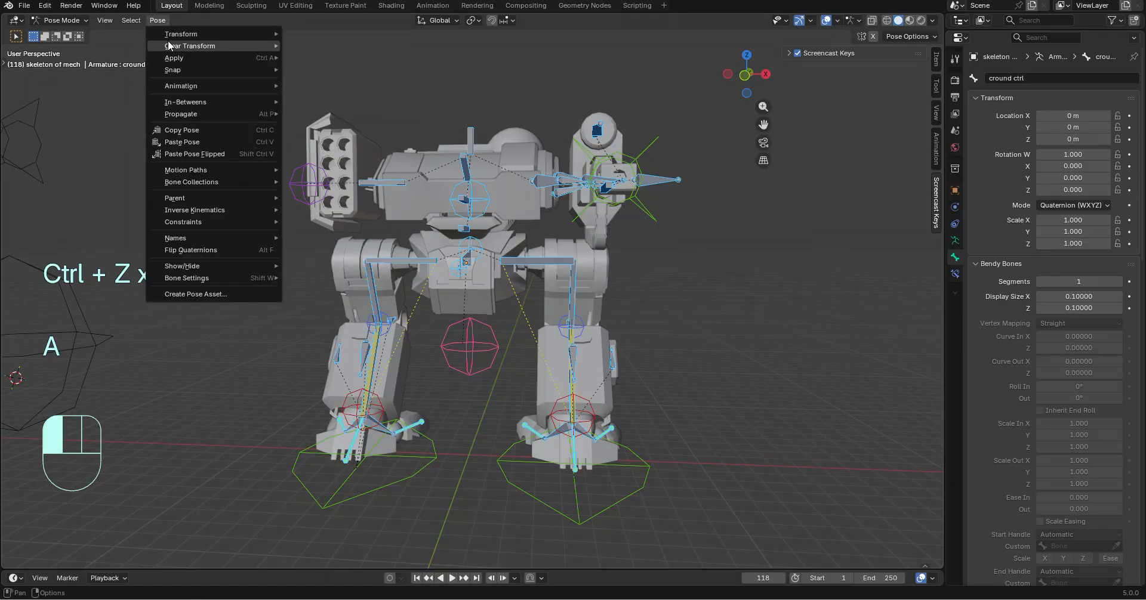
{"action": "left_click", "coordinate": [305, 45]}
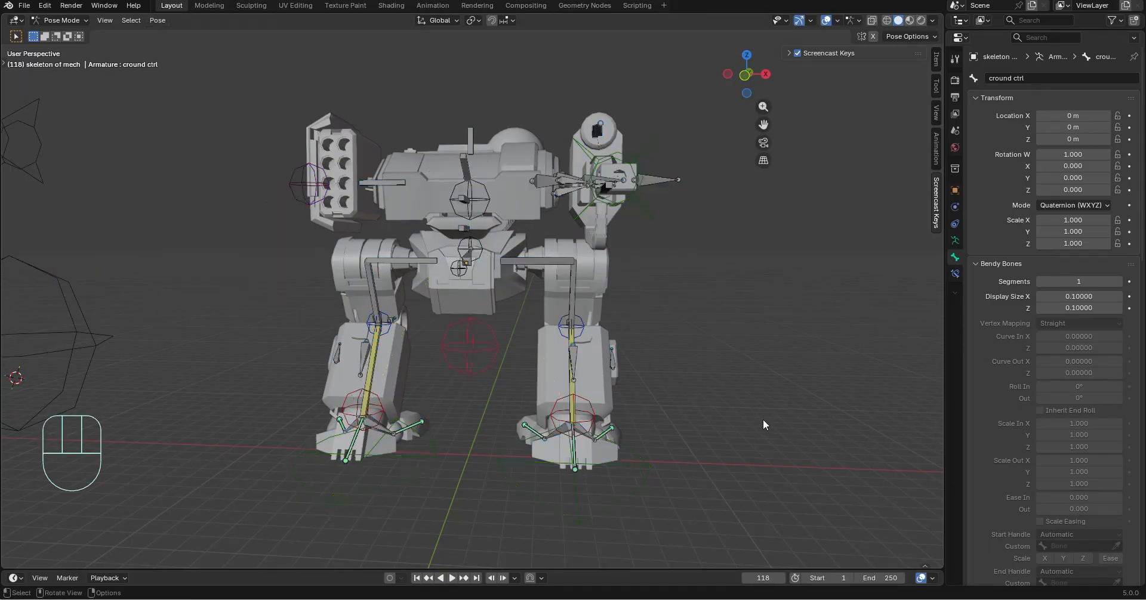
{"action": "middle_click_drag", "start_coordinate": [762, 421], "coordinate": [654, 464]}
Lock all rotation and scale channels and the X and Z location of the barelk end bone at the gun's muzzle
{"action": "middle_click_drag", "start_coordinate": [417, 288], "coordinate": [502, 341]}
{"action": "left_click", "coordinate": [688, 270]}
{"action": "scroll", "coordinate": [501, 341], "scroll_direction": "up", "scroll_amount": 4}
{"action": "middle_click_drag", "start_coordinate": [554, 315], "coordinate": [882, 273]}
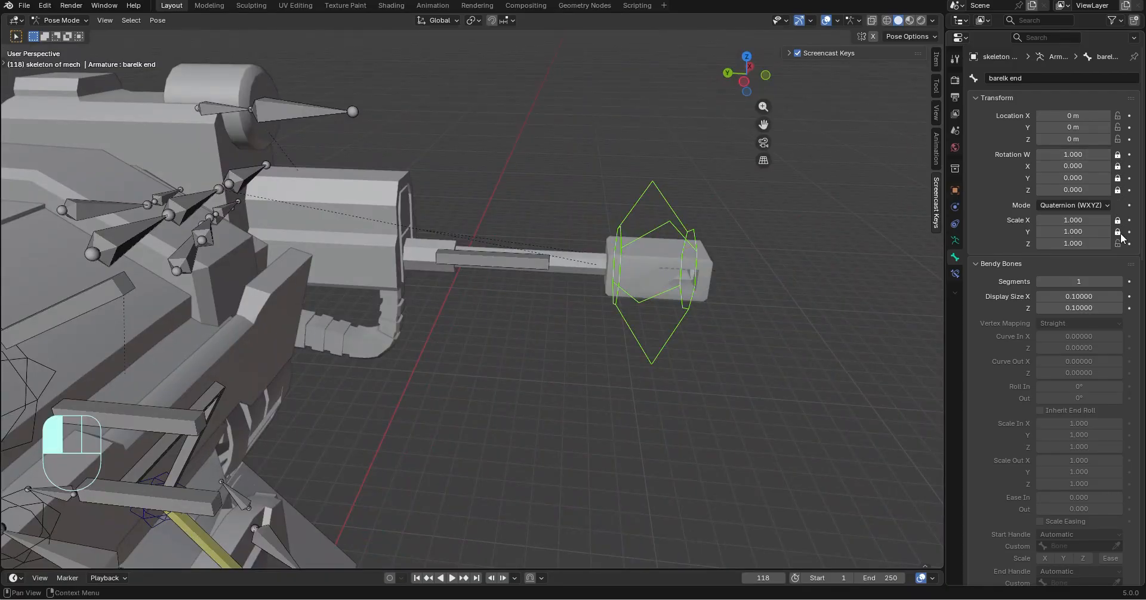
{"action": "middle_click_drag", "start_coordinate": [802, 281], "coordinate": [732, 322]}
{"action": "scroll", "coordinate": [708, 335], "scroll_direction": "up", "scroll_amount": 2}
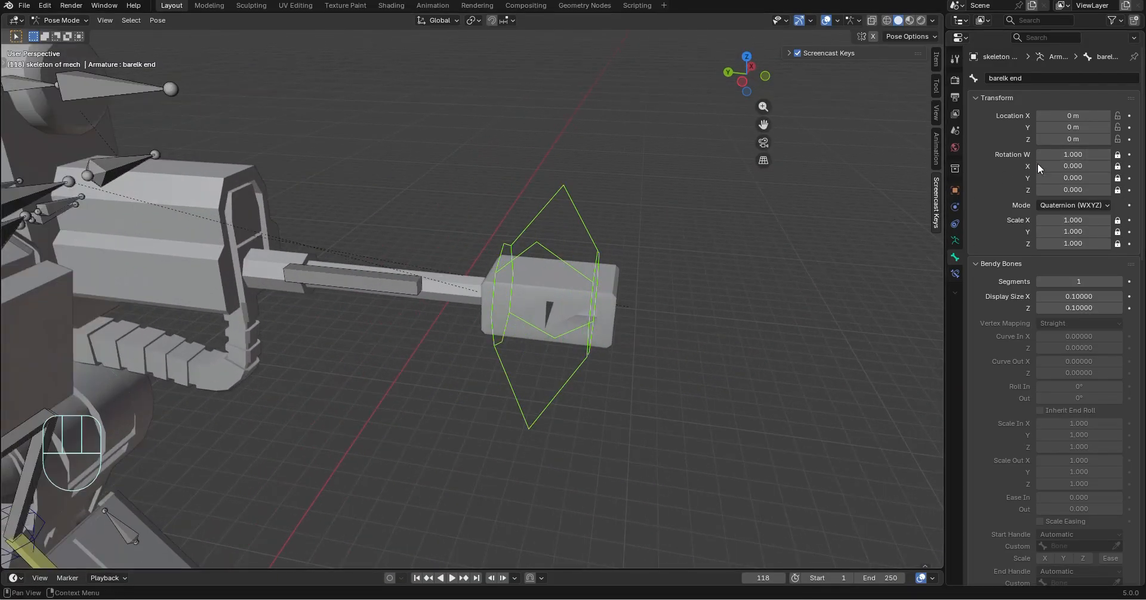
{"action": "middle_click_drag", "start_coordinate": [690, 206], "coordinate": [920, 199]}
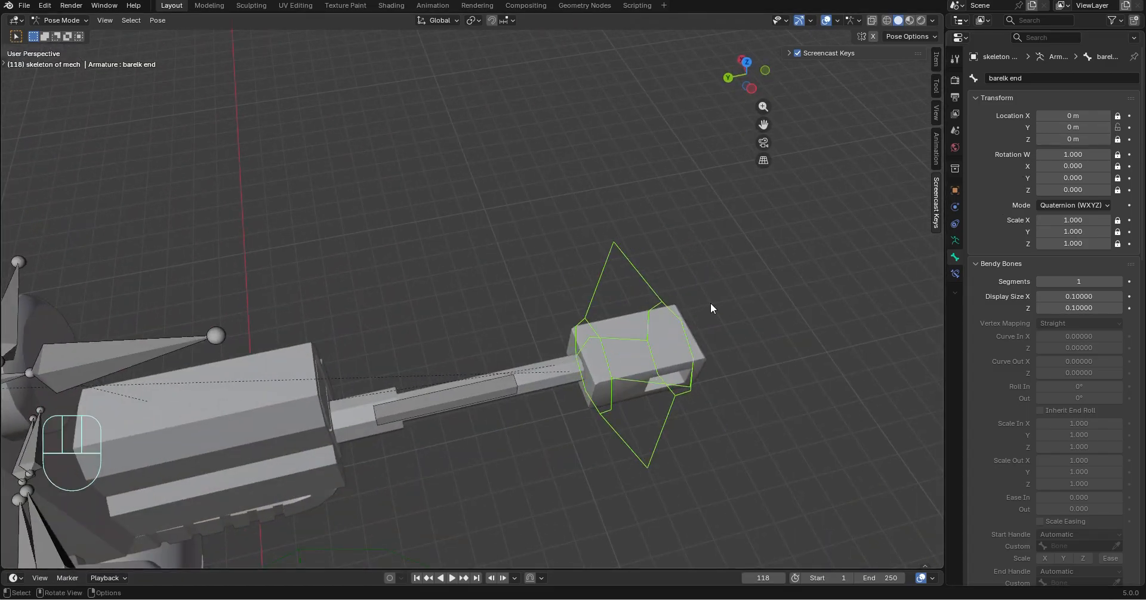
Test the barelk end bone's locks by moving it along global Y, X and Z, and undo the move
{"action": "key", "text": "g"}
{"action": "key", "text": "y"}
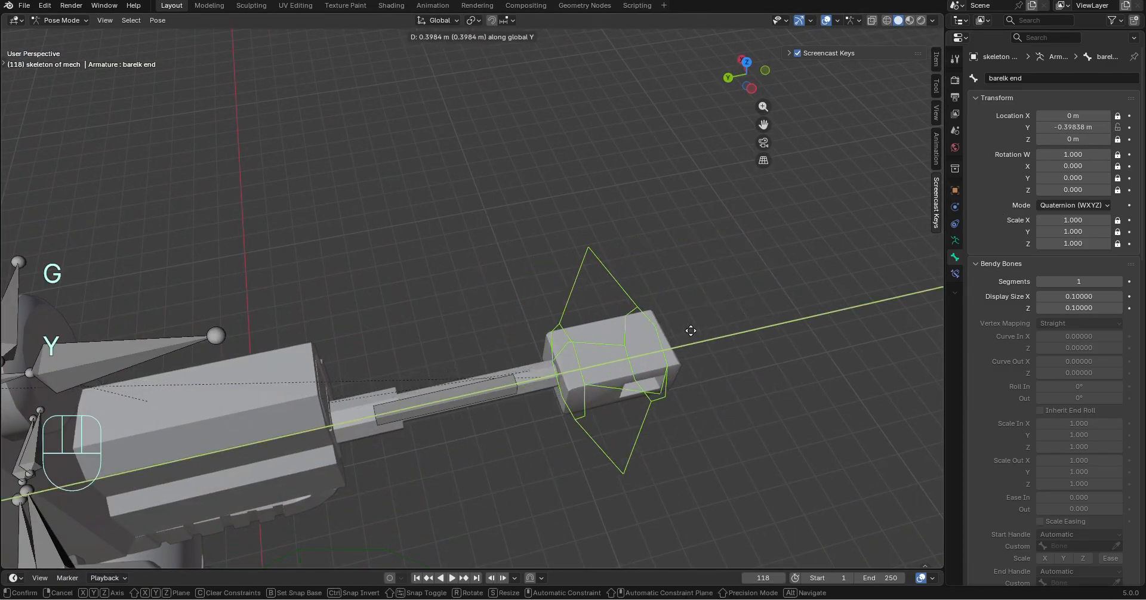
{"action": "left_click", "coordinate": [565, 418]}
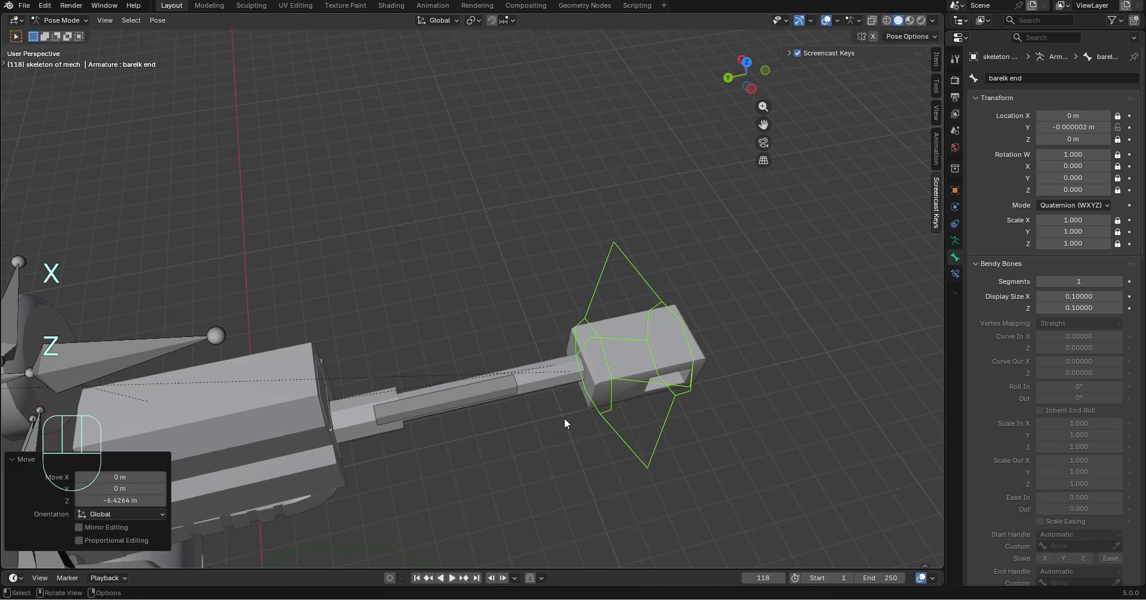
{"action": "key", "text": "ctrl+z"}
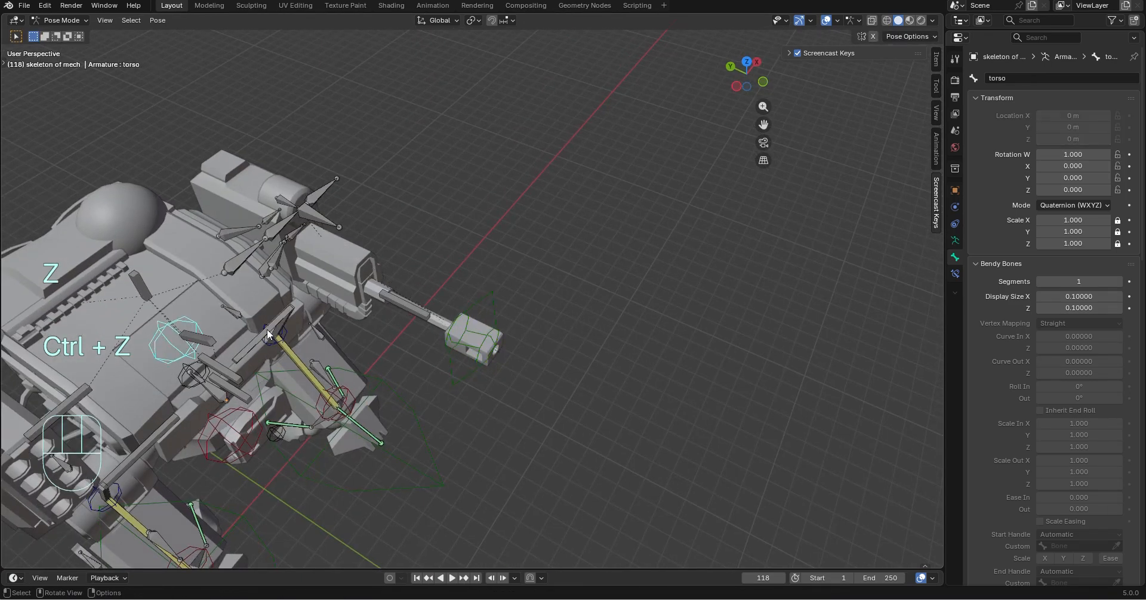
Test turning the upper body by rotating the torso bone about global Z
{"action": "key", "text": "r"}
{"action": "key", "text": "z"}
{"action": "left_click", "coordinate": [312, 225]}
Test moving the barelk end bone along global Y, X and Z with the torso turned, and undo both the move and the torso rotation
{"action": "left_click", "coordinate": [435, 217]}
{"action": "key", "text": "g"}
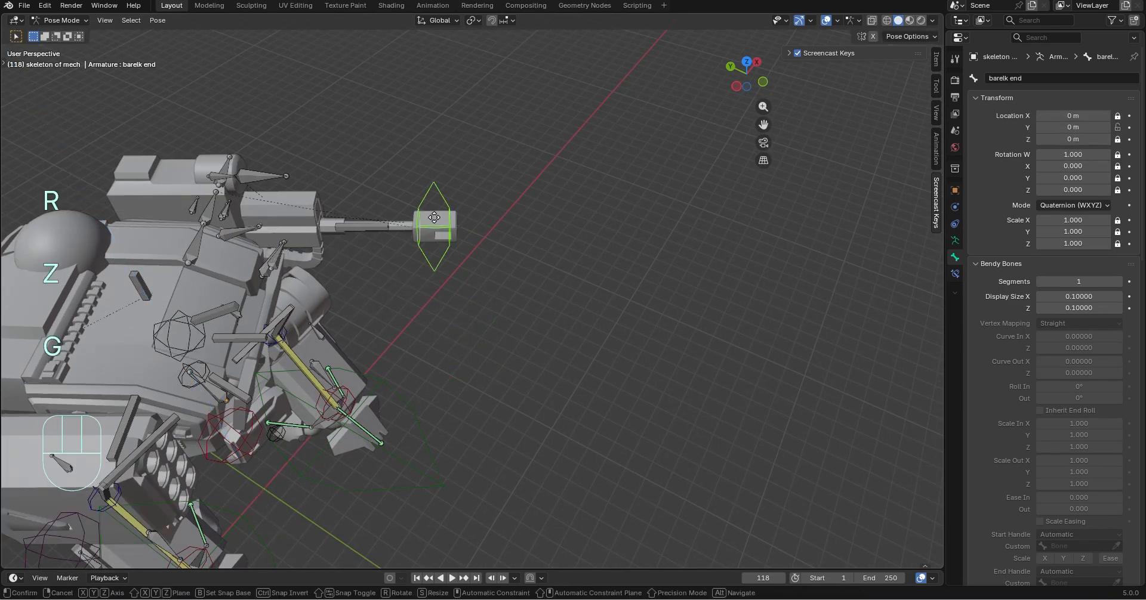
{"action": "key", "text": "y"}
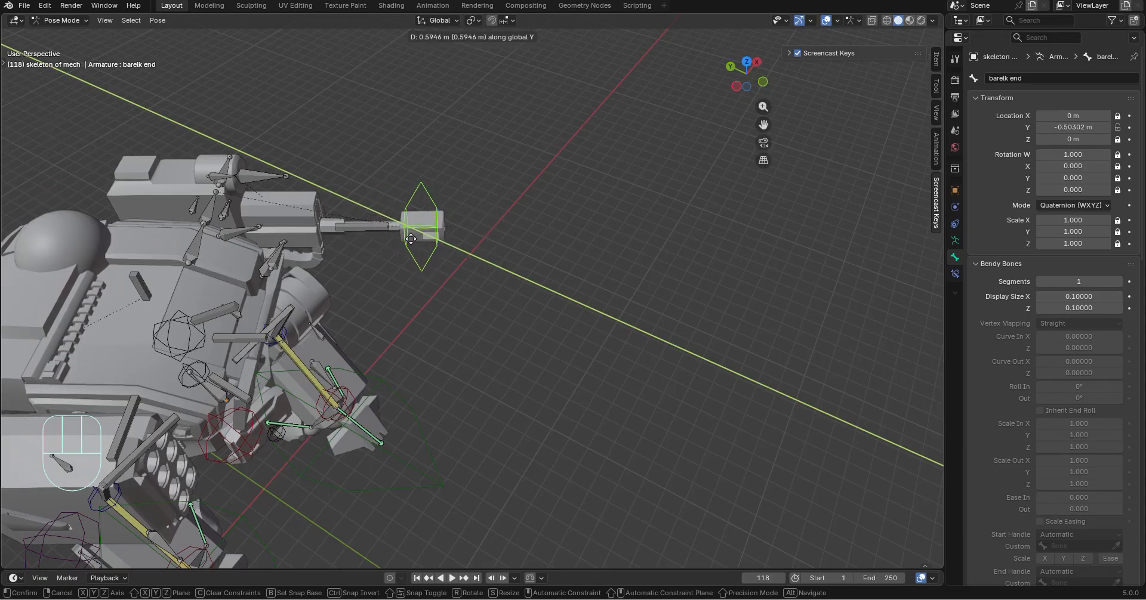
{"action": "key", "text": "x"}
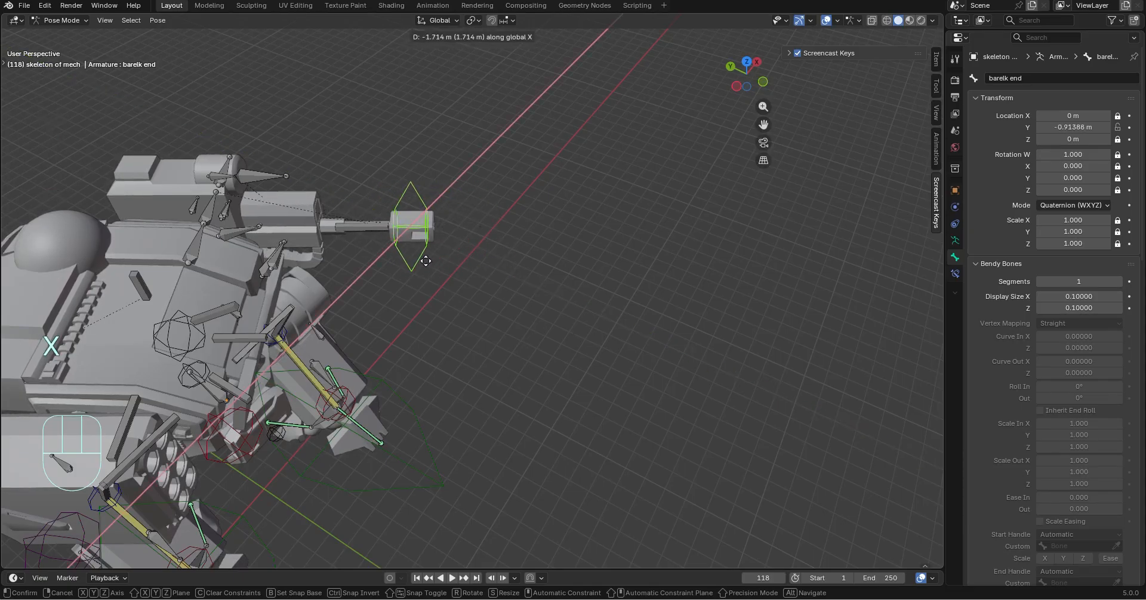
{"action": "key", "text": "z"}
{"action": "left_click", "coordinate": [410, 291]}
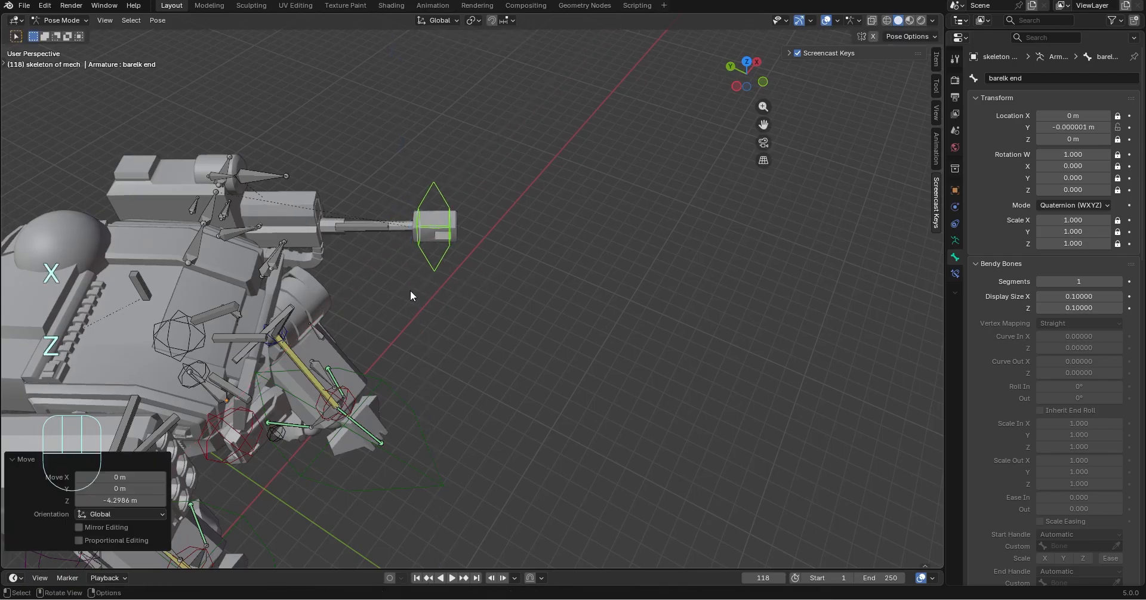
{"action": "key", "text": "ctrl+z"}
{"action": "key", "text": "ctrl+z"}
{"action": "key", "text": "ctrl+z"}
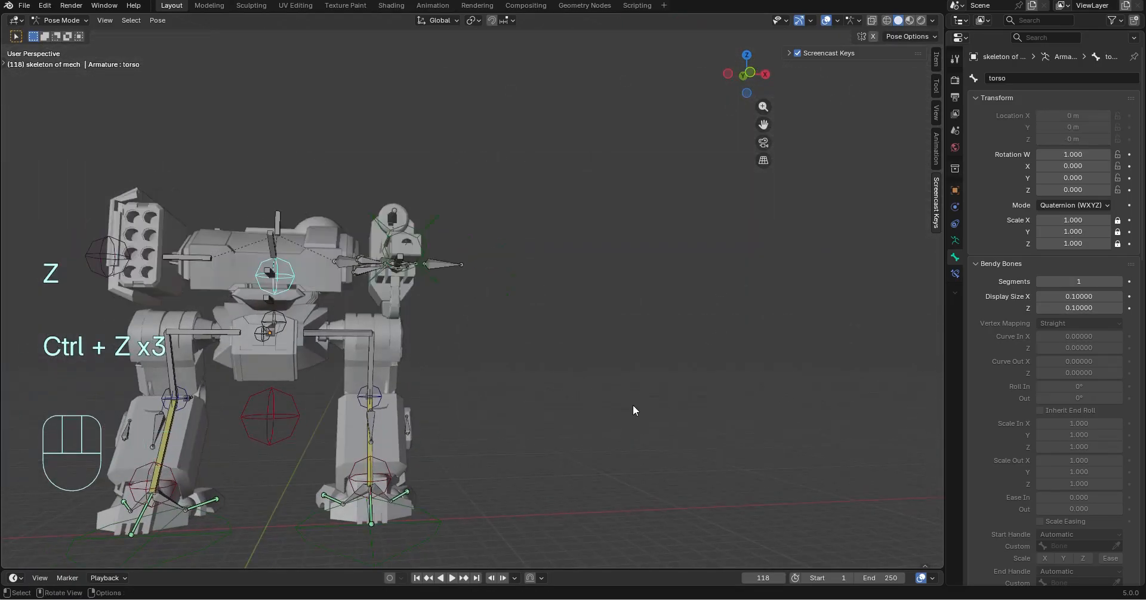
Examine the mech from the front, side and above, checking the connector bones around the gun shoulder
{"action": "middle_click_drag", "start_coordinate": [633, 407], "coordinate": [610, 399]}
{"action": "middle_click_drag", "start_coordinate": [528, 351], "coordinate": [352, 382]}
{"action": "left_click", "coordinate": [606, 376]}
{"action": "middle_click_drag", "start_coordinate": [466, 382], "coordinate": [242, 408], "text": "shift"}
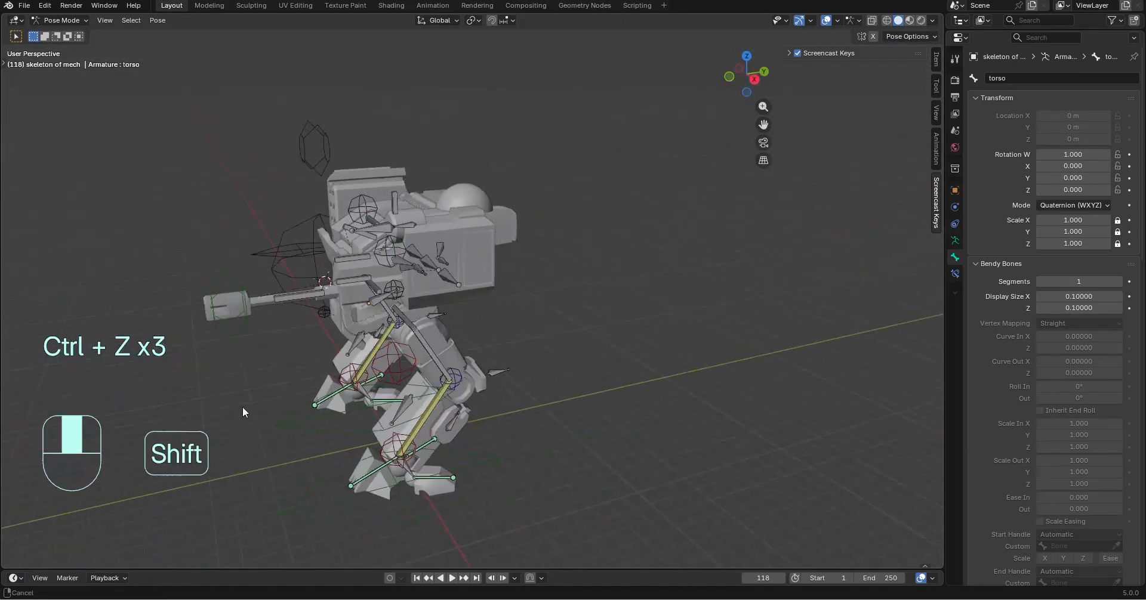
{"action": "scroll", "coordinate": [250, 401], "scroll_direction": "up", "scroll_amount": 3}
{"action": "middle_click_drag", "start_coordinate": [381, 336], "coordinate": [531, 355], "text": "shift"}
{"action": "middle_click_drag", "start_coordinate": [579, 359], "coordinate": [713, 371]}
{"action": "middle_click_drag", "start_coordinate": [370, 306], "coordinate": [648, 306], "text": "shift"}
{"action": "middle_click_drag", "start_coordinate": [555, 240], "coordinate": [554, 373], "text": "shift"}
Parent the three loose connector bones beside the gun shoulder to the gun shoulder bone, keeping their offset
{"action": "left_click", "coordinate": [66, 24]}
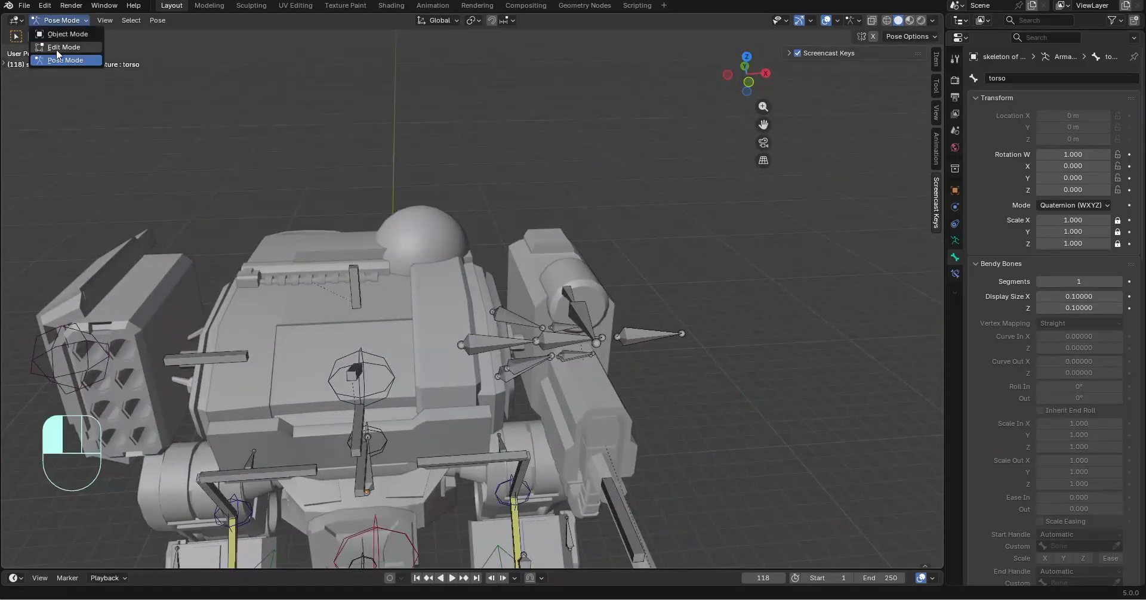
{"action": "left_click", "coordinate": [57, 48]}
{"action": "scroll", "coordinate": [256, 203], "scroll_direction": "up", "scroll_amount": 4}
{"action": "middle_click_drag", "start_coordinate": [257, 202], "coordinate": [191, 233]}
{"action": "middle_click_drag", "start_coordinate": [191, 233], "coordinate": [477, 287], "text": "shift"}
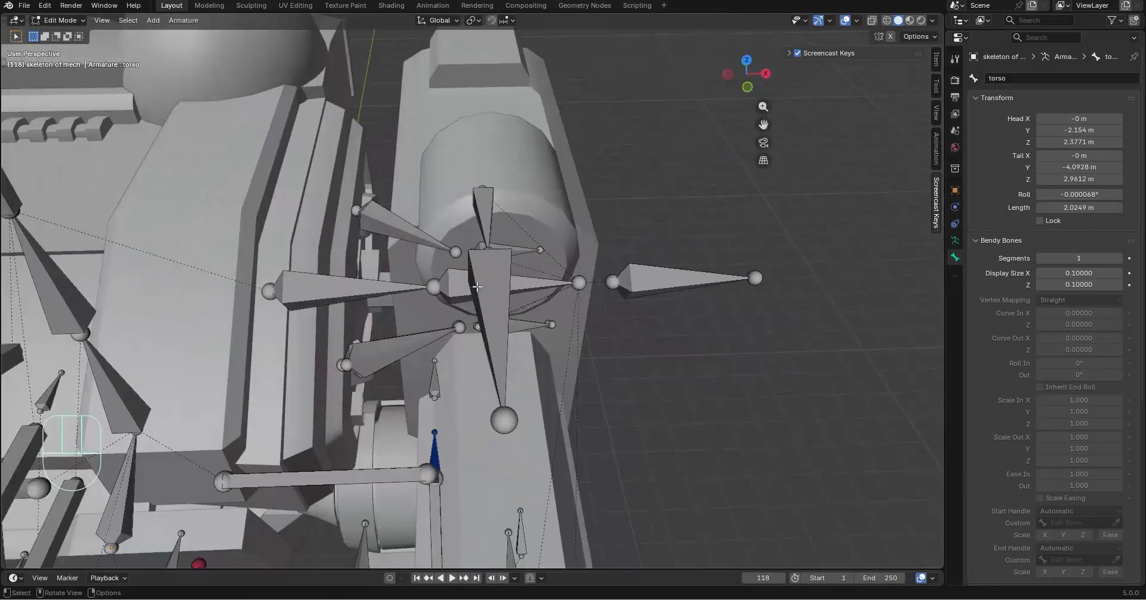
{"action": "left_click", "coordinate": [391, 222], "text": "shift"}
{"action": "scroll", "coordinate": [391, 222], "scroll_direction": "down", "scroll_amount": 3}
{"action": "middle_click_drag", "start_coordinate": [391, 221], "coordinate": [256, 110]}
{"action": "middle_click_drag", "start_coordinate": [776, 562], "coordinate": [492, 387], "text": "shift"}
{"action": "middle_click_drag", "start_coordinate": [510, 335], "coordinate": [678, 333]}
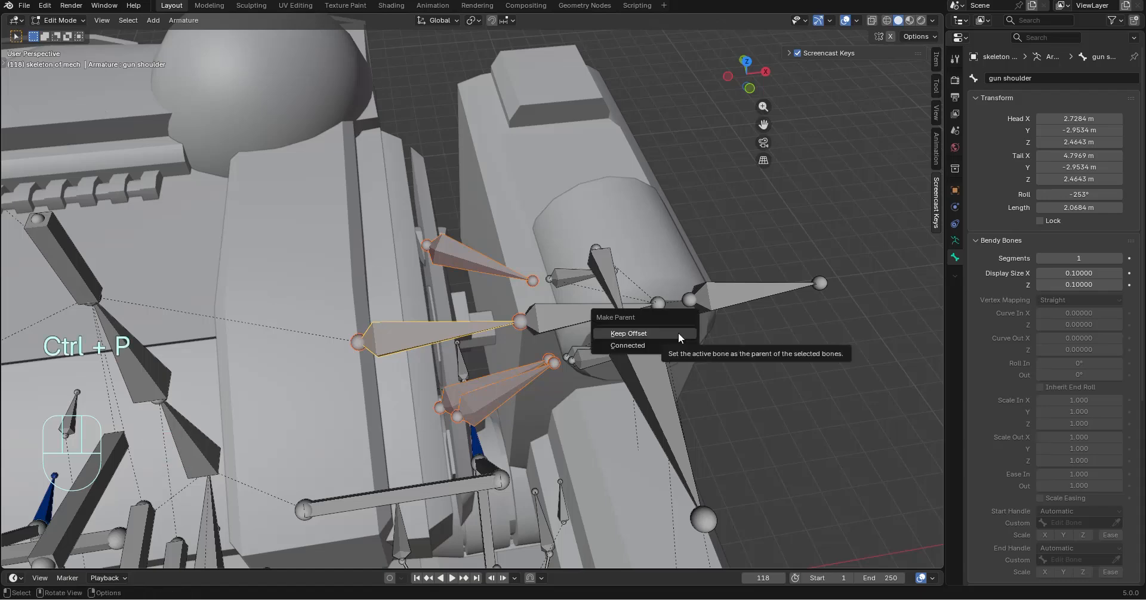
{"action": "left_click", "coordinate": [679, 335]}
Give the connector bone named Bone a Damped Track constraint in pose mode, targeting Bone.003 of the mech skeleton
{"action": "middle_click_drag", "start_coordinate": [676, 385], "coordinate": [575, 360]}
{"action": "left_click", "coordinate": [58, 20]}
{"action": "left_click", "coordinate": [60, 49]}
{"action": "left_click", "coordinate": [955, 274]}
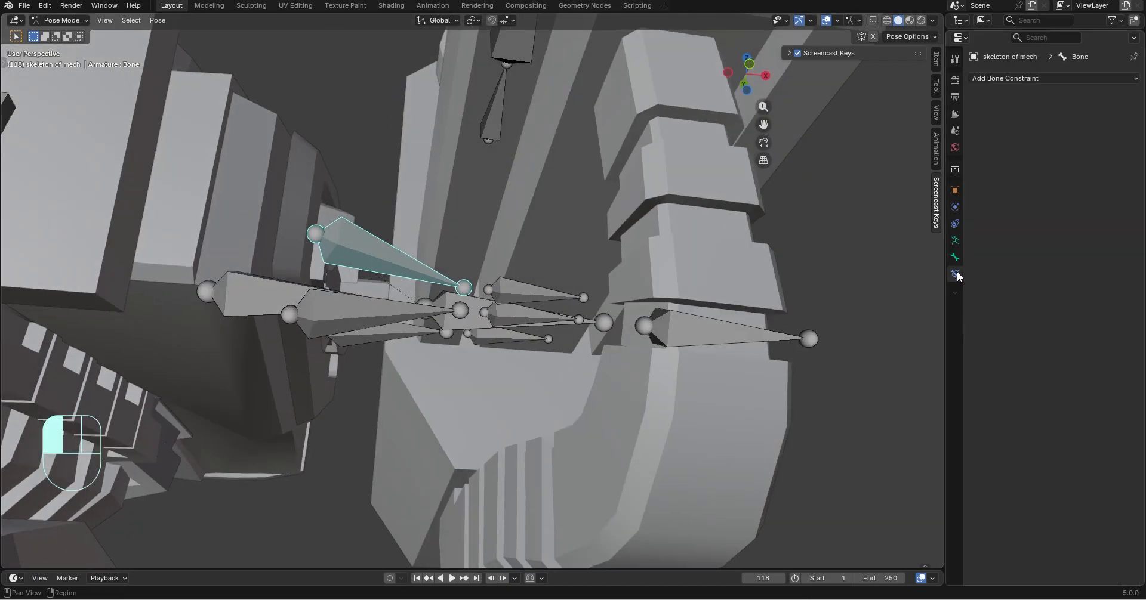
{"action": "left_click", "coordinate": [1051, 78]}
{"action": "left_click", "coordinate": [1000, 125]}
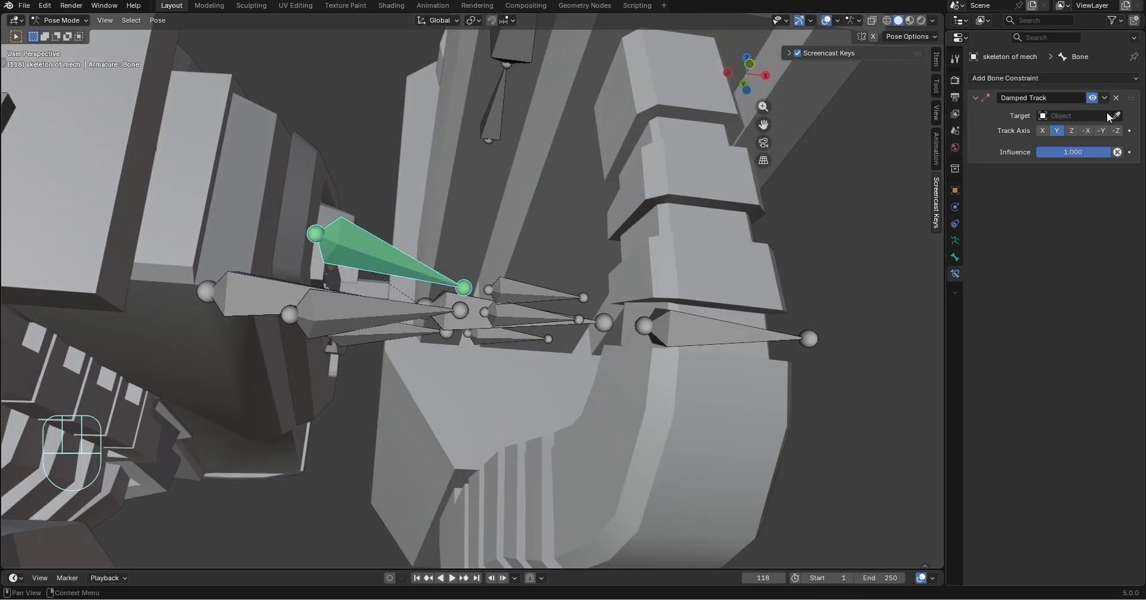
{"action": "left_click", "coordinate": [526, 281]}
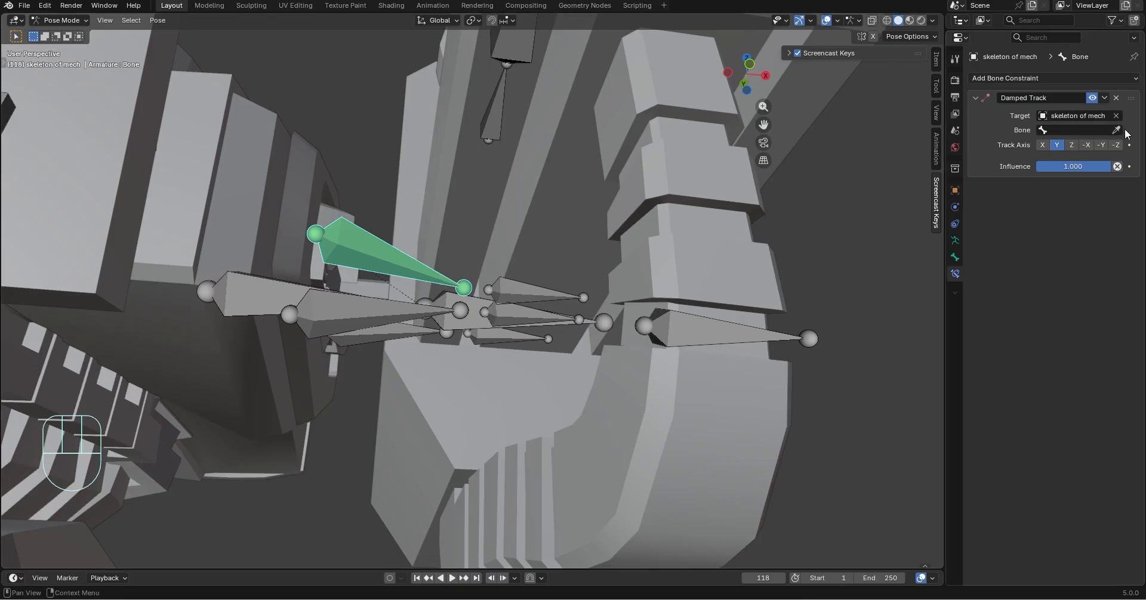
{"action": "left_click", "coordinate": [505, 293]}
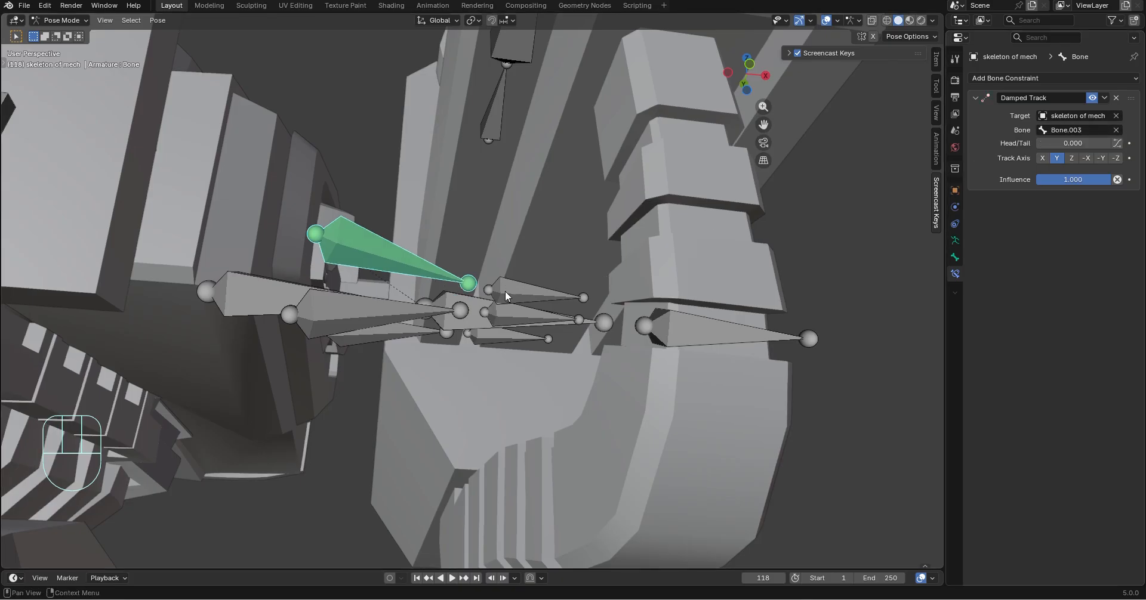
Give connector Bone.001 a Damped Track constraint that targets Bone.004 of the mech skeleton
{"action": "left_click", "coordinate": [368, 306]}
{"action": "left_click", "coordinate": [1069, 77]}
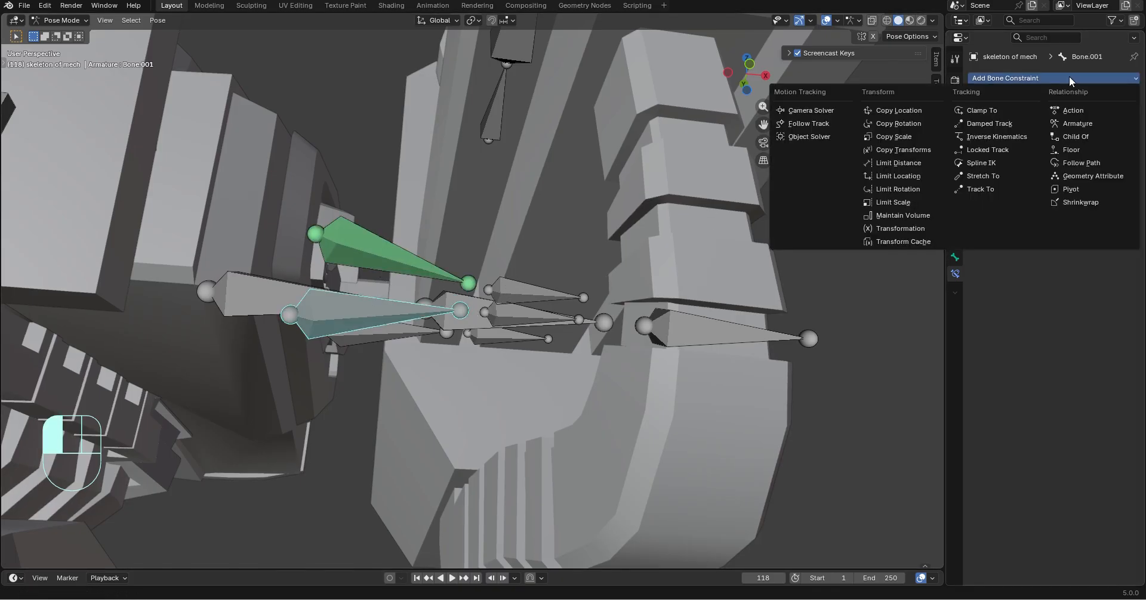
{"action": "left_click", "coordinate": [990, 124]}
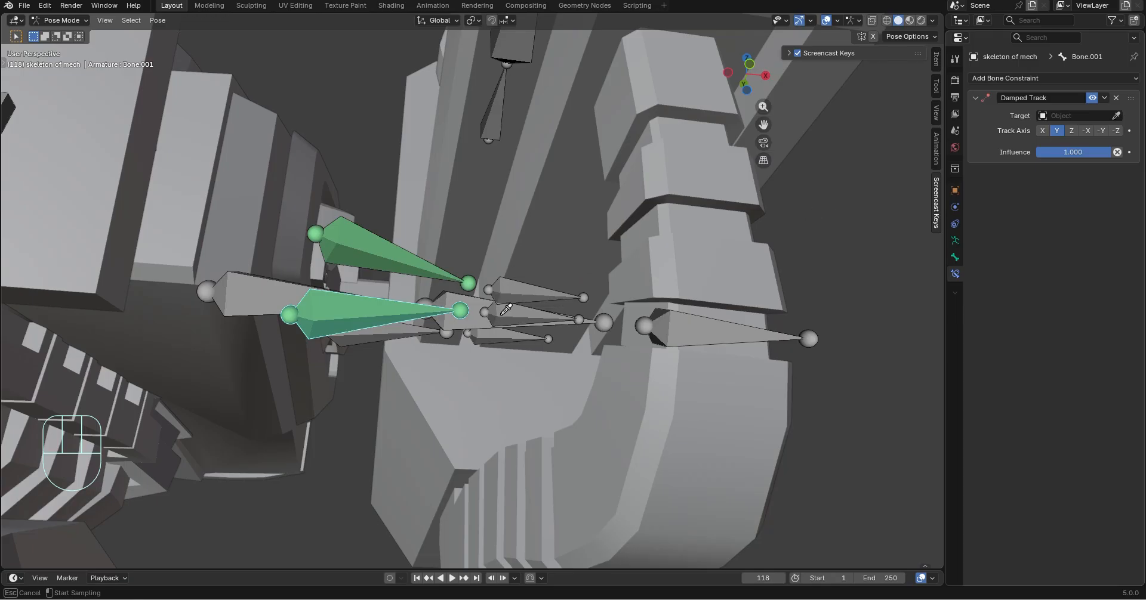
{"action": "left_click", "coordinate": [505, 309]}
{"action": "middle_click_drag", "start_coordinate": [505, 309], "coordinate": [776, 268]}
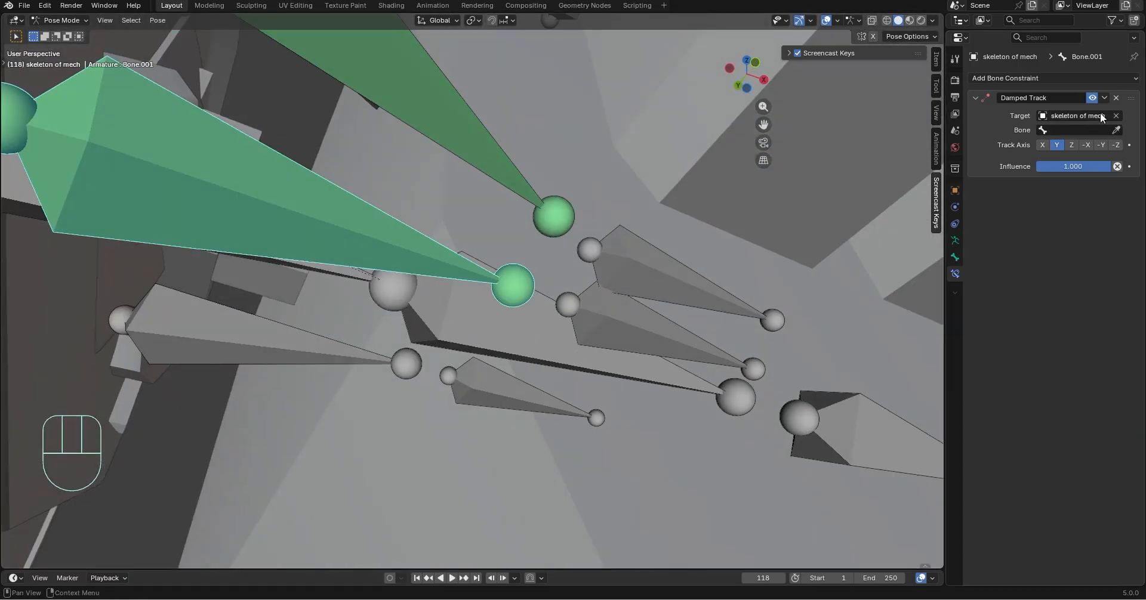
{"action": "left_click", "coordinate": [659, 330]}
Give connector Bone.002 a Damped Track constraint that targets Bone.005 of the mech skeleton
{"action": "middle_click_drag", "start_coordinate": [659, 330], "coordinate": [671, 374]}
{"action": "left_click", "coordinate": [731, 295]}
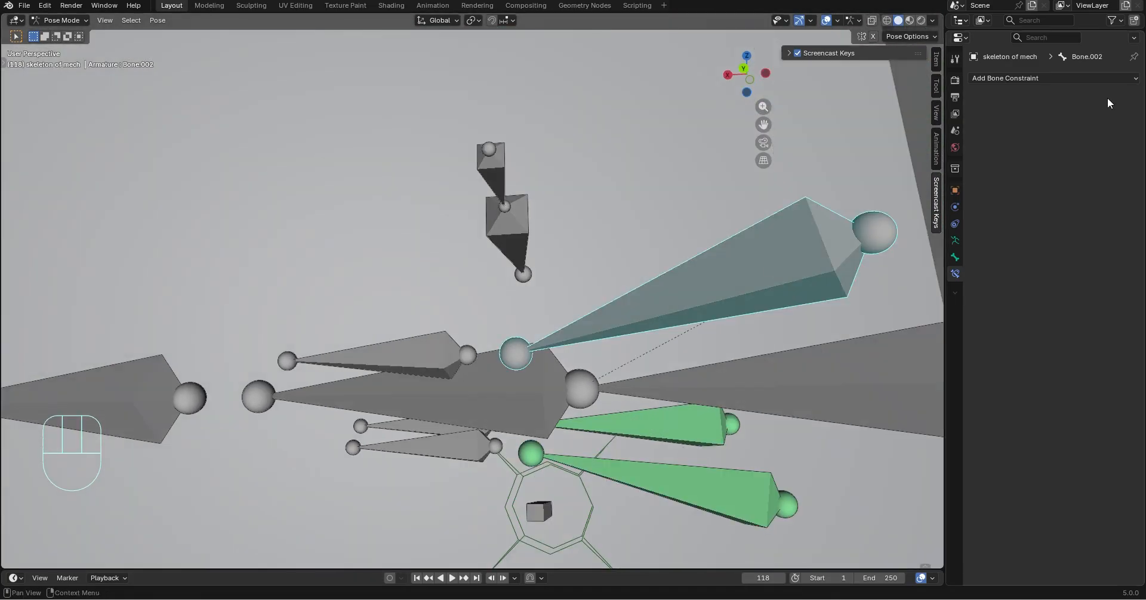
{"action": "left_click", "coordinate": [1084, 76]}
{"action": "left_click", "coordinate": [1001, 122]}
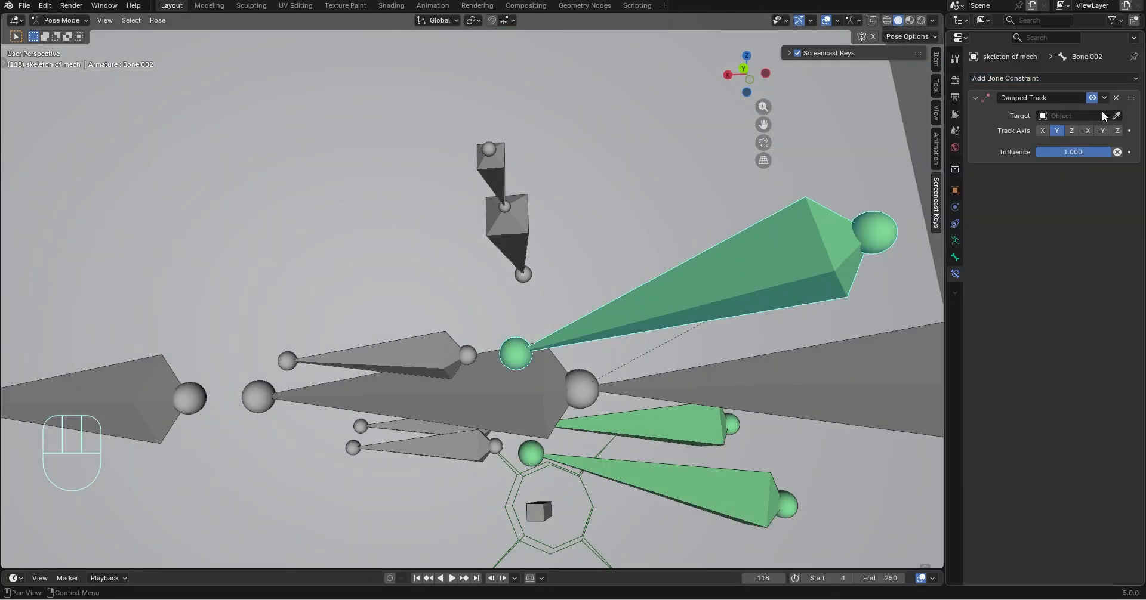
{"action": "left_click", "coordinate": [412, 353]}
{"action": "middle_click_drag", "start_coordinate": [456, 299], "coordinate": [479, 311]}
{"action": "scroll", "coordinate": [478, 310], "scroll_direction": "down", "scroll_amount": 1}
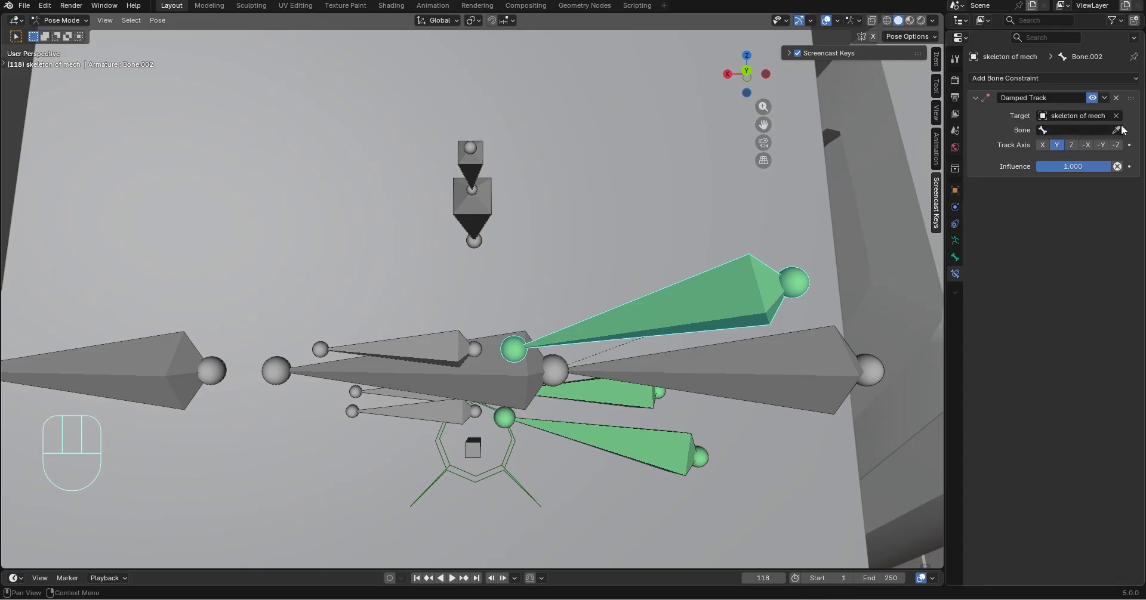
{"action": "left_click", "coordinate": [416, 342]}
Test the connector tracking by moving the gun arm ctrl bone freely, and undo the move
{"action": "mouse_move", "coordinate": [417, 342]}
{"action": "middle_mouse_down"}
{"action": "mouse_move", "coordinate": [506, 353]}
{"action": "mouse_move", "coordinate": [428, 346]}
{"action": "middle_mouse_up"}
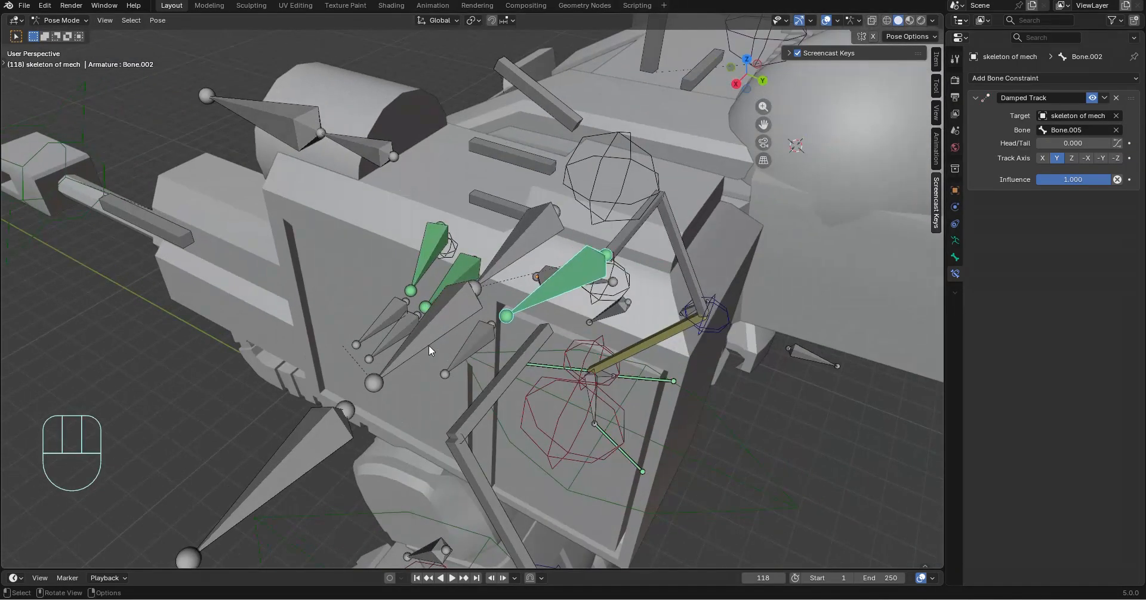
{"action": "left_click", "coordinate": [291, 442]}
{"action": "scroll", "coordinate": [359, 442], "scroll_direction": "down", "scroll_amount": 4}
{"action": "middle_click_drag", "start_coordinate": [450, 442], "coordinate": [571, 398]}
{"action": "key", "text": "g"}
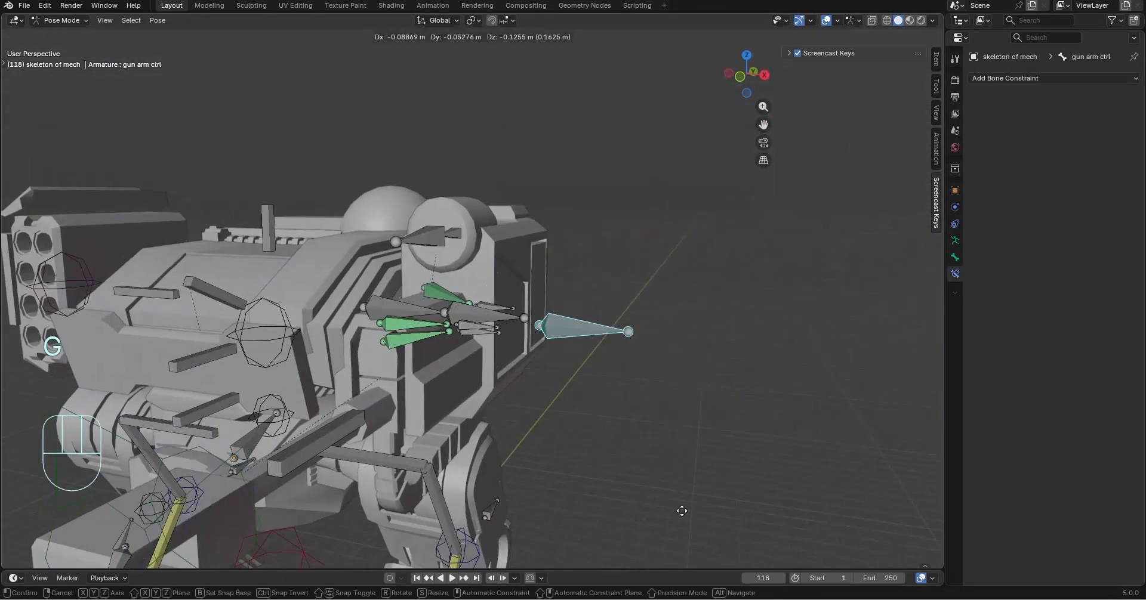
{"action": "key", "text": "ctrl+z"}
Give the gun arm bone an IK constraint targeting the gun arm ctrl bone, with chain length 1
{"action": "middle_click_drag", "start_coordinate": [543, 338], "coordinate": [431, 321]}
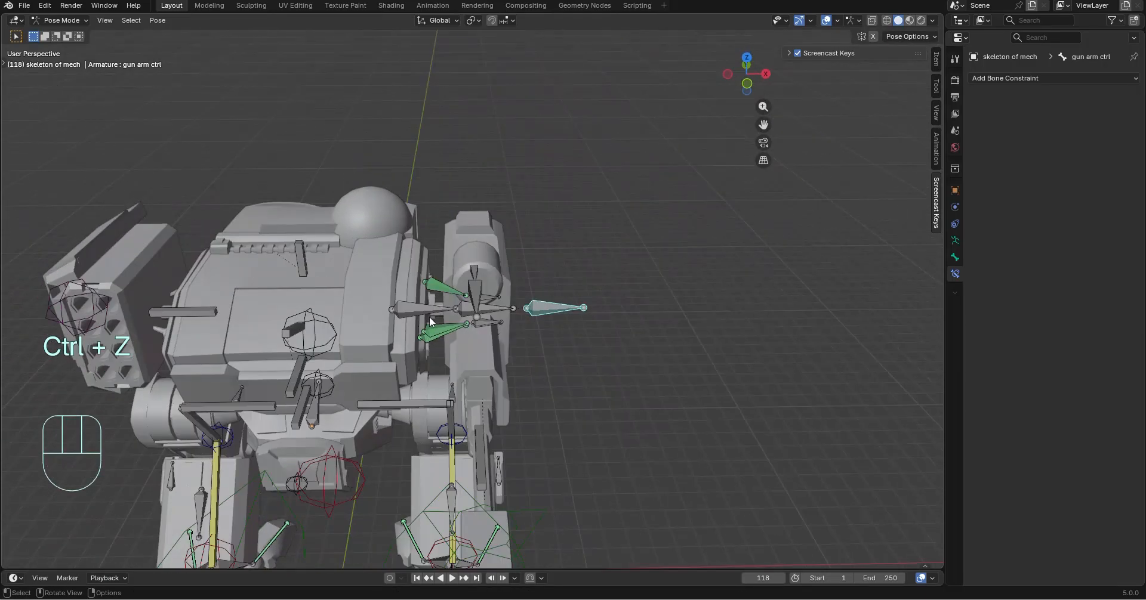
{"action": "scroll", "coordinate": [458, 311], "scroll_direction": "up", "scroll_amount": 2}
{"action": "left_click", "coordinate": [468, 318]}
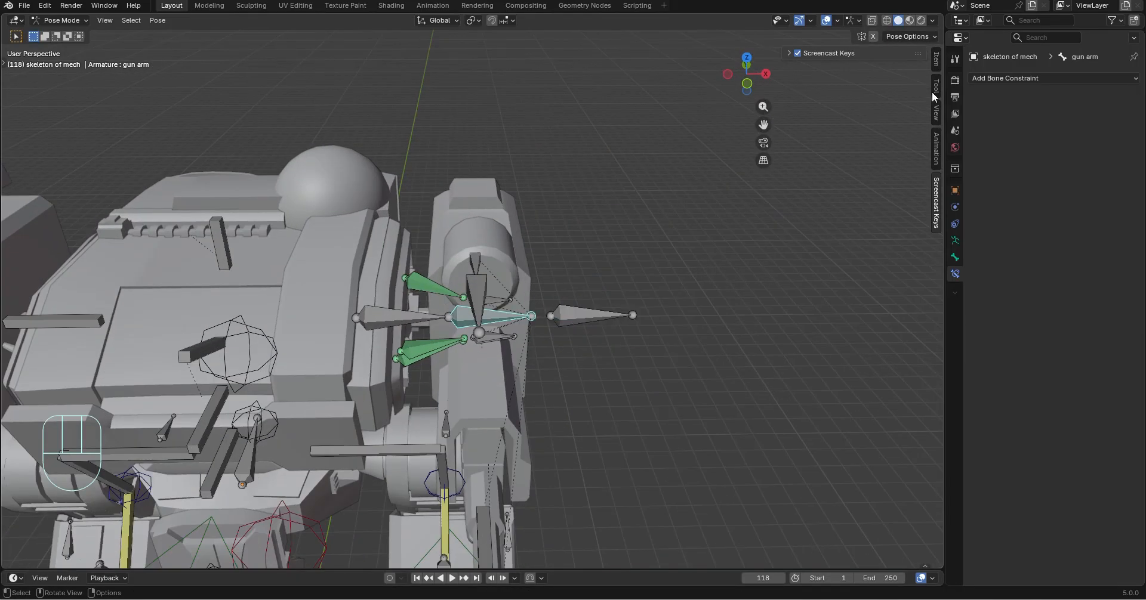
{"action": "left_click", "coordinate": [1016, 80]}
{"action": "left_click", "coordinate": [997, 136]}
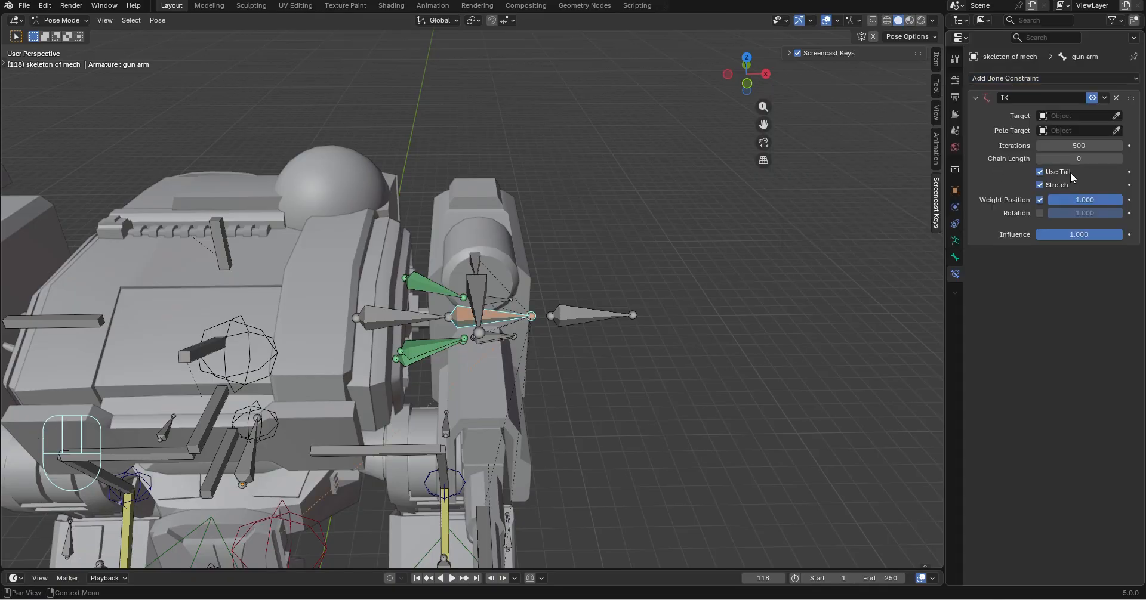
{"action": "left_click", "coordinate": [600, 314]}
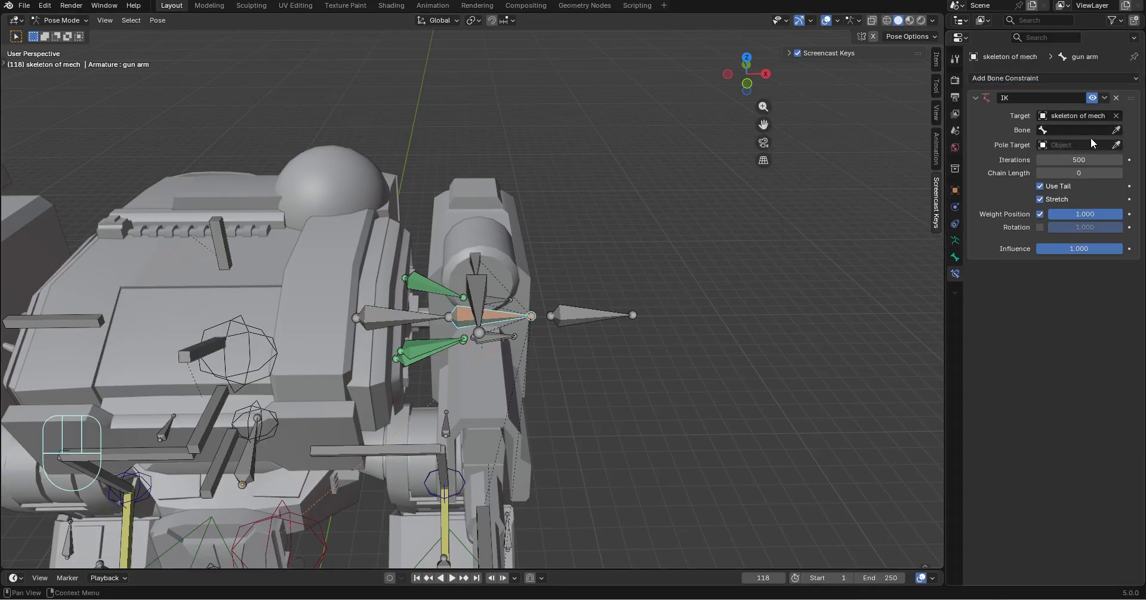
{"action": "left_click", "coordinate": [576, 301]}
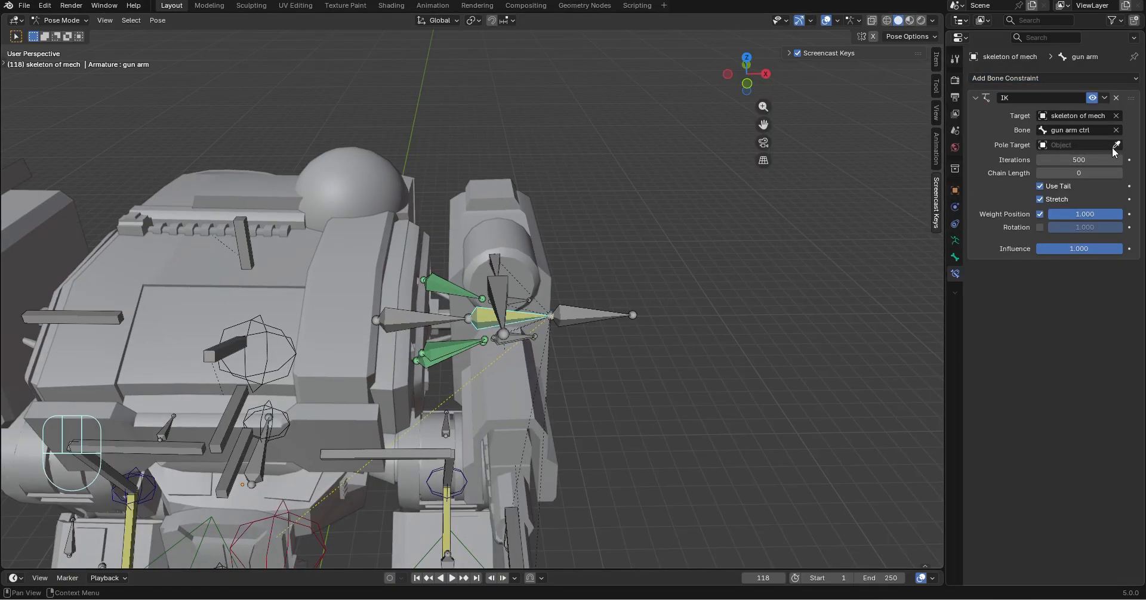
{"action": "left_click", "coordinate": [1121, 177]}
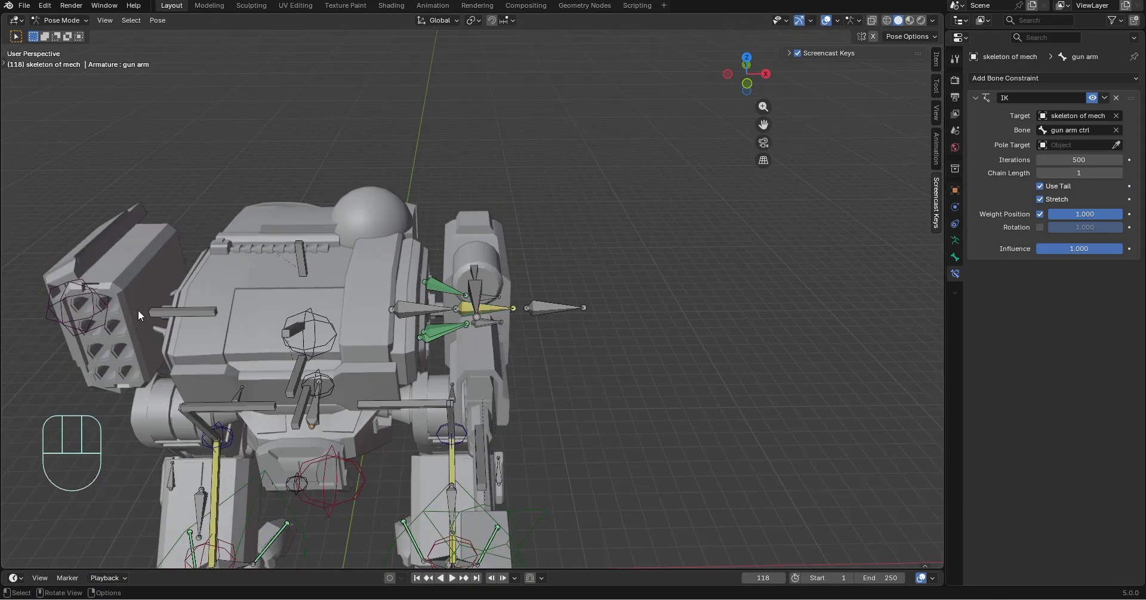
Test the gun arm IK by moving the gun arm ctrl bone freely and along global Y, Z and X, and undo the move
{"action": "middle_click_drag", "start_coordinate": [601, 361], "coordinate": [572, 358]}
{"action": "scroll", "coordinate": [573, 358], "scroll_direction": "up", "scroll_amount": 2}
{"action": "key", "text": "g"}
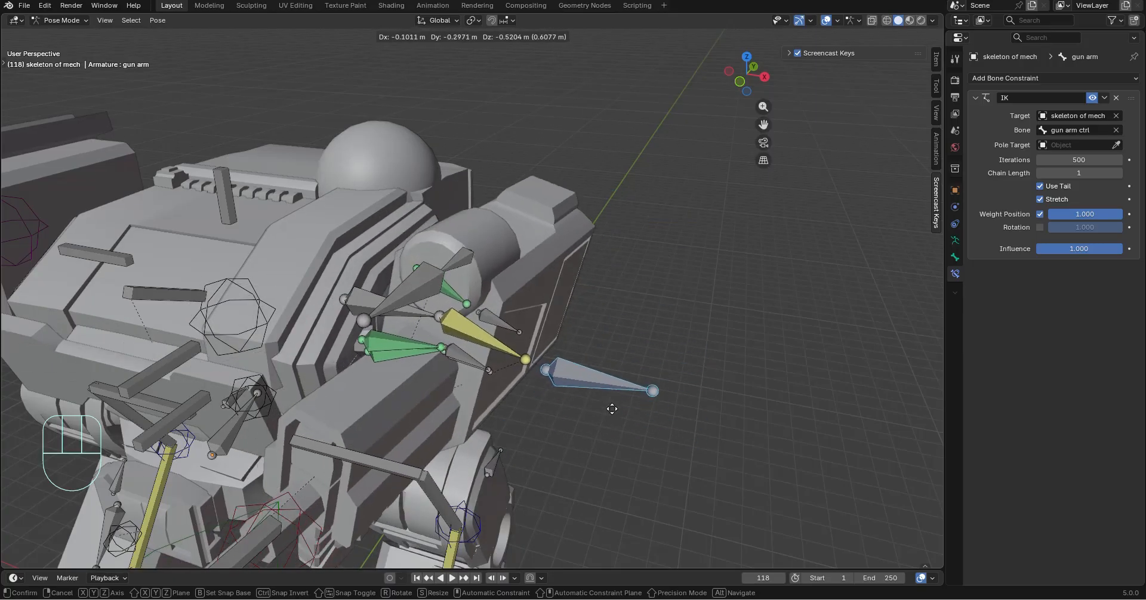
{"action": "key", "text": "c"}
{"action": "key", "text": "x"}
{"action": "key", "text": "y"}
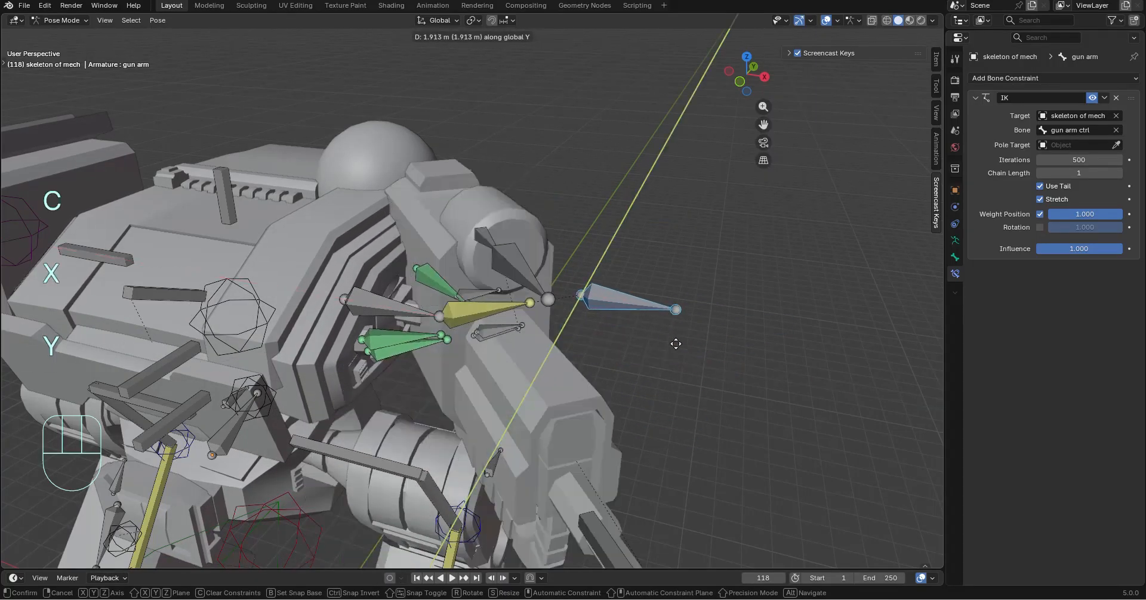
{"action": "key", "text": "z"}
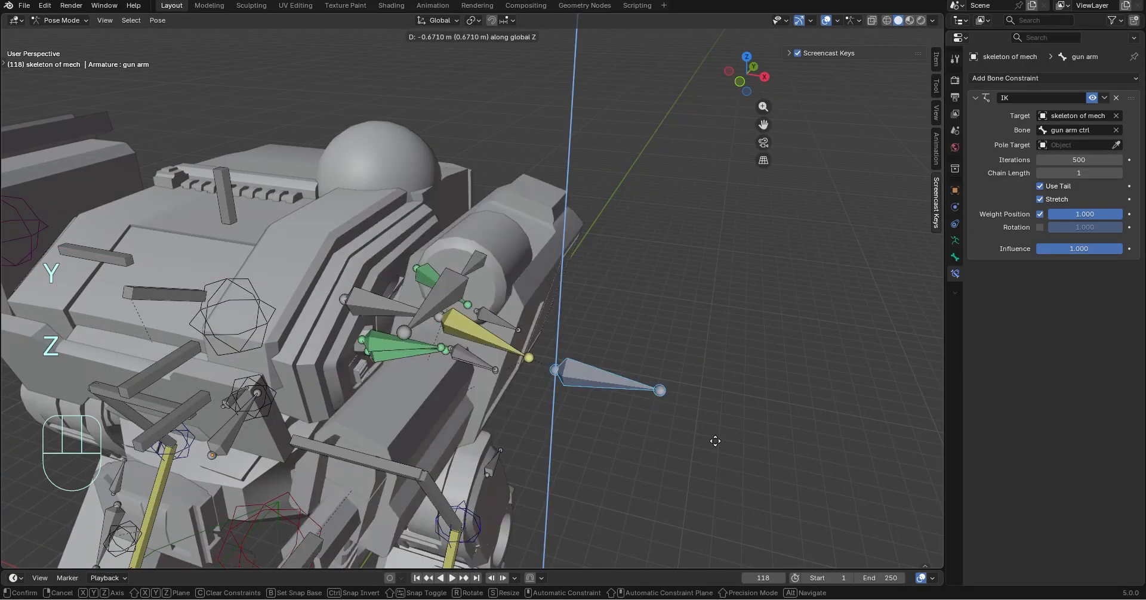
{"action": "key", "text": "x"}
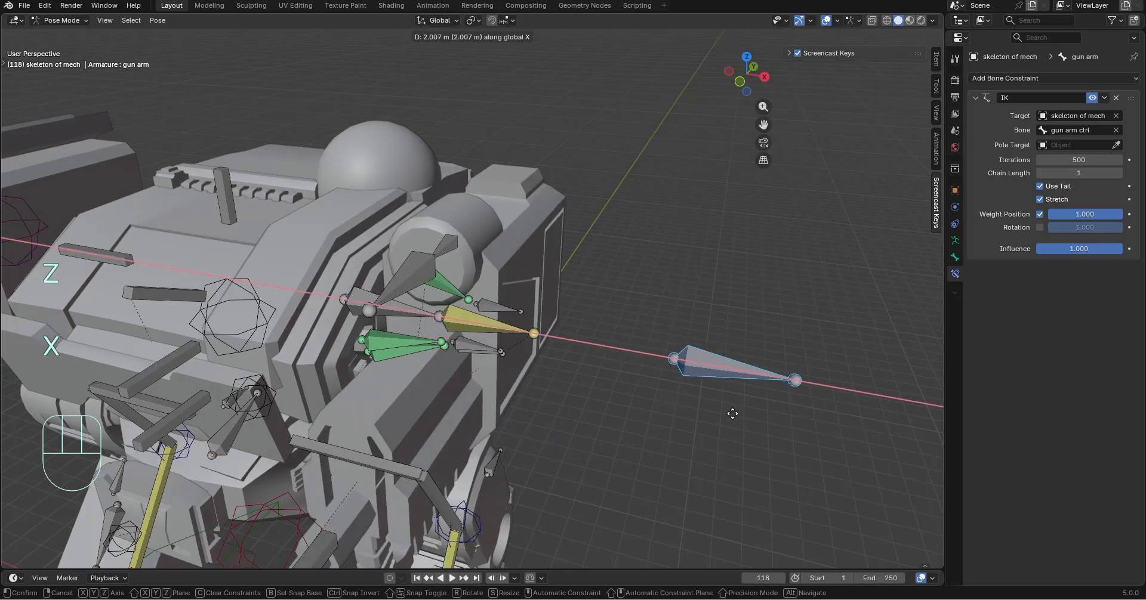
{"action": "left_click", "coordinate": [654, 425]}
{"action": "key", "text": "ctrl+z"}
Hide the gun arm bone together with the three small tracking target bones around it
{"action": "middle_click_drag", "start_coordinate": [654, 425], "coordinate": [608, 400]}
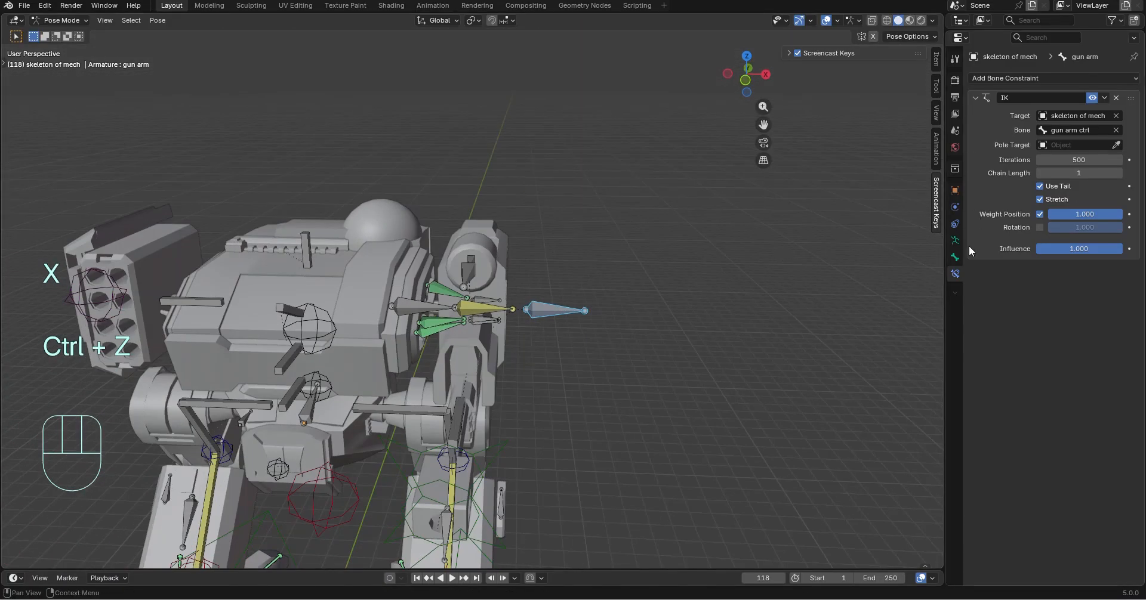
{"action": "left_click", "coordinate": [956, 256]}
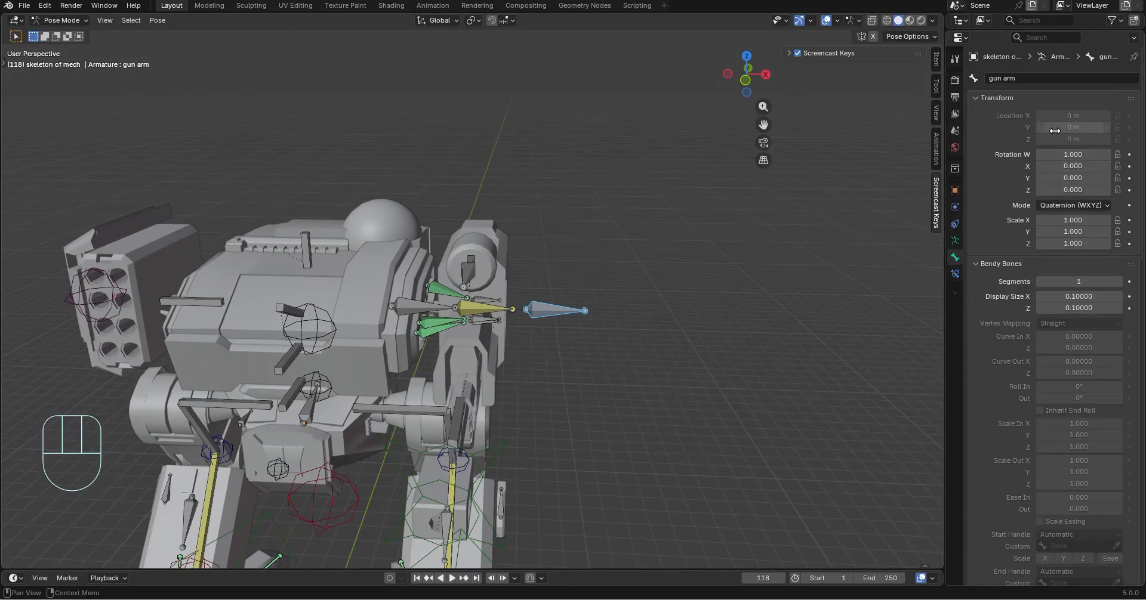
{"action": "middle_click_drag", "start_coordinate": [591, 343], "coordinate": [562, 339]}
{"action": "scroll", "coordinate": [562, 339], "scroll_direction": "up", "scroll_amount": 5}
{"action": "middle_click_drag", "start_coordinate": [590, 422], "coordinate": [555, 371], "text": "shift"}
{"action": "scroll", "coordinate": [558, 364], "scroll_direction": "up", "scroll_amount": 3}
{"action": "middle_click_drag", "start_coordinate": [602, 243], "coordinate": [684, 506]}
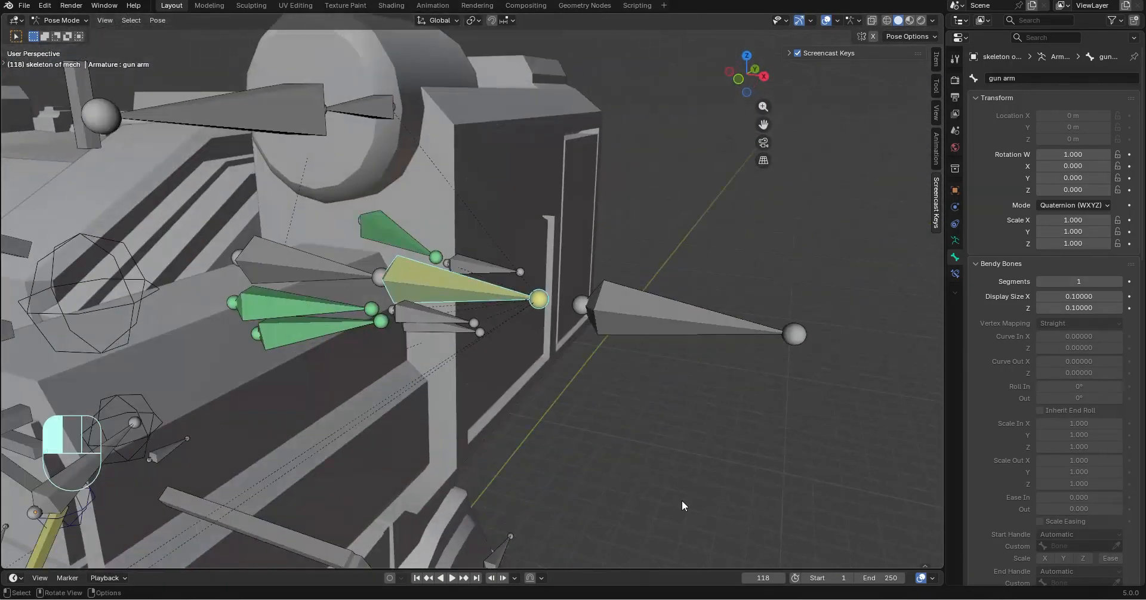
{"action": "middle_click_drag", "start_coordinate": [492, 267], "coordinate": [511, 338]}
{"action": "left_click", "coordinate": [473, 291], "text": "shift"}
{"action": "key", "text": "h"}
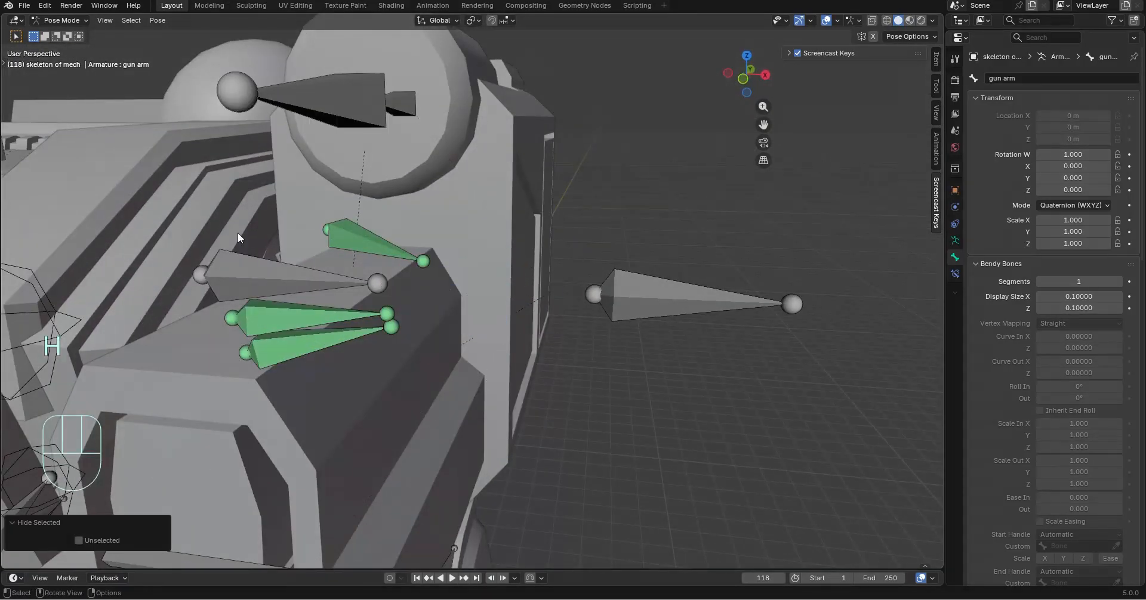
Test moving the gun shoulder bone, undo the move, and lock the bone's X, Y and Z location
{"action": "middle_click_drag", "start_coordinate": [237, 233], "coordinate": [453, 440]}
{"action": "left_click", "coordinate": [342, 299]}
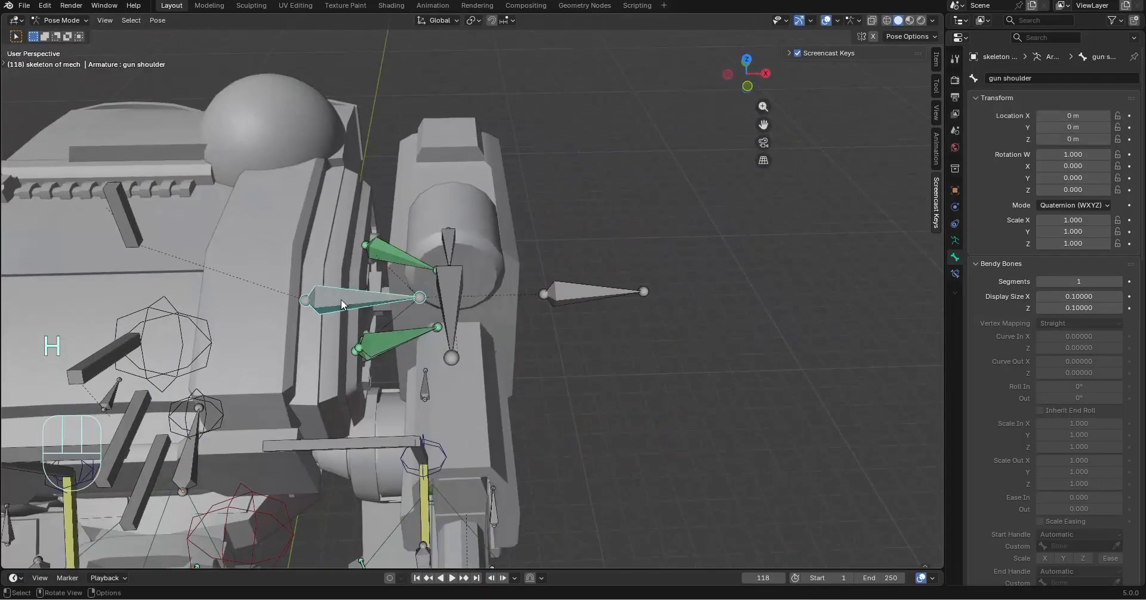
{"action": "middle_click_drag", "start_coordinate": [342, 300], "coordinate": [840, 224], "text": "shift"}
{"action": "middle_click_drag", "start_coordinate": [305, 191], "coordinate": [669, 250]}
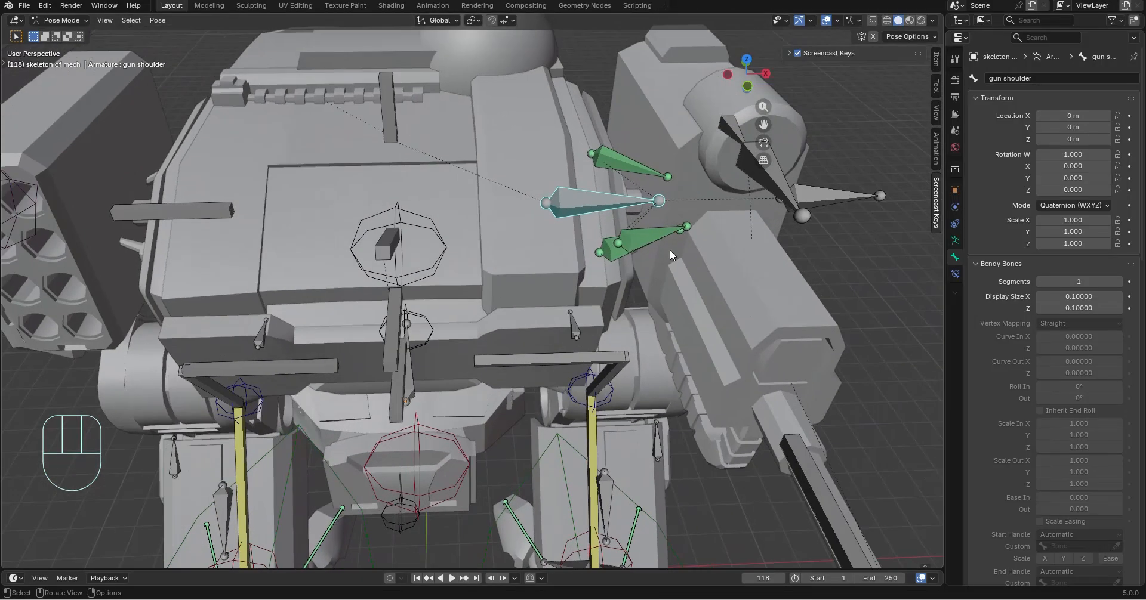
{"action": "key", "text": "g"}
{"action": "left_click", "coordinate": [732, 213]}
{"action": "key", "text": "ctrl+z"}
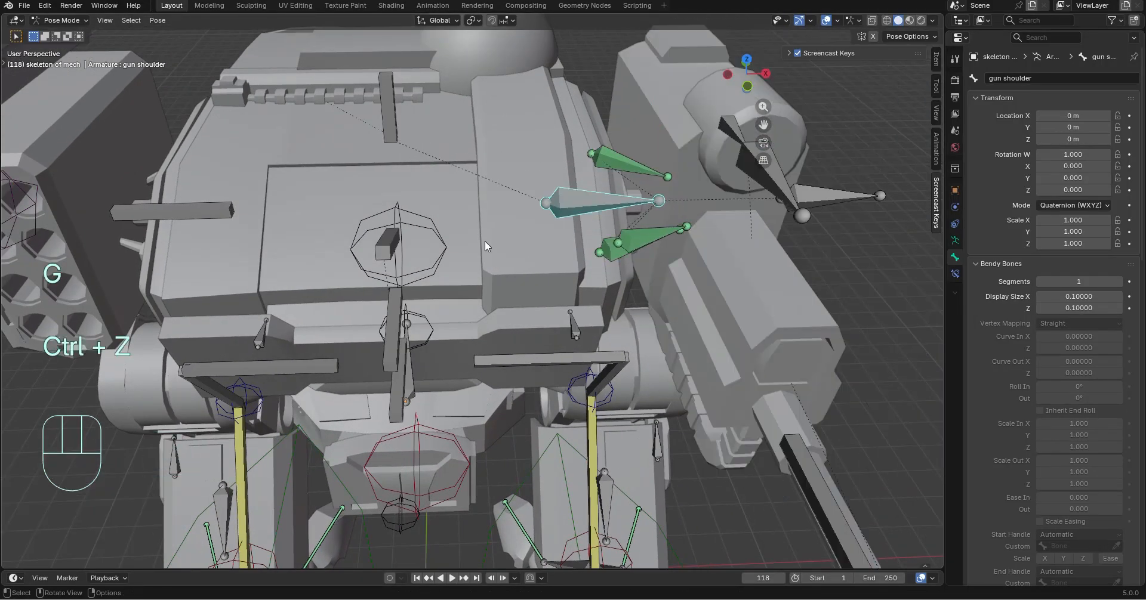
{"action": "left_click", "coordinate": [1118, 116]}
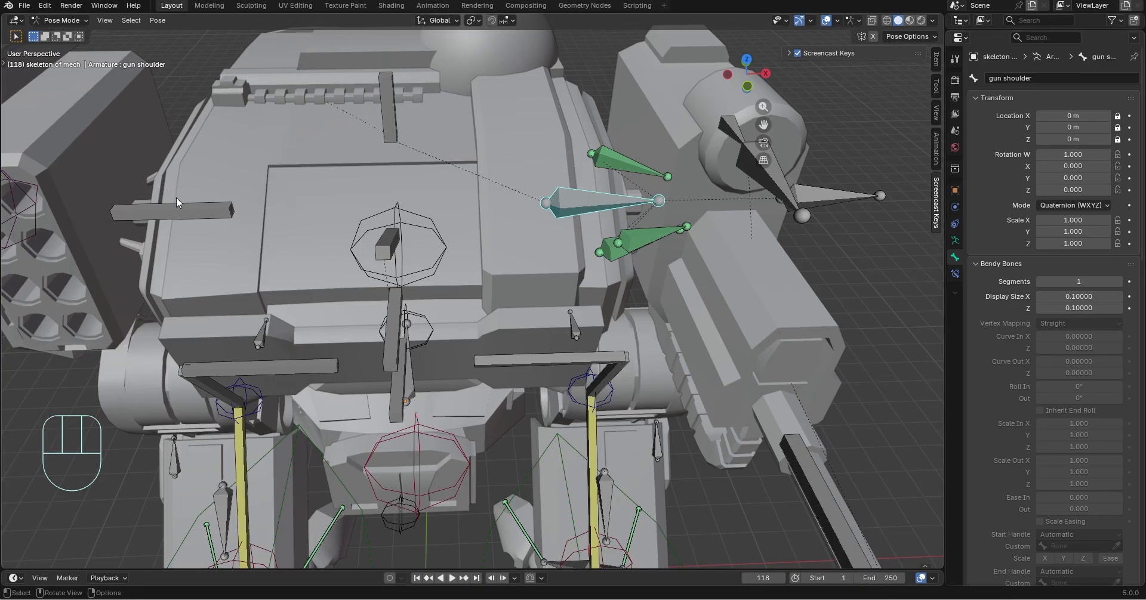
Test the gun shoulder bone by moving it freely and rotating it about global Z and X, and undo the changes
{"action": "key", "text": "g"}
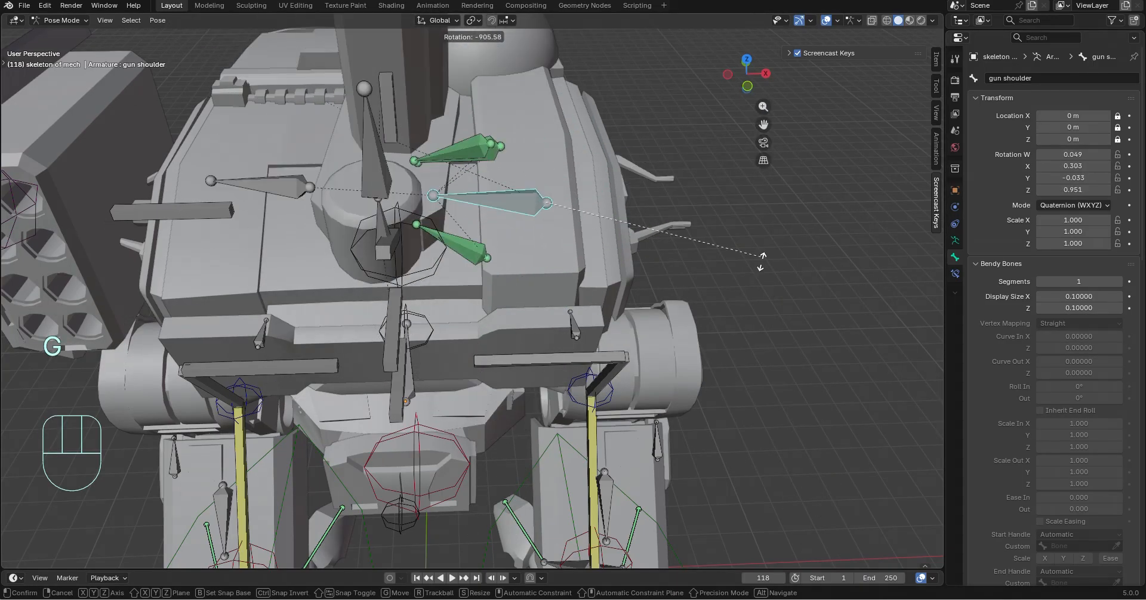
{"action": "left_click", "coordinate": [767, 285]}
{"action": "key", "text": "ctrl+z"}
{"action": "key", "text": "r"}
{"action": "key", "text": "z"}
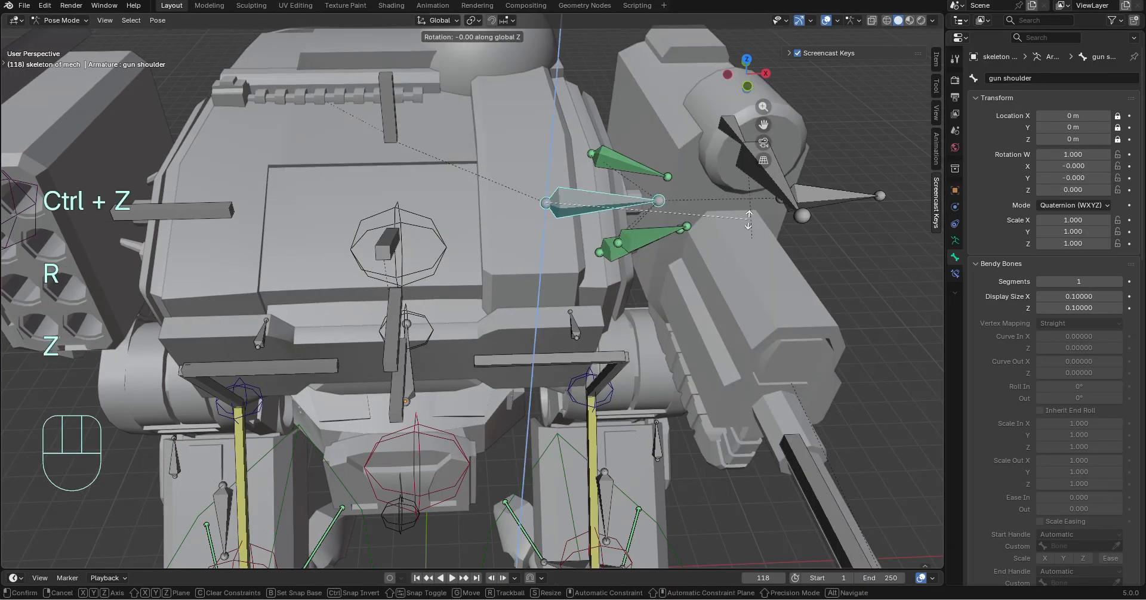
{"action": "key", "text": "x"}
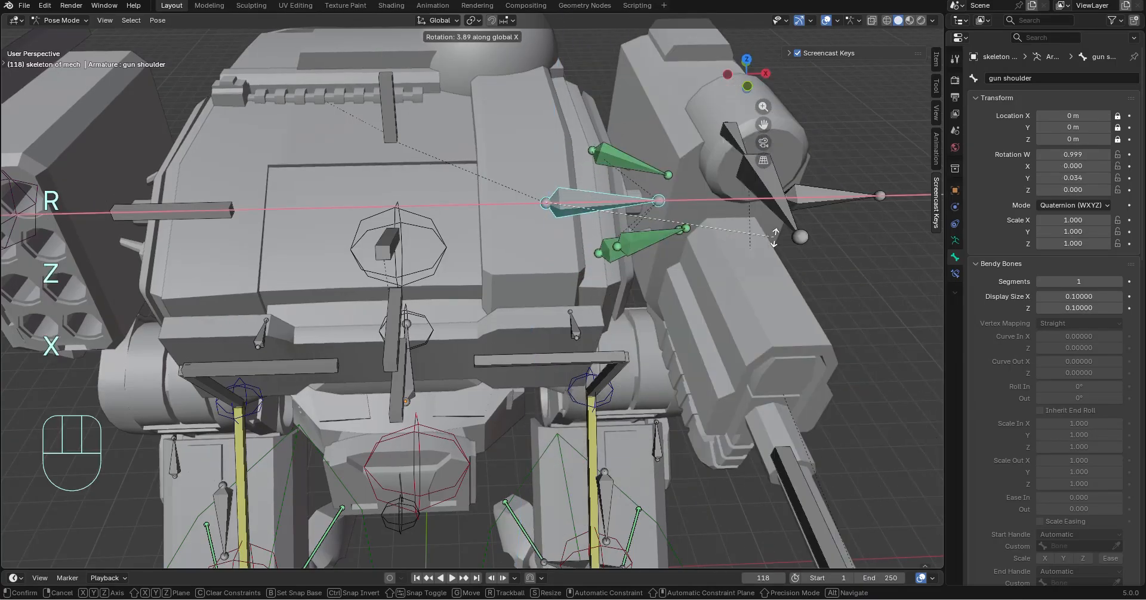
{"action": "key", "text": "ctrl+z"}
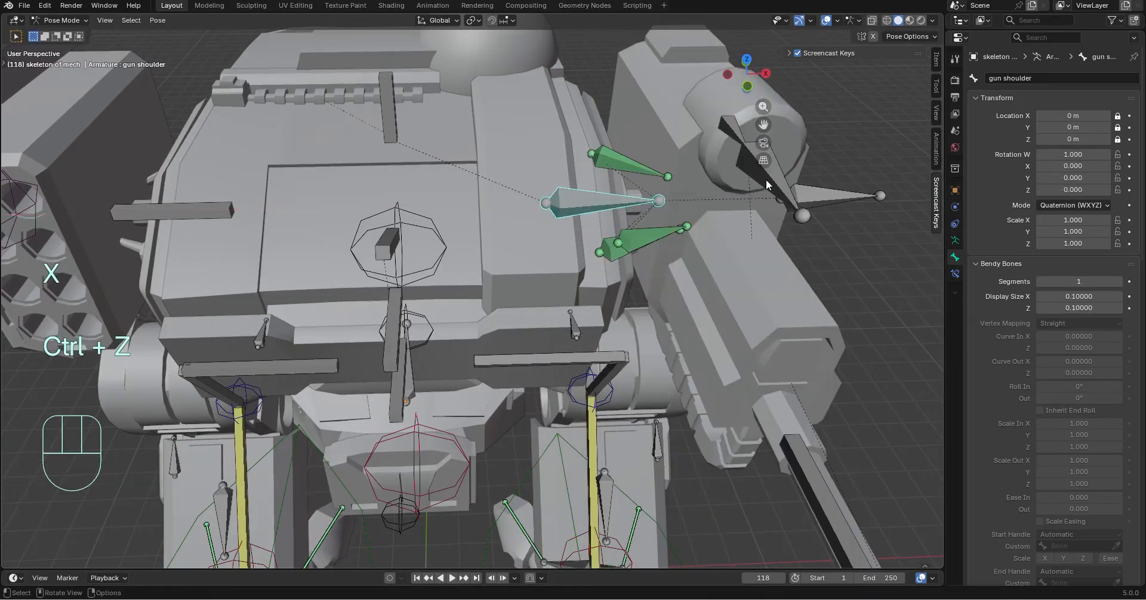
Test moving the gun arm ctrl bone freely and along global X and Z, and undo the move
{"action": "key", "text": "g"}
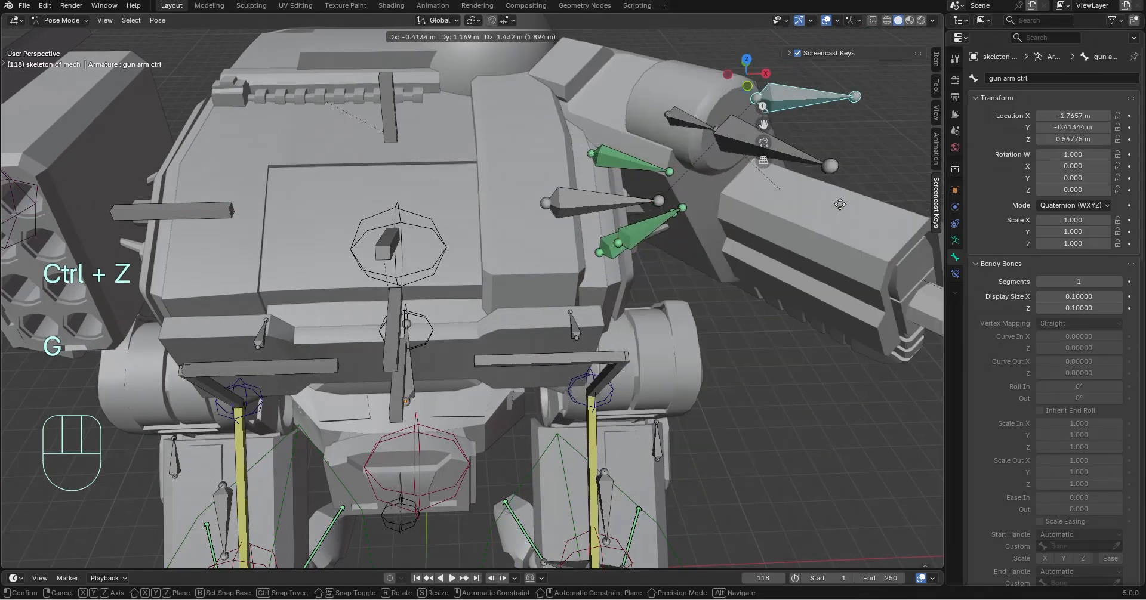
{"action": "key", "text": "x"}
{"action": "key", "text": "z"}
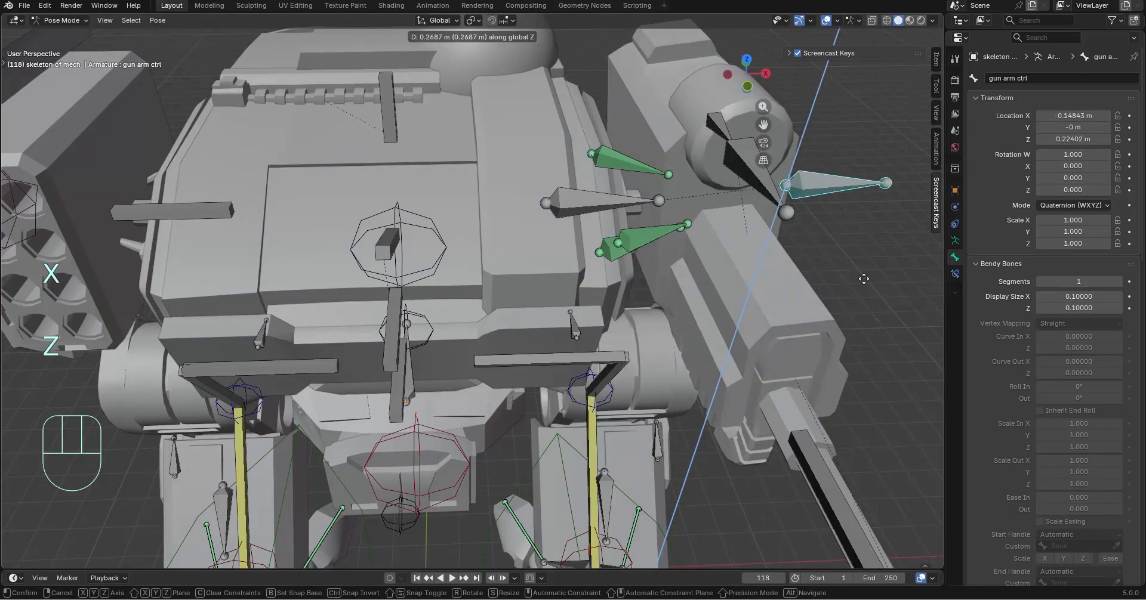
{"action": "key", "text": "ctrl+z"}
Switch the mech armature out of Pose Mode into Object Mode to reach the gun shoulder connector meshes
{"action": "middle_click_drag", "start_coordinate": [672, 290], "coordinate": [625, 320]}
{"action": "middle_click_drag", "start_coordinate": [626, 320], "coordinate": [577, 348], "text": "shift"}
{"action": "scroll", "coordinate": [578, 348], "scroll_direction": "up", "scroll_amount": 3}
{"action": "middle_click_drag", "start_coordinate": [577, 348], "coordinate": [624, 267]}
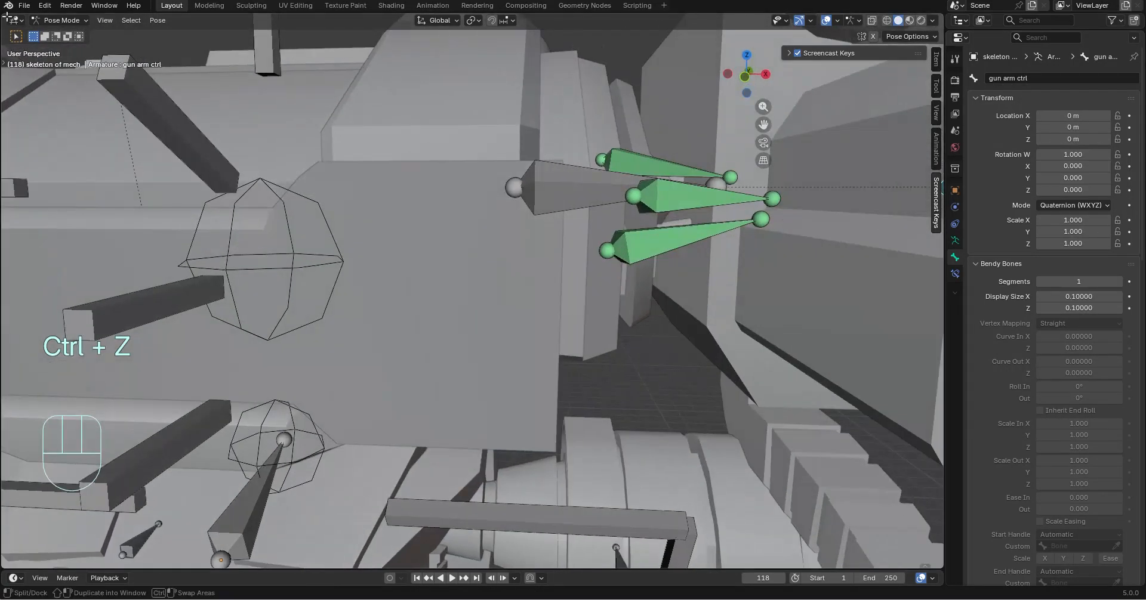
{"action": "left_click", "coordinate": [66, 46]}
{"action": "left_click", "coordinate": [59, 20]}
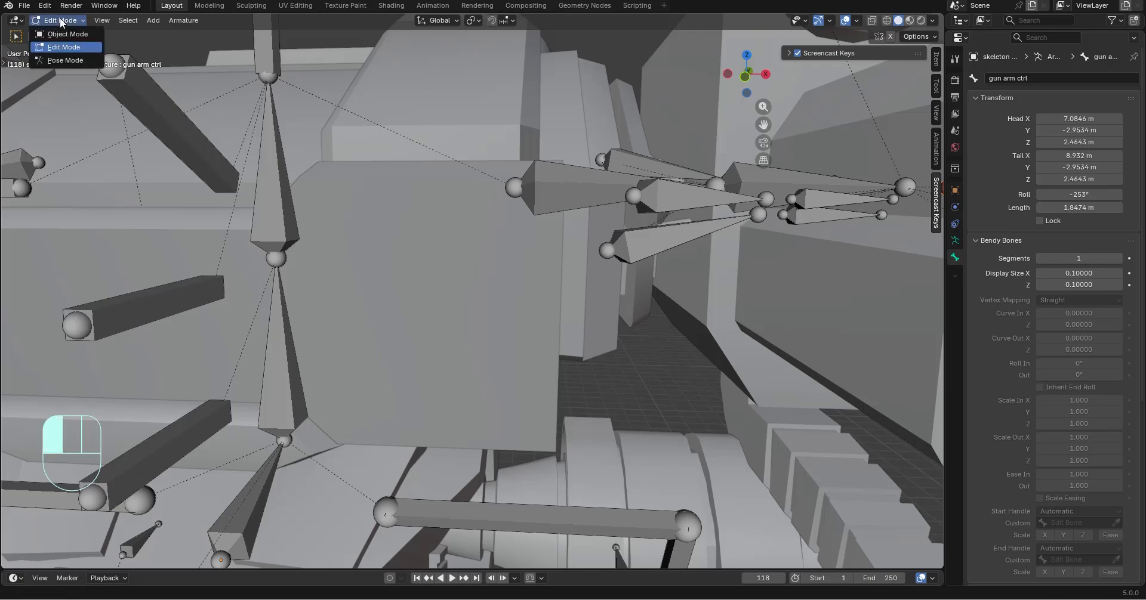
{"action": "left_click", "coordinate": [68, 34]}
Select the front gun shoulder connector mesh with the armature and parent it to the front connector bone in Pose Mode, using the Object type
{"action": "middle_click_drag", "start_coordinate": [530, 232], "coordinate": [632, 412], "text": "shift"}
{"action": "scroll", "coordinate": [432, 275], "scroll_direction": "up", "scroll_amount": 4}
{"action": "left_click", "coordinate": [339, 230]}
{"action": "left_click", "coordinate": [412, 277], "text": "shift"}
{"action": "left_click", "coordinate": [72, 20]}
{"action": "left_click", "coordinate": [70, 60]}
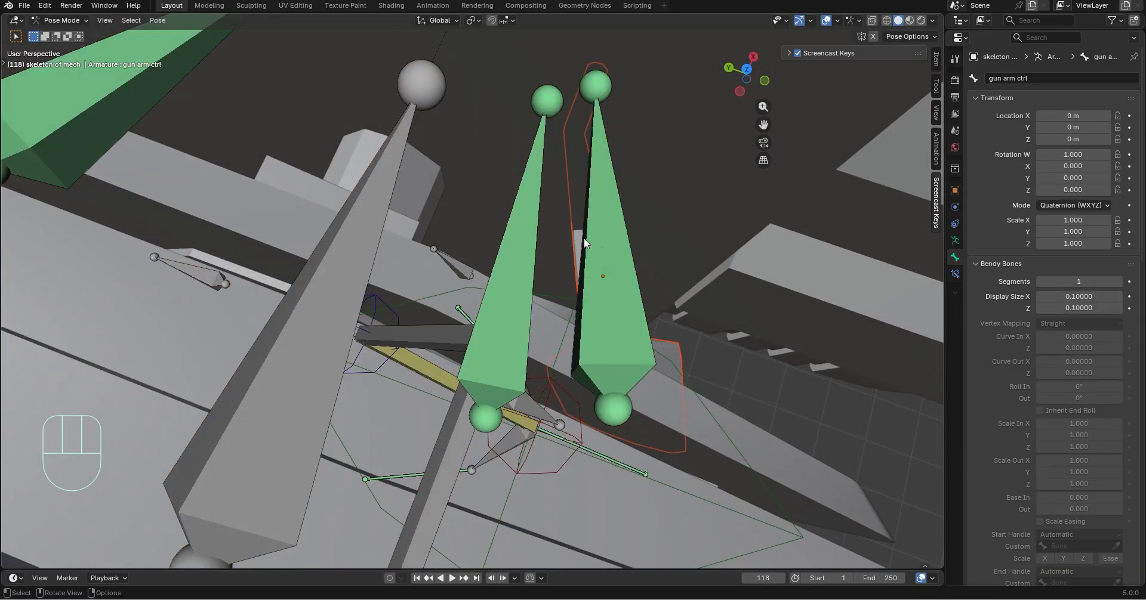
{"action": "left_click", "coordinate": [625, 291]}
{"action": "key", "text": "ctrl+p"}
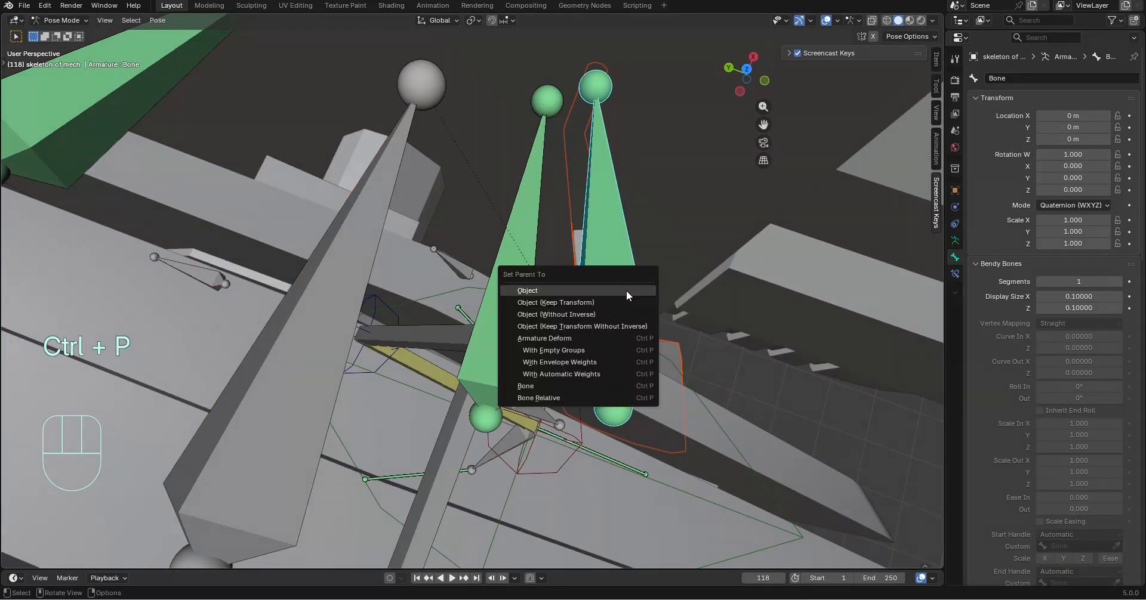
{"action": "left_click", "coordinate": [626, 290]}
Try hiding the gun arm ctrl bone and undo it, and test moving that bone freely and undo the move
{"action": "middle_click_drag", "start_coordinate": [633, 291], "coordinate": [711, 144]}
{"action": "left_click", "coordinate": [712, 144]}
{"action": "middle_click_drag", "start_coordinate": [736, 264], "coordinate": [624, 245]}
{"action": "key", "text": "h"}
{"action": "key", "text": "ctrl+z"}
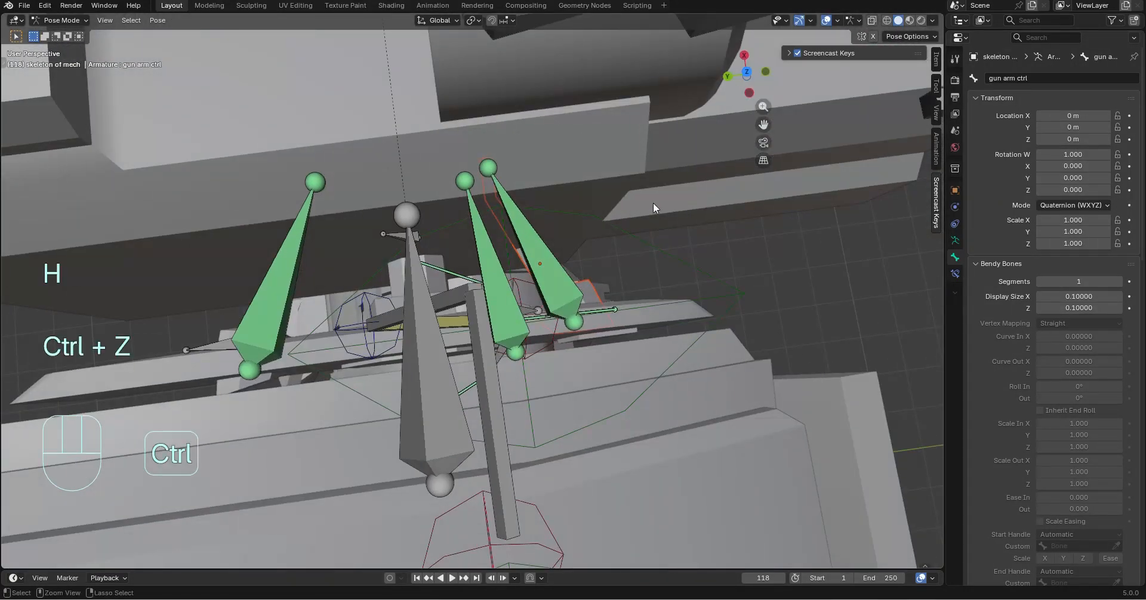
{"action": "key", "text": "g"}
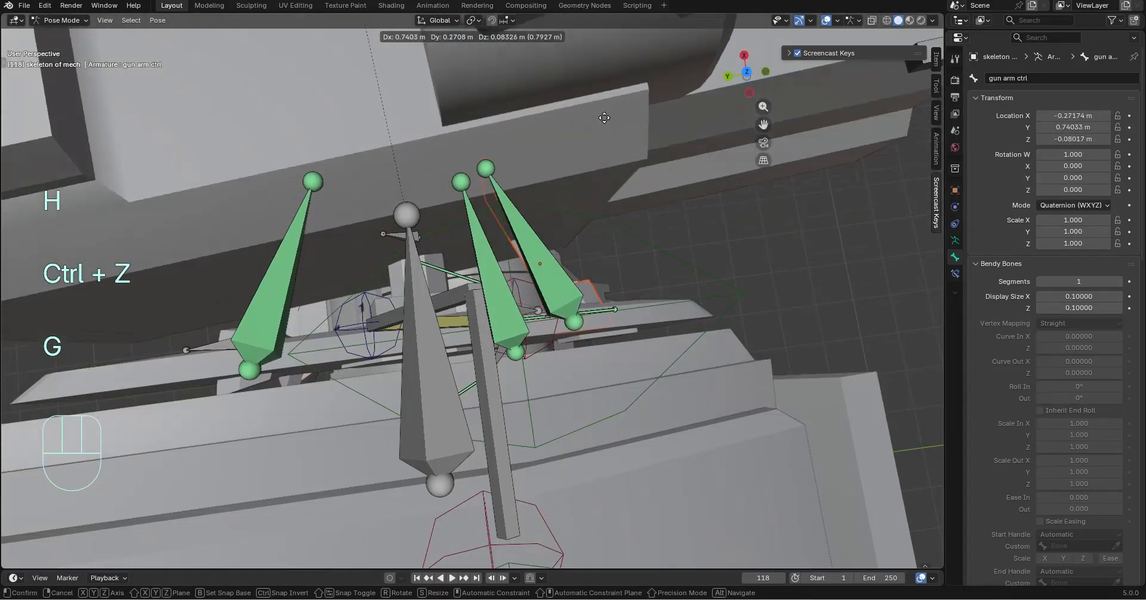
{"action": "key", "text": "ctrl+z"}
With the front connector bone hidden, test moving the gun arm ctrl bone along global X and Z, and undo both the move and the hiding
{"action": "middle_click_drag", "start_coordinate": [578, 119], "coordinate": [527, 263]}
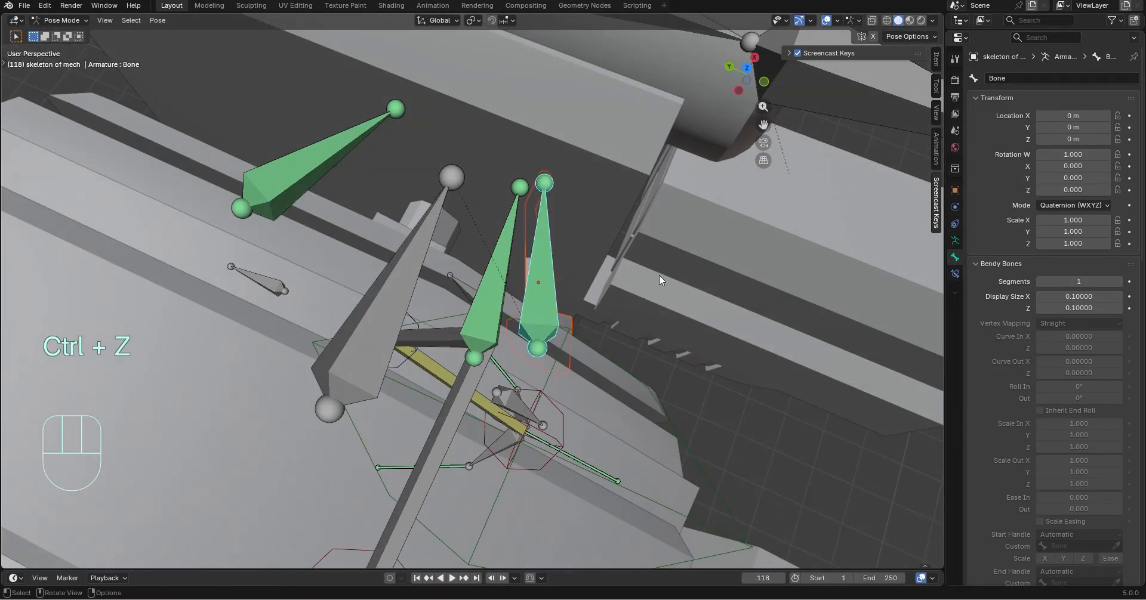
{"action": "middle_click_drag", "start_coordinate": [659, 275], "coordinate": [681, 289]}
{"action": "key", "text": "h"}
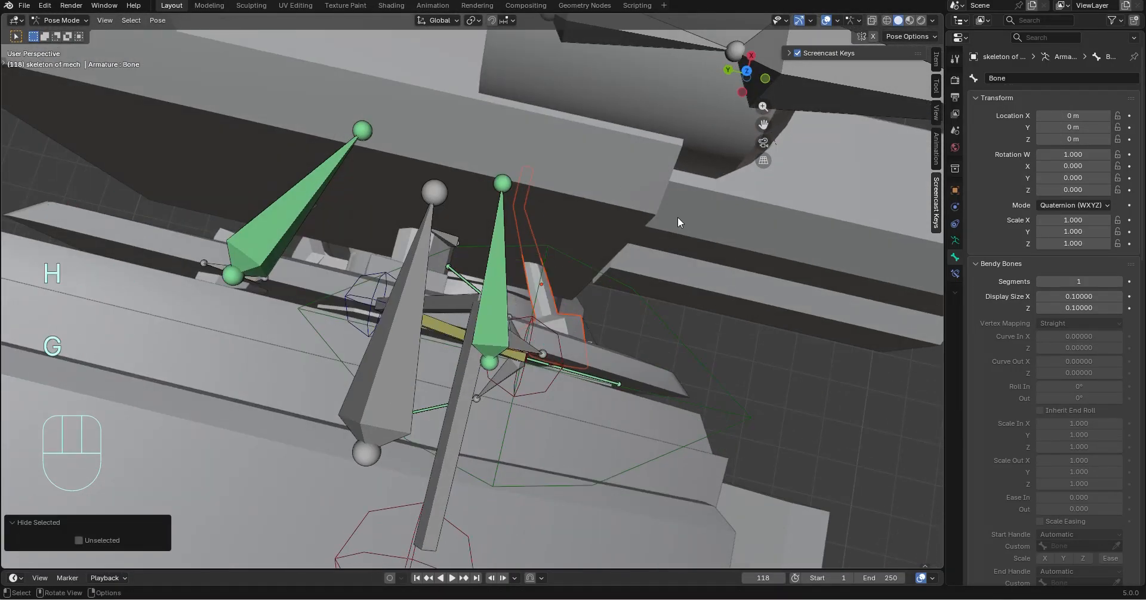
{"action": "middle_click_drag", "start_coordinate": [678, 222], "coordinate": [672, 195]}
{"action": "left_click", "coordinate": [486, 54]}
{"action": "key", "text": "g"}
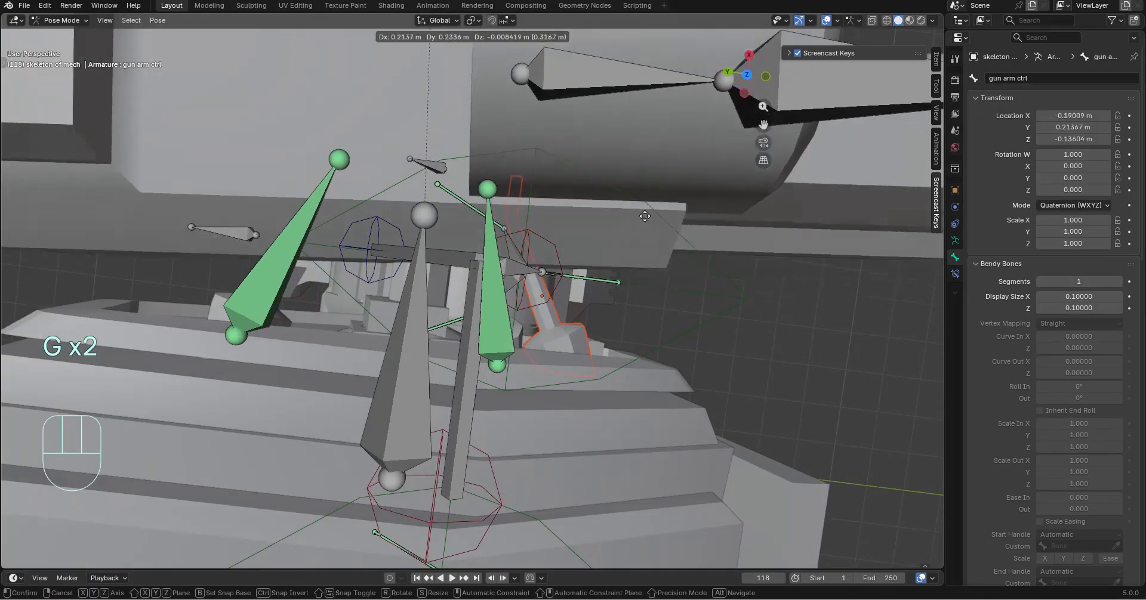
{"action": "key", "text": "x"}
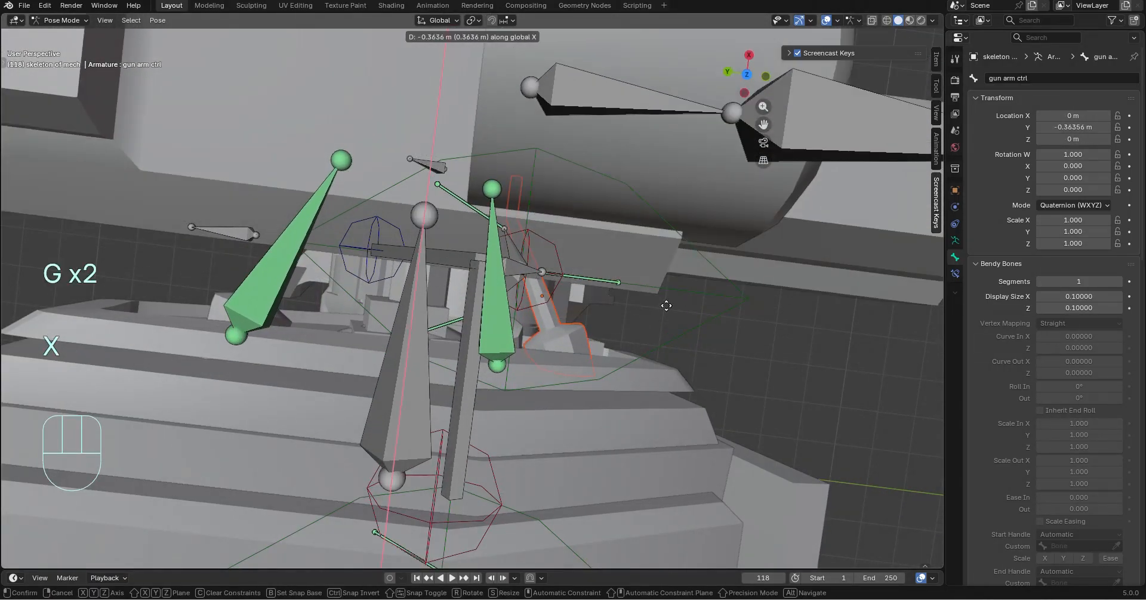
{"action": "key", "text": "z"}
{"action": "left_click", "coordinate": [559, 332]}
{"action": "key", "text": "ctrl+z"}
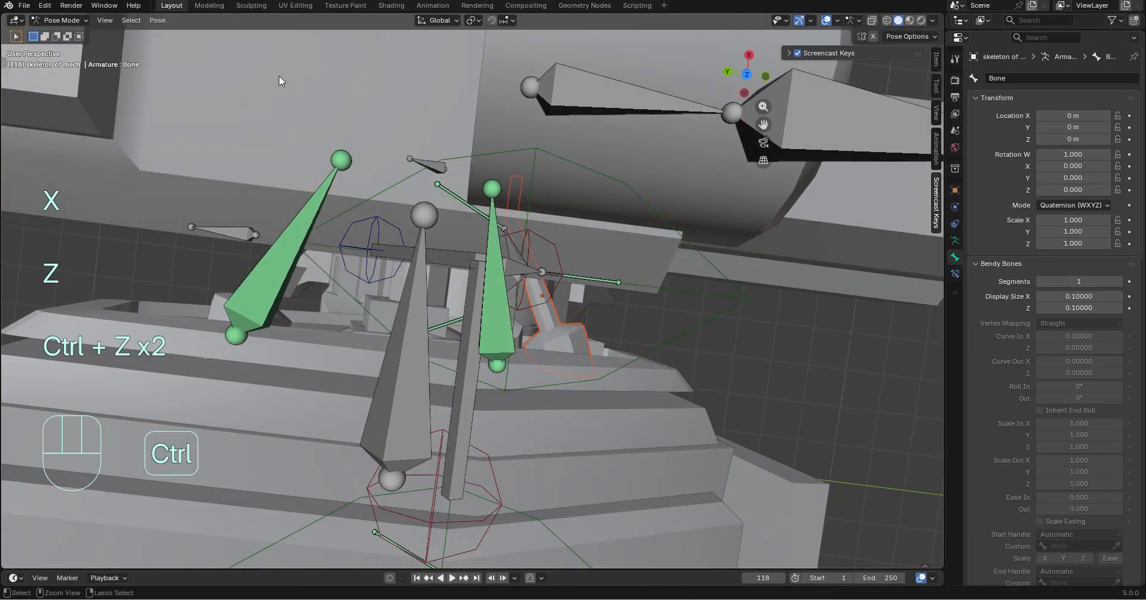
{"action": "key", "text": "ctrl+z"}
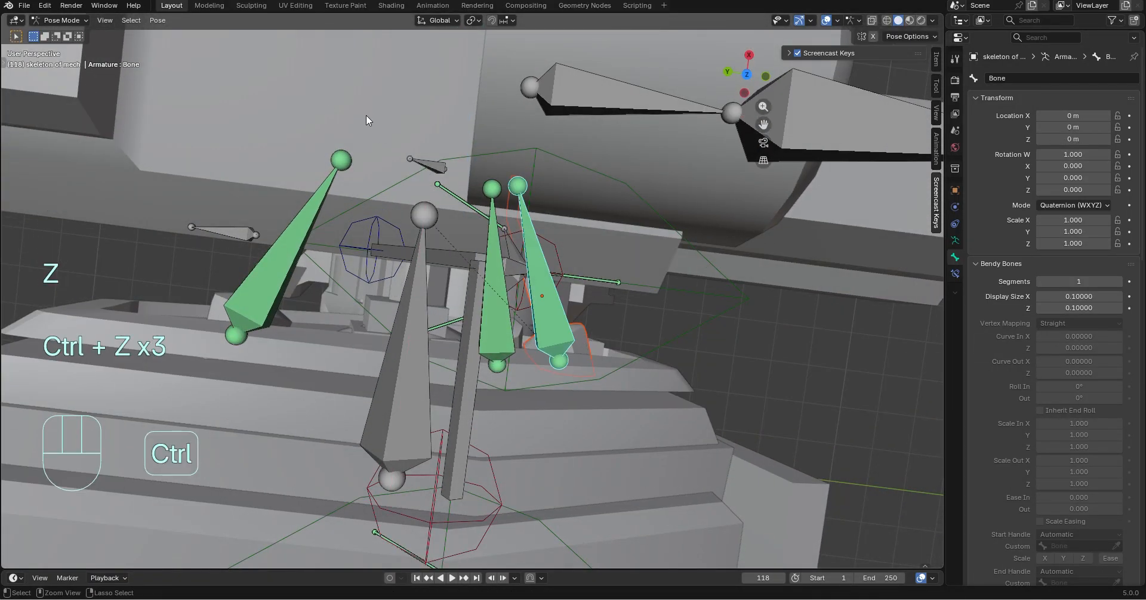
Repeat the Object-type parenting of the front connector mesh and test it by moving the gun arm ctrl bone freely
{"action": "key", "text": "ctrl+p"}
{"action": "left_click", "coordinate": [550, 299]}
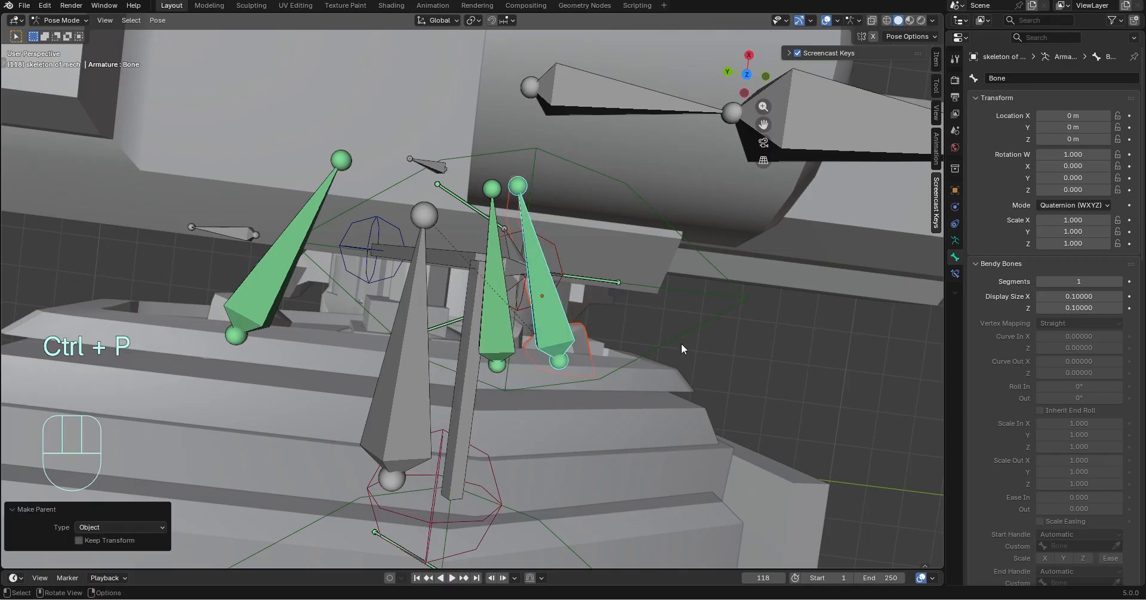
{"action": "scroll", "coordinate": [687, 344], "scroll_direction": "down", "scroll_amount": 3}
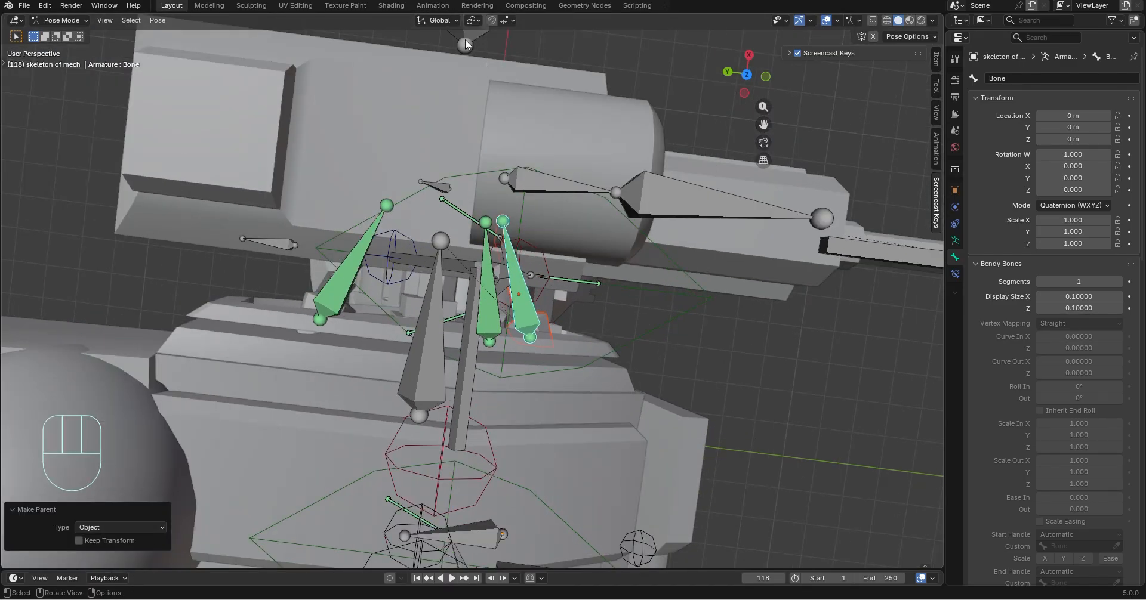
{"action": "left_click", "coordinate": [465, 42]}
{"action": "key", "text": "g"}
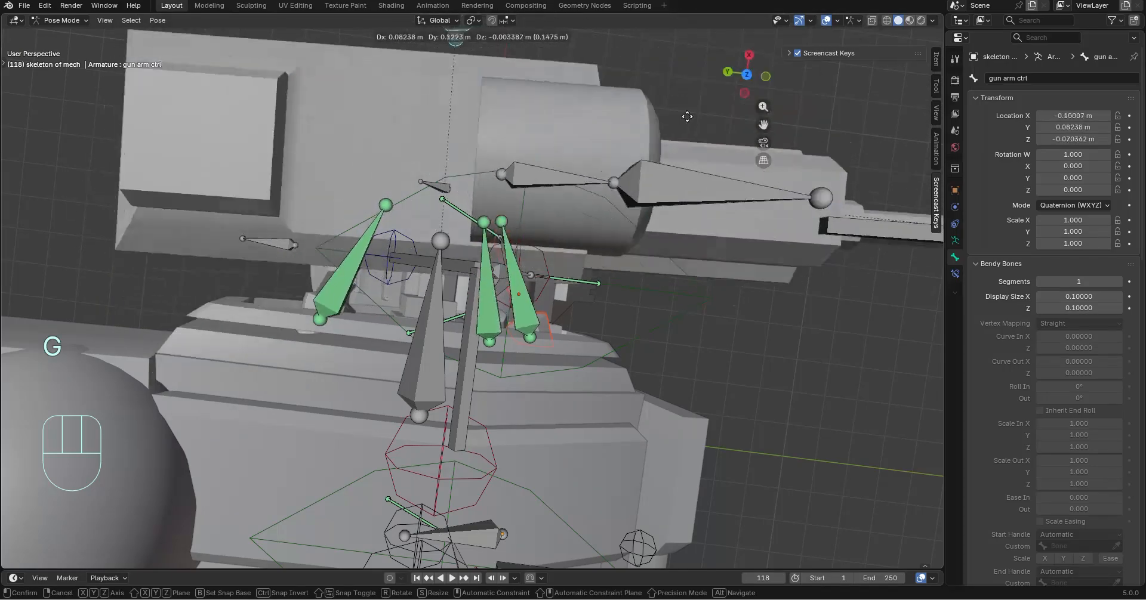
{"action": "left_click", "coordinate": [633, 143]}
In Object Mode, clear the parent of the front gun shoulder connector mesh Cube.017
{"action": "middle_click_drag", "start_coordinate": [632, 143], "coordinate": [485, 295]}
{"action": "left_click", "coordinate": [351, 305]}
{"action": "left_click", "coordinate": [61, 34]}
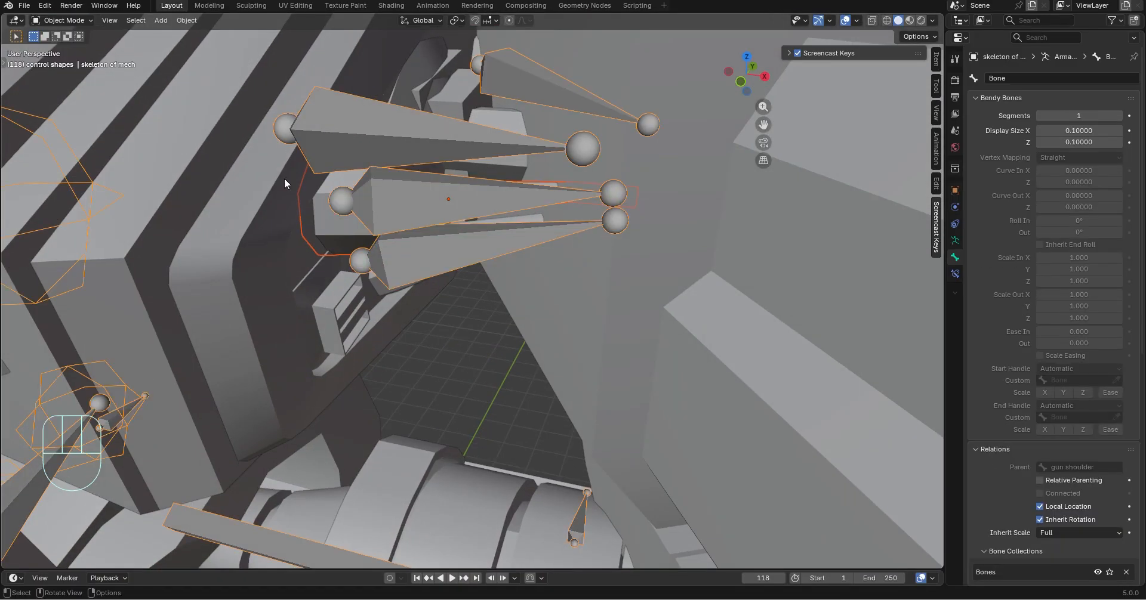
{"action": "left_click", "coordinate": [328, 234]}
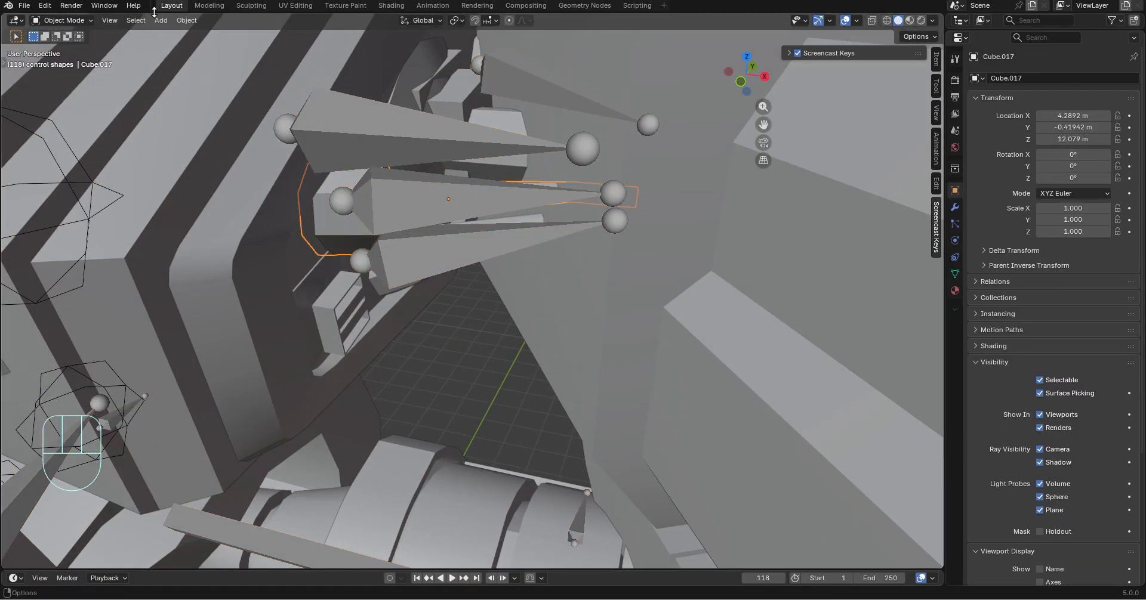
{"action": "left_click", "coordinate": [186, 21]}
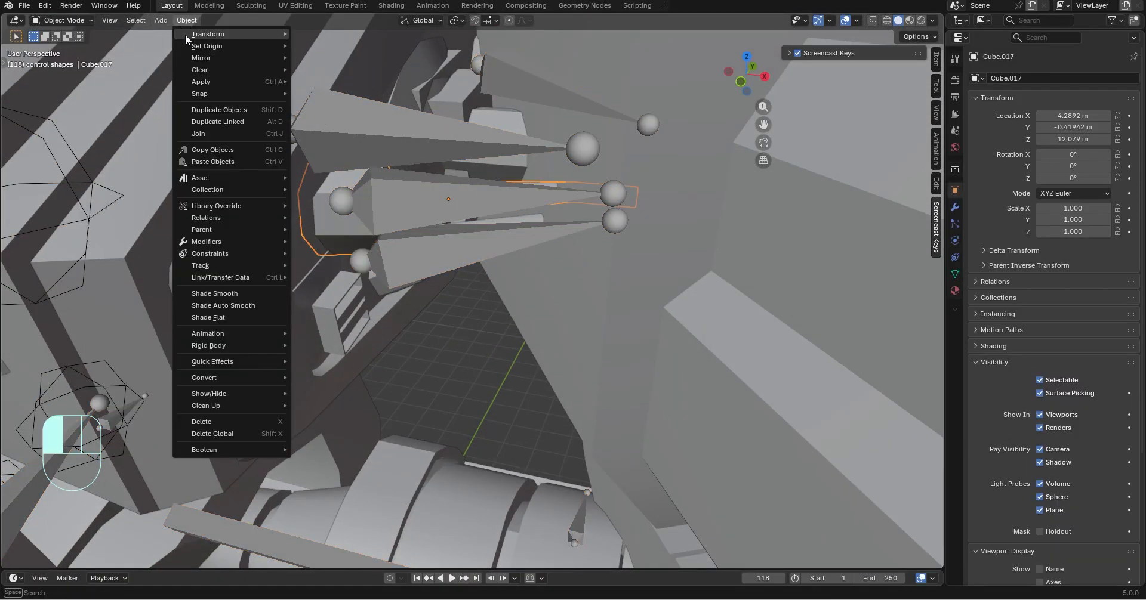
{"action": "left_click", "coordinate": [210, 70]}
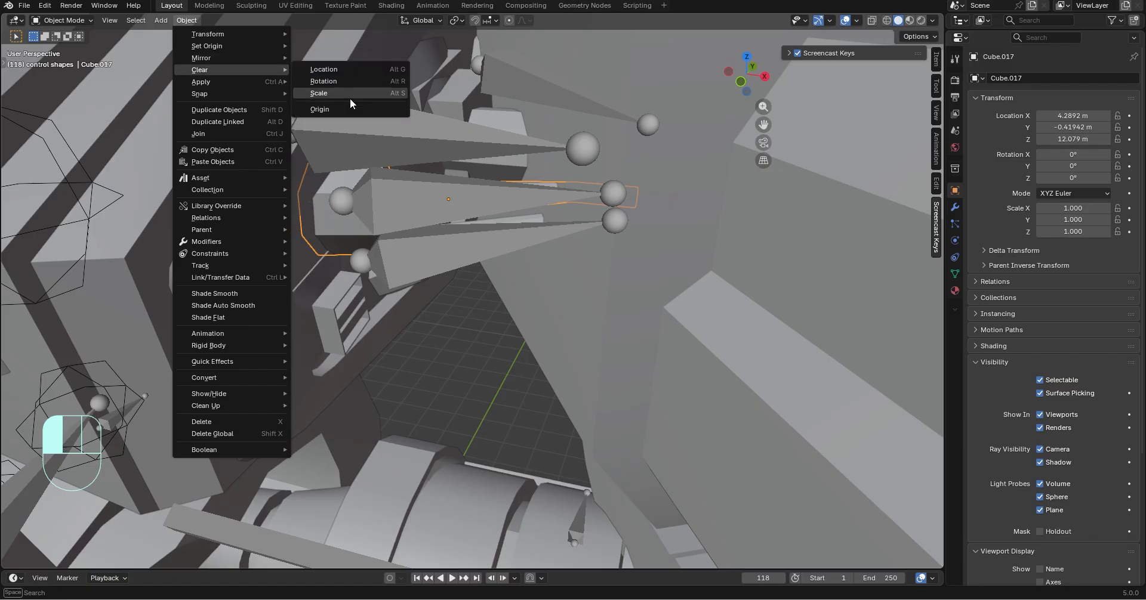
{"action": "mouse_move", "coordinate": [222, 94]}
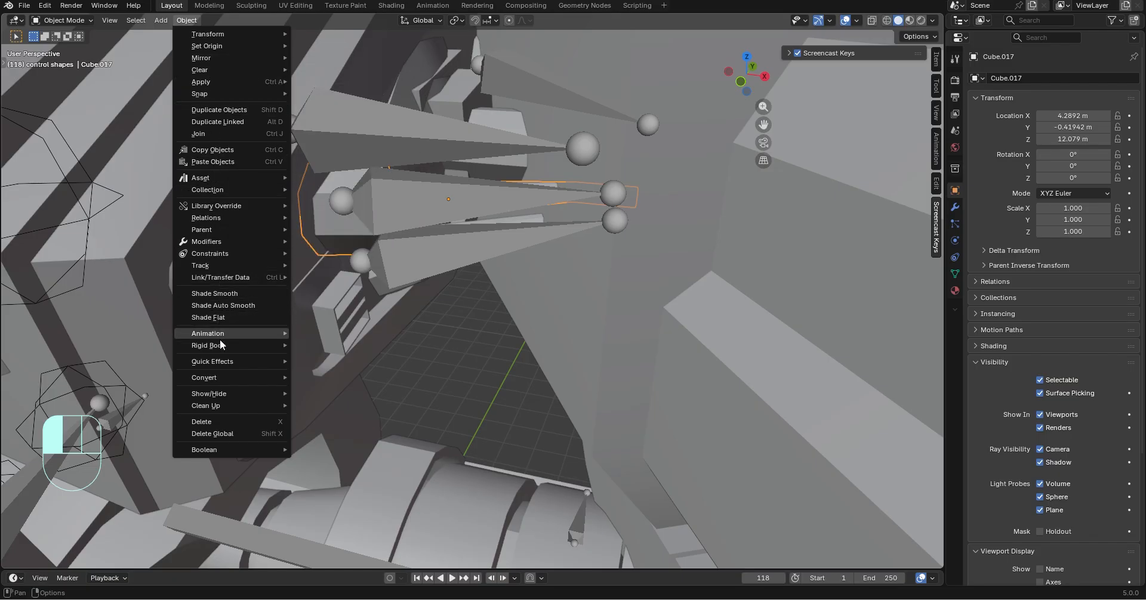
{"action": "mouse_move", "coordinate": [217, 229]}
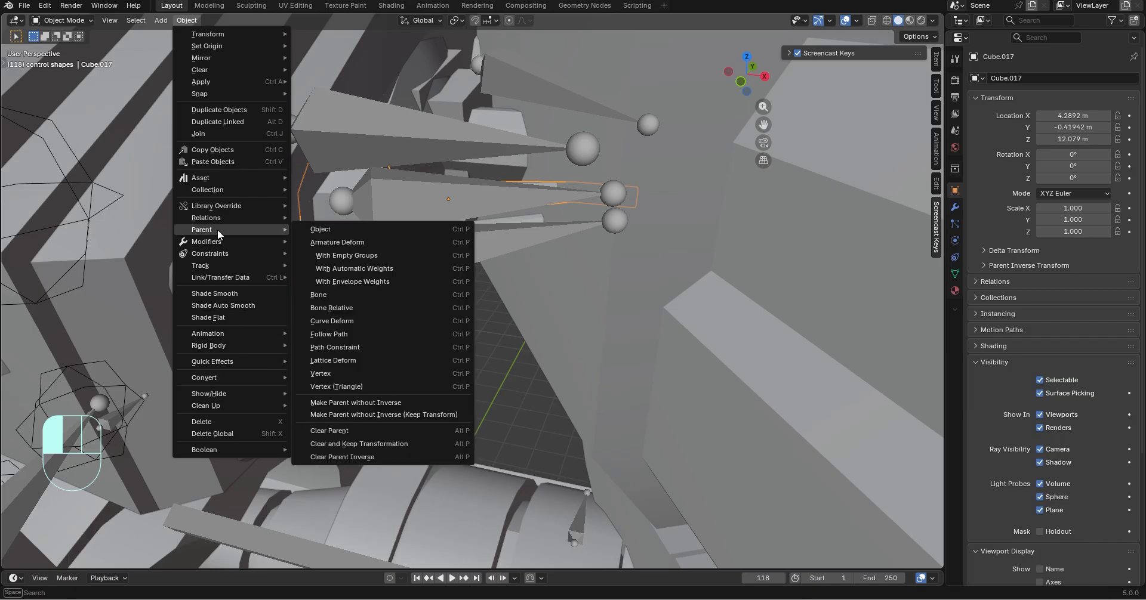
{"action": "left_click", "coordinate": [343, 432]}
Select the front connector mesh together with the mech armature and switch to Pose Mode
{"action": "middle_click_drag", "start_coordinate": [373, 322], "coordinate": [378, 282]}
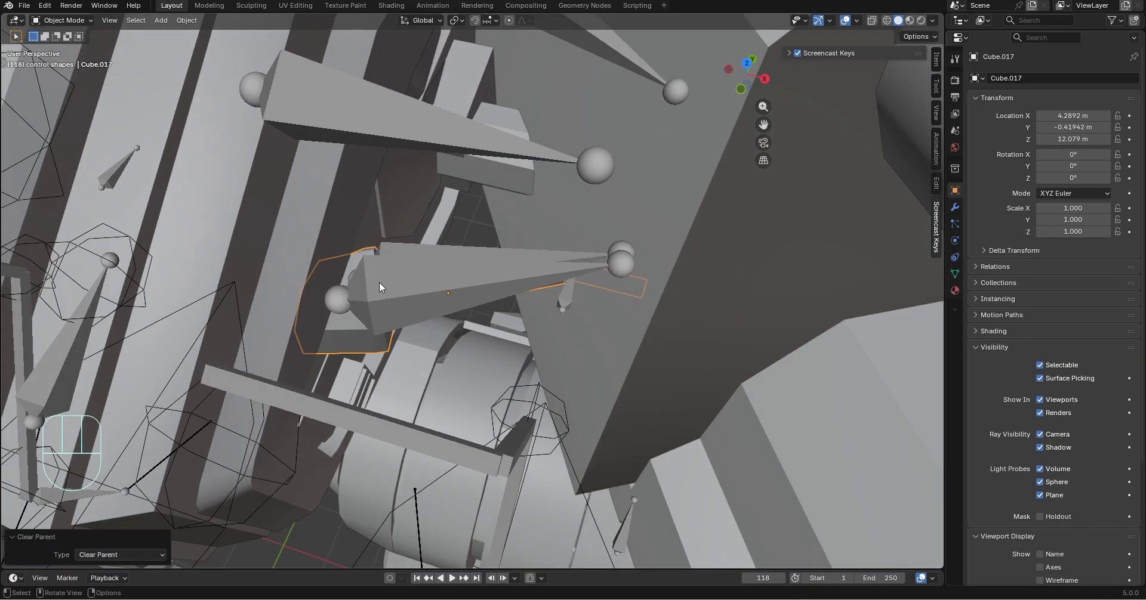
{"action": "left_click", "coordinate": [425, 299]}
{"action": "scroll", "coordinate": [429, 302], "scroll_direction": "down", "scroll_amount": 2}
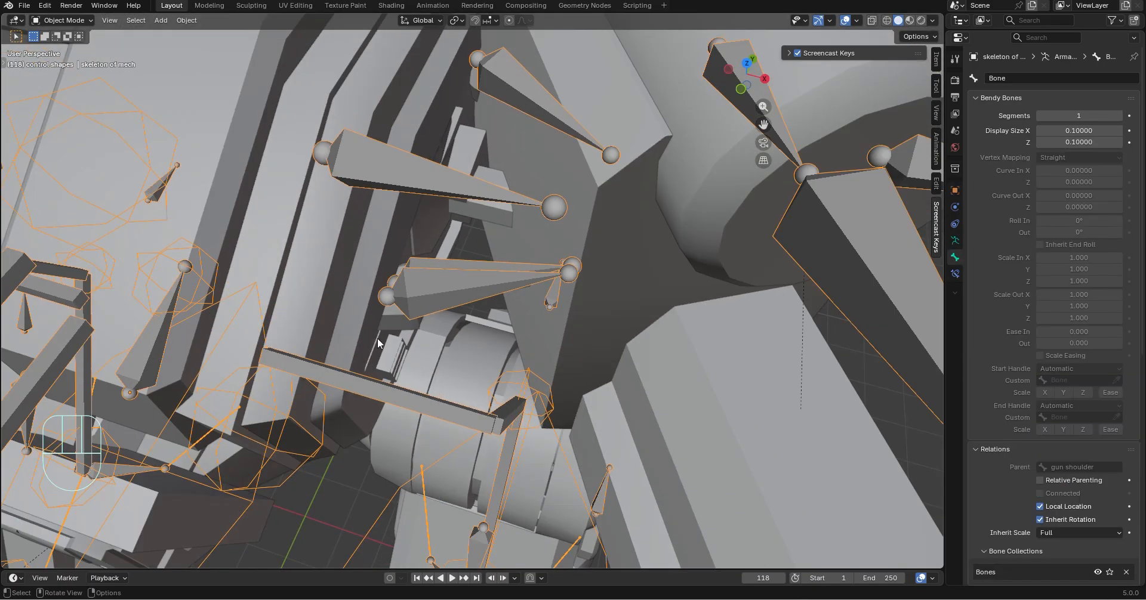
{"action": "left_click", "coordinate": [407, 329]}
{"action": "left_click", "coordinate": [425, 296], "text": "shift"}
{"action": "left_click", "coordinate": [63, 20]}
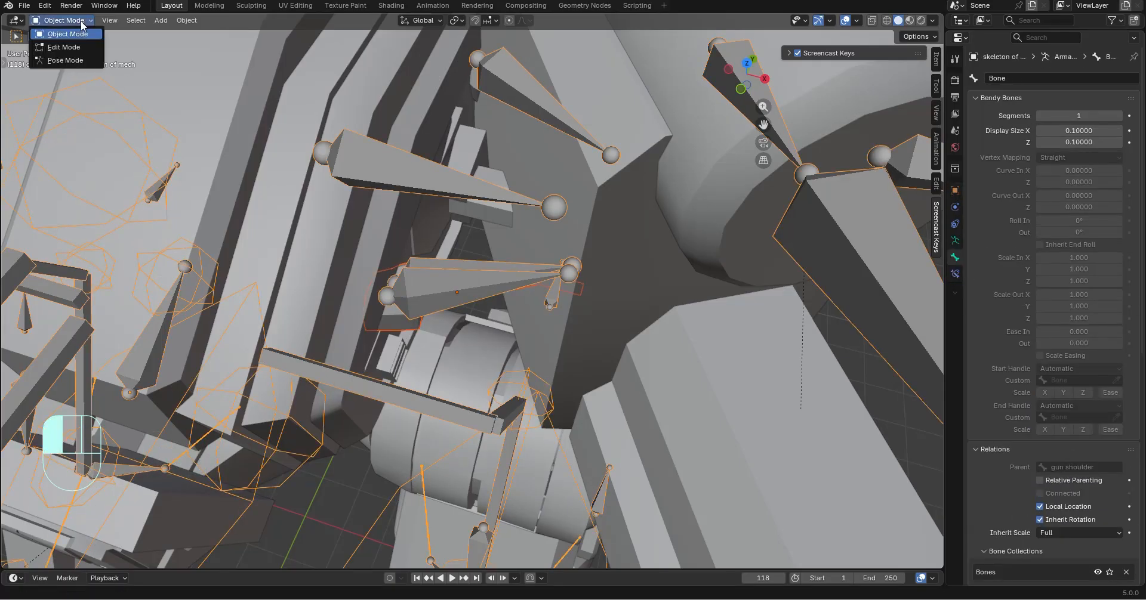
{"action": "left_click", "coordinate": [83, 60]}
Select all the bones and clear all their pose transforms
{"action": "middle_click_drag", "start_coordinate": [378, 259], "coordinate": [474, 228]}
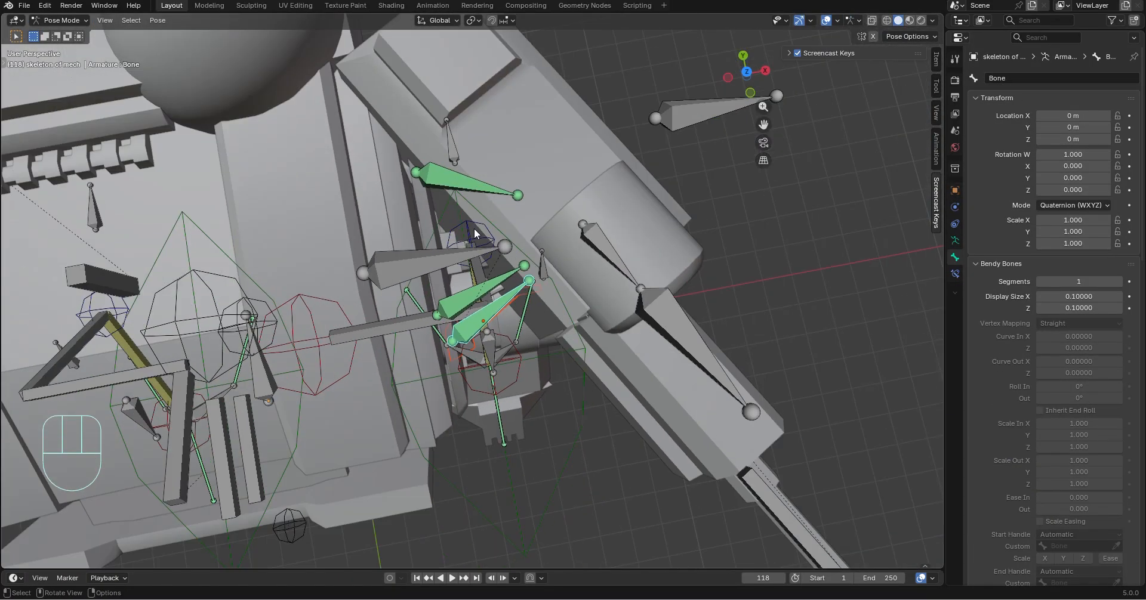
{"action": "key", "text": "a"}
{"action": "left_click", "coordinate": [157, 22]}
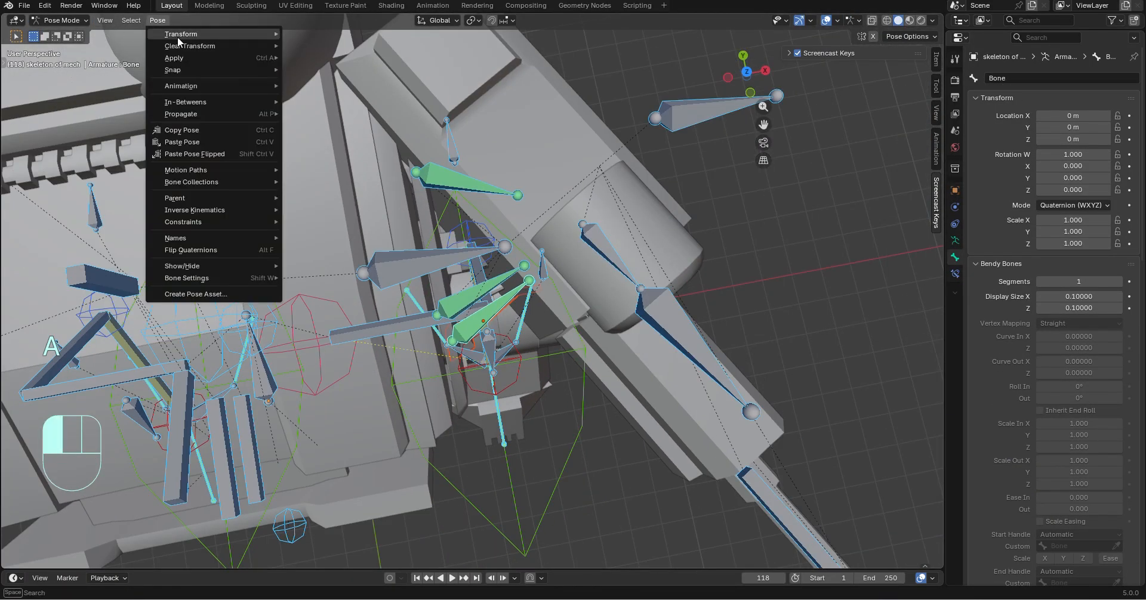
{"action": "mouse_move", "coordinate": [268, 48]}
{"action": "left_click", "coordinate": [310, 46]}
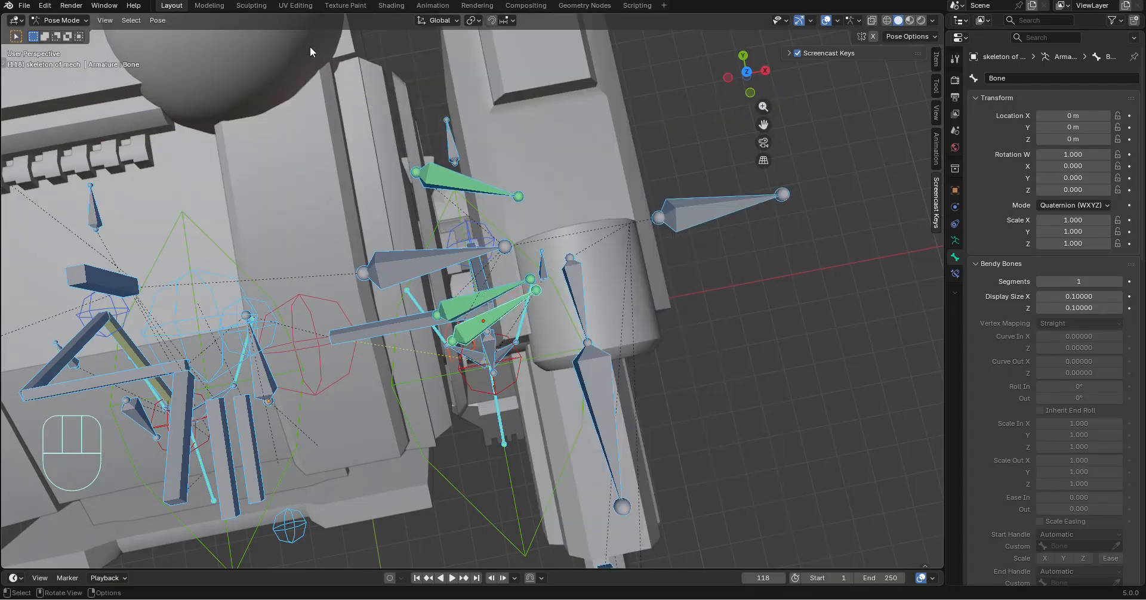
Parent the front gun shoulder connector mesh to the armature with the Object type while the front connector bone is active
{"action": "middle_click_drag", "start_coordinate": [576, 194], "coordinate": [619, 217]}
{"action": "middle_click_drag", "start_coordinate": [597, 372], "coordinate": [573, 298], "text": "shift"}
{"action": "scroll", "coordinate": [656, 311], "scroll_direction": "up", "scroll_amount": 4}
{"action": "middle_click_drag", "start_coordinate": [710, 317], "coordinate": [324, 201]}
{"action": "middle_click_drag", "start_coordinate": [382, 239], "coordinate": [535, 231]}
{"action": "key", "text": "ctrl+p"}
{"action": "left_click", "coordinate": [354, 231]}
Move the gun arm ctrl bone about -0.52 m in X, 0.25 m in Y and -0.12 m in Z to test the shoulder connectors
{"action": "scroll", "coordinate": [356, 231], "scroll_direction": "down", "scroll_amount": 3}
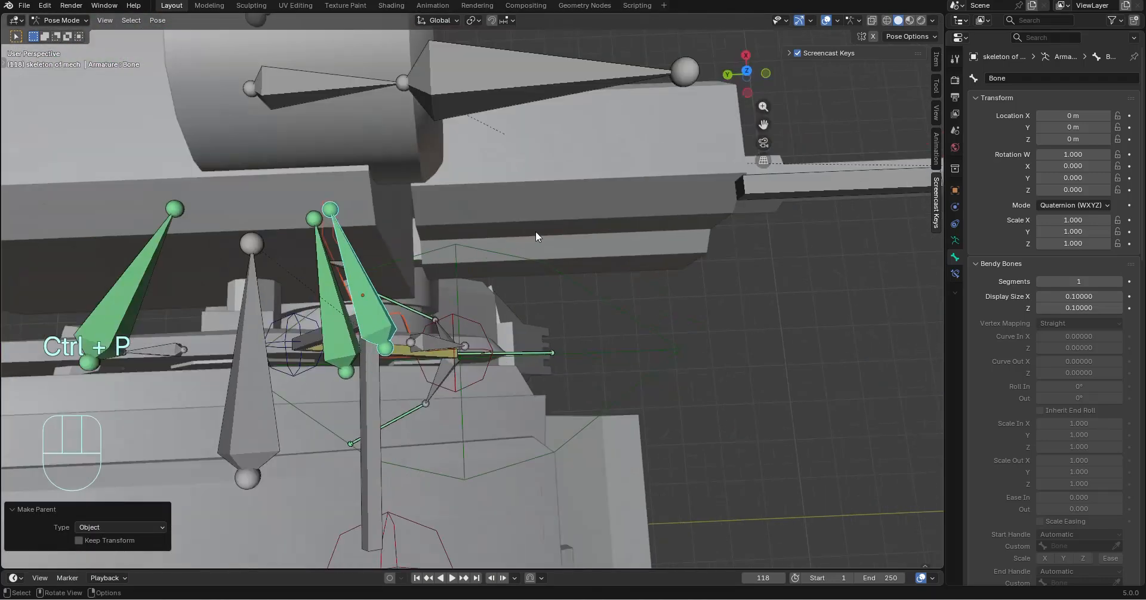
{"action": "scroll", "coordinate": [536, 231], "scroll_direction": "down", "scroll_amount": 2}
{"action": "left_click", "coordinate": [337, 69]}
{"action": "middle_click_drag", "start_coordinate": [597, 158], "coordinate": [620, 196]}
{"action": "key", "text": "g"}
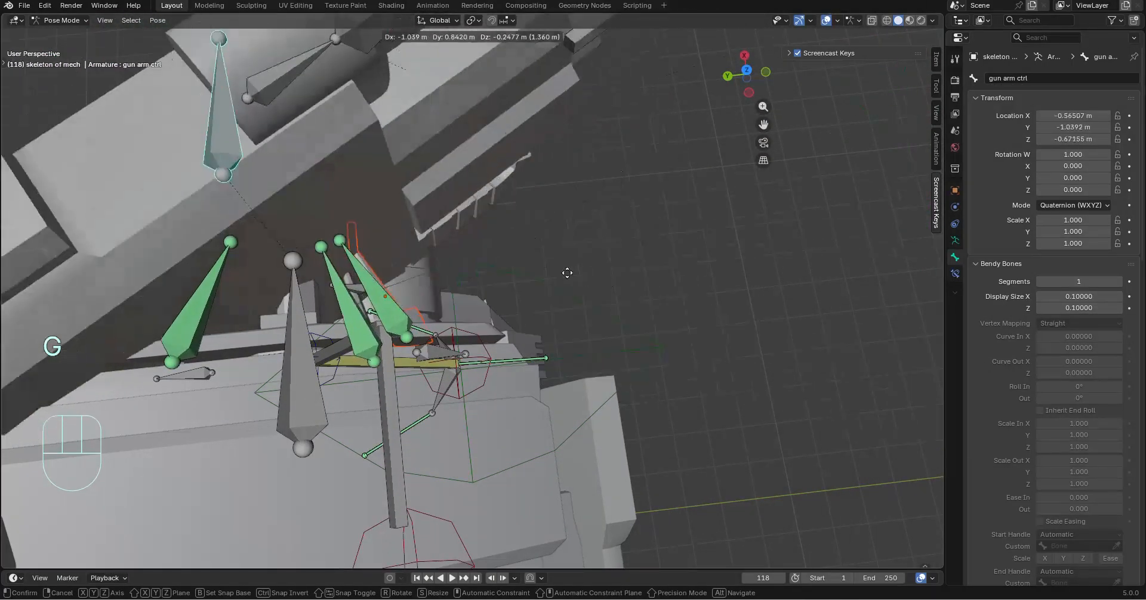
{"action": "left_click", "coordinate": [567, 248]}
{"action": "middle_click_drag", "start_coordinate": [567, 248], "coordinate": [474, 388]}
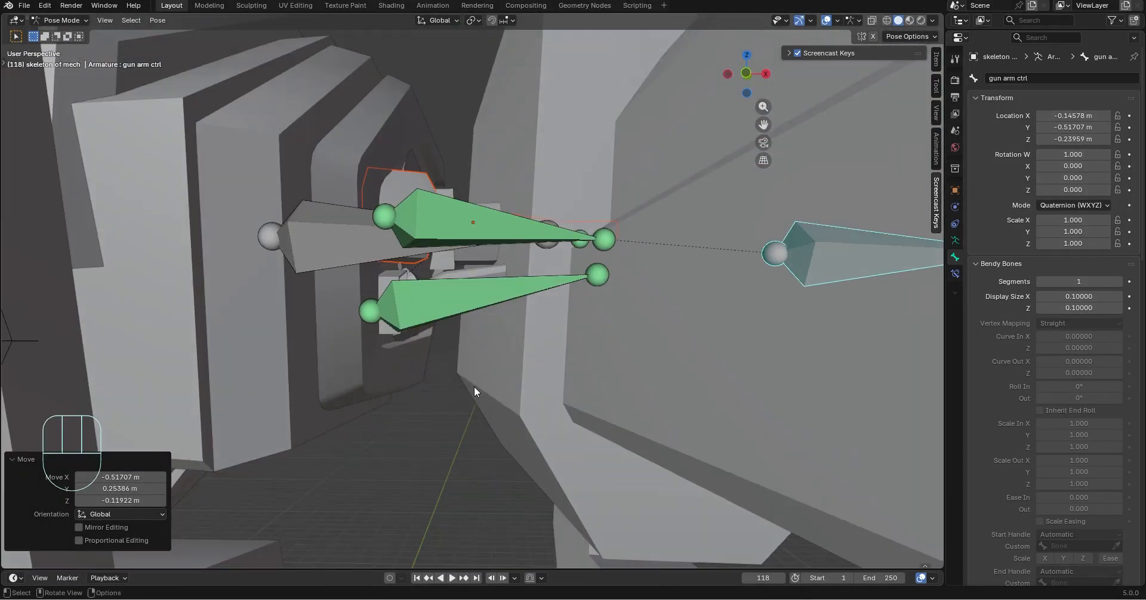
Switch to Object Mode and select the front gun shoulder connector mesh Cube.017
{"action": "left_click", "coordinate": [67, 21]}
{"action": "left_click", "coordinate": [68, 33]}
{"action": "left_click", "coordinate": [451, 197]}
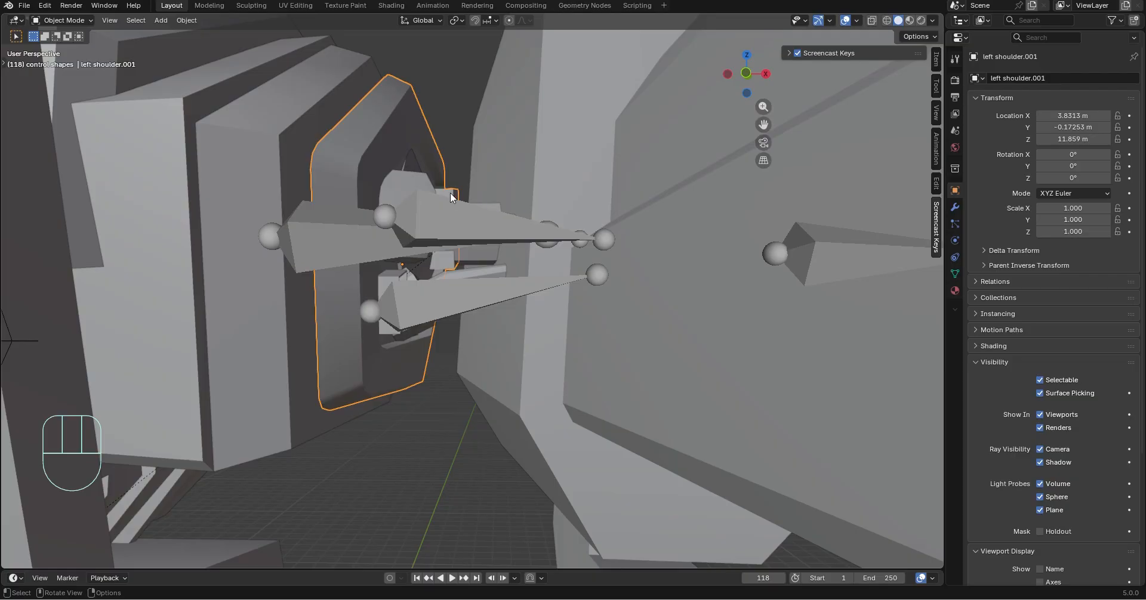
{"action": "middle_click_drag", "start_coordinate": [449, 202], "coordinate": [379, 107]}
Try moving the front connector mesh away from the shoulder to inspect it, and undo the moves
{"action": "key", "text": "g"}
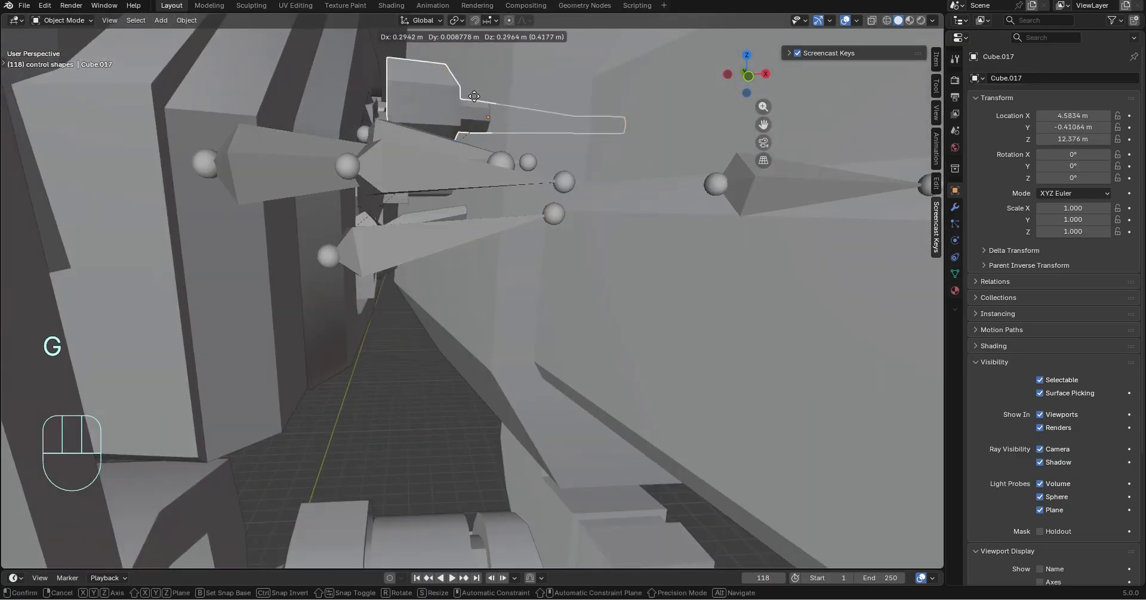
{"action": "key", "text": "ctrl+z"}
{"action": "middle_click_drag", "start_coordinate": [474, 98], "coordinate": [382, 310], "text": "shift"}
{"action": "key", "text": "g"}
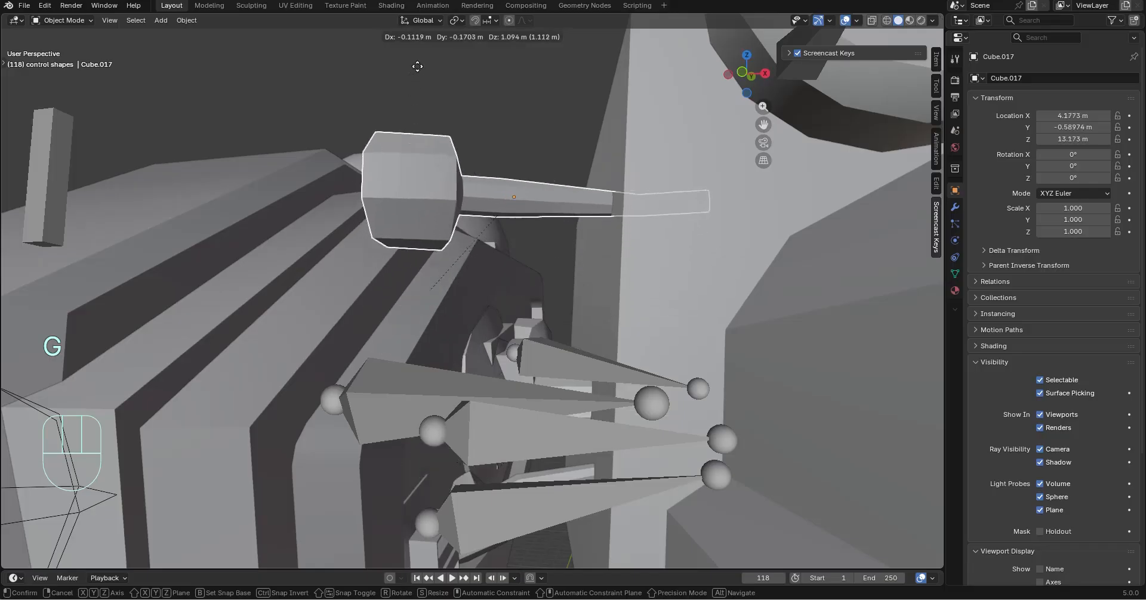
{"action": "left_click", "coordinate": [317, 463]}
{"action": "middle_click_drag", "start_coordinate": [317, 463], "coordinate": [422, 433]}
{"action": "key", "text": "ctrl+z"}
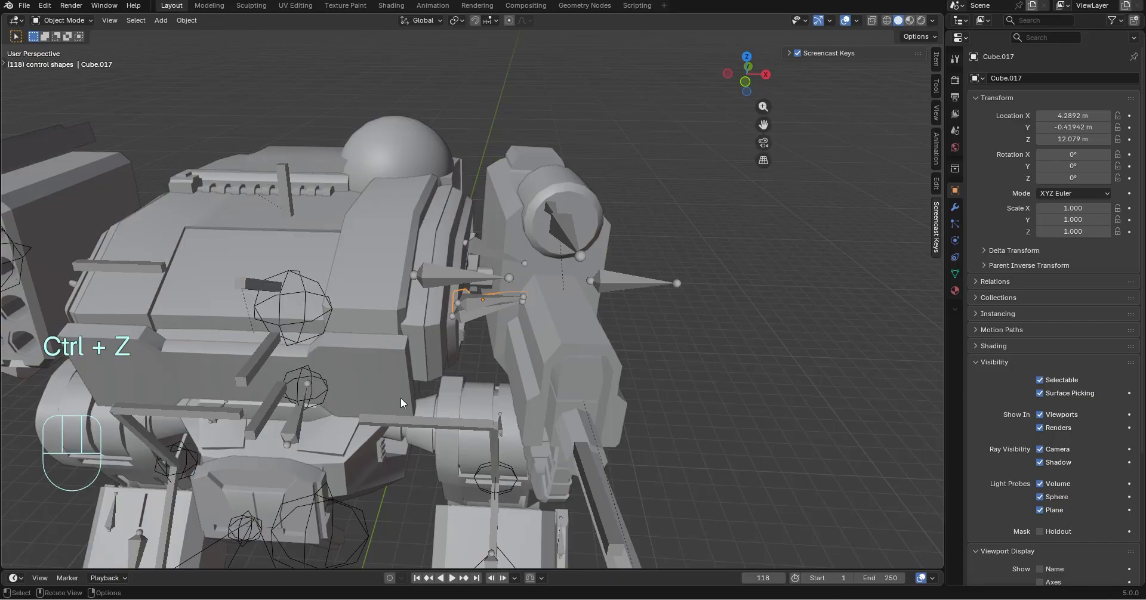
Open the Set Origin options for the selected front gun shoulder connector mesh
{"action": "scroll", "coordinate": [404, 399], "scroll_direction": "up", "scroll_amount": 5}
{"action": "scroll", "coordinate": [409, 400], "scroll_direction": "down", "scroll_amount": 5}
{"action": "scroll", "coordinate": [362, 381], "scroll_direction": "up", "scroll_amount": 5}
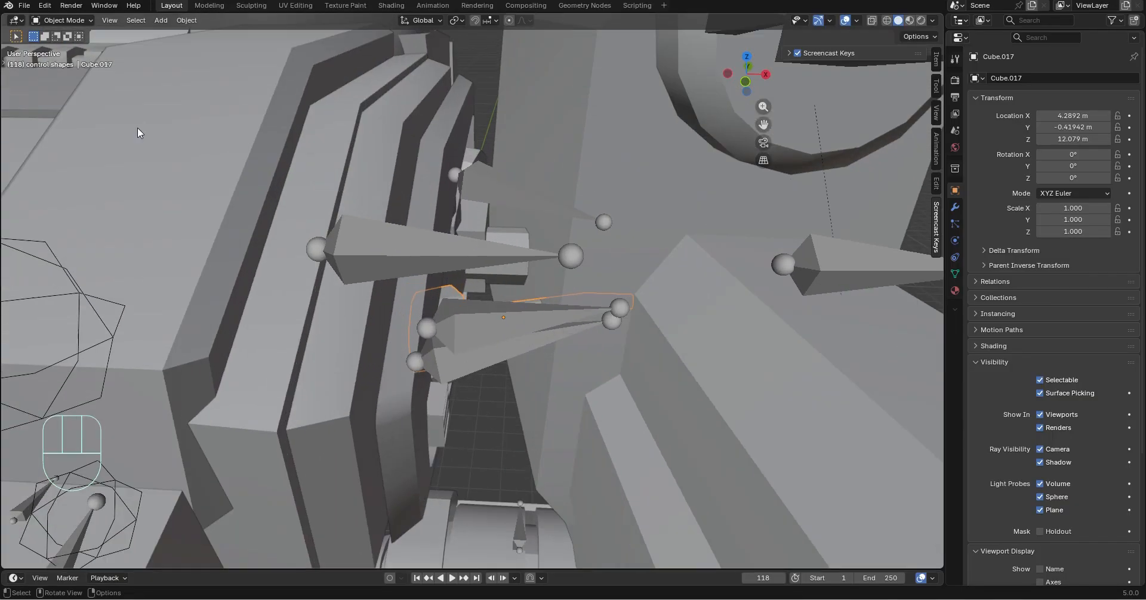
{"action": "left_click", "coordinate": [159, 20]}
{"action": "mouse_move", "coordinate": [204, 47]}
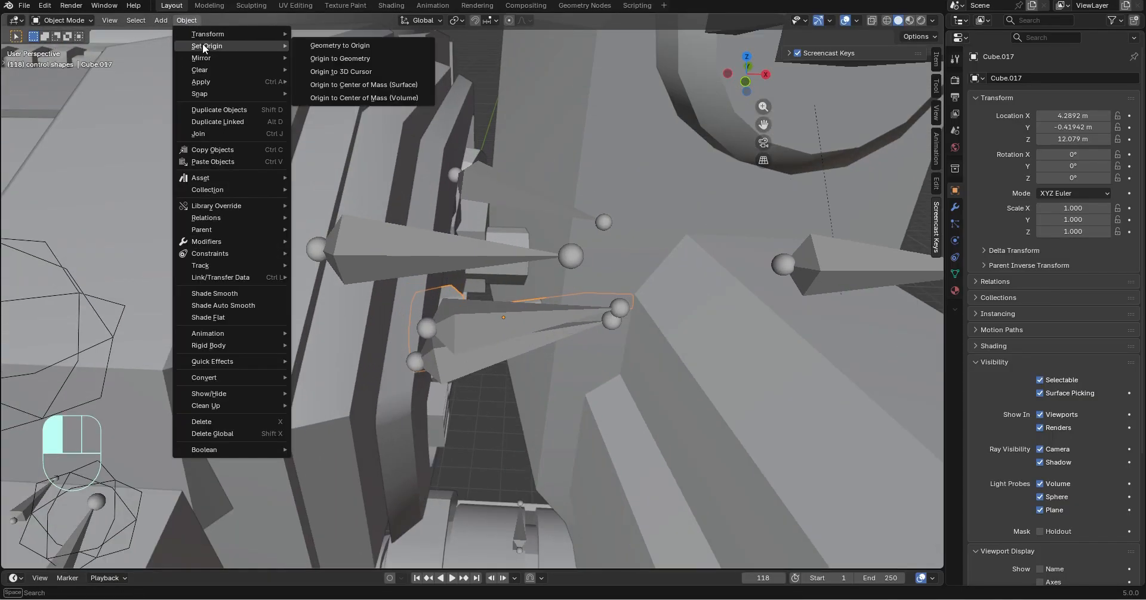
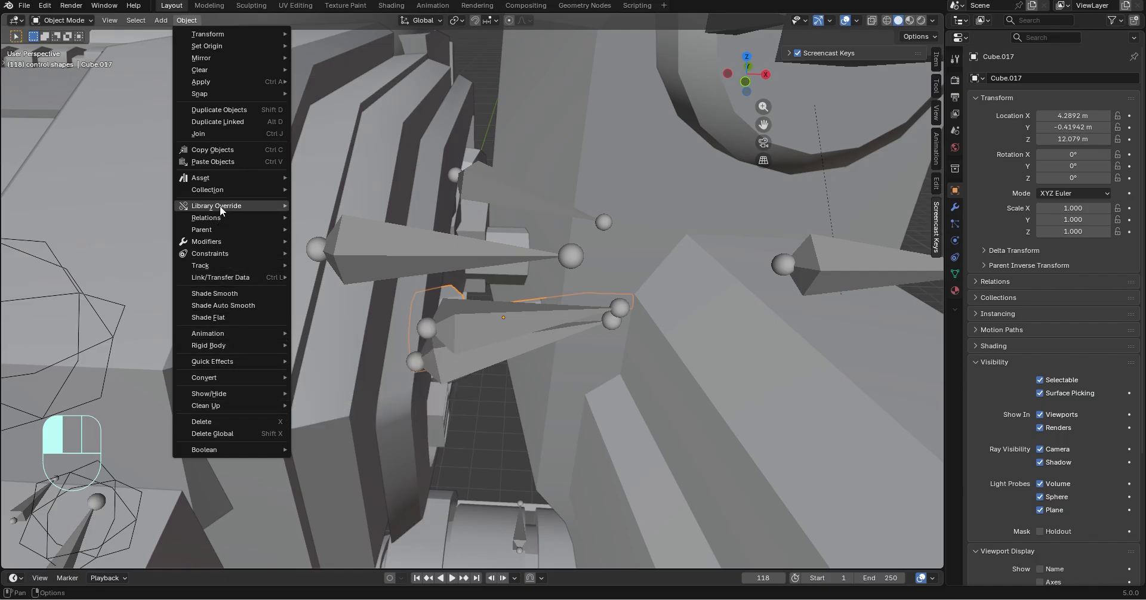
Clear the parent of the front gun shoulder connector mesh Cube.017 while keeping its transformation
{"action": "mouse_move", "coordinate": [223, 230]}
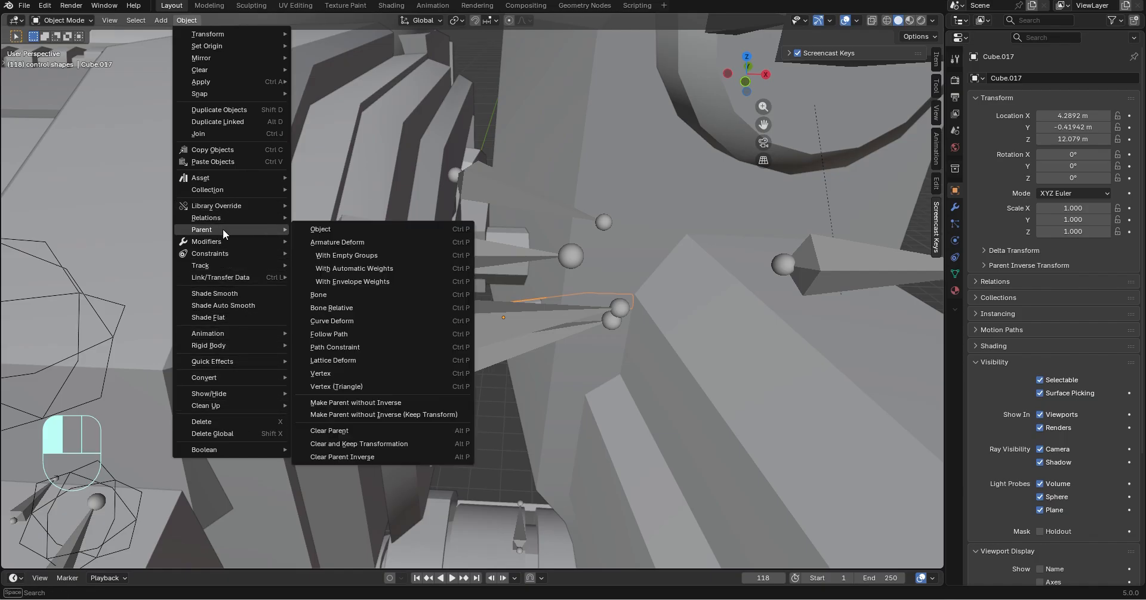
{"action": "left_click", "coordinate": [366, 445]}
{"action": "mouse_move", "coordinate": [367, 443]}
{"action": "middle_mouse_down"}
{"action": "mouse_move", "coordinate": [444, 286]}
{"action": "mouse_move", "coordinate": [506, 303]}
{"action": "mouse_move", "coordinate": [529, 338]}
{"action": "middle_mouse_up"}
Add the mech armature to the selection, switch to Pose Mode, and clear all transforms on every bone
{"action": "left_click", "coordinate": [57, 20]}
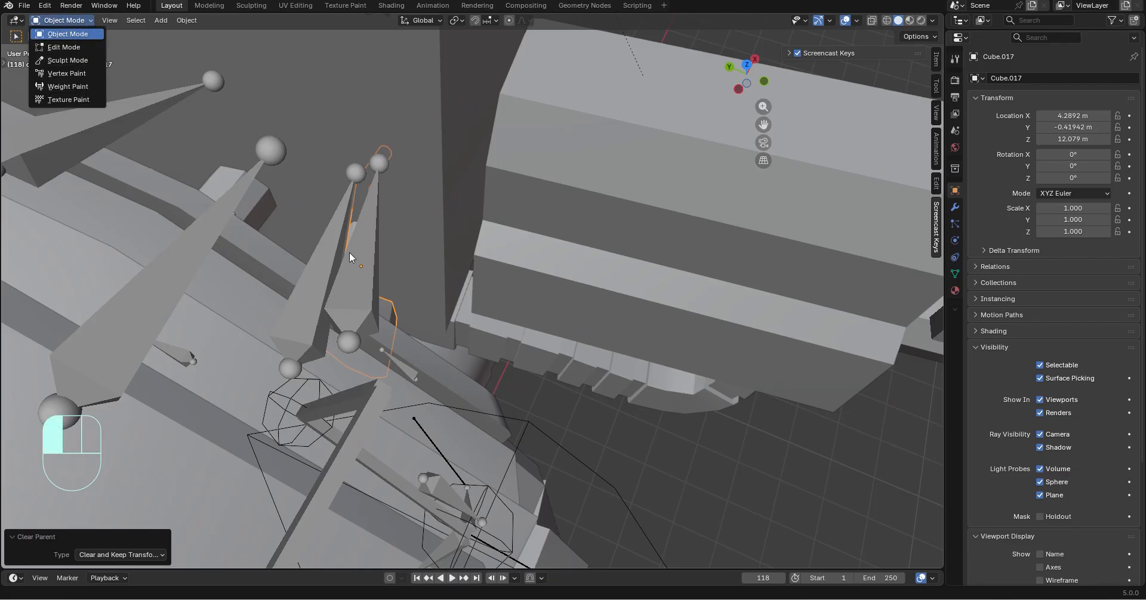
{"action": "left_click", "coordinate": [347, 224]}
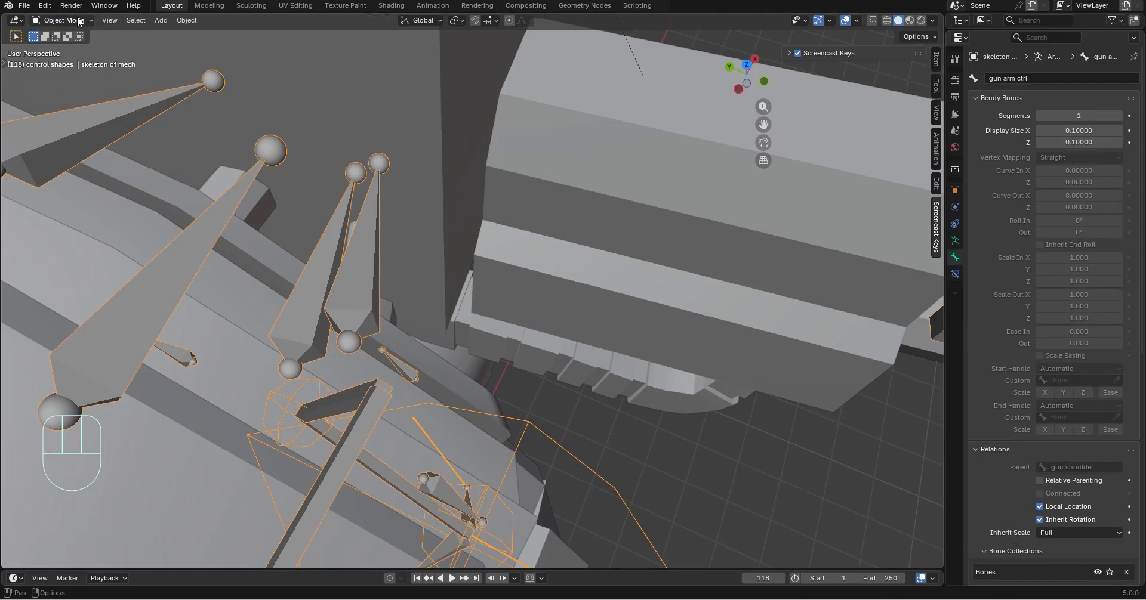
{"action": "left_click", "coordinate": [94, 61]}
{"action": "key", "text": "a"}
{"action": "key", "text": "a"}
{"action": "key", "text": "a"}
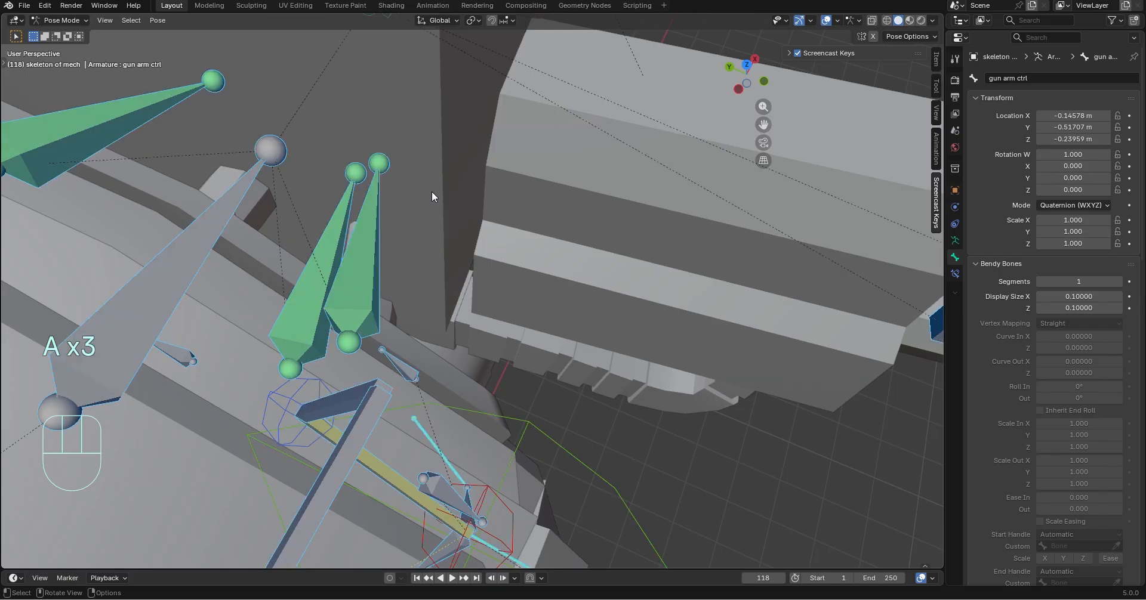
{"action": "right_click", "coordinate": [432, 191]}
{"action": "left_click", "coordinate": [159, 20]}
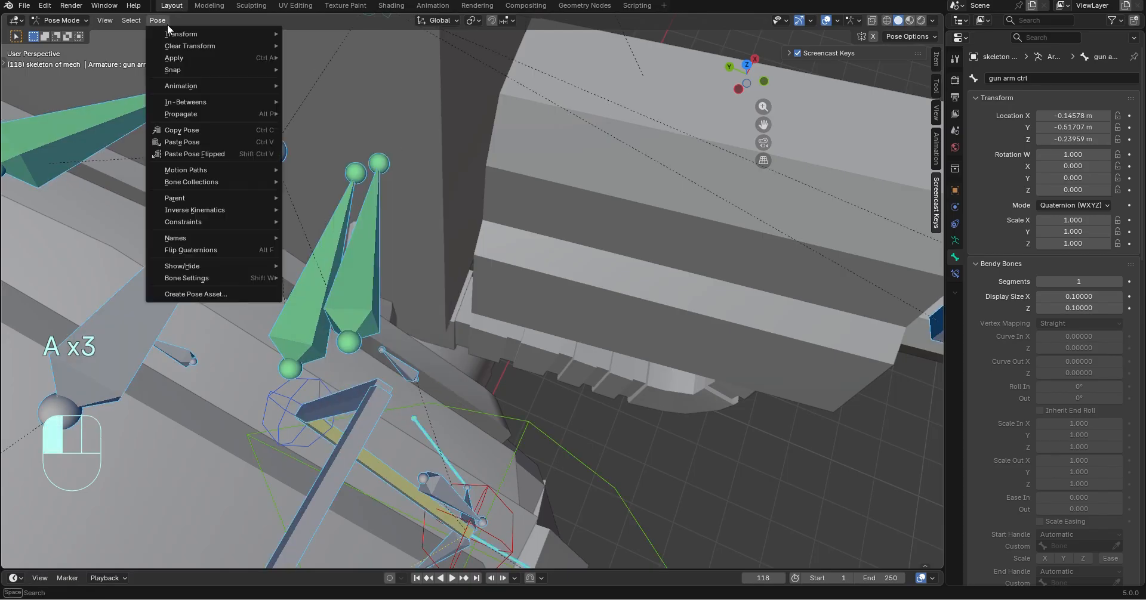
{"action": "left_click", "coordinate": [355, 44]}
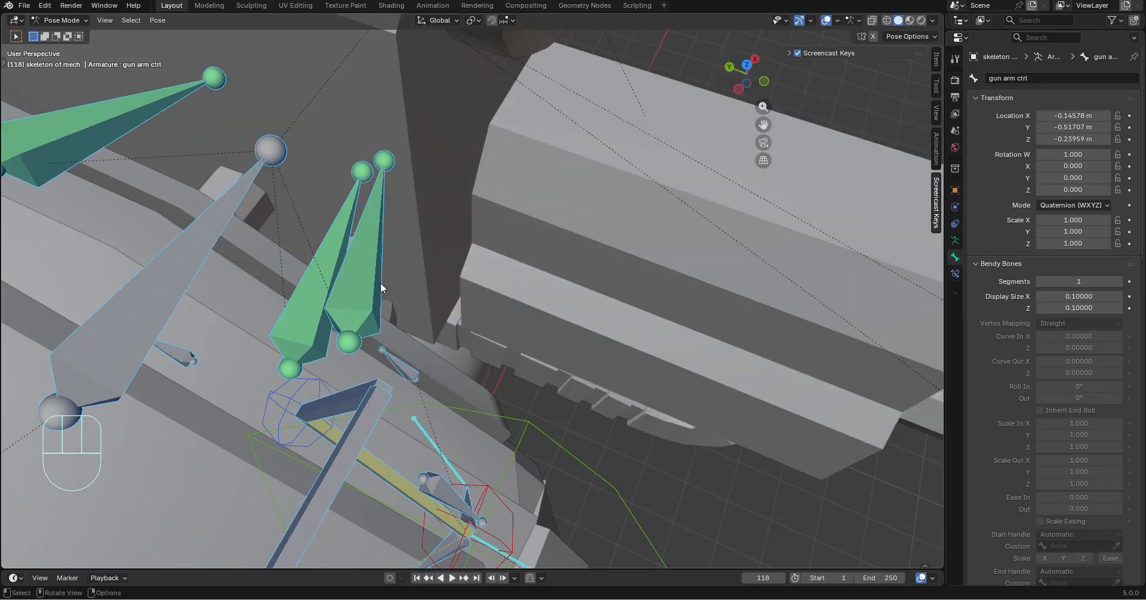
Parent the front gun shoulder connector mesh to the connector bone named Bone, using the Bone parent type
{"action": "middle_click_drag", "start_coordinate": [381, 288], "coordinate": [289, 199]}
{"action": "left_click", "coordinate": [377, 171]}
{"action": "left_click", "coordinate": [70, 35]}
{"action": "middle_click_drag", "start_coordinate": [323, 257], "coordinate": [407, 206]}
{"action": "left_click", "coordinate": [407, 206]}
{"action": "left_click", "coordinate": [408, 209], "text": "shift"}
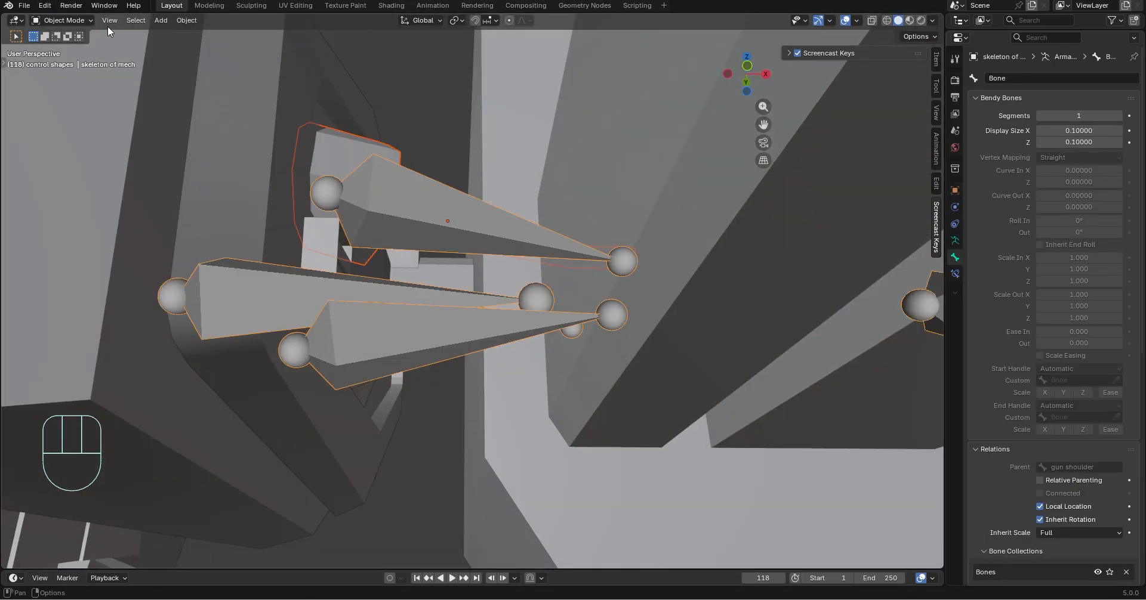
{"action": "left_click", "coordinate": [87, 22]}
{"action": "left_click", "coordinate": [81, 65]}
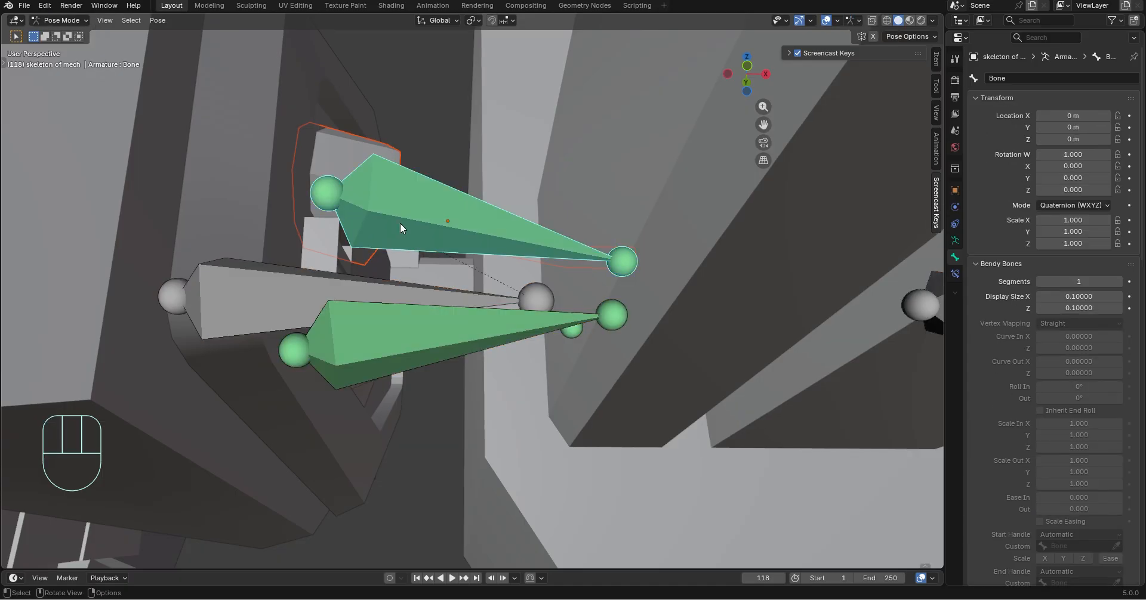
{"action": "key", "text": "ctrl+p"}
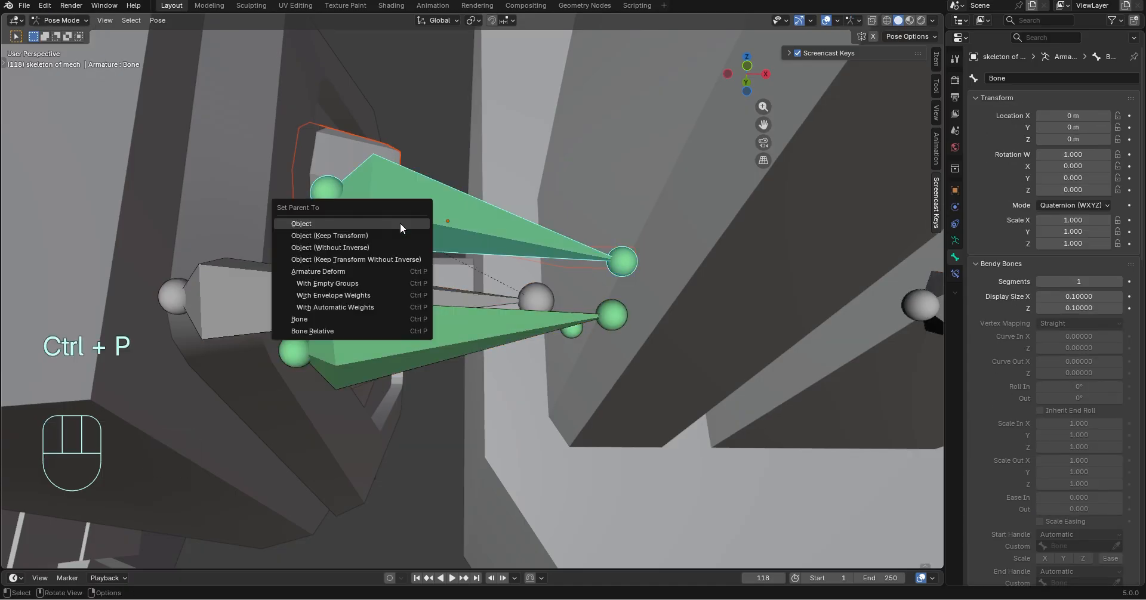
{"action": "left_click", "coordinate": [318, 321]}
{"action": "middle_click_drag", "start_coordinate": [531, 274], "coordinate": [628, 298]}
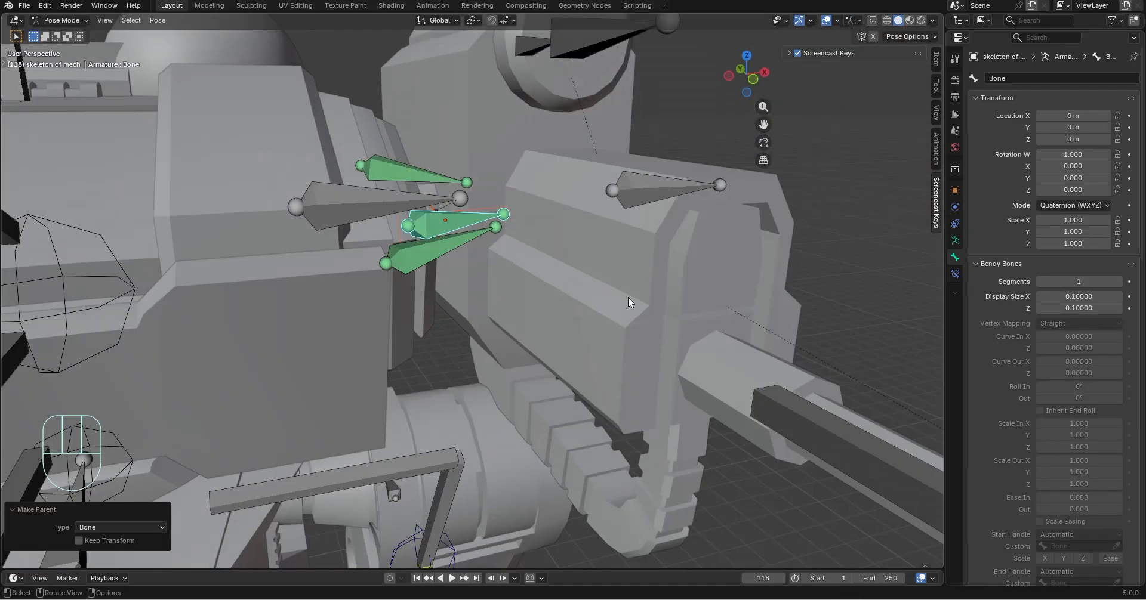
Try moving the gun arm ctrl bone to test the front shoulder connector, and undo the move
{"action": "left_click", "coordinate": [647, 184]}
{"action": "key", "text": "g"}
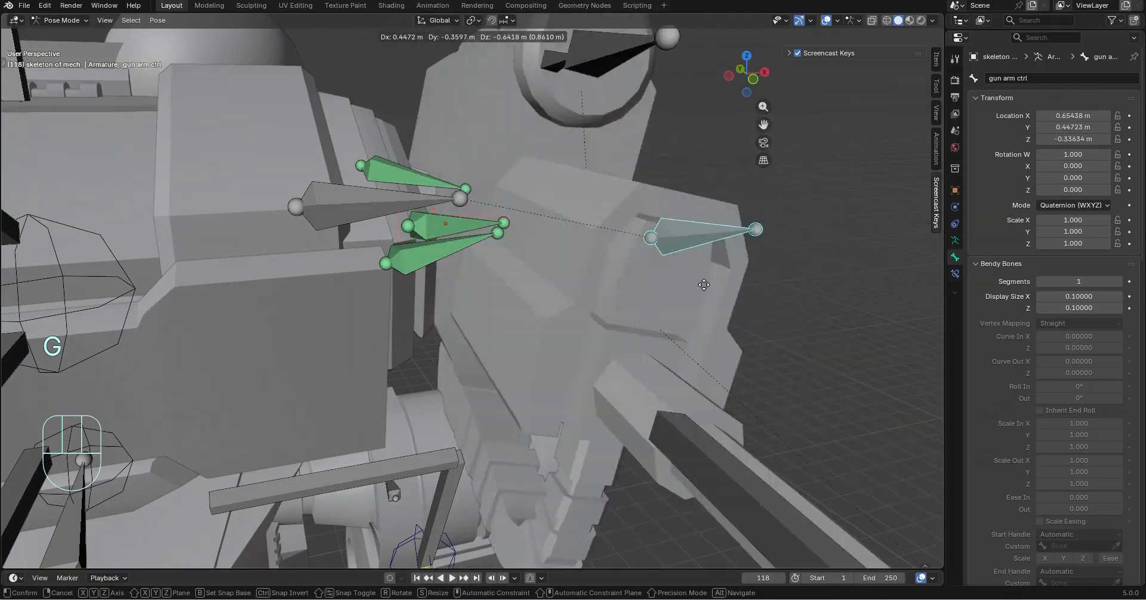
{"action": "left_click", "coordinate": [608, 206]}
{"action": "key", "text": "ctrl+z"}
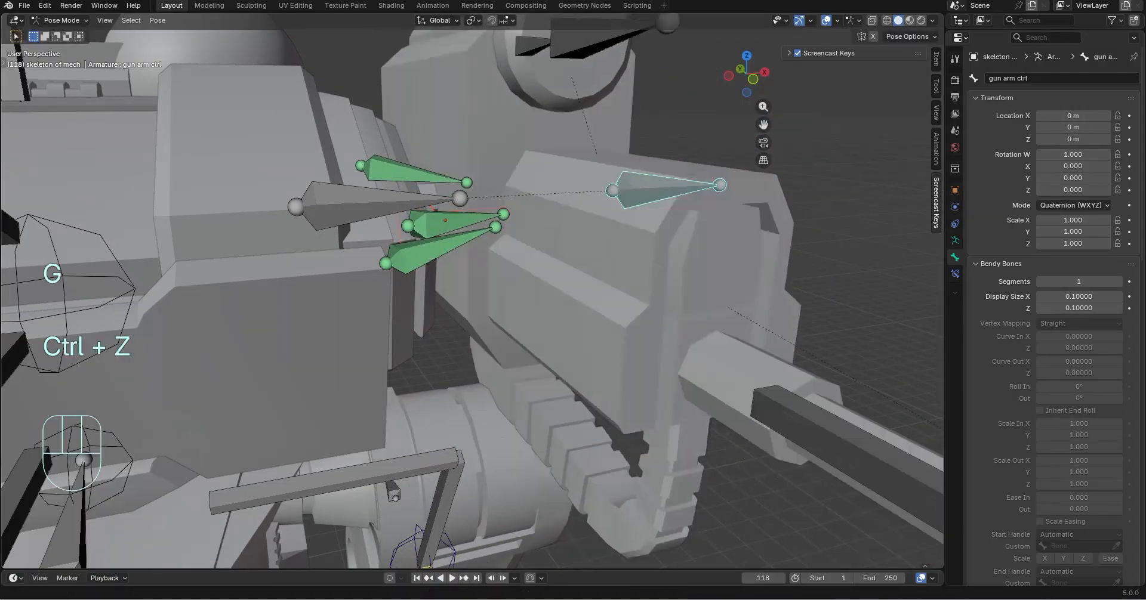
Try rotating the right shoulder rod mesh in Object Mode to inspect its attachment, and undo the rotation
{"action": "middle_click_drag", "start_coordinate": [493, 227], "coordinate": [496, 274]}
{"action": "middle_click_drag", "start_coordinate": [683, 273], "coordinate": [697, 373]}
{"action": "scroll", "coordinate": [626, 352], "scroll_direction": "up", "scroll_amount": 2}
{"action": "middle_click_drag", "start_coordinate": [439, 327], "coordinate": [439, 256]}
{"action": "left_click", "coordinate": [60, 34]}
{"action": "left_click", "coordinate": [397, 294]}
{"action": "middle_click_drag", "start_coordinate": [401, 301], "coordinate": [561, 352]}
{"action": "middle_click_drag", "start_coordinate": [561, 352], "coordinate": [546, 249]}
{"action": "left_click", "coordinate": [532, 271]}
{"action": "key", "text": "ctrl+z"}
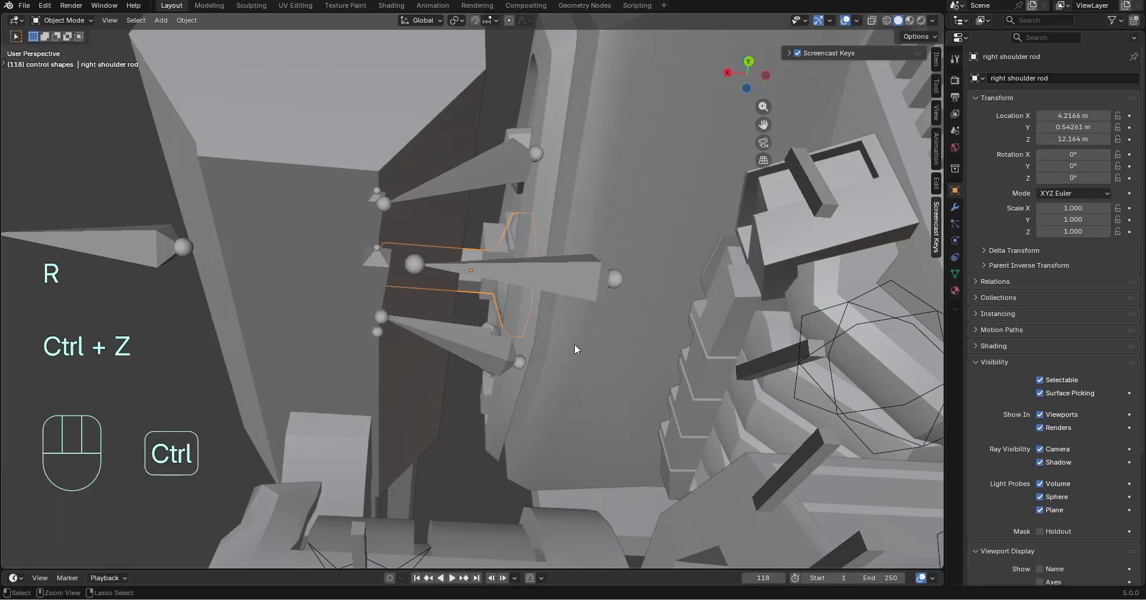
Parent the connector mesh Cube.057 to Bone.002 of the mech armature, using the Bone parent type
{"action": "middle_click_drag", "start_coordinate": [574, 344], "coordinate": [516, 417]}
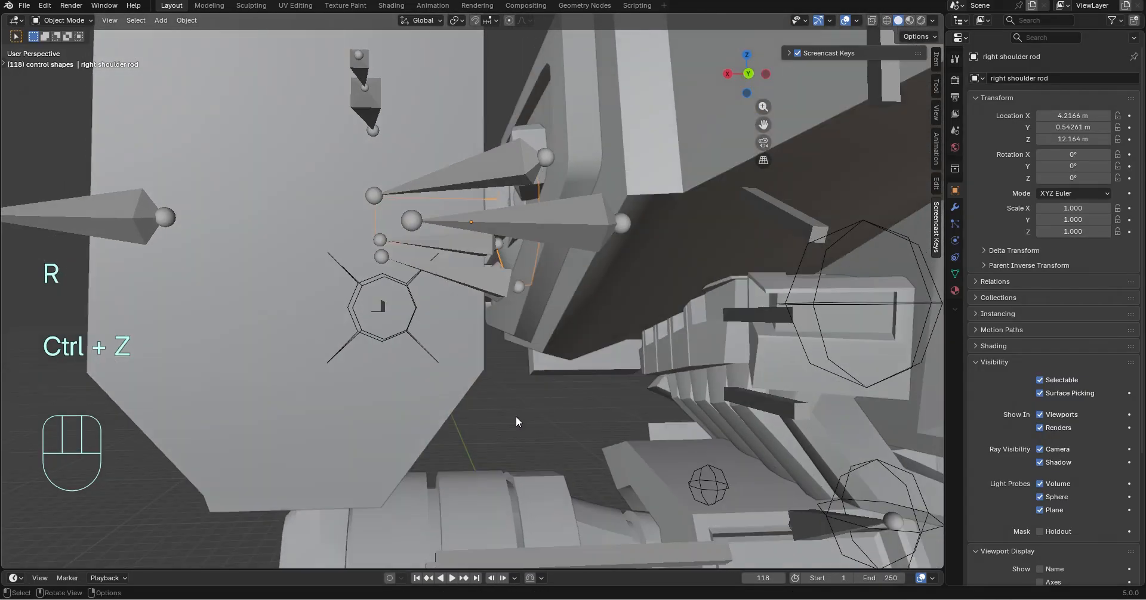
{"action": "left_click", "coordinate": [514, 160], "text": "shift"}
{"action": "left_click", "coordinate": [65, 60]}
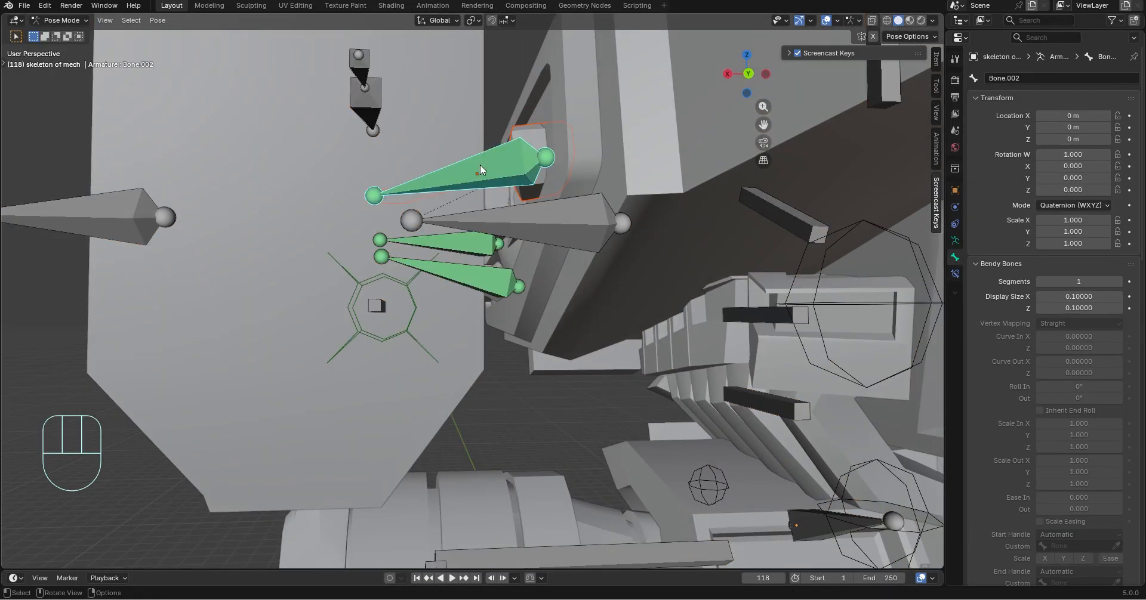
{"action": "key", "text": "ctrl+p"}
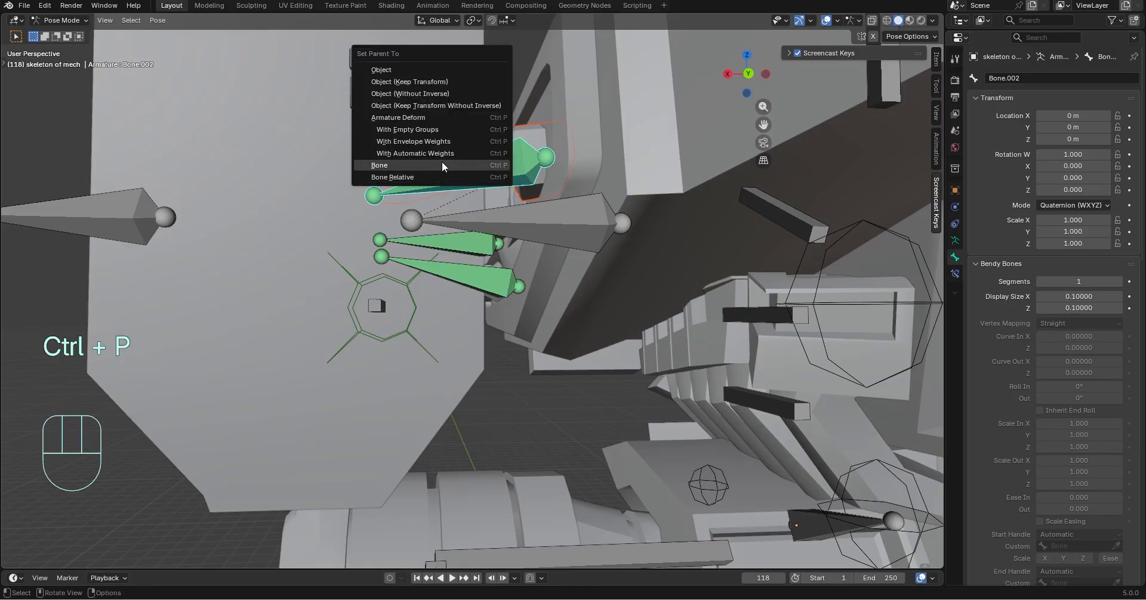
{"action": "left_click", "coordinate": [418, 170]}
{"action": "middle_click_drag", "start_coordinate": [663, 218], "coordinate": [567, 275], "text": "shift"}
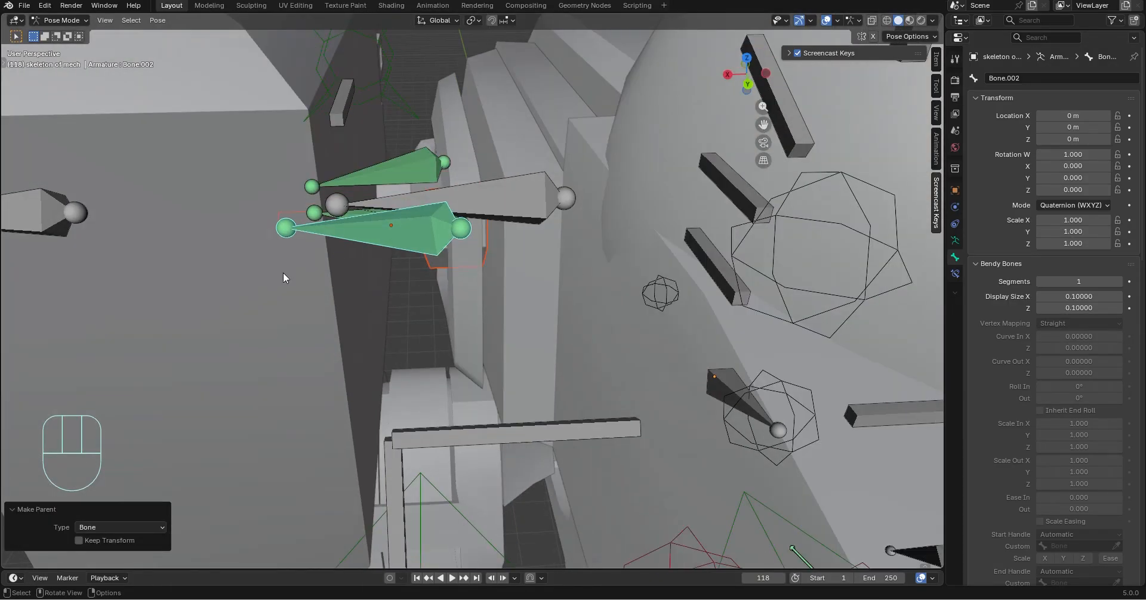
Try moving the gun arm ctrl bone to test the connector on Bone.002, and undo the move
{"action": "middle_click_drag", "start_coordinate": [281, 277], "coordinate": [316, 281]}
{"action": "left_click", "coordinate": [179, 246]}
{"action": "key", "text": "g"}
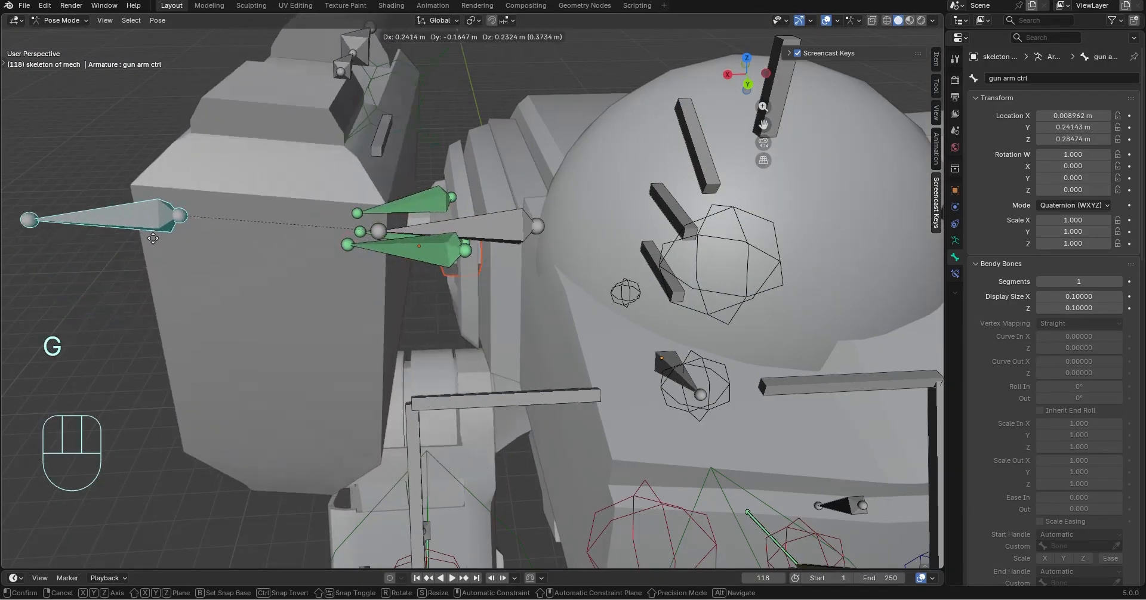
{"action": "left_click", "coordinate": [209, 200]}
{"action": "key", "text": "ctrl+z"}
Parent the remaining gun shoulder connector mesh to Bone.001 of the mech armature, using the Bone parent type
{"action": "middle_click_drag", "start_coordinate": [383, 342], "coordinate": [597, 287]}
{"action": "scroll", "coordinate": [460, 278], "scroll_direction": "up", "scroll_amount": 5}
{"action": "middle_click_drag", "start_coordinate": [437, 229], "coordinate": [409, 133], "text": "shift"}
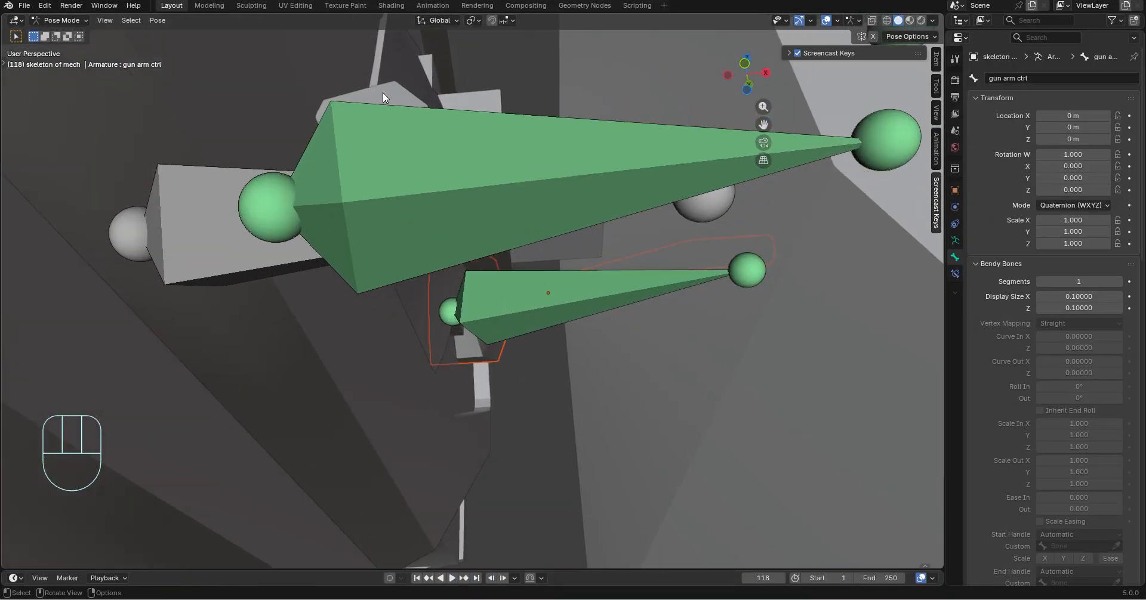
{"action": "scroll", "coordinate": [382, 91], "scroll_direction": "up", "scroll_amount": 2}
{"action": "left_click", "coordinate": [69, 21]}
{"action": "left_click", "coordinate": [73, 36]}
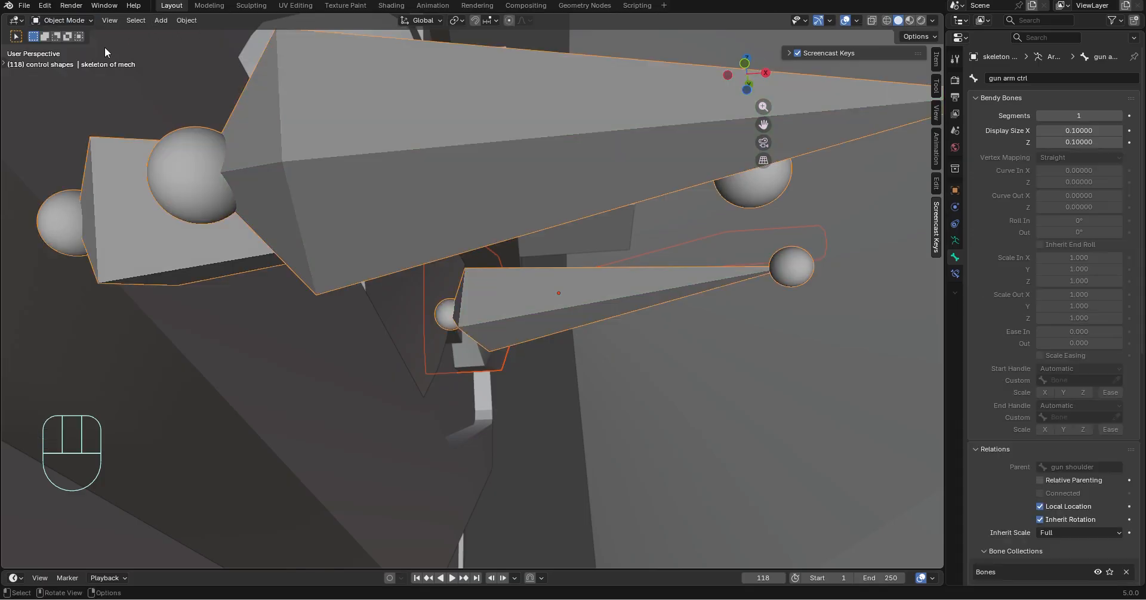
{"action": "middle_click_drag", "start_coordinate": [345, 98], "coordinate": [348, 186], "text": "shift"}
{"action": "left_click", "coordinate": [370, 199]}
{"action": "left_click", "coordinate": [317, 245], "text": "shift"}
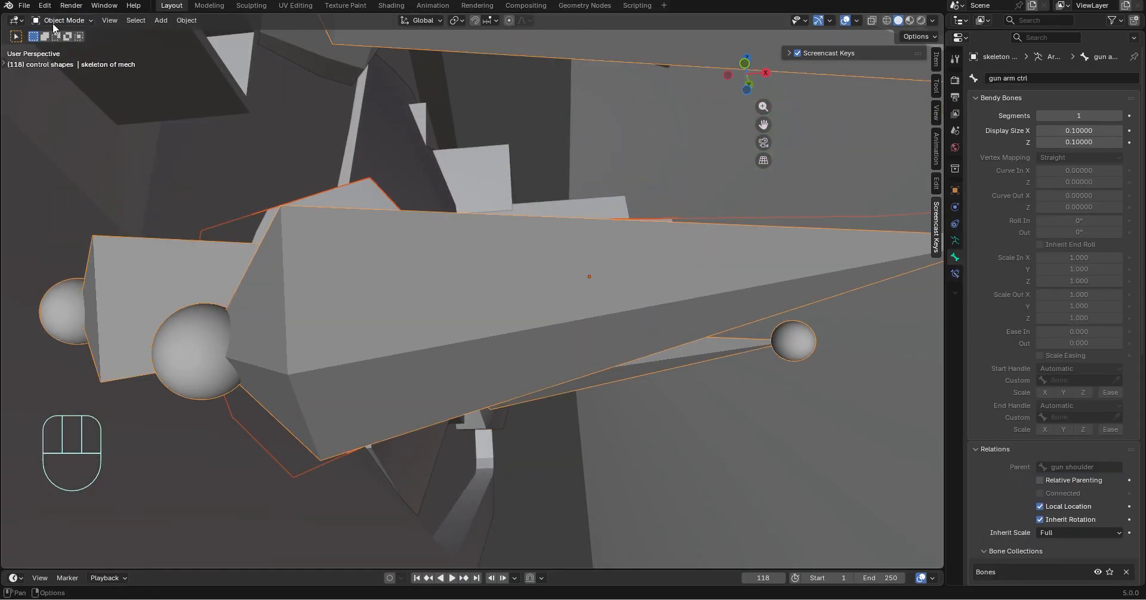
{"action": "left_click", "coordinate": [66, 60]}
{"action": "left_click", "coordinate": [358, 278]}
{"action": "key", "text": "ctrl+p"}
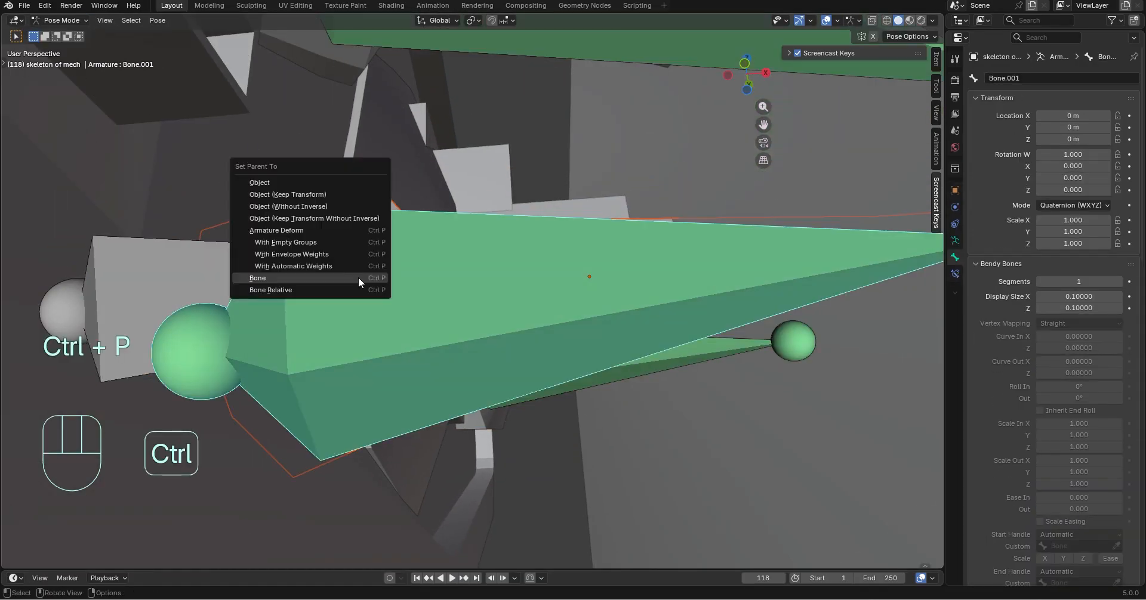
{"action": "left_click", "coordinate": [358, 278]}
Try moving the gun arm ctrl bone to test all three shoulder connectors together, and undo the move
{"action": "scroll", "coordinate": [375, 304], "scroll_direction": "down", "scroll_amount": 8}
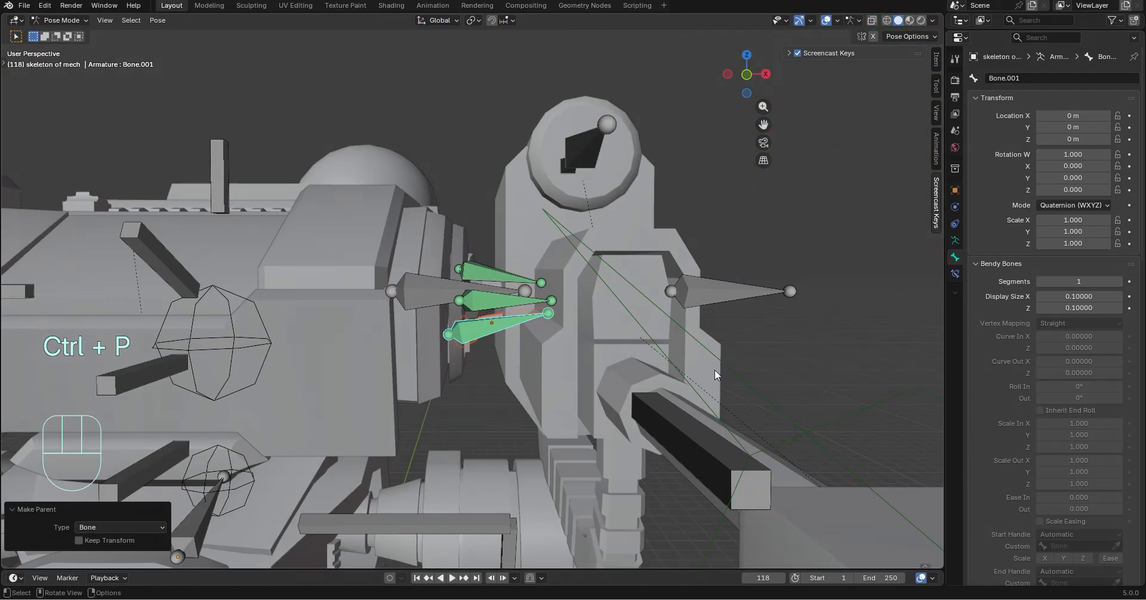
{"action": "left_click", "coordinate": [723, 298]}
{"action": "key", "text": "g"}
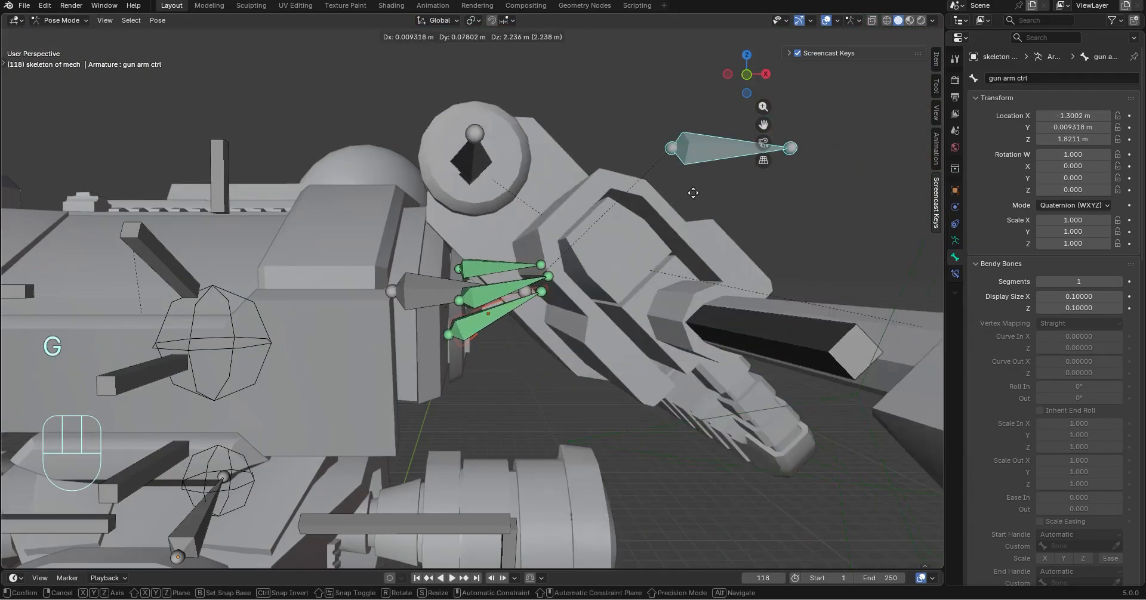
{"action": "left_click", "coordinate": [719, 273]}
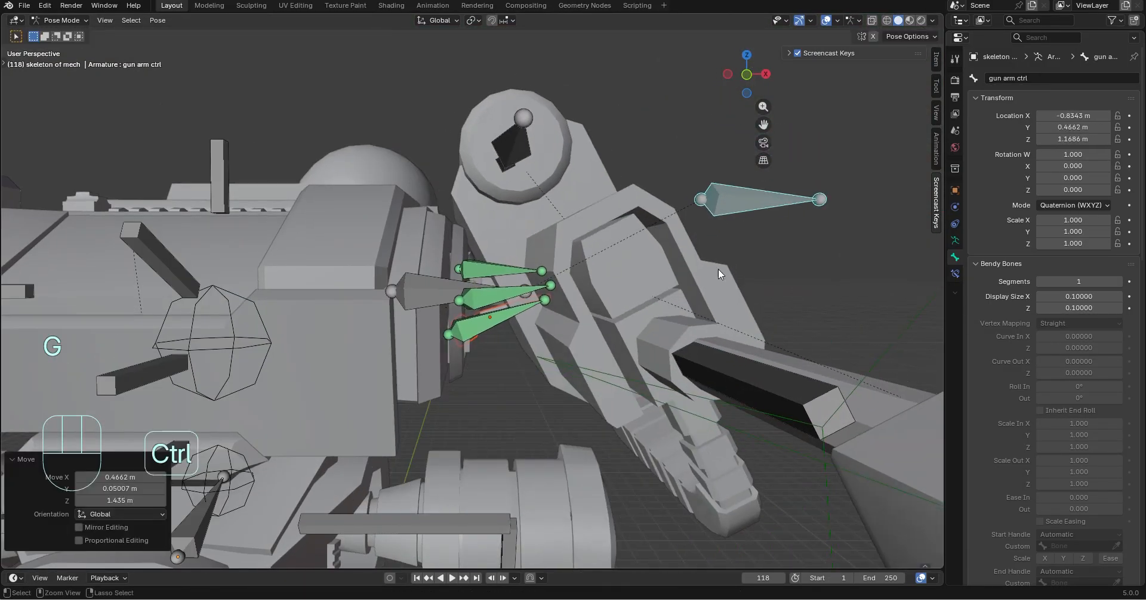
{"action": "key", "text": "ctrl+z"}
Hide the three gun shoulder connector bones, and reenter Pose Mode with only the mech armature selected
{"action": "middle_click_drag", "start_coordinate": [579, 292], "coordinate": [719, 391]}
{"action": "key", "text": "h"}
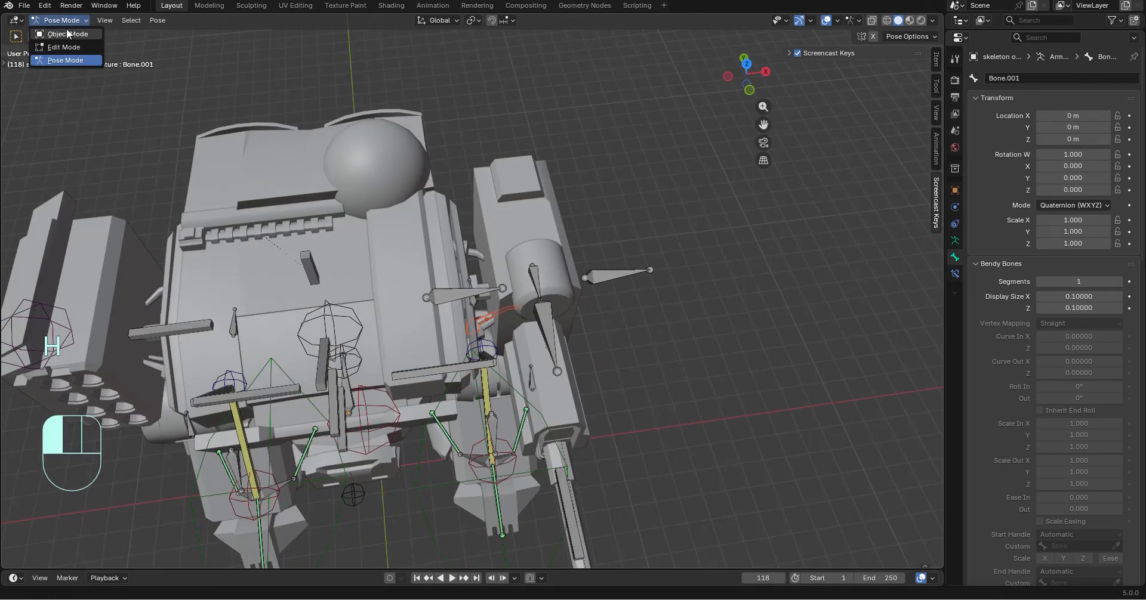
{"action": "left_click", "coordinate": [68, 34]}
{"action": "left_click", "coordinate": [725, 256]}
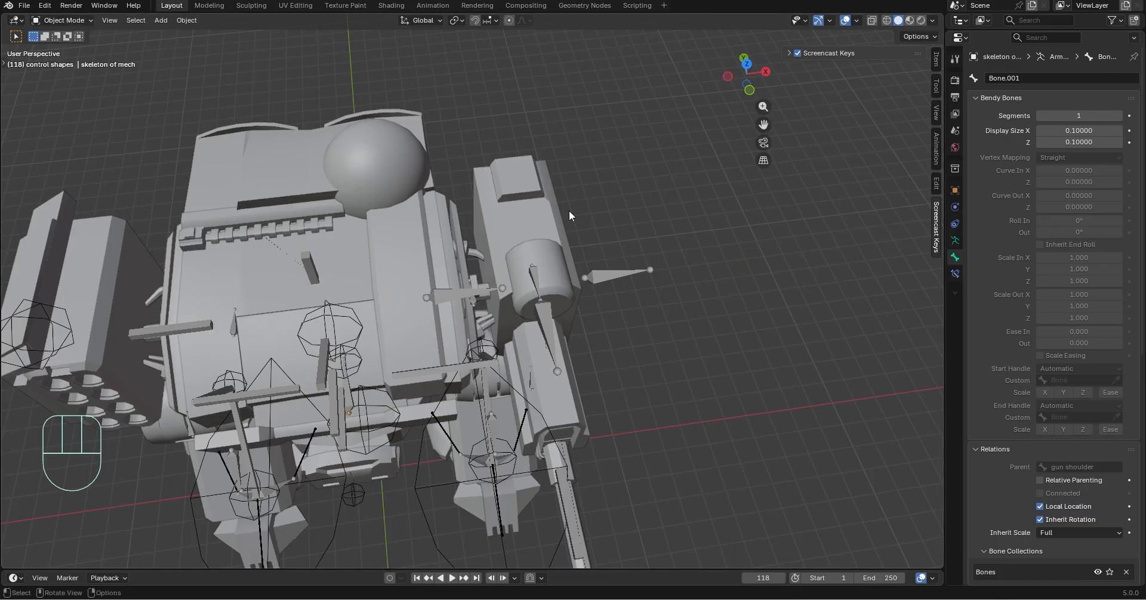
{"action": "left_click", "coordinate": [630, 275]}
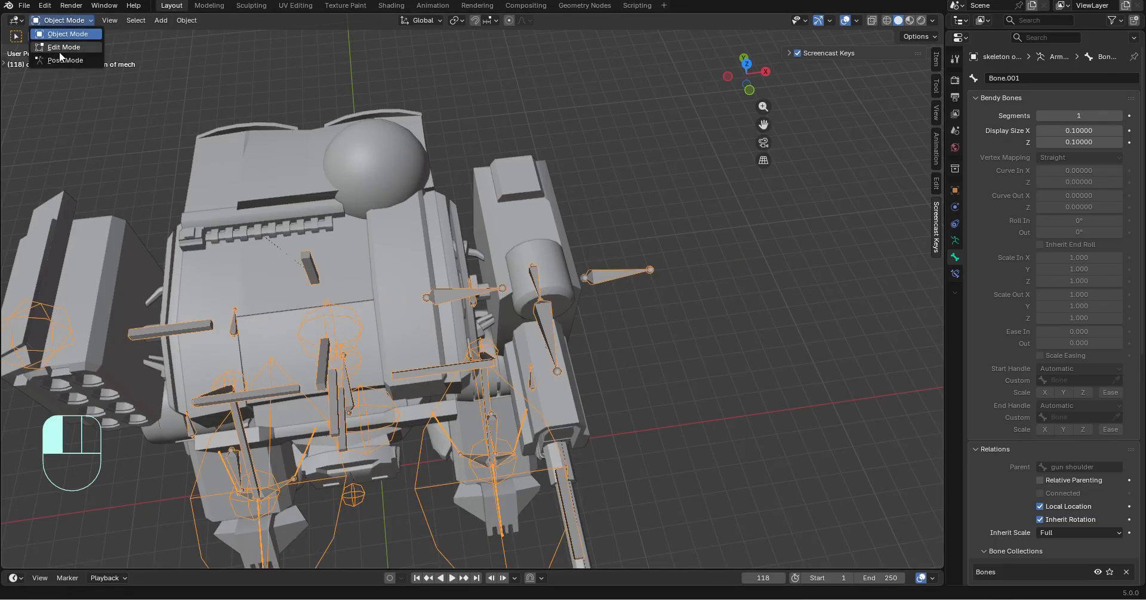
{"action": "left_click", "coordinate": [63, 59]}
Set the gun shoulder bone's viewport display to B-Bone
{"action": "middle_click_drag", "start_coordinate": [665, 391], "coordinate": [490, 287]}
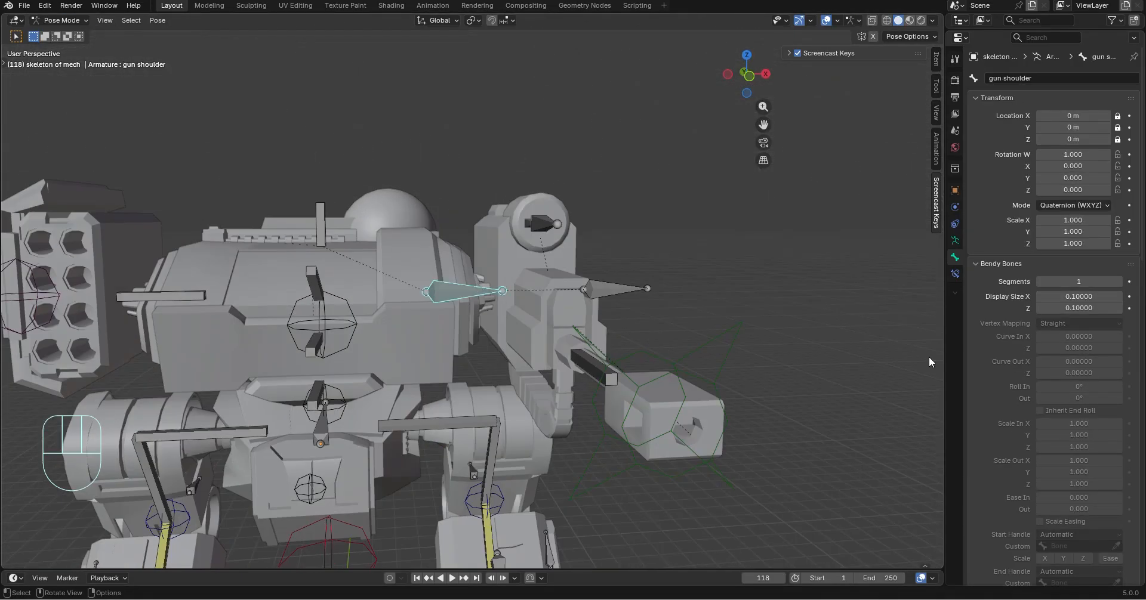
{"action": "scroll", "coordinate": [1054, 284], "scroll_direction": "down", "scroll_amount": 20}
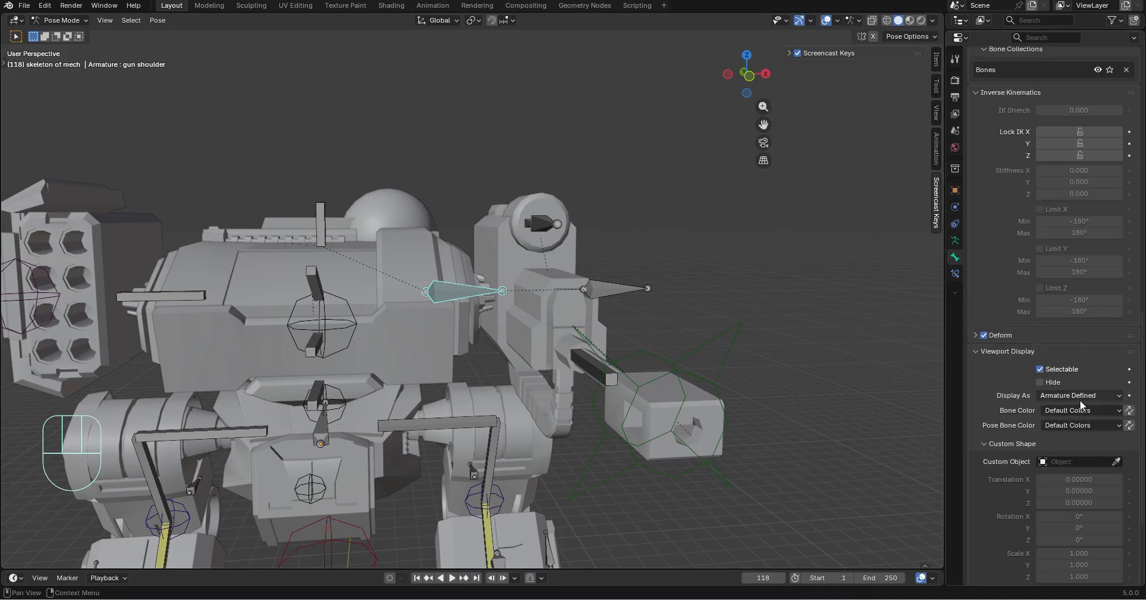
{"action": "left_click", "coordinate": [1079, 397]}
{"action": "left_click", "coordinate": [1075, 451]}
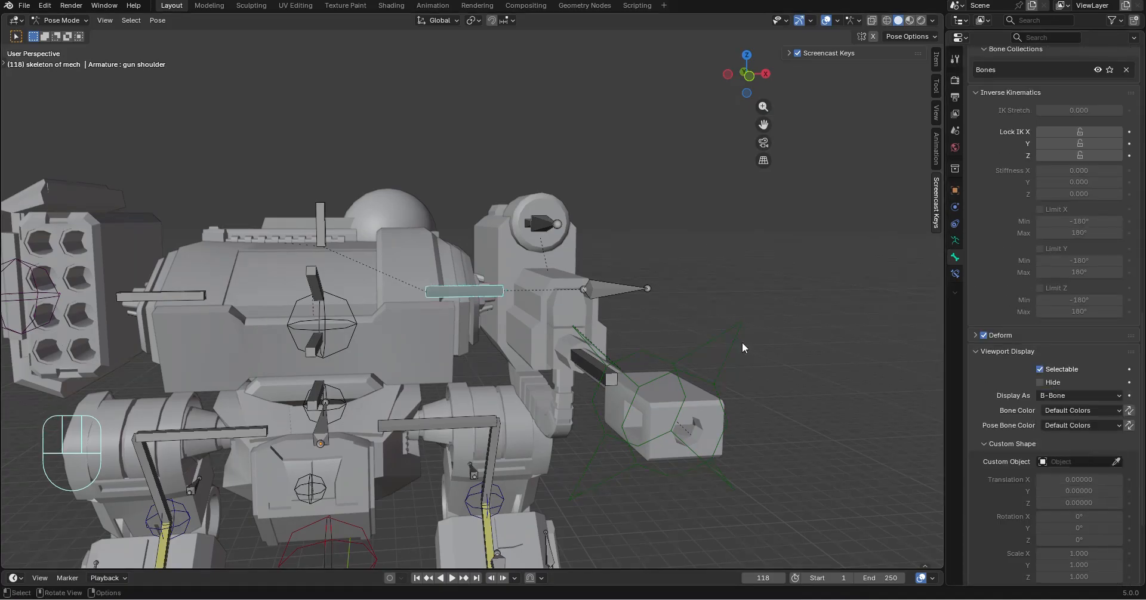
Try moving the missle soulder bone beside the missile launcher, and undo the move
{"action": "middle_click_drag", "start_coordinate": [743, 343], "coordinate": [132, 357]}
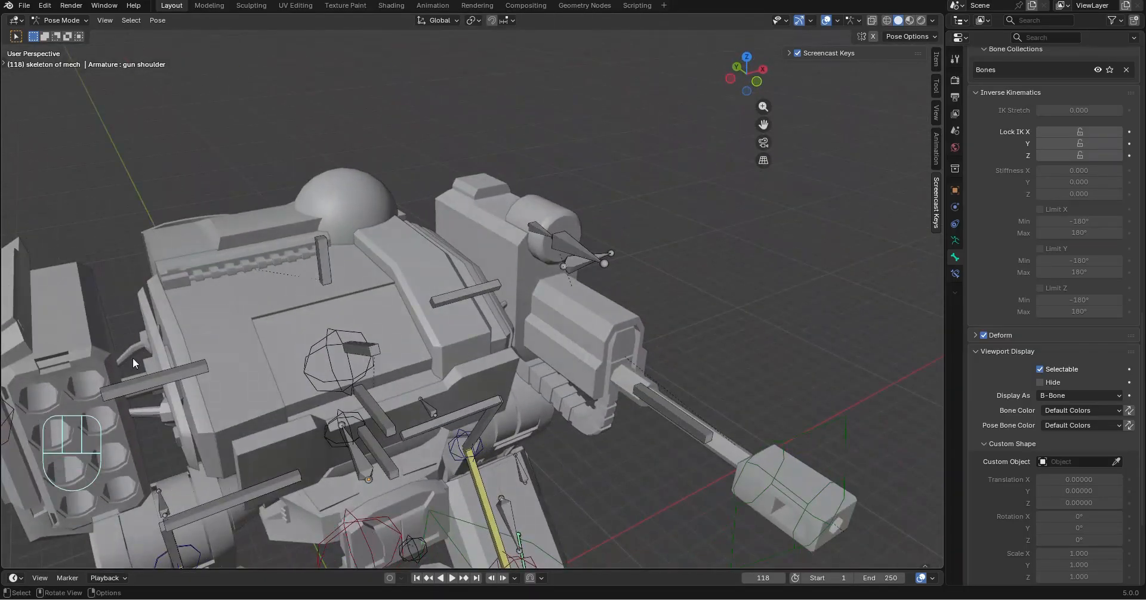
{"action": "key", "text": "g"}
{"action": "left_click", "coordinate": [360, 260]}
{"action": "key", "text": "ctrl+z"}
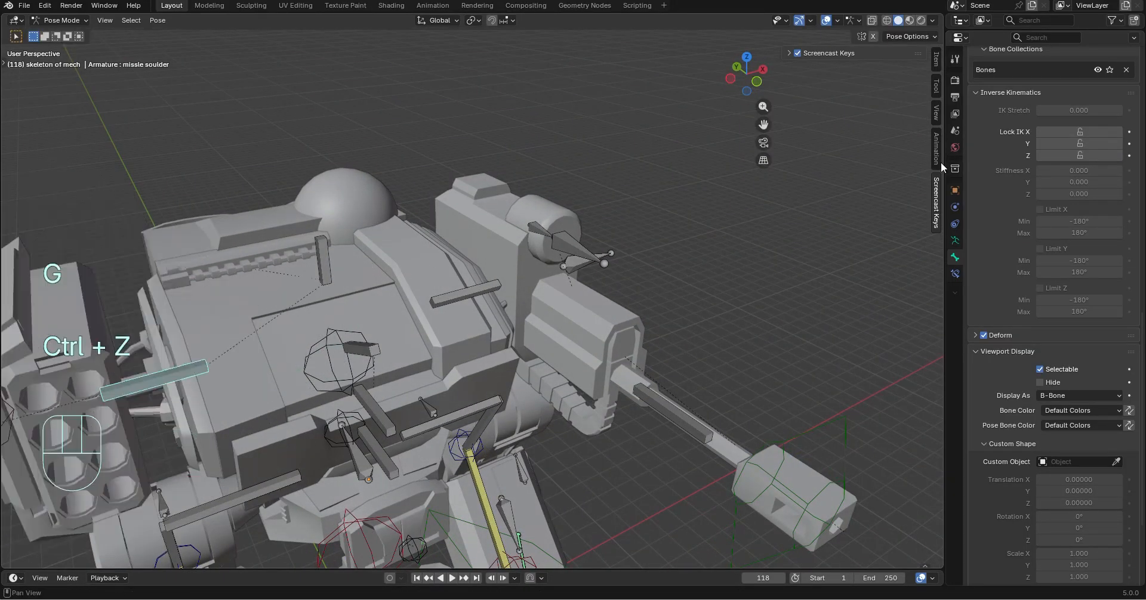
Lock the missle soulder bone's X, Y and Z location, try moving the bone, and undo the resulting change
{"action": "scroll", "coordinate": [1085, 200], "scroll_direction": "up", "scroll_amount": 7}
{"action": "scroll", "coordinate": [1085, 199], "scroll_direction": "up", "scroll_amount": 15}
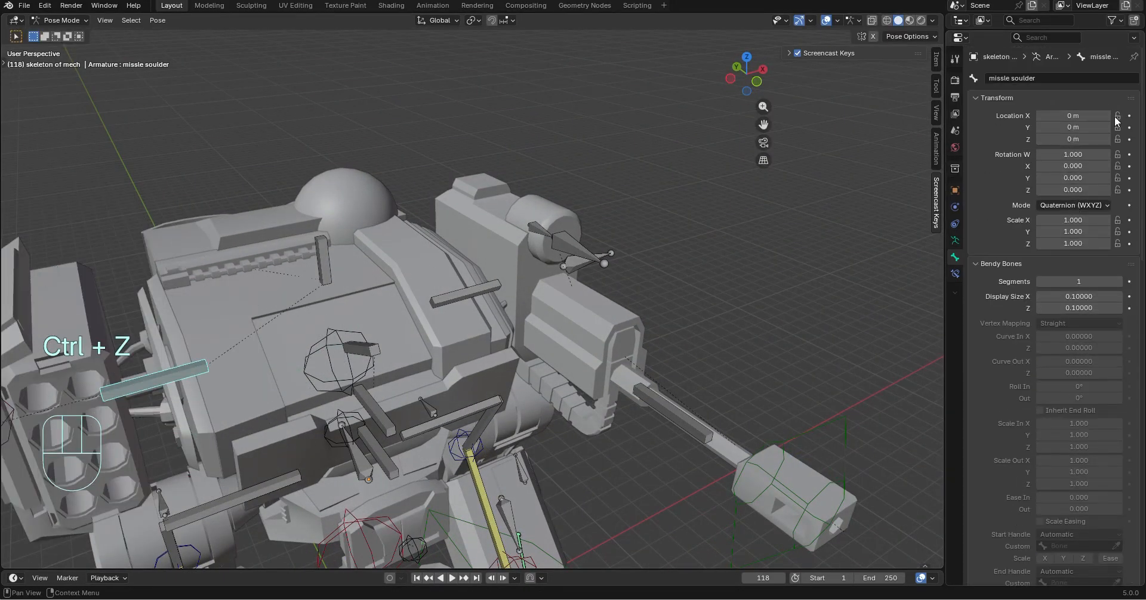
{"action": "middle_click_drag", "start_coordinate": [719, 241], "coordinate": [654, 262]}
{"action": "key", "text": "g"}
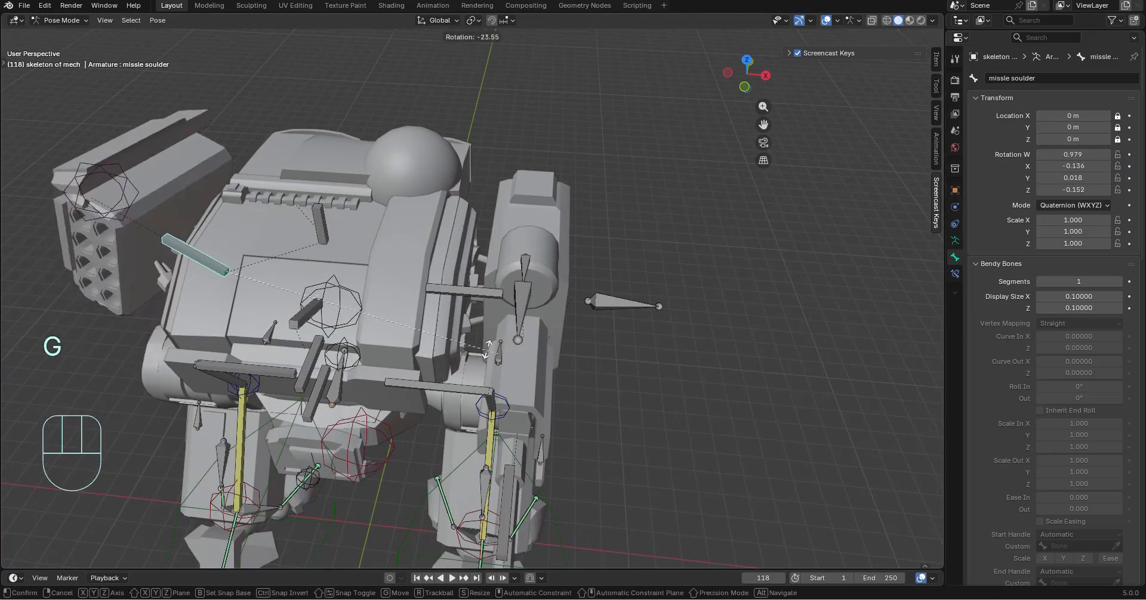
{"action": "left_click", "coordinate": [389, 282]}
{"action": "key", "text": "ctrl+z"}
Try moving the gun shoulder bone, and undo the change
{"action": "middle_click_drag", "start_coordinate": [389, 282], "coordinate": [461, 292]}
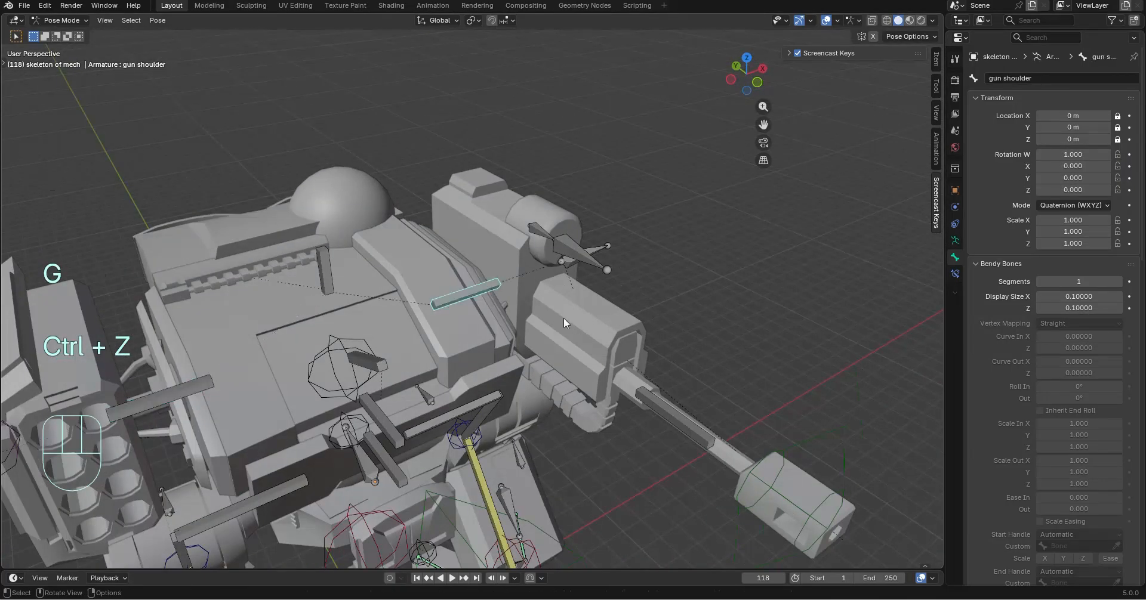
{"action": "key", "text": "g"}
{"action": "left_click", "coordinate": [686, 272]}
{"action": "key", "text": "ctrl+z"}
{"action": "middle_click_drag", "start_coordinate": [686, 272], "coordinate": [637, 254]}
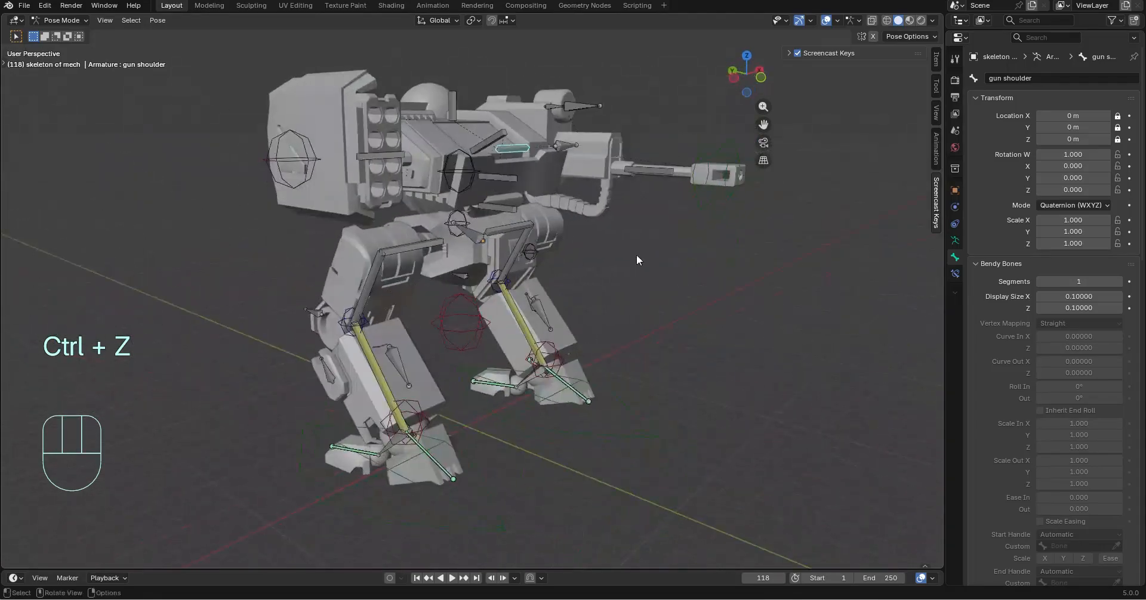
Try moving the lower chest bone at the front of the torso, and undo the change
{"action": "scroll", "coordinate": [471, 350], "scroll_direction": "up", "scroll_amount": 3}
{"action": "middle_click_drag", "start_coordinate": [561, 261], "coordinate": [414, 346], "text": "shift"}
{"action": "left_click", "coordinate": [298, 319]}
{"action": "key", "text": "g"}
{"action": "left_click", "coordinate": [489, 344]}
{"action": "key", "text": "ctrl+z"}
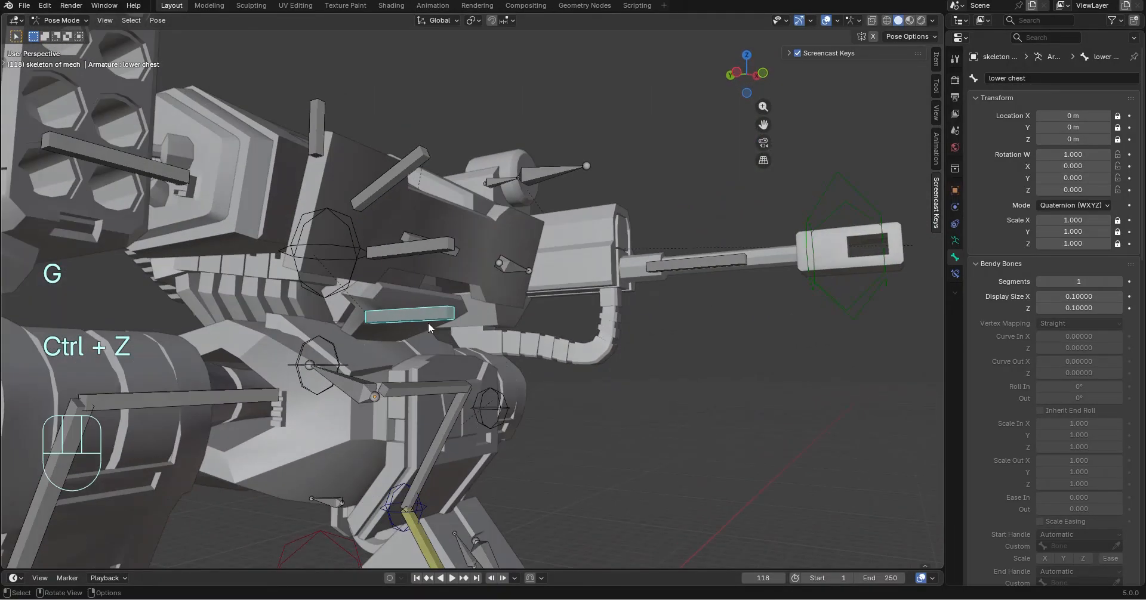
Try rotating the lower chest bone about the global X and Y axes, and undo the rotations
{"action": "key", "text": "r"}
{"action": "key", "text": "y"}
{"action": "key", "text": "x"}
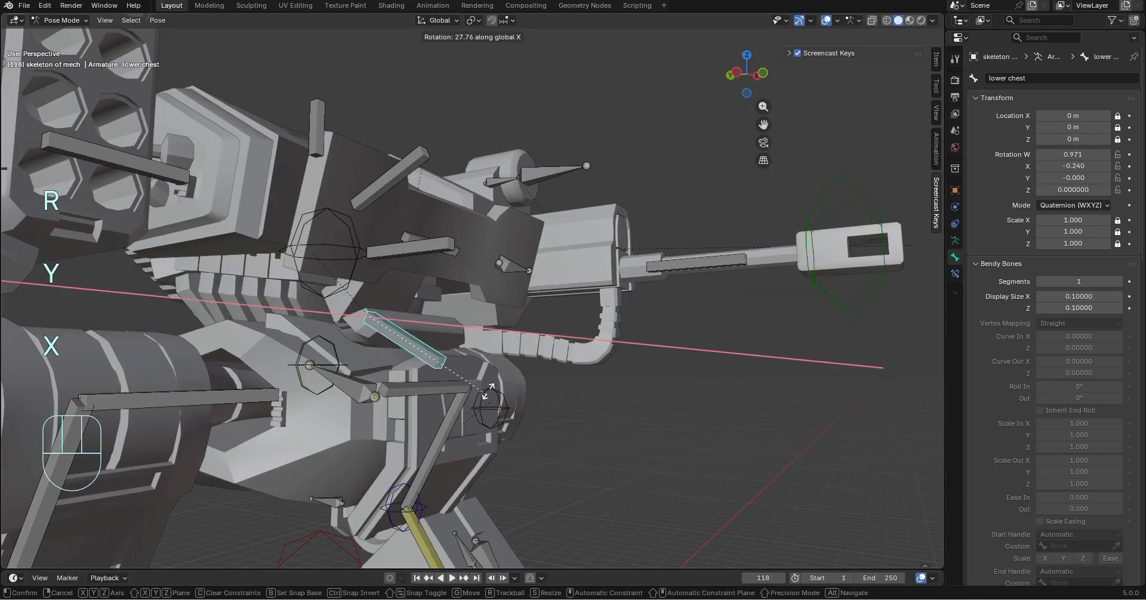
{"action": "left_click", "coordinate": [497, 327]}
{"action": "key", "text": "ctrl+z"}
{"action": "key", "text": "r"}
{"action": "key", "text": "x"}
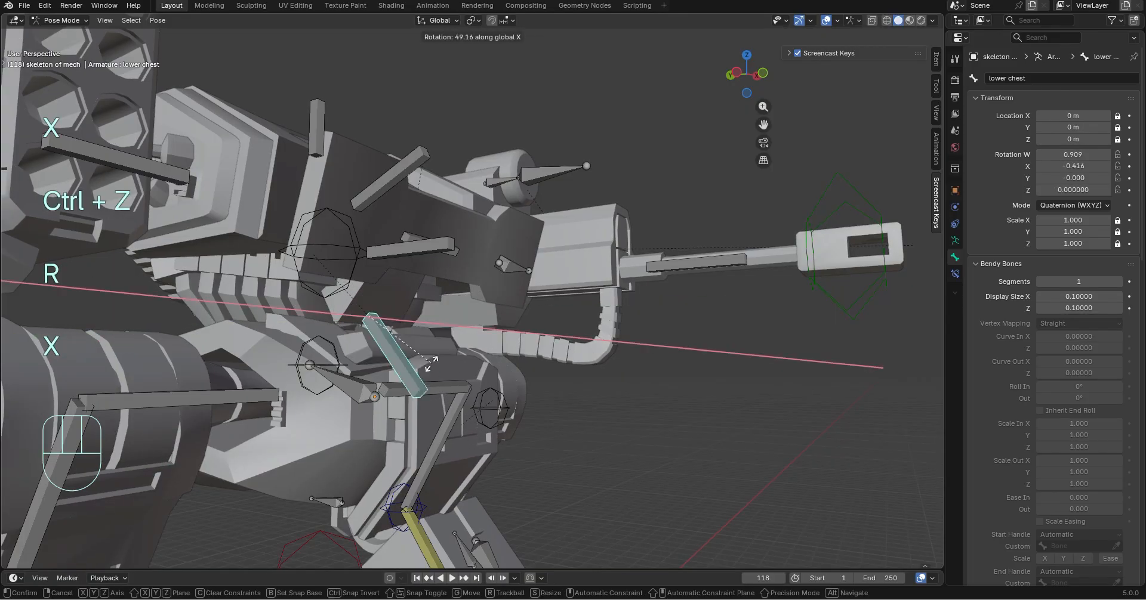
{"action": "key", "text": "y"}
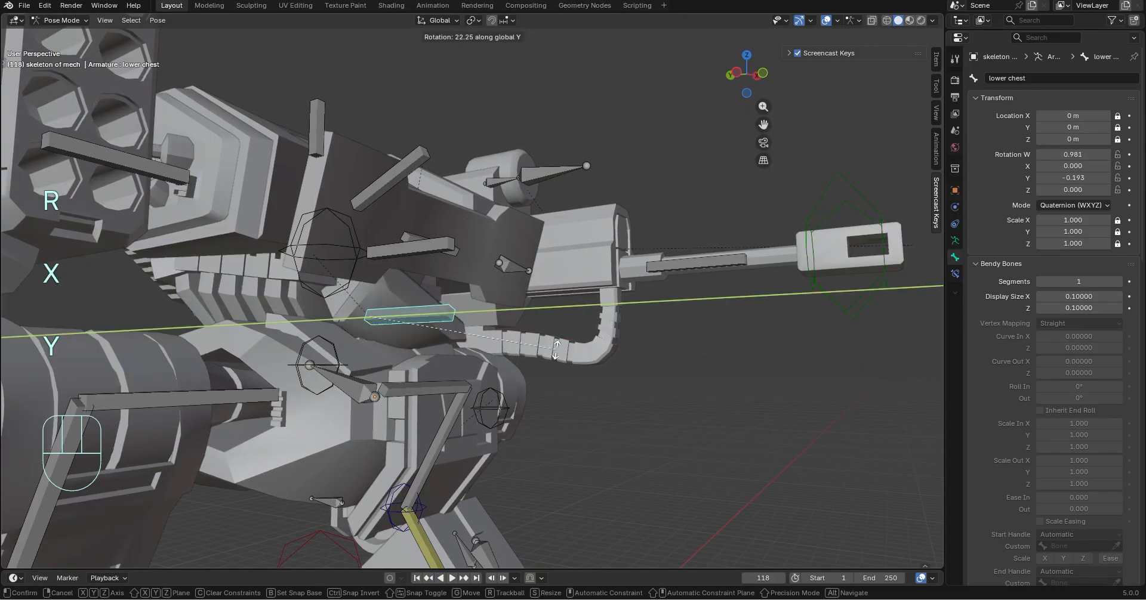
{"action": "left_click", "coordinate": [524, 240]}
{"action": "key", "text": "ctrl+z"}
Try rotating the upper chest bone about the global X axis, and undo the rotation
{"action": "middle_click_drag", "start_coordinate": [536, 369], "coordinate": [488, 373]}
{"action": "middle_click_drag", "start_coordinate": [411, 167], "coordinate": [582, 267]}
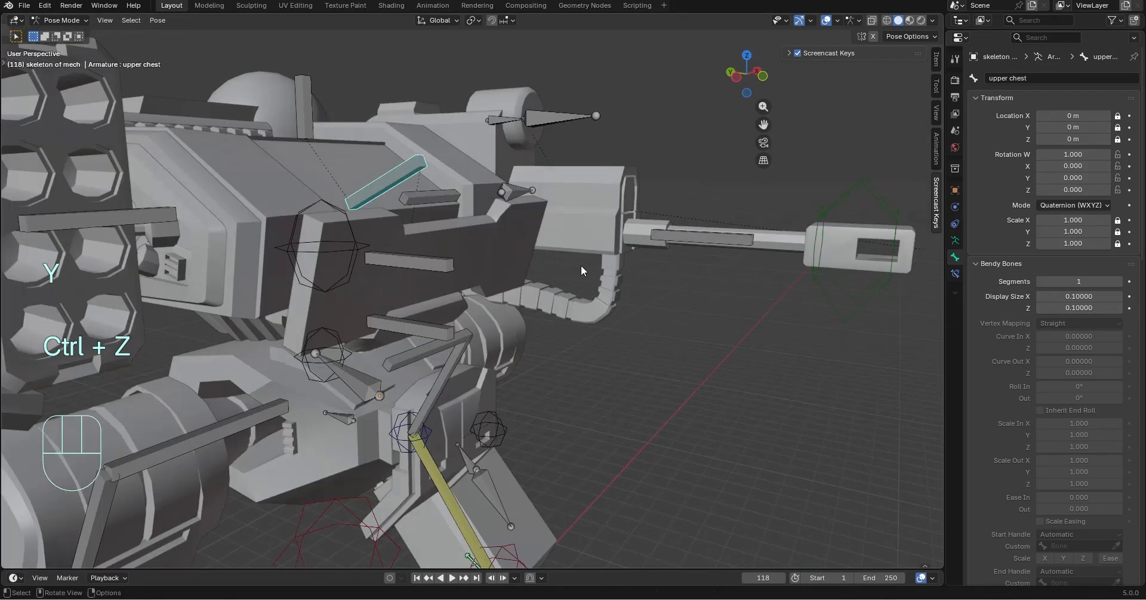
{"action": "key", "text": "r"}
{"action": "key", "text": "y"}
{"action": "key", "text": "x"}
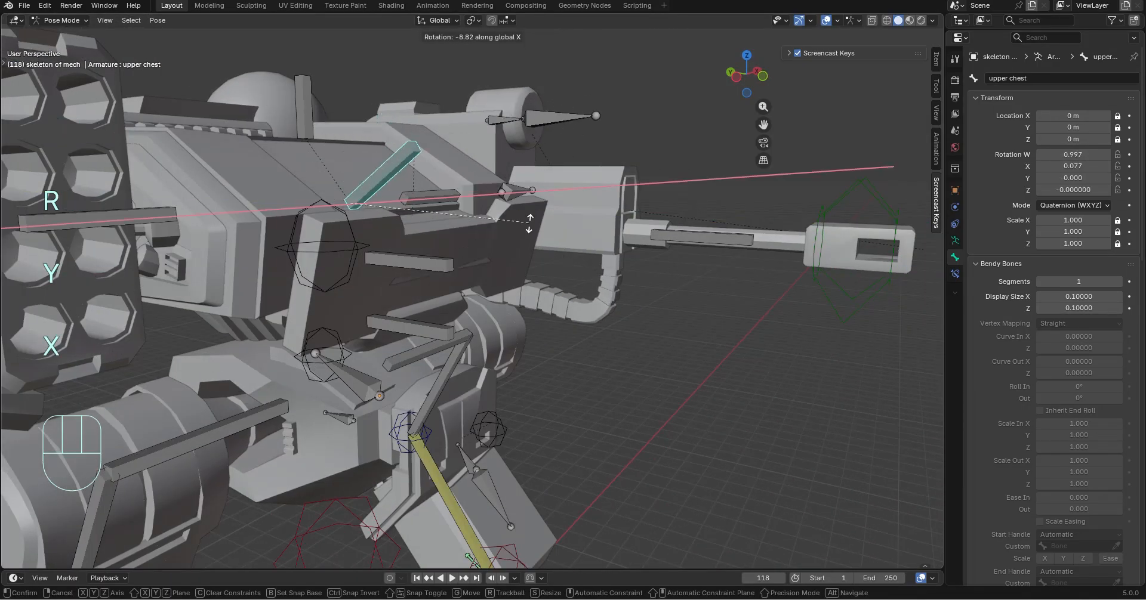
{"action": "left_click", "coordinate": [521, 225]}
{"action": "key", "text": "ctrl+z"}
In Object Mode, move the upper chest hatch mesh Cube.018 up about 0.59 m along Z and about 0.98 m along Y
{"action": "middle_click_drag", "start_coordinate": [521, 224], "coordinate": [477, 326]}
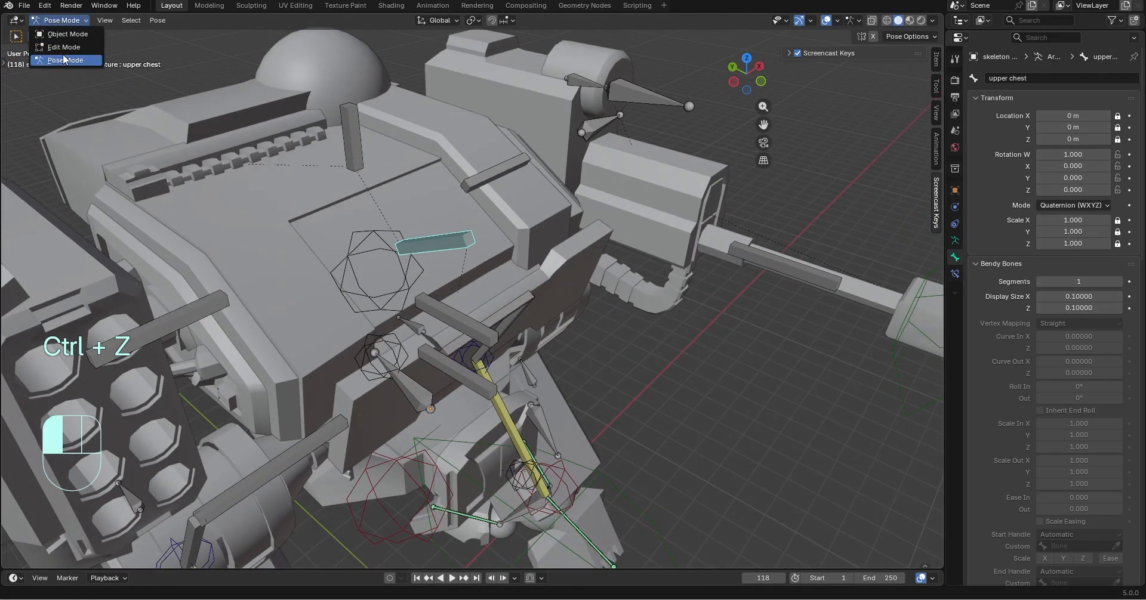
{"action": "left_click", "coordinate": [70, 34]}
{"action": "scroll", "coordinate": [495, 331], "scroll_direction": "up", "scroll_amount": 4}
{"action": "left_click", "coordinate": [501, 282]}
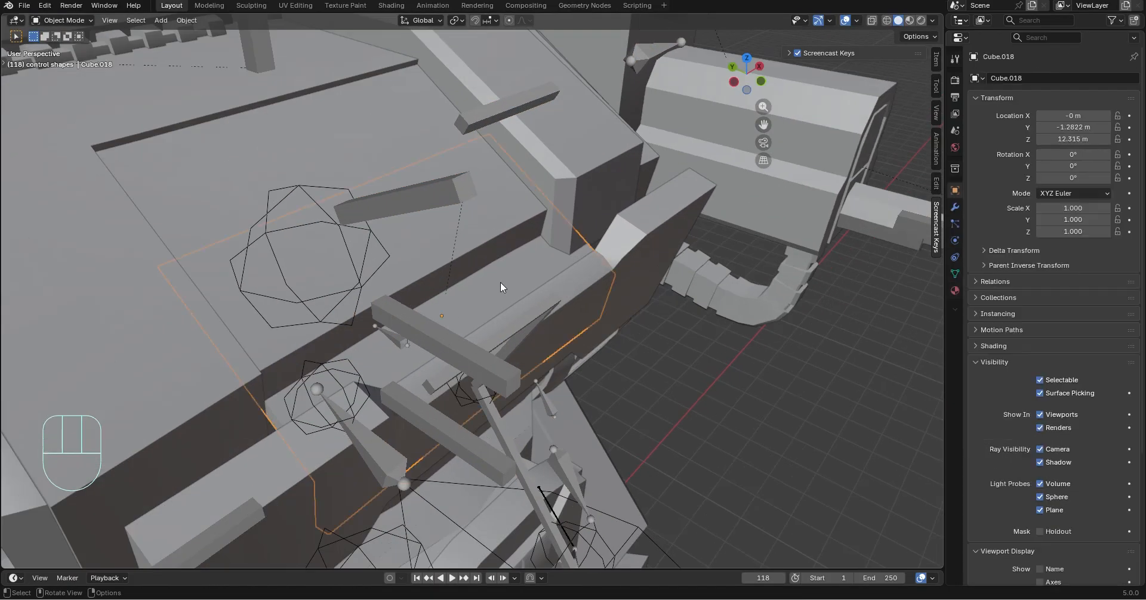
{"action": "key", "text": "g"}
{"action": "key", "text": "z"}
{"action": "key", "text": "x"}
{"action": "key", "text": "z"}
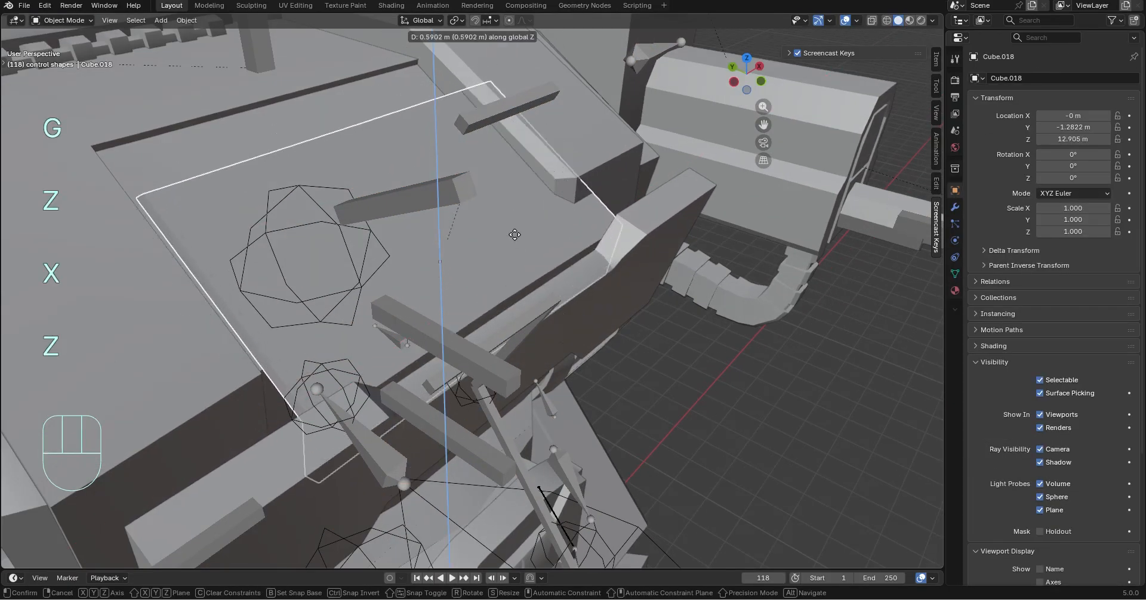
{"action": "left_click", "coordinate": [515, 235]}
{"action": "key", "text": "g"}
{"action": "key", "text": "y"}
{"action": "left_click", "coordinate": [444, 204]}
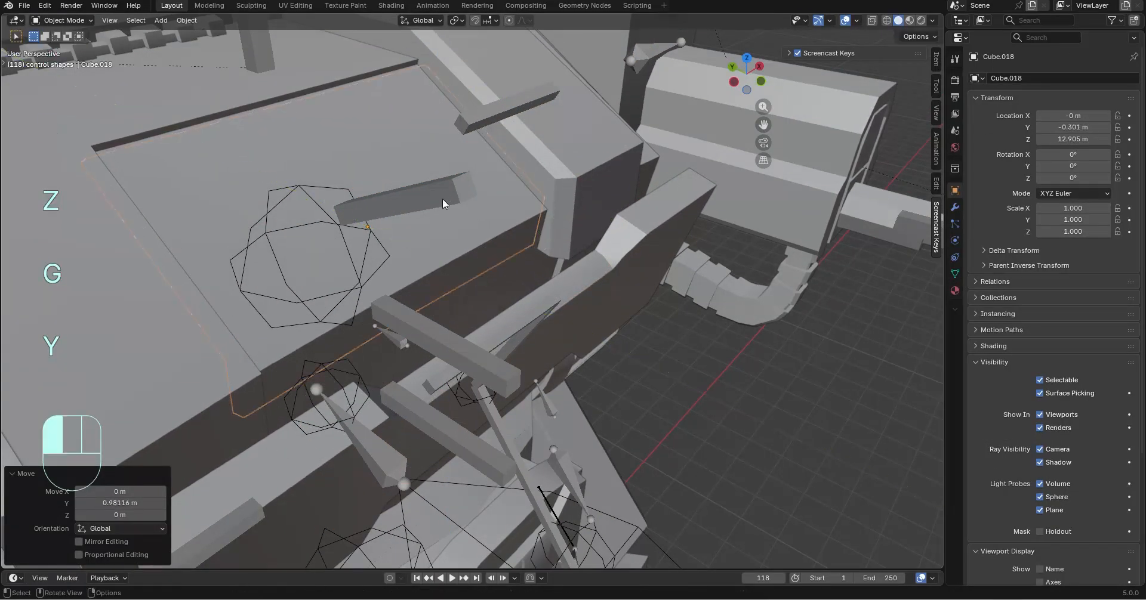
Raise the upper chest hatch mesh about 0.24 m along Z, and move it about -0.47 m along Y
{"action": "middle_click_drag", "start_coordinate": [444, 204], "coordinate": [674, 250]}
{"action": "key", "text": "g"}
{"action": "key", "text": "z"}
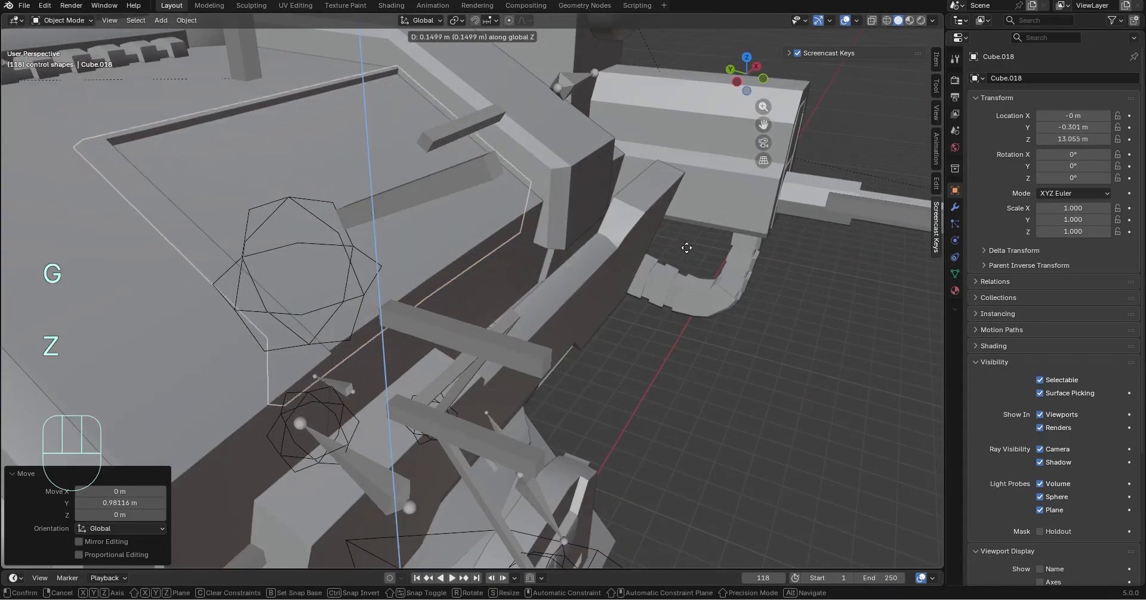
{"action": "left_click", "coordinate": [688, 238]}
{"action": "key", "text": "g"}
{"action": "key", "text": "y"}
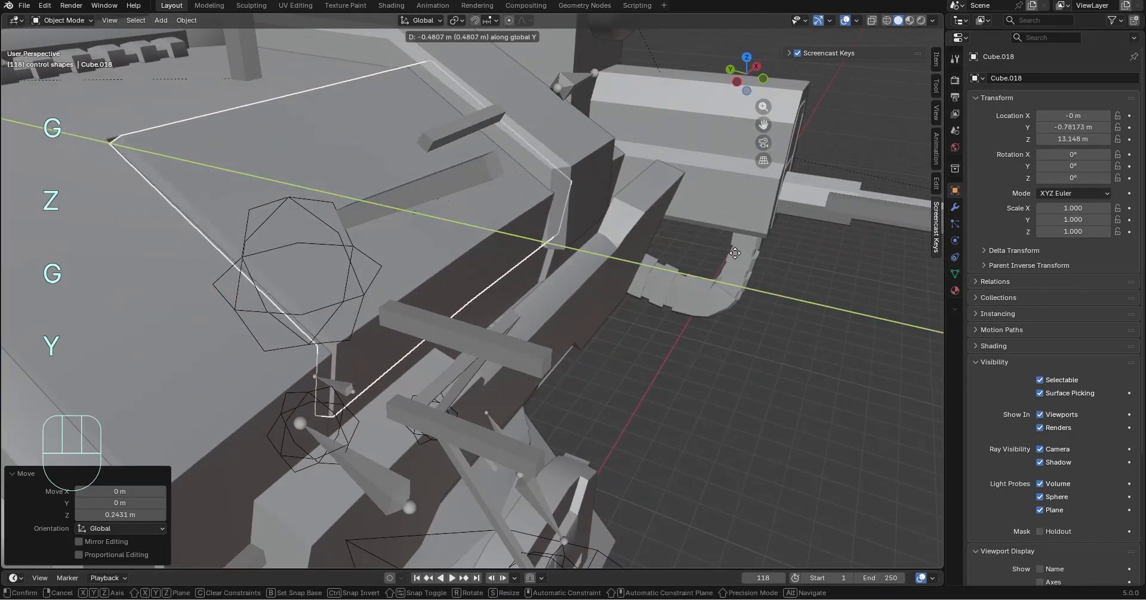
{"action": "left_click", "coordinate": [729, 262]}
{"action": "middle_click_drag", "start_coordinate": [729, 262], "coordinate": [731, 425]}
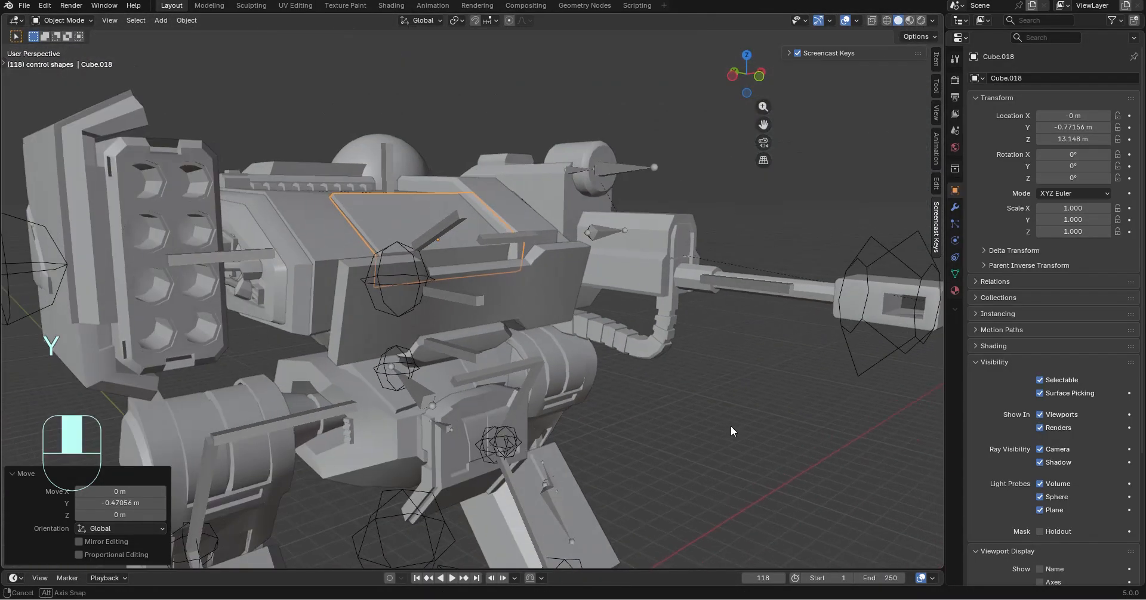
Return the mech armature to Pose Mode, try rotating the upper chest bone about the global X axis, and undo the rotation
{"action": "left_click", "coordinate": [445, 235]}
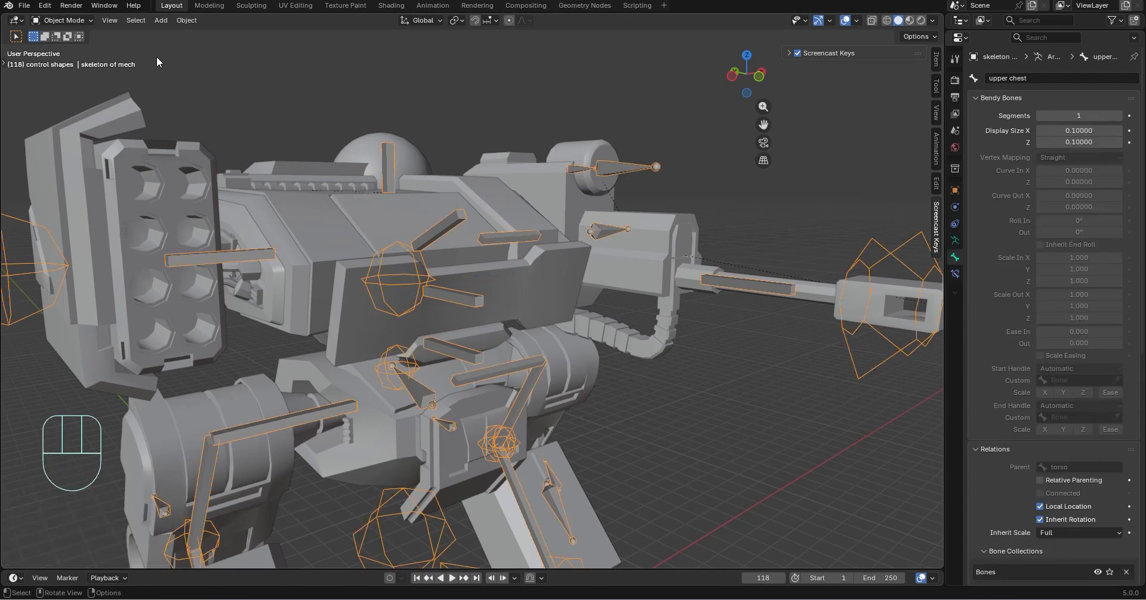
{"action": "left_click", "coordinate": [66, 60]}
{"action": "middle_click_drag", "start_coordinate": [656, 334], "coordinate": [713, 345]}
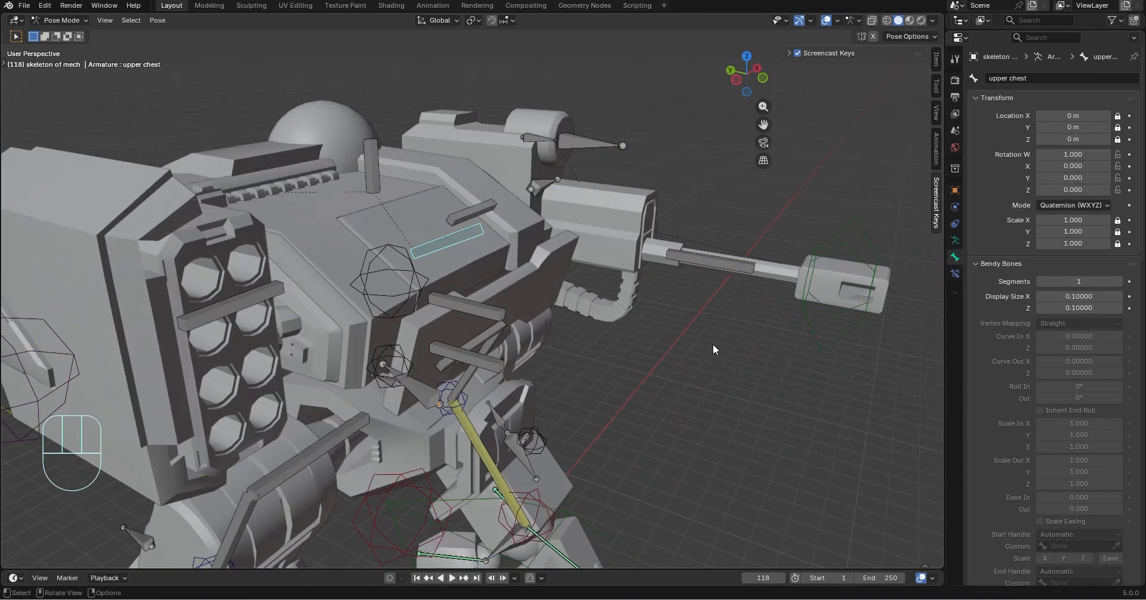
{"action": "key", "text": "r"}
{"action": "key", "text": "y"}
{"action": "key", "text": "x"}
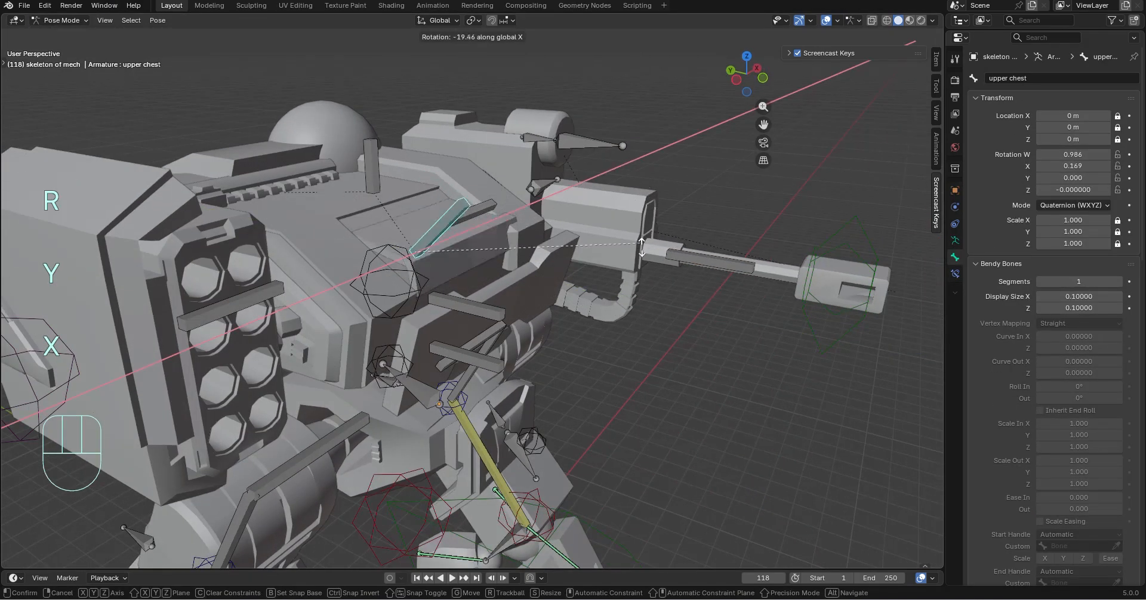
{"action": "left_click", "coordinate": [650, 303]}
{"action": "key", "text": "ctrl+z"}
In Edit Mode, move the upper chest bone up about 0.96 m along Z and 0.62 m along Y, and return to Pose Mode
{"action": "scroll", "coordinate": [442, 239], "scroll_direction": "up", "scroll_amount": 3}
{"action": "mouse_move", "coordinate": [426, 230]}
{"action": "middle_mouse_down"}
{"action": "mouse_move", "coordinate": [465, 304]}
{"action": "mouse_move", "coordinate": [416, 231]}
{"action": "middle_mouse_up"}
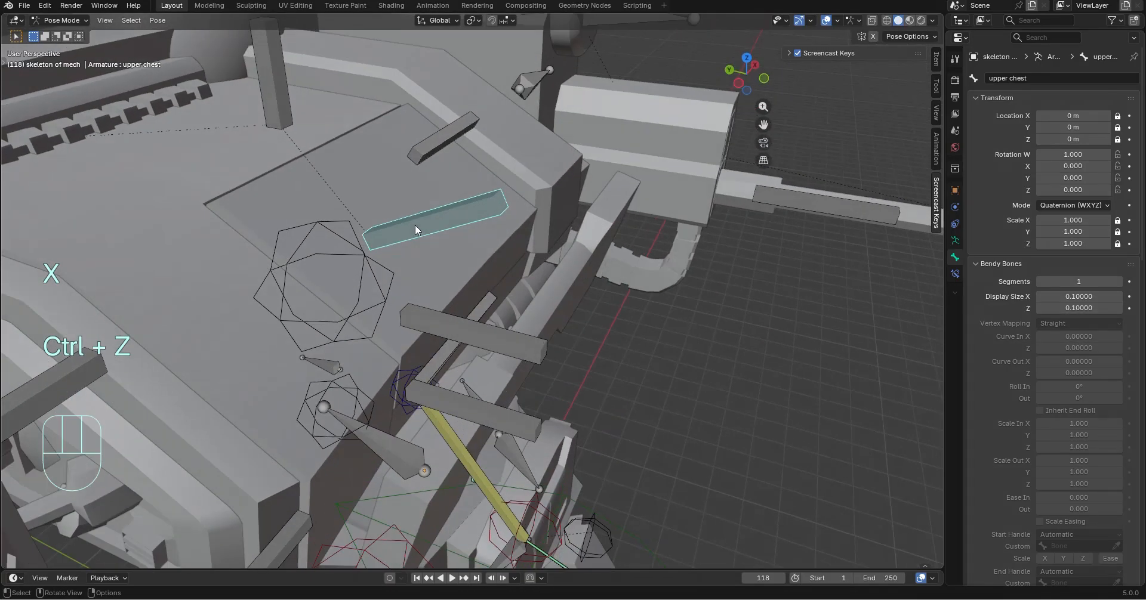
{"action": "left_click", "coordinate": [63, 48]}
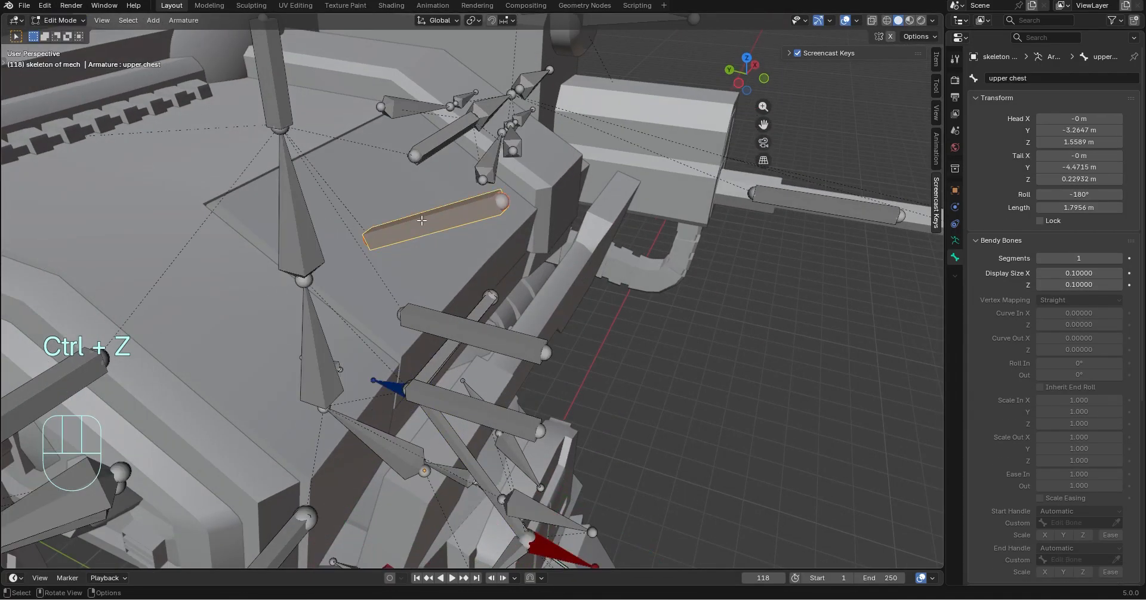
{"action": "key", "text": "g"}
{"action": "key", "text": "y"}
{"action": "key", "text": "x"}
{"action": "key", "text": "z"}
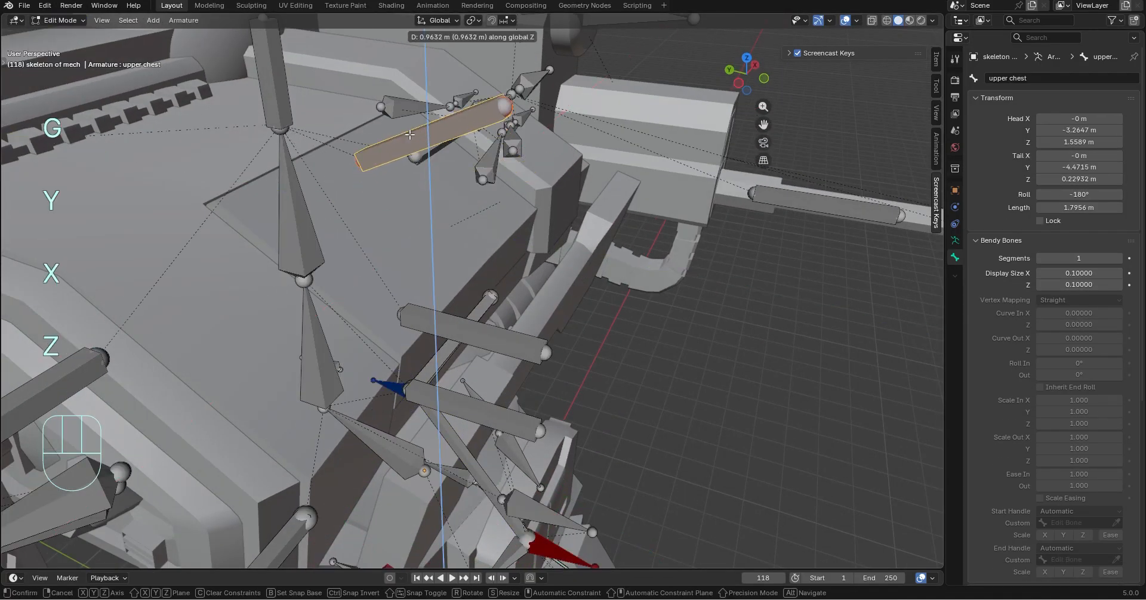
{"action": "left_click", "coordinate": [415, 139]}
{"action": "key", "text": "g"}
{"action": "key", "text": "y"}
{"action": "left_click", "coordinate": [357, 133]}
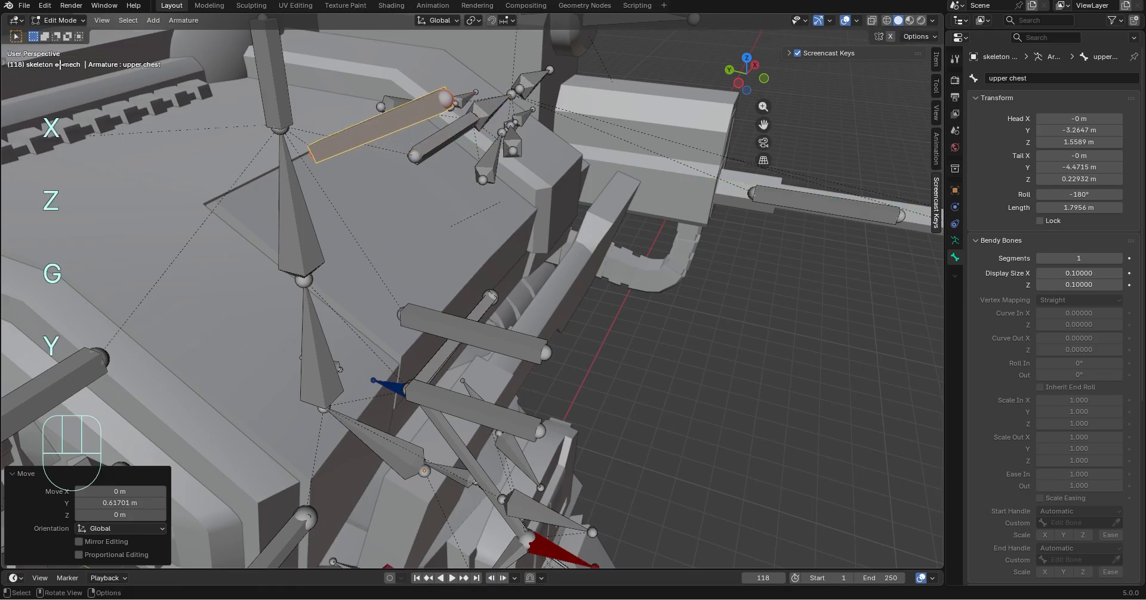
{"action": "left_click", "coordinate": [398, 195]}
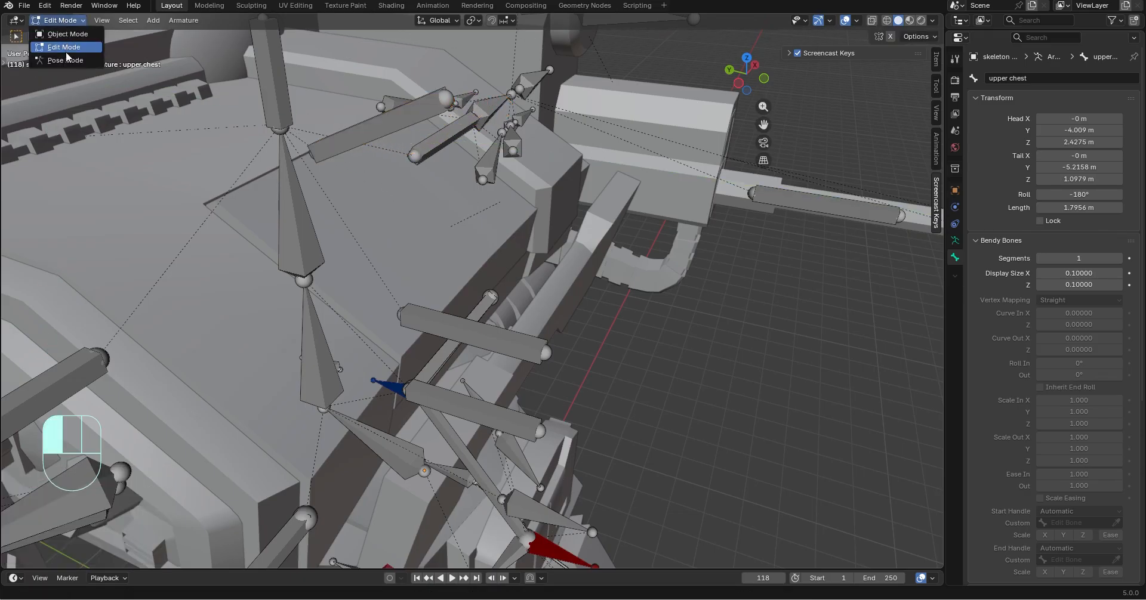
{"action": "left_click", "coordinate": [66, 58]}
Try rotating the torso end bone about the global X axis, and undo the rotation
{"action": "scroll", "coordinate": [321, 106], "scroll_direction": "down", "scroll_amount": 3}
{"action": "left_click", "coordinate": [373, 166]}
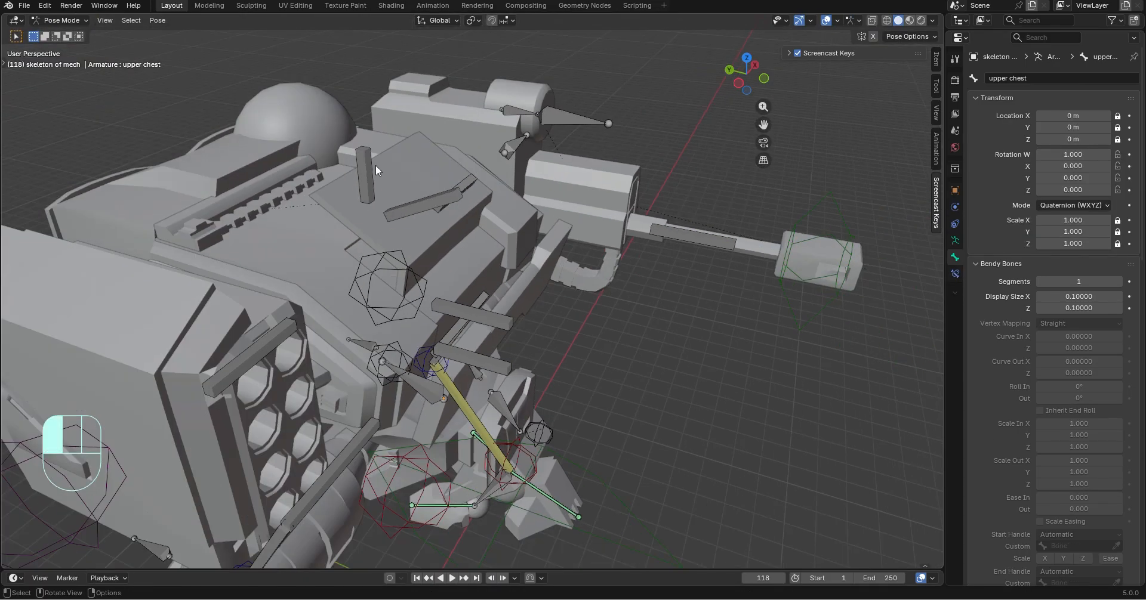
{"action": "scroll", "coordinate": [582, 238], "scroll_direction": "up", "scroll_amount": 2}
{"action": "key", "text": "r"}
{"action": "key", "text": "y"}
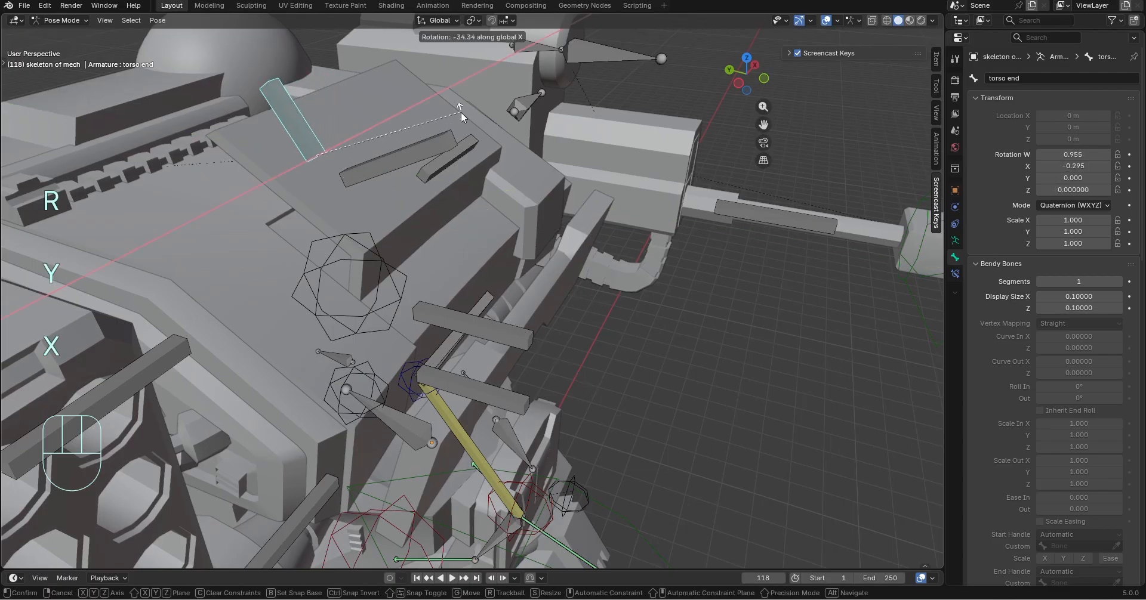
{"action": "key", "text": "ctrl+z"}
Try rotating the repositioned upper chest bone about the global Y and X axes, and undo the rotation
{"action": "left_click", "coordinate": [447, 189]}
{"action": "key", "text": "r"}
{"action": "key", "text": "y"}
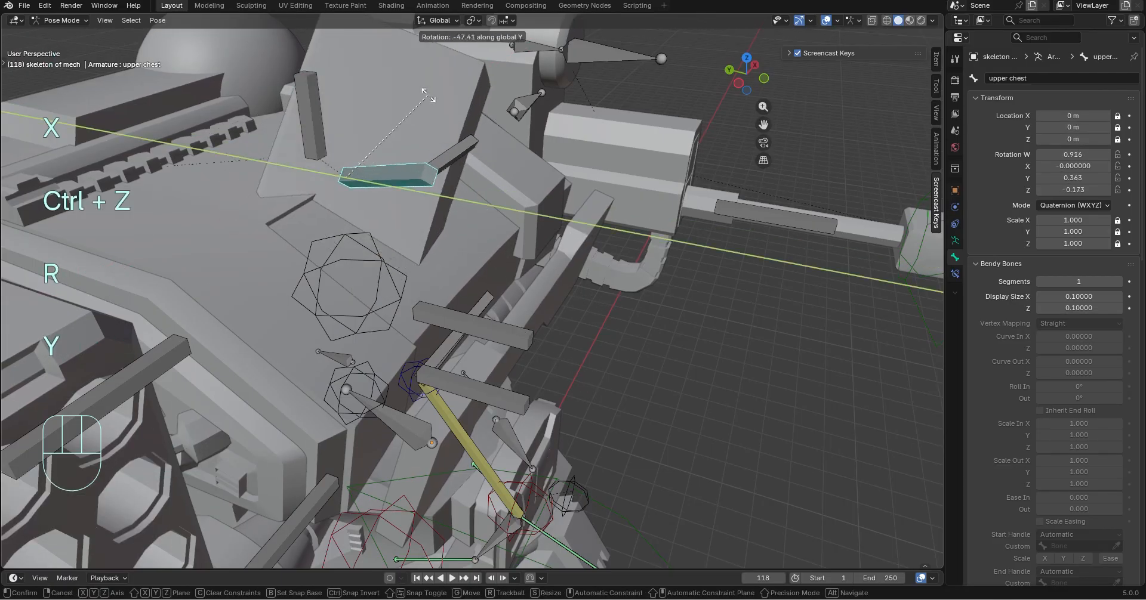
{"action": "key", "text": "z"}
{"action": "key", "text": "x"}
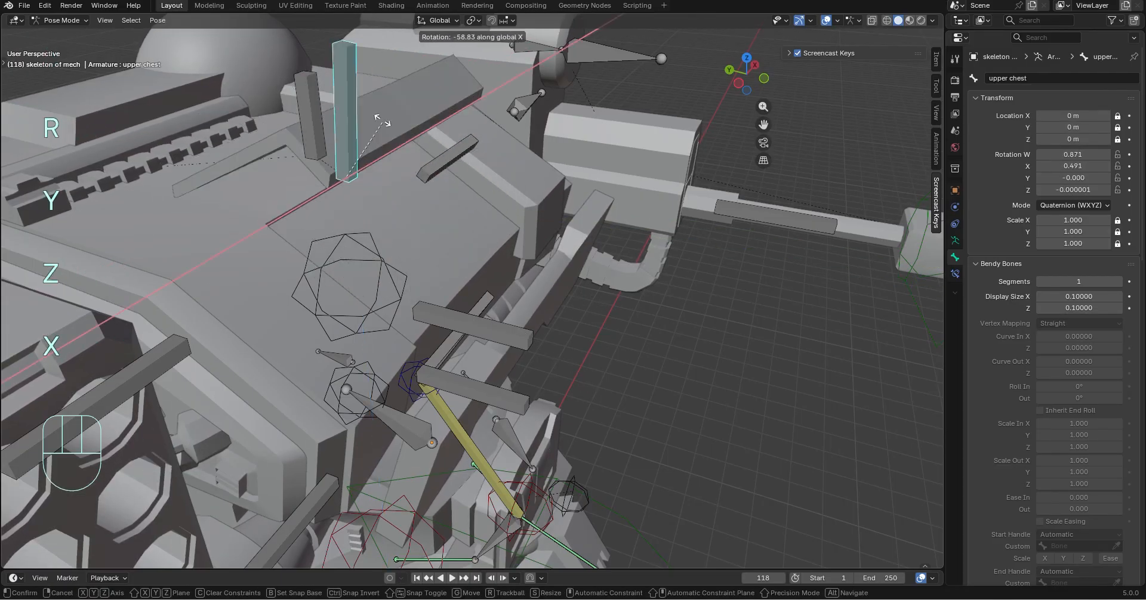
{"action": "left_click", "coordinate": [388, 120]}
{"action": "key", "text": "ctrl+z"}
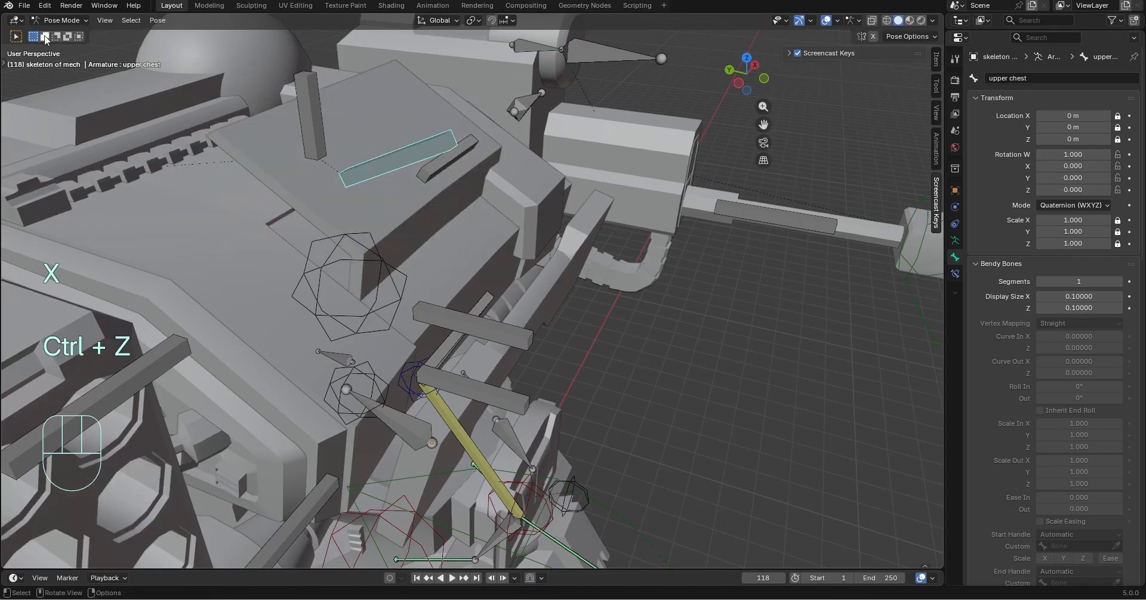
In Object Mode, move the upper chest hatch mesh Cube.018 about -0.67 m along Z and about -0.68 m along Y
{"action": "left_click", "coordinate": [66, 34]}
{"action": "left_click", "coordinate": [399, 126]}
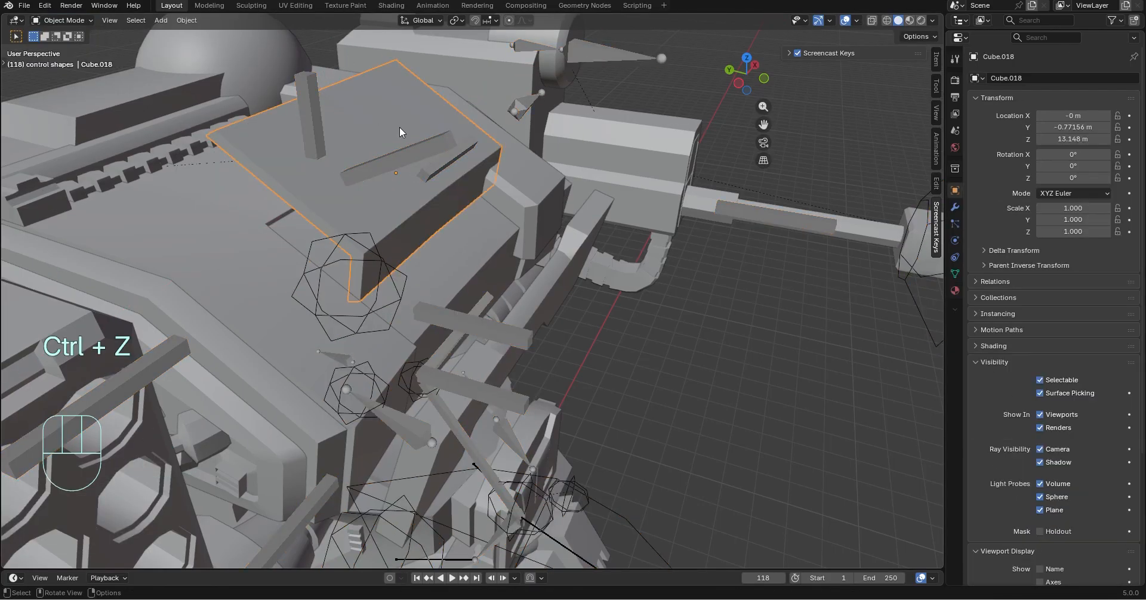
{"action": "key", "text": "g"}
{"action": "key", "text": "z"}
{"action": "left_click", "coordinate": [441, 172]}
{"action": "key", "text": "g"}
{"action": "key", "text": "y"}
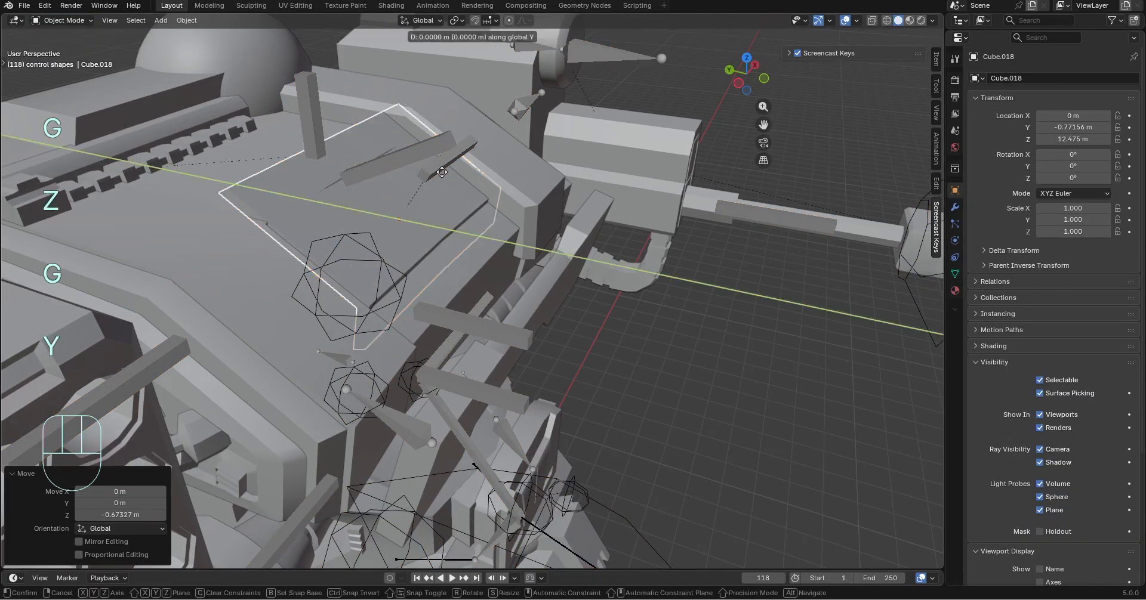
{"action": "left_click", "coordinate": [482, 205]}
Lower the upper chest hatch mesh Cube.018 along global Z to a Z location of about 12.15 m
{"action": "key", "text": "g"}
{"action": "key", "text": "z"}
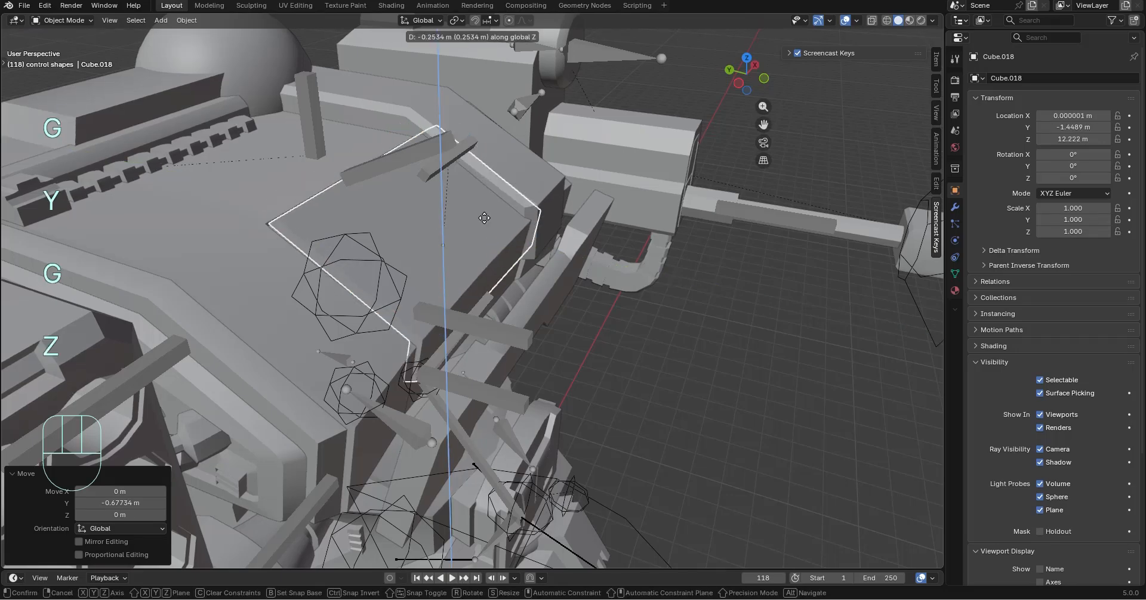
{"action": "left_click", "coordinate": [484, 216]}
{"action": "middle_click_drag", "start_coordinate": [669, 295], "coordinate": [520, 277]}
{"action": "key", "text": "g"}
{"action": "key", "text": "z"}
{"action": "left_click", "coordinate": [743, 327]}
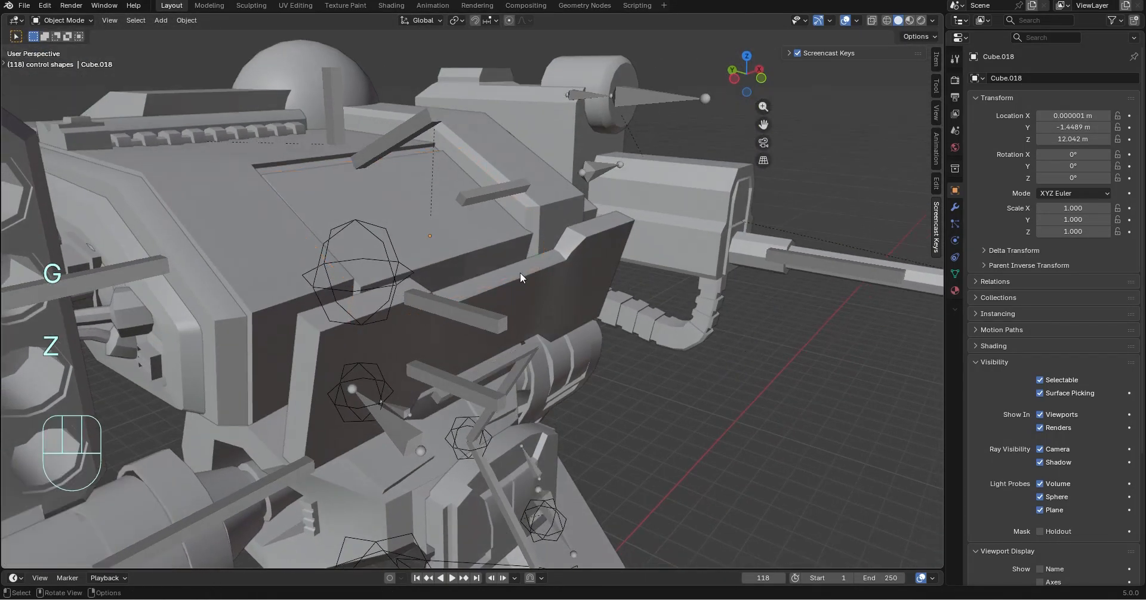
{"action": "key", "text": "g"}
{"action": "key", "text": "z"}
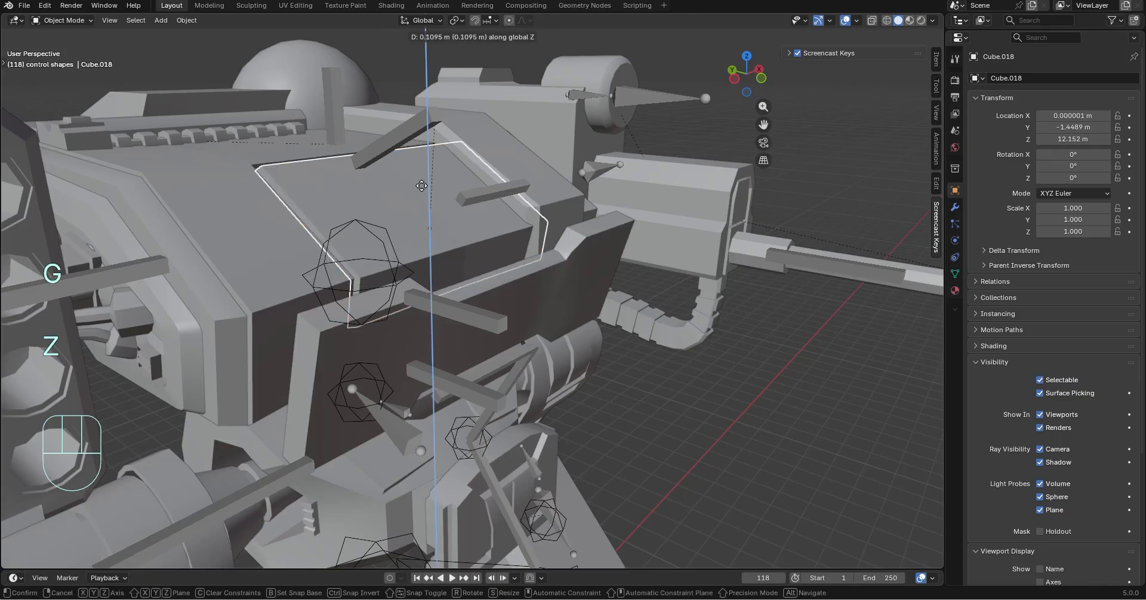
{"action": "left_click", "coordinate": [409, 186]}
Put the mech armature in Pose Mode, try rotating the upper chest bone about the global X axis, and undo the rotation
{"action": "left_click", "coordinate": [364, 159]}
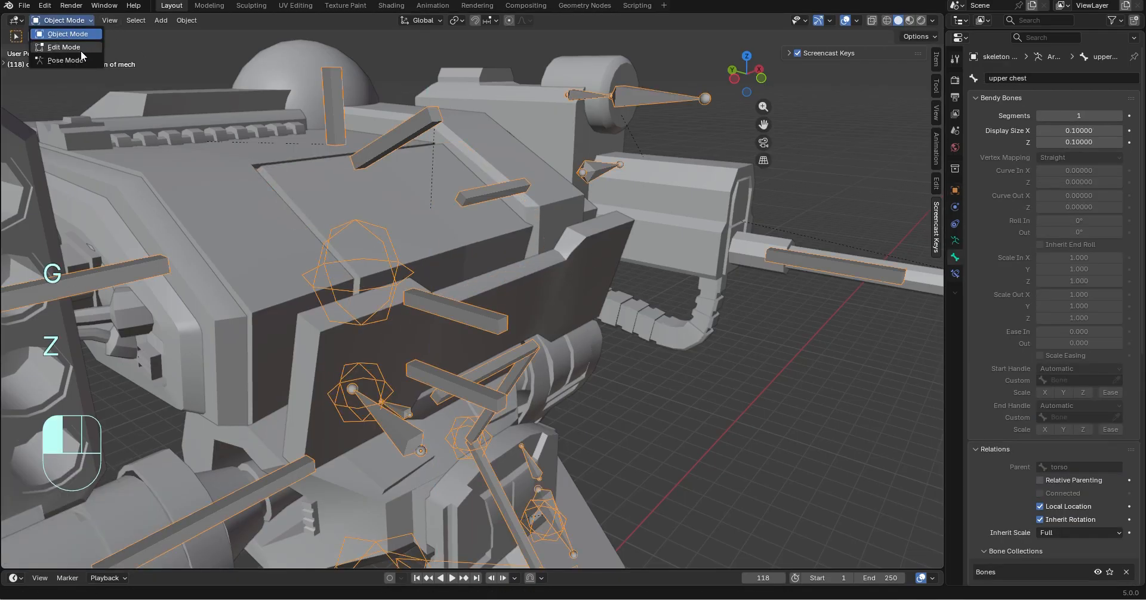
{"action": "left_click", "coordinate": [71, 61]}
{"action": "key", "text": "r"}
{"action": "key", "text": "y"}
{"action": "key", "text": "x"}
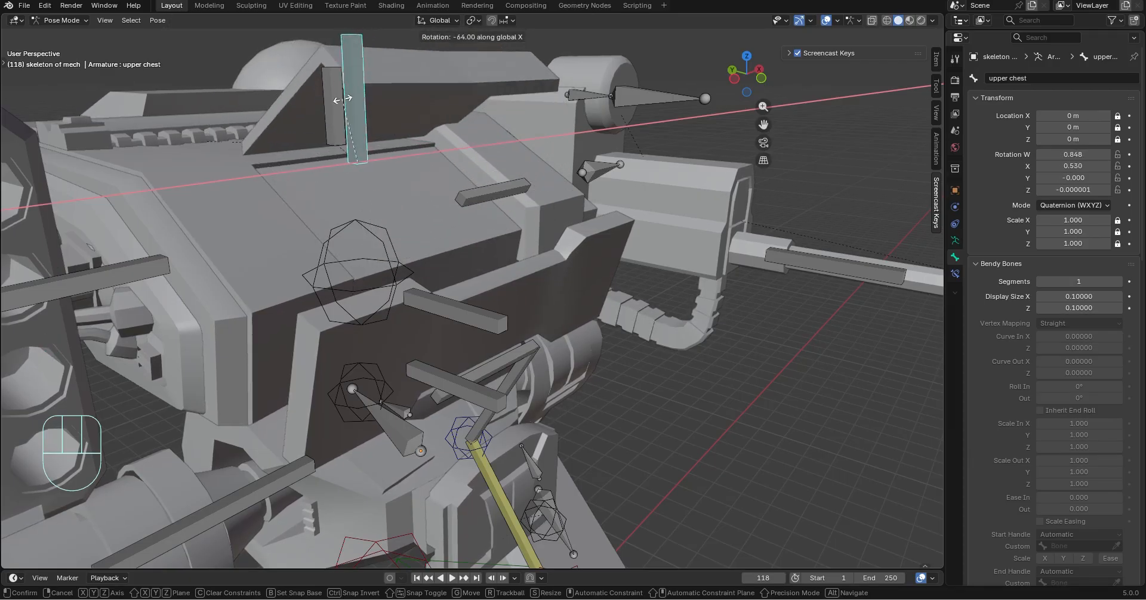
{"action": "left_click", "coordinate": [351, 136]}
{"action": "middle_click_drag", "start_coordinate": [680, 295], "coordinate": [621, 289]}
{"action": "key", "text": "ctrl+z"}
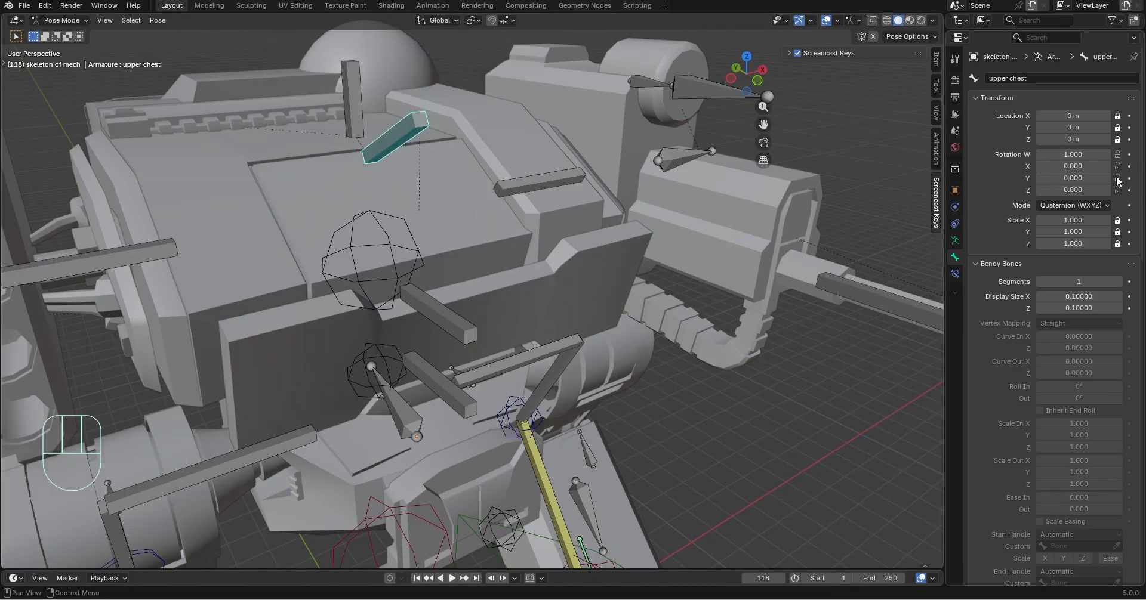
Lock the upper chest bone's Y and Z rotation, try rotating it freely, and undo the test rotation
{"action": "middle_click_drag", "start_coordinate": [702, 247], "coordinate": [744, 252]}
{"action": "key", "text": "r"}
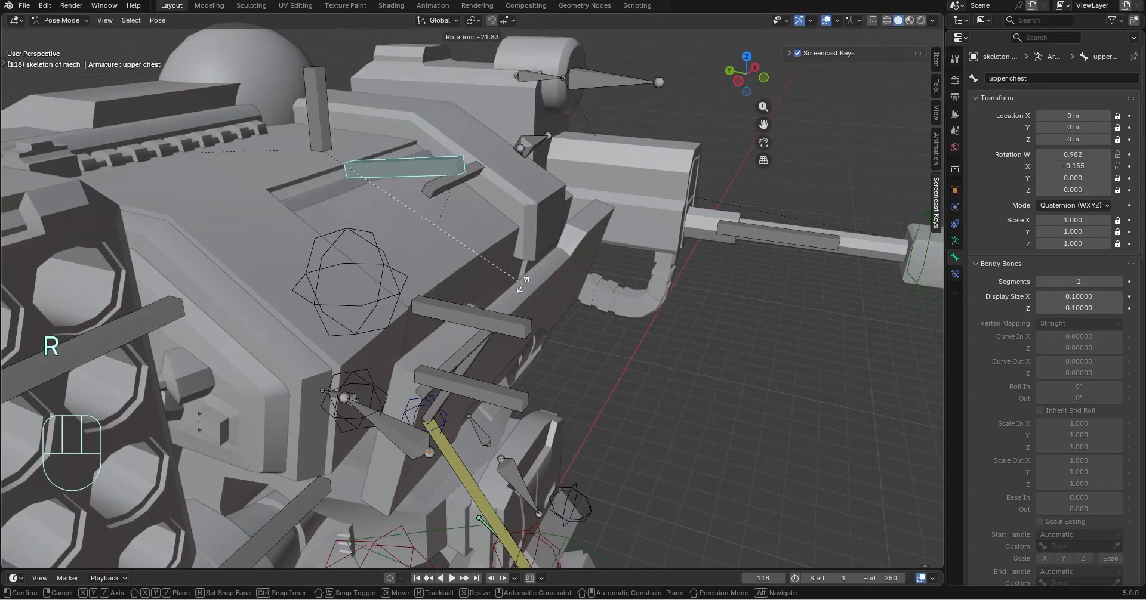
{"action": "left_click", "coordinate": [524, 470]}
{"action": "key", "text": "ctrl+z"}
Try rotating the mid torso bone freely, and undo the rotation
{"action": "middle_click_drag", "start_coordinate": [685, 491], "coordinate": [618, 505]}
{"action": "scroll", "coordinate": [476, 517], "scroll_direction": "down", "scroll_amount": 6}
{"action": "middle_click_drag", "start_coordinate": [617, 406], "coordinate": [575, 303]}
{"action": "scroll", "coordinate": [452, 346], "scroll_direction": "up", "scroll_amount": 4}
{"action": "left_click", "coordinate": [442, 363]}
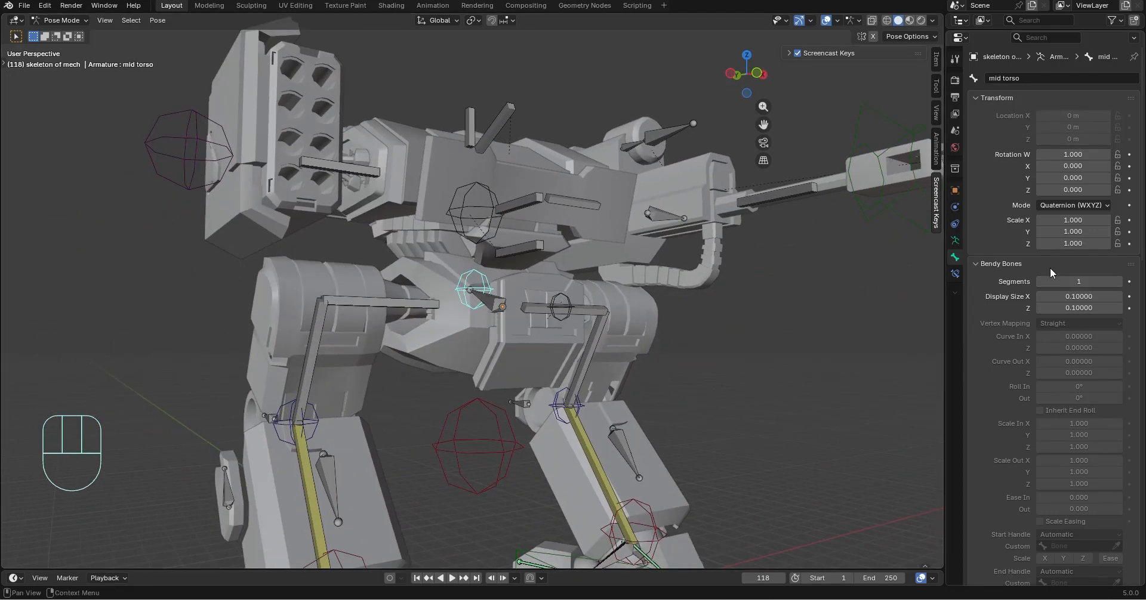
{"action": "scroll", "coordinate": [1009, 310], "scroll_direction": "down", "scroll_amount": 8}
{"action": "scroll", "coordinate": [1014, 269], "scroll_direction": "up", "scroll_amount": 8}
{"action": "key", "text": "g"}
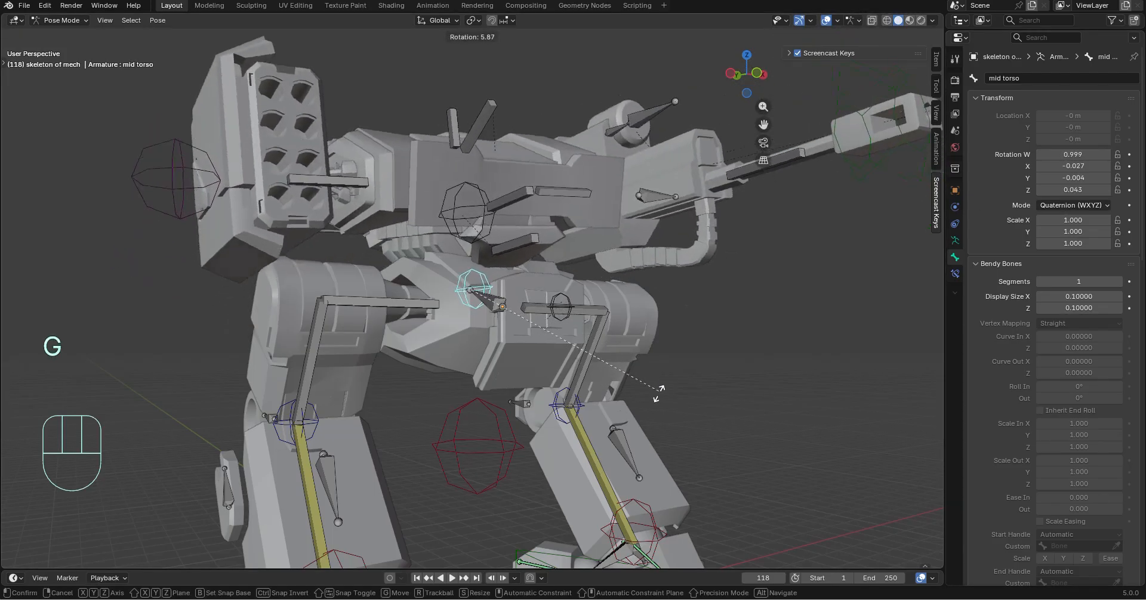
{"action": "left_click", "coordinate": [646, 364]}
{"action": "key", "text": "ctrl+z"}
Try moving the crouch .001 bone and the cround ctrl bone, undoing each move
{"action": "scroll", "coordinate": [636, 328], "scroll_direction": "up", "scroll_amount": 2}
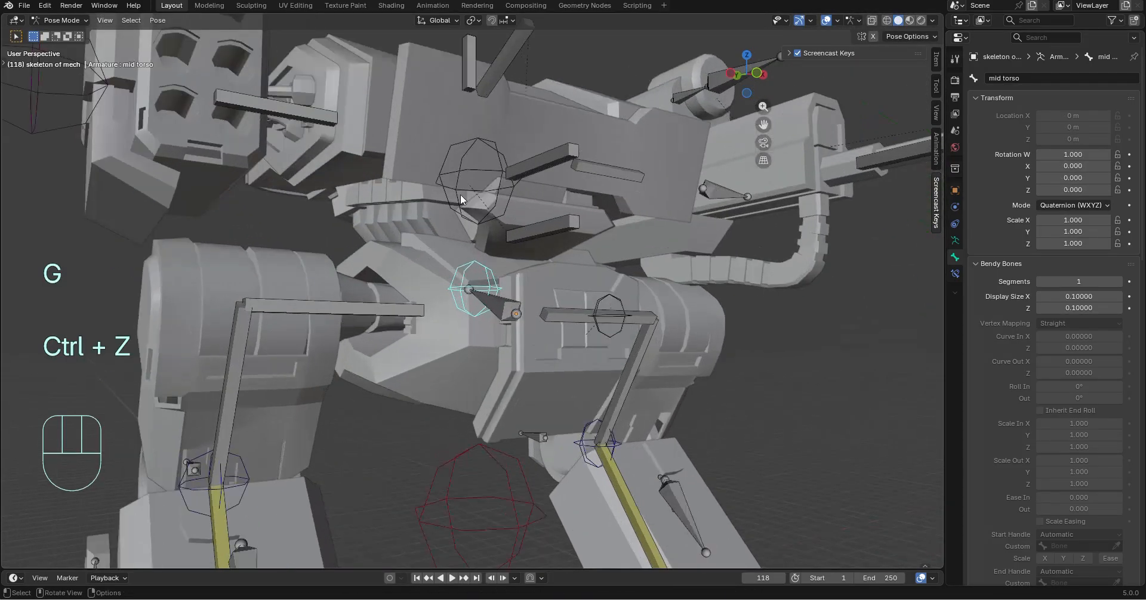
{"action": "middle_click_drag", "start_coordinate": [621, 275], "coordinate": [507, 297]}
{"action": "left_click", "coordinate": [496, 304]}
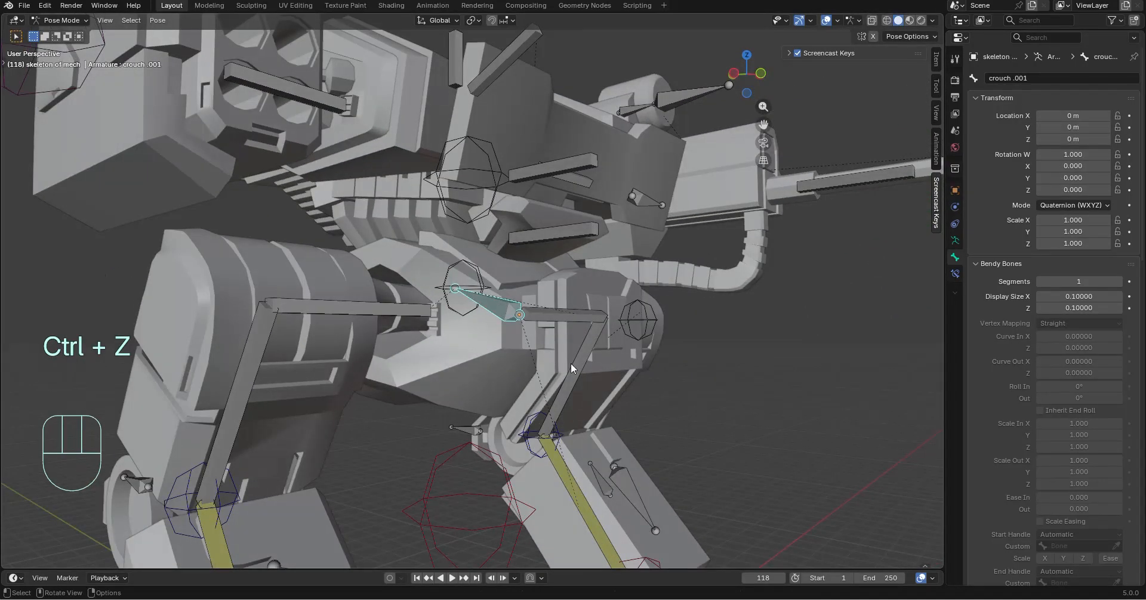
{"action": "key", "text": "g"}
{"action": "key", "text": "ctrl+z"}
{"action": "key", "text": "ctrl+z"}
{"action": "left_click", "coordinate": [466, 457]}
{"action": "key", "text": "g"}
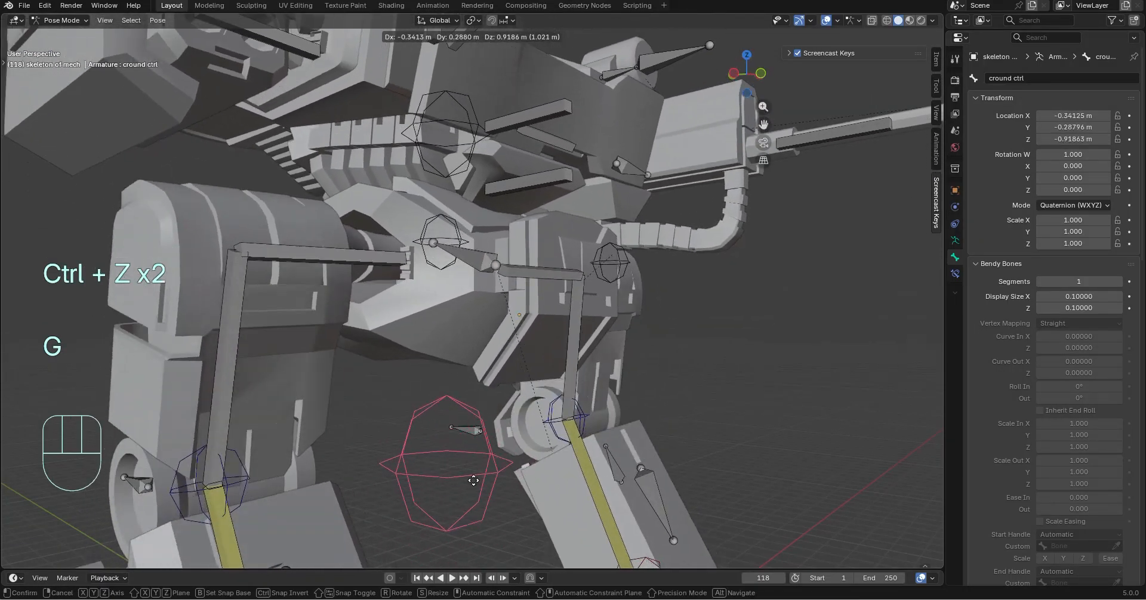
{"action": "key", "text": "ctrl+z"}
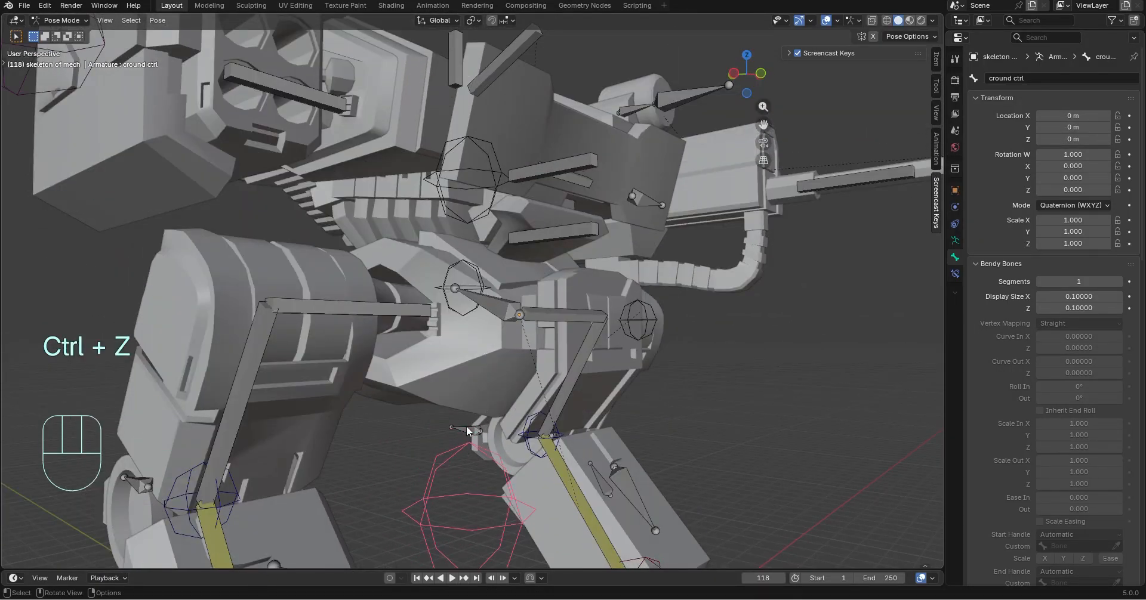
Hide the crouch .001 bone in the mid torso and select the cround ctrl bone
{"action": "left_click", "coordinate": [500, 315]}
{"action": "key", "text": "h"}
{"action": "left_click", "coordinate": [491, 443]}
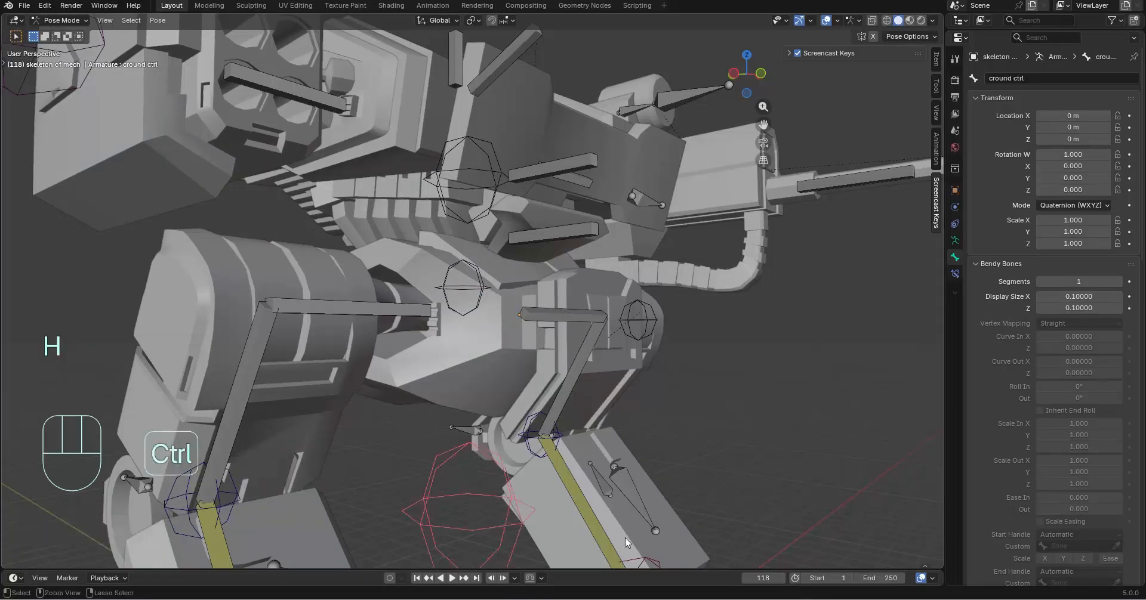
Assign the Cube control shape as the custom object of the gun arm ctrl bone
{"action": "middle_click_drag", "start_coordinate": [625, 538], "coordinate": [531, 407], "text": "ctrl"}
{"action": "scroll", "coordinate": [625, 410], "scroll_direction": "down", "scroll_amount": 4}
{"action": "scroll", "coordinate": [552, 410], "scroll_direction": "up", "scroll_amount": 5}
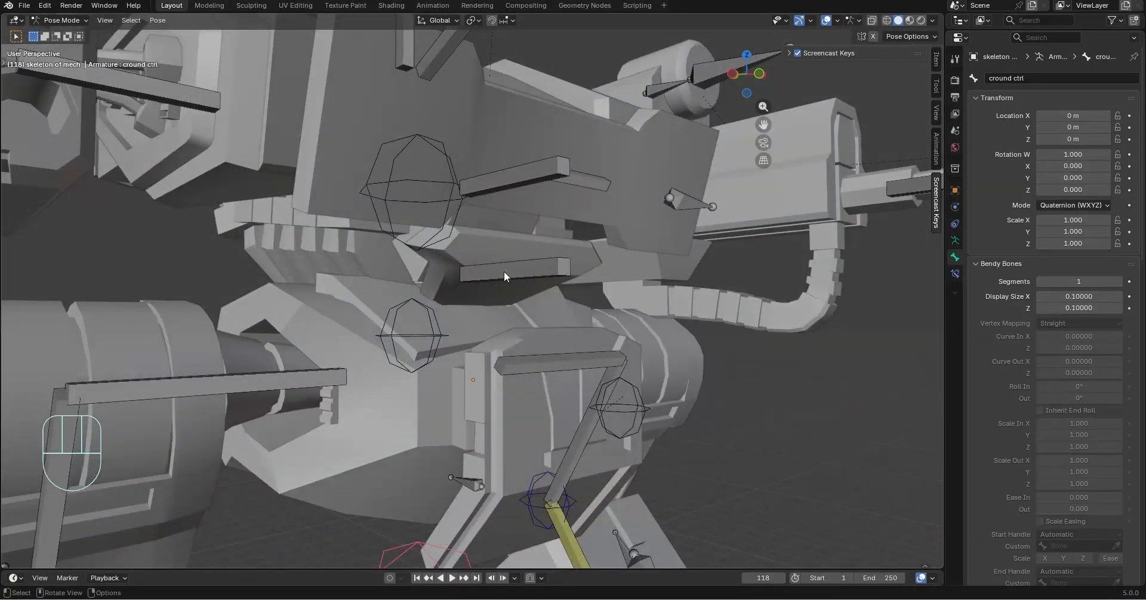
{"action": "middle_click_drag", "start_coordinate": [504, 271], "coordinate": [460, 244]}
{"action": "scroll", "coordinate": [460, 243], "scroll_direction": "down", "scroll_amount": 2}
{"action": "middle_click_drag", "start_coordinate": [539, 343], "coordinate": [425, 372]}
{"action": "scroll", "coordinate": [742, 360], "scroll_direction": "down", "scroll_amount": 3}
{"action": "left_click", "coordinate": [729, 221]}
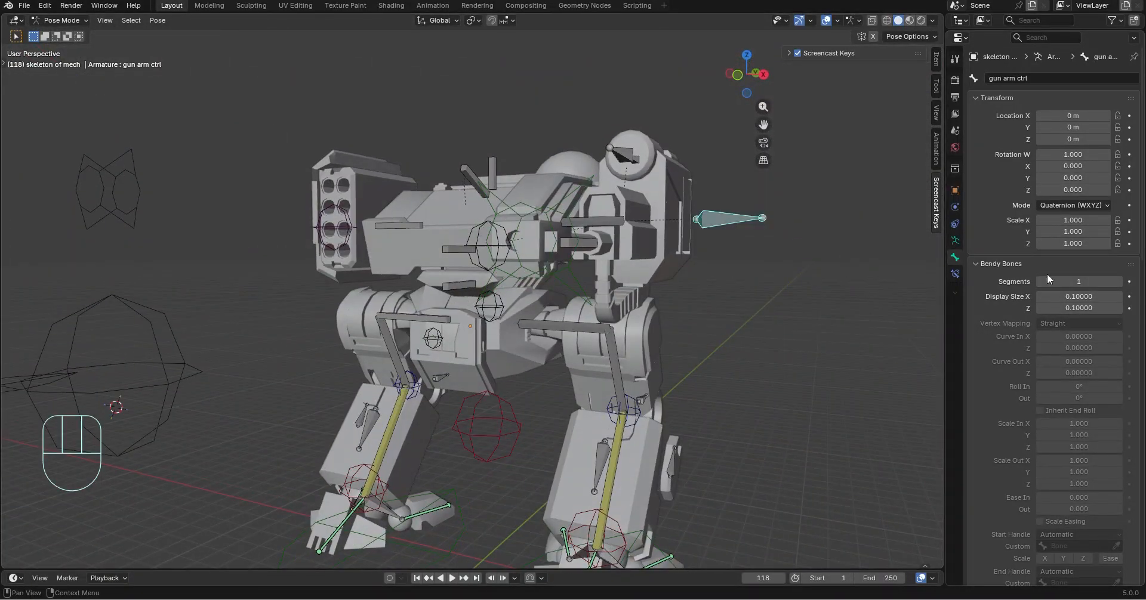
{"action": "scroll", "coordinate": [1049, 327], "scroll_direction": "down", "scroll_amount": 10}
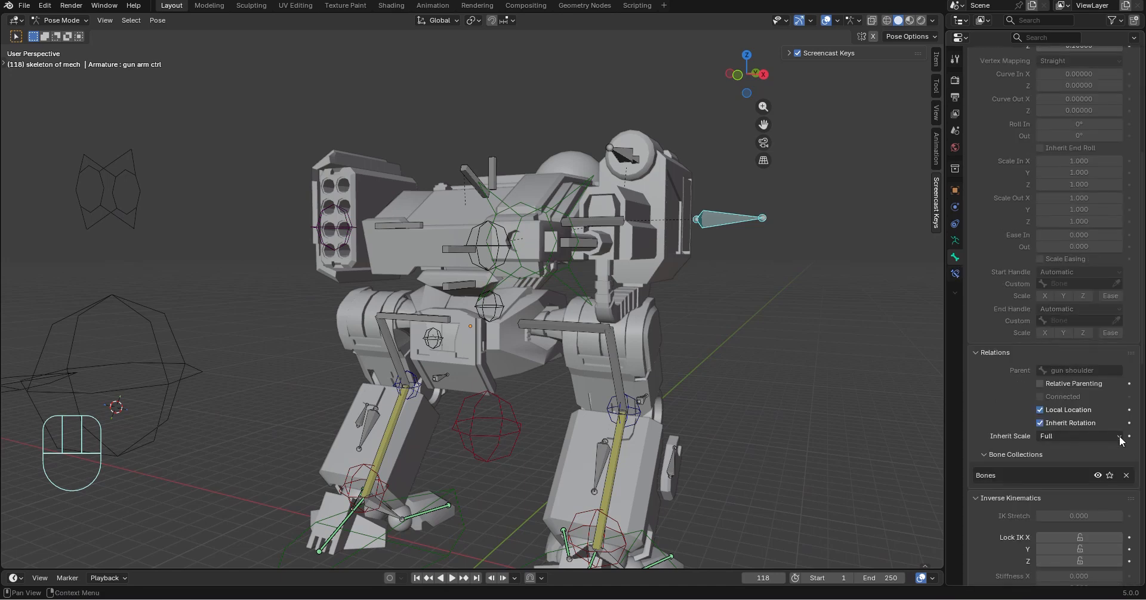
{"action": "scroll", "coordinate": [1063, 358], "scroll_direction": "down", "scroll_amount": 14}
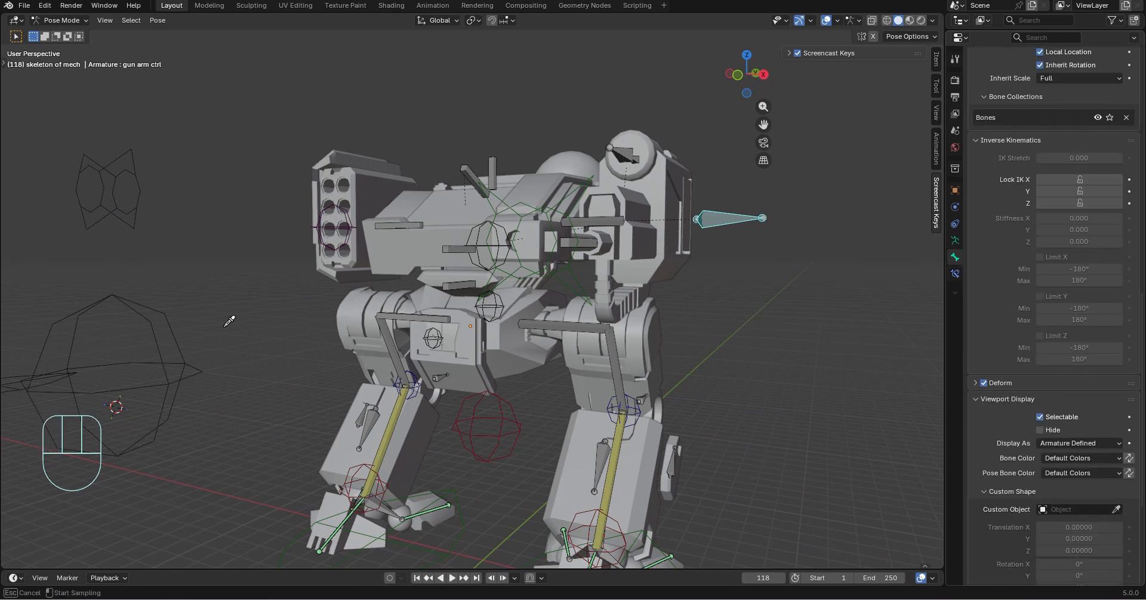
{"action": "left_click", "coordinate": [149, 326]}
Check the left arm ctrl bone's shape settings, and set the gun arm ctrl custom shape's scale to 0.2 on all axes
{"action": "middle_click_drag", "start_coordinate": [205, 241], "coordinate": [242, 222]}
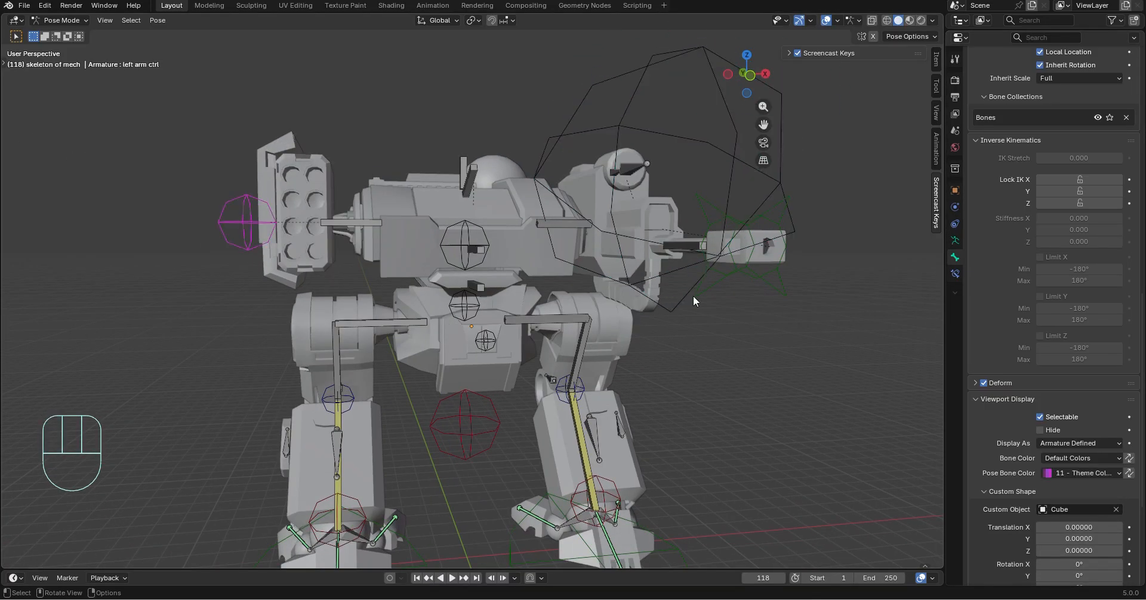
{"action": "scroll", "coordinate": [1075, 485], "scroll_direction": "down", "scroll_amount": 5}
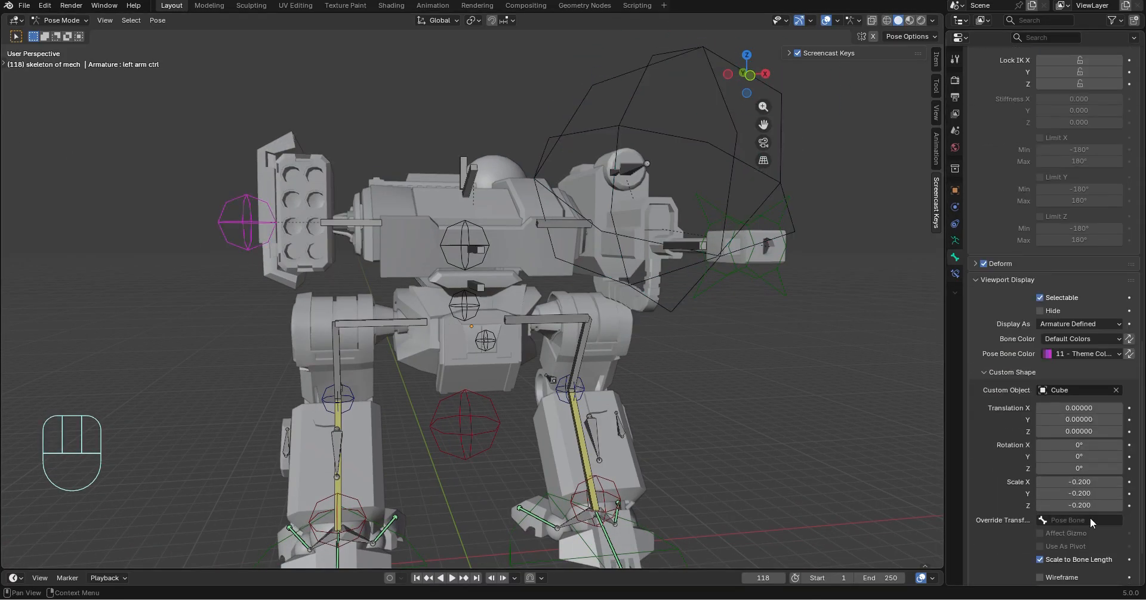
{"action": "left_click", "coordinate": [748, 178]}
{"action": "left_click_drag", "start_coordinate": [1074, 482], "coordinate": [1074, 484]}
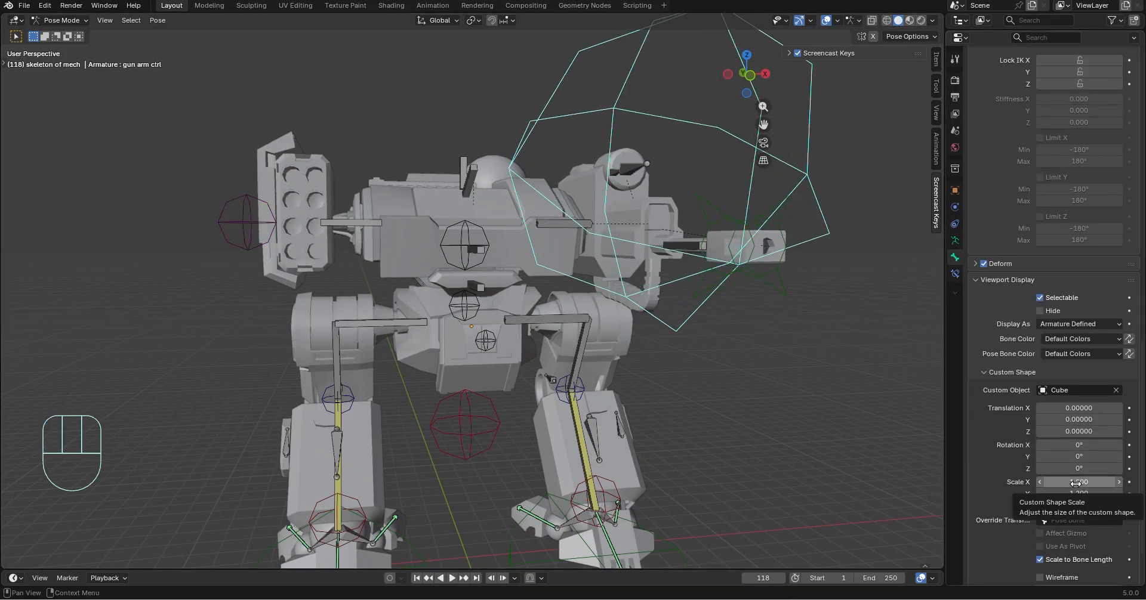
{"action": "left_click", "coordinate": [1074, 482], "text": "shift"}
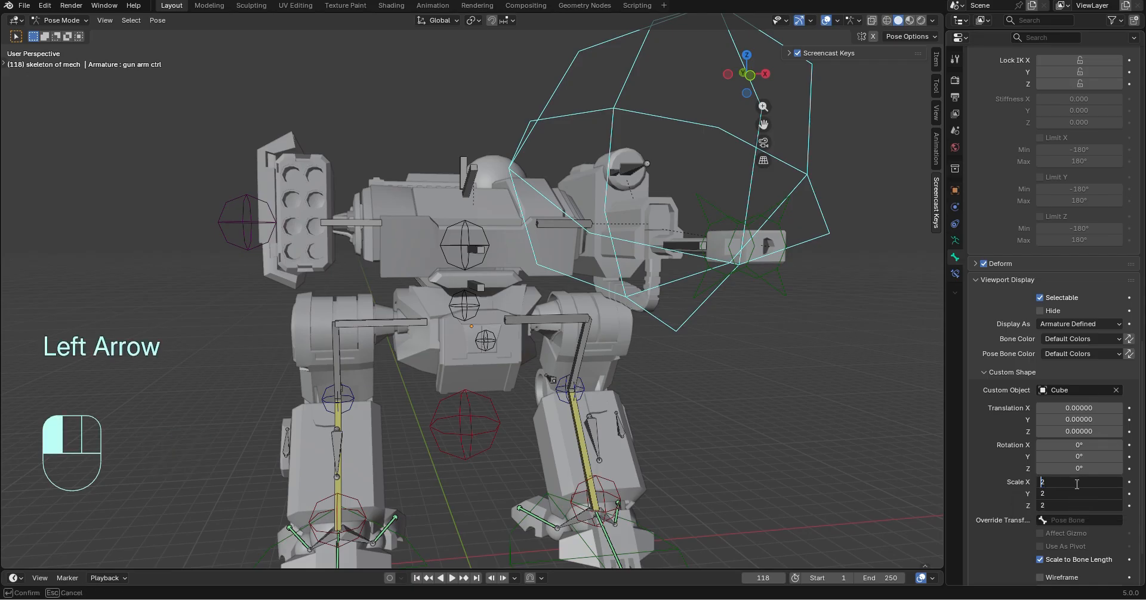
{"action": "key", "text": "Return"}
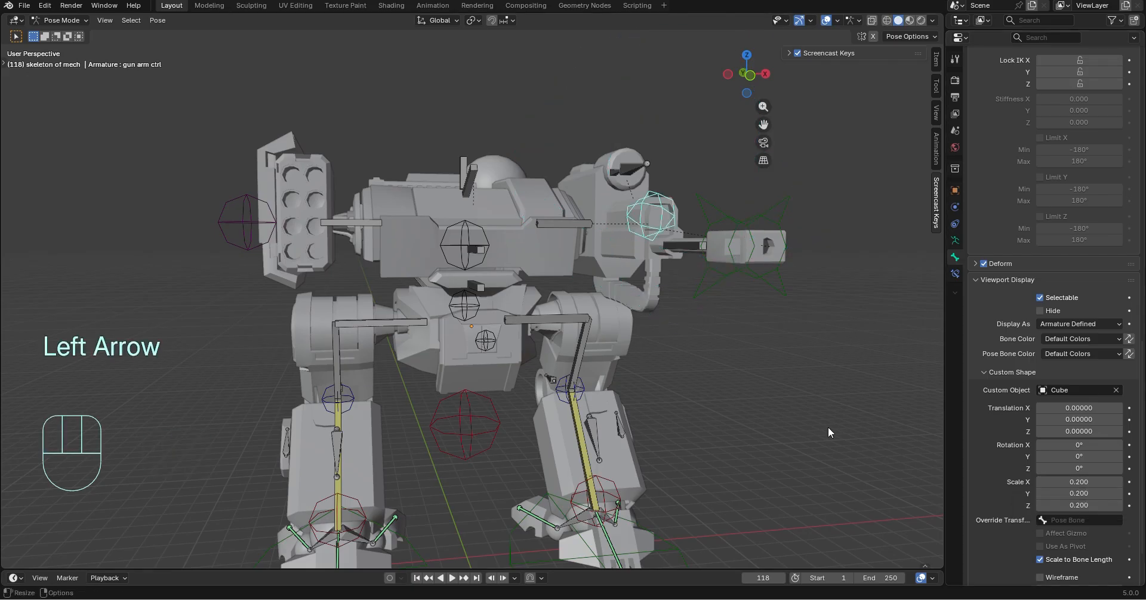
Set the Z translation of the gun arm ctrl bone's custom shape to -0.15
{"action": "middle_click_drag", "start_coordinate": [829, 427], "coordinate": [746, 346]}
{"action": "left_click_drag", "start_coordinate": [1079, 432], "coordinate": [1060, 432]}
{"action": "left_click", "coordinate": [814, 413]}
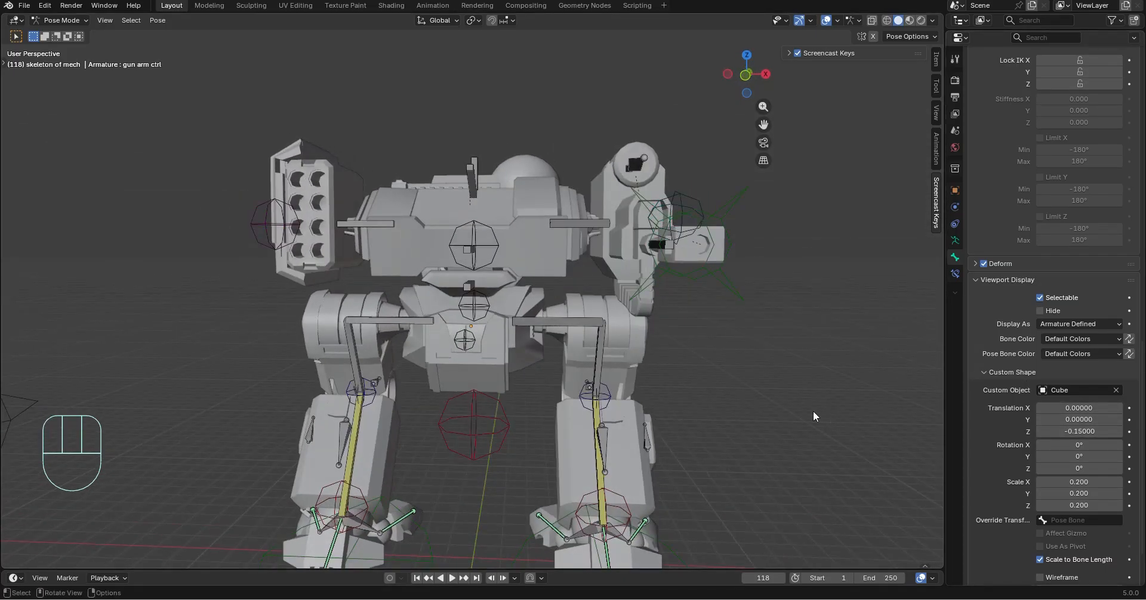
Set the sensor ctrl bone to display as B-Bone
{"action": "middle_click_drag", "start_coordinate": [814, 414], "coordinate": [721, 388]}
{"action": "left_click", "coordinate": [626, 169]}
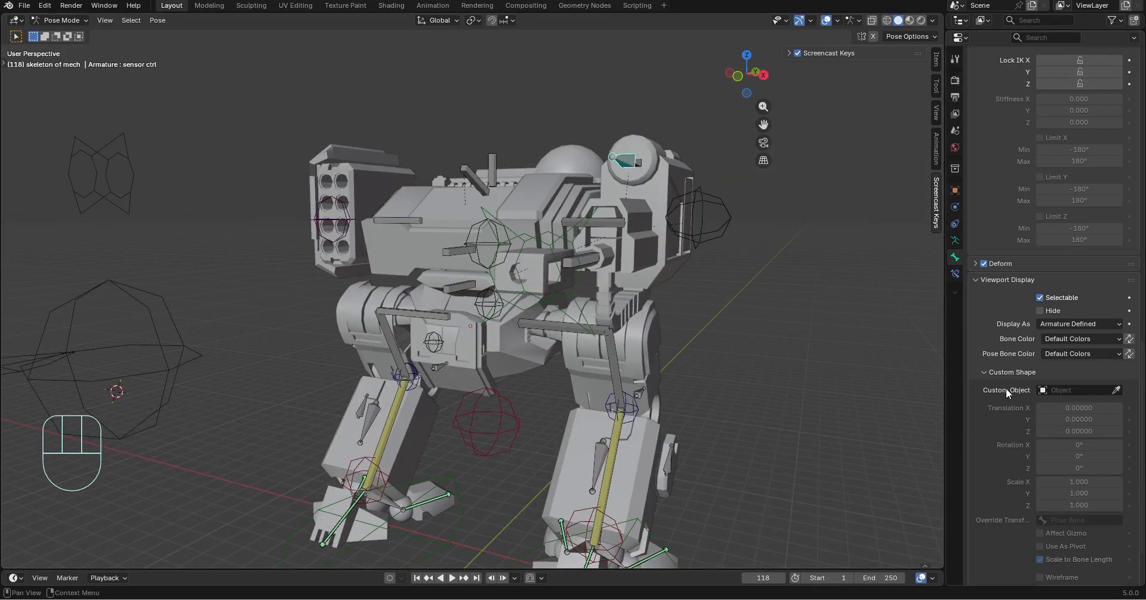
{"action": "left_click", "coordinate": [1081, 324]}
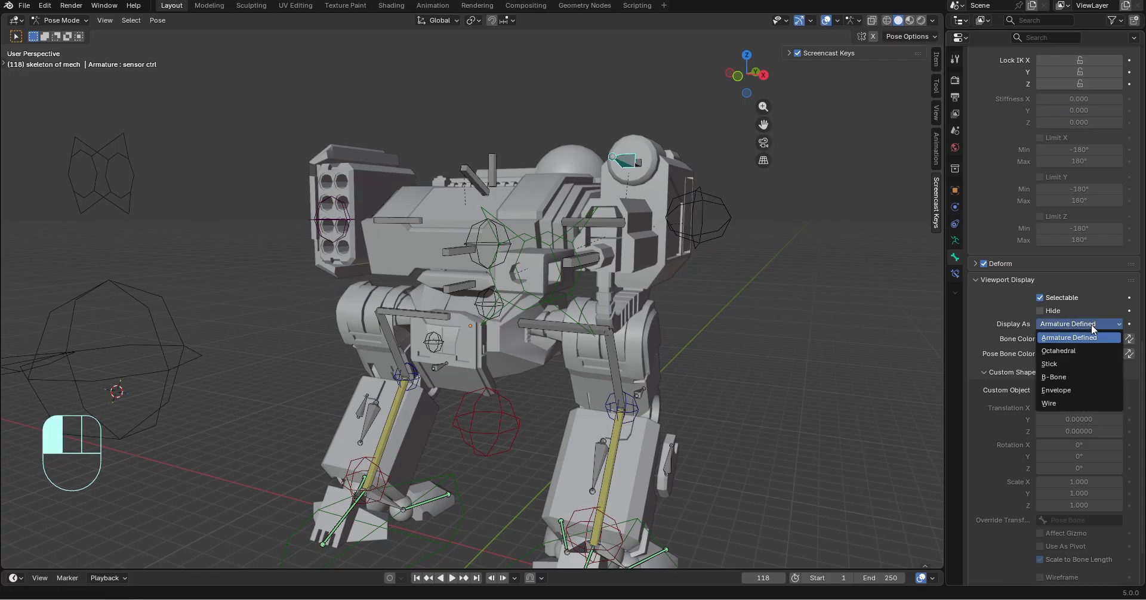
{"action": "left_click", "coordinate": [1066, 379]}
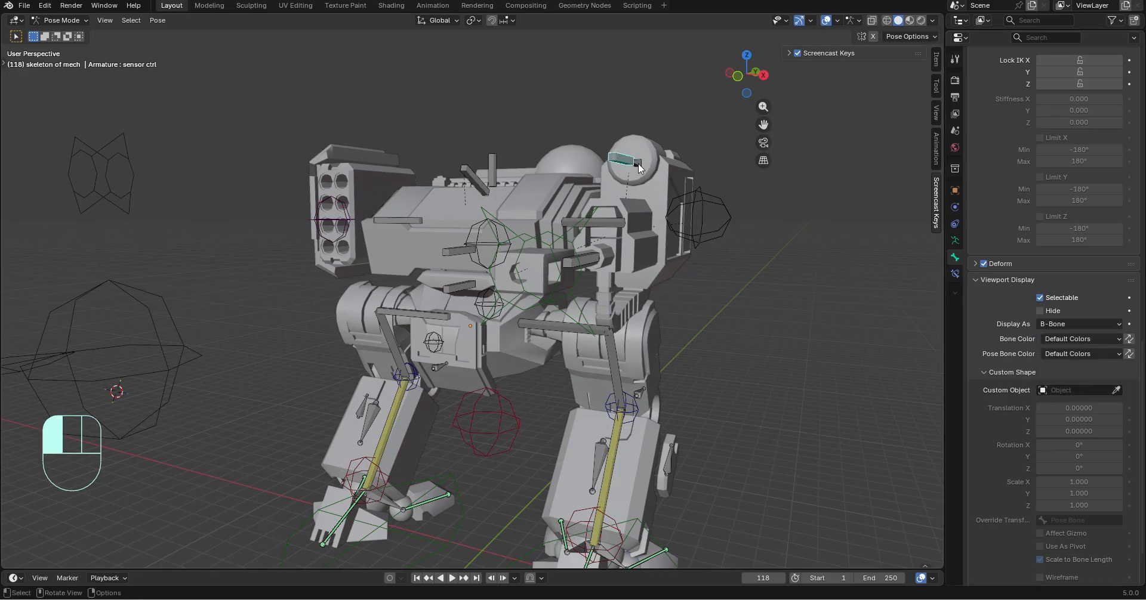
Hide the sensor ctrl bone on the gun shoulder's cylindrical sensor
{"action": "middle_click_drag", "start_coordinate": [639, 167], "coordinate": [686, 245]}
{"action": "scroll", "coordinate": [686, 244], "scroll_direction": "up", "scroll_amount": 3}
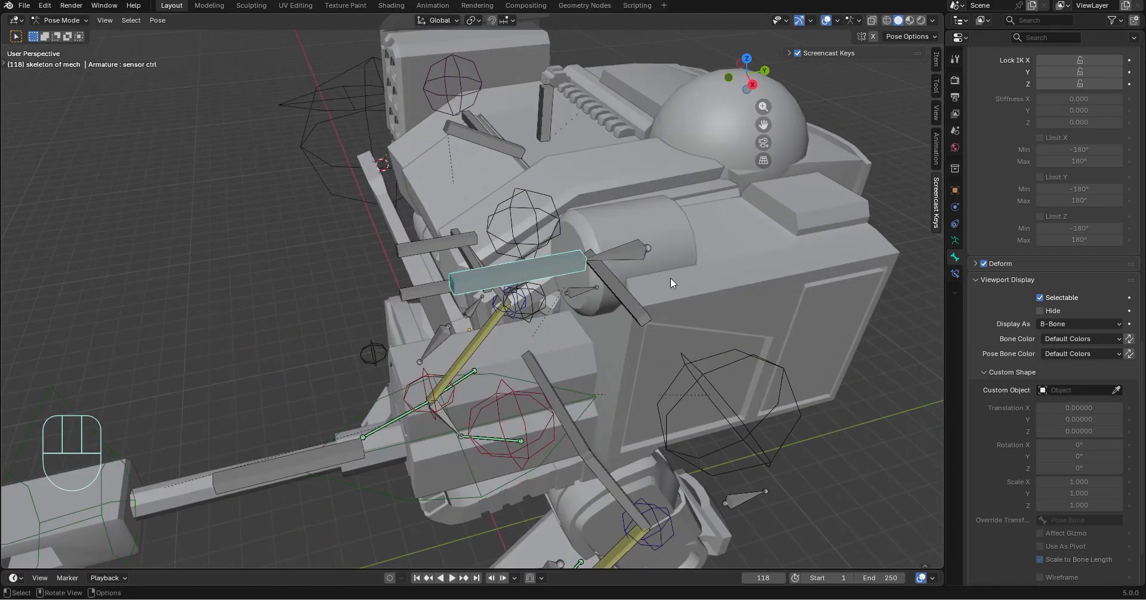
{"action": "middle_click_drag", "start_coordinate": [610, 302], "coordinate": [615, 256]}
{"action": "key", "text": "h"}
Try rotating the censor bone freely, and undo the rotation
{"action": "left_click", "coordinate": [680, 192]}
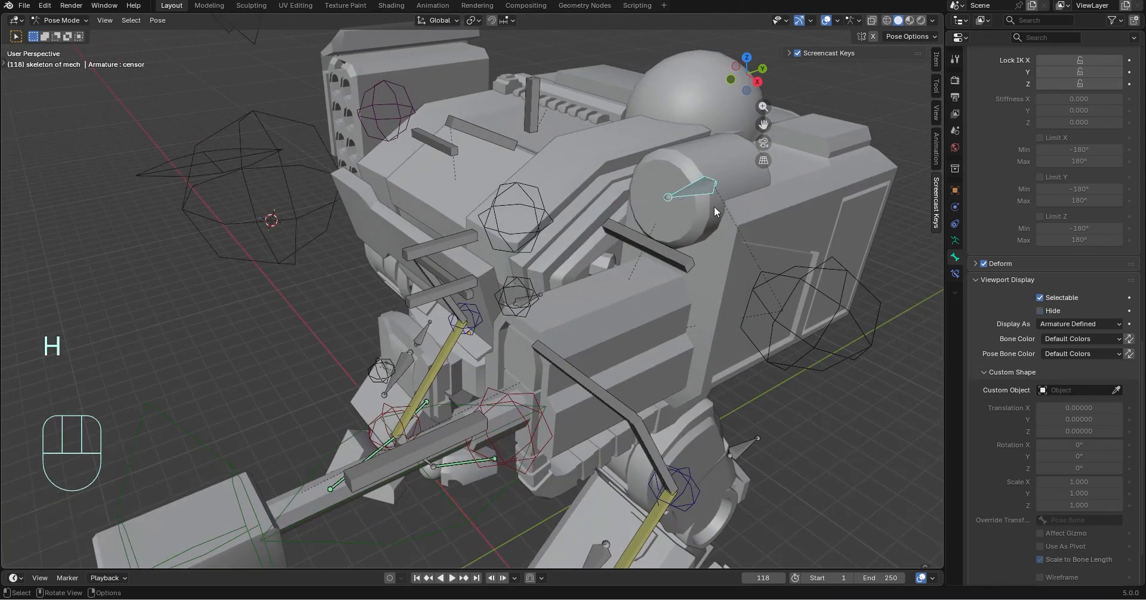
{"action": "key", "text": "r"}
{"action": "left_click", "coordinate": [852, 311]}
{"action": "key", "text": "ctrl+z"}
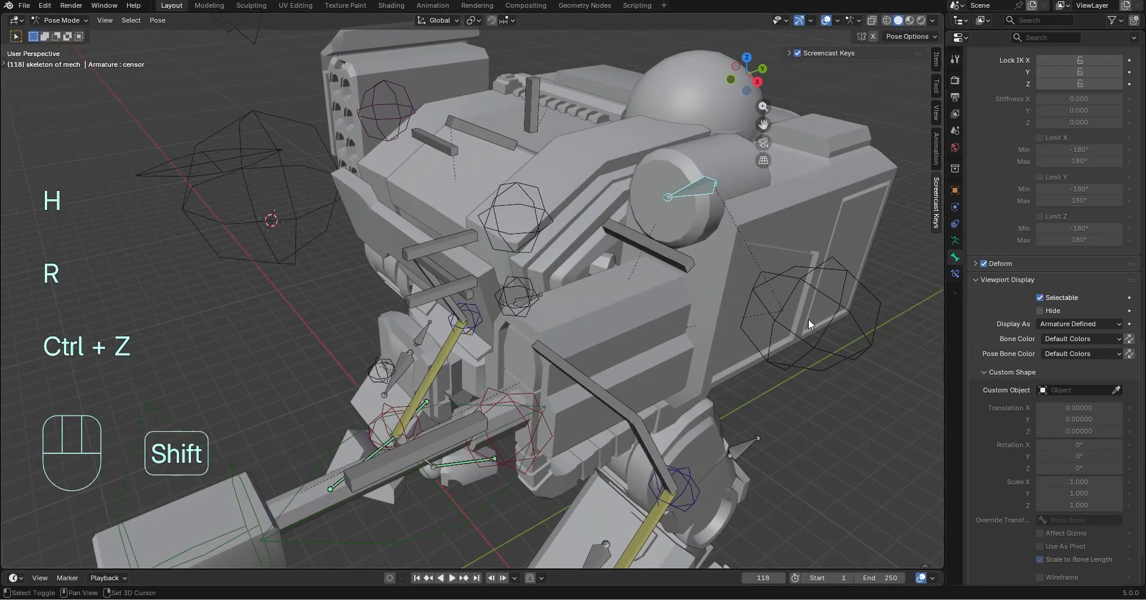
Try rotating the censor bone about the global Y and X axes, and undo the rotation
{"action": "middle_click_drag", "start_coordinate": [808, 319], "coordinate": [687, 335], "text": "shift"}
{"action": "scroll", "coordinate": [1061, 173], "scroll_direction": "up", "scroll_amount": 10}
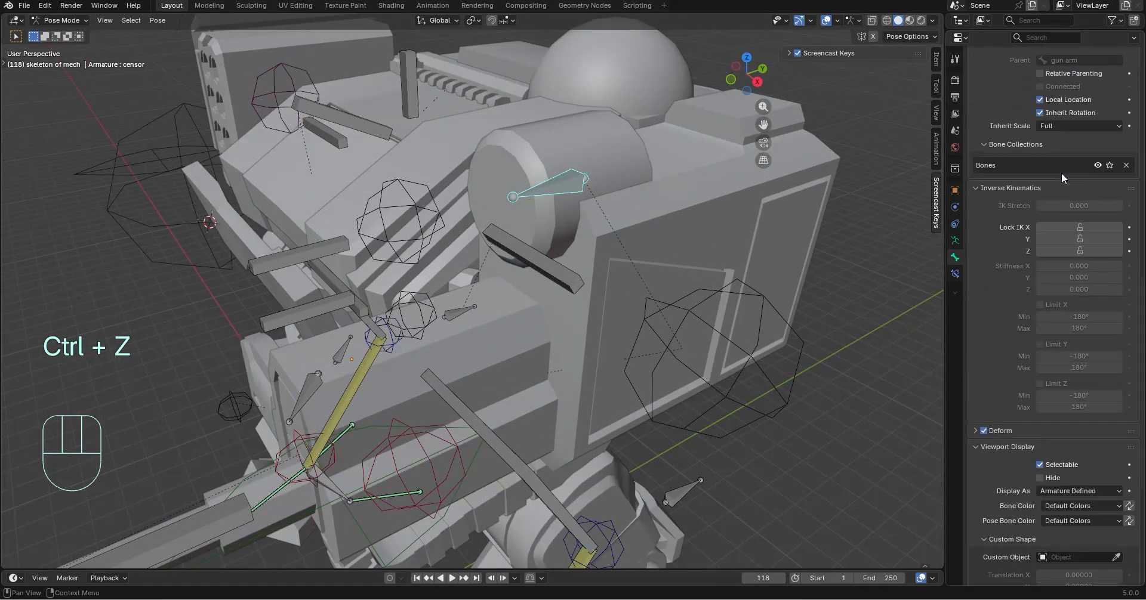
{"action": "middle_click_drag", "start_coordinate": [662, 233], "coordinate": [621, 231]}
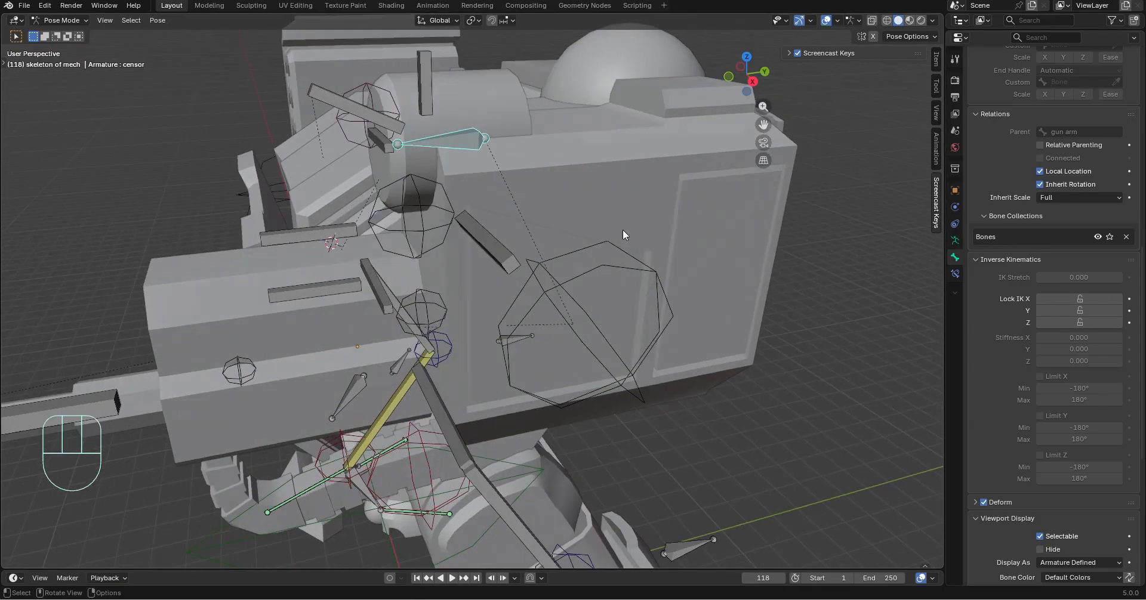
{"action": "key", "text": "r"}
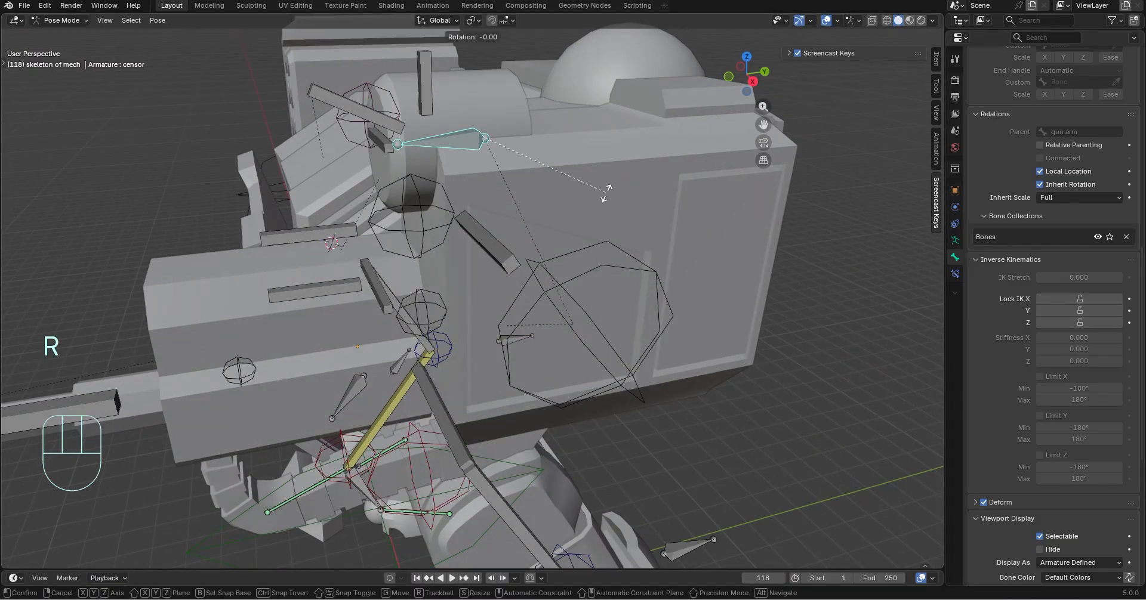
{"action": "key", "text": "y"}
{"action": "key", "text": "x"}
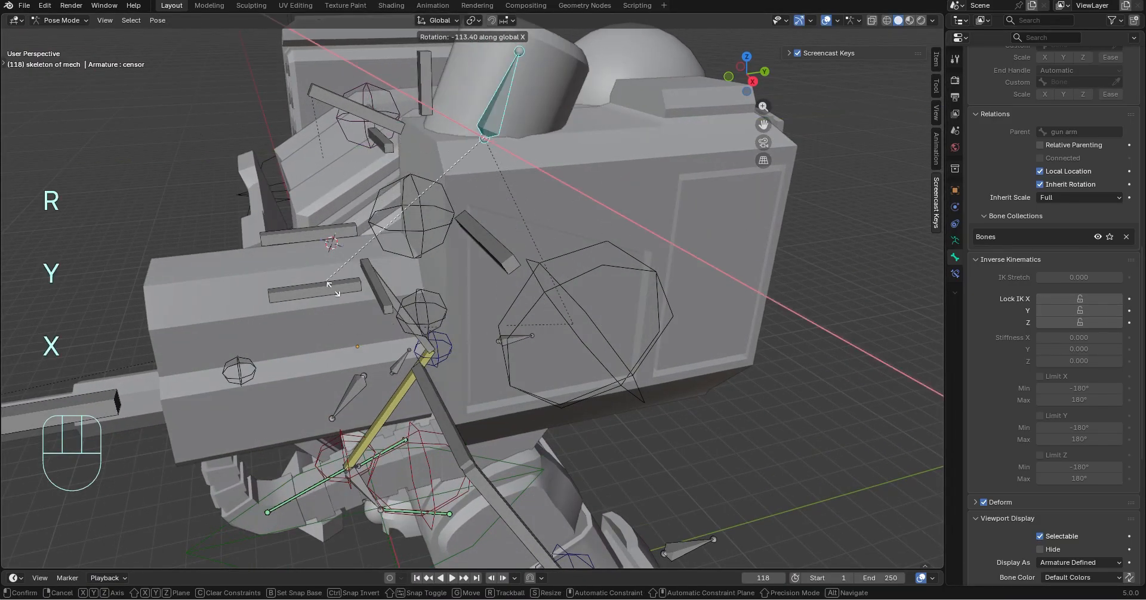
{"action": "left_click", "coordinate": [727, 330]}
{"action": "key", "text": "ctrl+z"}
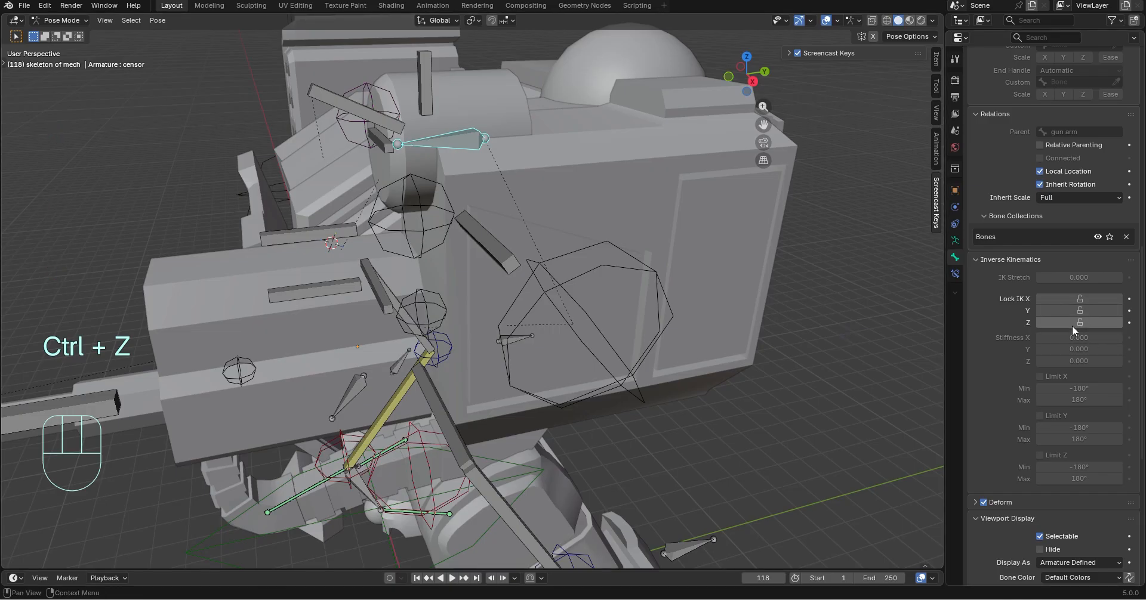
Try locking IK Y and Z on the censor bone, test rotating and moving it, and undo the tests and locks
{"action": "left_click", "coordinate": [1079, 311]}
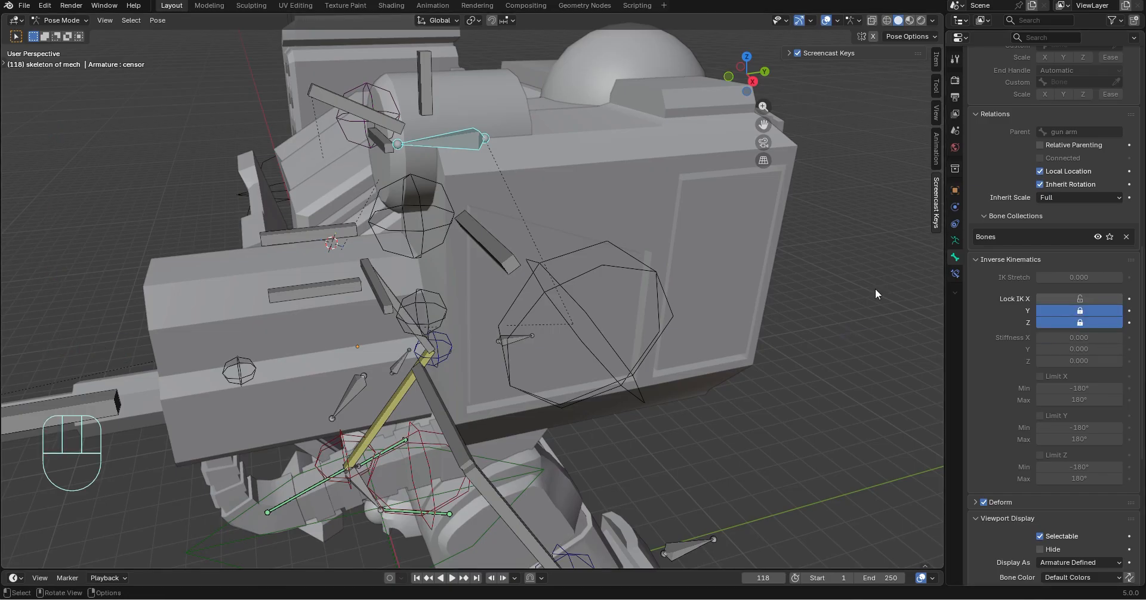
{"action": "key", "text": "r"}
{"action": "left_click", "coordinate": [575, 337]}
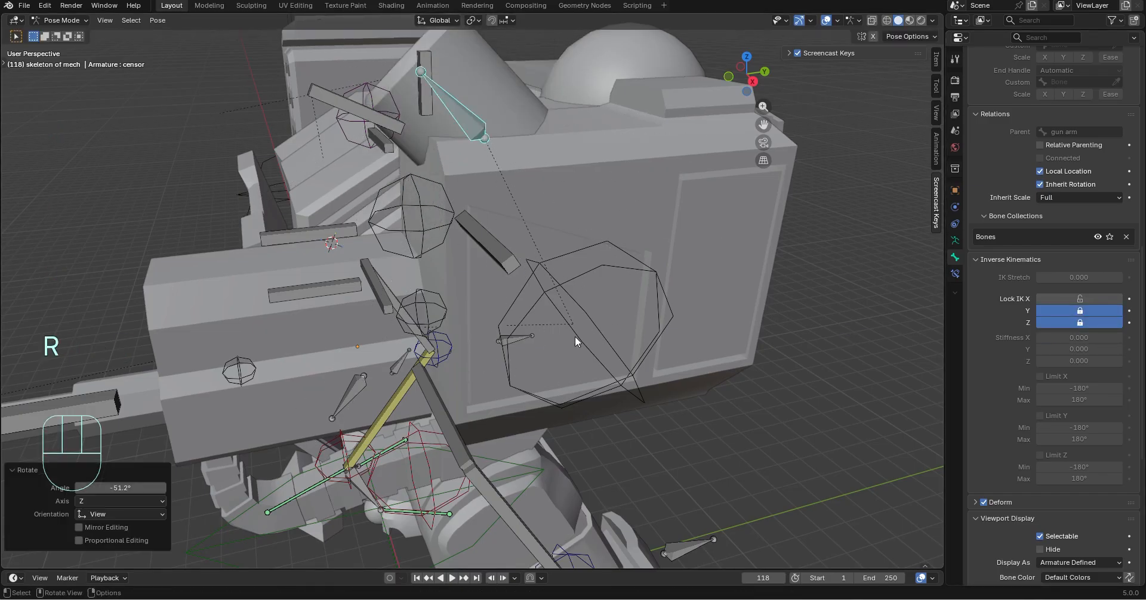
{"action": "key", "text": "ctrl+z"}
{"action": "key", "text": "g"}
{"action": "left_click", "coordinate": [503, 225]}
{"action": "key", "text": "ctrl+z"}
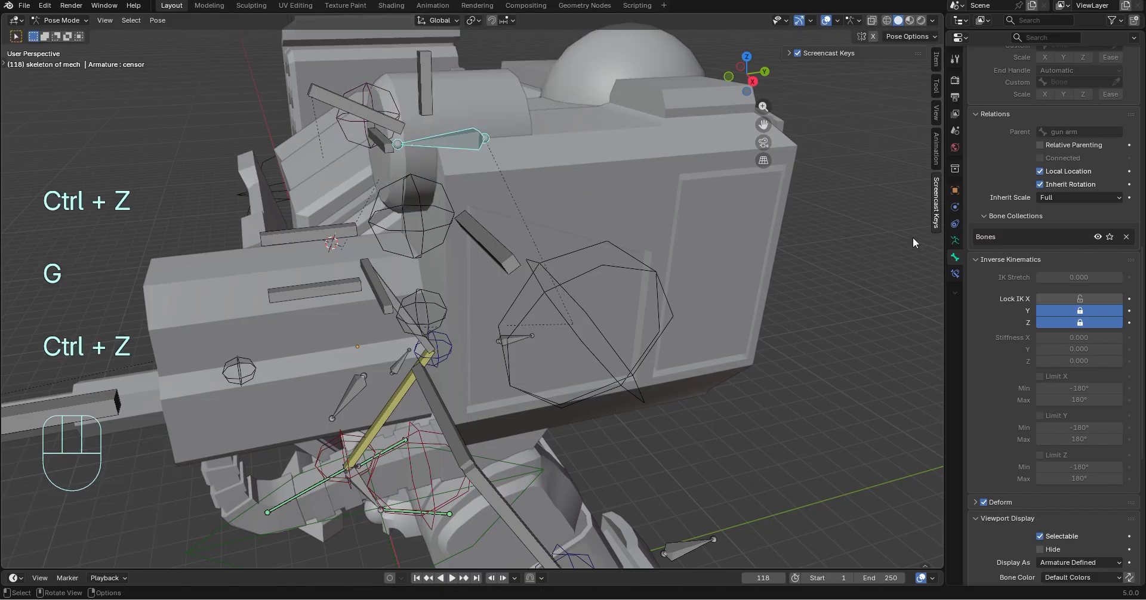
{"action": "scroll", "coordinate": [1073, 325], "scroll_direction": "down", "scroll_amount": 5}
{"action": "scroll", "coordinate": [1073, 325], "scroll_direction": "up", "scroll_amount": 8}
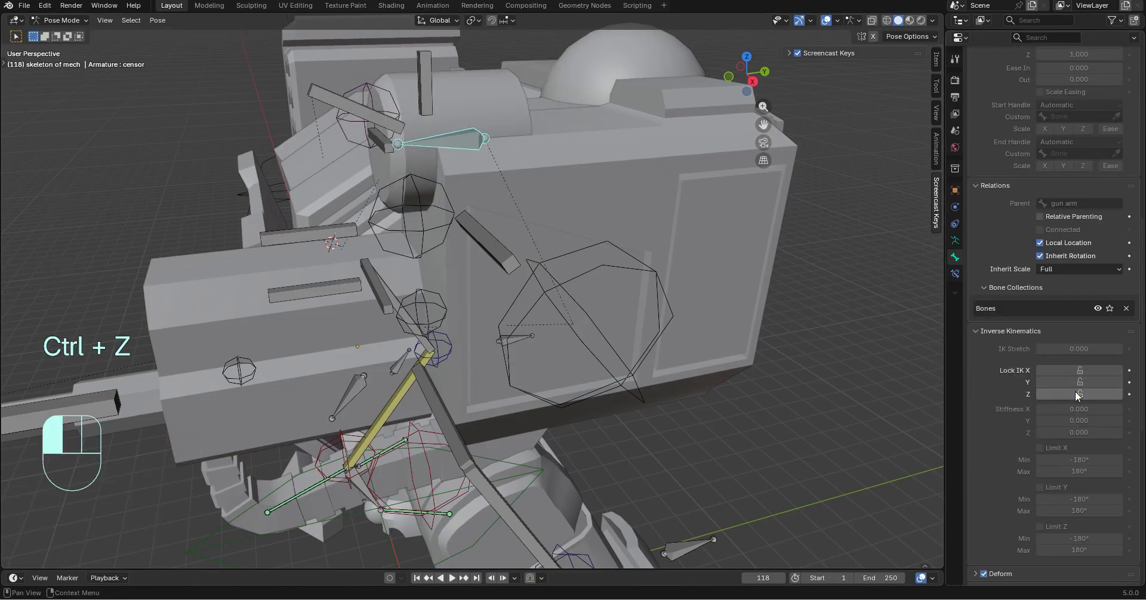
Lock the censor bone's location, Y and Z rotation and scale, test-rotating the bone and undoing the rotation
{"action": "scroll", "coordinate": [1072, 358], "scroll_direction": "up", "scroll_amount": 12}
{"action": "middle_click_drag", "start_coordinate": [865, 143], "coordinate": [683, 253]}
{"action": "scroll", "coordinate": [715, 202], "scroll_direction": "up", "scroll_amount": 2}
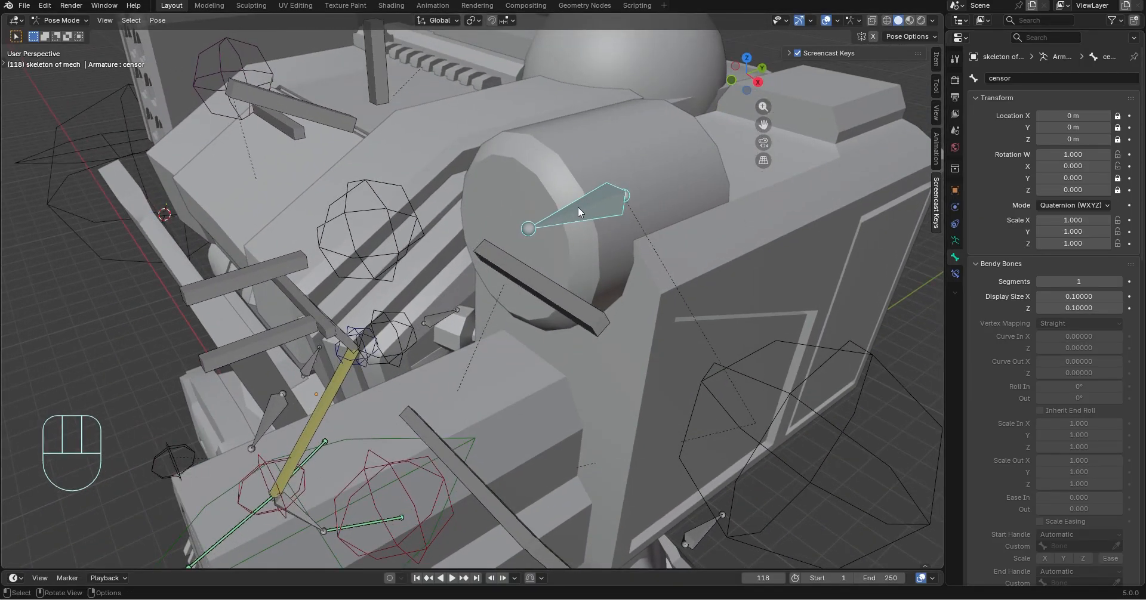
{"action": "key", "text": "r"}
{"action": "left_click", "coordinate": [628, 146]}
{"action": "key", "text": "ctrl+z"}
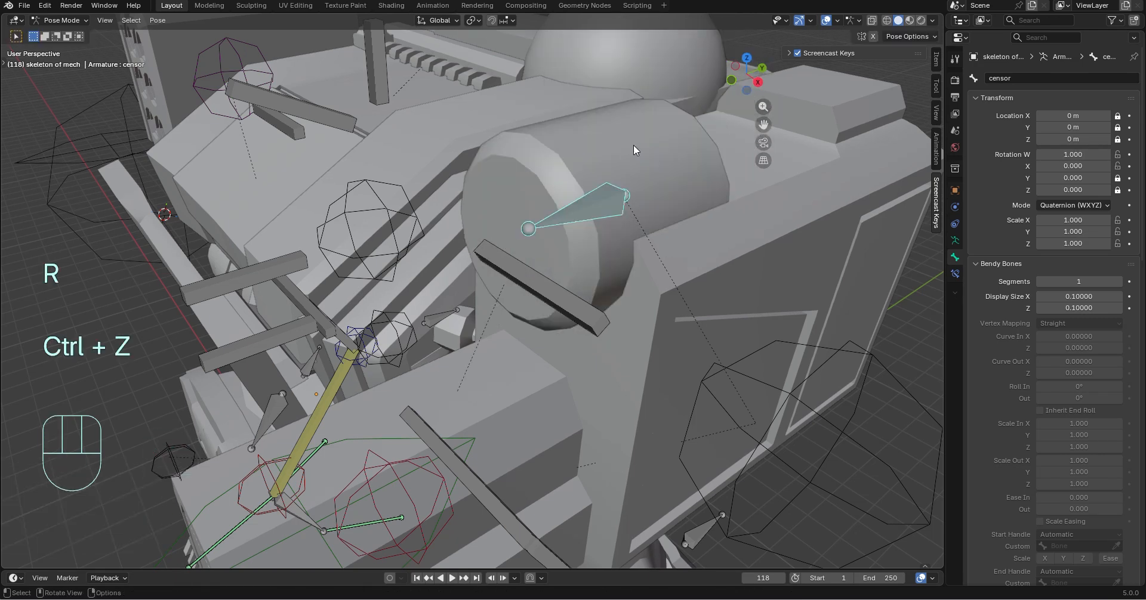
{"action": "left_click", "coordinate": [1129, 220]}
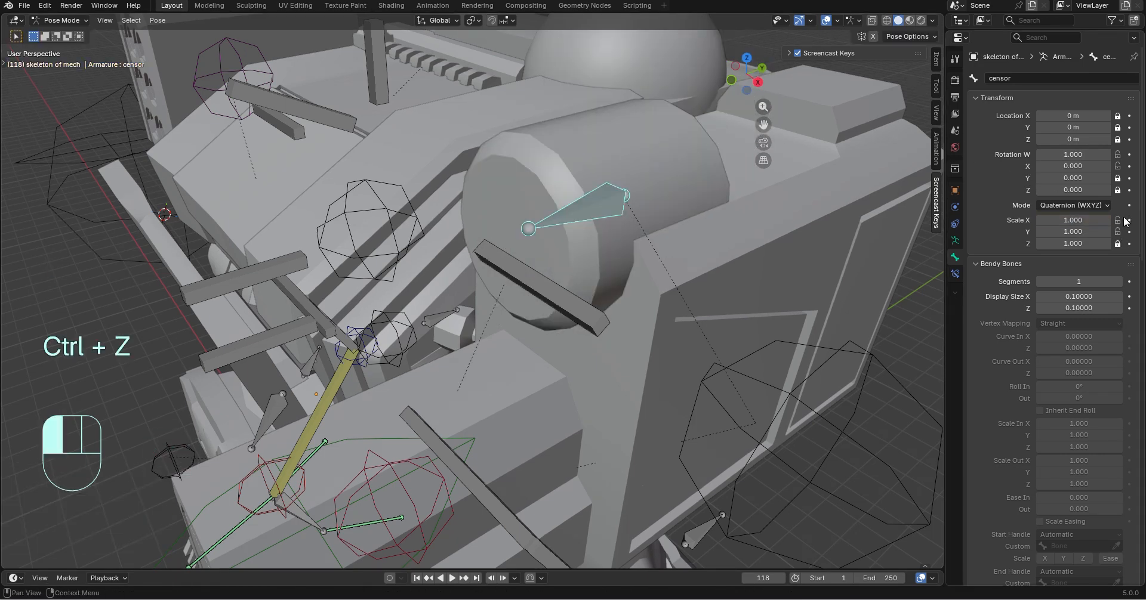
{"action": "left_click", "coordinate": [1130, 219]}
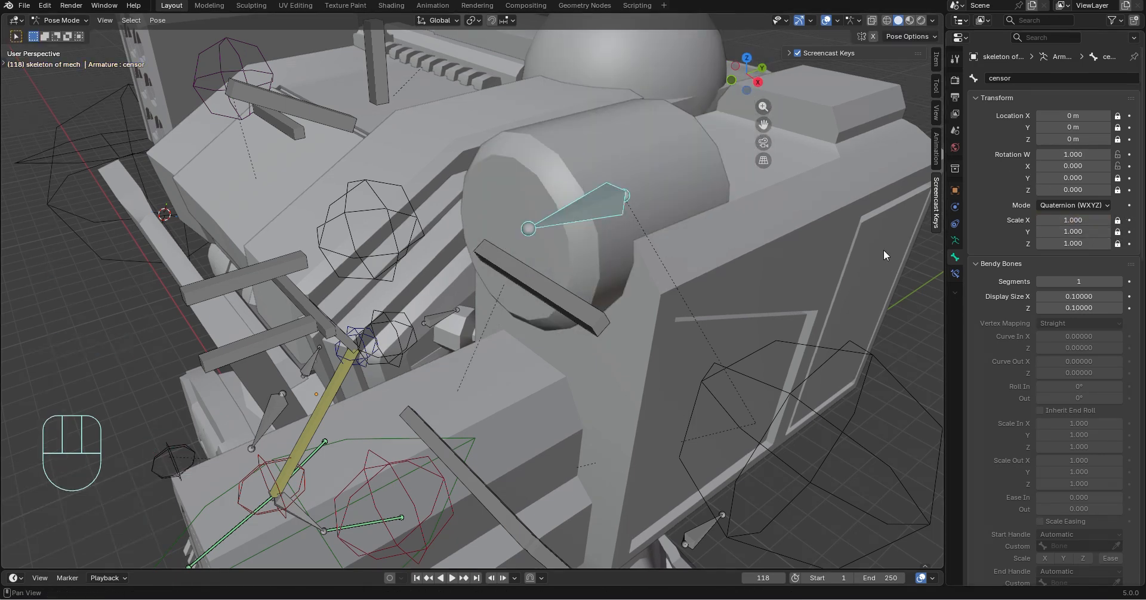
Collapse the Bendy Bones settings and set the gun arm ctrl bone's color to 11 - Theme Color Set
{"action": "scroll", "coordinate": [883, 253], "scroll_direction": "down", "scroll_amount": 6}
{"action": "middle_click_drag", "start_coordinate": [865, 253], "coordinate": [703, 240]}
{"action": "left_click", "coordinate": [819, 254]}
{"action": "scroll", "coordinate": [685, 241], "scroll_direction": "down", "scroll_amount": 2}
{"action": "left_click", "coordinate": [595, 249]}
{"action": "scroll", "coordinate": [1030, 306], "scroll_direction": "down", "scroll_amount": 8}
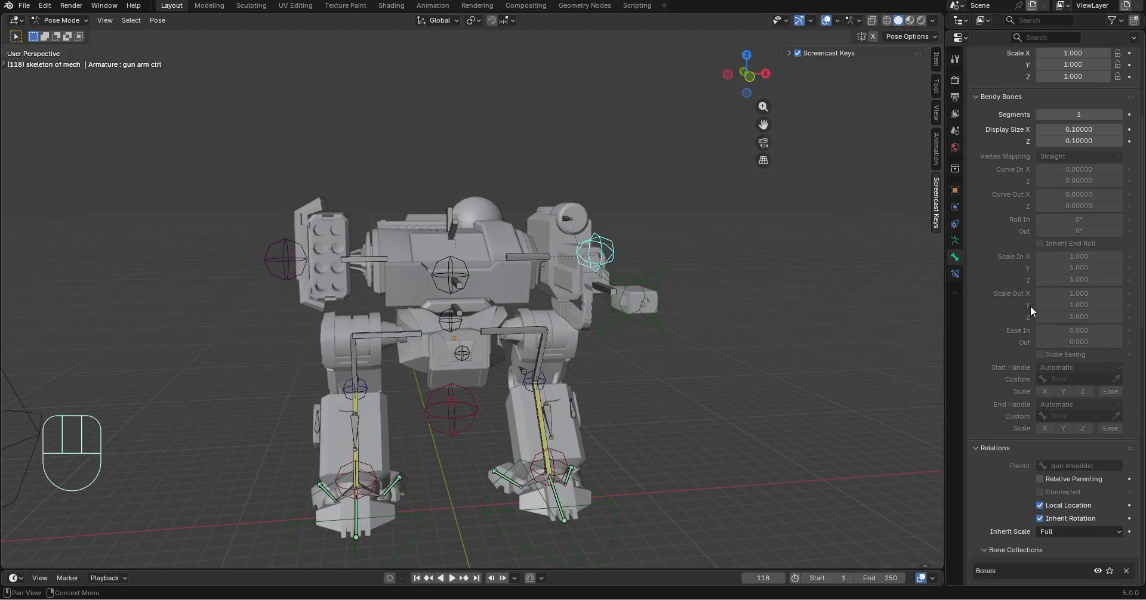
{"action": "scroll", "coordinate": [1020, 303], "scroll_direction": "up", "scroll_amount": 10}
{"action": "left_click", "coordinate": [975, 264]}
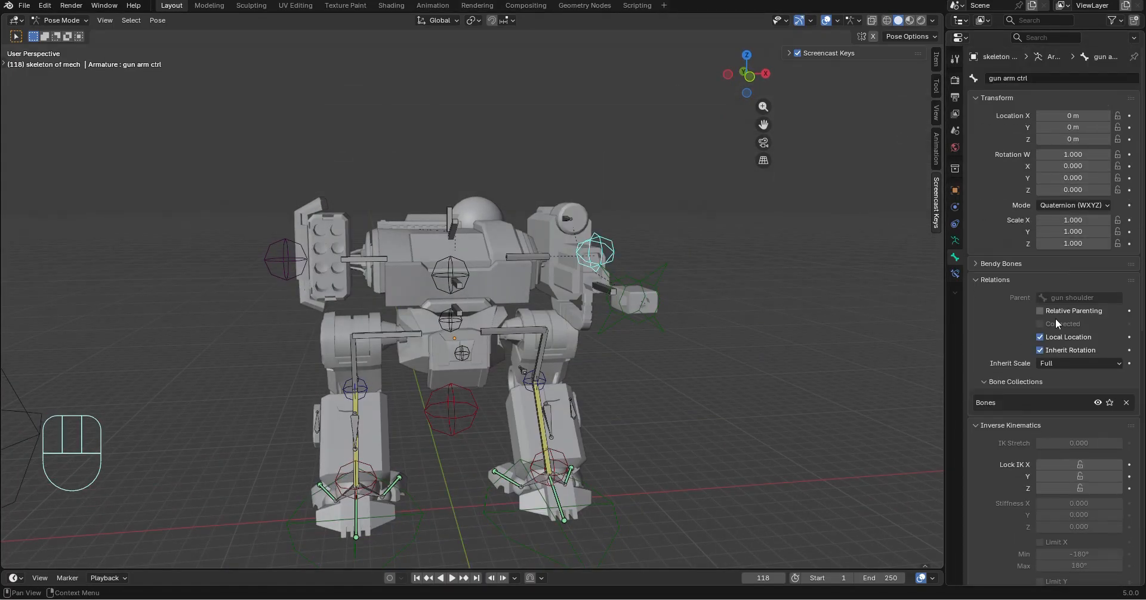
{"action": "scroll", "coordinate": [676, 328], "scroll_direction": "up", "scroll_amount": 4}
{"action": "scroll", "coordinate": [1059, 318], "scroll_direction": "down", "scroll_amount": 12}
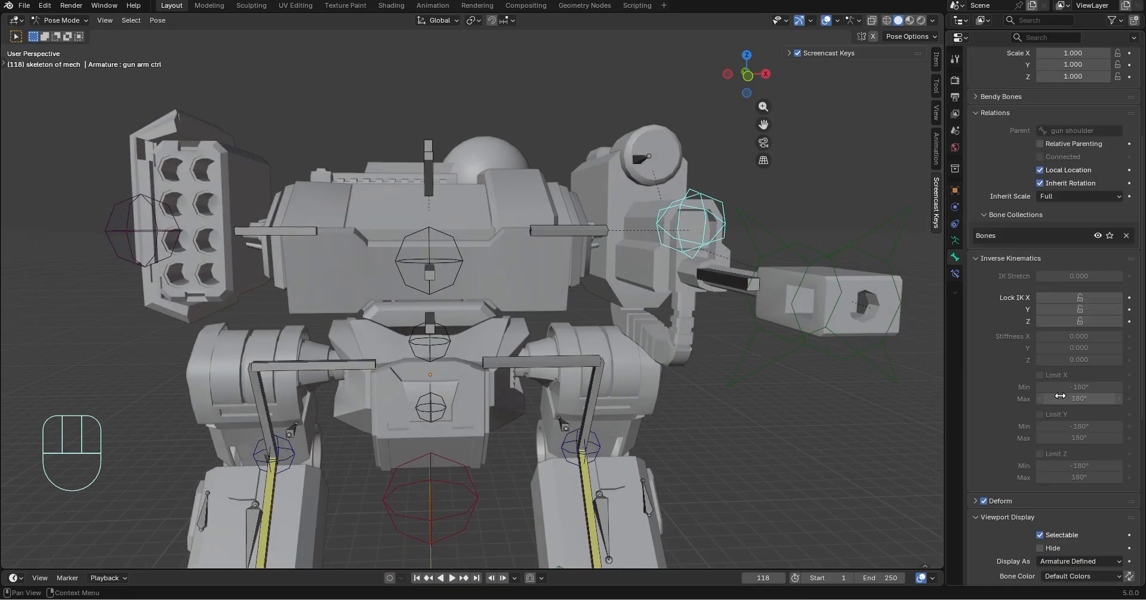
{"action": "left_click", "coordinate": [1069, 388]}
{"action": "left_click", "coordinate": [1044, 402]}
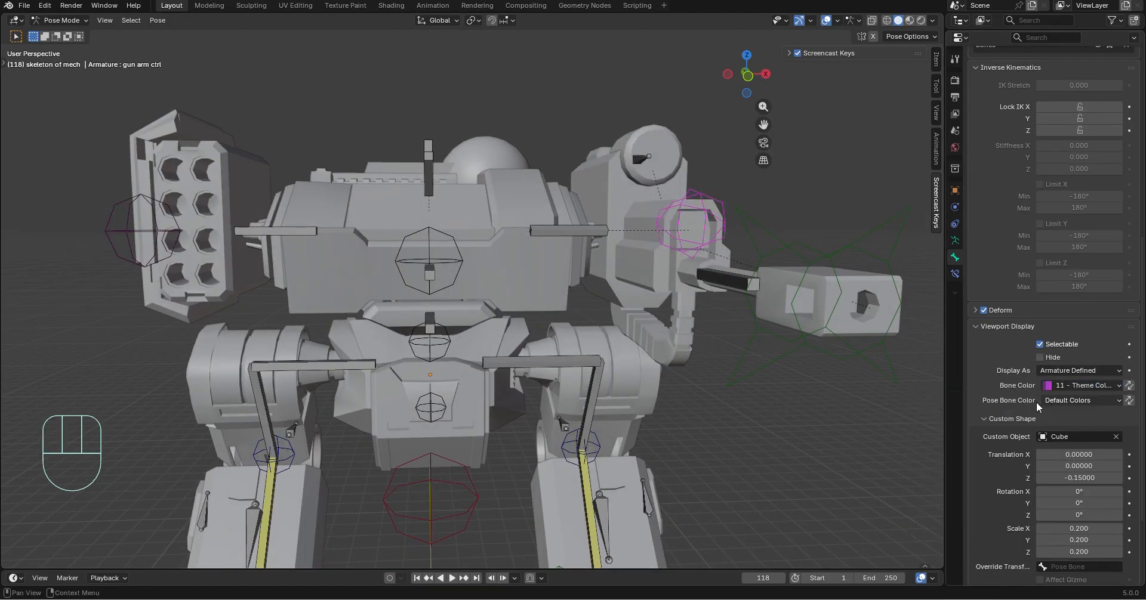
Set the bone color of the upper torso control, mid torso and crouch plate bones to 04 - Theme Color Set
{"action": "scroll", "coordinate": [776, 421], "scroll_direction": "down", "scroll_amount": 5}
{"action": "scroll", "coordinate": [429, 245], "scroll_direction": "up", "scroll_amount": 4}
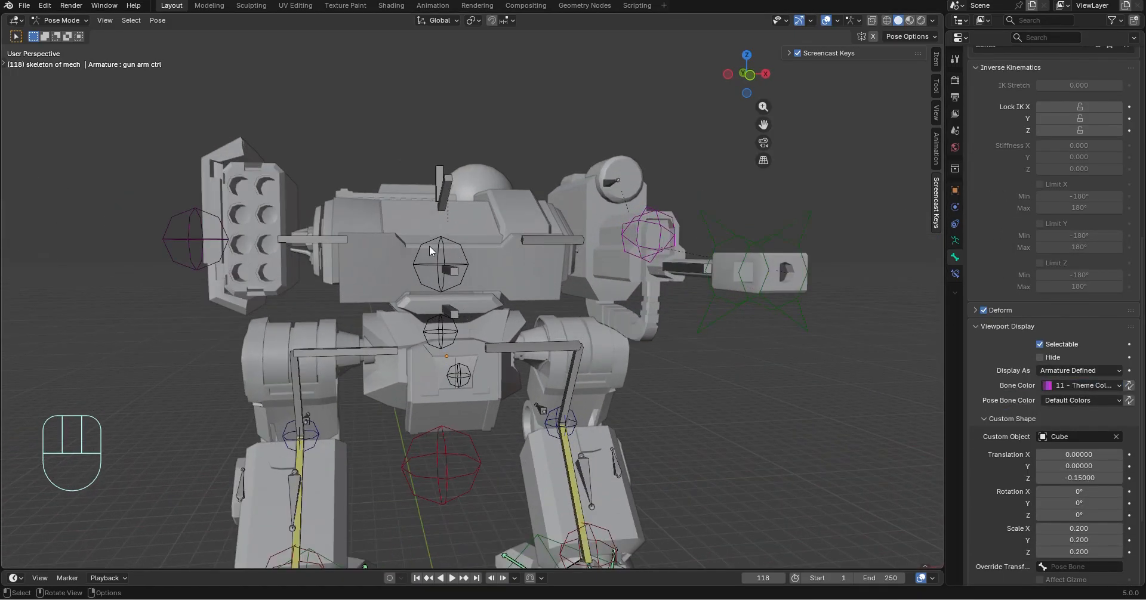
{"action": "left_click", "coordinate": [428, 241]}
{"action": "left_click_drag", "start_coordinate": [1088, 390], "coordinate": [967, 439]}
{"action": "left_click", "coordinate": [1068, 386]}
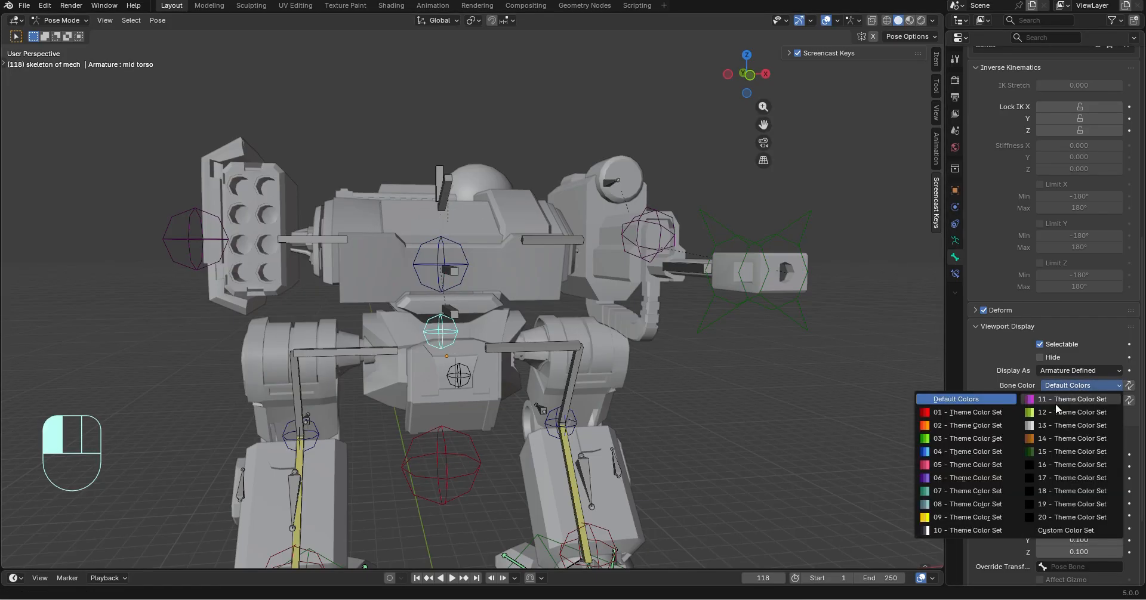
{"action": "left_click", "coordinate": [967, 440]}
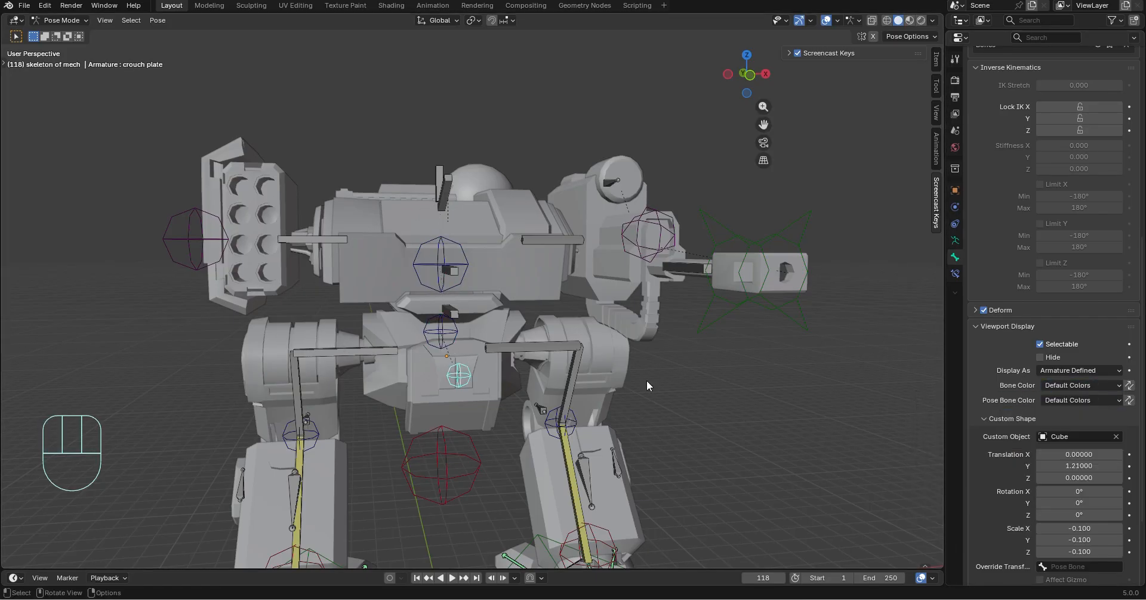
{"action": "left_click_drag", "start_coordinate": [1060, 388], "coordinate": [970, 452]}
Assign the Cube object as the mid chest bone's custom shape and set its X, Y and Z scale to 0.2
{"action": "middle_click_drag", "start_coordinate": [740, 430], "coordinate": [660, 322]}
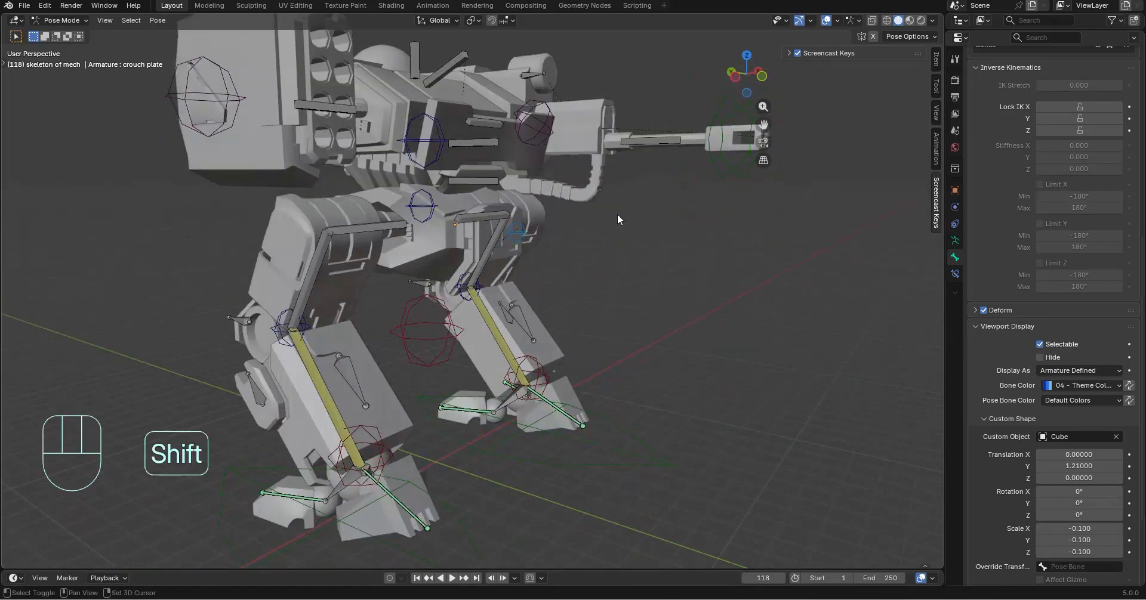
{"action": "middle_click_drag", "start_coordinate": [617, 218], "coordinate": [502, 112]}
{"action": "left_click", "coordinate": [501, 113]}
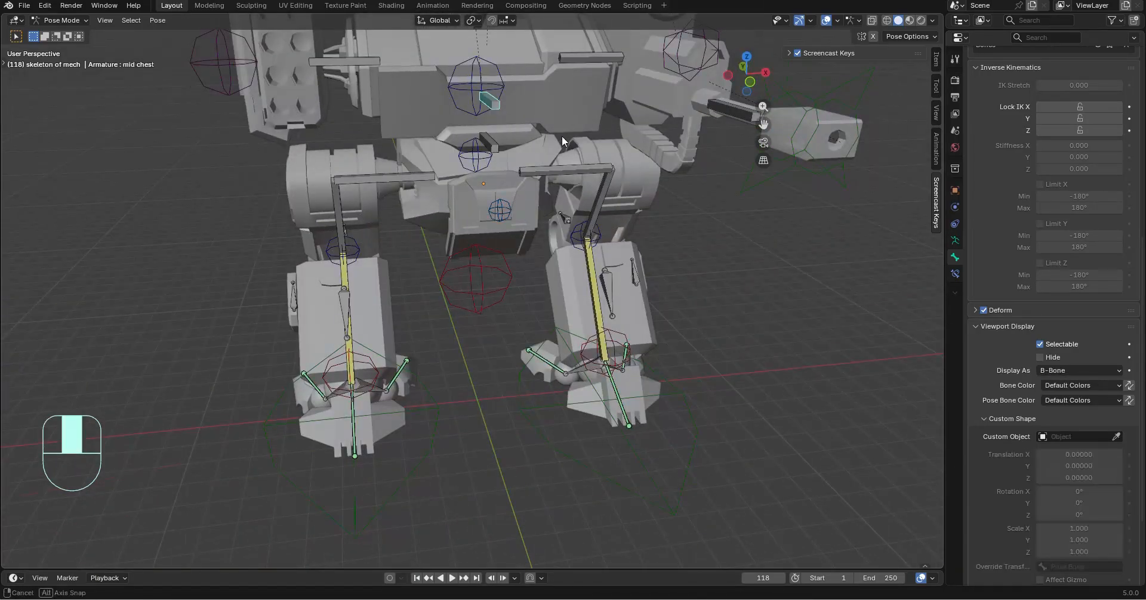
{"action": "middle_click_drag", "start_coordinate": [561, 134], "coordinate": [589, 292]}
{"action": "scroll", "coordinate": [615, 290], "scroll_direction": "up", "scroll_amount": 4}
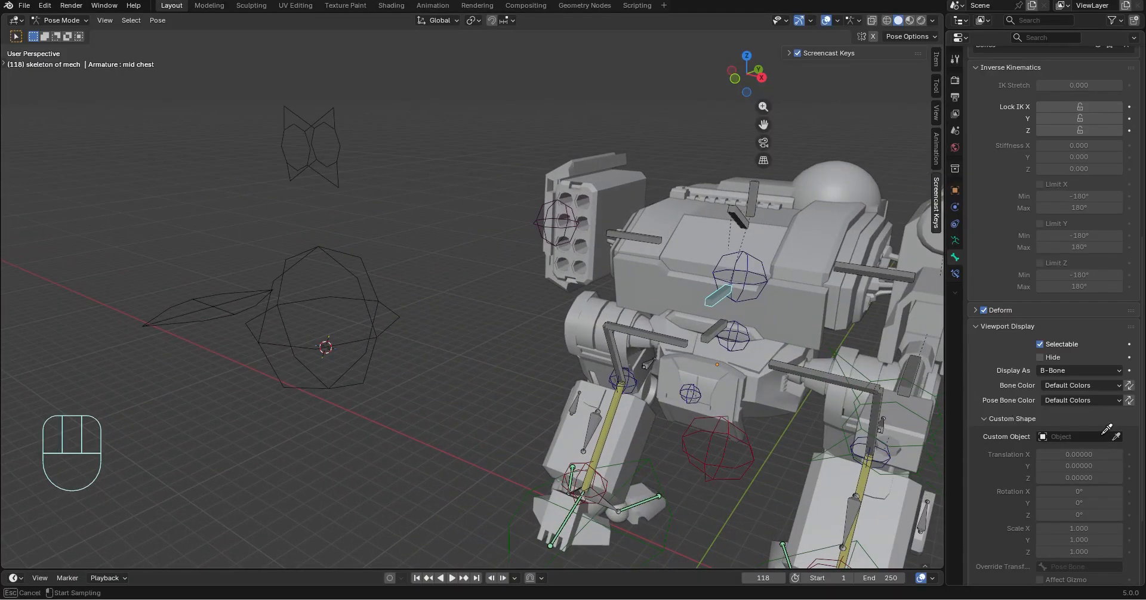
{"action": "left_click", "coordinate": [375, 297]}
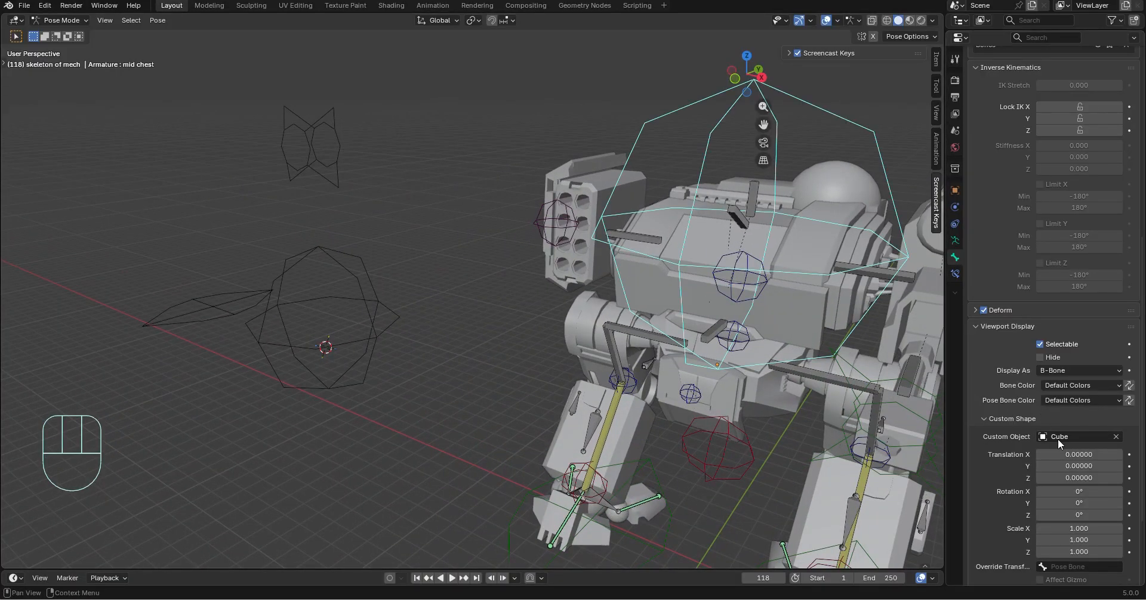
{"action": "left_click_drag", "start_coordinate": [1091, 523], "coordinate": [1092, 550]}
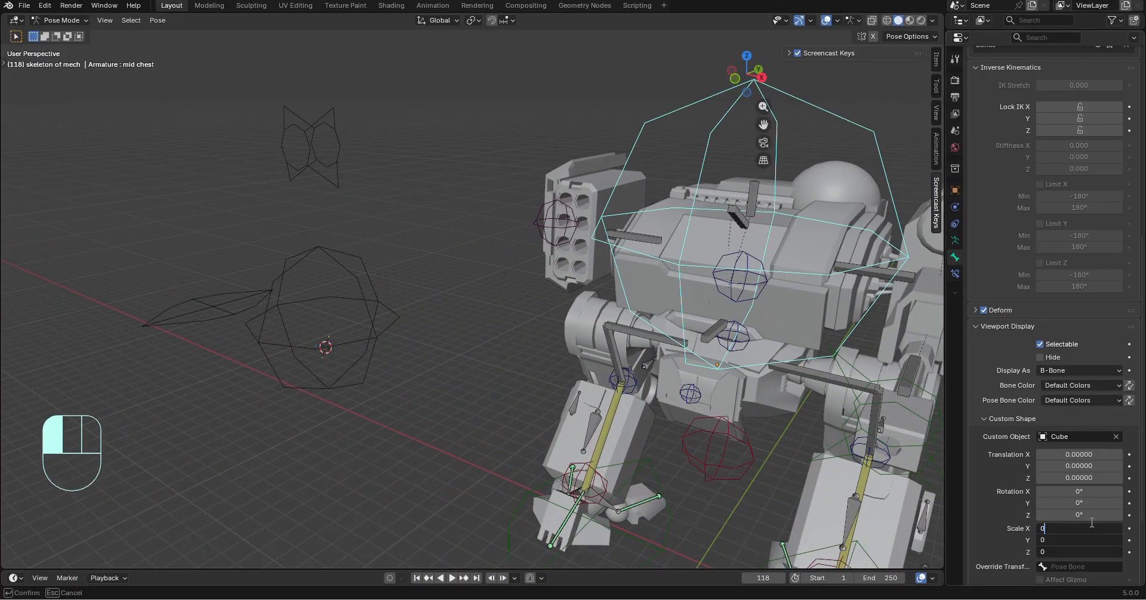
{"action": "key", "text": "Return"}
Try moving the mid chest bone with its new control shape, and undo the change
{"action": "middle_click_drag", "start_coordinate": [762, 382], "coordinate": [627, 381]}
{"action": "middle_click_drag", "start_coordinate": [627, 381], "coordinate": [609, 377]}
{"action": "key", "text": "g"}
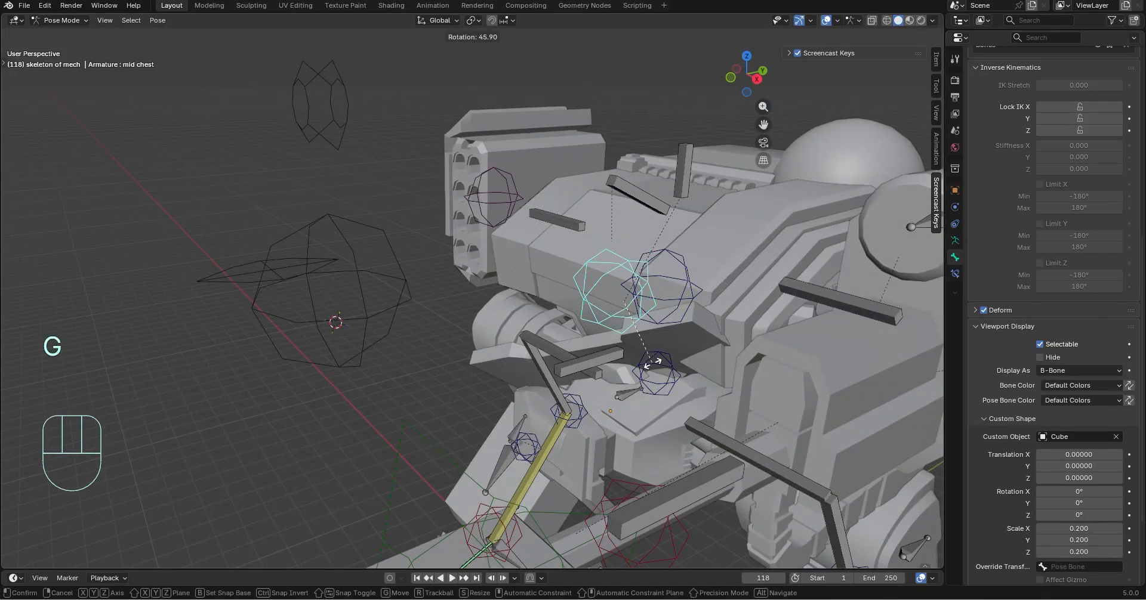
{"action": "left_click", "coordinate": [704, 366]}
{"action": "key", "text": "ctrl+z"}
Set the mid chest bone's custom shape translation to 1.75 on Y and -0.22 on Z
{"action": "left_click_drag", "start_coordinate": [1103, 466], "coordinate": [1072, 474]}
{"action": "key", "text": "ctrl+z"}
{"action": "middle_click_drag", "start_coordinate": [656, 382], "coordinate": [734, 391]}
Try rotating the mid chest bone about the global X axis, and undo the rotation
{"action": "key", "text": "r"}
{"action": "key", "text": "y"}
{"action": "key", "text": "x"}
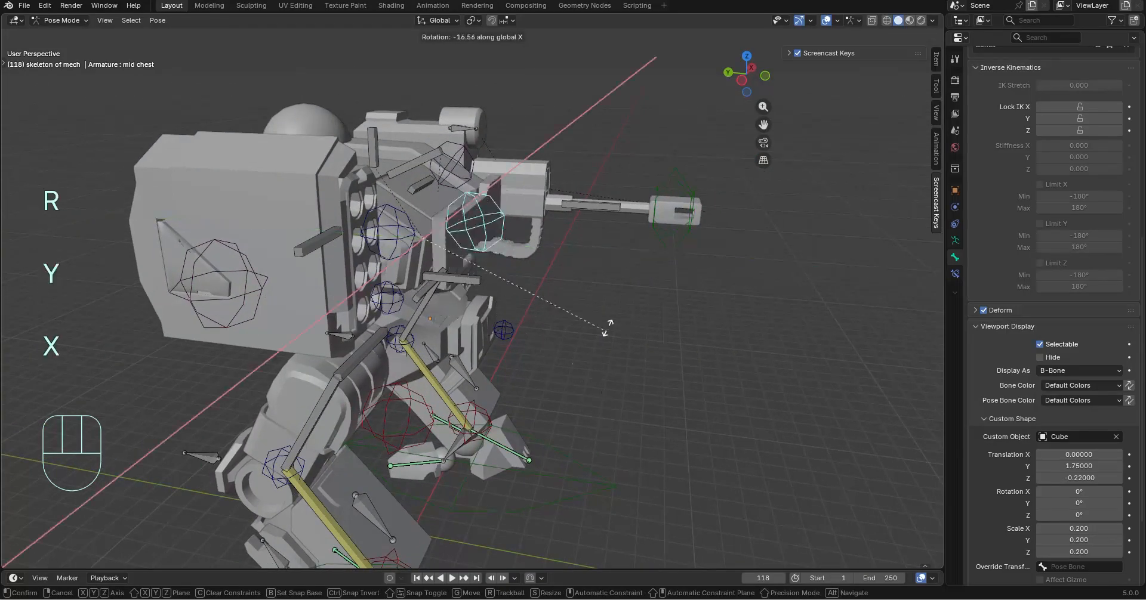
{"action": "left_click", "coordinate": [576, 351]}
{"action": "key", "text": "ctrl+z"}
Assign the Cube object as the lower chest bone's custom shape and set its X, Y and Z scale to 0.1
{"action": "middle_click_drag", "start_coordinate": [662, 365], "coordinate": [499, 348]}
{"action": "middle_click_drag", "start_coordinate": [504, 346], "coordinate": [537, 222], "text": "shift"}
{"action": "left_click", "coordinate": [604, 207]}
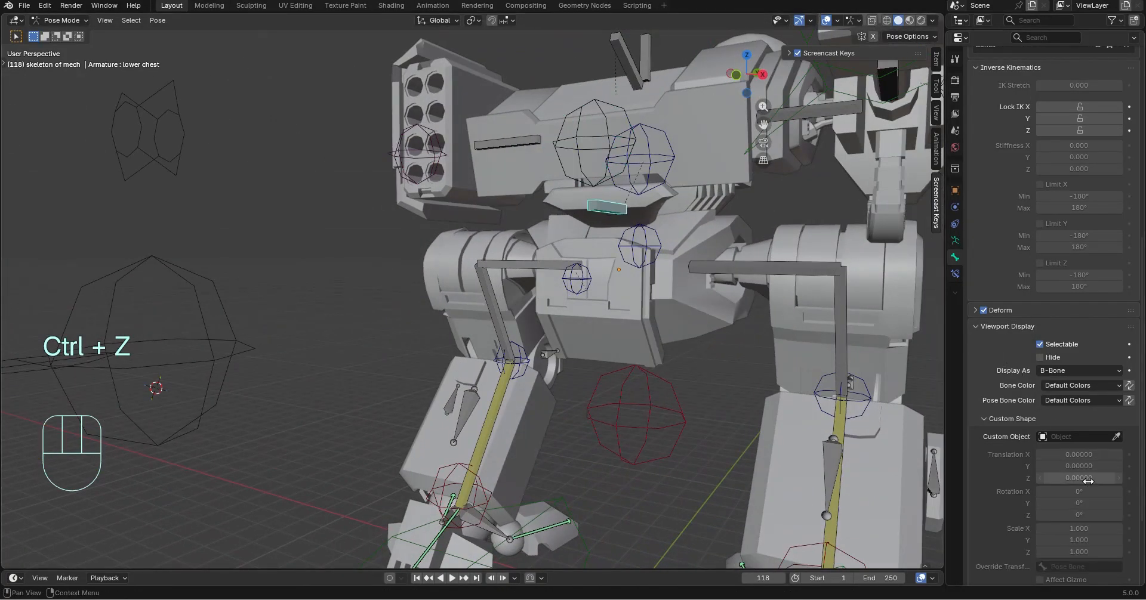
{"action": "left_click", "coordinate": [1104, 437]}
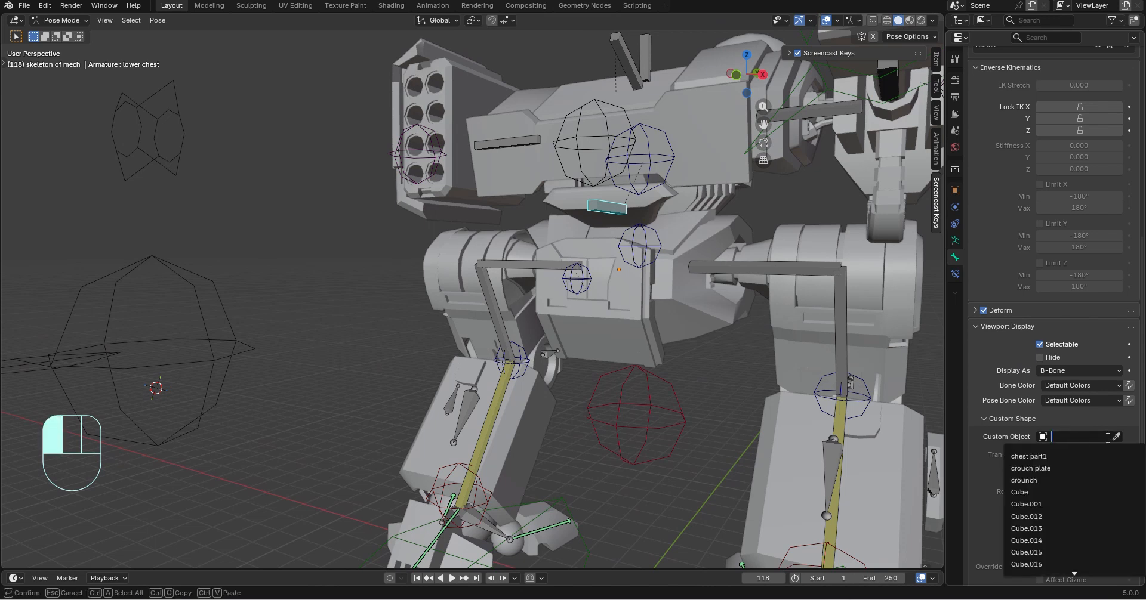
{"action": "left_click", "coordinate": [1116, 437]}
{"action": "left_click", "coordinate": [130, 283]}
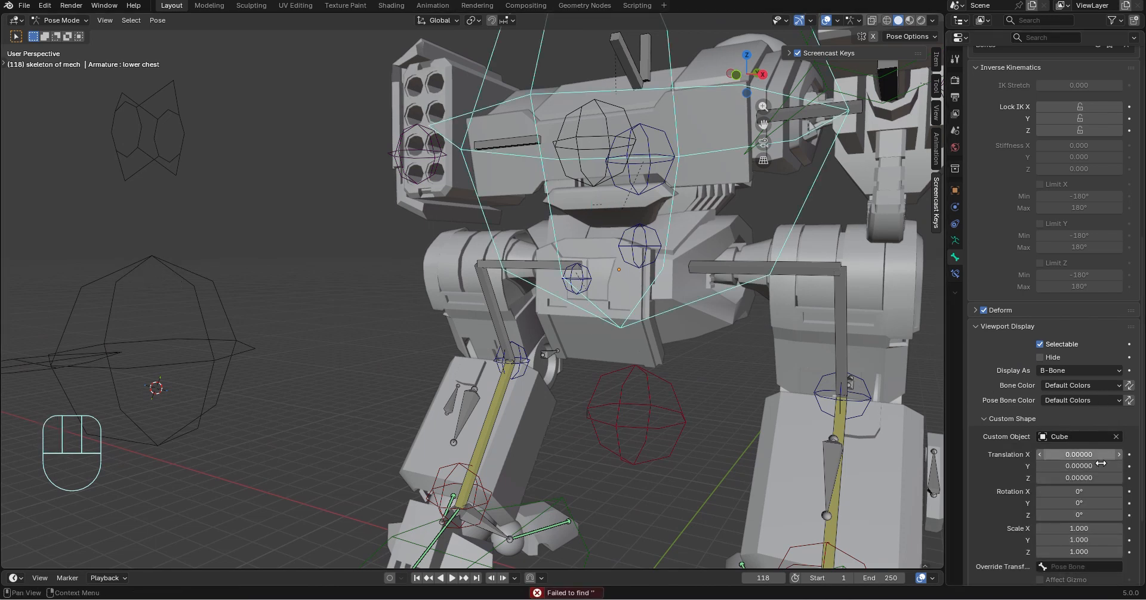
{"action": "mouse_move", "coordinate": [1103, 529]}
{"action": "left_mouse_down"}
{"action": "mouse_move", "coordinate": [1103, 540]}
{"action": "mouse_move", "coordinate": [1103, 525]}
{"action": "left_mouse_up"}
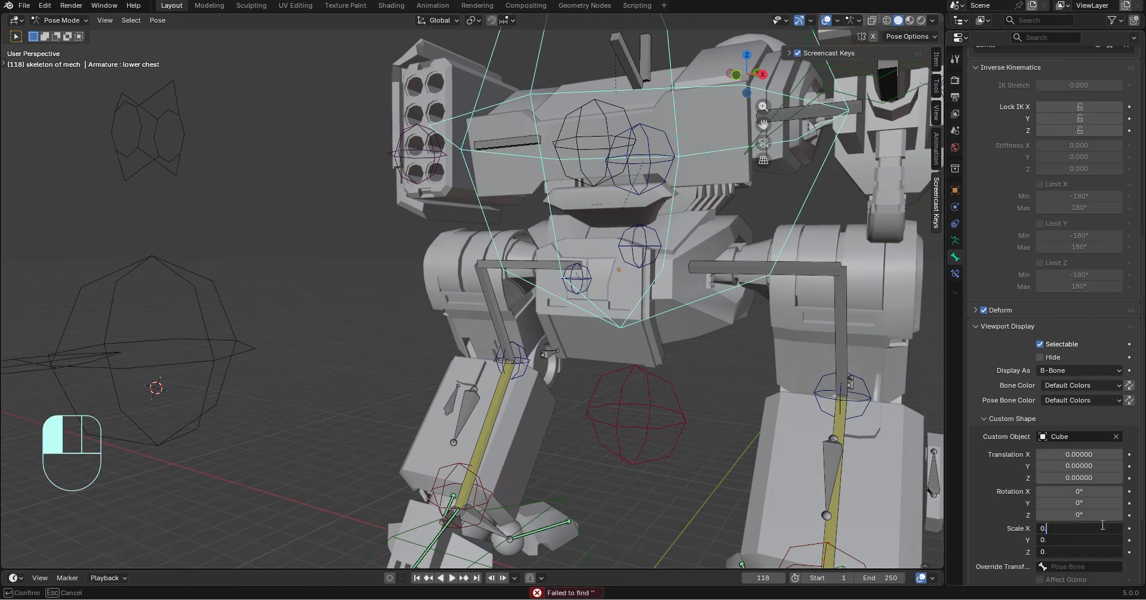
{"action": "key", "text": "Return"}
Set the lower chest bone's custom shape translation to 0.79 on Y and -0.38 on Z
{"action": "middle_click_drag", "start_coordinate": [631, 224], "coordinate": [679, 284]}
{"action": "scroll", "coordinate": [679, 285], "scroll_direction": "up", "scroll_amount": 2}
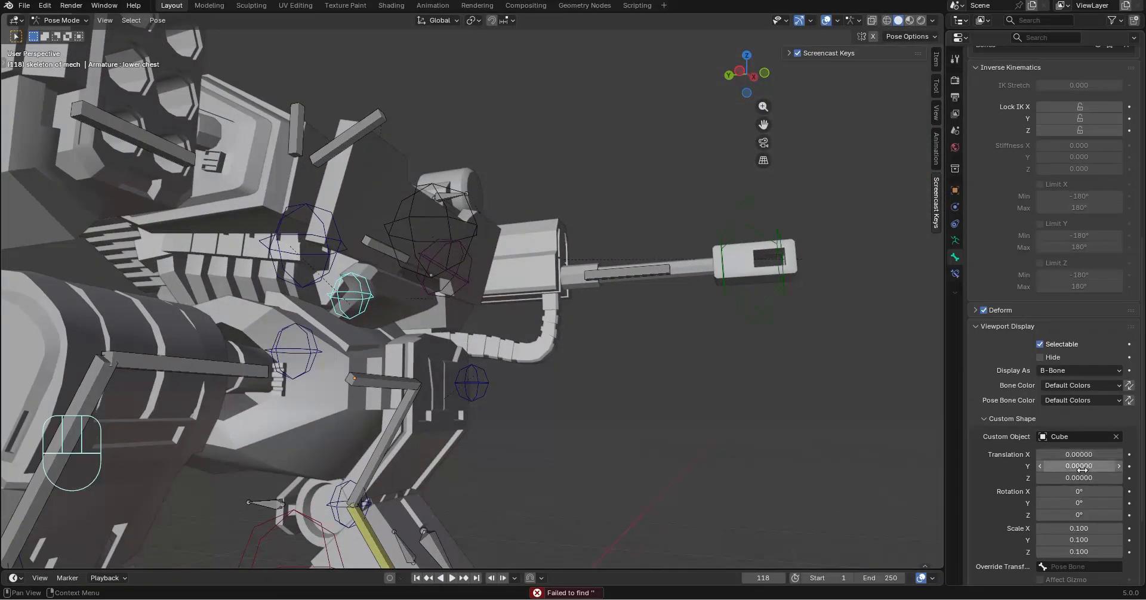
{"action": "left_click_drag", "start_coordinate": [1079, 467], "coordinate": [1125, 467]}
{"action": "middle_click_drag", "start_coordinate": [609, 332], "coordinate": [962, 466]}
{"action": "left_click_drag", "start_coordinate": [1091, 513], "coordinate": [1122, 514]}
{"action": "key", "text": "ctrl+z"}
{"action": "left_click_drag", "start_coordinate": [1074, 479], "coordinate": [1042, 478]}
{"action": "middle_click_drag", "start_coordinate": [690, 367], "coordinate": [750, 320]}
Try moving the lower chest bone and rotating it about the X axis, and undo both changes
{"action": "key", "text": "g"}
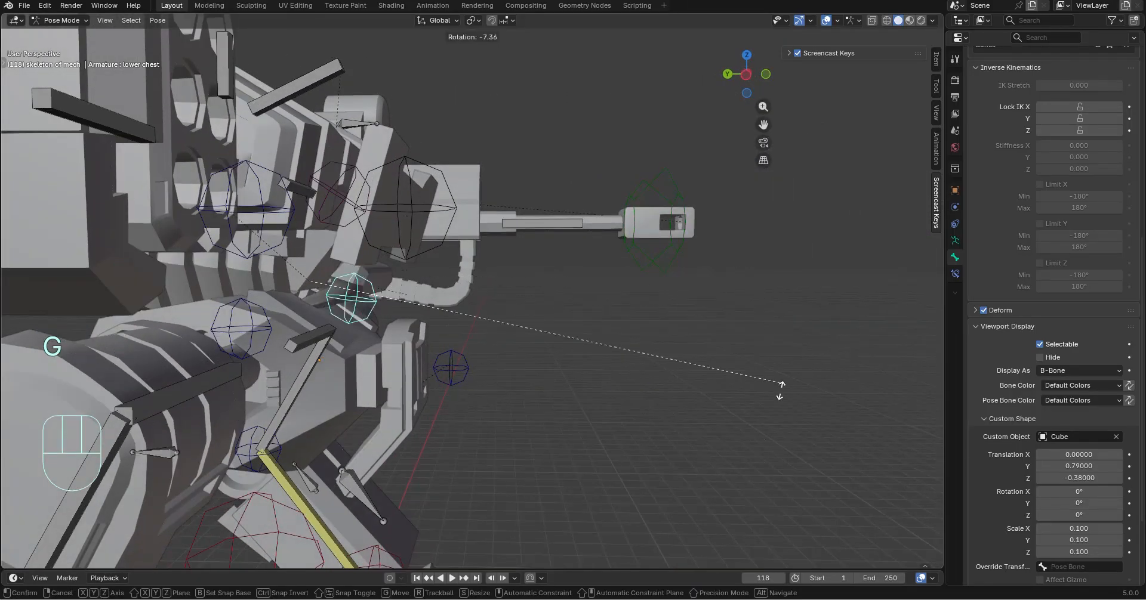
{"action": "left_click", "coordinate": [700, 349]}
{"action": "key", "text": "ctrl+z"}
{"action": "middle_click_drag", "start_coordinate": [701, 350], "coordinate": [622, 320]}
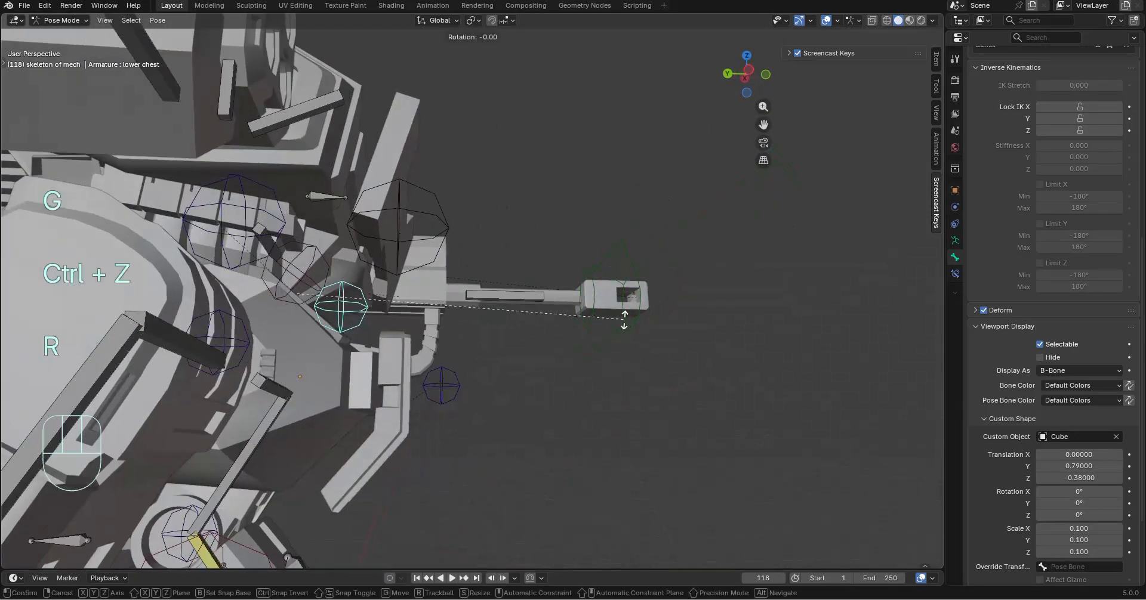
{"action": "key", "text": "r"}
{"action": "key", "text": "x"}
{"action": "key", "text": "ctrl+z"}
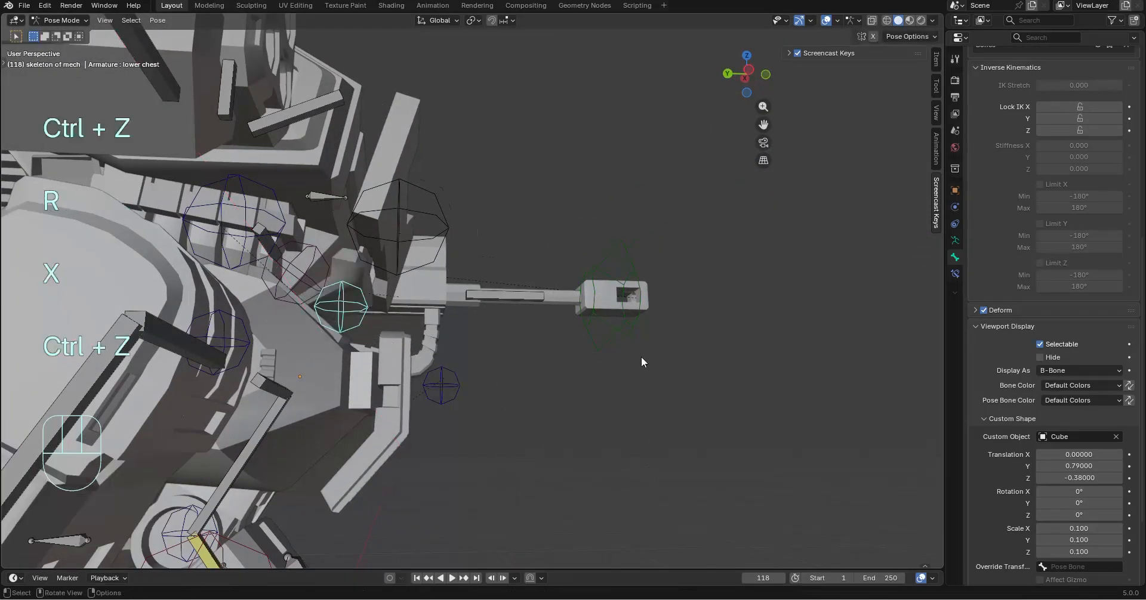
Change the crouch plate bone's color to 09 - Theme Color Set
{"action": "middle_click_drag", "start_coordinate": [643, 358], "coordinate": [492, 305]}
{"action": "left_click", "coordinate": [519, 353], "text": "shift"}
{"action": "middle_click_drag", "start_coordinate": [519, 353], "coordinate": [747, 346]}
{"action": "left_click", "coordinate": [1062, 385]}
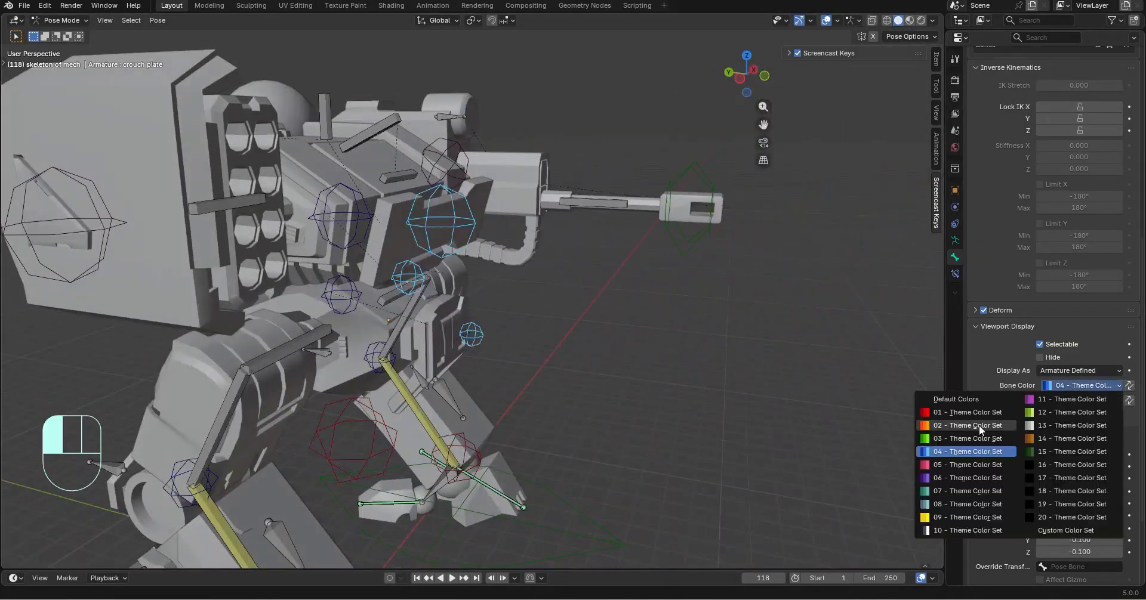
{"action": "left_click", "coordinate": [959, 517]}
Set the lower chest and mid chest bones' color to 09 - Theme Color Set
{"action": "scroll", "coordinate": [482, 263], "scroll_direction": "up", "scroll_amount": 2}
{"action": "left_click", "coordinate": [510, 291]}
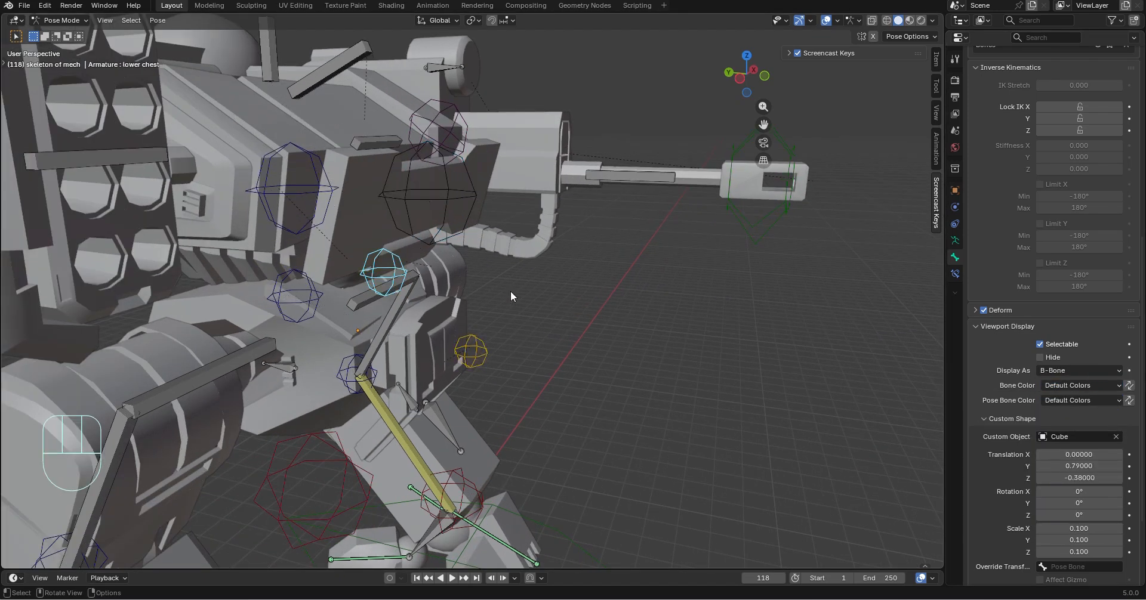
{"action": "left_click", "coordinate": [1082, 400]}
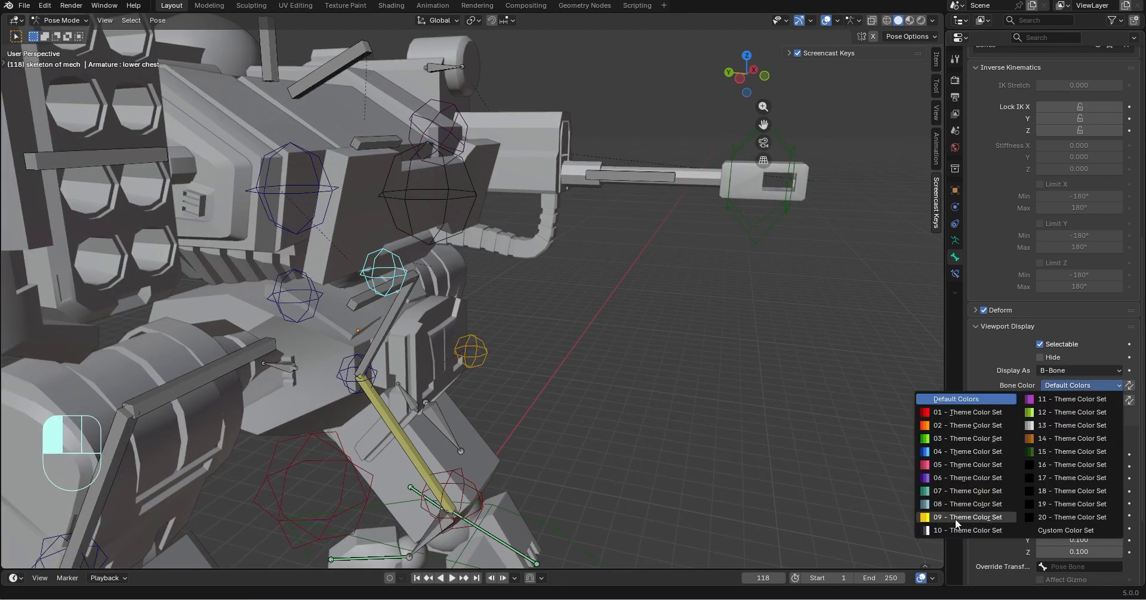
{"action": "left_click", "coordinate": [955, 518]}
{"action": "left_click", "coordinate": [392, 239]}
{"action": "left_click", "coordinate": [1074, 386]}
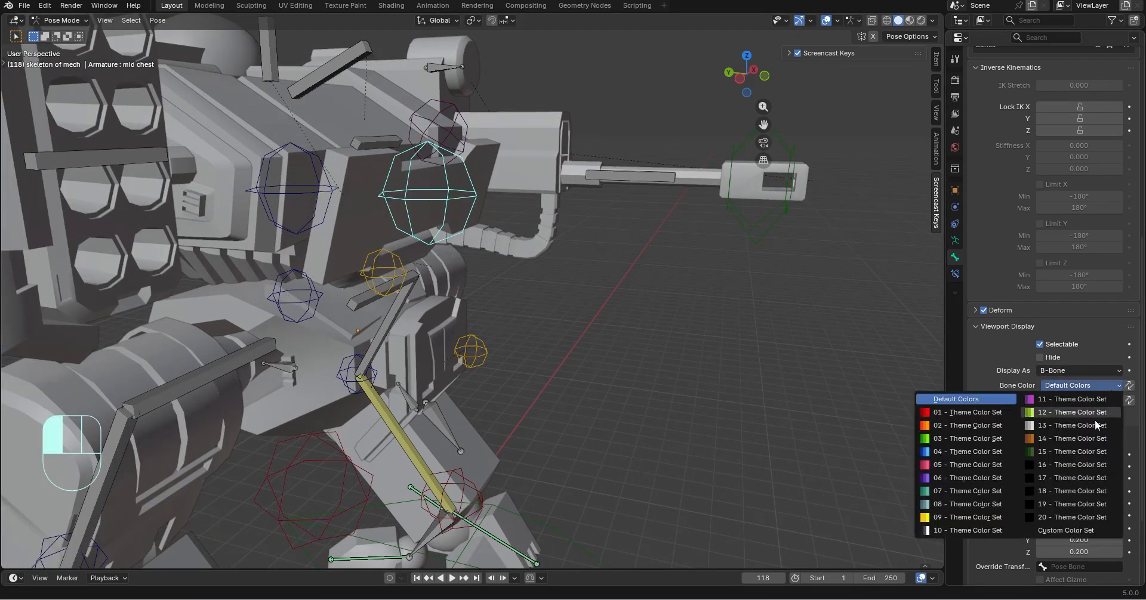
{"action": "left_click", "coordinate": [936, 521]}
{"action": "middle_click_drag", "start_coordinate": [754, 431], "coordinate": [560, 141]}
{"action": "scroll", "coordinate": [427, 235], "scroll_direction": "down", "scroll_amount": 4}
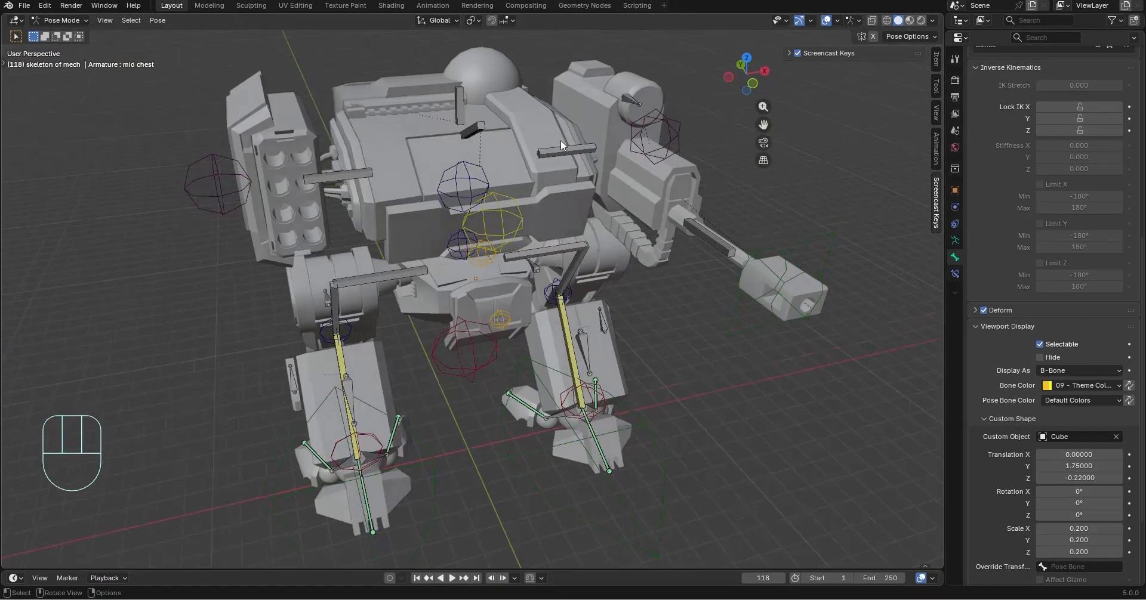
Hide the upright helper bone beside the upper chest bone on top of the mech's torso
{"action": "left_click", "coordinate": [349, 174]}
{"action": "middle_click_drag", "start_coordinate": [350, 176], "coordinate": [568, 266]}
{"action": "scroll", "coordinate": [568, 271], "scroll_direction": "up", "scroll_amount": 2}
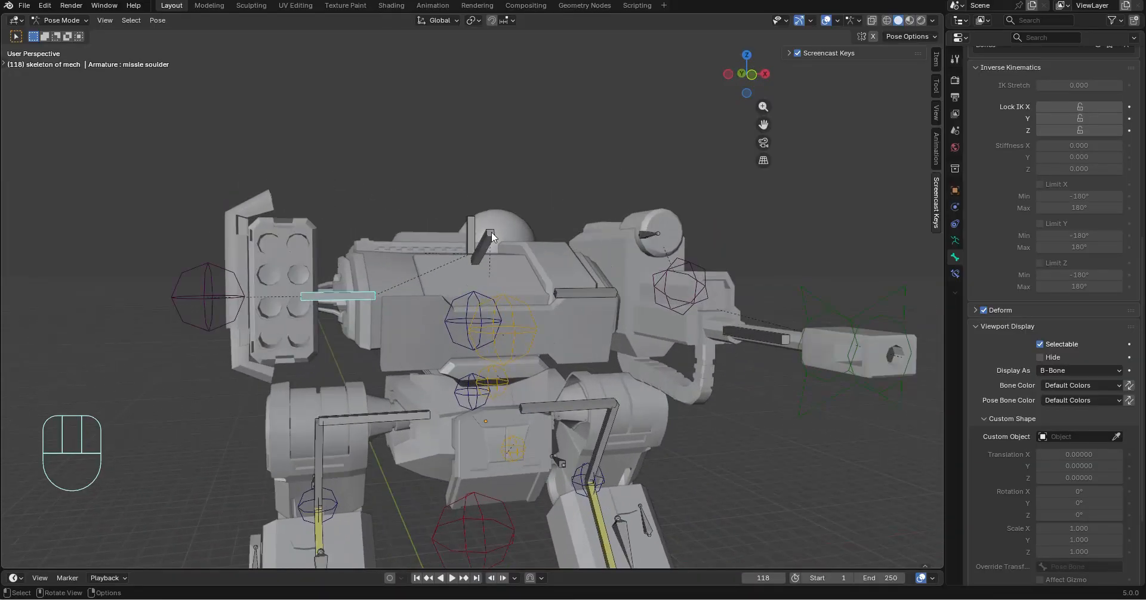
{"action": "left_click", "coordinate": [492, 233]}
{"action": "middle_click_drag", "start_coordinate": [492, 232], "coordinate": [605, 374]}
{"action": "scroll", "coordinate": [605, 374], "scroll_direction": "up", "scroll_amount": 3}
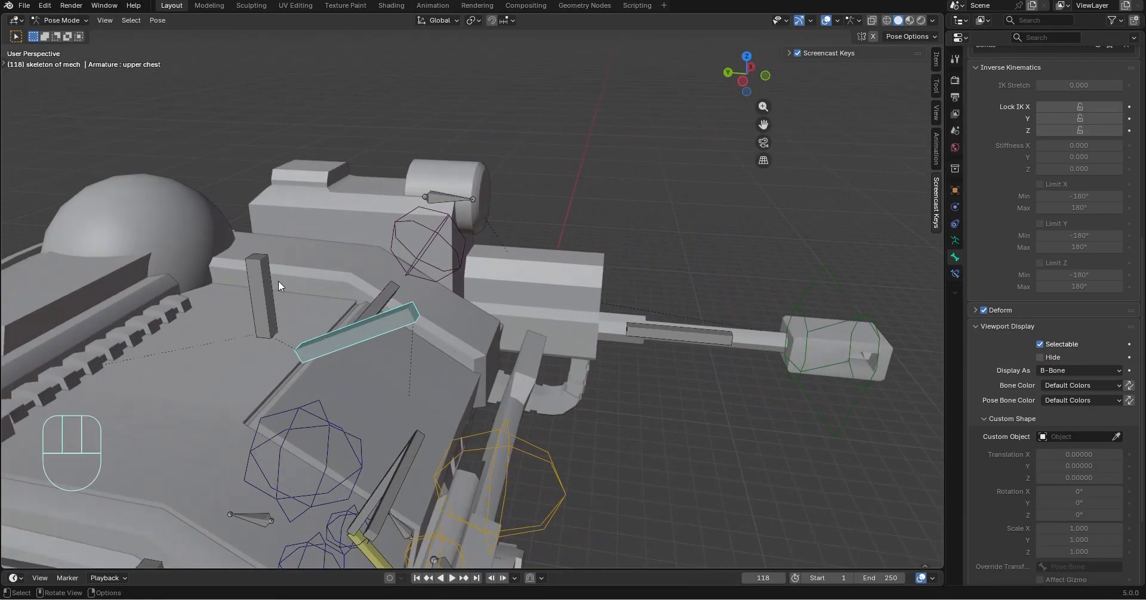
{"action": "left_click", "coordinate": [254, 286]}
{"action": "key", "text": "h"}
Assign the Cube control shape as the upper chest bone's custom object
{"action": "left_click", "coordinate": [350, 326]}
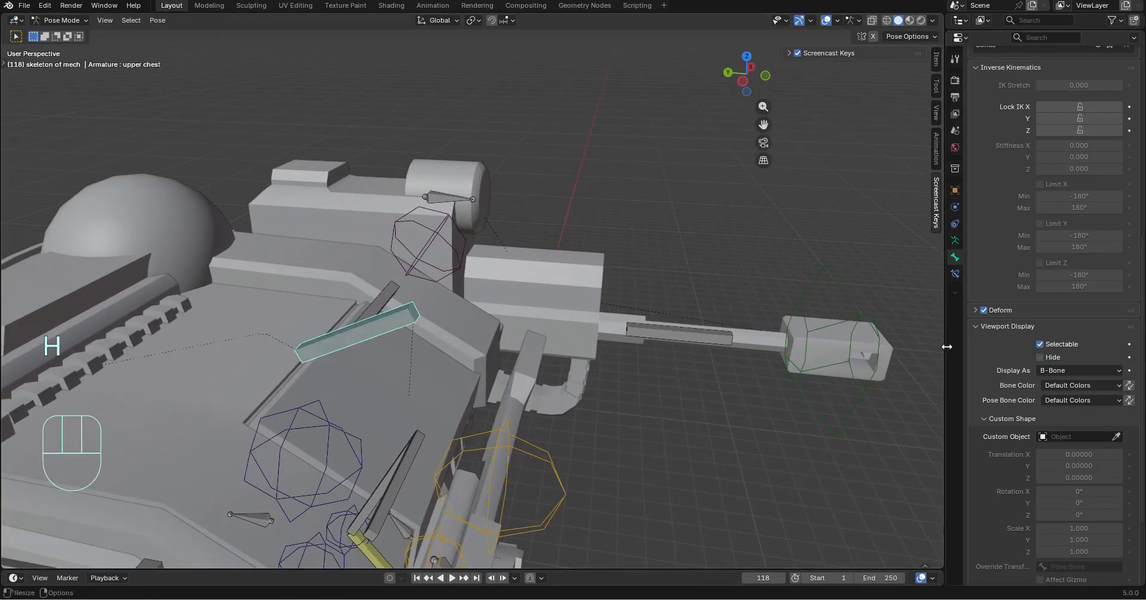
{"action": "scroll", "coordinate": [722, 364], "scroll_direction": "down", "scroll_amount": 2}
{"action": "middle_click_drag", "start_coordinate": [719, 363], "coordinate": [686, 336]}
{"action": "scroll", "coordinate": [680, 337], "scroll_direction": "down", "scroll_amount": 2}
{"action": "middle_click_drag", "start_coordinate": [493, 345], "coordinate": [487, 345]}
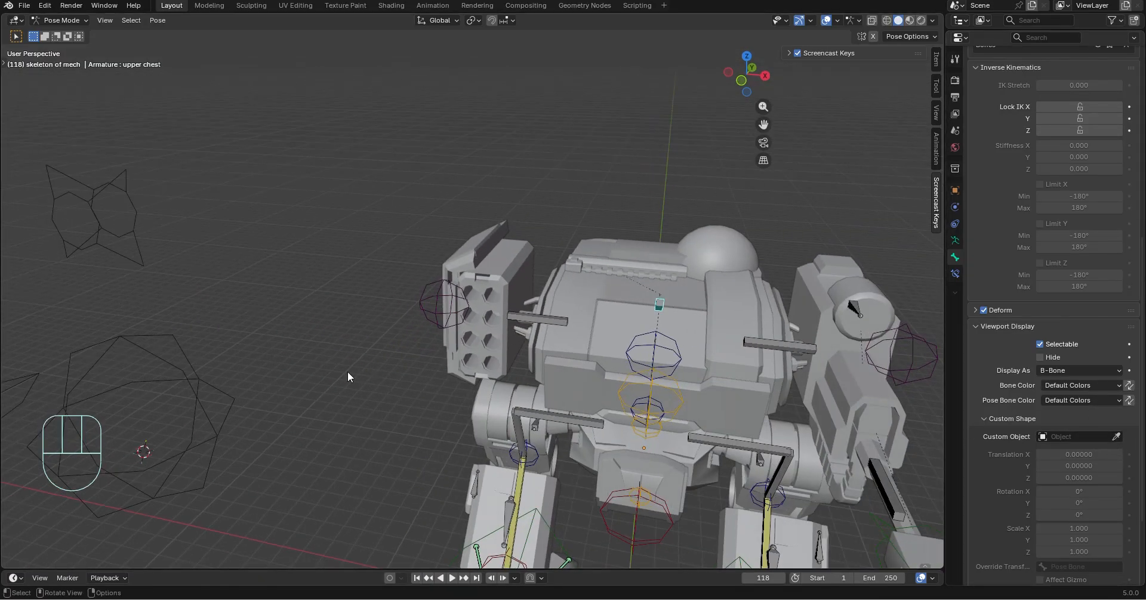
{"action": "left_click", "coordinate": [155, 350]}
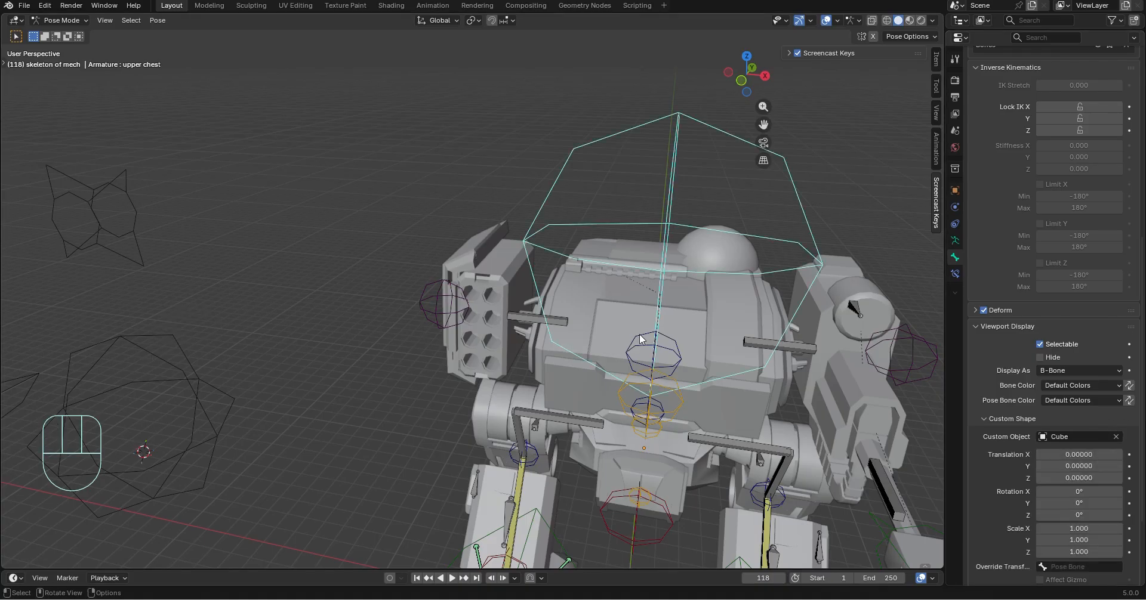
{"action": "middle_click_drag", "start_coordinate": [639, 334], "coordinate": [621, 343]}
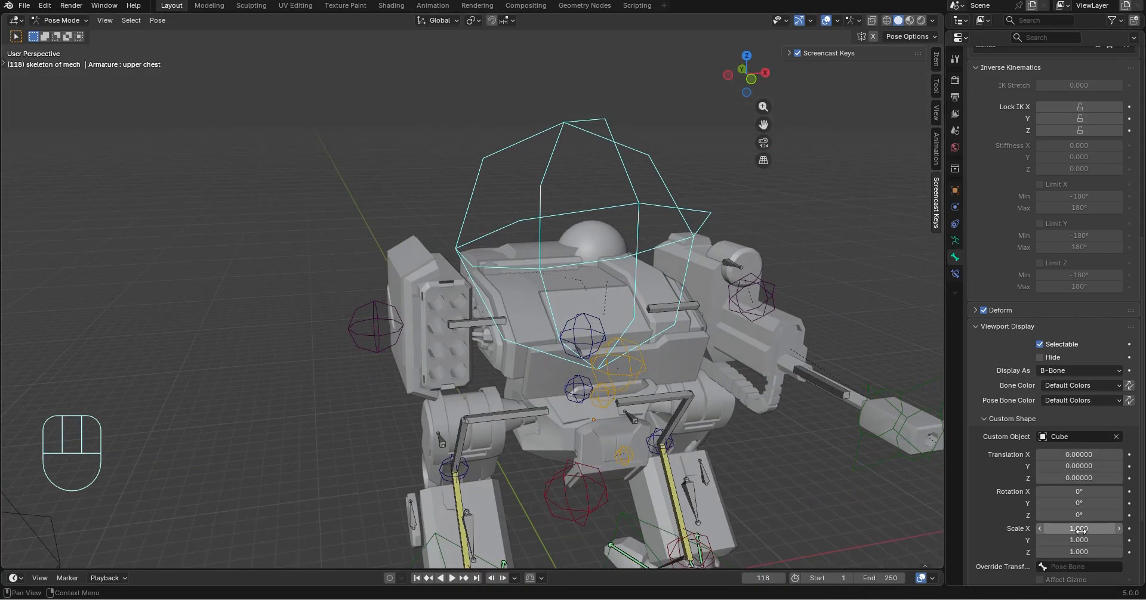
Reduce the upper chest bone's custom shape scale to 0.41 and further to 0.1 on all three axes
{"action": "left_click_drag", "start_coordinate": [1081, 529], "coordinate": [1080, 552]}
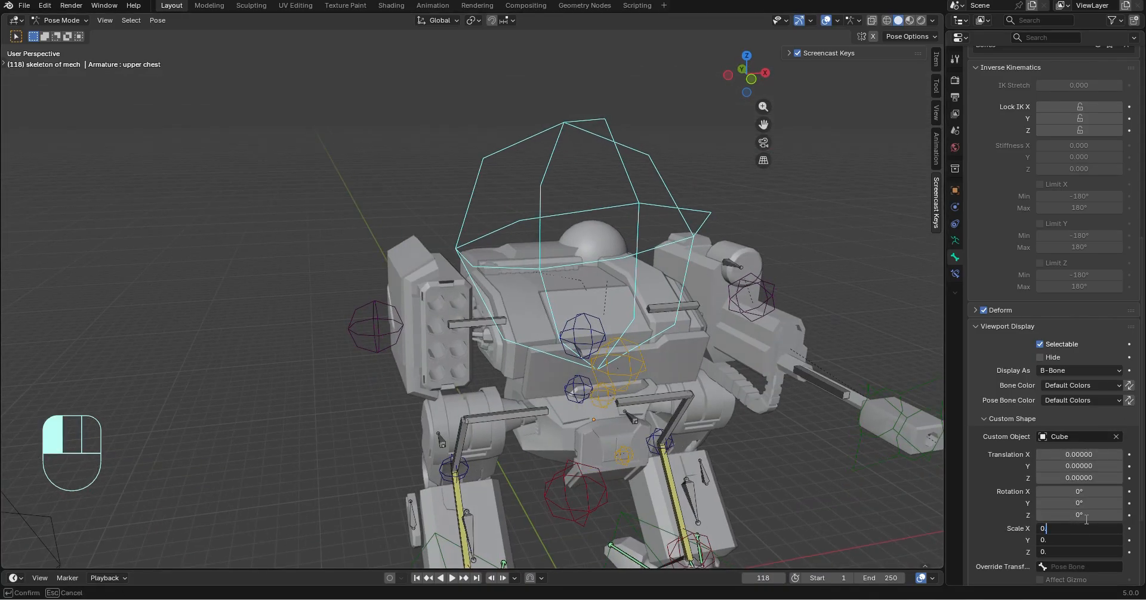
{"action": "key", "text": "Return"}
{"action": "middle_click_drag", "start_coordinate": [424, 357], "coordinate": [540, 338]}
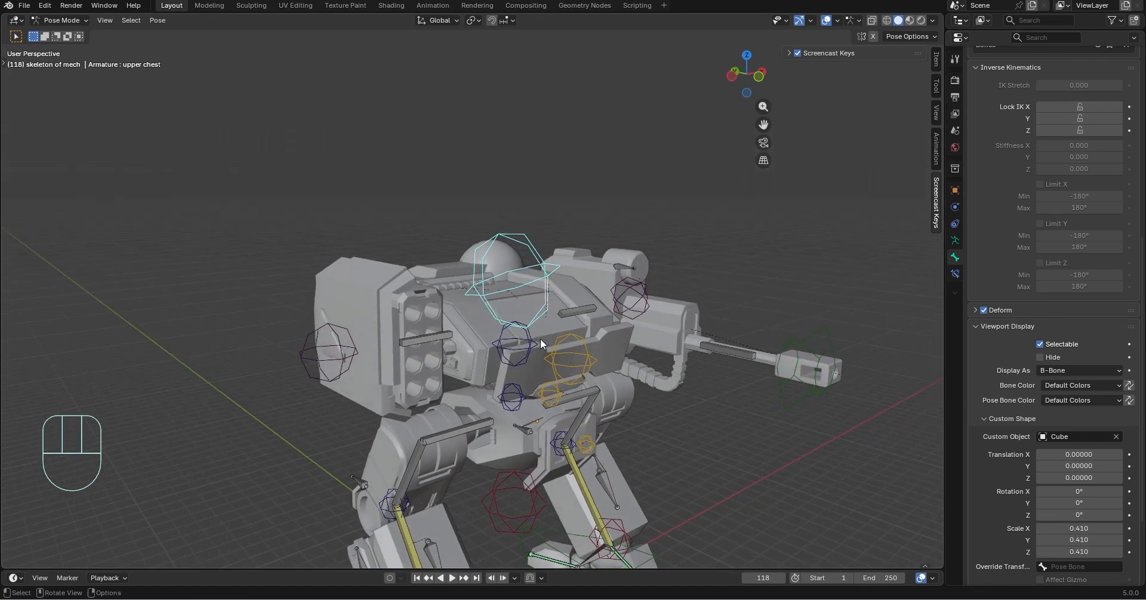
{"action": "scroll", "coordinate": [541, 340], "scroll_direction": "up", "scroll_amount": 1}
{"action": "left_click", "coordinate": [1090, 529]}
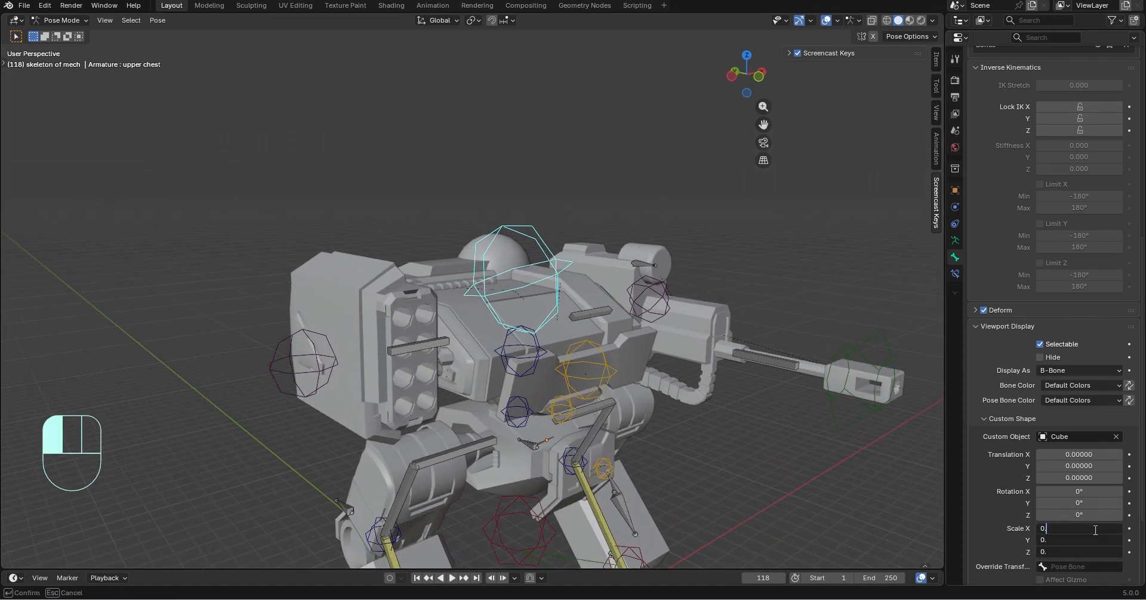
{"action": "key", "text": "Return"}
{"action": "middle_click_drag", "start_coordinate": [582, 314], "coordinate": [539, 330]}
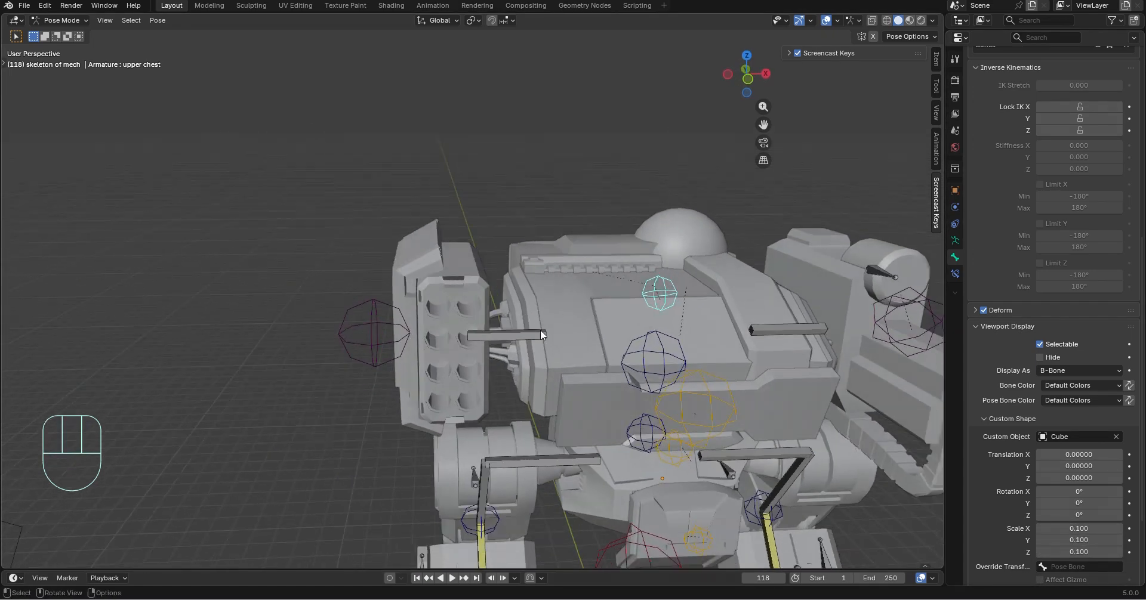
Try rotating the upper chest bone about the global X axis and undo the rotation
{"action": "key", "text": "r"}
{"action": "key", "text": "x"}
{"action": "left_click", "coordinate": [788, 352]}
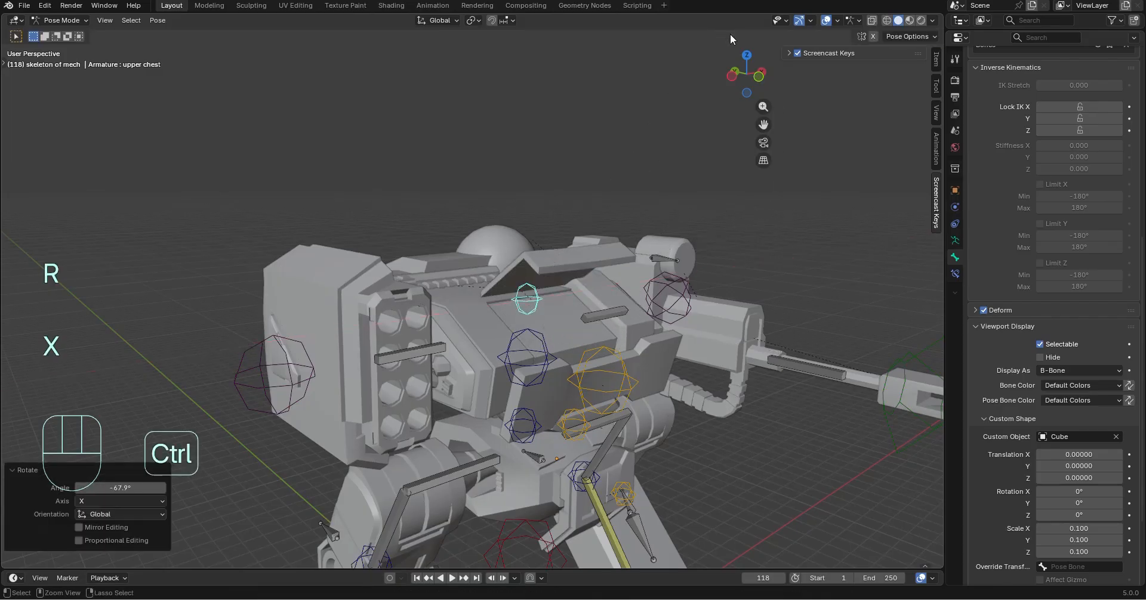
{"action": "key", "text": "ctrl+z"}
Change the upper chest bone's color to 09 - Theme Color Set
{"action": "left_click", "coordinate": [1081, 386]}
{"action": "left_click", "coordinate": [958, 516]}
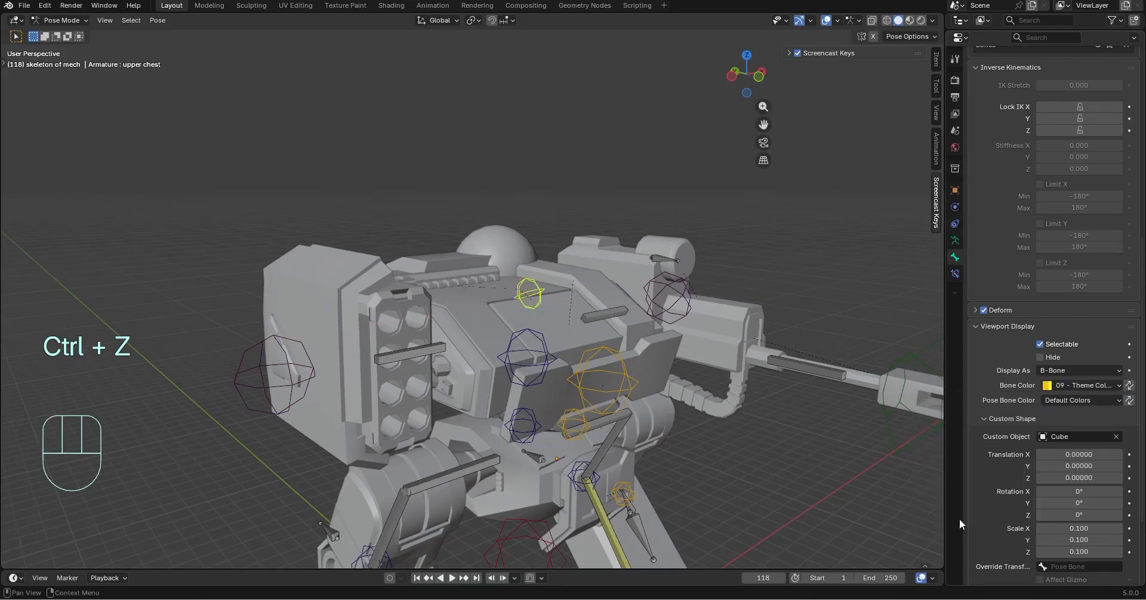
{"action": "middle_click_drag", "start_coordinate": [932, 508], "coordinate": [378, 353]}
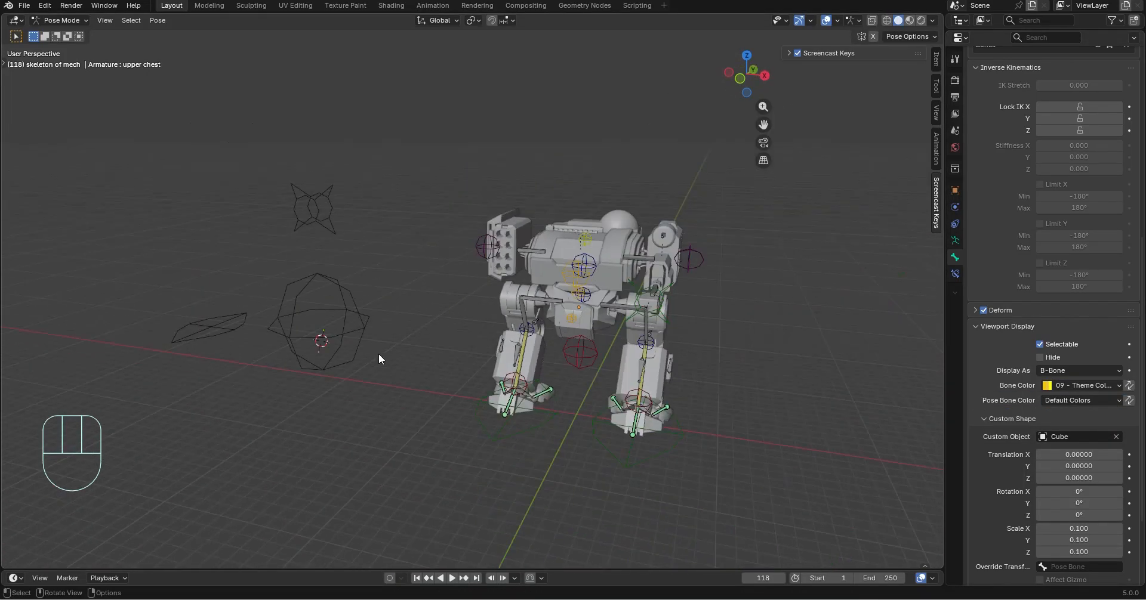
Enlarge the Outliner and hide the control shapes collection, leaving the collection collapsed
{"action": "scroll", "coordinate": [1009, 88], "scroll_direction": "up", "scroll_amount": 8}
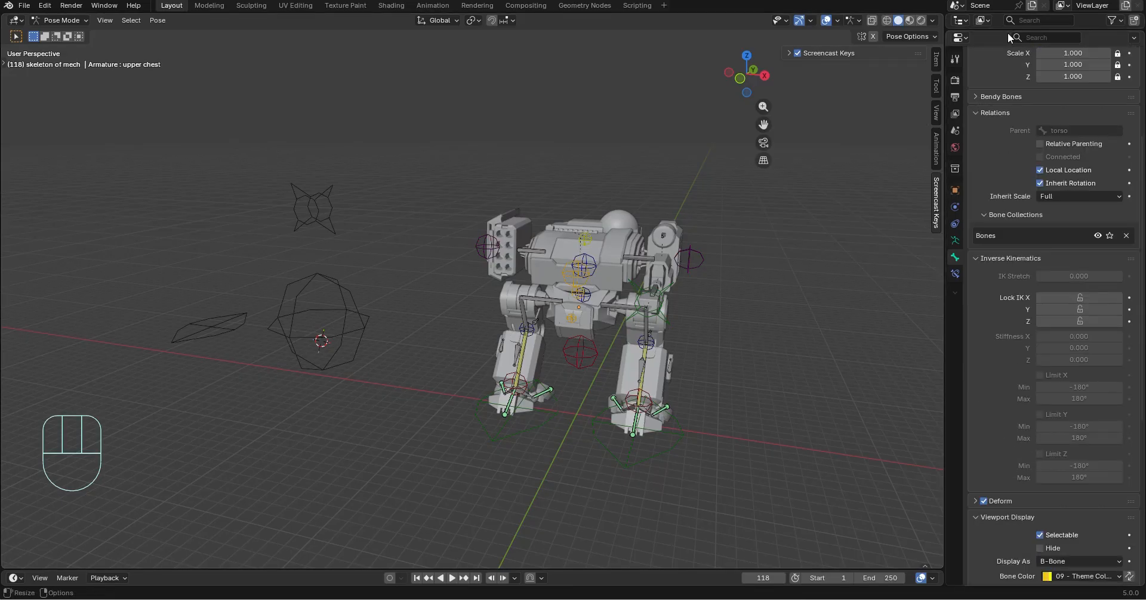
{"action": "left_click_drag", "start_coordinate": [1007, 31], "coordinate": [1017, 291]}
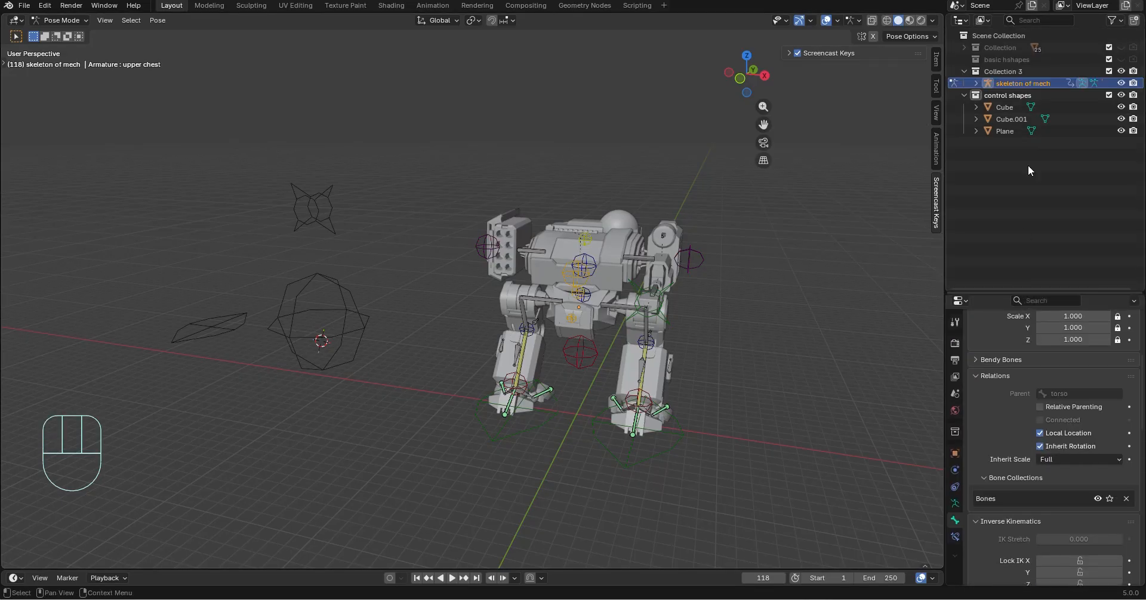
{"action": "left_click", "coordinate": [1121, 95]}
{"action": "middle_click_drag", "start_coordinate": [776, 152], "coordinate": [614, 303]}
{"action": "left_click", "coordinate": [962, 96]}
Lower the mech into a crouch by moving the red control bone below the pelvis down the global Z axis
{"action": "middle_click_drag", "start_coordinate": [615, 303], "coordinate": [493, 318], "text": "shift"}
{"action": "scroll", "coordinate": [494, 318], "scroll_direction": "up", "scroll_amount": 2}
{"action": "scroll", "coordinate": [382, 302], "scroll_direction": "up", "scroll_amount": 1}
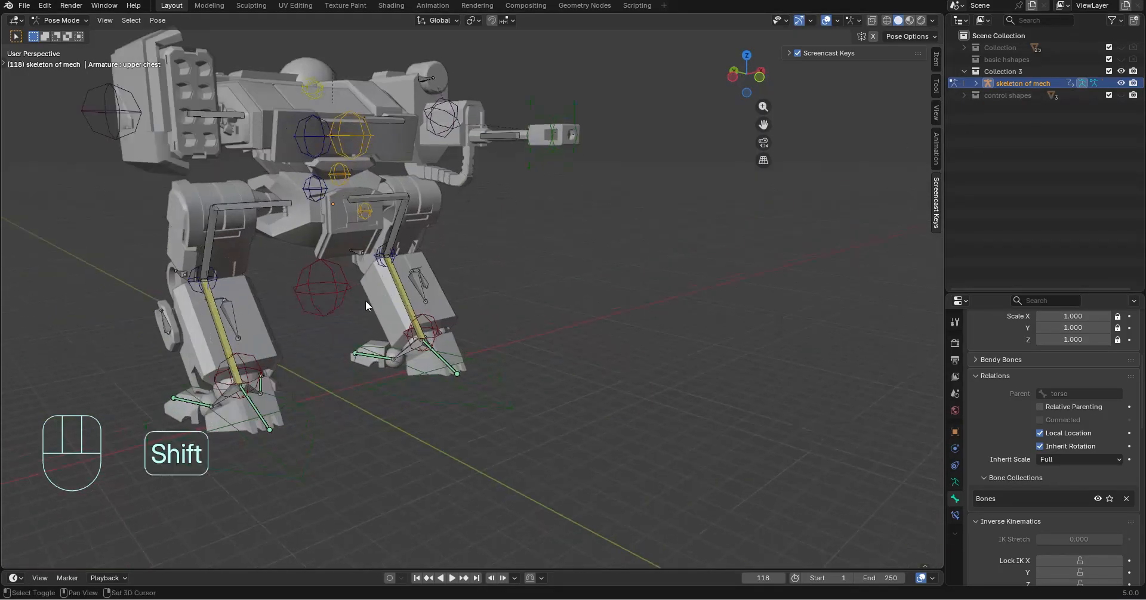
{"action": "middle_click_drag", "start_coordinate": [365, 301], "coordinate": [313, 338], "text": "shift"}
{"action": "left_click", "coordinate": [312, 338]}
{"action": "key", "text": "g"}
{"action": "key", "text": "z"}
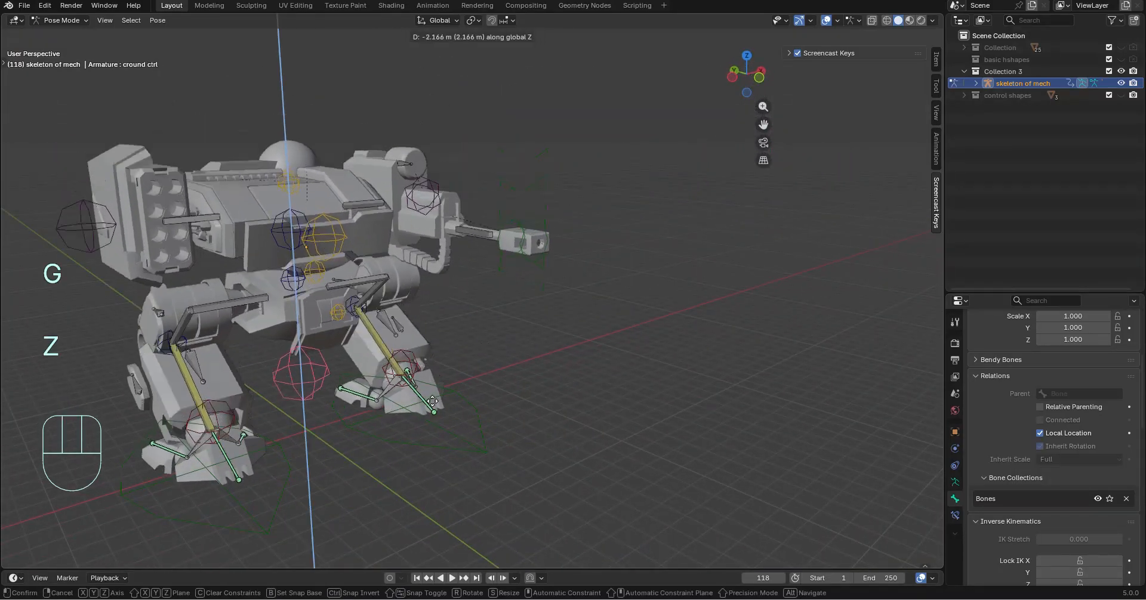
{"action": "left_click", "coordinate": [461, 425]}
Test the torso bone by rotating it about the global X axis so the upper body tilts upward
{"action": "left_click", "coordinate": [300, 290]}
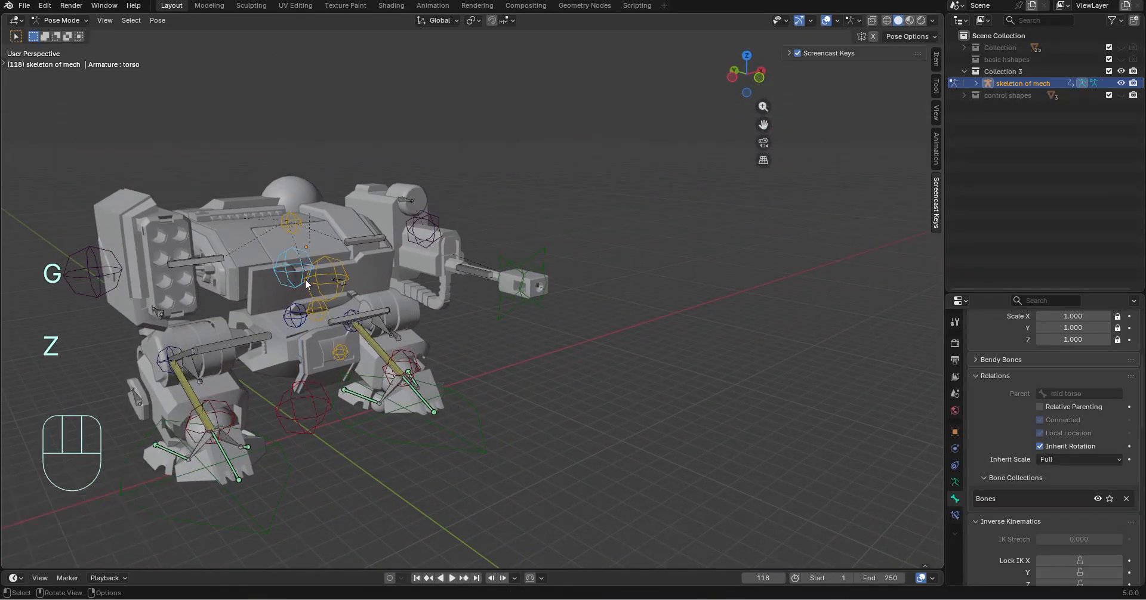
{"action": "middle_click_drag", "start_coordinate": [301, 287], "coordinate": [358, 268]}
{"action": "key", "text": "r"}
{"action": "key", "text": "y"}
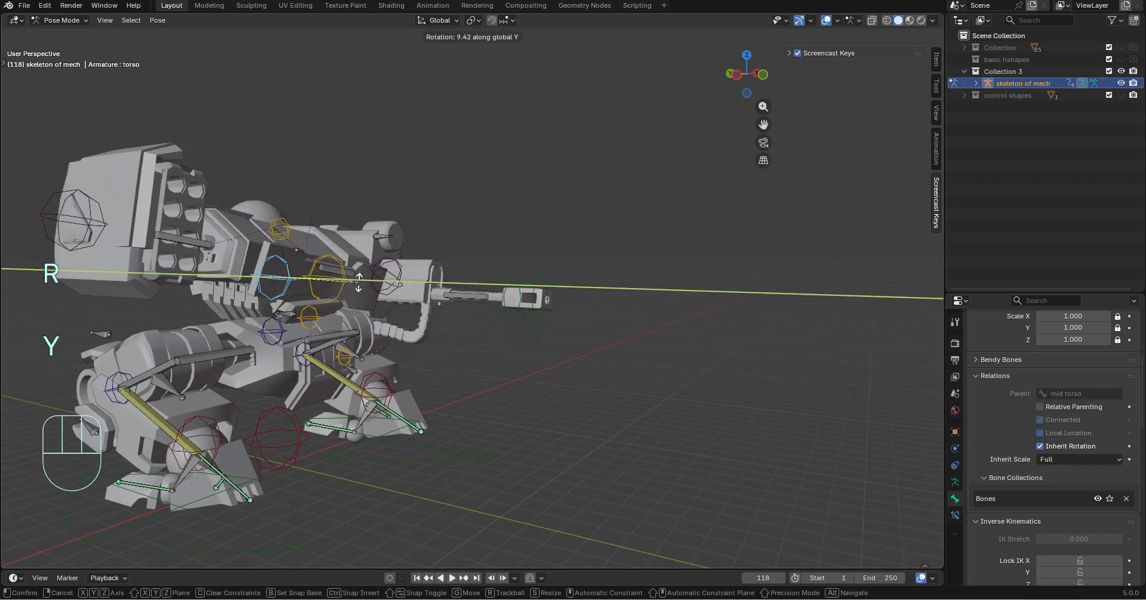
{"action": "key", "text": "x"}
{"action": "left_click", "coordinate": [339, 239]}
Rotate the mid torso bone 48.8° about the global X axis so the mech leans forward
{"action": "left_click", "coordinate": [288, 332]}
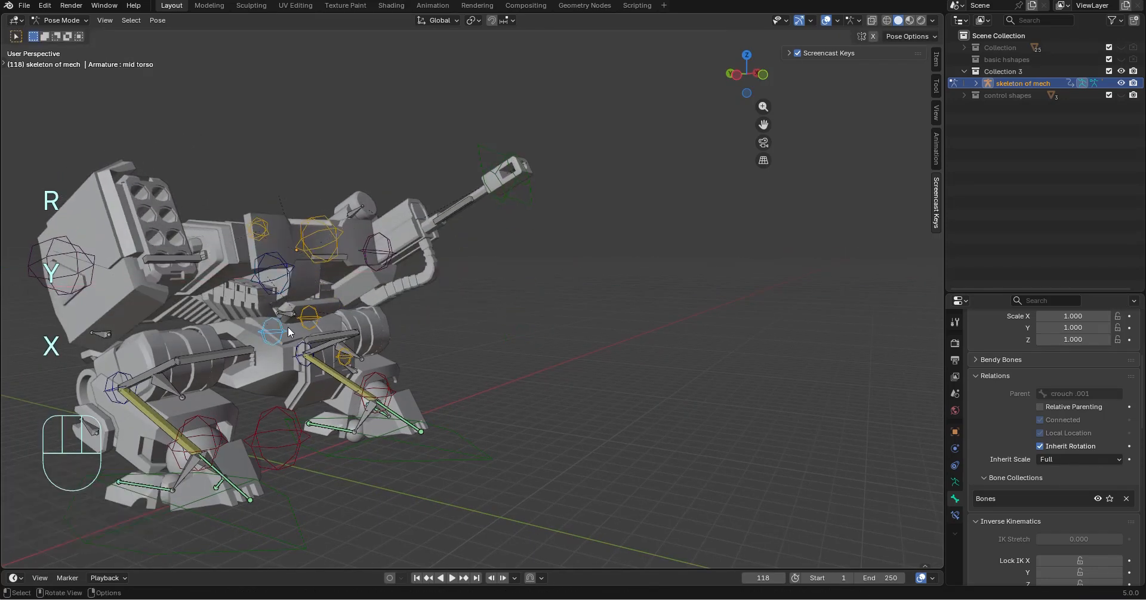
{"action": "key", "text": "r"}
{"action": "key", "text": "x"}
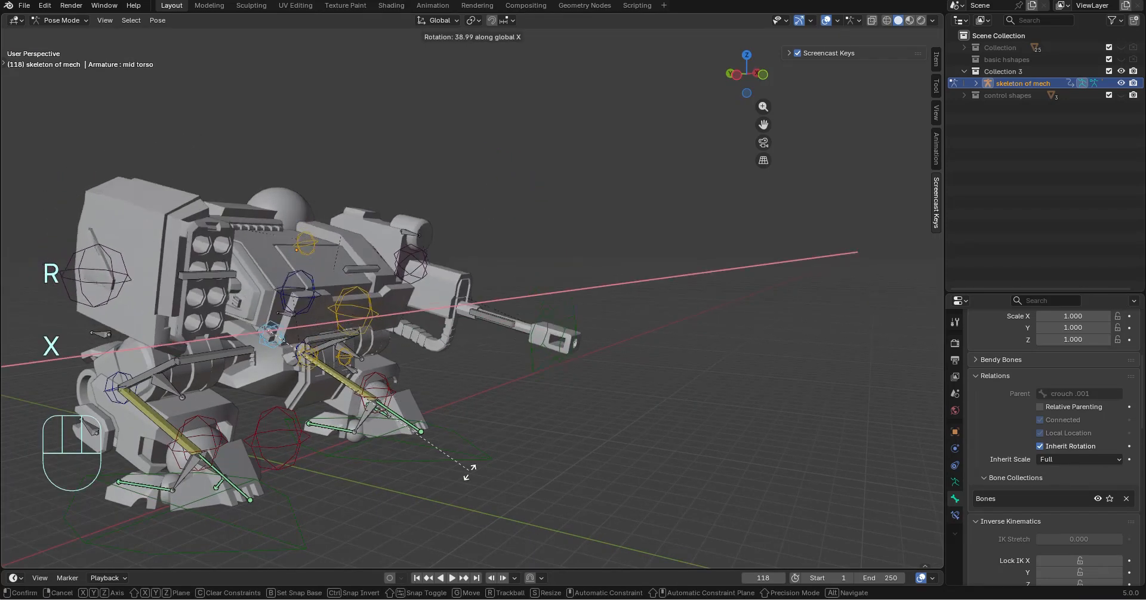
{"action": "left_click", "coordinate": [462, 511]}
{"action": "middle_click_drag", "start_coordinate": [462, 511], "coordinate": [461, 409]}
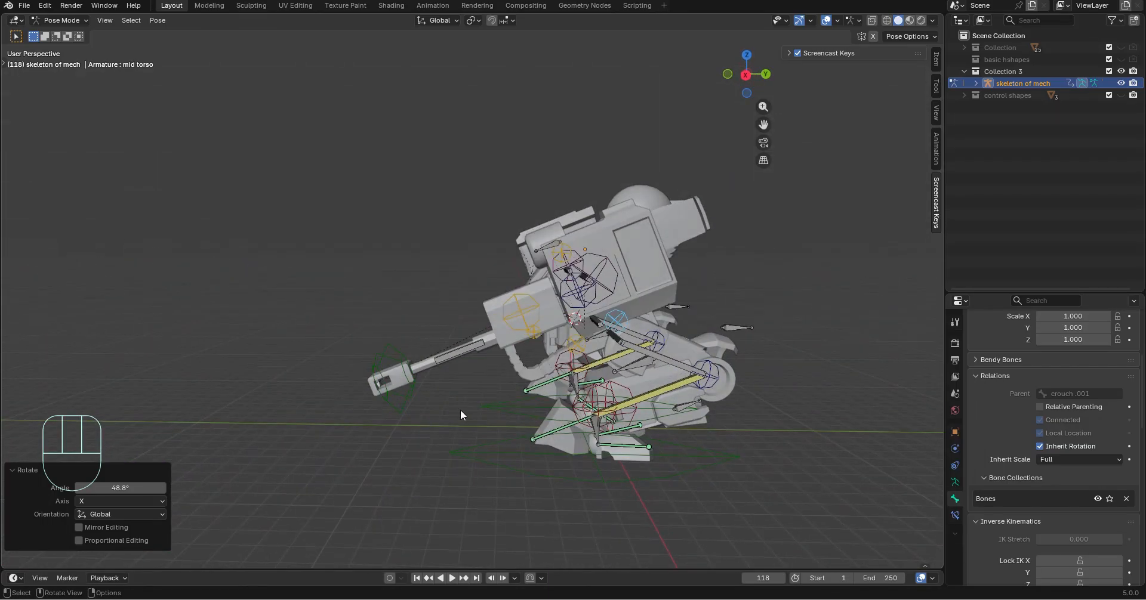
Move the missile and gun arm control bones together by -0.7249 m on global Z and 1.387 m on global Y
{"action": "left_click", "coordinate": [613, 278]}
{"action": "middle_click_drag", "start_coordinate": [645, 290], "coordinate": [859, 329]}
{"action": "left_click", "coordinate": [180, 281], "text": "shift"}
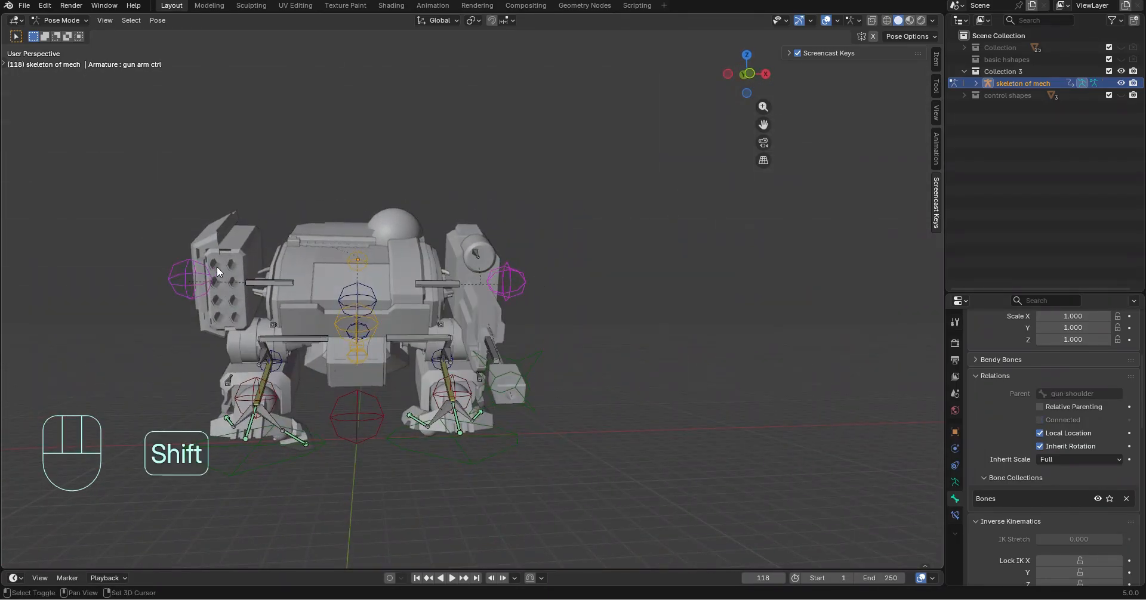
{"action": "key", "text": "g"}
{"action": "key", "text": "z"}
{"action": "left_click", "coordinate": [274, 285]}
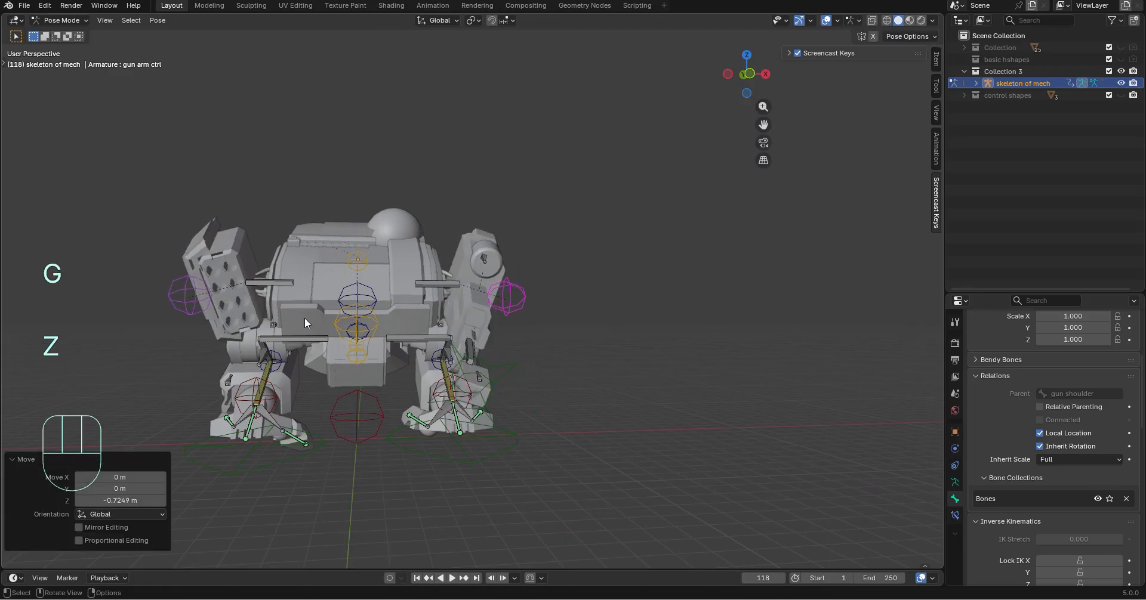
{"action": "key", "text": "g"}
{"action": "key", "text": "y"}
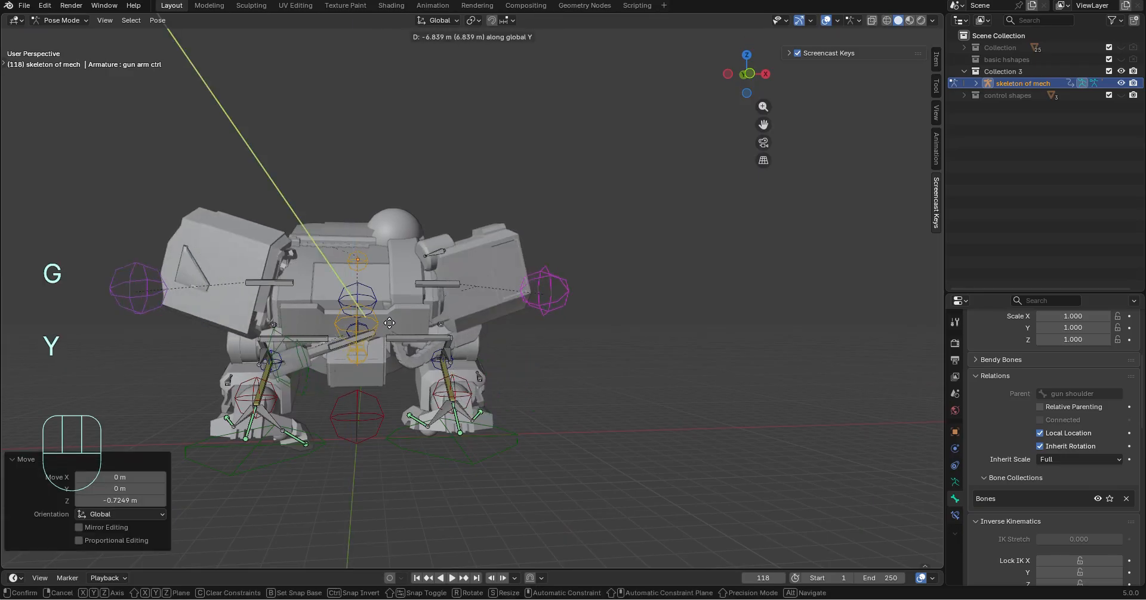
{"action": "left_click", "coordinate": [364, 349]}
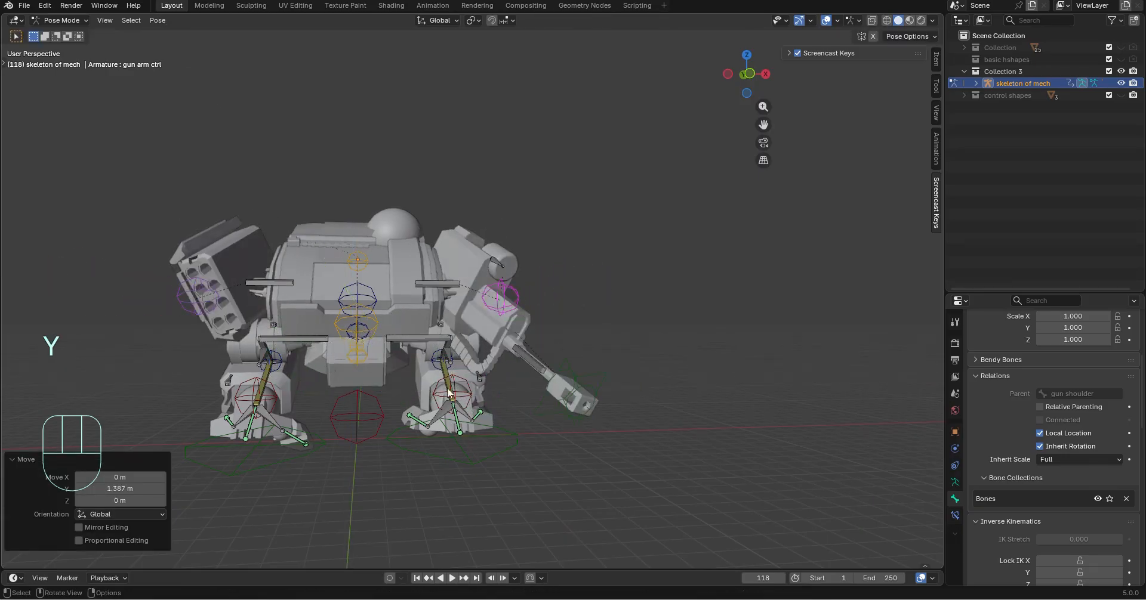
Rotate the mid chest bone -19.7° about the global X axis
{"action": "middle_click_drag", "start_coordinate": [513, 399], "coordinate": [726, 413]}
{"action": "left_click", "coordinate": [635, 426]}
{"action": "middle_click_drag", "start_coordinate": [634, 426], "coordinate": [700, 351]}
{"action": "left_click", "coordinate": [304, 342]}
{"action": "key", "text": "r"}
{"action": "key", "text": "y"}
{"action": "key", "text": "r"}
{"action": "key", "text": "y"}
{"action": "key", "text": "x"}
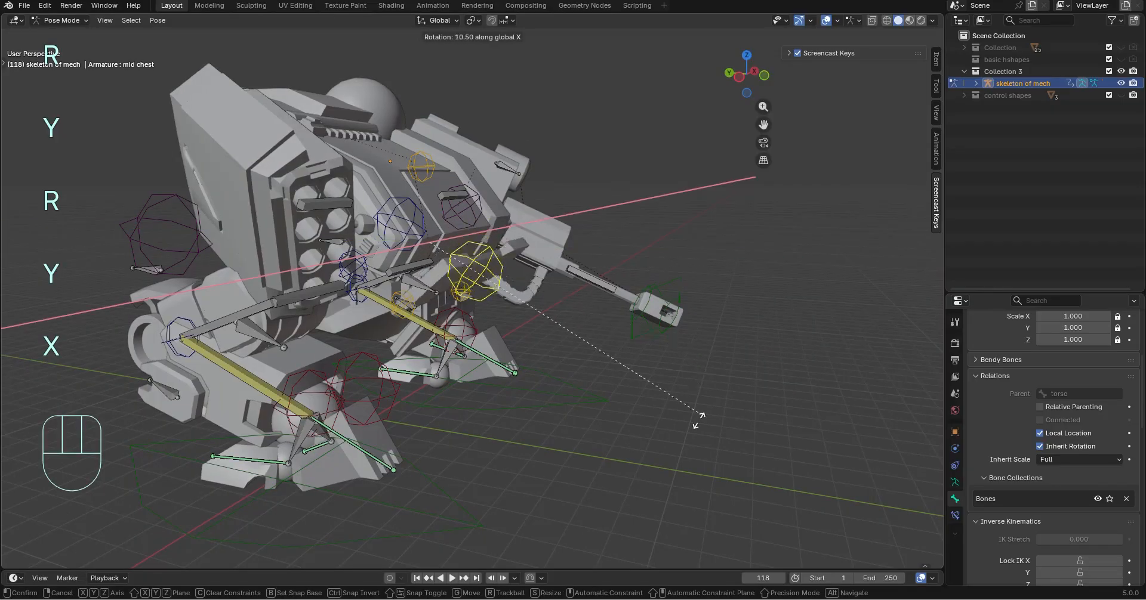
{"action": "left_click", "coordinate": [660, 248]}
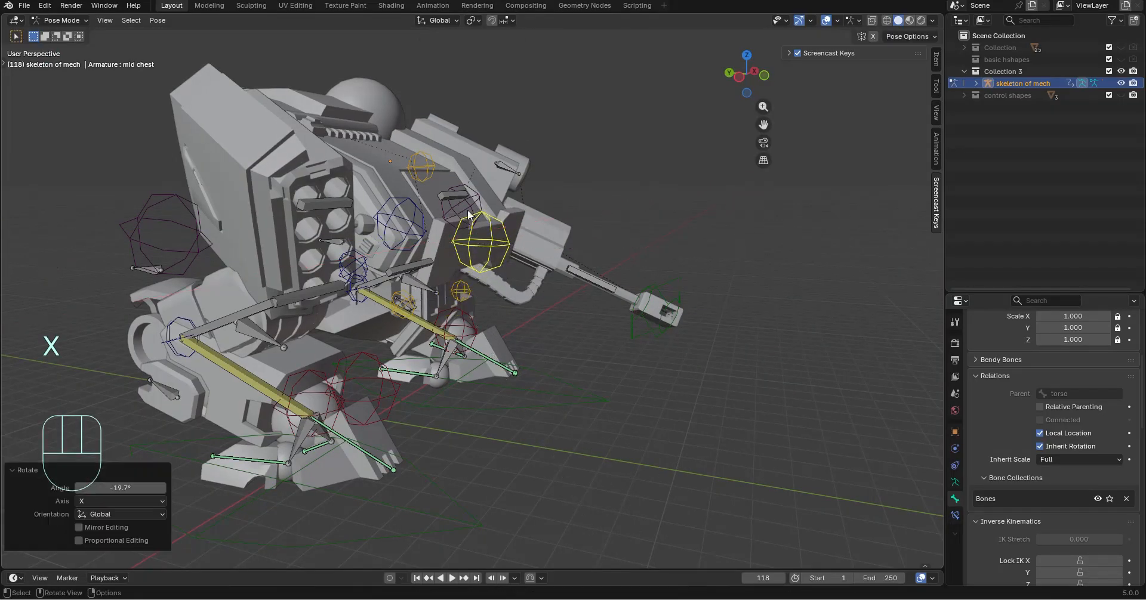
Open the top hatch by rotating the upper chest bone about -125° around the global X axis
{"action": "middle_click_drag", "start_coordinate": [660, 249], "coordinate": [366, 230]}
{"action": "left_click", "coordinate": [400, 164]}
{"action": "middle_click_drag", "start_coordinate": [400, 164], "coordinate": [729, 230]}
{"action": "key", "text": "r"}
{"action": "key", "text": "x"}
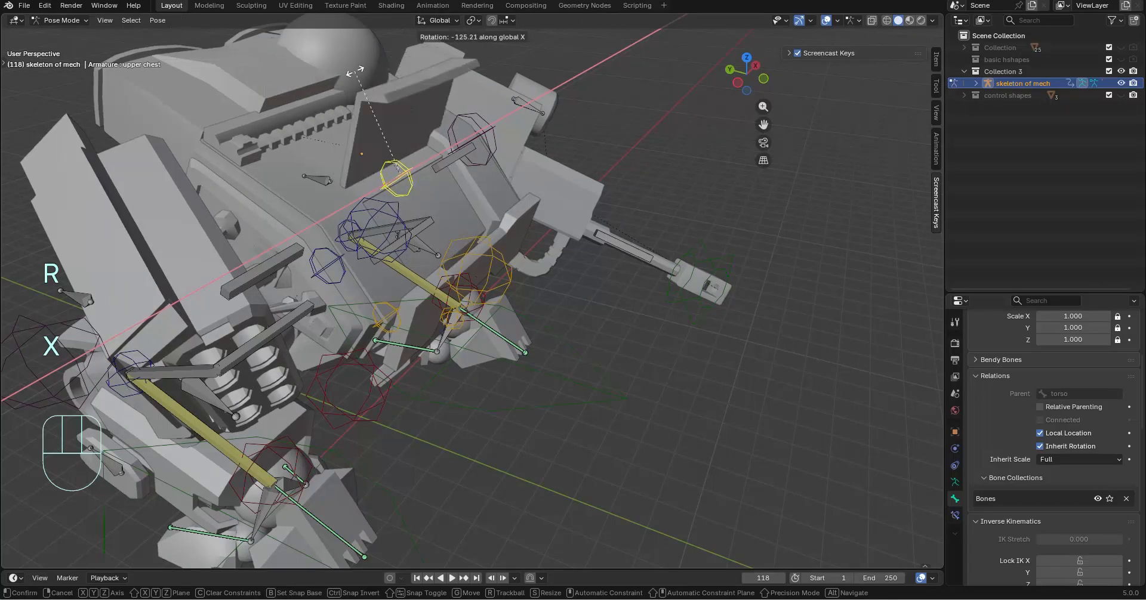
{"action": "left_click", "coordinate": [352, 70]}
Try rotating the gun arm ctrl bone about the global X axis and undo the rotation
{"action": "middle_click_drag", "start_coordinate": [702, 431], "coordinate": [533, 321]}
{"action": "key", "text": "r"}
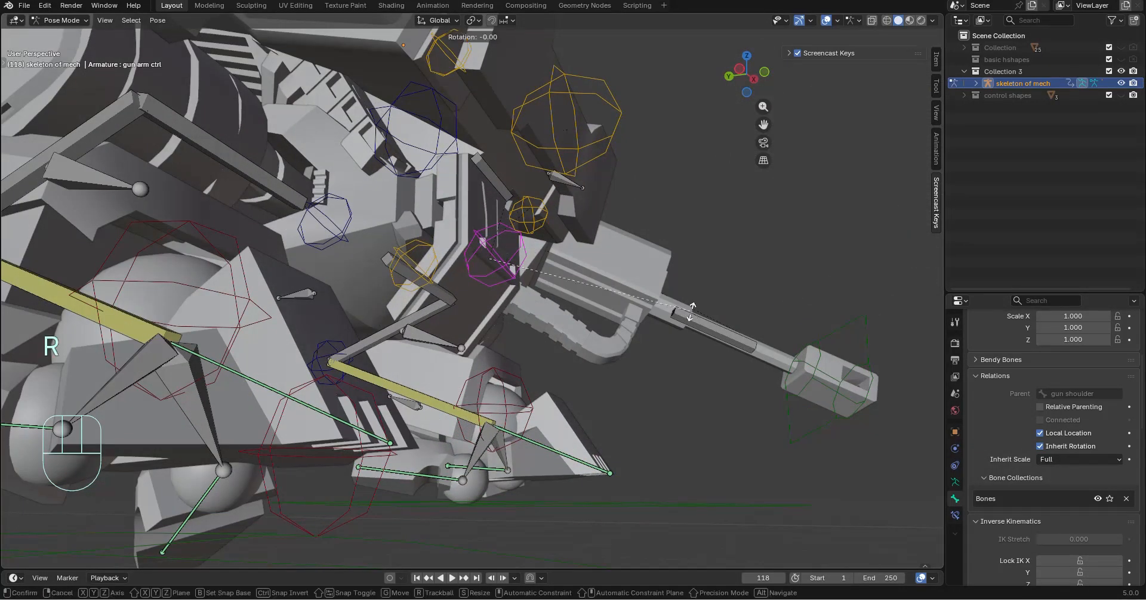
{"action": "key", "text": "y"}
{"action": "key", "text": "x"}
{"action": "left_click", "coordinate": [685, 258]}
{"action": "key", "text": "ctrl+z"}
{"action": "key", "text": "ctrl+x"}
{"action": "middle_click_drag", "start_coordinate": [685, 258], "coordinate": [585, 328]}
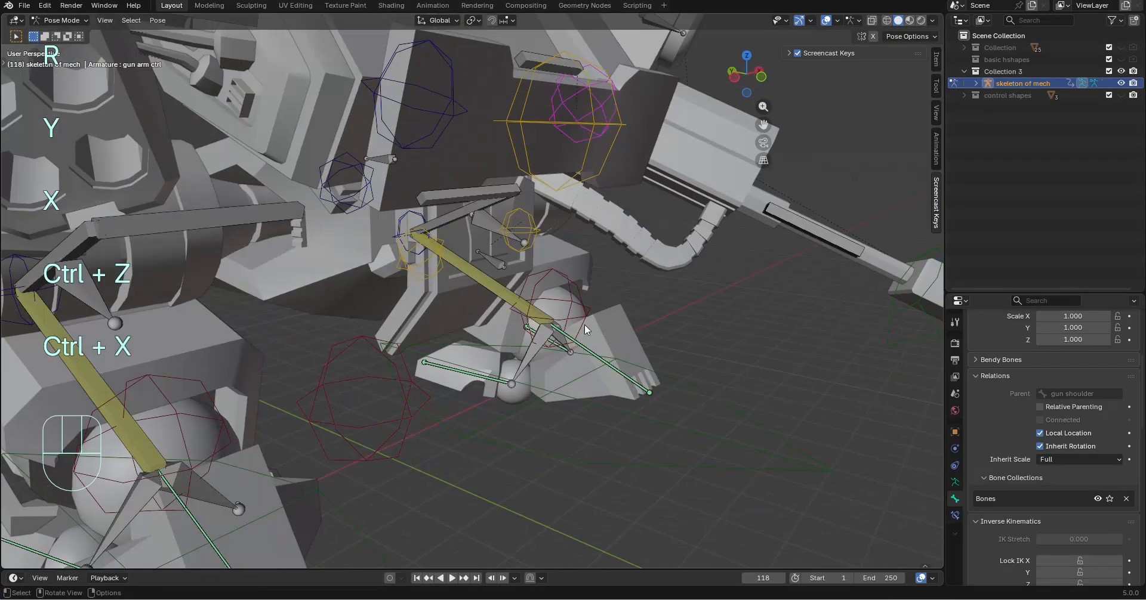
Swing the crouch plate outward by rotating its bone about the global X axis
{"action": "middle_click_drag", "start_coordinate": [661, 292], "coordinate": [716, 281]}
{"action": "key", "text": "r"}
{"action": "key", "text": "y"}
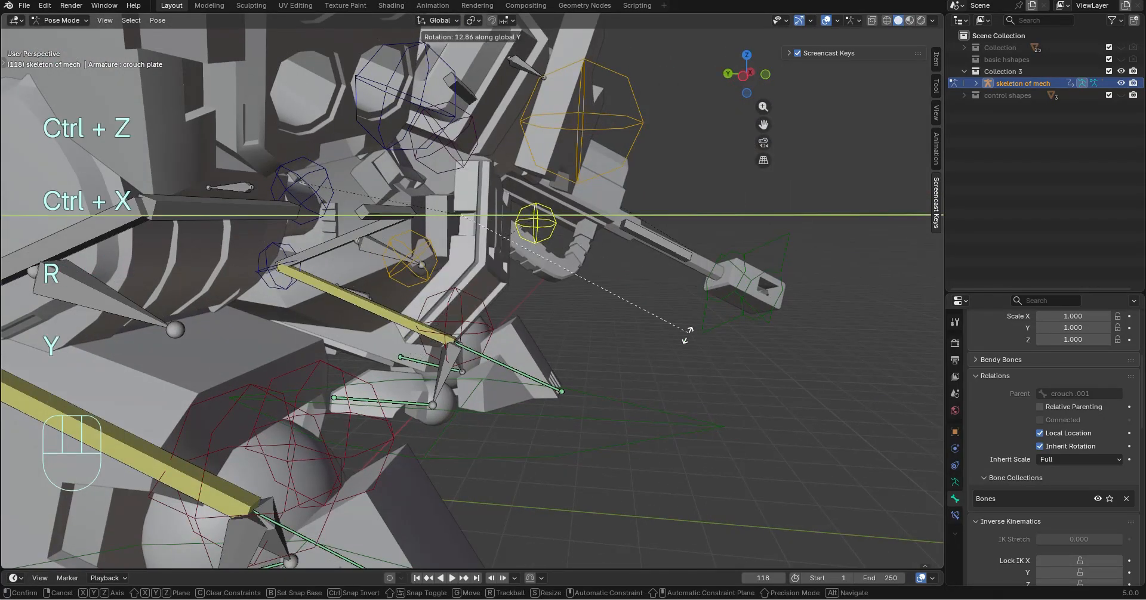
{"action": "key", "text": "x"}
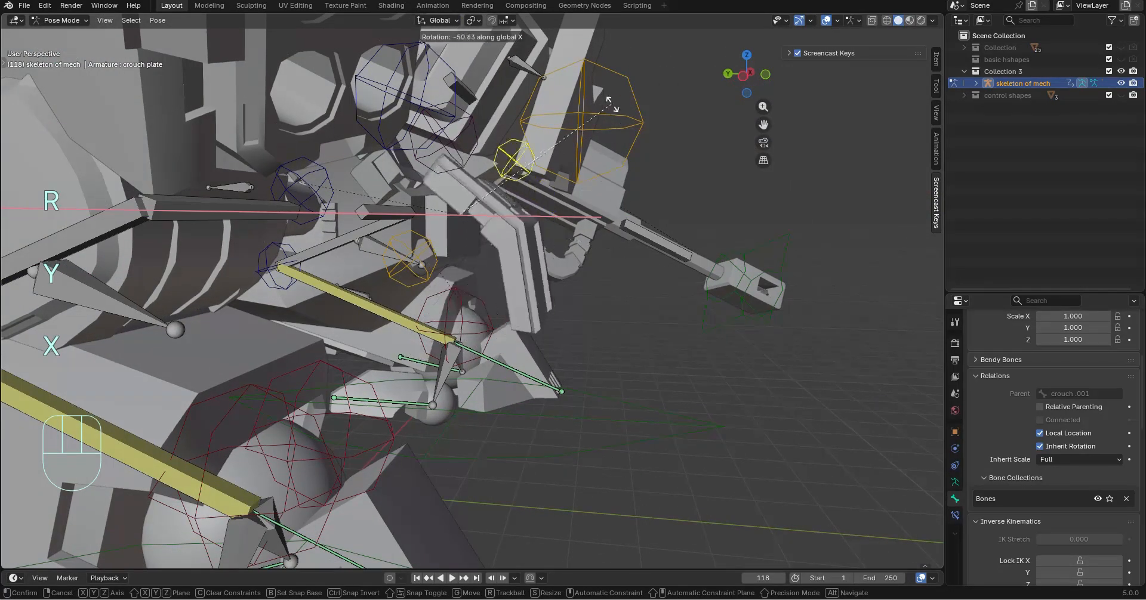
{"action": "left_click", "coordinate": [572, 145]}
Select both bones behind the knees and display the right knee ctrl.001 bone as Envelope
{"action": "middle_click_drag", "start_coordinate": [608, 263], "coordinate": [583, 319]}
{"action": "scroll", "coordinate": [593, 307], "scroll_direction": "down", "scroll_amount": 5}
{"action": "left_click", "coordinate": [612, 256]}
{"action": "left_click", "coordinate": [522, 248], "text": "shift"}
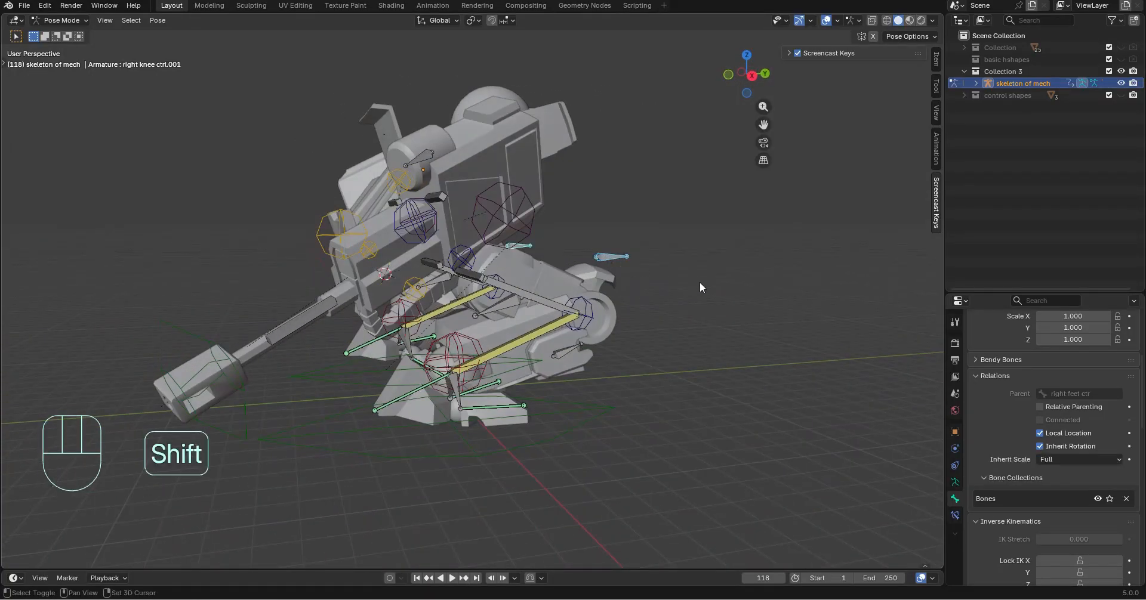
{"action": "scroll", "coordinate": [683, 259], "scroll_direction": "up", "scroll_amount": 3}
{"action": "scroll", "coordinate": [1016, 405], "scroll_direction": "down", "scroll_amount": 10}
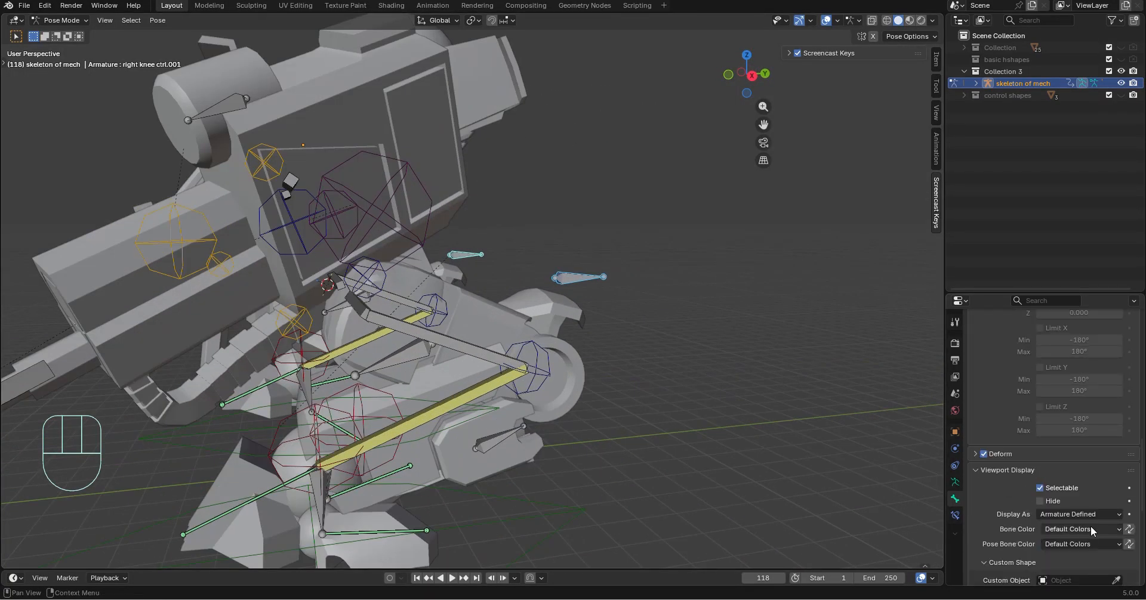
{"action": "left_click", "coordinate": [1084, 515]}
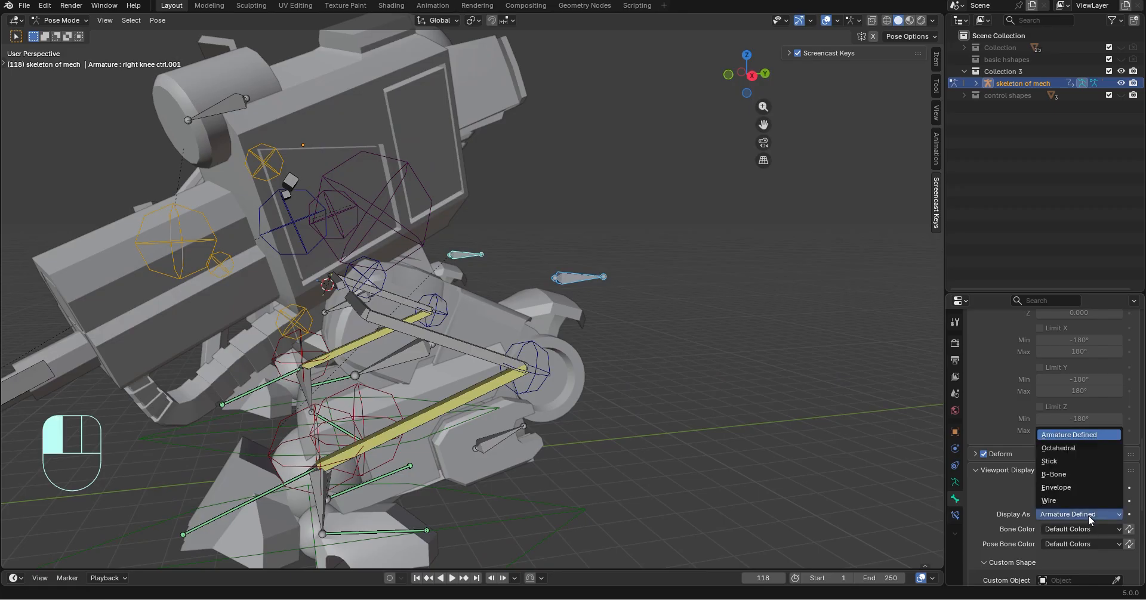
{"action": "left_click", "coordinate": [1066, 487]}
Display the left knee ctrl.001 bone as Envelope and set its bone color to 15 - Theme Color Set
{"action": "left_click", "coordinate": [576, 282]}
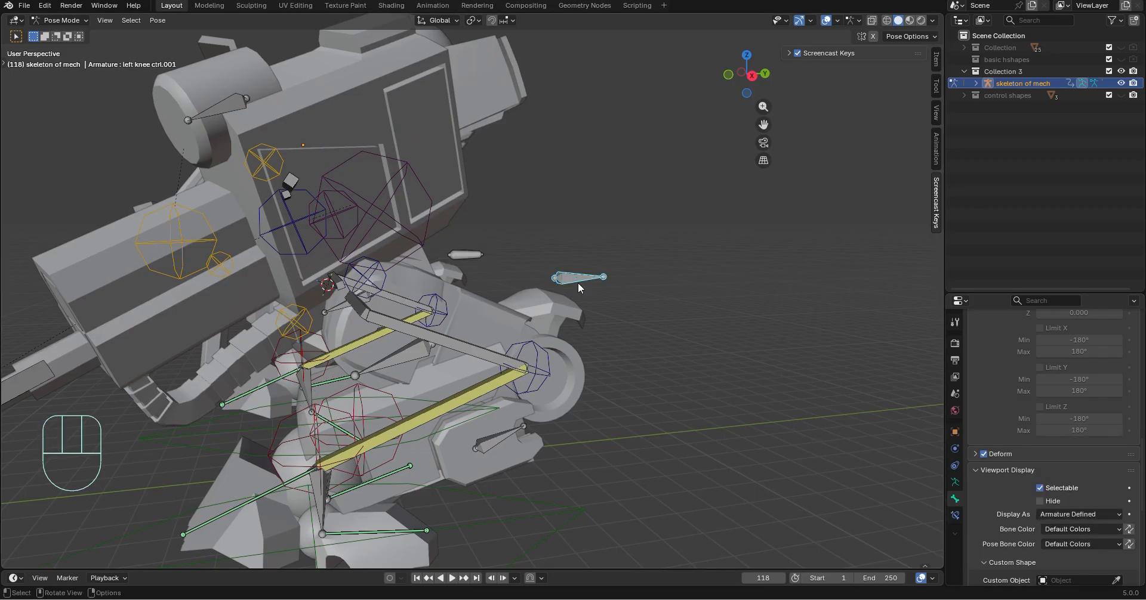
{"action": "left_click", "coordinate": [1079, 530]}
{"action": "left_click", "coordinate": [1076, 532]}
{"action": "left_click", "coordinate": [1076, 517]}
{"action": "left_click", "coordinate": [1069, 489]}
{"action": "middle_click_drag", "start_coordinate": [651, 429], "coordinate": [597, 444]}
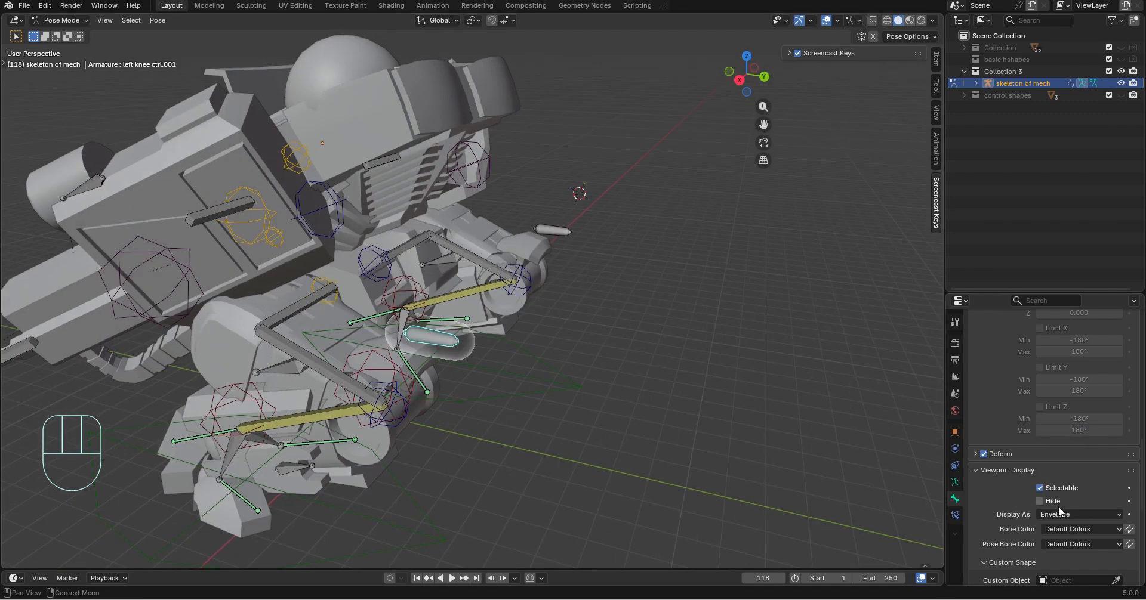
{"action": "left_click", "coordinate": [1075, 528]}
{"action": "left_click", "coordinate": [1058, 437]}
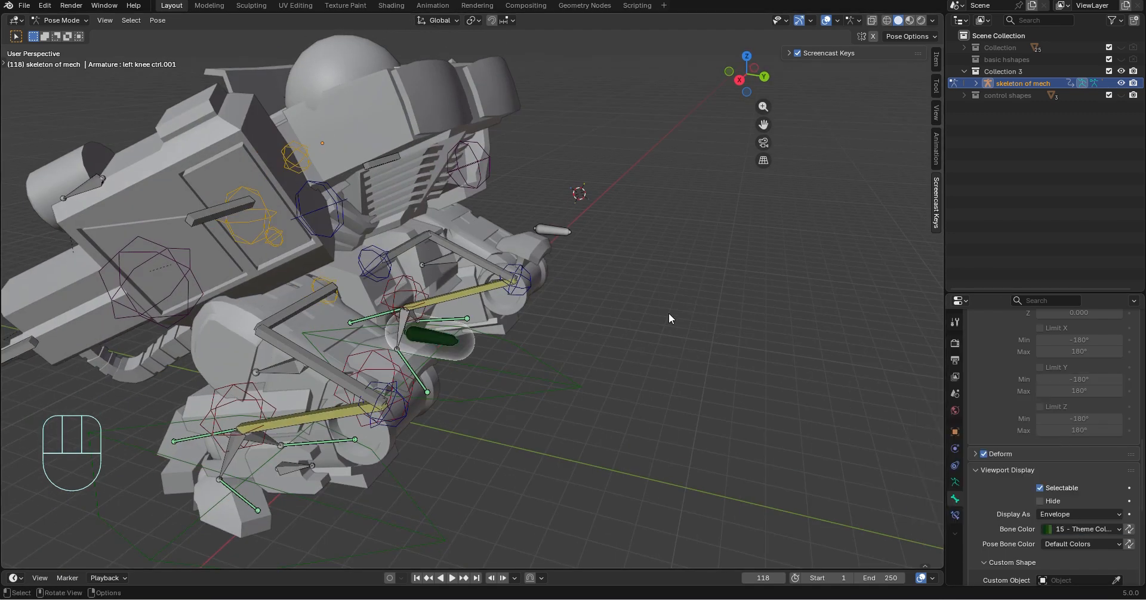
Set the bone color of the right and left knee ctrl.001 bones to 14 - Theme Color Set
{"action": "left_click", "coordinate": [550, 237]}
{"action": "left_click", "coordinate": [1097, 514]}
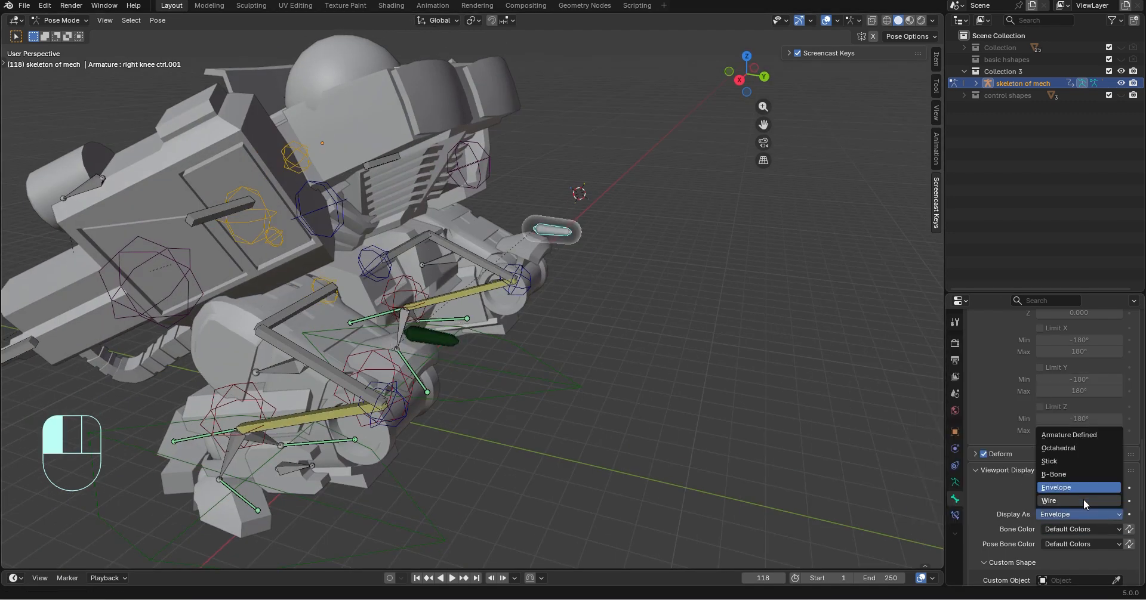
{"action": "left_click", "coordinate": [1083, 528]}
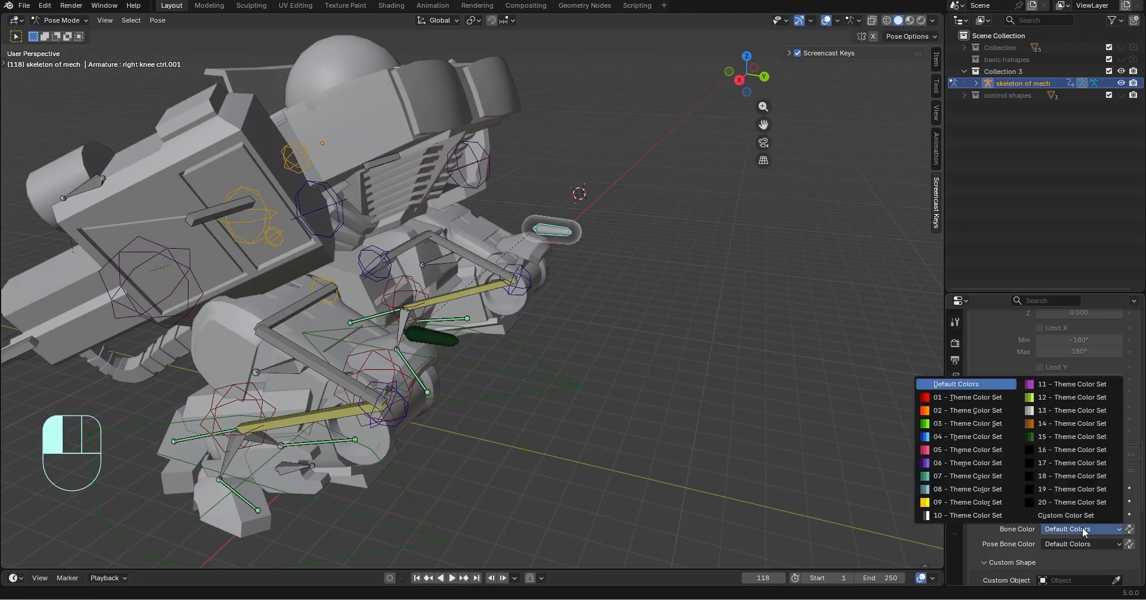
{"action": "left_click", "coordinate": [1059, 428]}
{"action": "left_click", "coordinate": [415, 335]}
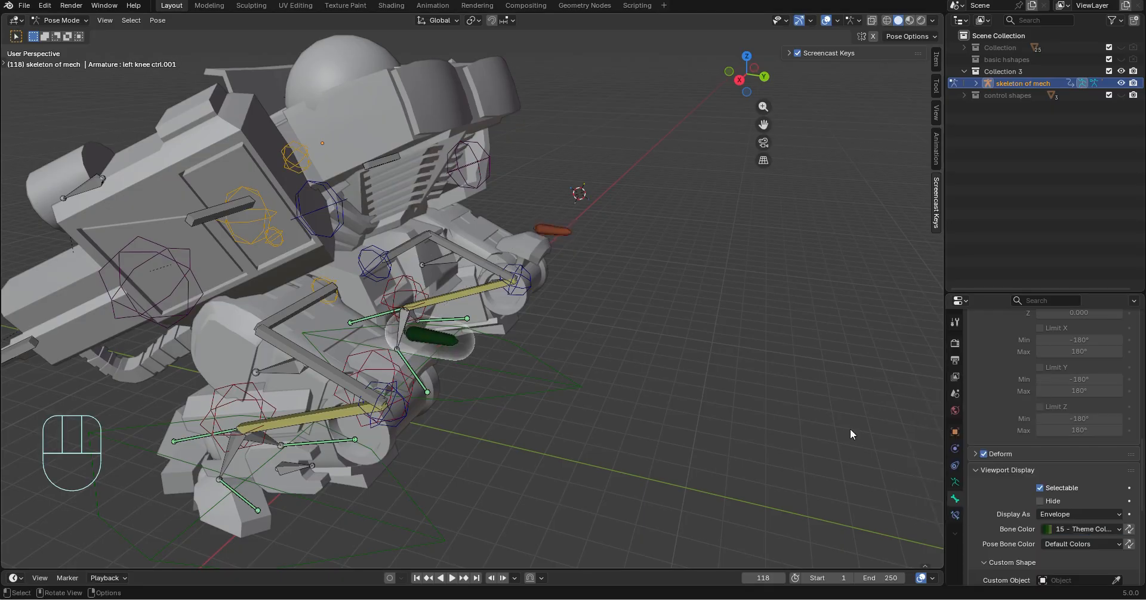
{"action": "left_click", "coordinate": [1085, 527]}
{"action": "left_click", "coordinate": [1065, 423]}
Move both orange knee control bones down together along the global Z axis to near foot level
{"action": "middle_click_drag", "start_coordinate": [603, 435], "coordinate": [516, 380]}
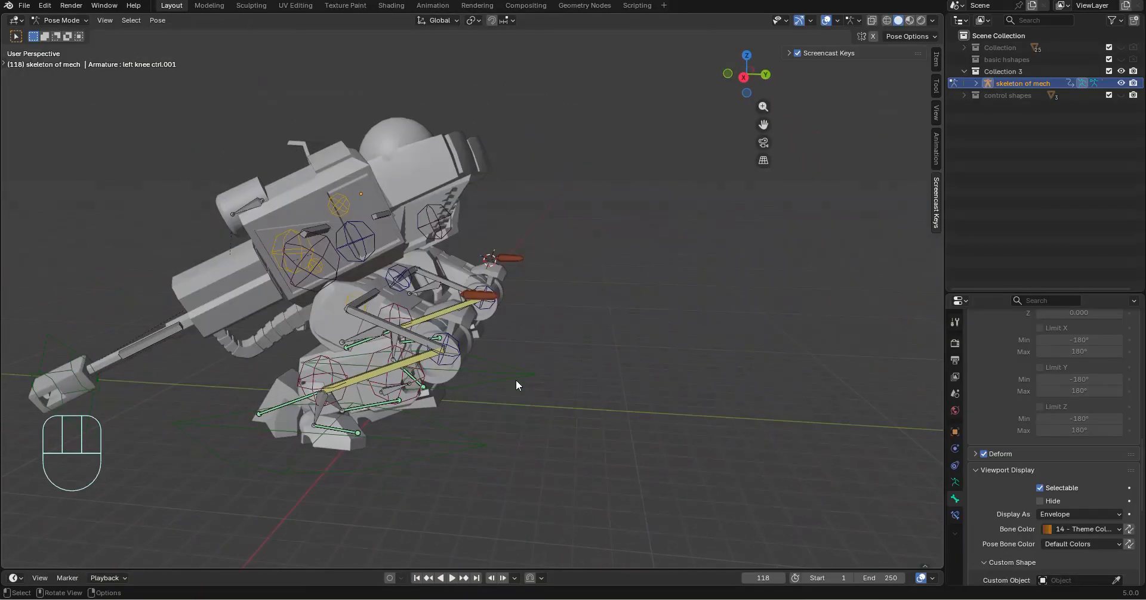
{"action": "left_click", "coordinate": [493, 295]}
{"action": "middle_click_drag", "start_coordinate": [496, 296], "coordinate": [544, 268]}
{"action": "scroll", "coordinate": [544, 268], "scroll_direction": "up", "scroll_amount": 2}
{"action": "left_click", "coordinate": [502, 259], "text": "shift"}
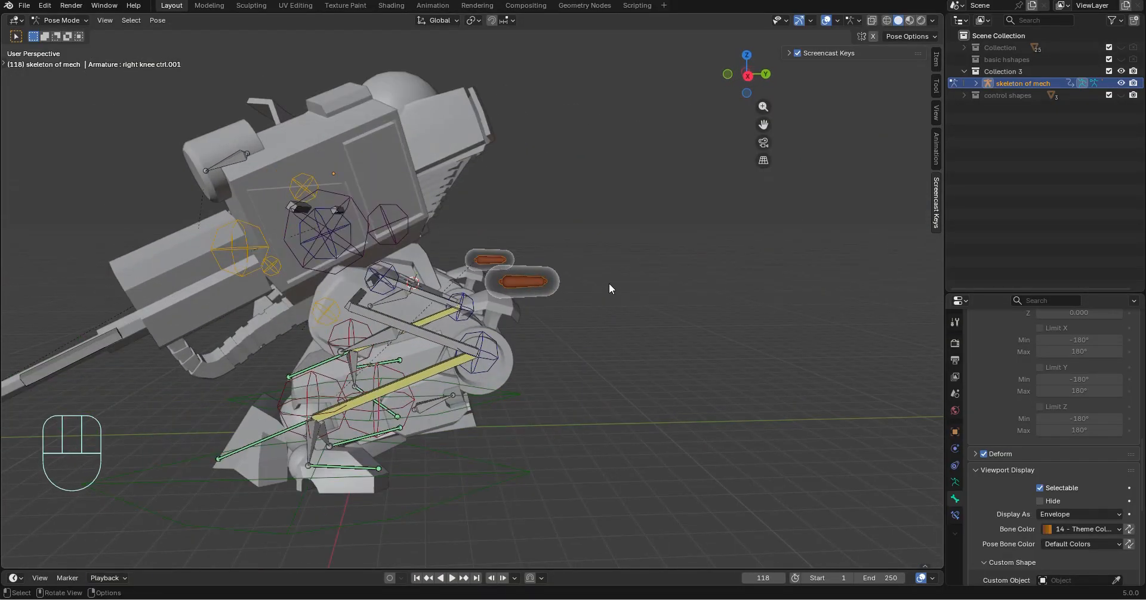
{"action": "key", "text": "g"}
{"action": "key", "text": "z"}
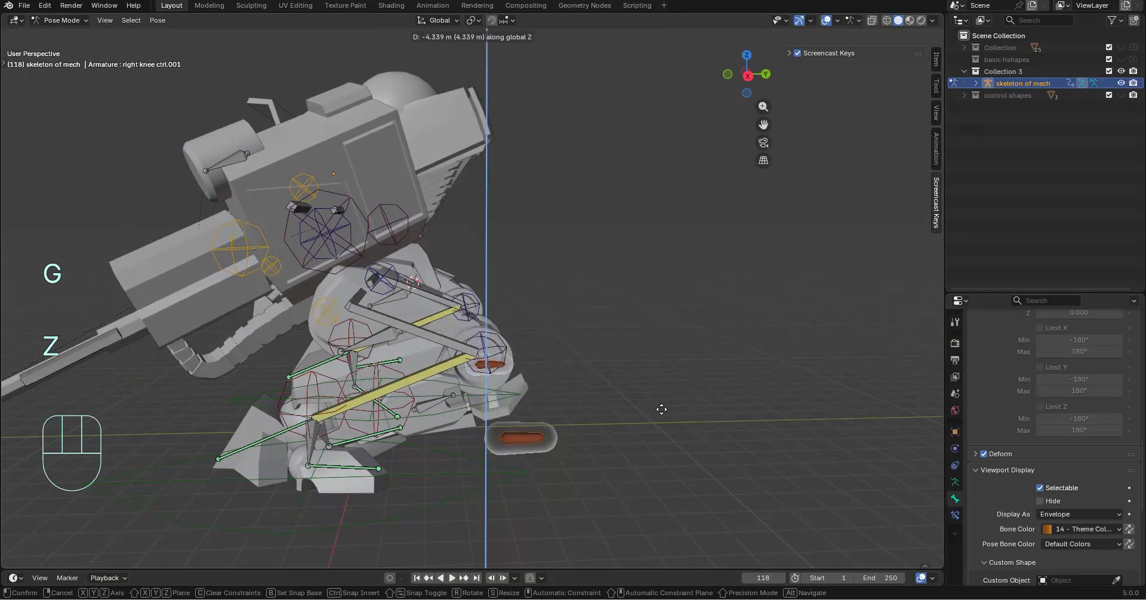
{"action": "left_click", "coordinate": [670, 430]}
Enlarge the timeline and insert a keyframe for all bones in the crouched pose at frame 1
{"action": "middle_click_drag", "start_coordinate": [670, 430], "coordinate": [633, 402]}
{"action": "scroll", "coordinate": [747, 413], "scroll_direction": "down", "scroll_amount": 4}
{"action": "scroll", "coordinate": [649, 410], "scroll_direction": "up", "scroll_amount": 4}
{"action": "scroll", "coordinate": [586, 405], "scroll_direction": "down", "scroll_amount": 3}
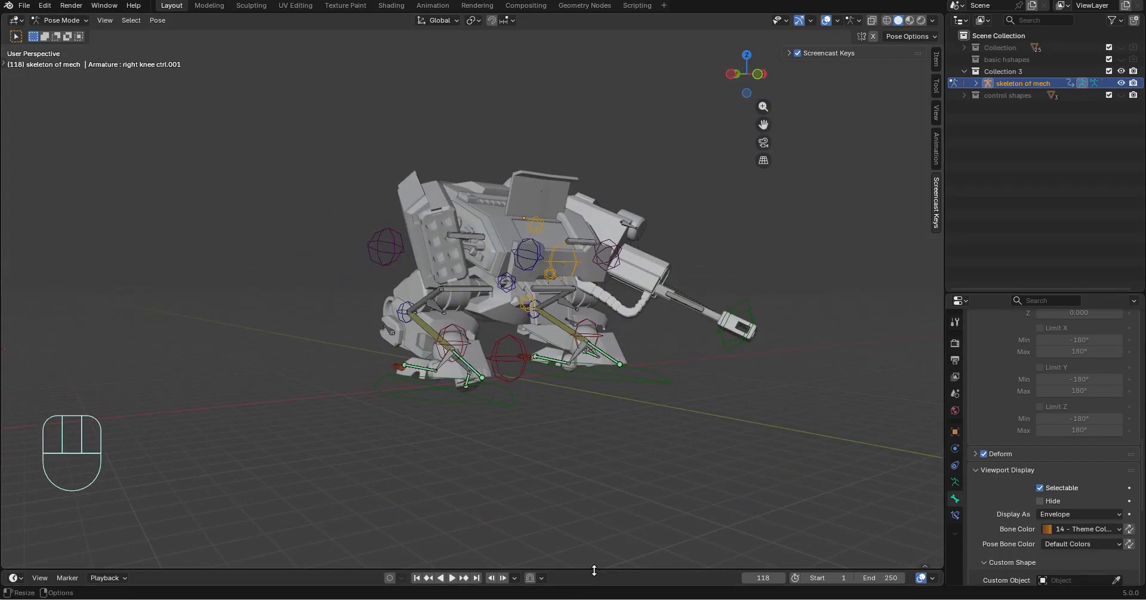
{"action": "left_click_drag", "start_coordinate": [594, 571], "coordinate": [595, 475]}
{"action": "key", "text": "a"}
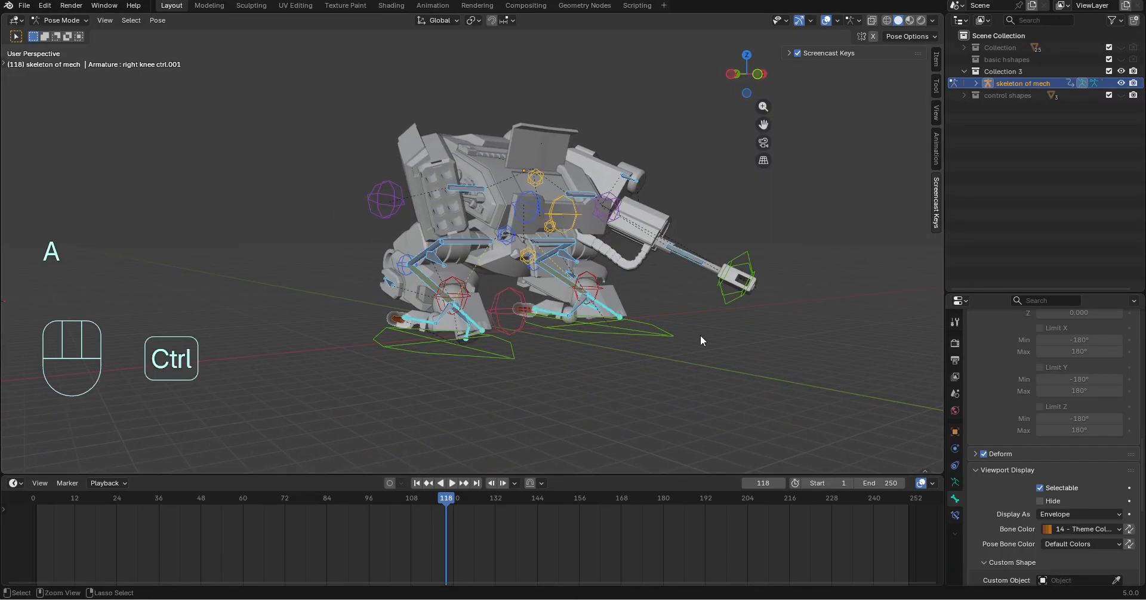
{"action": "left_click_drag", "start_coordinate": [431, 538], "coordinate": [35, 507]}
{"action": "key", "text": "i"}
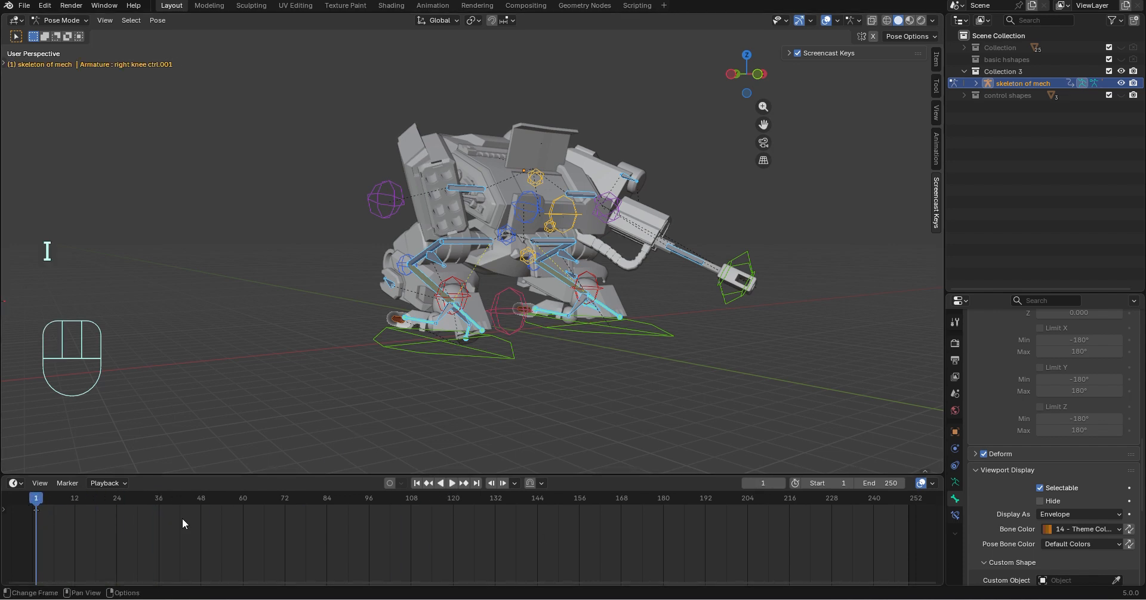
Copy the crouch keyframe and try clearing all bone transforms at frame 29
{"action": "left_click", "coordinate": [120, 528]}
{"action": "key", "text": "ctrl+c"}
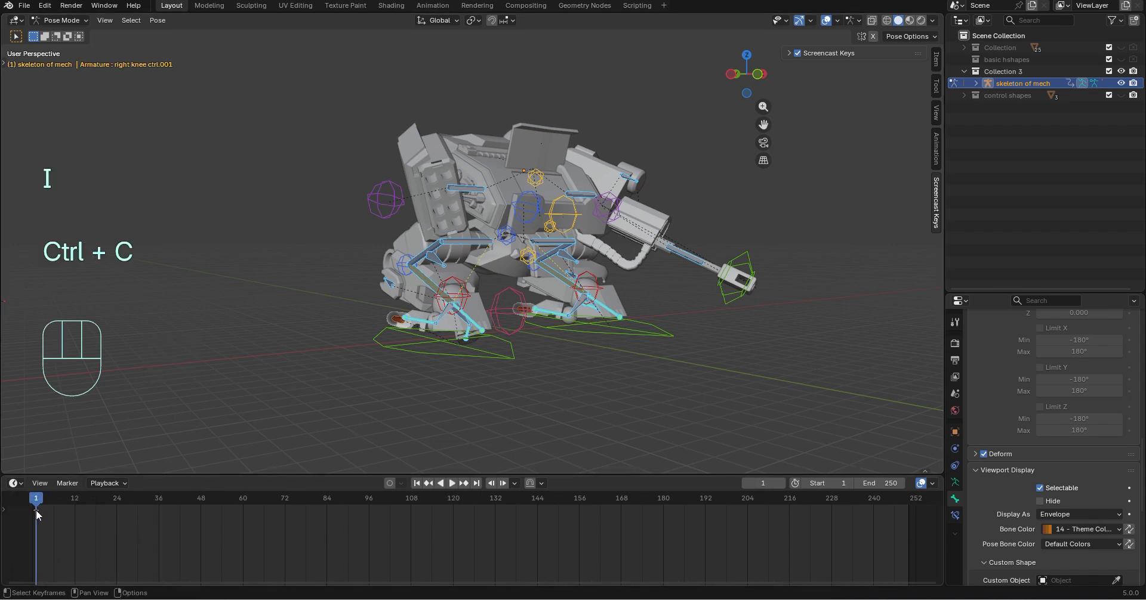
{"action": "left_click_drag", "start_coordinate": [37, 515], "coordinate": [134, 512]}
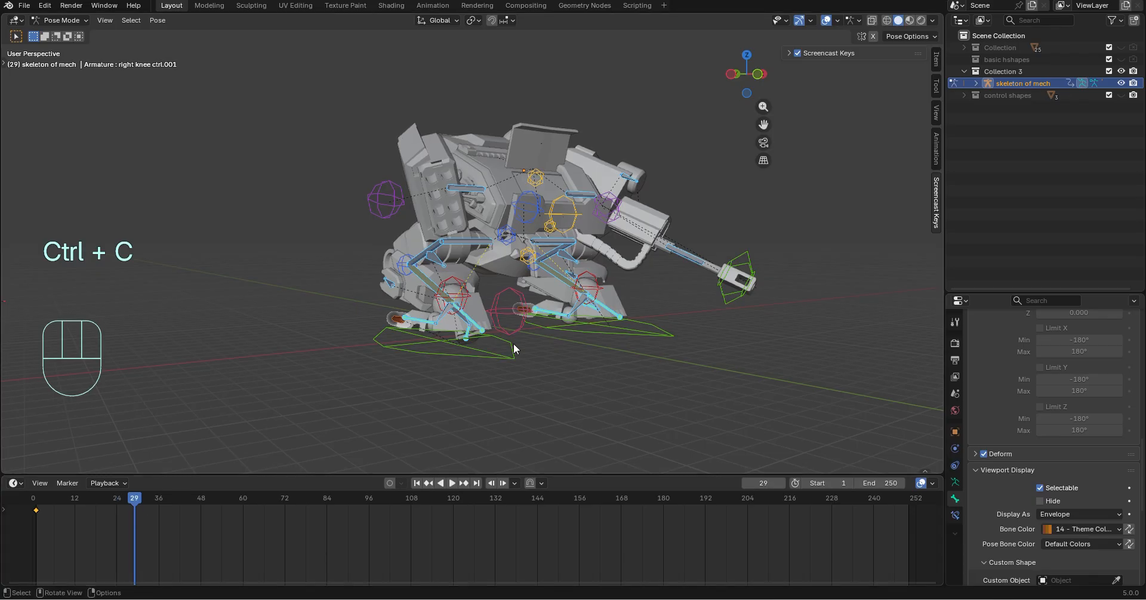
{"action": "left_click", "coordinate": [158, 20]}
{"action": "mouse_move", "coordinate": [171, 47]}
{"action": "left_click", "coordinate": [338, 47]}
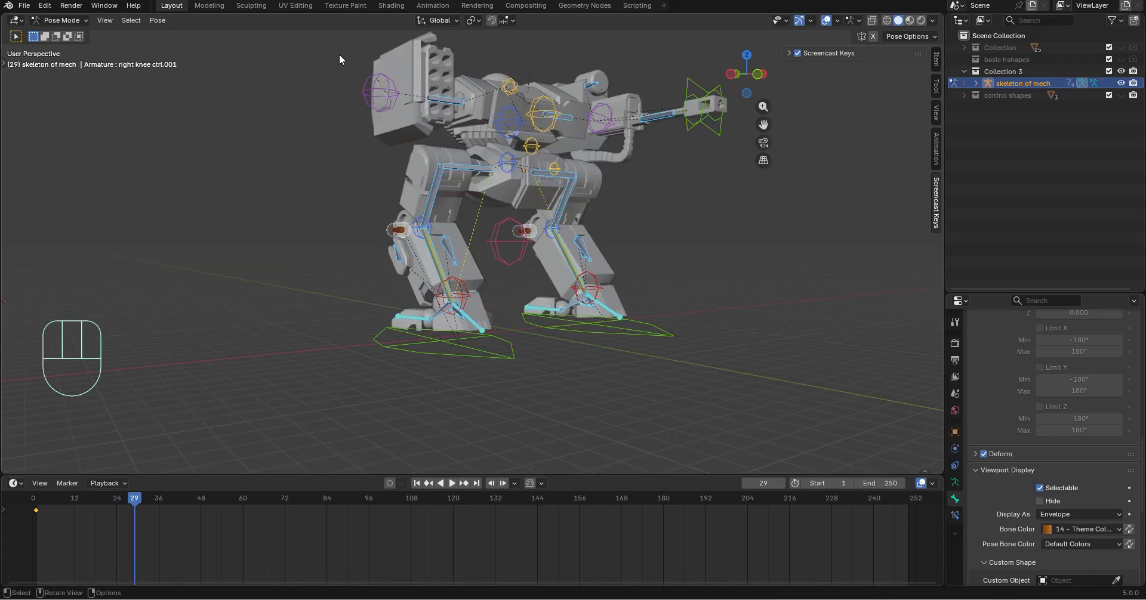
Shift the crouch keyframe to about frame 41, then clear all bone transforms and key the standing pose at frame 1
{"action": "mouse_move", "coordinate": [36, 511]}
{"action": "left_mouse_down"}
{"action": "mouse_move", "coordinate": [173, 512]}
{"action": "mouse_move", "coordinate": [131, 496]}
{"action": "mouse_move", "coordinate": [39, 498]}
{"action": "left_mouse_up"}
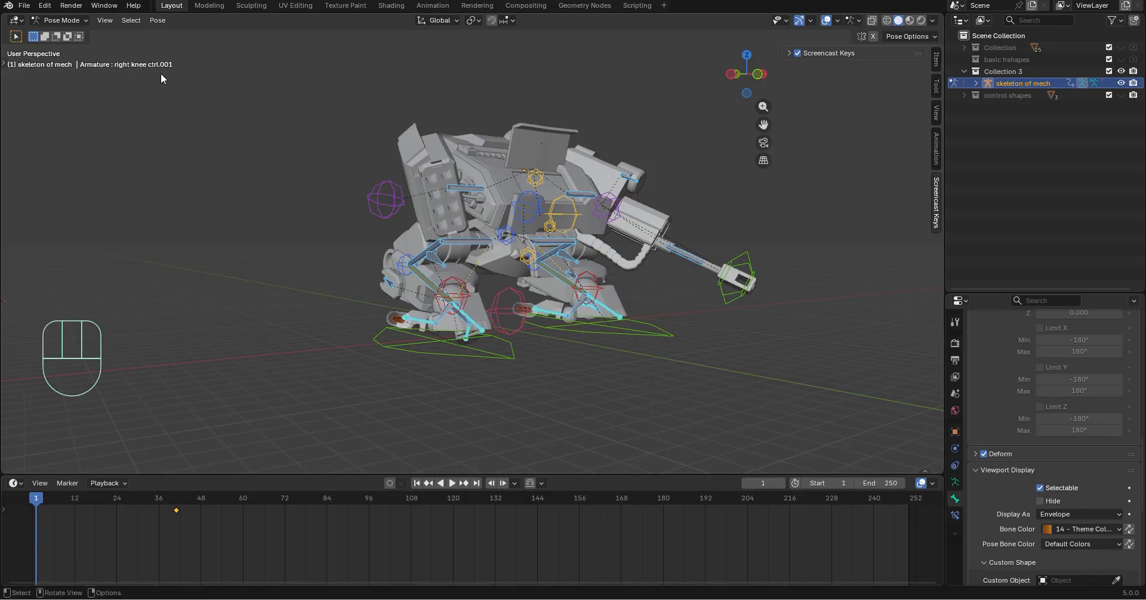
{"action": "left_click", "coordinate": [158, 20]}
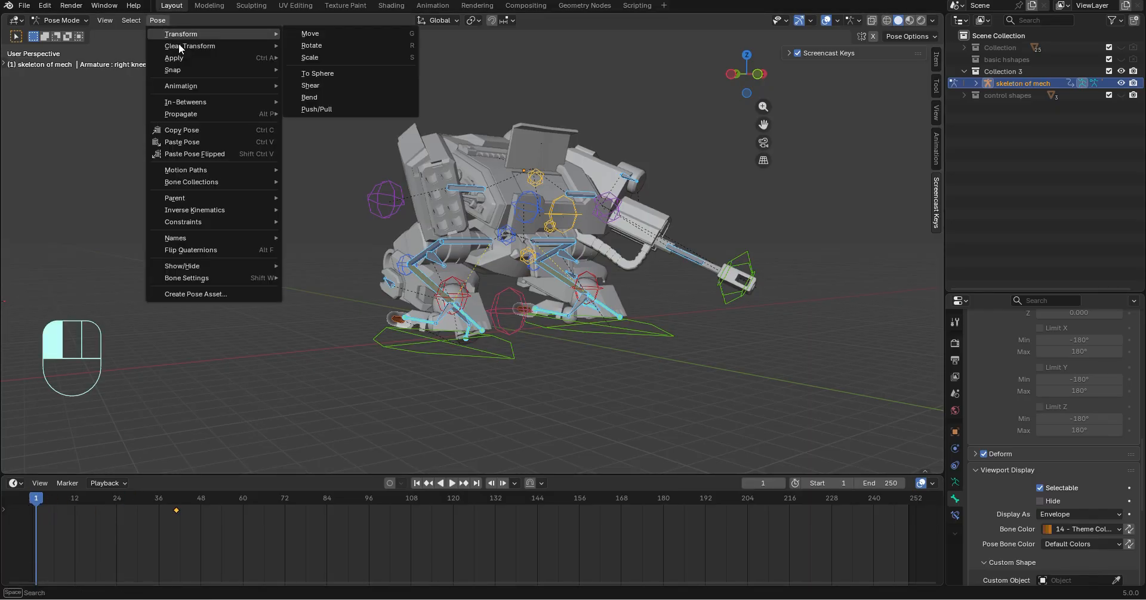
{"action": "mouse_move", "coordinate": [181, 46]}
{"action": "left_click", "coordinate": [323, 47]}
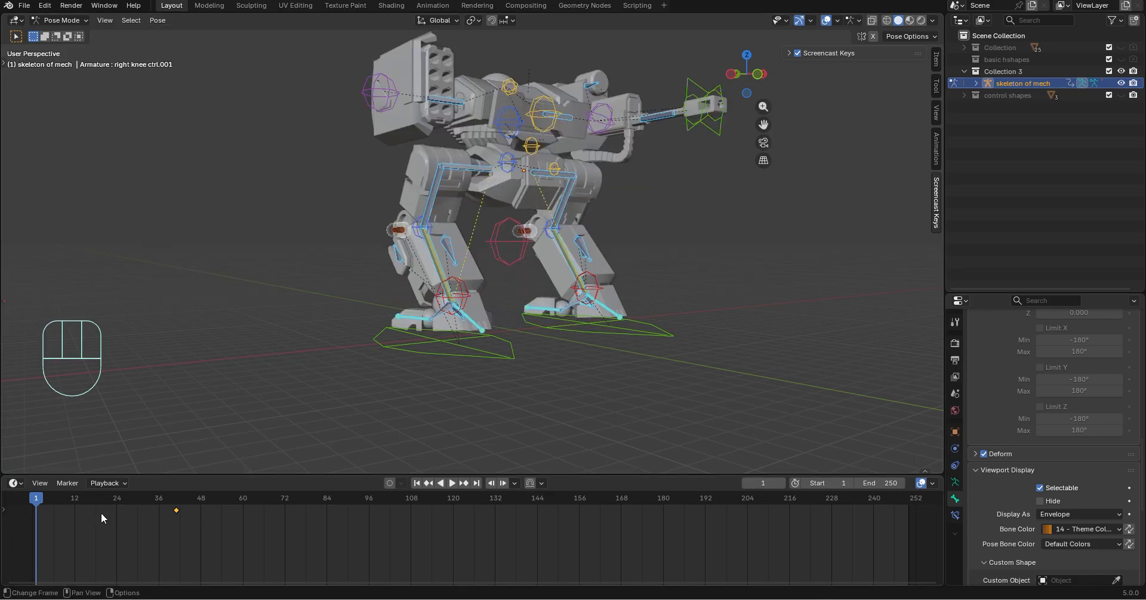
{"action": "key", "text": "i"}
Play the stand-to-crouch animation and inspect the mech's motion from the front
{"action": "key", "text": "space"}
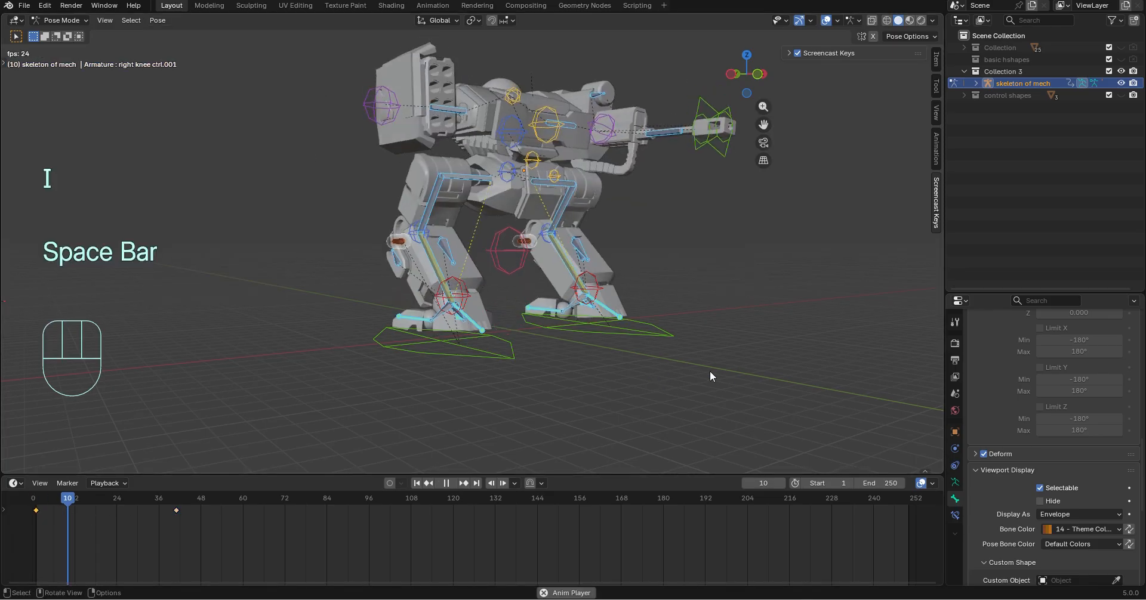
{"action": "middle_click_drag", "start_coordinate": [772, 371], "coordinate": [324, 367]}
{"action": "key", "text": "space"}
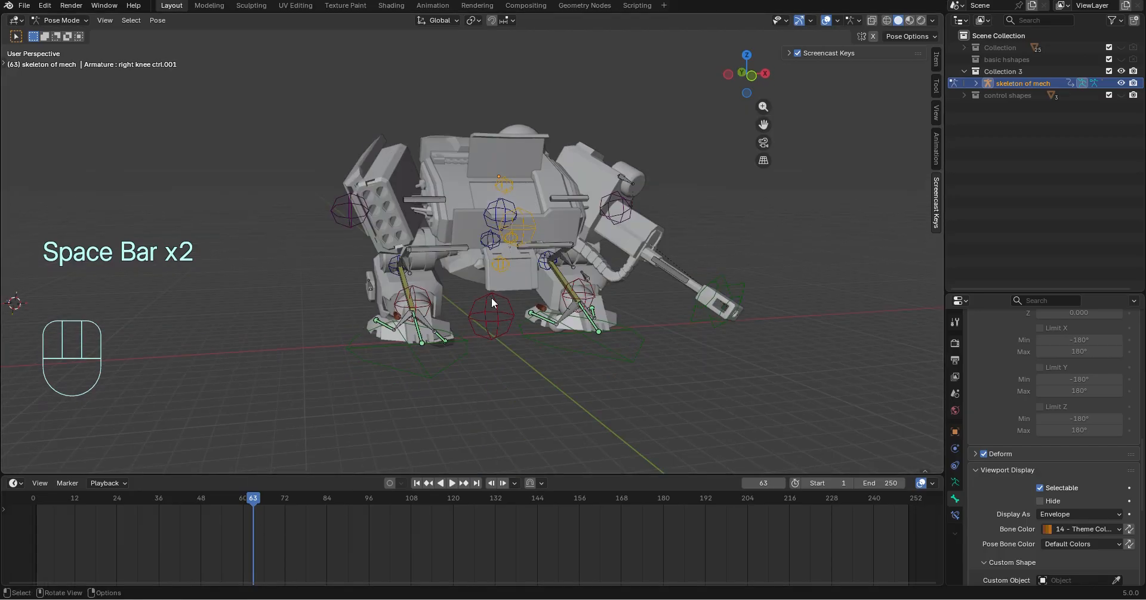
Copy all bones' standing pose keyframe from frame 1 and paste it at frame 96
{"action": "key", "text": "a"}
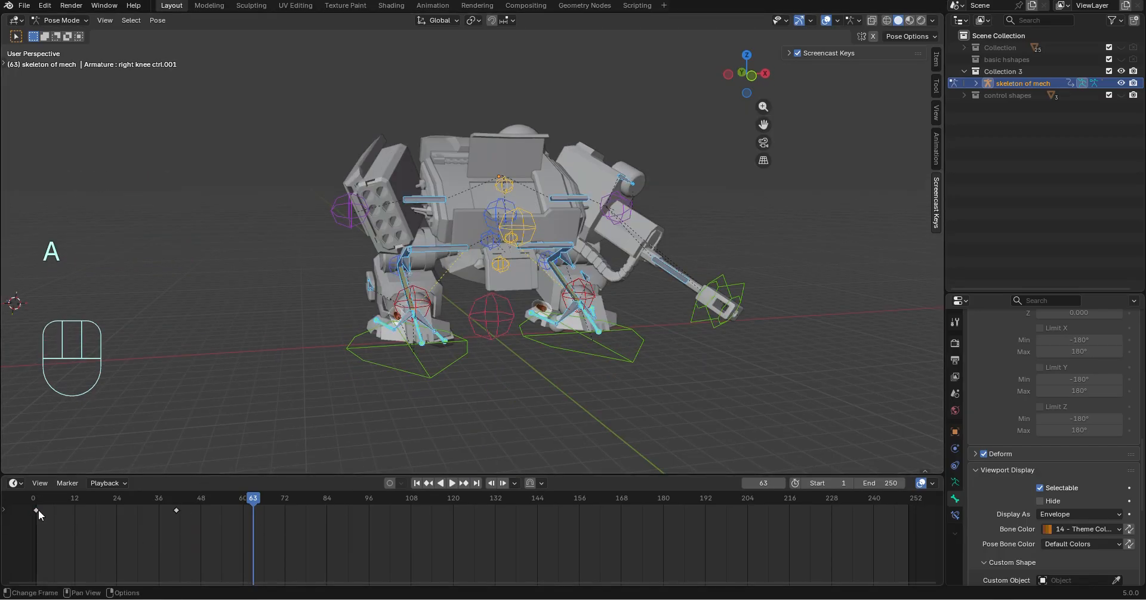
{"action": "left_click", "coordinate": [36, 511]}
{"action": "key", "text": "ctrl+c"}
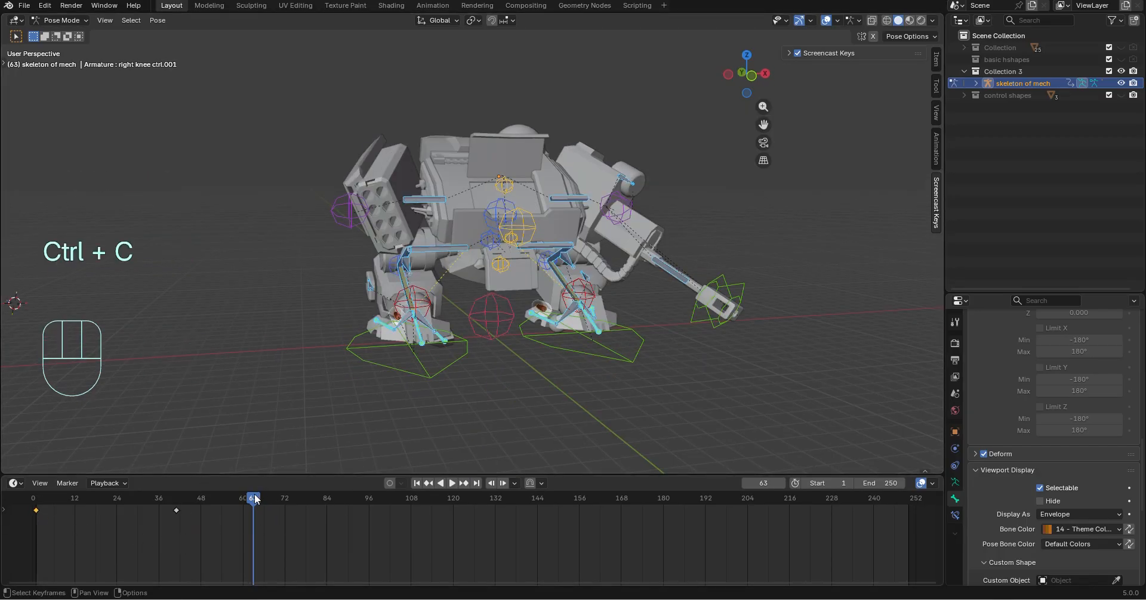
{"action": "left_click_drag", "start_coordinate": [254, 499], "coordinate": [368, 504]}
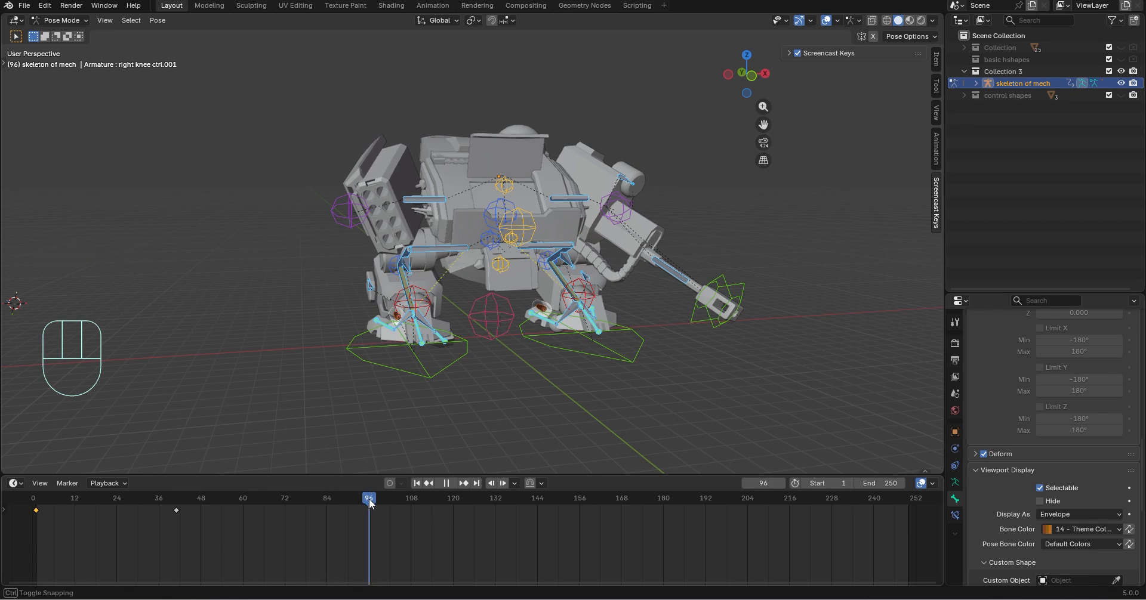
{"action": "key", "text": "ctrl+v"}
{"action": "key", "text": "ctrl+v"}
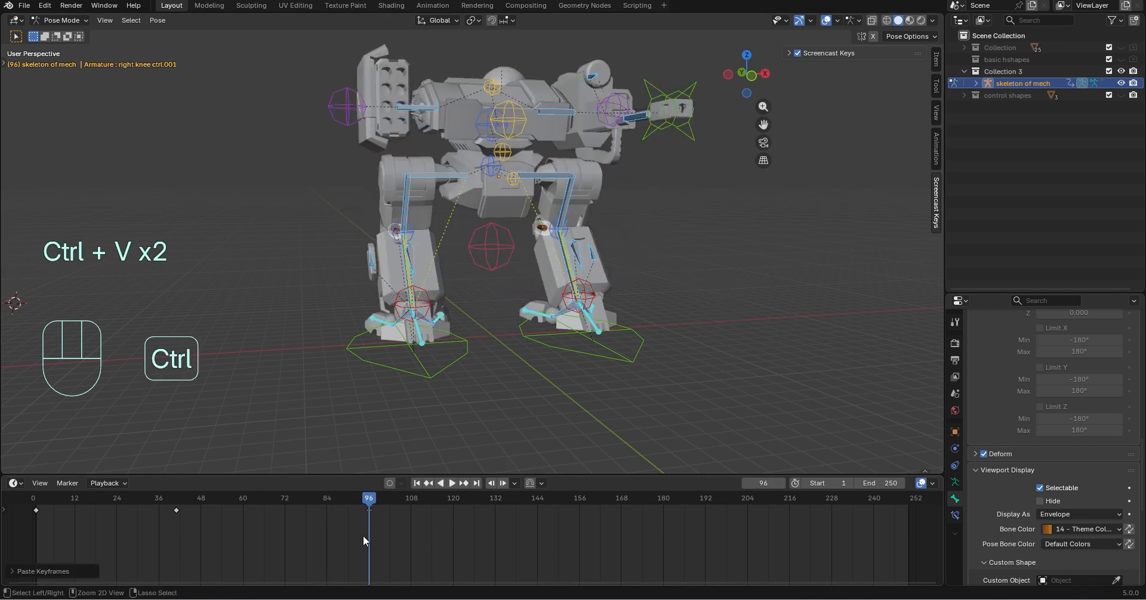
Play the full crouch-and-stand animation from frame 1 and inspect it from different angles
{"action": "middle_click_drag", "start_coordinate": [532, 363], "coordinate": [454, 418]}
{"action": "left_click_drag", "start_coordinate": [369, 502], "coordinate": [31, 503]}
{"action": "key", "text": "space"}
{"action": "middle_click_drag", "start_coordinate": [734, 391], "coordinate": [299, 276]}
{"action": "key", "text": "space"}
{"action": "scroll", "coordinate": [514, 251], "scroll_direction": "down", "scroll_amount": 3}
{"action": "middle_click_drag", "start_coordinate": [538, 191], "coordinate": [579, 185]}
Raise the right foot control about 2.83 m along the global Z axis at frame 110
{"action": "left_click", "coordinate": [472, 327]}
{"action": "middle_click_drag", "start_coordinate": [507, 370], "coordinate": [463, 418]}
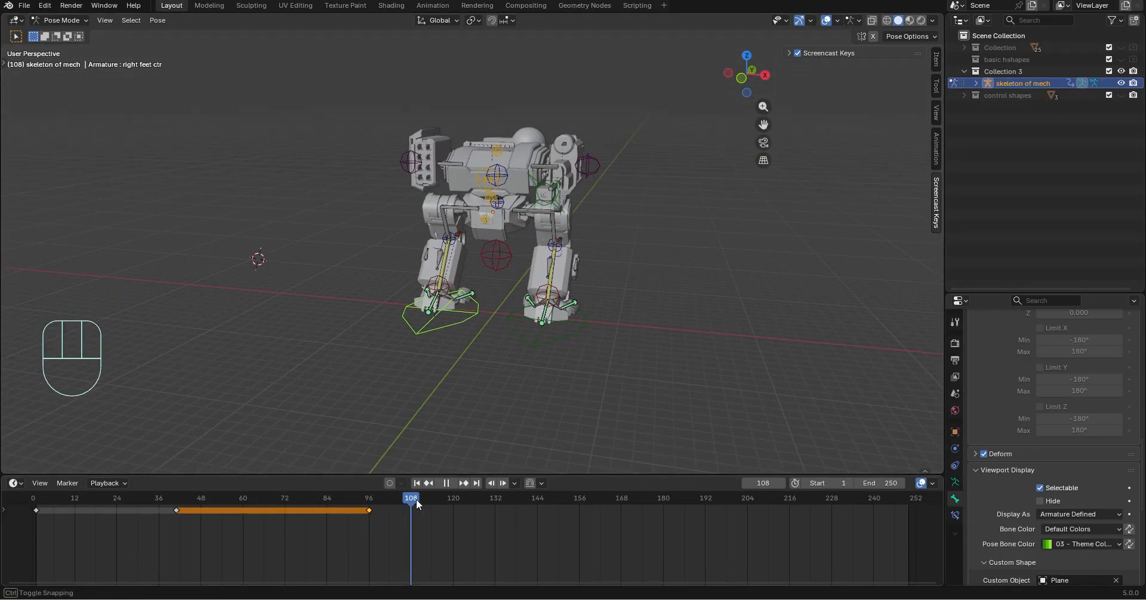
{"action": "middle_click_drag", "start_coordinate": [462, 355], "coordinate": [430, 345]}
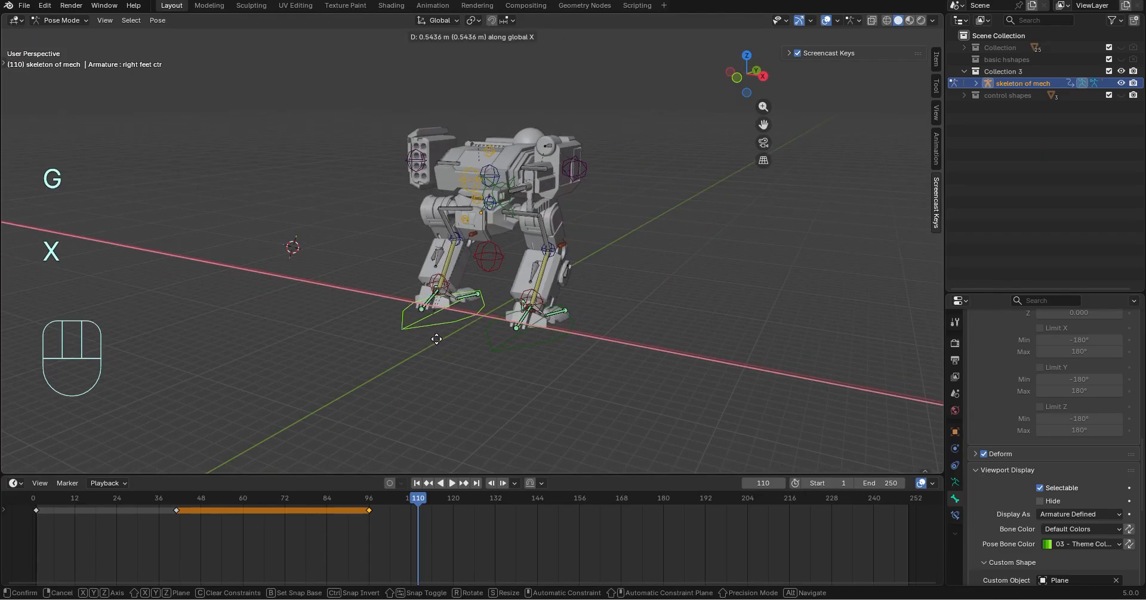
{"action": "key", "text": "z"}
{"action": "left_click", "coordinate": [531, 321]}
{"action": "middle_click_drag", "start_coordinate": [530, 318], "coordinate": [567, 317]}
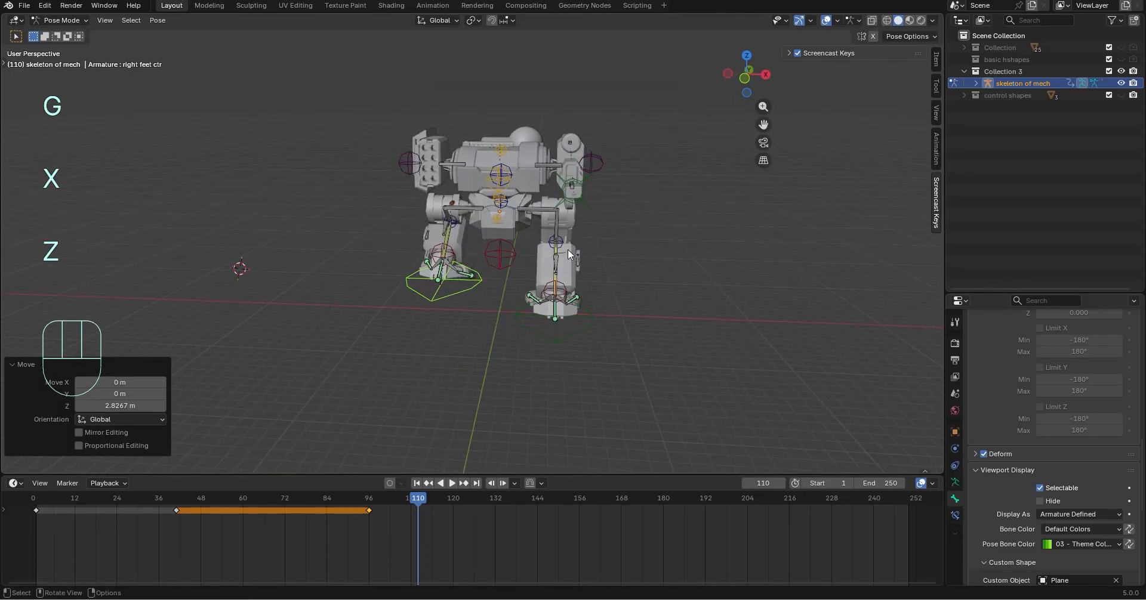
Try rotating the mid torso bone about the global Y axis and the crouch plate bone freely, undoing both rotations
{"action": "scroll", "coordinate": [567, 227], "scroll_direction": "up", "scroll_amount": 2}
{"action": "left_click", "coordinate": [517, 183]}
{"action": "key", "text": "r"}
{"action": "key", "text": "y"}
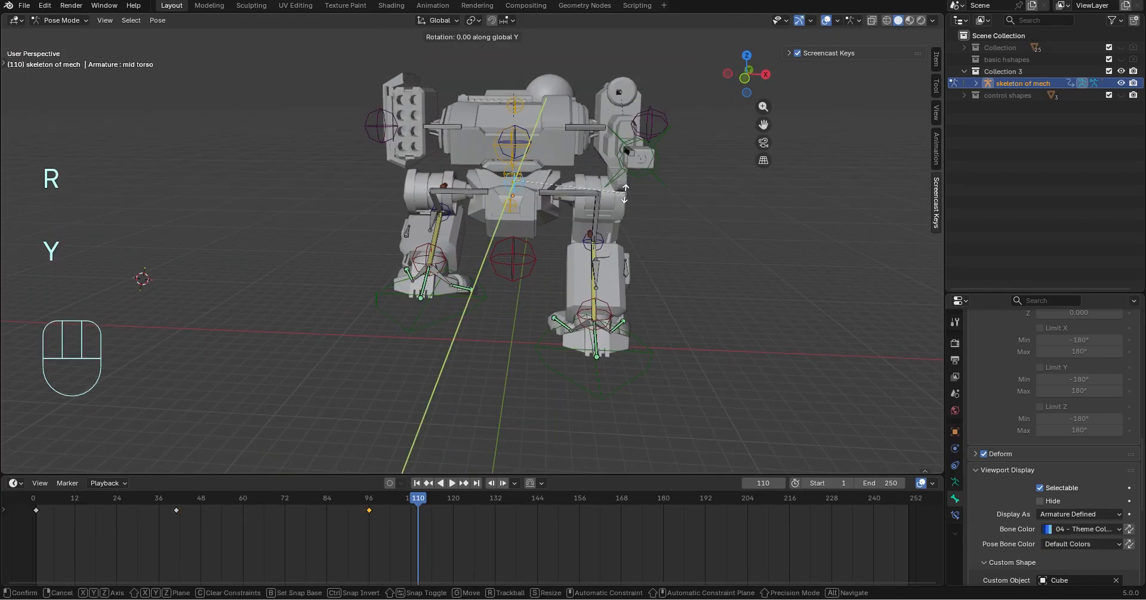
{"action": "key", "text": "ctrl+z"}
{"action": "left_click", "coordinate": [512, 205]}
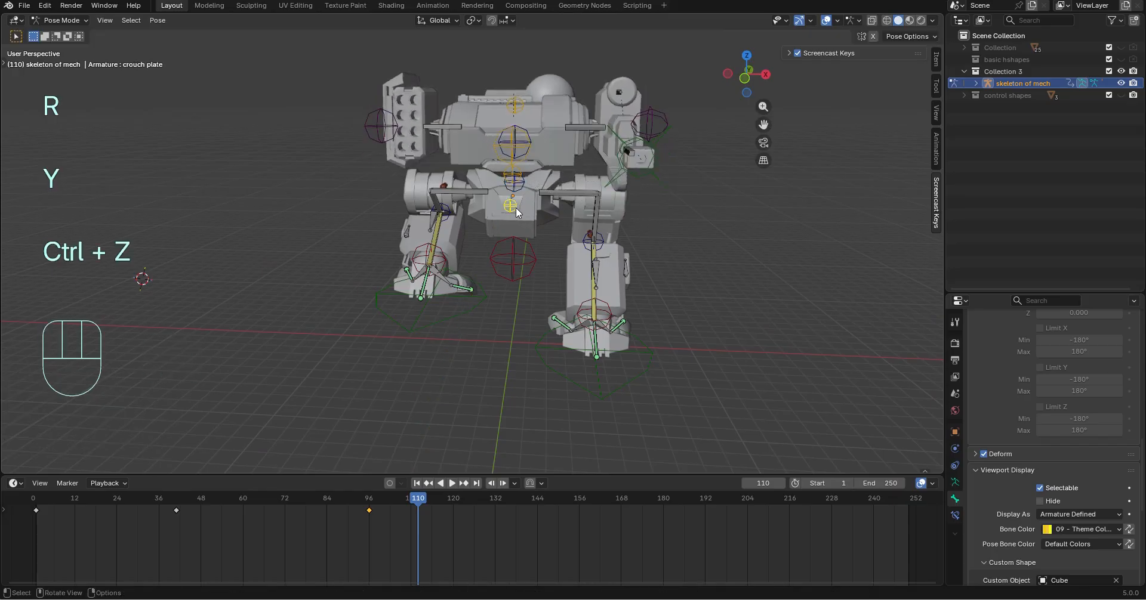
{"action": "key", "text": "r"}
{"action": "left_click", "coordinate": [539, 264]}
{"action": "key", "text": "ctrl+z"}
Tilt the mech's body sideways by rotating the large control between the legs in the view plane
{"action": "left_click", "coordinate": [537, 262]}
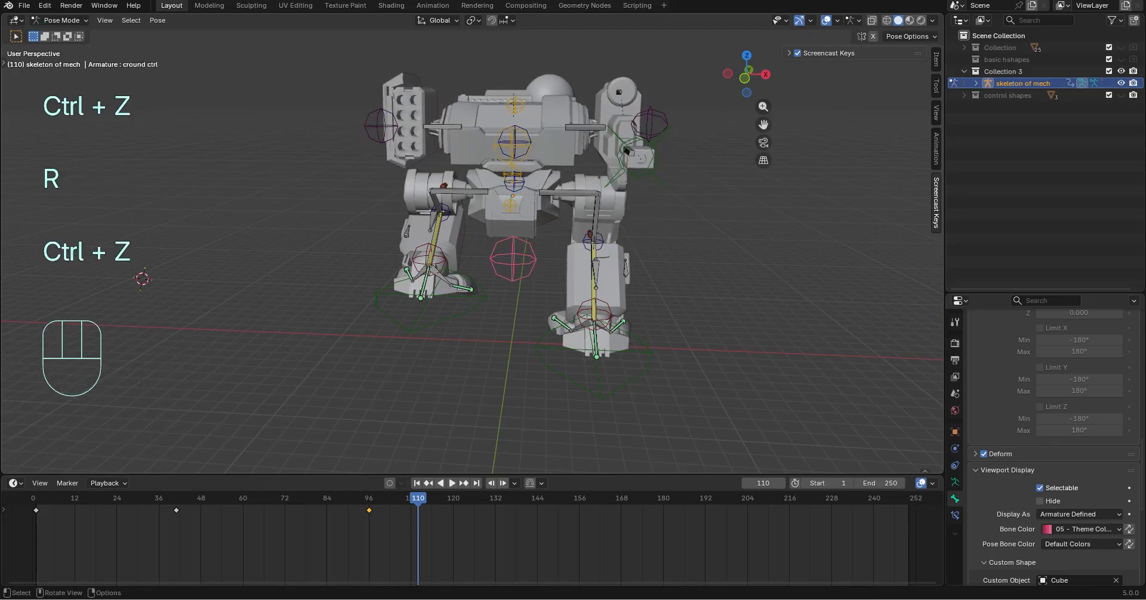
{"action": "key", "text": "r"}
{"action": "left_click", "coordinate": [629, 249]}
Try rotating the mid chest bone 14.4° about the view's Z axis
{"action": "left_click", "coordinate": [551, 167]}
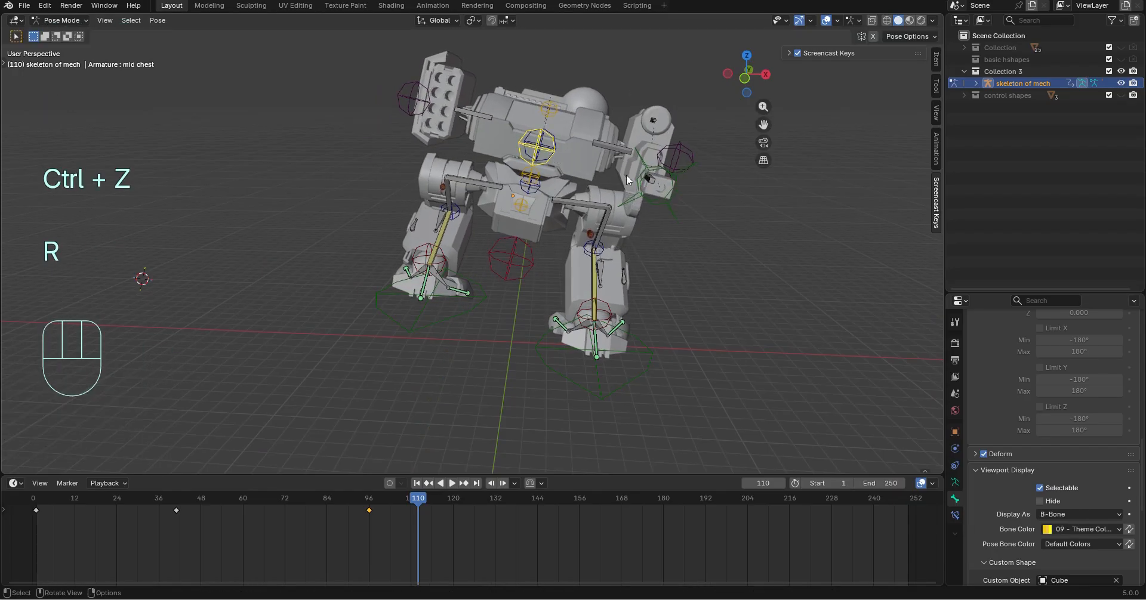
{"action": "key", "text": "t"}
{"action": "key", "text": "r"}
{"action": "left_click", "coordinate": [724, 176]}
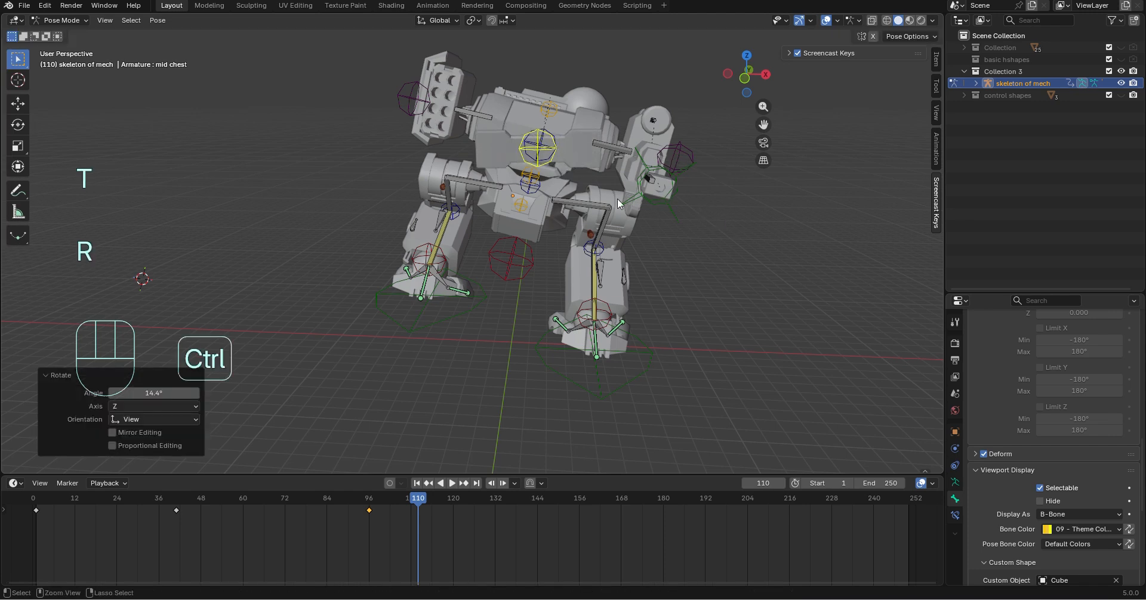
Undo the mid chest rotation and rotate the mid torso bone -12.6° about the global Y axis
{"action": "key", "text": "ctrl+z"}
{"action": "left_click", "coordinate": [530, 181]}
{"action": "key", "text": "r"}
{"action": "key", "text": "y"}
{"action": "key", "text": "x"}
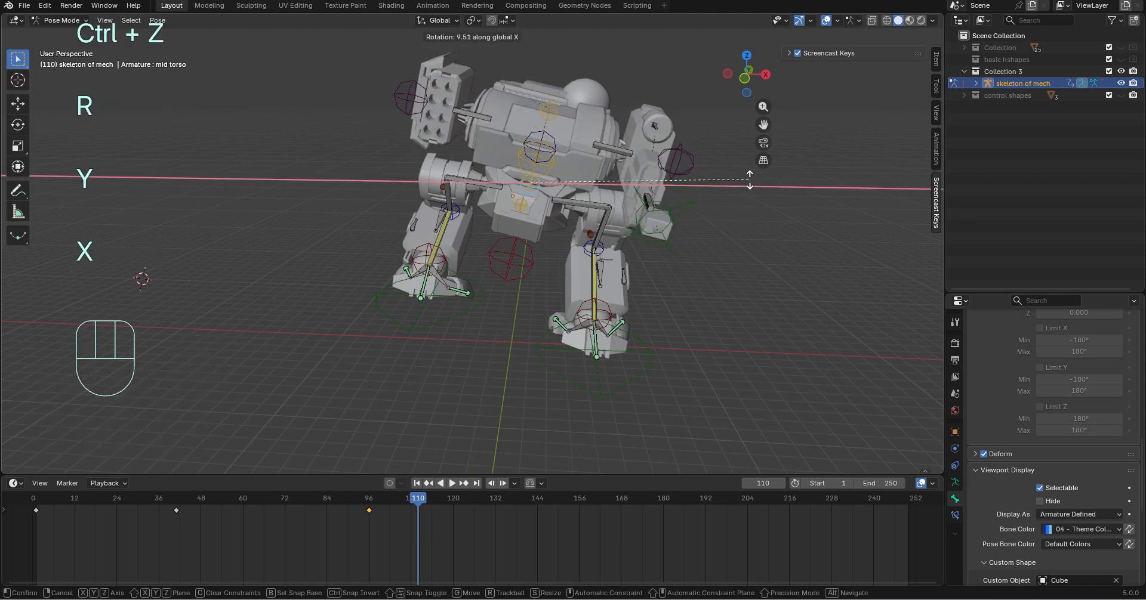
{"action": "key", "text": "t"}
{"action": "key", "text": "y"}
{"action": "left_click", "coordinate": [749, 168]}
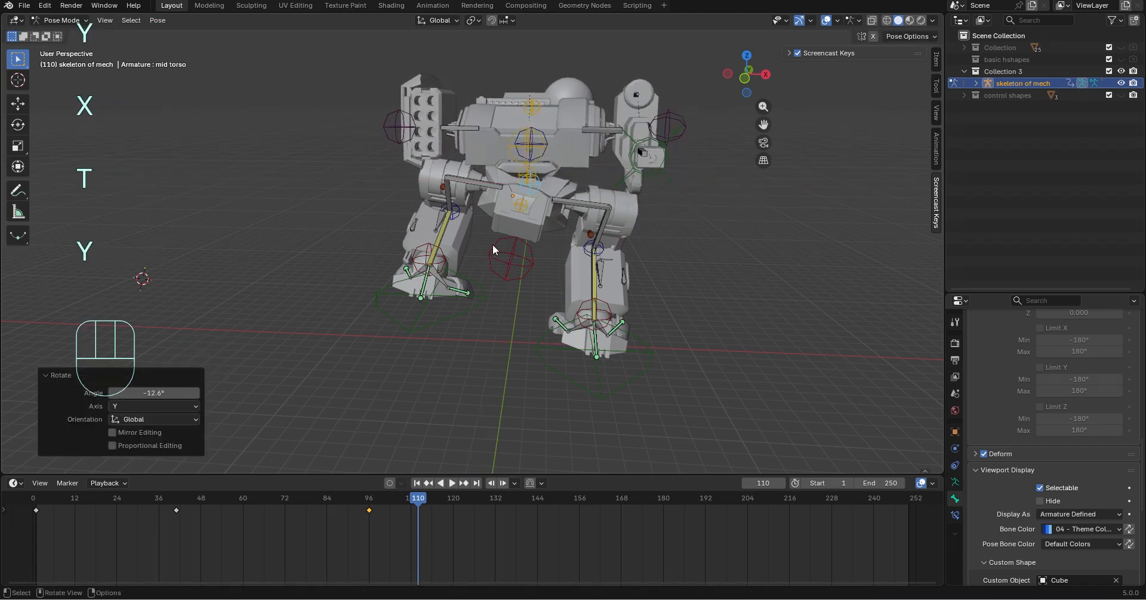
Insert a keyframe for all of the rig's bones at frame 110
{"action": "middle_click_drag", "start_coordinate": [492, 245], "coordinate": [389, 232]}
{"action": "left_click", "coordinate": [383, 299]}
{"action": "middle_click_drag", "start_coordinate": [433, 300], "coordinate": [658, 319]}
{"action": "key", "text": "i"}
{"action": "middle_click_drag", "start_coordinate": [622, 360], "coordinate": [460, 252]}
{"action": "key", "text": "a"}
{"action": "key", "text": "i"}
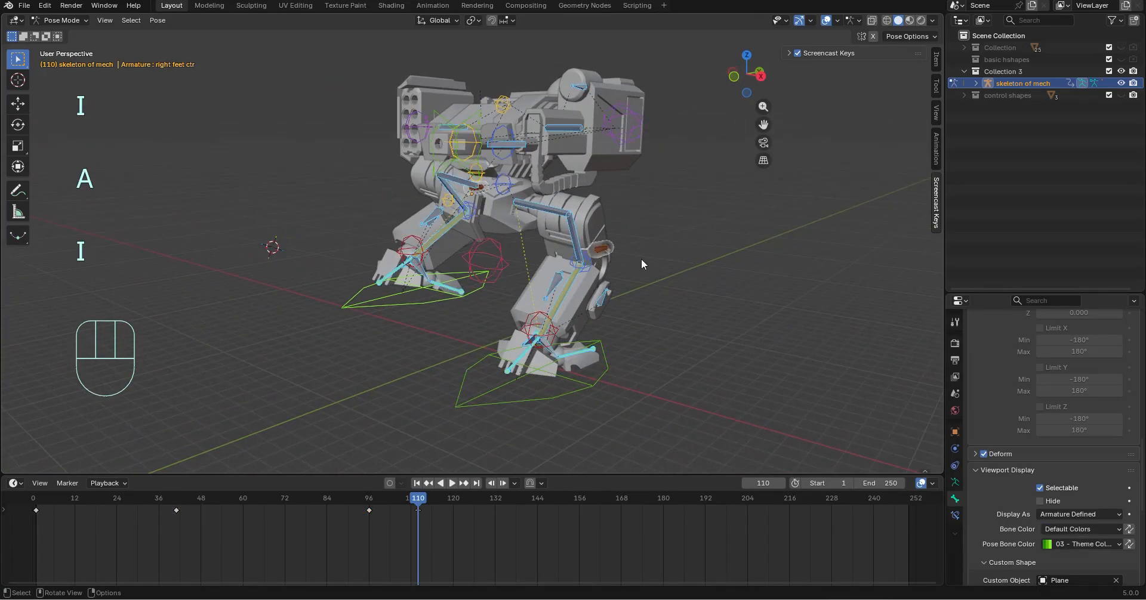
Move the playhead to frame 132 with the right foot control selected
{"action": "middle_click_drag", "start_coordinate": [639, 258], "coordinate": [490, 393]}
{"action": "left_click", "coordinate": [489, 393]}
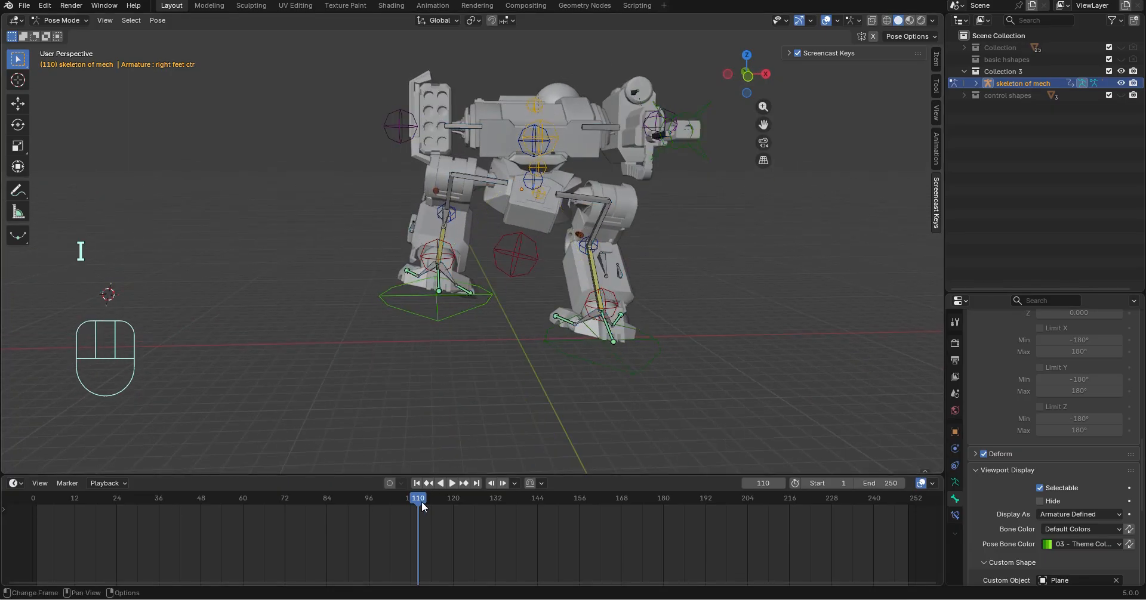
{"action": "left_click_drag", "start_coordinate": [425, 496], "coordinate": [495, 496]}
{"action": "left_click", "coordinate": [475, 314]}
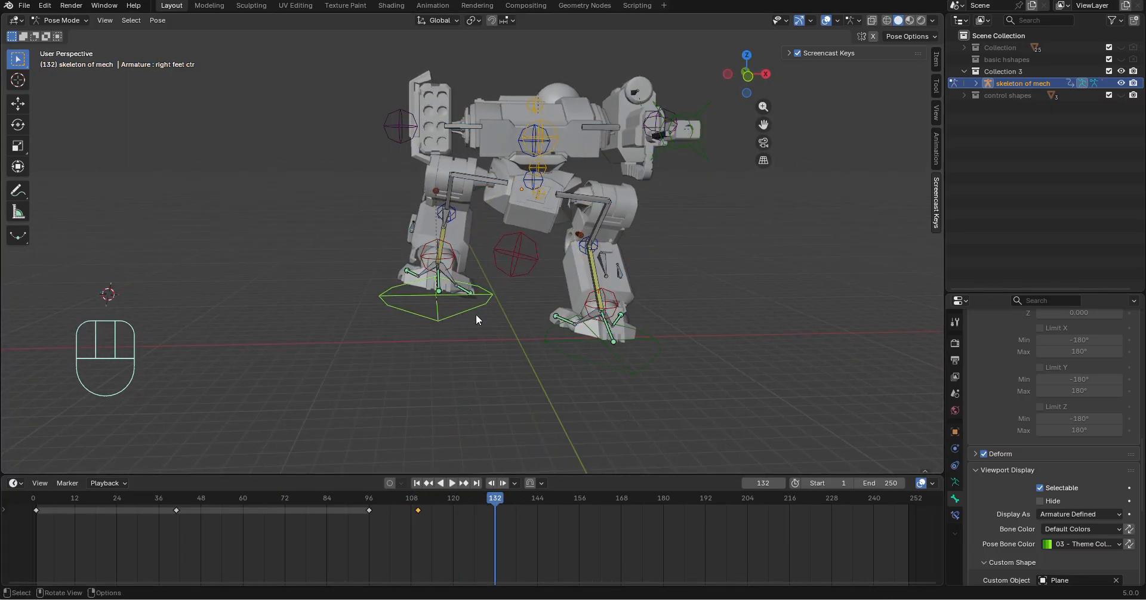
Try moving the right foot control along the global Z axis
{"action": "key", "text": "g"}
{"action": "key", "text": "z"}
{"action": "key", "text": "ctrl+z"}
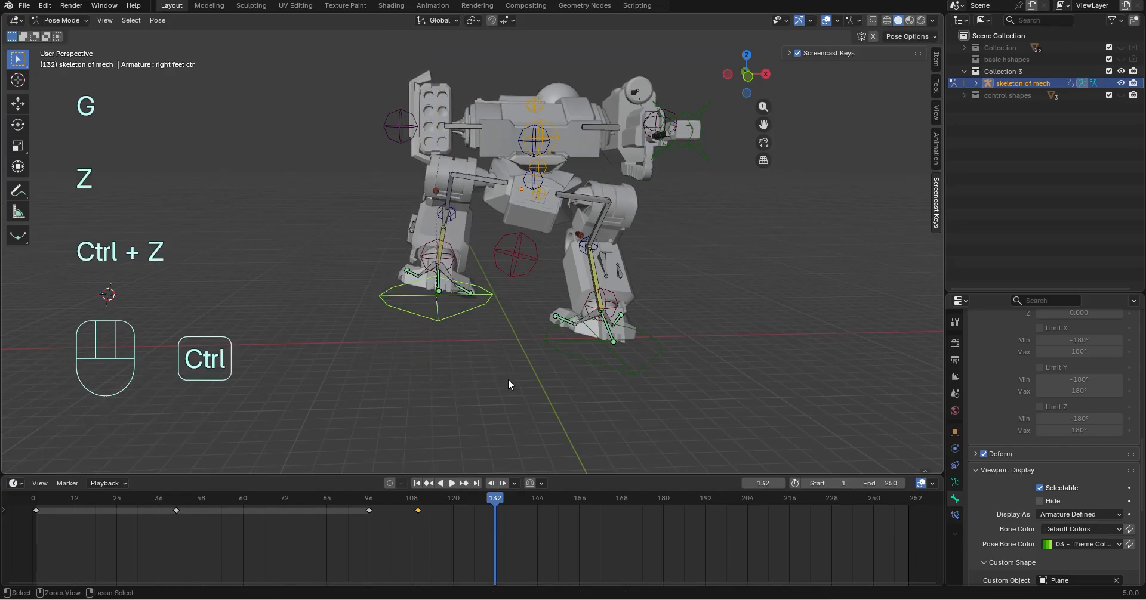
Clear the right foot control's location at frame 132
{"action": "mouse_move", "coordinate": [508, 379]}
{"action": "middle_mouse_down"}
{"action": "mouse_move", "coordinate": [489, 356]}
{"action": "mouse_move", "coordinate": [502, 359]}
{"action": "middle_mouse_up"}
{"action": "left_click", "coordinate": [163, 21]}
{"action": "mouse_move", "coordinate": [166, 34]}
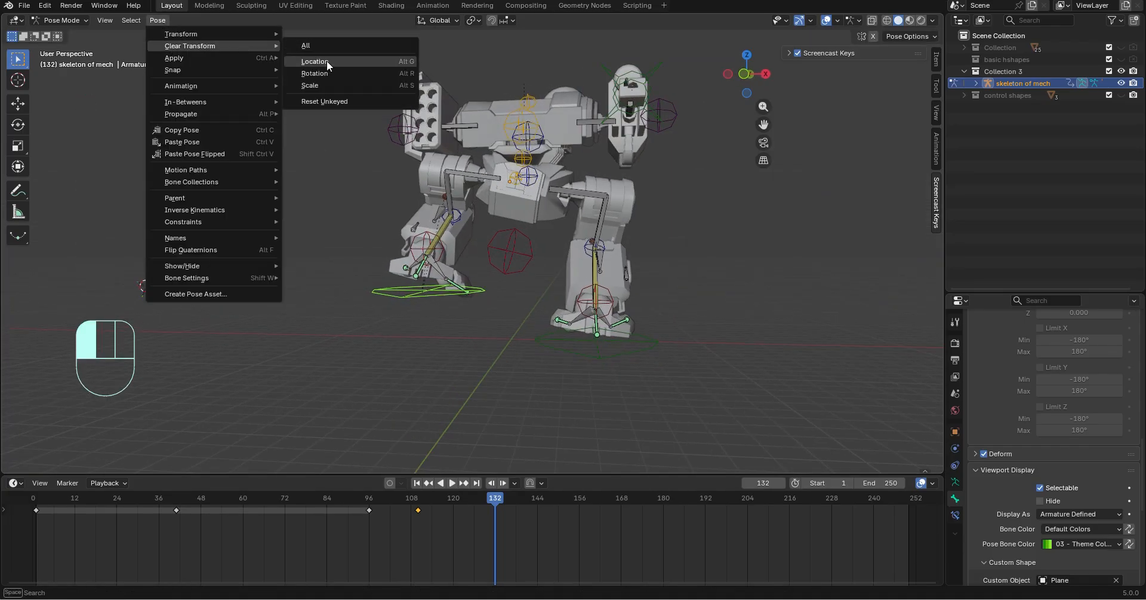
{"action": "left_click", "coordinate": [325, 57]}
Rotate the large ground control between the legs about -26° around the global Y axis
{"action": "scroll", "coordinate": [589, 386], "scroll_direction": "up", "scroll_amount": 3}
{"action": "left_click", "coordinate": [534, 266]}
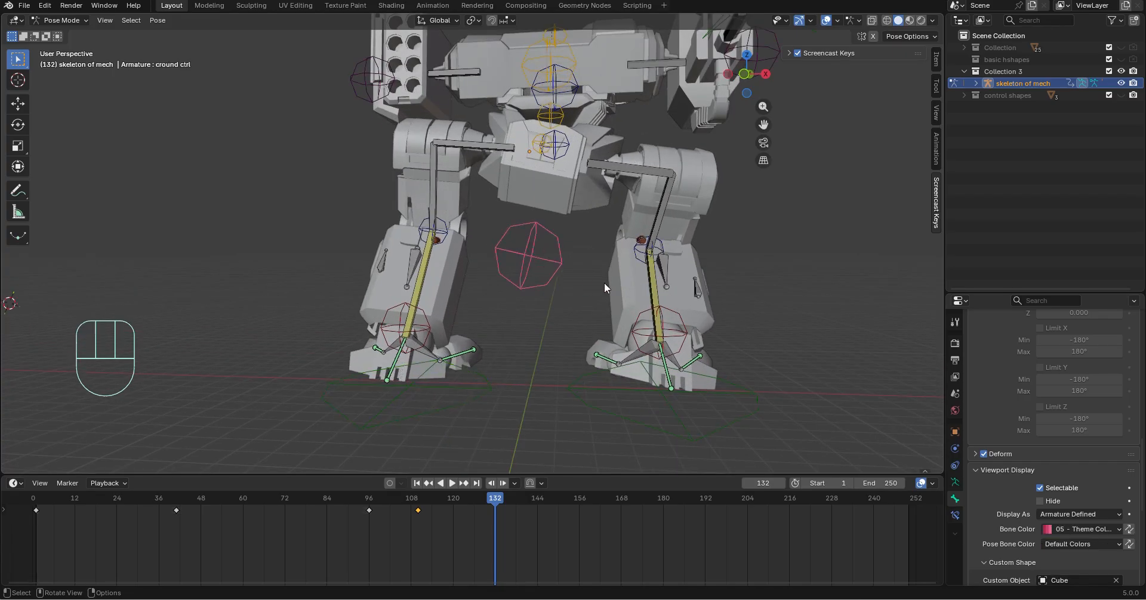
{"action": "key", "text": "r"}
{"action": "key", "text": "y"}
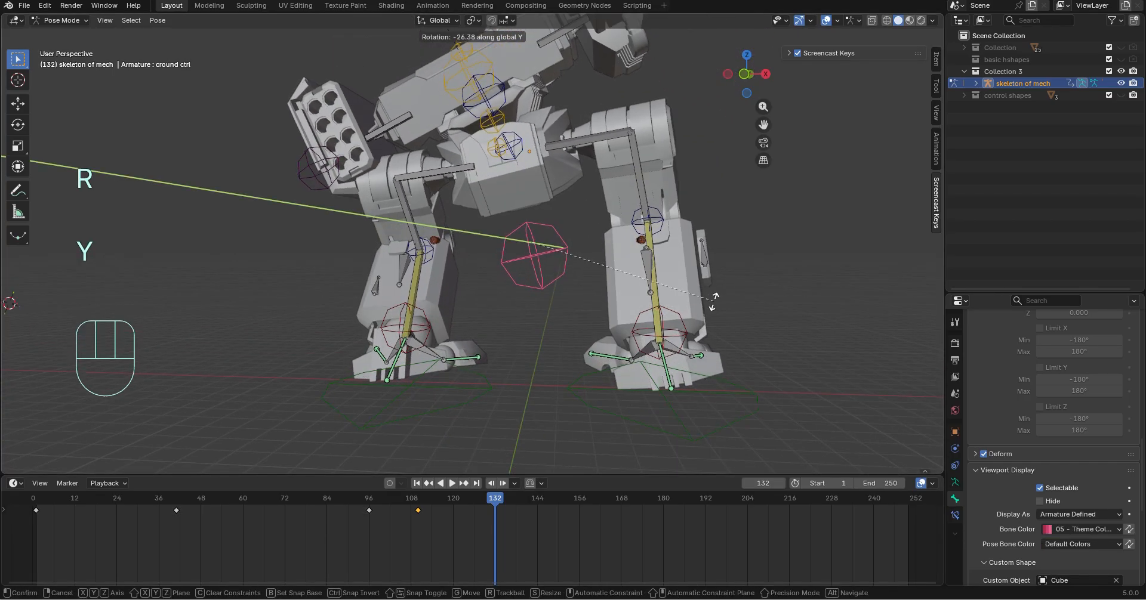
{"action": "left_click", "coordinate": [462, 384]}
Try rotating the right foot control about the global Y axis and moving the left ankle control freely
{"action": "left_click", "coordinate": [462, 385]}
{"action": "key", "text": "r"}
{"action": "key", "text": "y"}
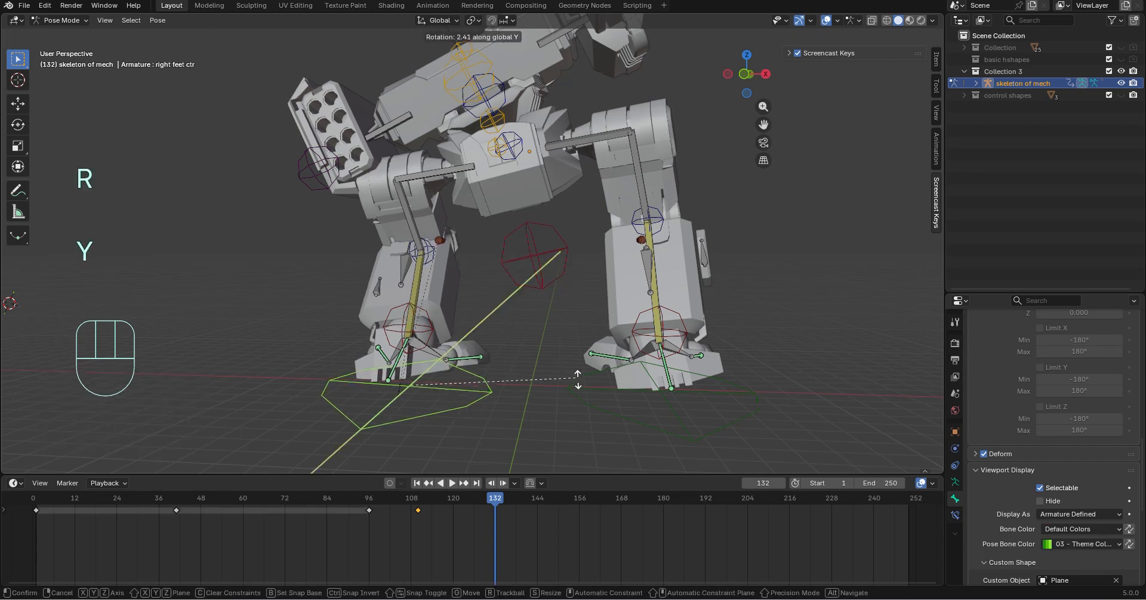
{"action": "left_click", "coordinate": [553, 282]}
{"action": "middle_click_drag", "start_coordinate": [550, 208], "coordinate": [501, 231]}
{"action": "left_click", "coordinate": [646, 399]}
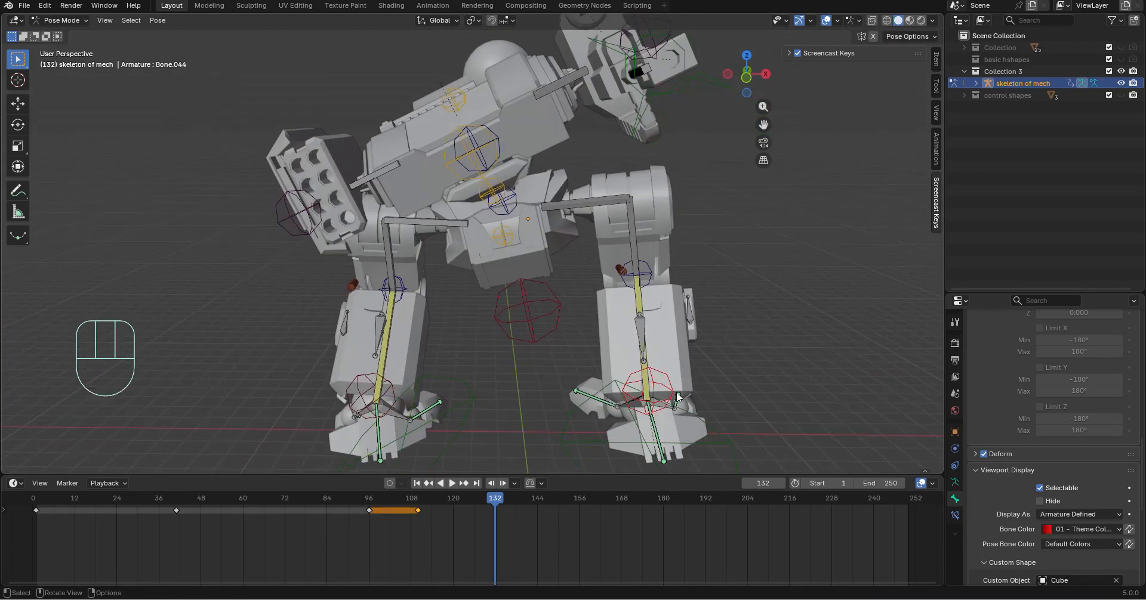
{"action": "key", "text": "g"}
{"action": "key", "text": "ctrl+z"}
Move the left foot control about 1.83 m along the global X axis
{"action": "left_click", "coordinate": [723, 438]}
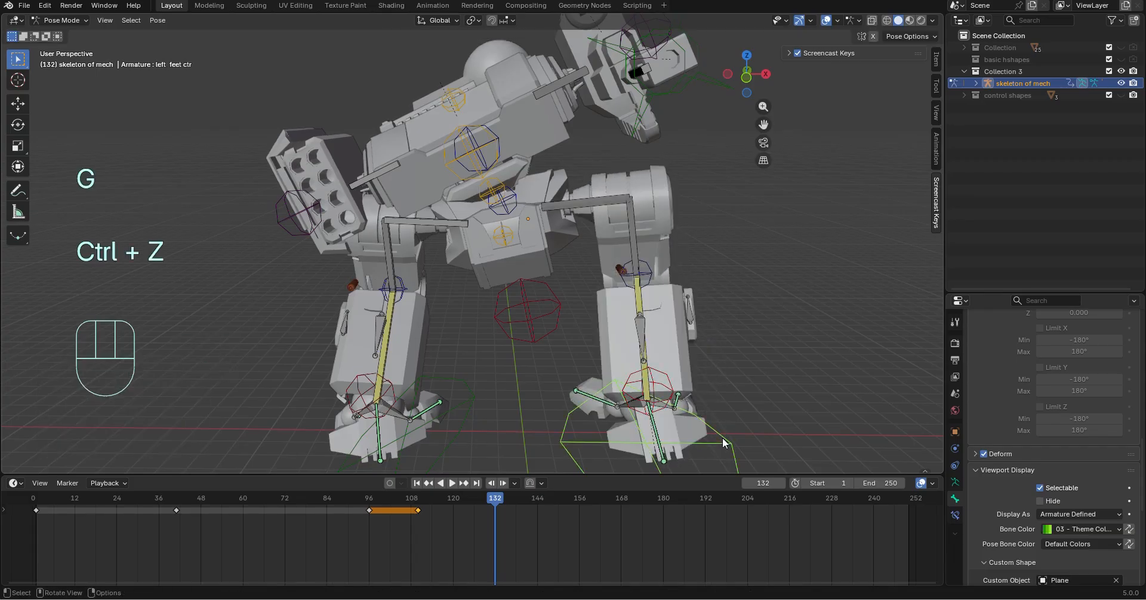
{"action": "key", "text": "g"}
{"action": "key", "text": "y"}
{"action": "key", "text": "x"}
{"action": "left_click", "coordinate": [774, 442]}
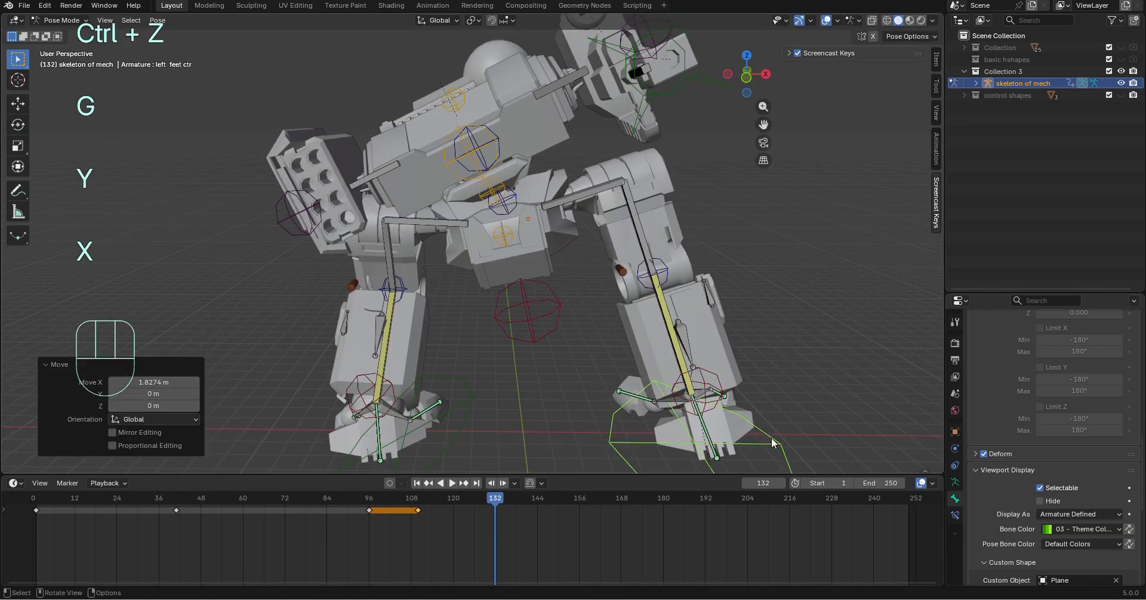
Try rotating the lower chest bone about the global X axis
{"action": "left_click", "coordinate": [501, 181]}
{"action": "key", "text": "r"}
{"action": "key", "text": "x"}
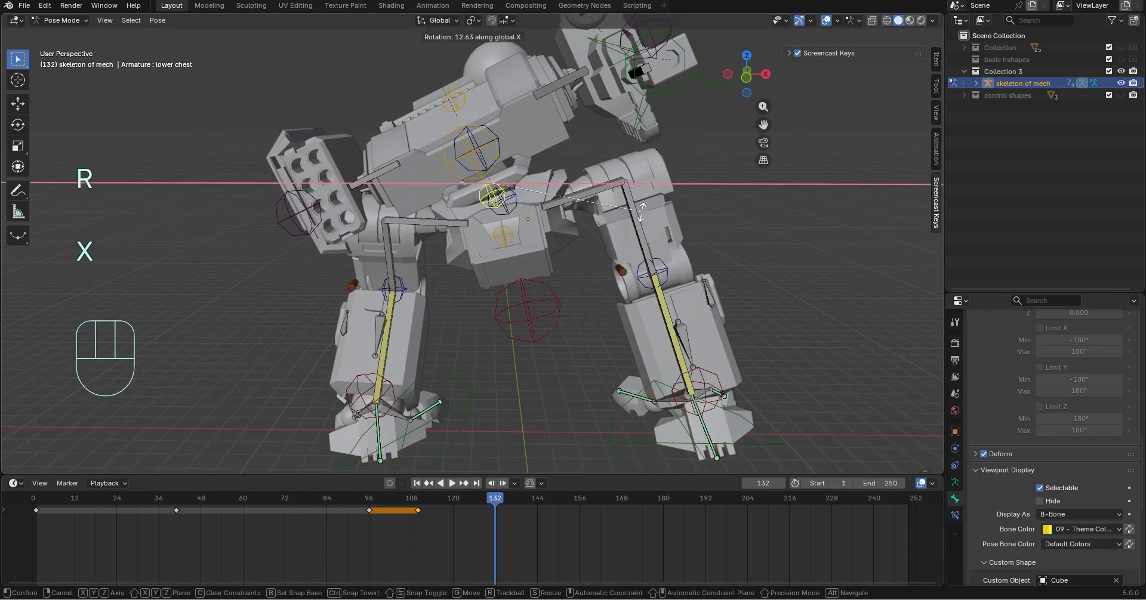
{"action": "left_click", "coordinate": [524, 251]}
{"action": "key", "text": "ctrl+z"}
Rotate the large ground control between the legs 15.4° about the global Y axis
{"action": "left_click", "coordinate": [558, 307]}
{"action": "key", "text": "r"}
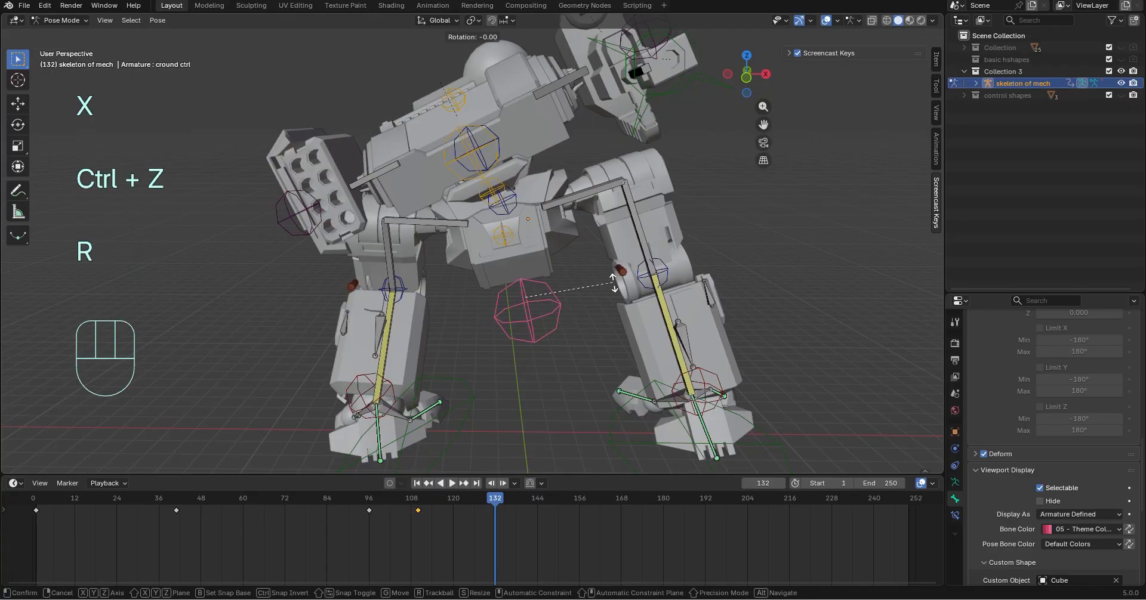
{"action": "key", "text": "x"}
{"action": "key", "text": "y"}
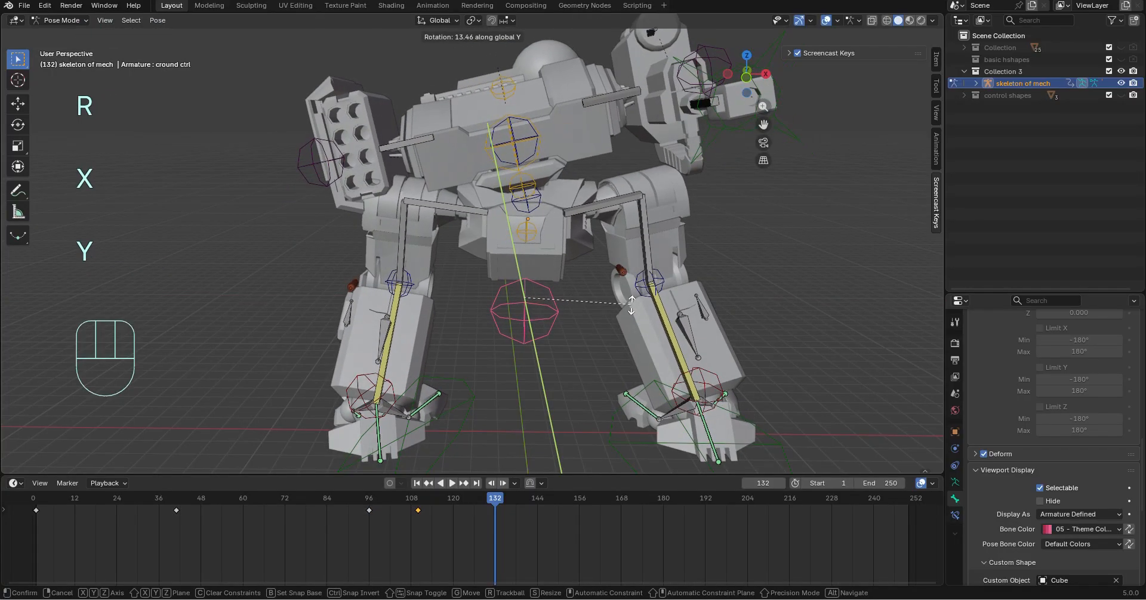
{"action": "left_click", "coordinate": [578, 232]}
Level the upper body by rotating the mid torso bone about the global Y axis, and keyframe all bones at frame 132
{"action": "left_click", "coordinate": [601, 207]}
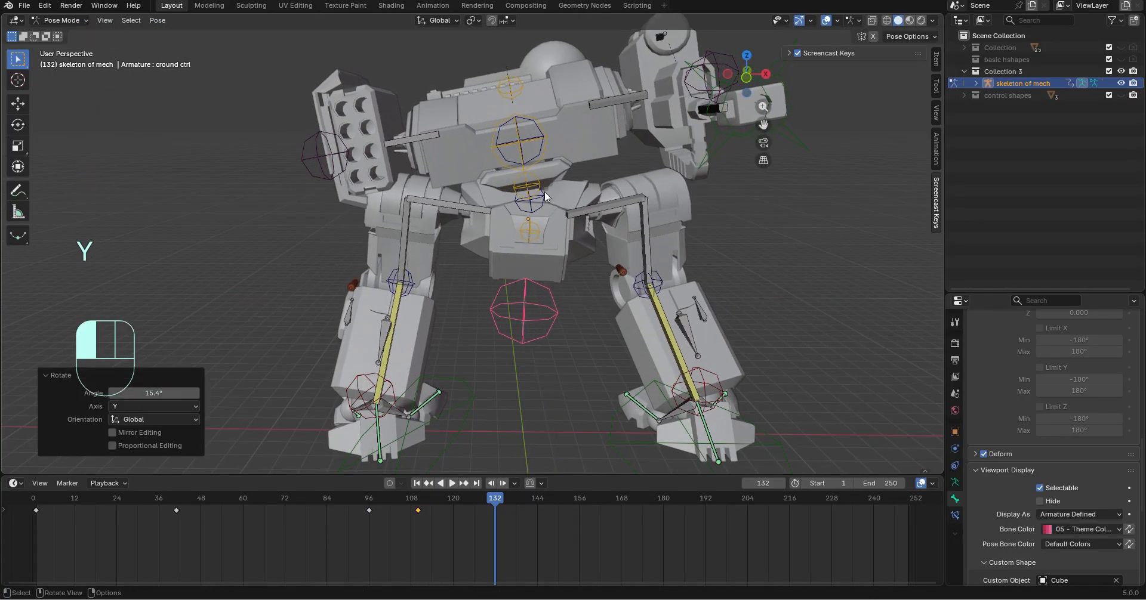
{"action": "key", "text": "r"}
{"action": "key", "text": "y"}
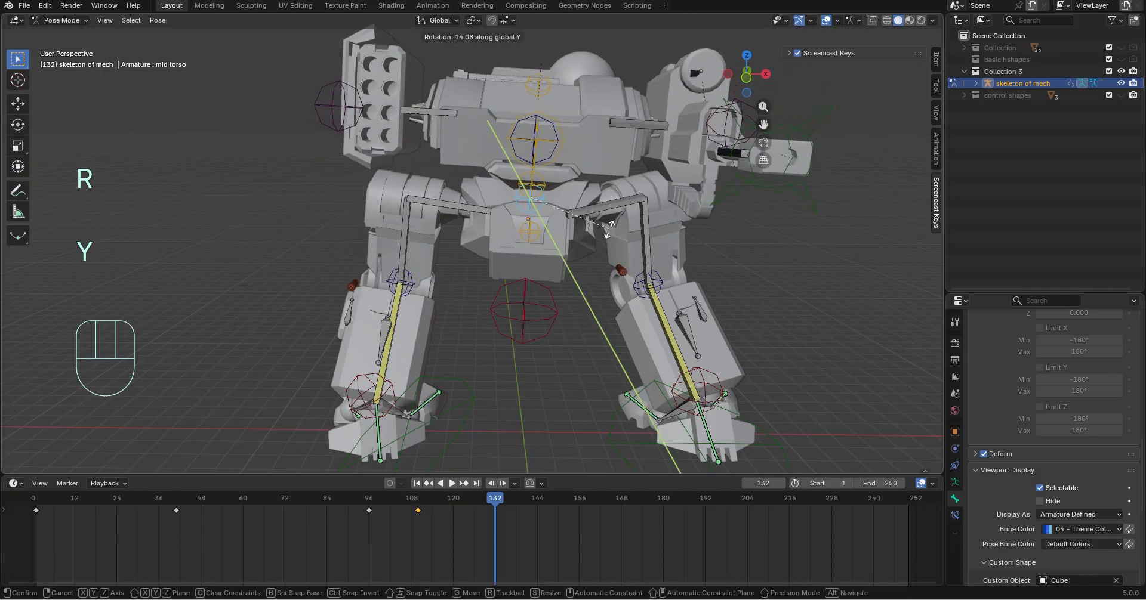
{"action": "left_click", "coordinate": [606, 224]}
{"action": "key", "text": "a"}
{"action": "key", "text": "i"}
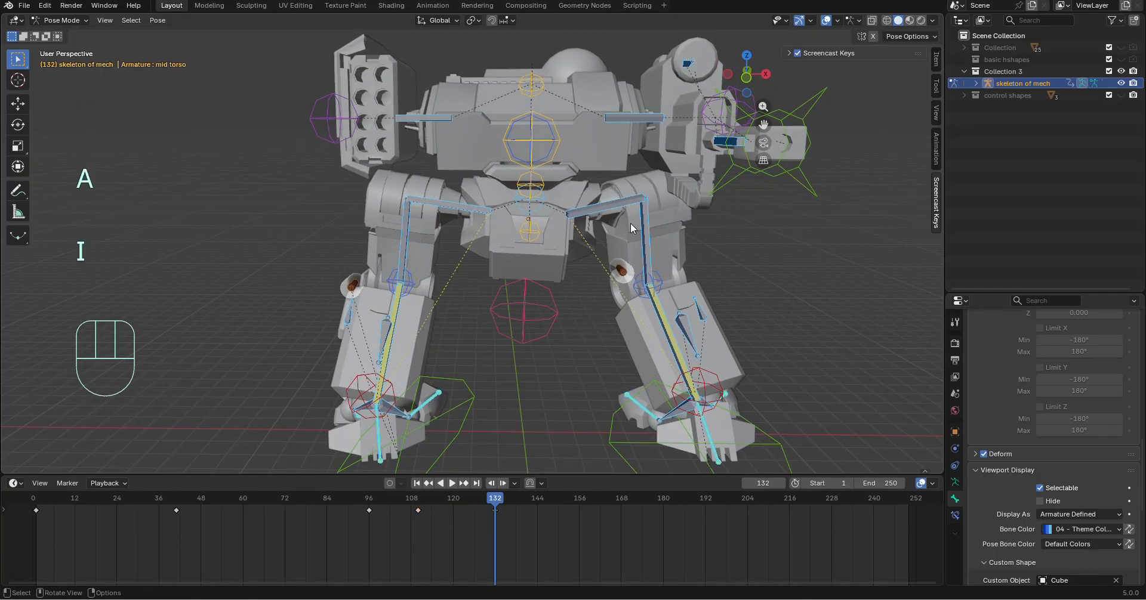
Play the animation from the start and examine the mech's motion from several angles
{"action": "middle_click_drag", "start_coordinate": [632, 227], "coordinate": [536, 329]}
{"action": "left_click_drag", "start_coordinate": [499, 497], "coordinate": [71, 463]}
{"action": "key", "text": "space"}
{"action": "middle_click_drag", "start_coordinate": [728, 349], "coordinate": [486, 344]}
{"action": "key", "text": "space"}
{"action": "scroll", "coordinate": [385, 310], "scroll_direction": "down", "scroll_amount": 3}
{"action": "middle_click_drag", "start_coordinate": [385, 303], "coordinate": [525, 308]}
{"action": "scroll", "coordinate": [478, 313], "scroll_direction": "up", "scroll_amount": 3}
{"action": "middle_click_drag", "start_coordinate": [427, 319], "coordinate": [382, 310]}
{"action": "middle_click_drag", "start_coordinate": [422, 165], "coordinate": [657, 259]}
Select all of the rig's bones and move the playhead back to frame -3
{"action": "key", "text": "ctrl+a"}
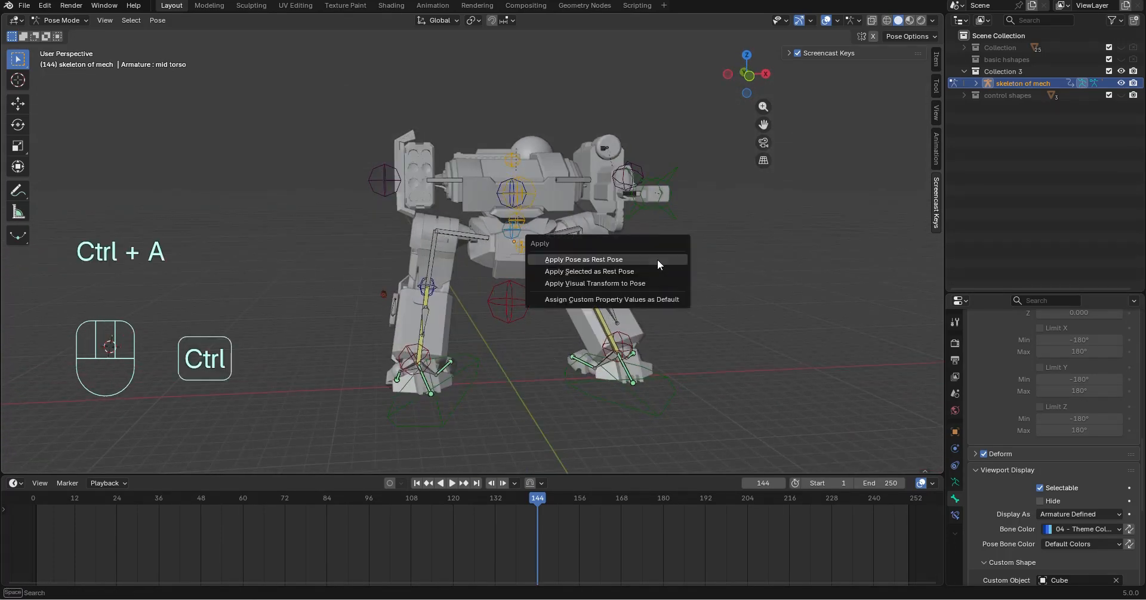
{"action": "key", "text": "a"}
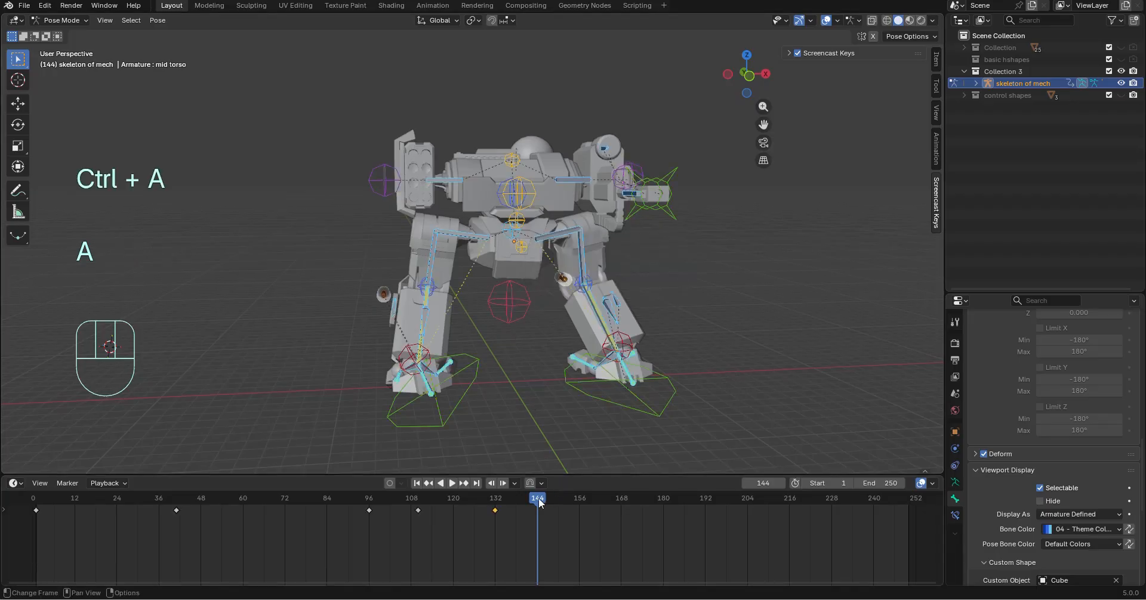
{"action": "left_click_drag", "start_coordinate": [537, 499], "coordinate": [22, 484]}
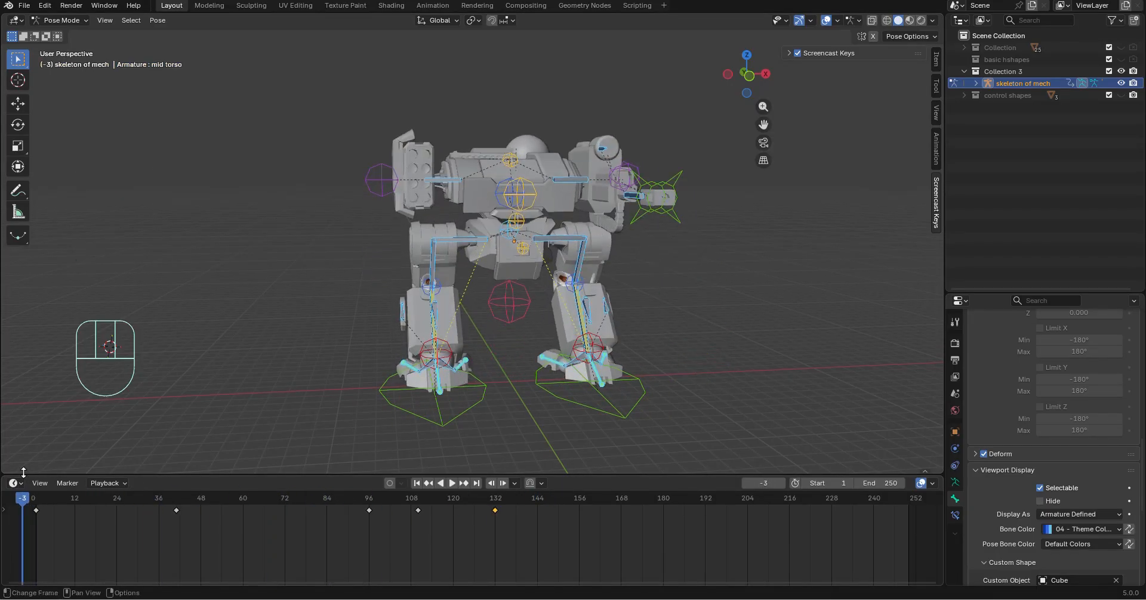
{"action": "middle_click_drag", "start_coordinate": [440, 118], "coordinate": [667, 210]}
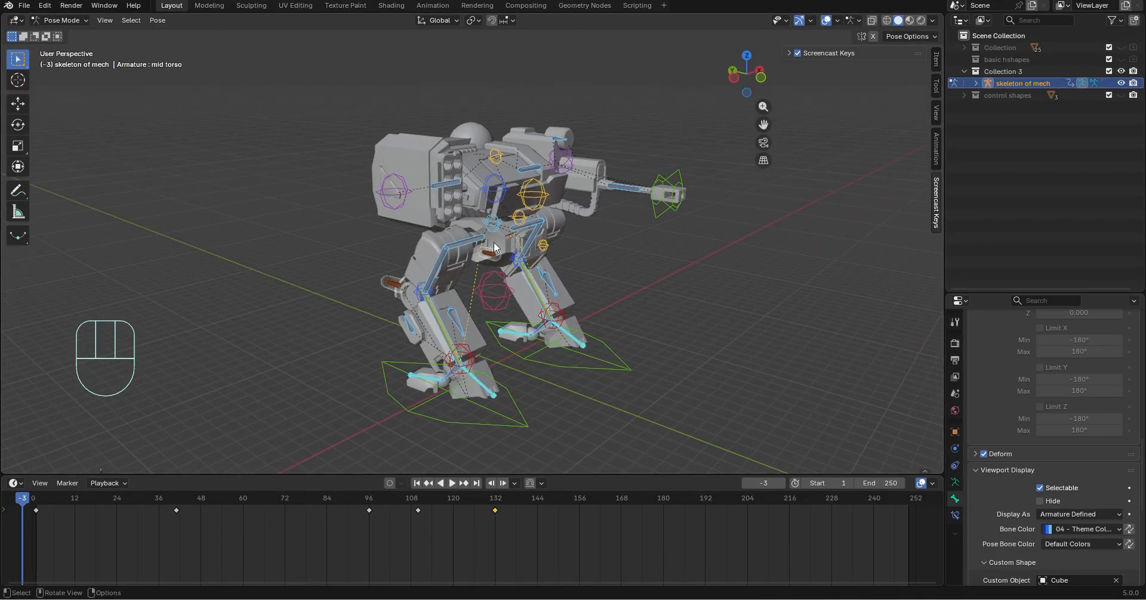